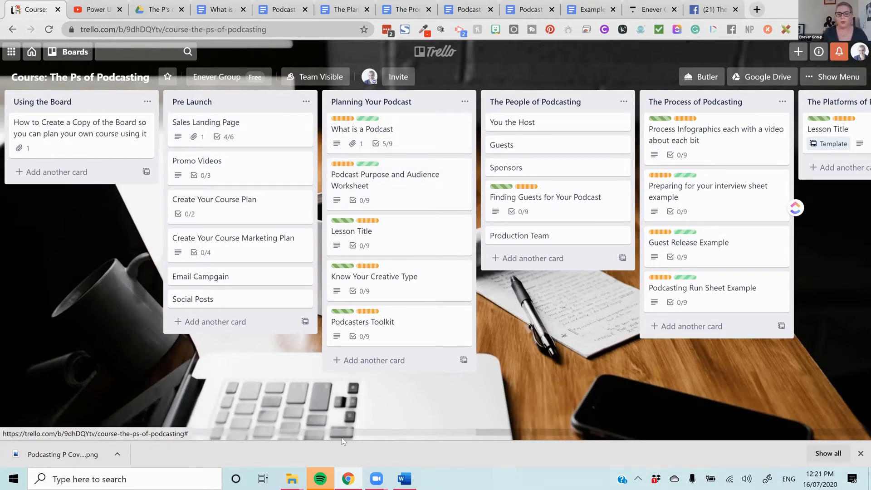
# - Look over the Trello course board and view the Course Images and Logo folder in Google Drive
pyautogui.moveTo(335, 429); pyautogui.dragTo(594, 416)
pyautogui.moveTo(677, 405); pyautogui.dragTo(242, 423)
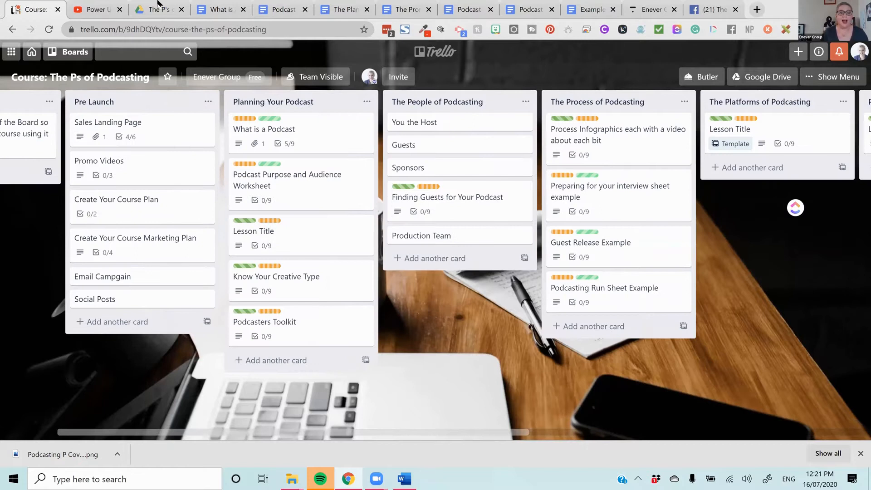
pyautogui.click(159, 10)
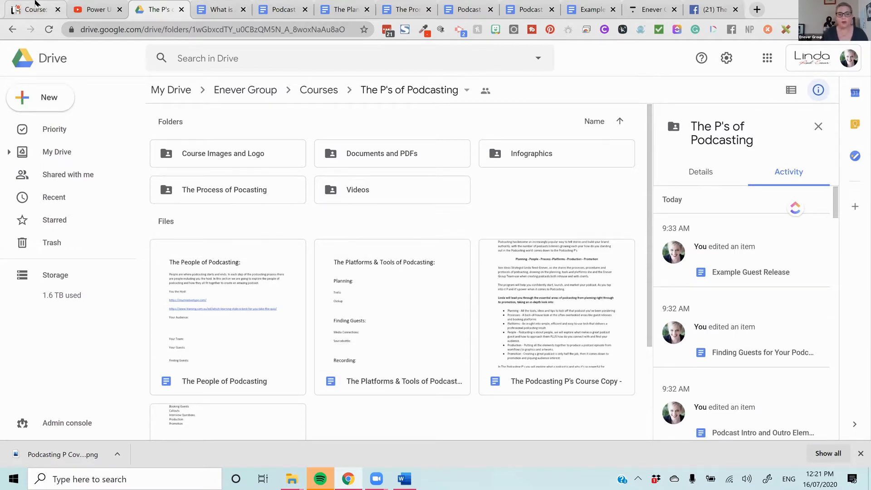
pyautogui.doubleClick(248, 150)
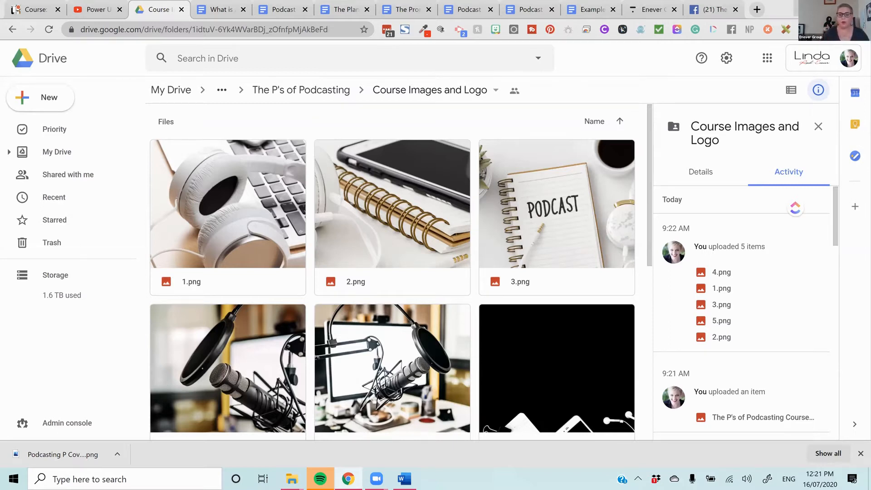
pyautogui.click(860, 453)
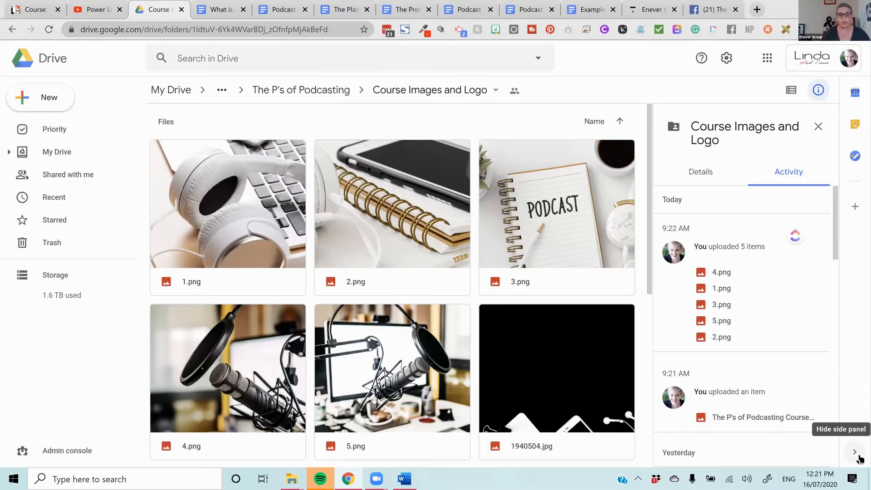
# - Go to all designs in Canva at canva.com/folder/all-designs and bring up the custom dimensions option for a new design
pyautogui.click(756, 10)
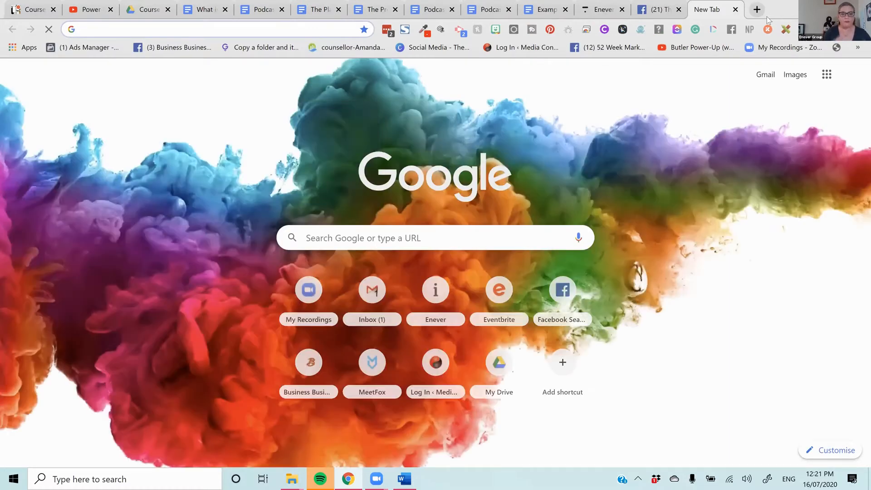
pyautogui.write('canva.com/folder/all-designs')
pyautogui.press('Return')
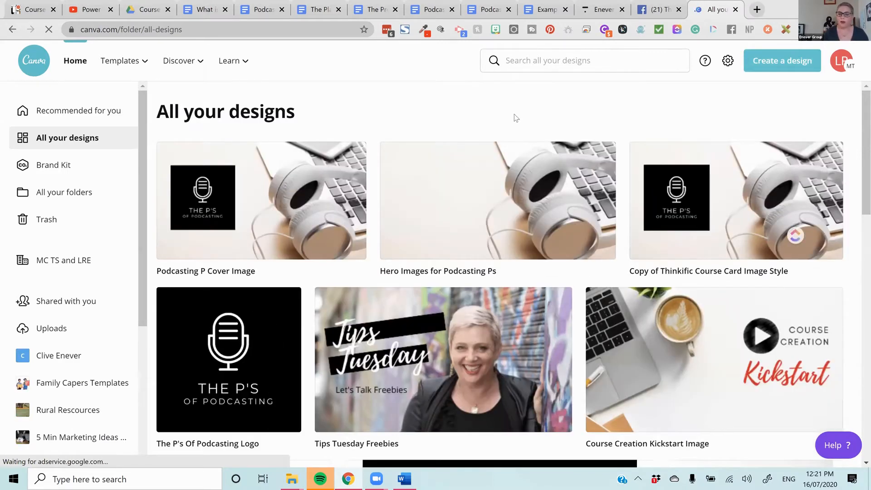
pyautogui.click(792, 67)
pyautogui.click(654, 118)
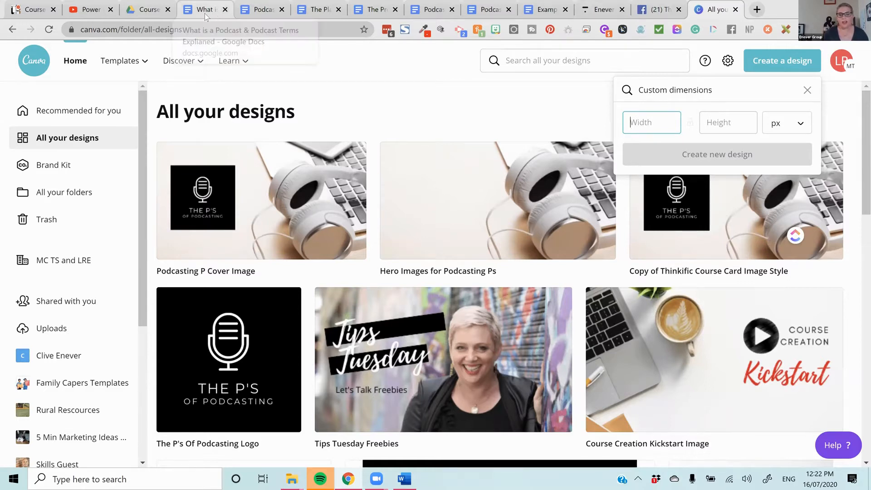
# - Review the course documents in Google Docs, including What is a Podcast, the planning and purpose worksheets, promotion guide and running sheet
pyautogui.click(222, 13)
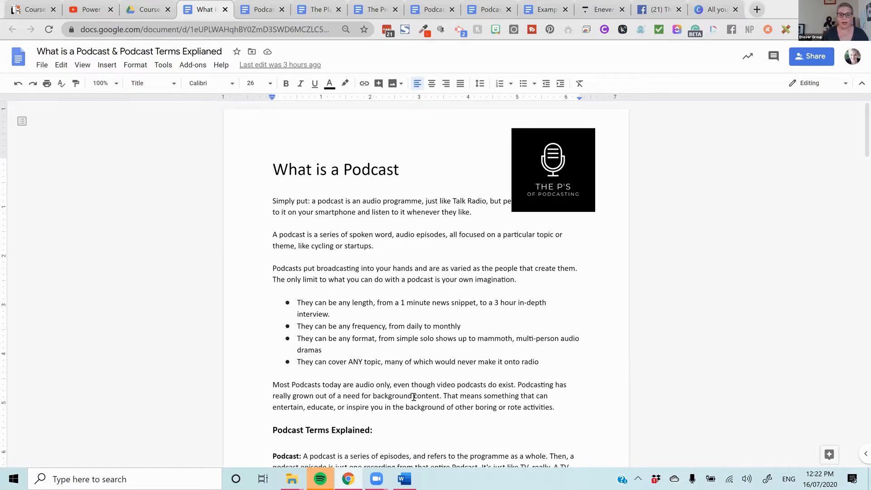
pyautogui.click(591, 300)
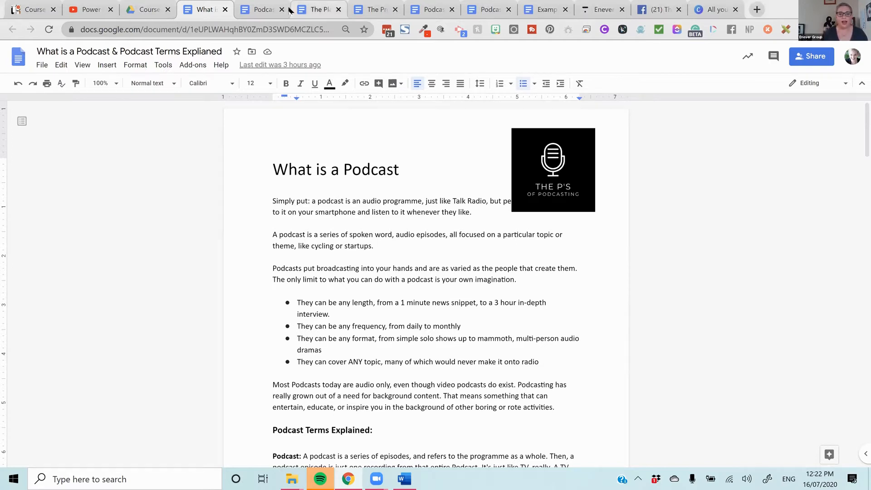
pyautogui.click(300, 9)
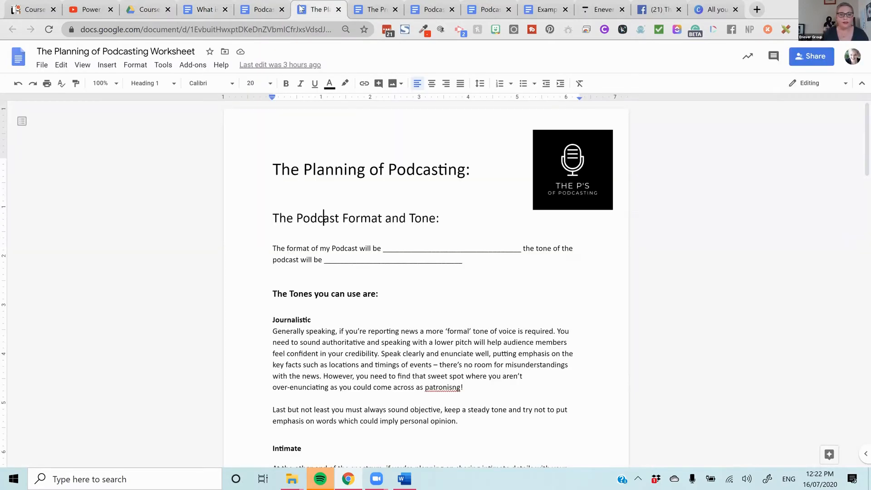
pyautogui.click(469, 9)
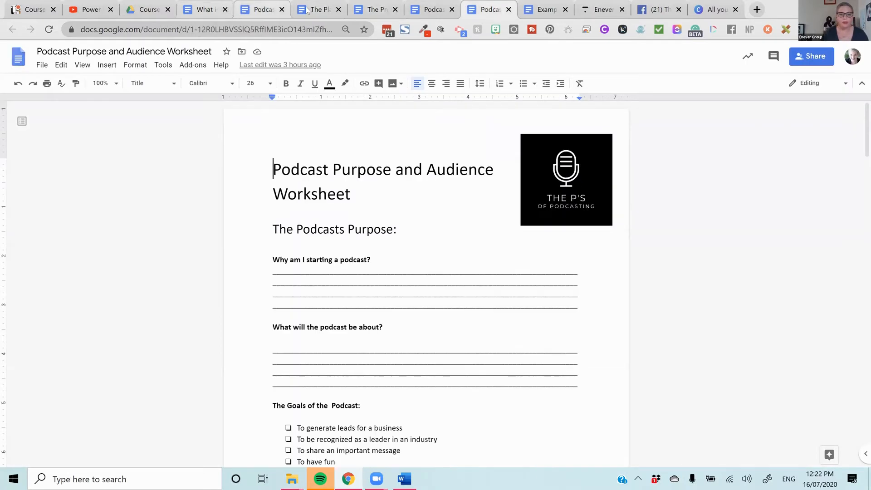
pyautogui.click(320, 8)
pyautogui.click(375, 9)
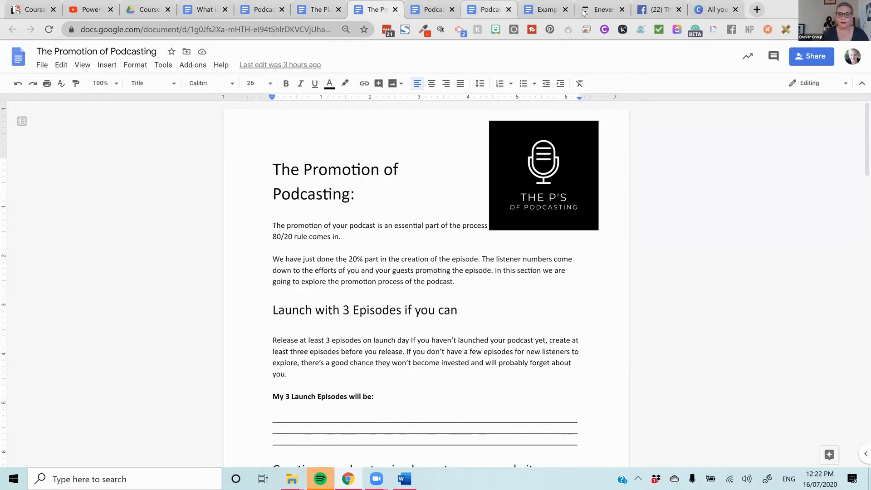
pyautogui.click(489, 9)
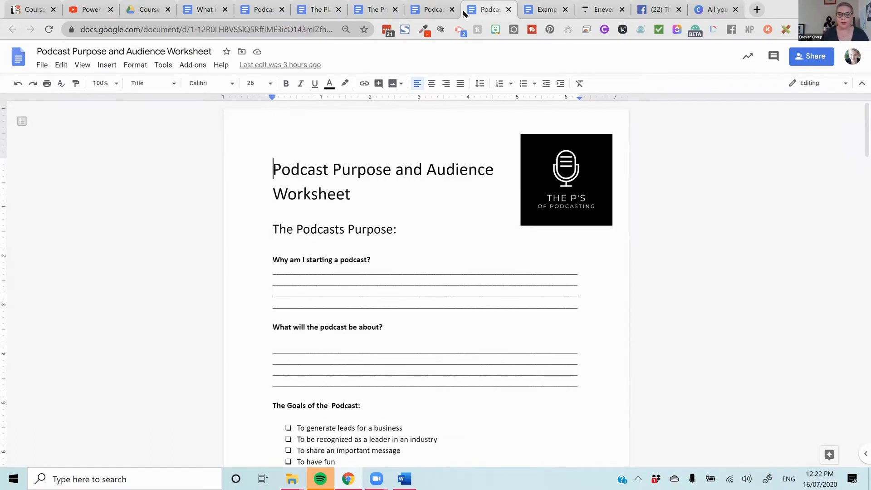
pyautogui.click(439, 10)
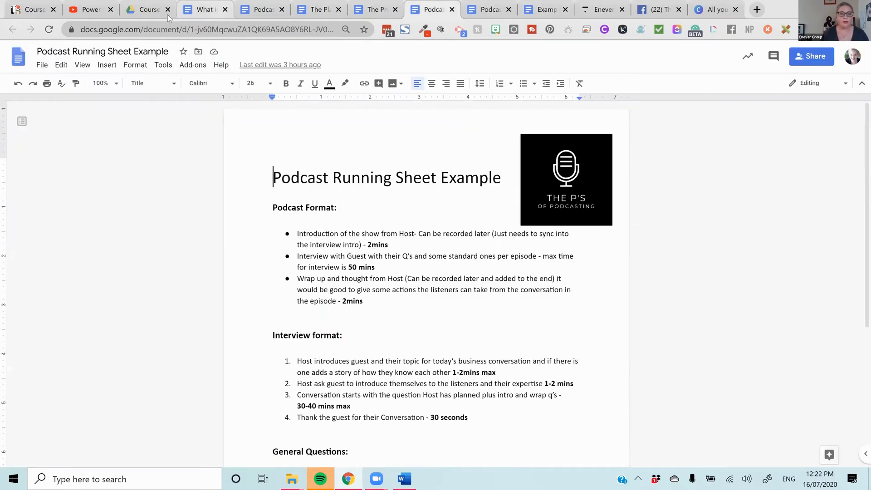
# - Open The Podcasting P's Course Copy from The P's of Podcasting folder in Google Drive and read through it
pyautogui.hotkey('ctrl', '3')
pyautogui.scroll(-7, 446, 294)
pyautogui.scroll(7, 446, 295)
pyautogui.click(319, 95)
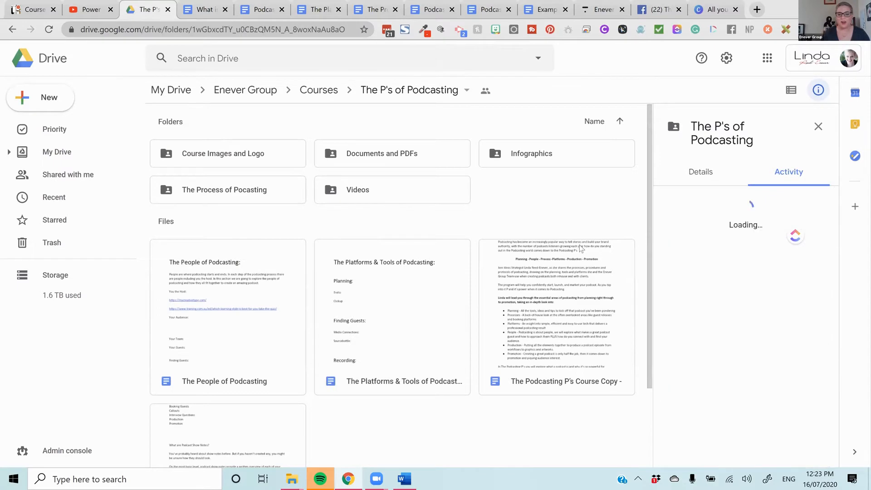
pyautogui.doubleClick(540, 270)
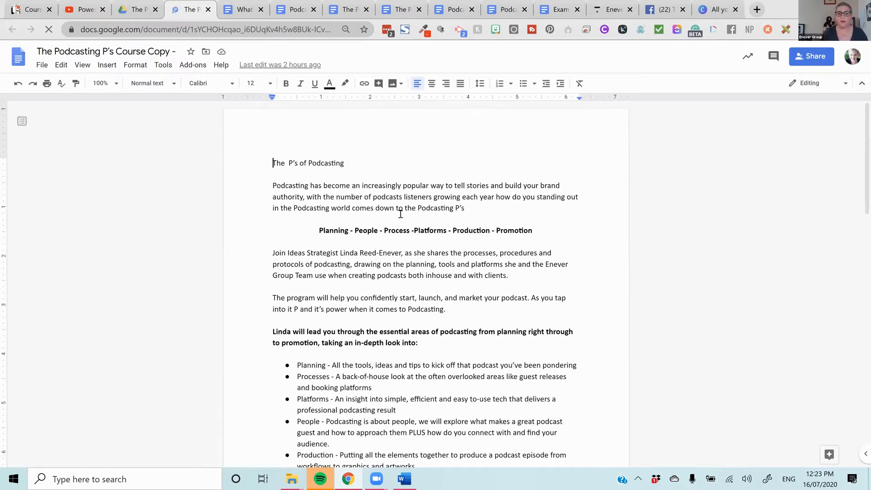
pyautogui.scroll(-4, 401, 213)
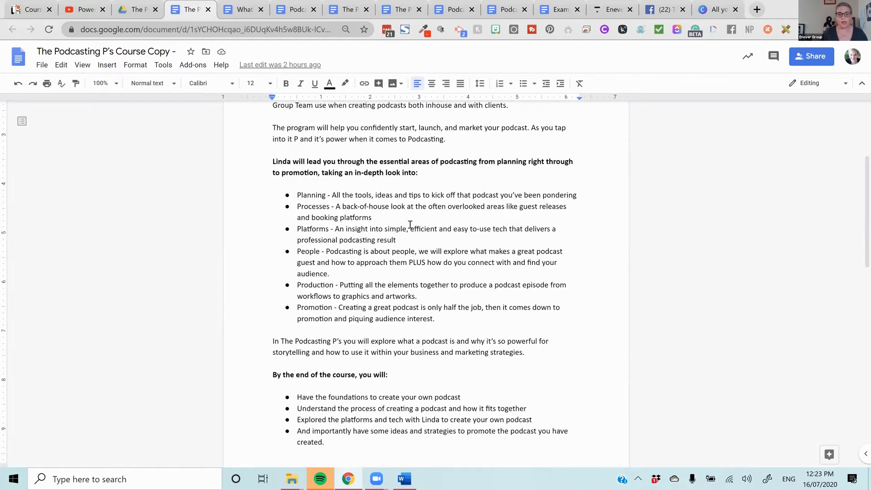
pyautogui.scroll(-10, 410, 225)
pyautogui.scroll(14, 410, 231)
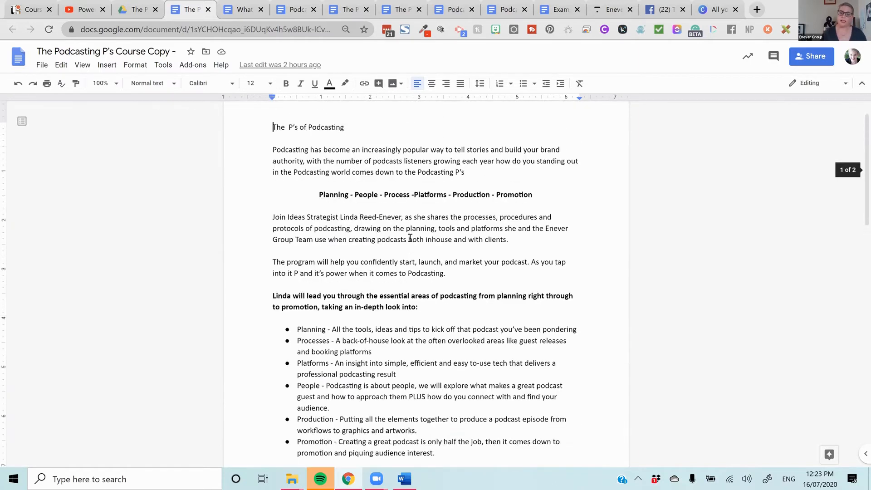
pyautogui.scroll(1, 409, 238)
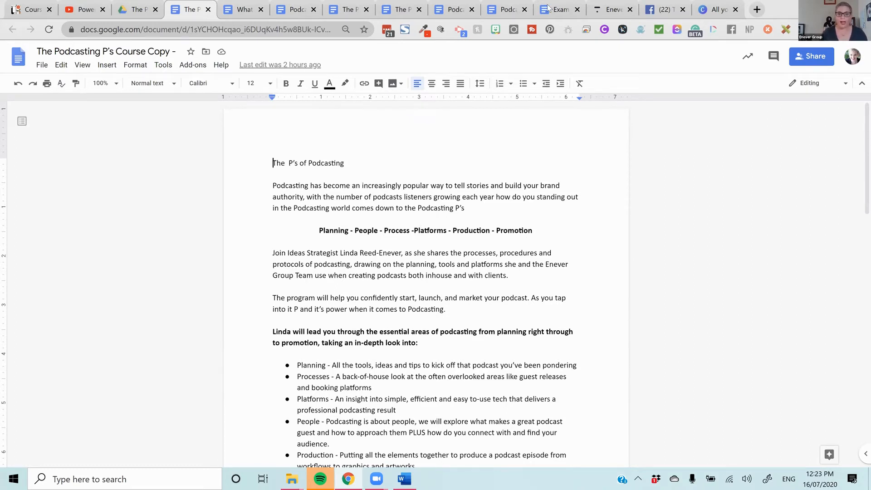
# - Switch to Thinkific and open the Courses list under the learning content
pyautogui.click(619, 8)
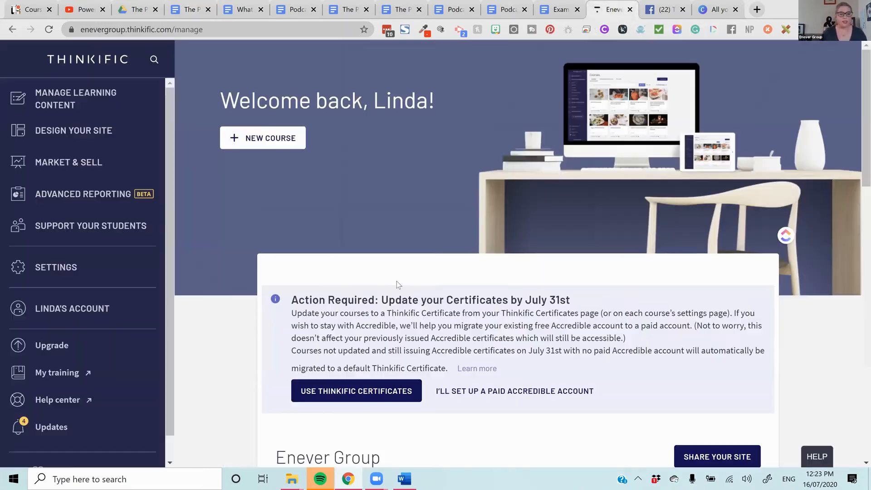
pyautogui.click(70, 102)
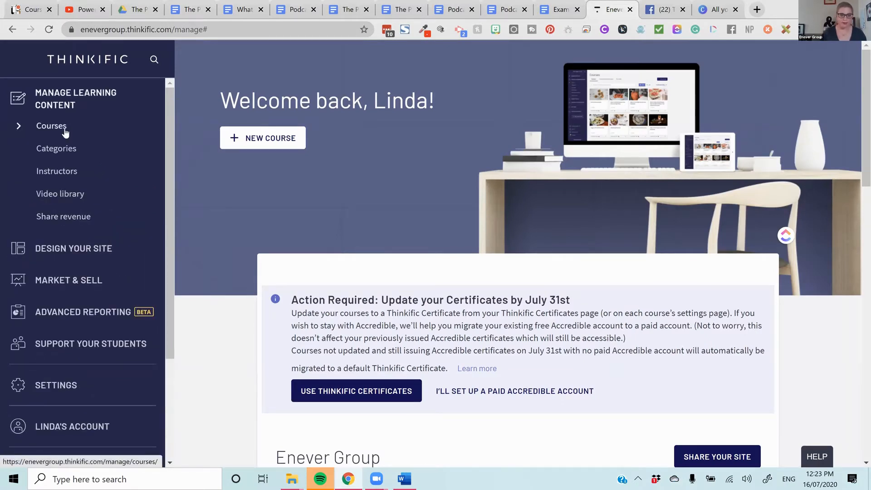
pyautogui.click(64, 131)
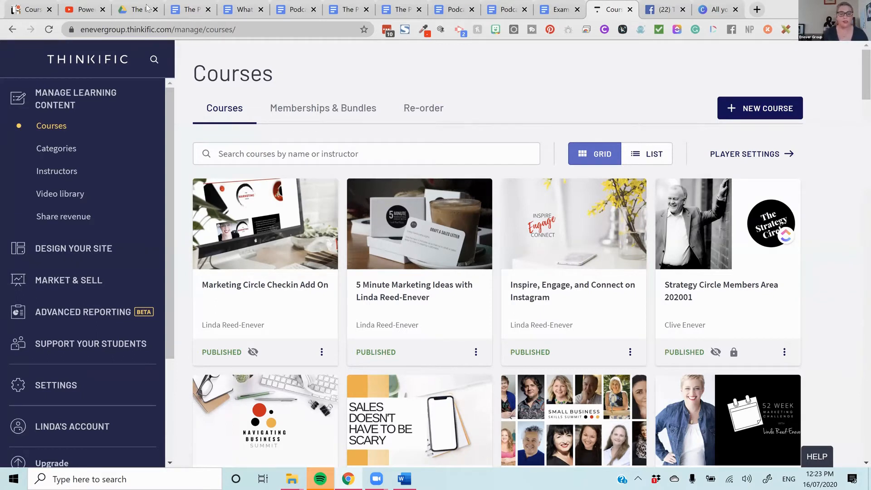
# - Copy the title line "The P's of Podcasting" from the course copy document in Google Docs
pyautogui.click(181, 9)
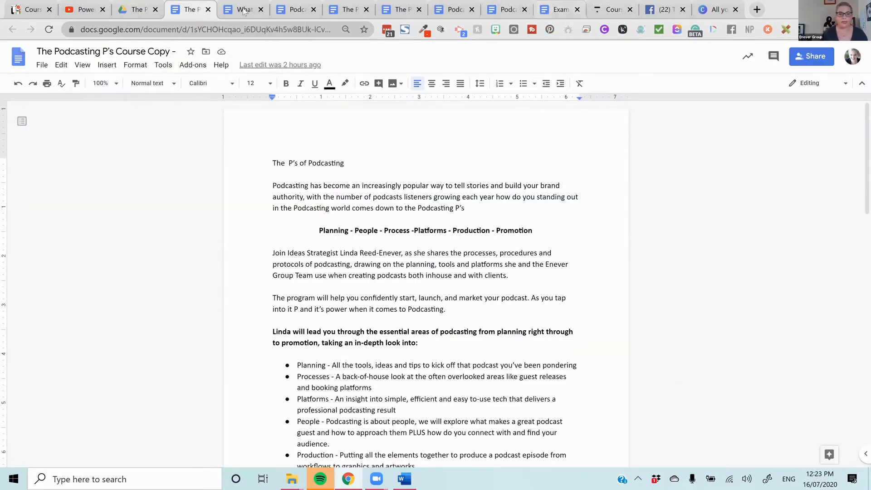
pyautogui.moveTo(362, 168); pyautogui.dragTo(245, 159)
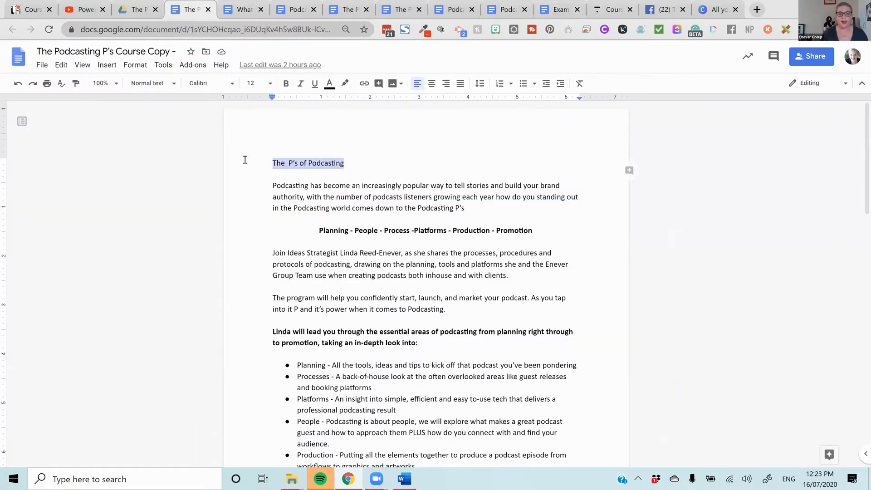
pyautogui.rightClick(332, 162)
pyautogui.click(360, 190)
# - Return to Thinkific and start a new course from the Blank template
pyautogui.click(620, 9)
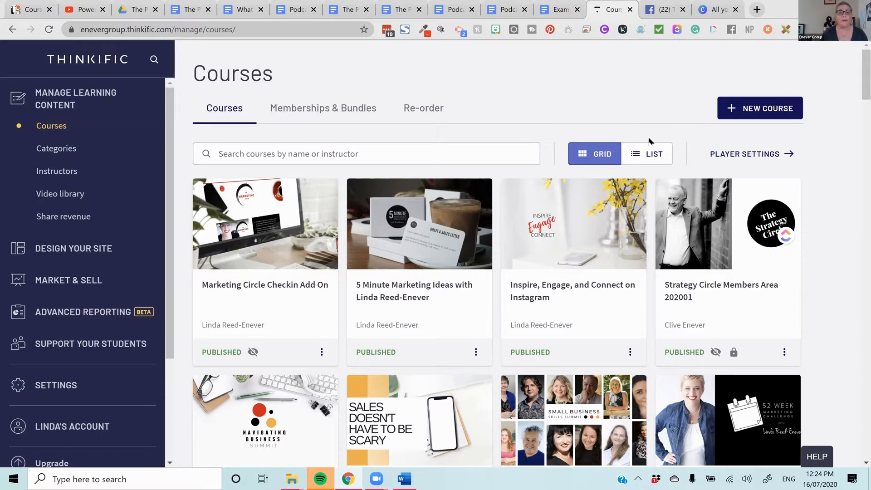
pyautogui.click(766, 108)
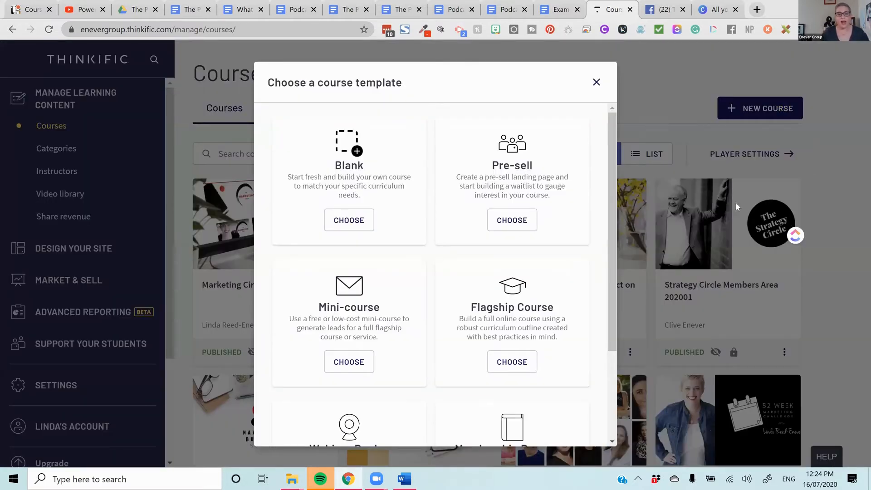
pyautogui.scroll(-3, 569, 203)
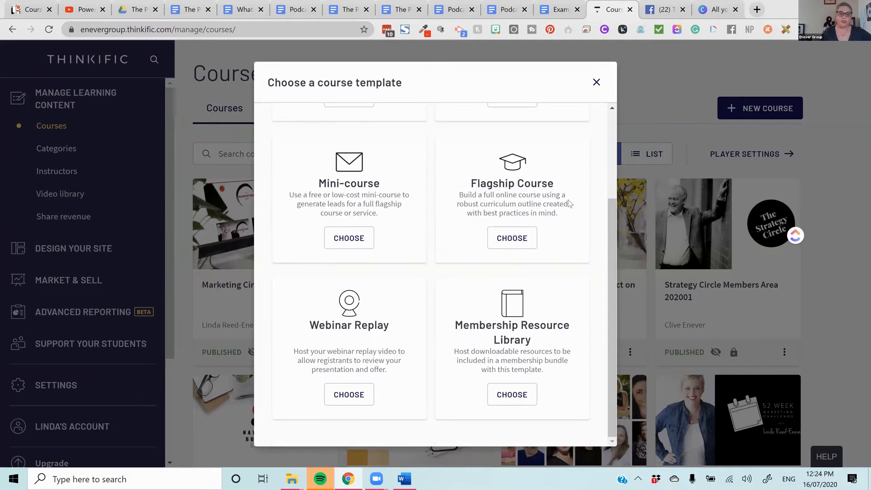
pyautogui.scroll(3, 569, 204)
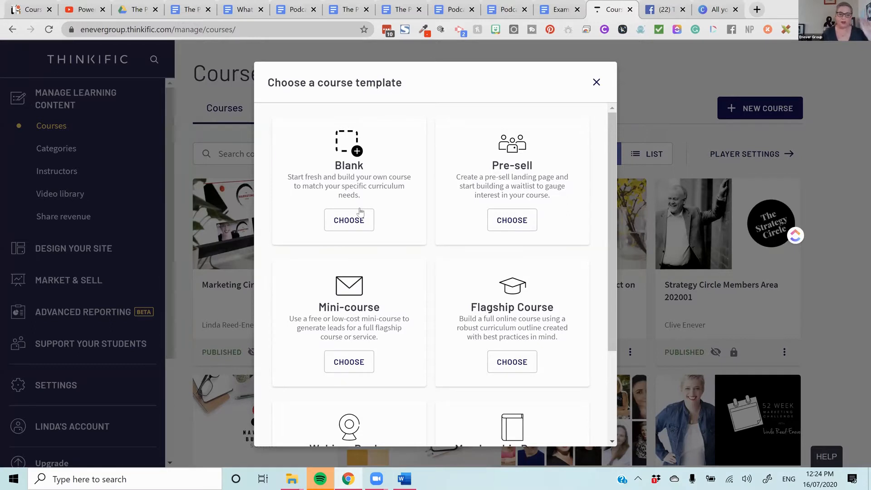
pyautogui.click(349, 220)
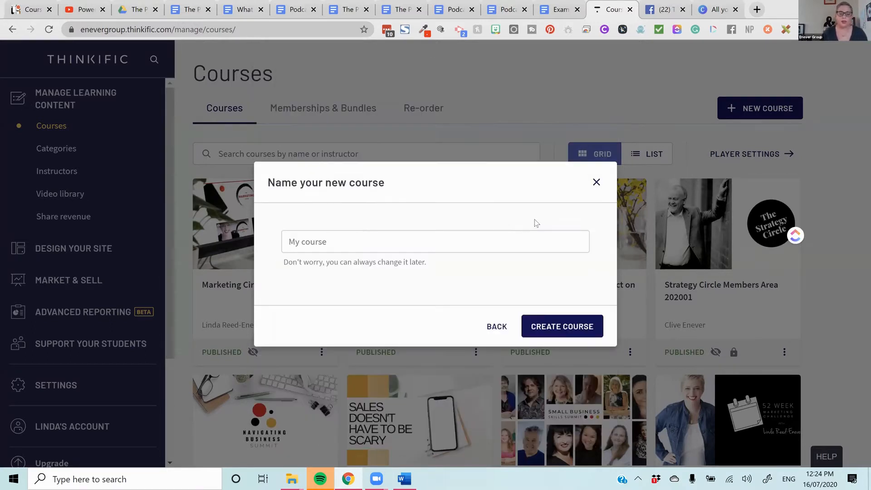
# - Name the new course "The P's of Podcasting" with the copied title and create it
pyautogui.click(538, 246)
pyautogui.hotkey('ctrl', 'v')
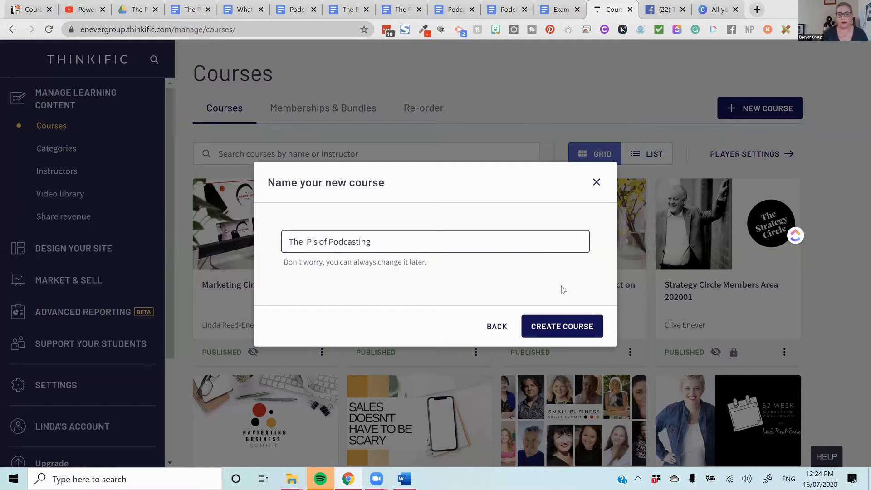
pyautogui.click(571, 326)
pyautogui.click(573, 327)
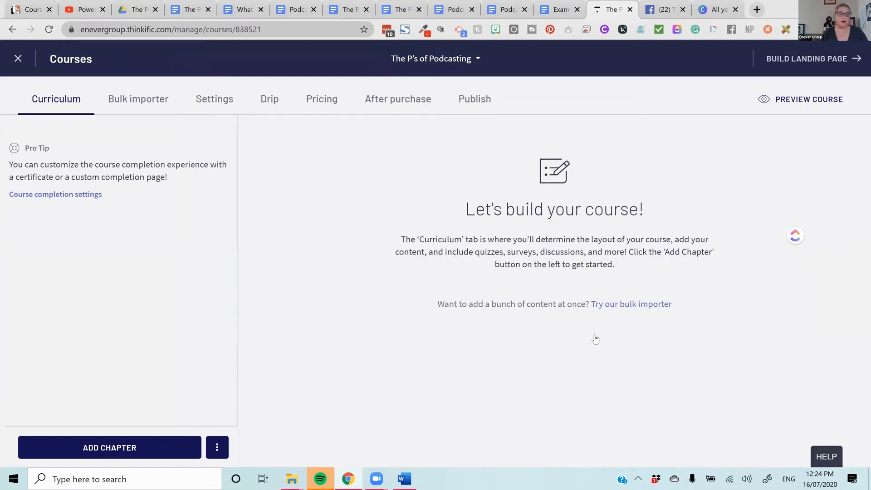
# - Set the course's primary pricing to a one-time payment of $197 with the enrollment duration left blank
pyautogui.click(331, 113)
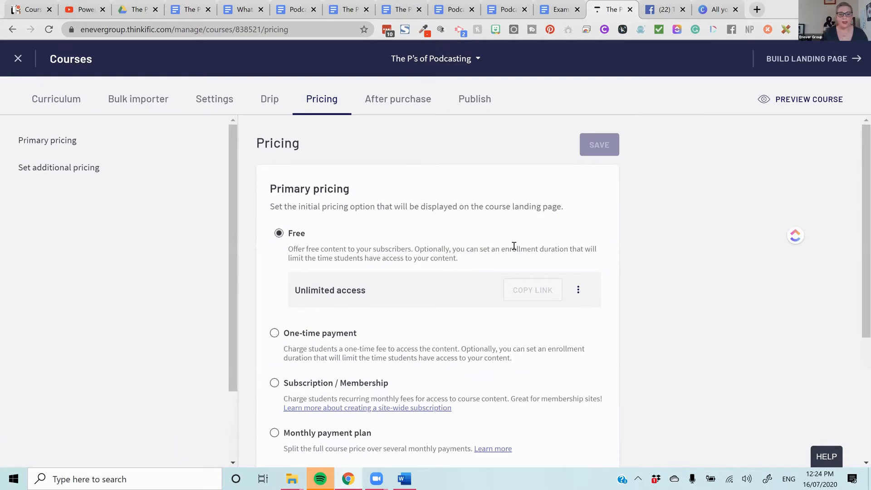
pyautogui.scroll(-1, 452, 270)
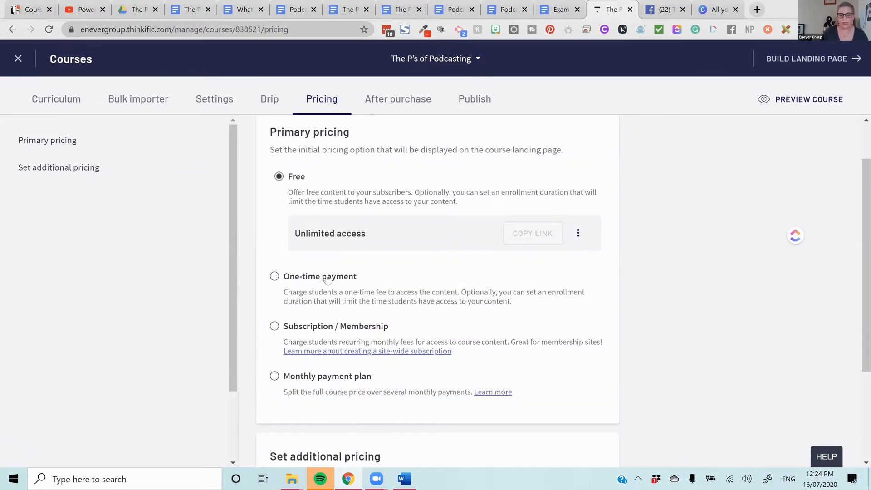
pyautogui.click(275, 276)
pyautogui.moveTo(334, 292); pyautogui.dragTo(295, 291)
pyautogui.write('197')
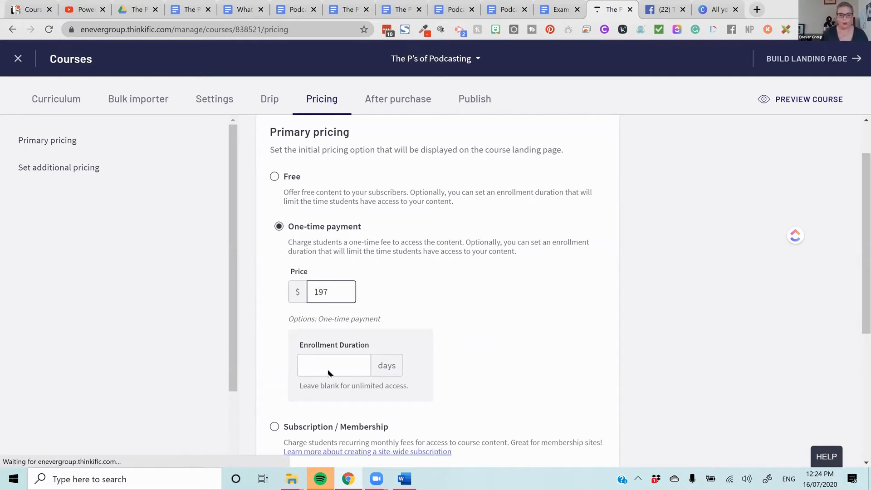
pyautogui.scroll(-2, 329, 373)
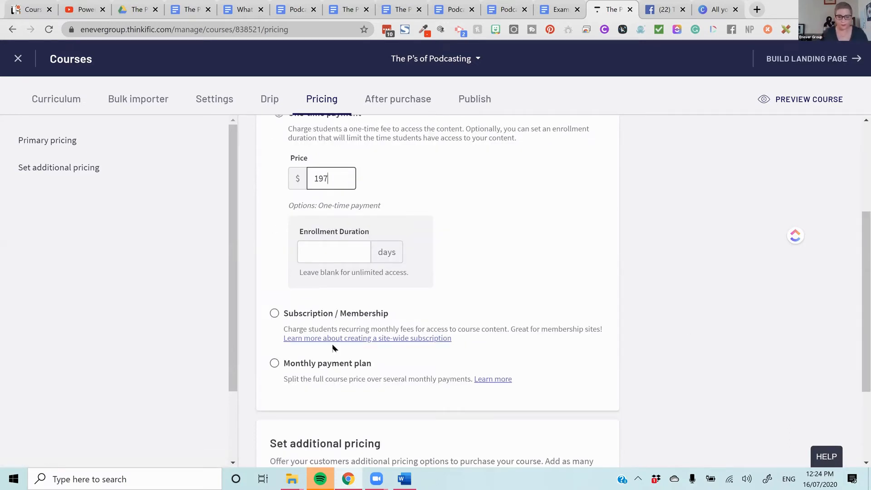
# - Set the one-time payment's enrollment duration to 365 days and save the course pricing
pyautogui.click(347, 249)
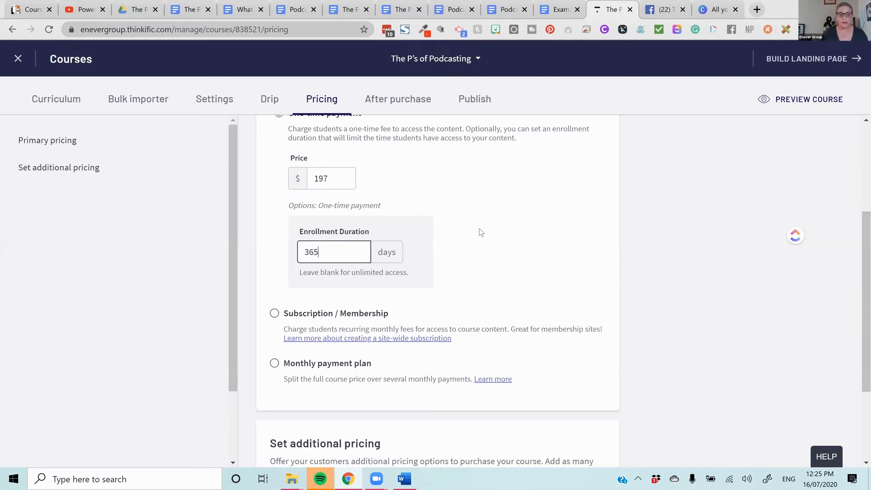
pyautogui.scroll(-3, 479, 231)
pyautogui.scroll(6, 480, 235)
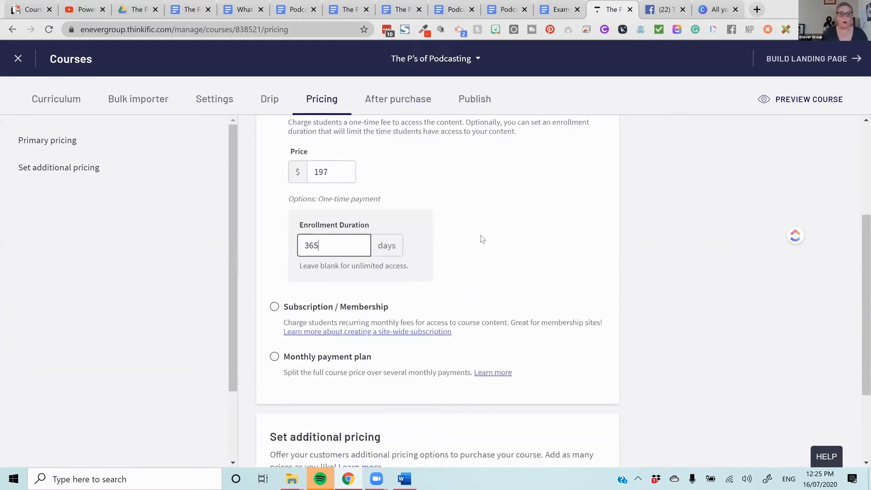
pyautogui.scroll(-6, 480, 235)
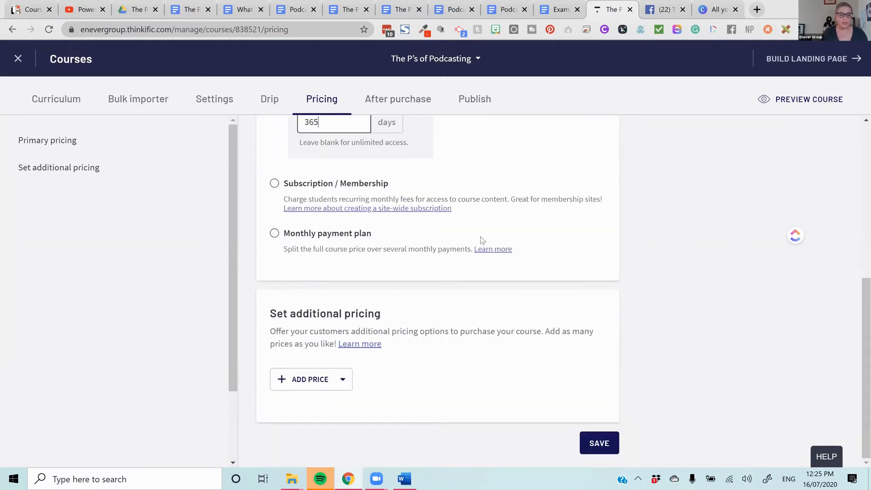
pyautogui.scroll(5, 490, 249)
pyautogui.scroll(2, 526, 260)
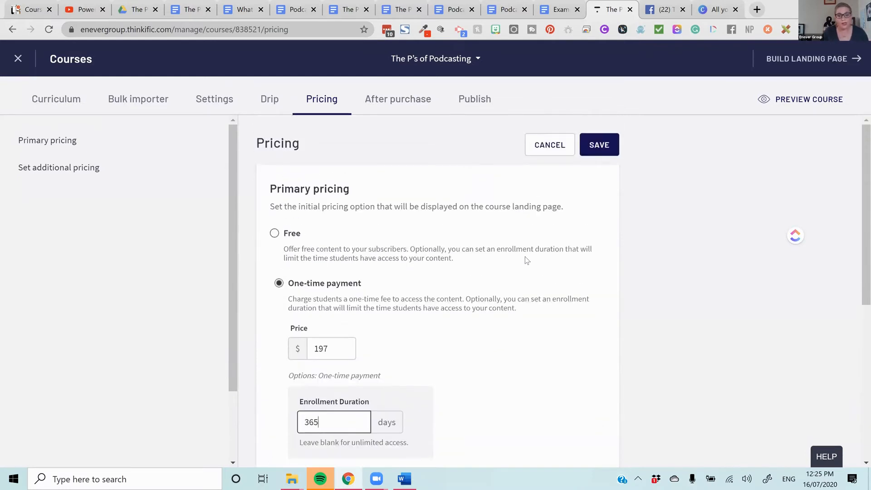
pyautogui.scroll(-6, 526, 260)
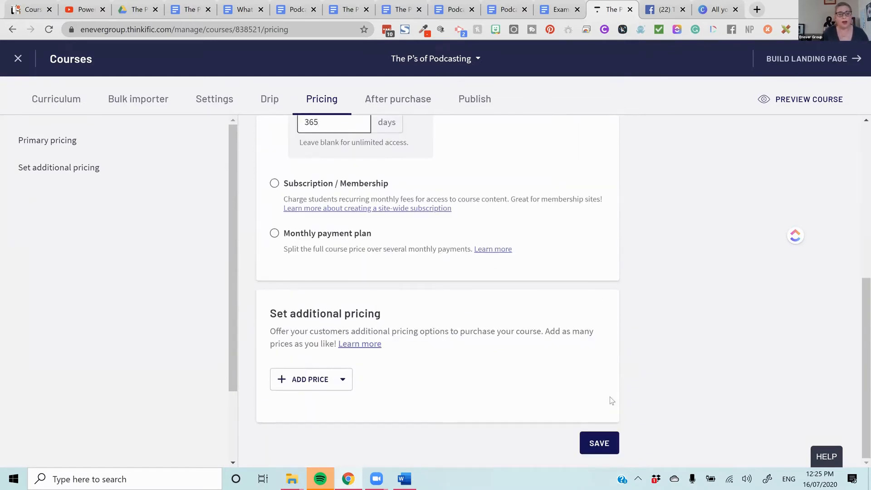
pyautogui.click(602, 453)
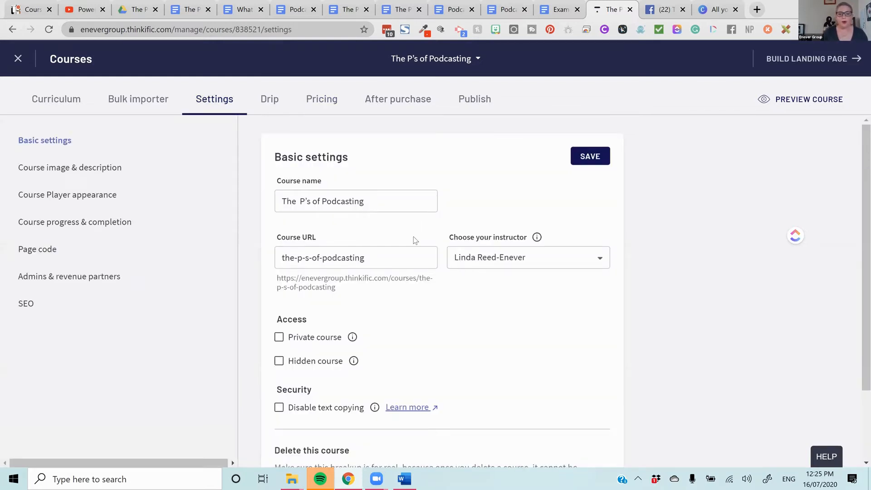
pyautogui.click(533, 260)
pyautogui.click(533, 260)
pyautogui.click(533, 260)
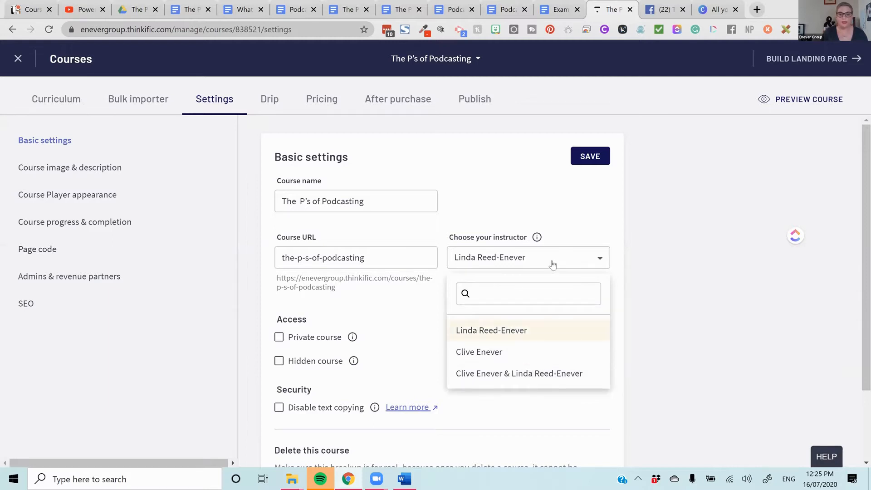
pyautogui.click(553, 264)
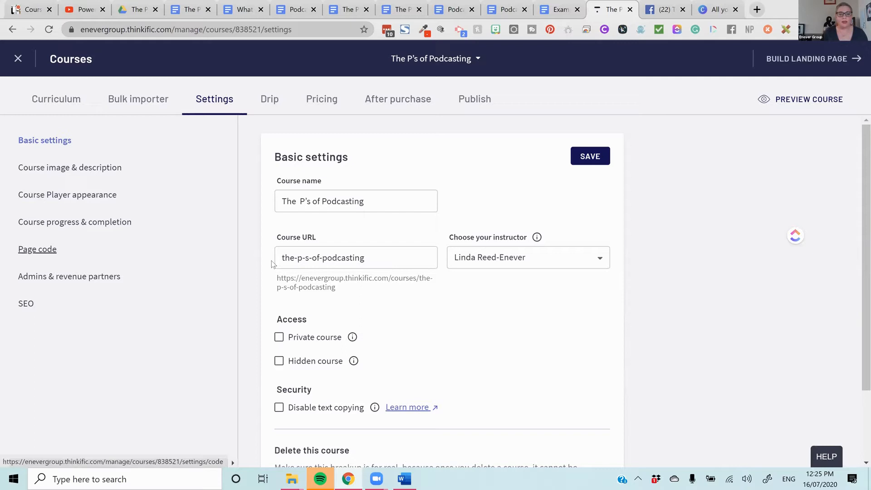
# - Remove the hyphens from the course URL so it reads thepsofpodcasting, and save the basic settings
pyautogui.click(313, 258)
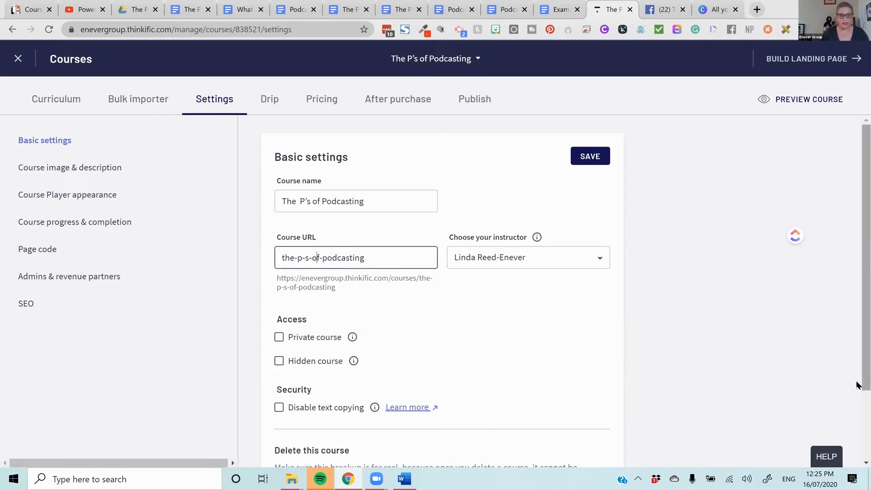
pyautogui.press('BackSpace')
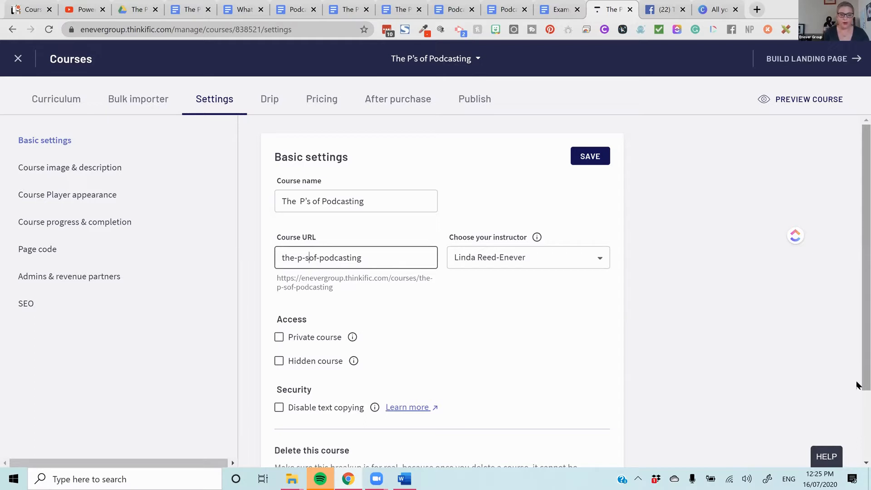
pyautogui.press('BackSpace')
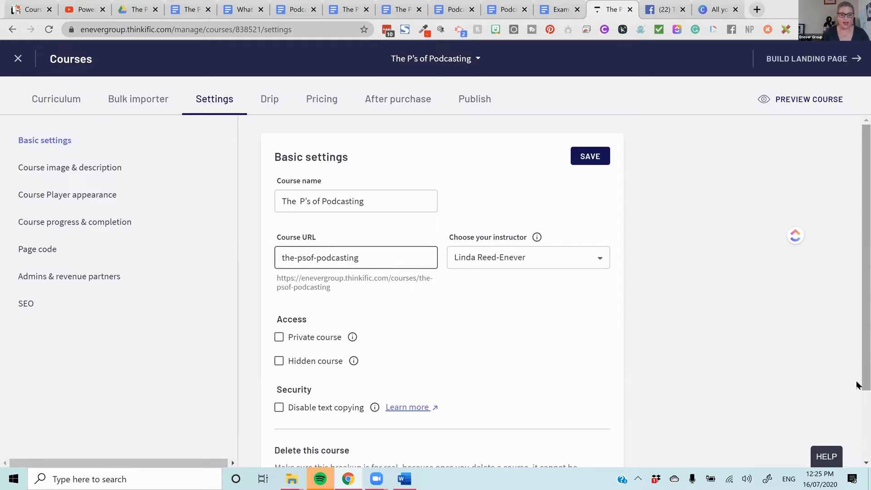
pyautogui.press('BackSpace')
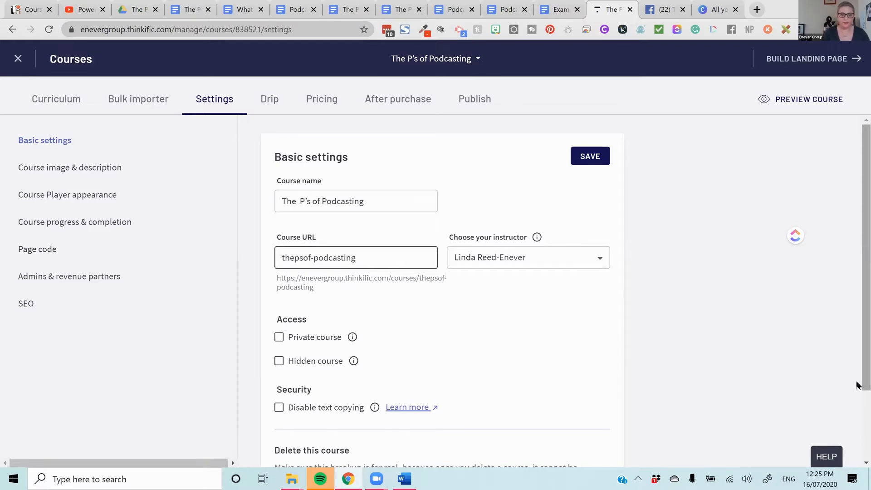
pyautogui.press('BackSpace')
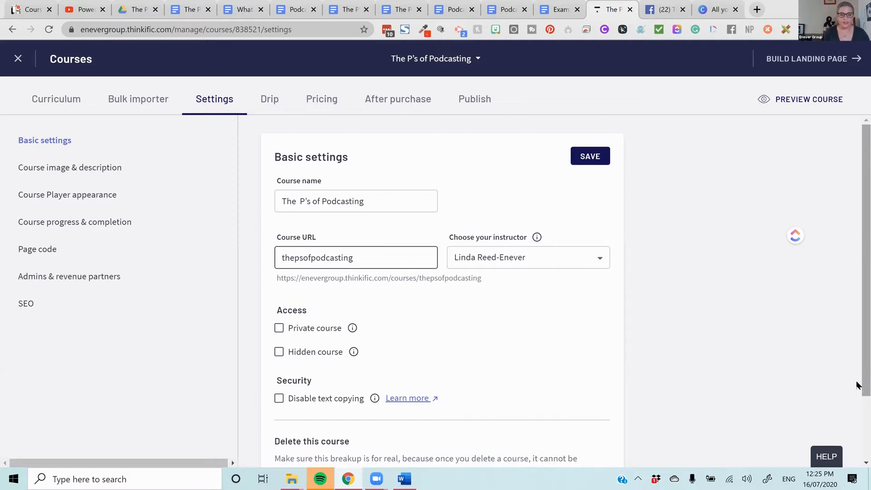
pyautogui.click(589, 157)
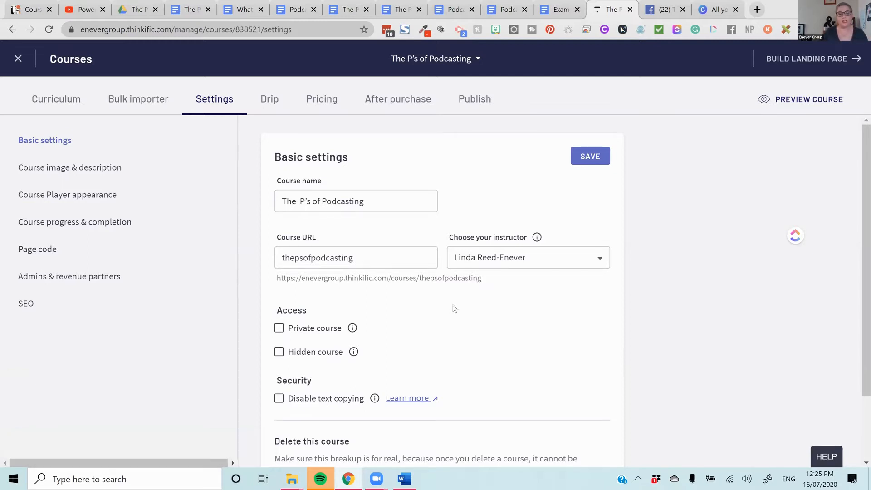
# - Disable text copying for the course, save the basic settings, and open the course image and description settings
pyautogui.scroll(-2, 453, 308)
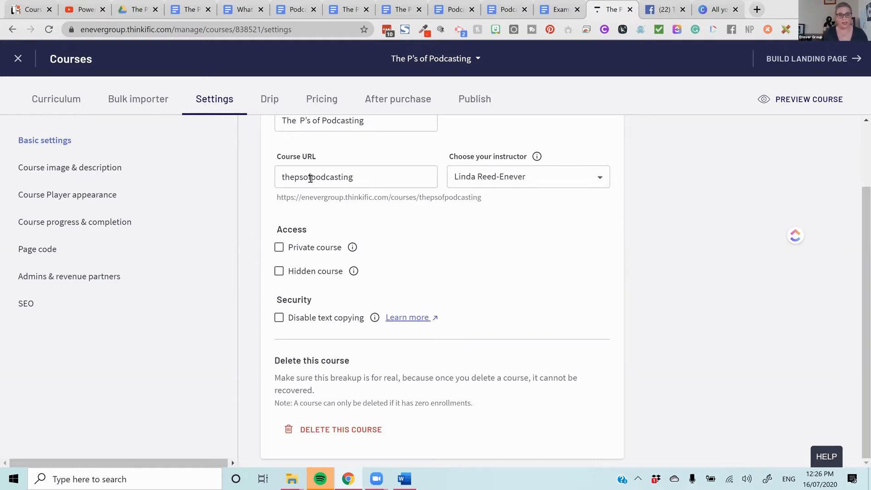
pyautogui.moveTo(352, 271)
pyautogui.moveTo(353, 252)
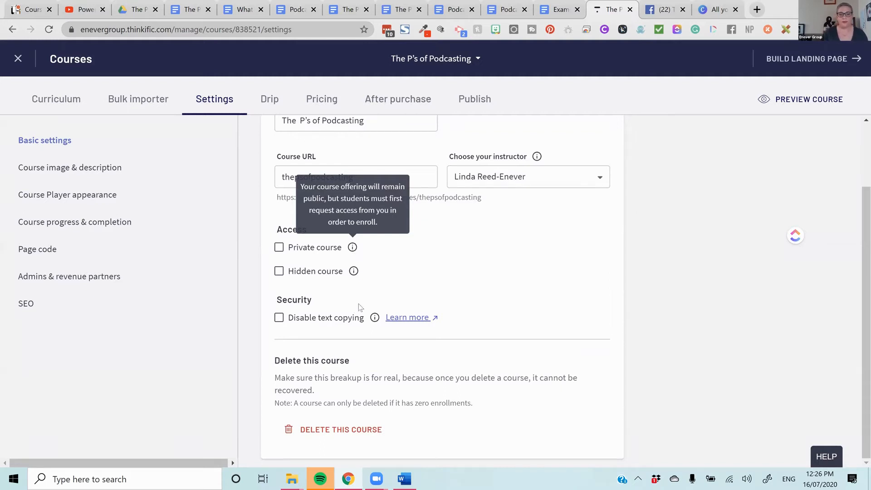
pyautogui.click(279, 317)
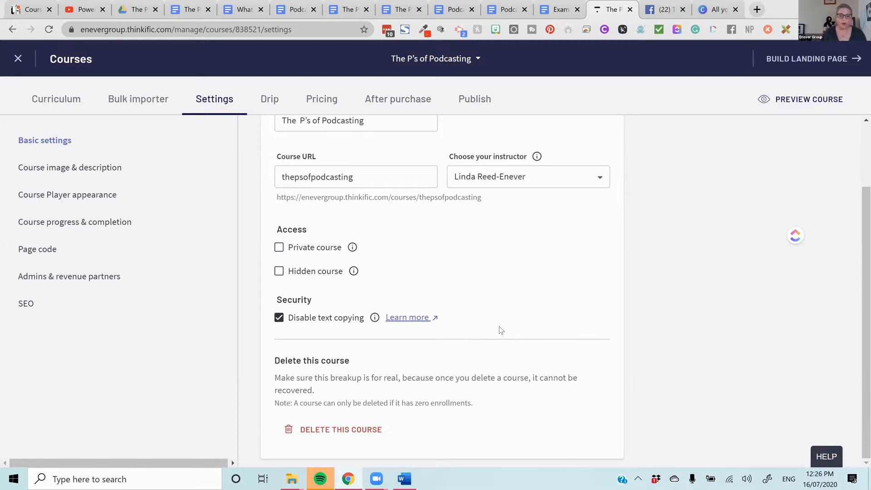
pyautogui.scroll(2, 499, 342)
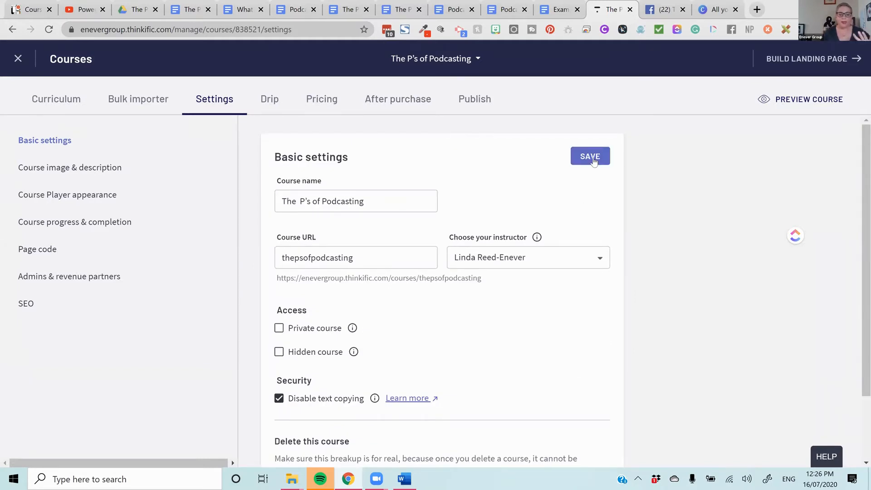
pyautogui.click(594, 161)
pyautogui.click(110, 176)
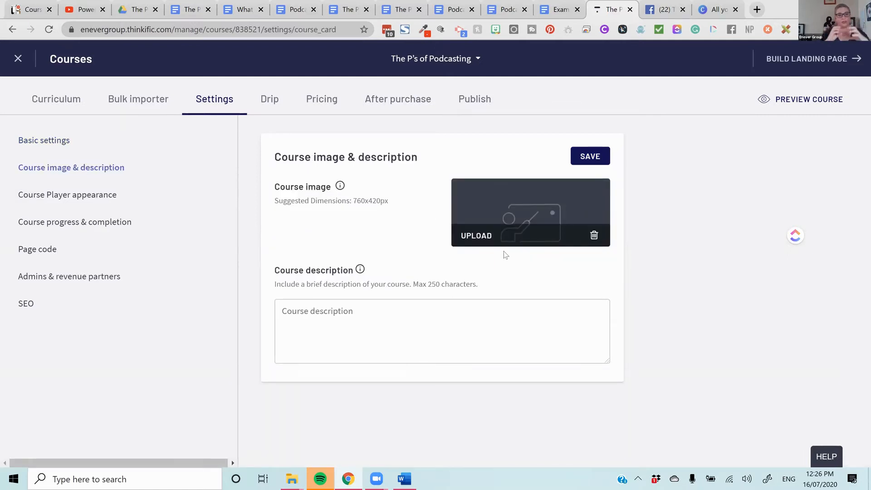
# - Open the school homepage enevergroup.thinkific.com in a new browser tab and examine how course card images appear for the existing courses
pyautogui.click(755, 10)
pyautogui.write('enev')
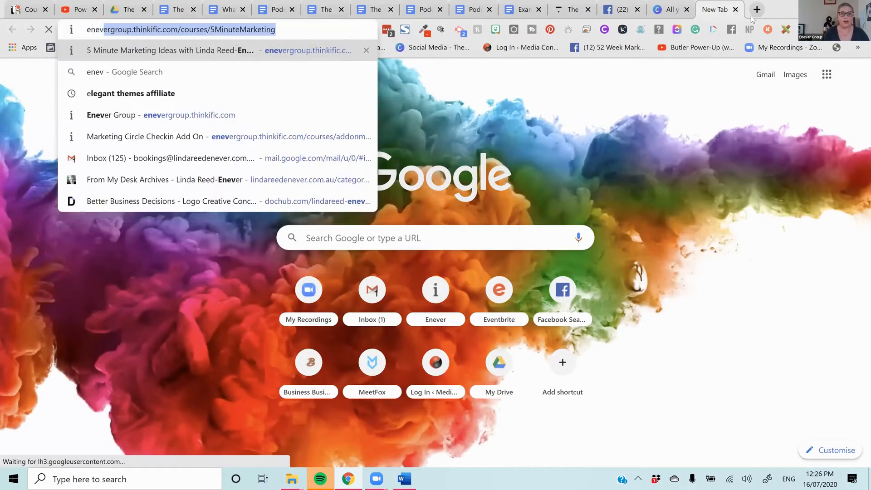
pyautogui.press('Return')
pyautogui.moveTo(181, 30); pyautogui.dragTo(540, 41)
pyautogui.press('BackSpace')
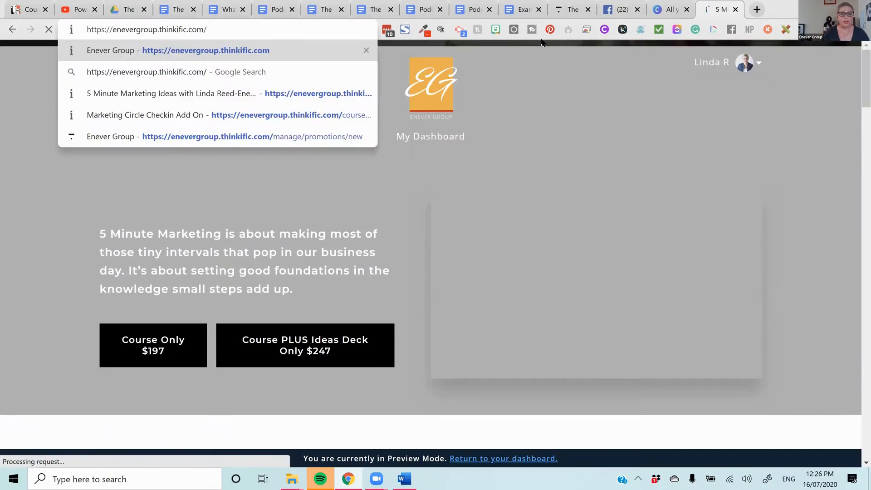
pyautogui.press('Return')
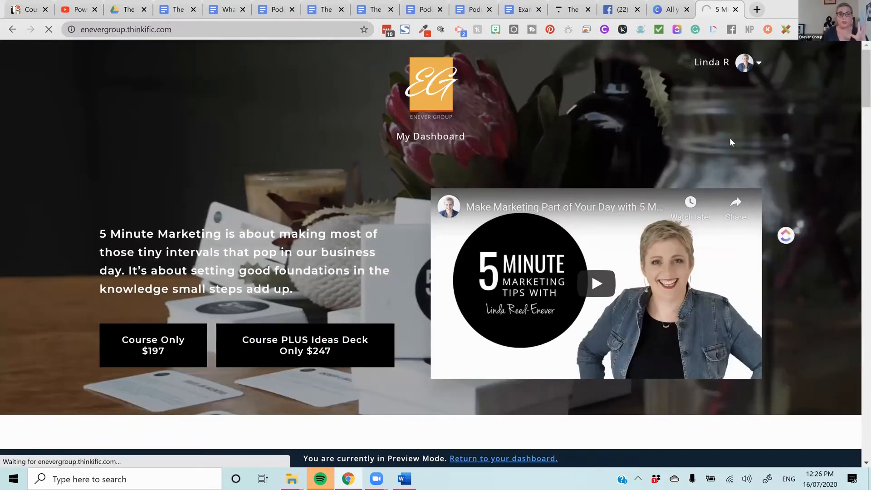
pyautogui.scroll(-12, 728, 147)
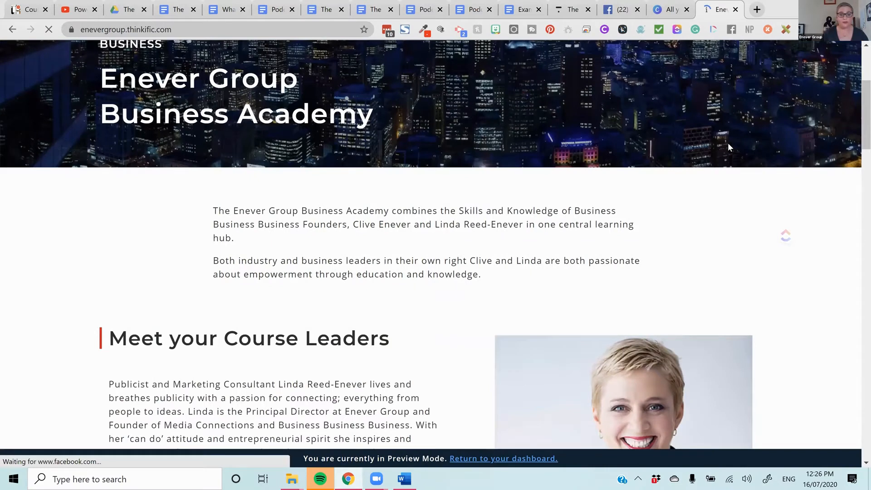
pyautogui.scroll(-10, 698, 206)
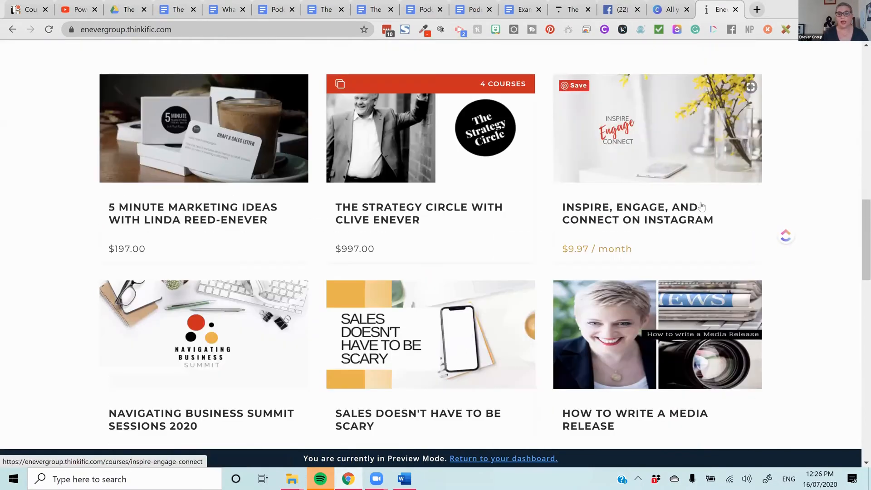
pyautogui.scroll(-6, 688, 218)
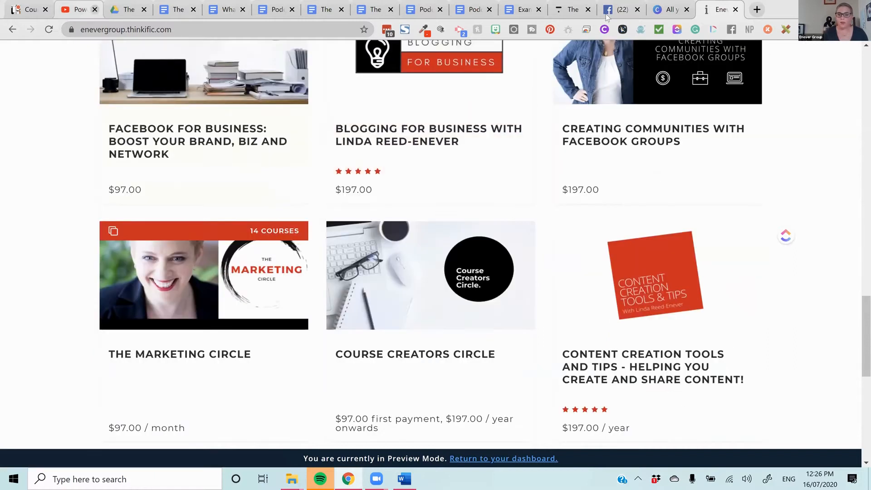
pyautogui.scroll(14, 650, 177)
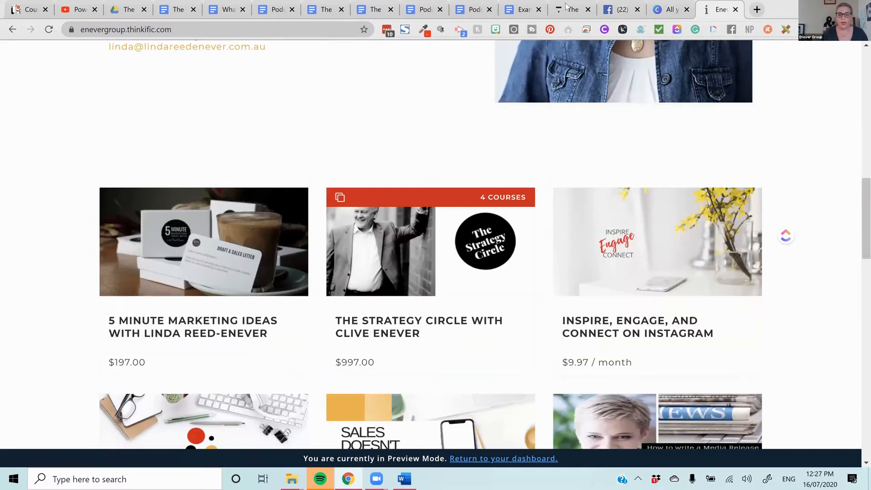
# - Return to the course image settings and choose "The P's of Podcasting Course Card" from Downloads as the image to upload
pyautogui.click(569, 10)
pyautogui.moveTo(394, 202); pyautogui.dragTo(352, 206)
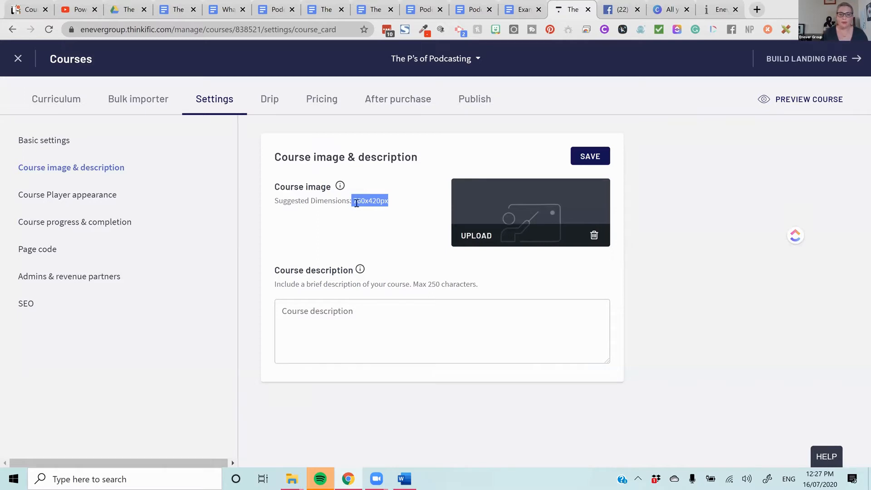
pyautogui.click(474, 236)
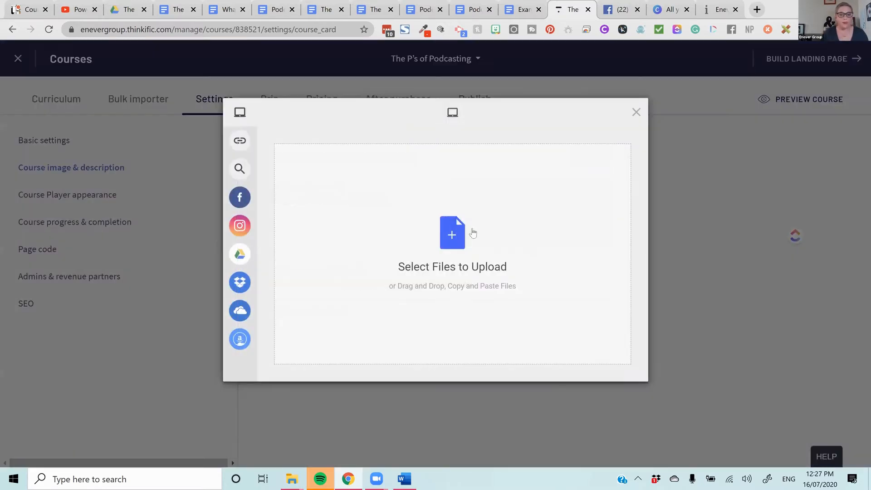
pyautogui.moveTo(244, 255)
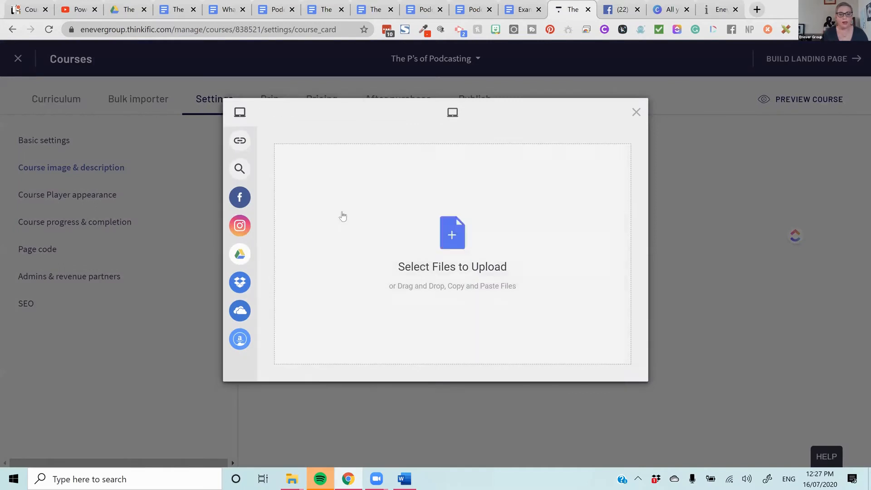
pyautogui.click(484, 256)
pyautogui.scroll(-6, 173, 131)
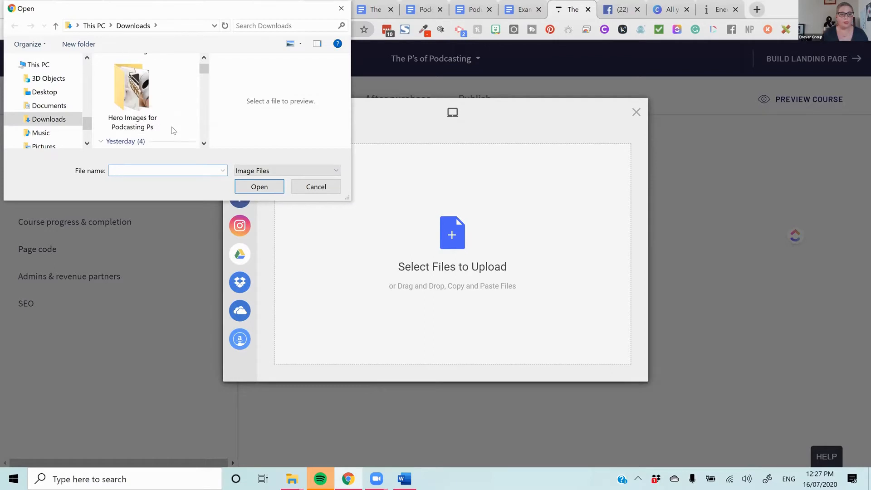
pyautogui.scroll(4, 174, 131)
pyautogui.scroll(-2, 173, 131)
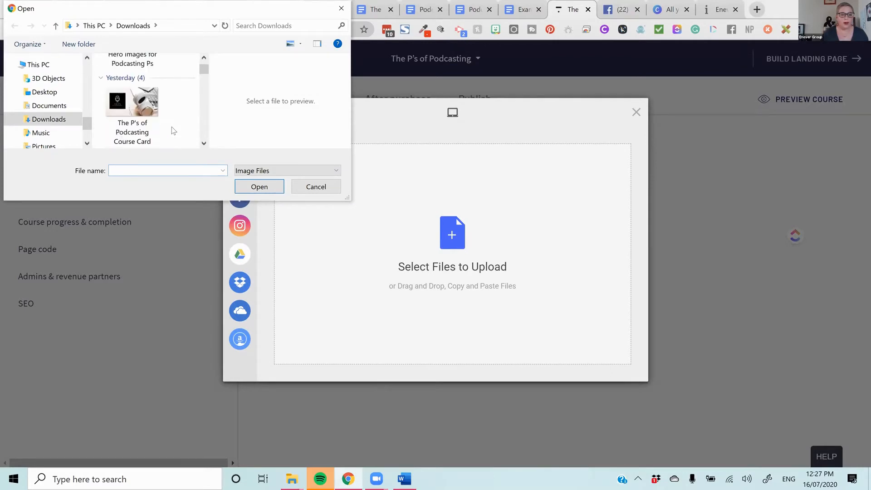
pyautogui.click(171, 132)
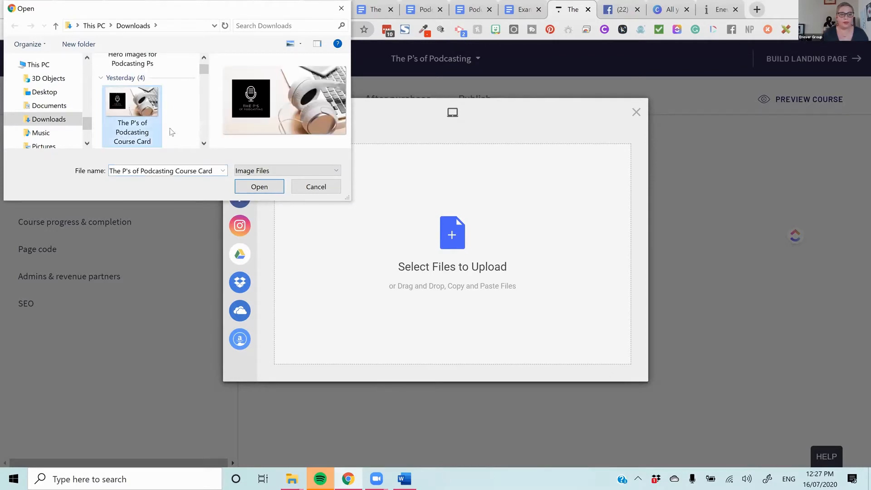
pyautogui.click(249, 187)
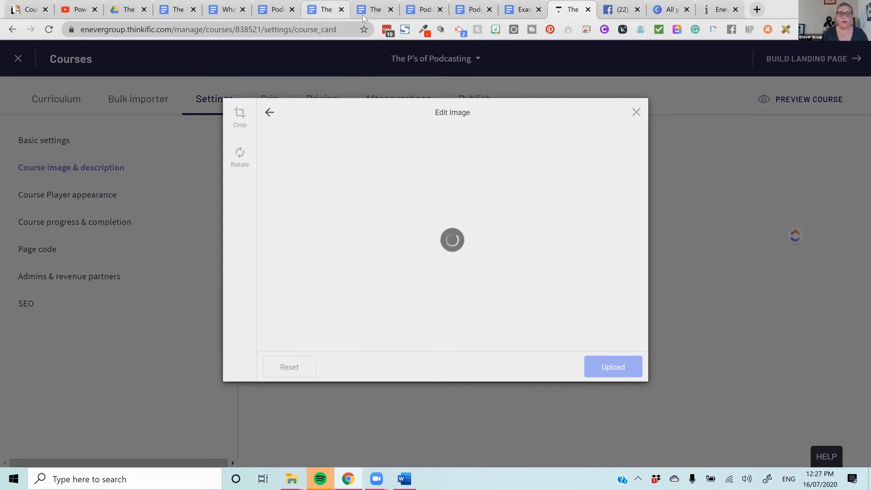
# - Copy the introductory paragraph beginning "Podcasting has become an increasingly popular way" from The Podcasting P's Course Copy document and return to the Thinkific course
pyautogui.click(476, 13)
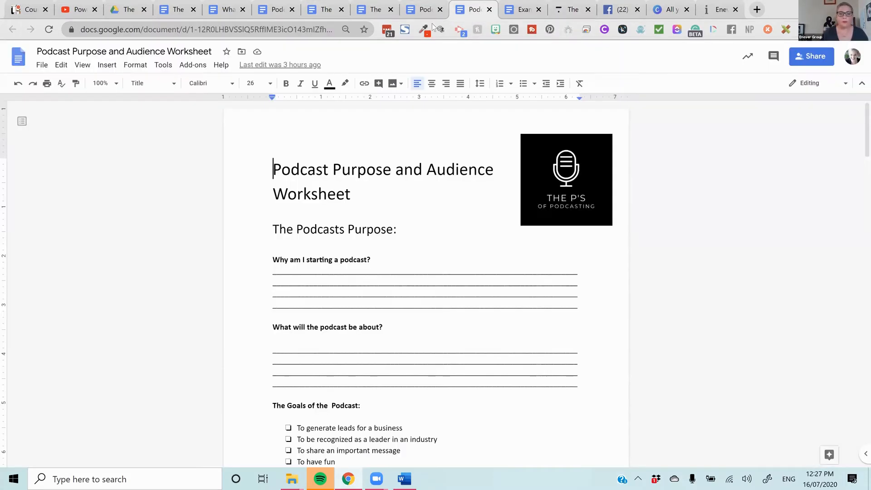
pyautogui.click(182, 9)
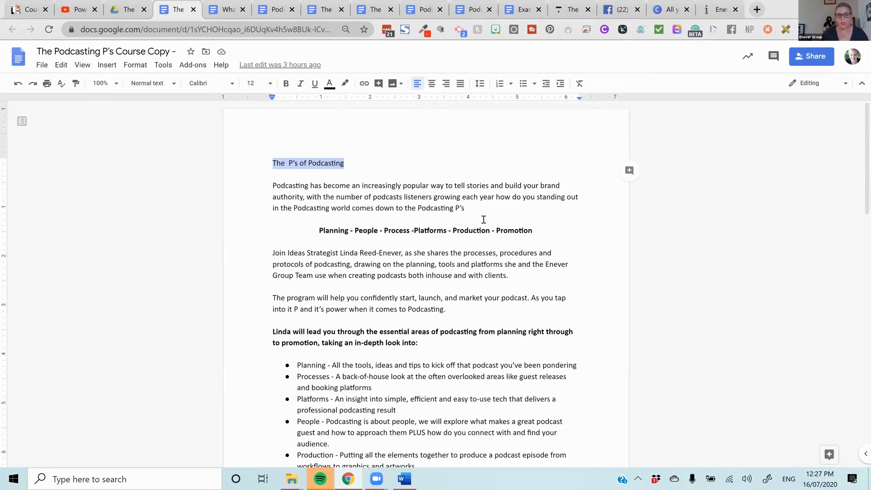
pyautogui.moveTo(496, 208); pyautogui.dragTo(272, 185)
pyautogui.rightClick(307, 197)
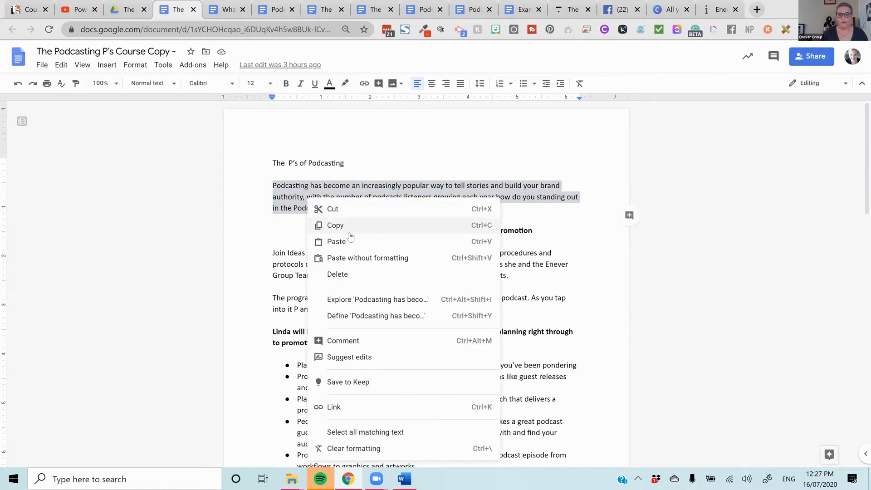
pyautogui.click(348, 224)
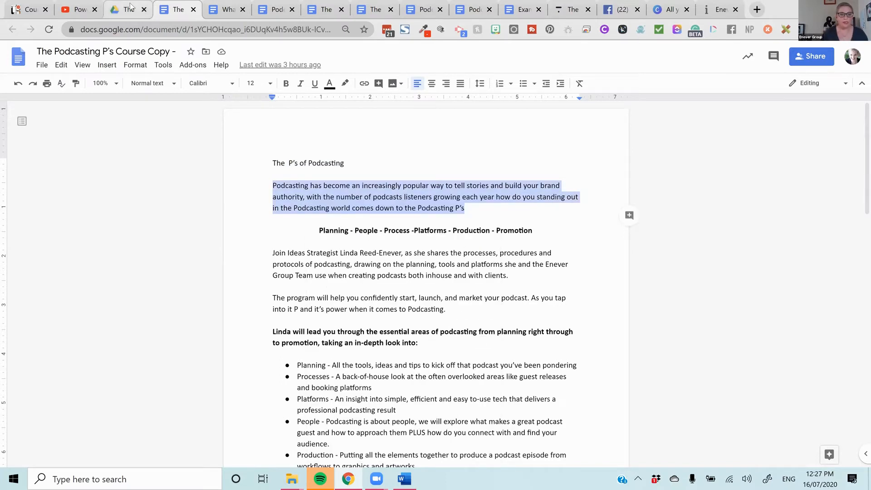
pyautogui.click(570, 11)
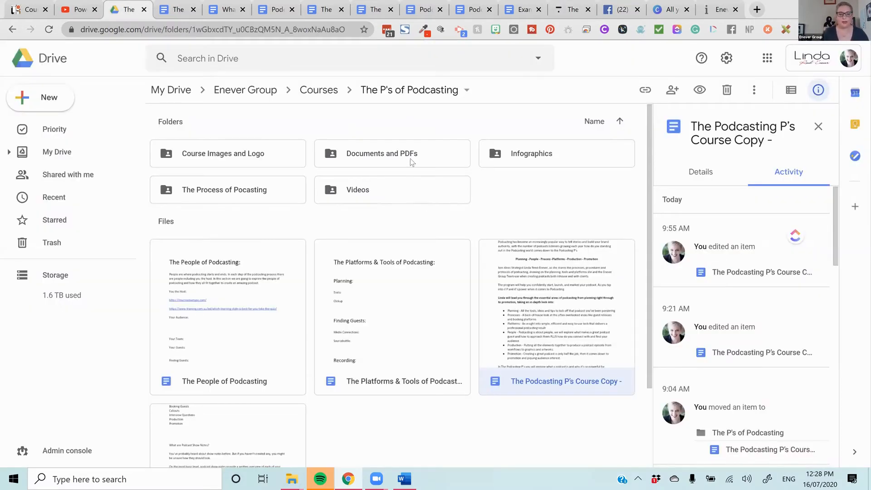
# - Look through the Documents and PDFs folder and the parent folder The P's of Podcasting in Google Drive to review the prepared course materials
pyautogui.doubleClick(411, 162)
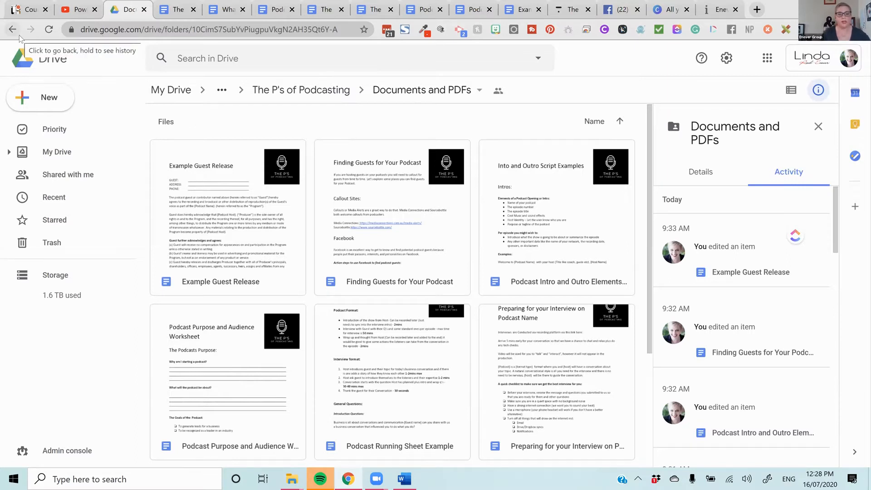
pyautogui.scroll(-4, 543, 172)
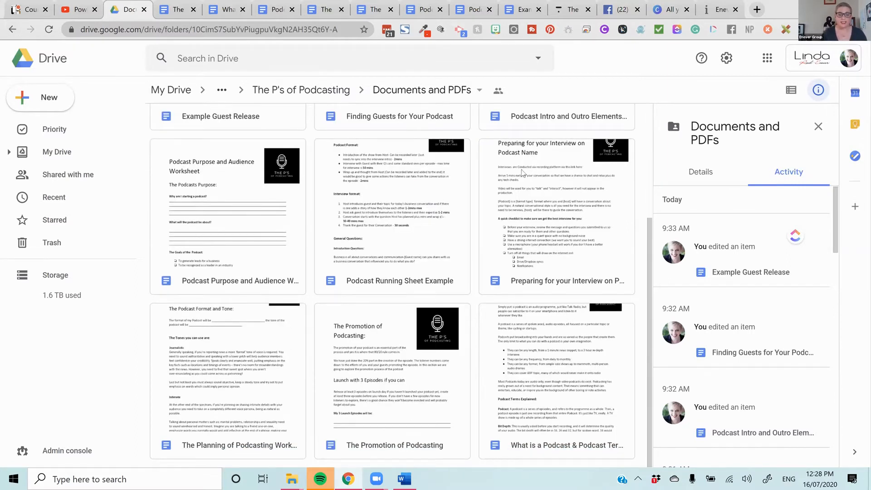
pyautogui.click(302, 89)
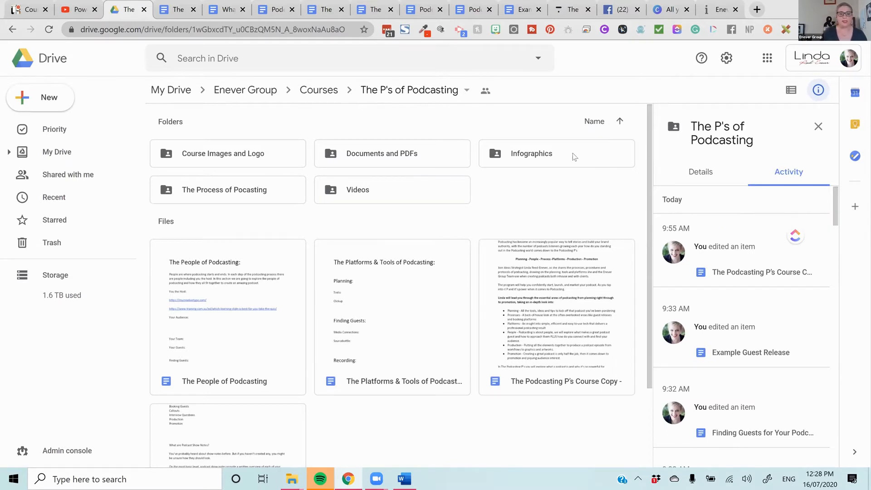
pyautogui.scroll(-2, 564, 190)
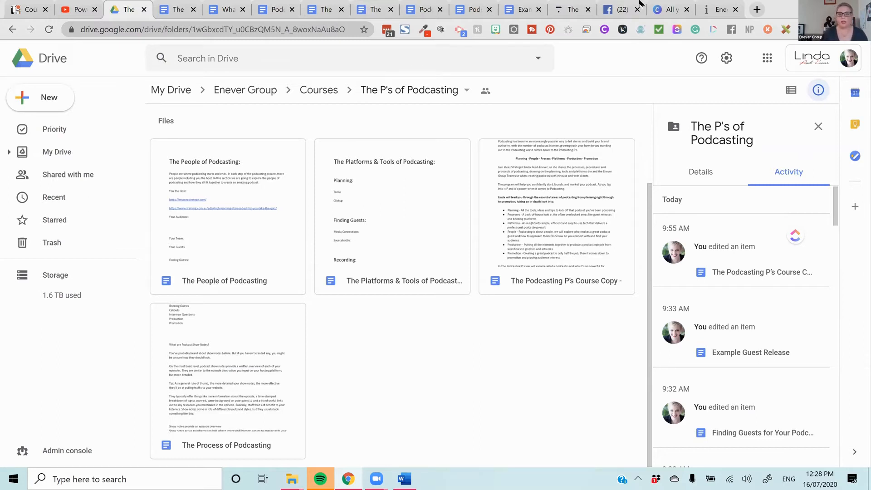
# - Back in Thinkific, close the stalled image upload and paste the copied introductory paragraph as the course description
pyautogui.click(572, 10)
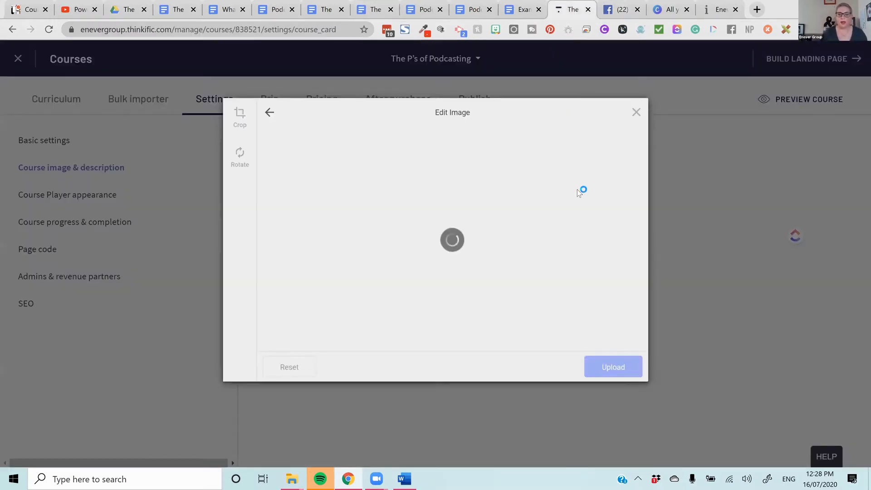
pyautogui.click(636, 113)
pyautogui.click(404, 331)
pyautogui.write('Podcasting has become an increasingly popular way to tell stories and build your brand authority, with the number of podcasts listeners growing each year how do you standing out in the Podcasting world comes down to the Podcasting P’s')
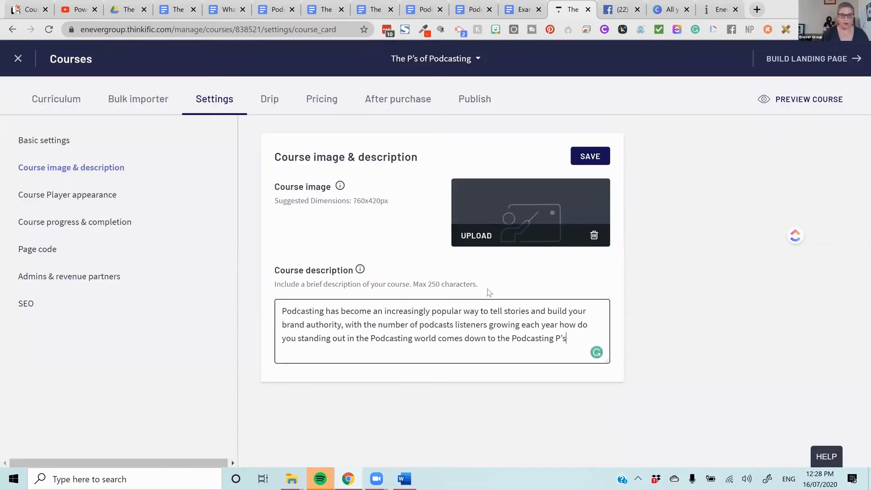
# - Start a new course image upload with Google Drive as the source and authorize Filestack with the existing Google account
pyautogui.click(476, 235)
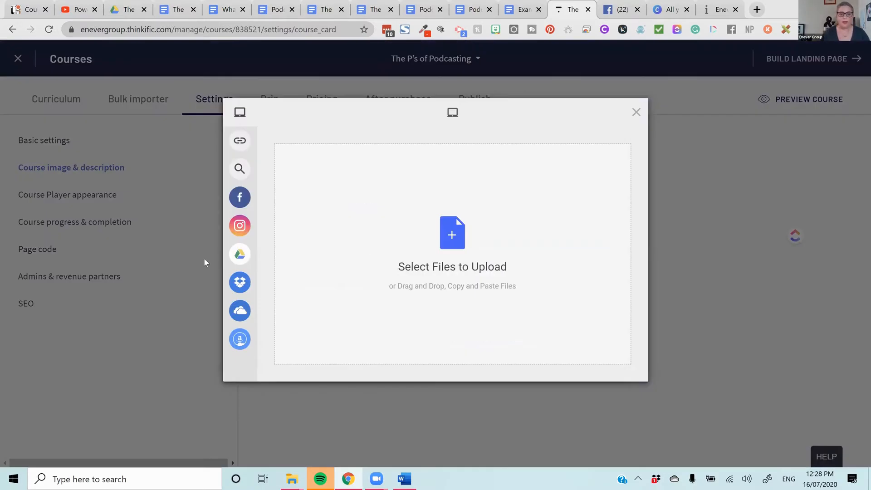
pyautogui.click(304, 259)
pyautogui.click(440, 290)
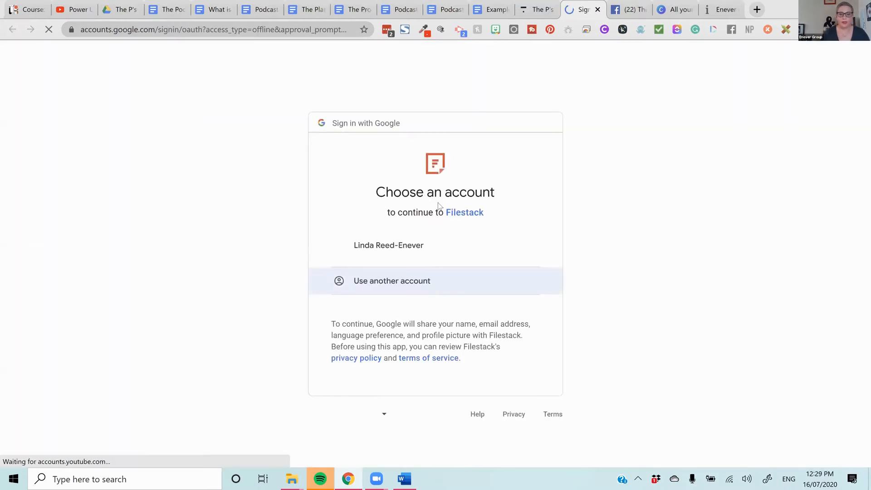
pyautogui.doubleClick(456, 213)
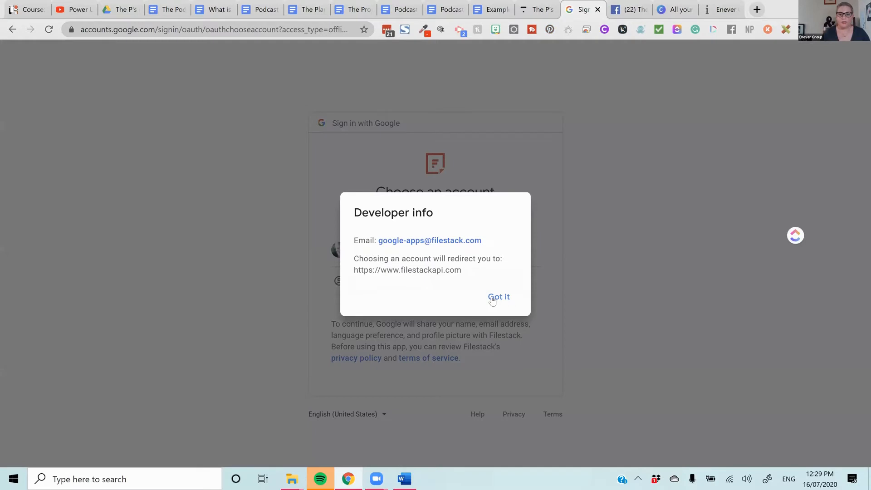
pyautogui.click(496, 300)
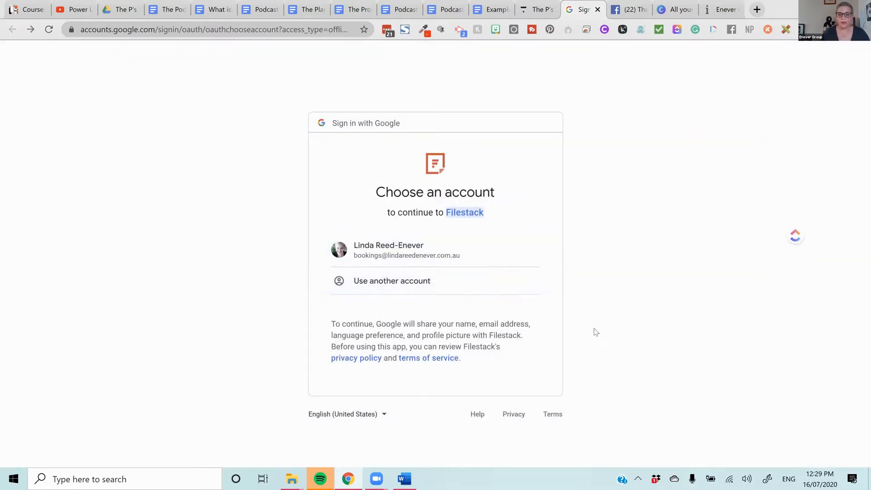
pyautogui.click(479, 245)
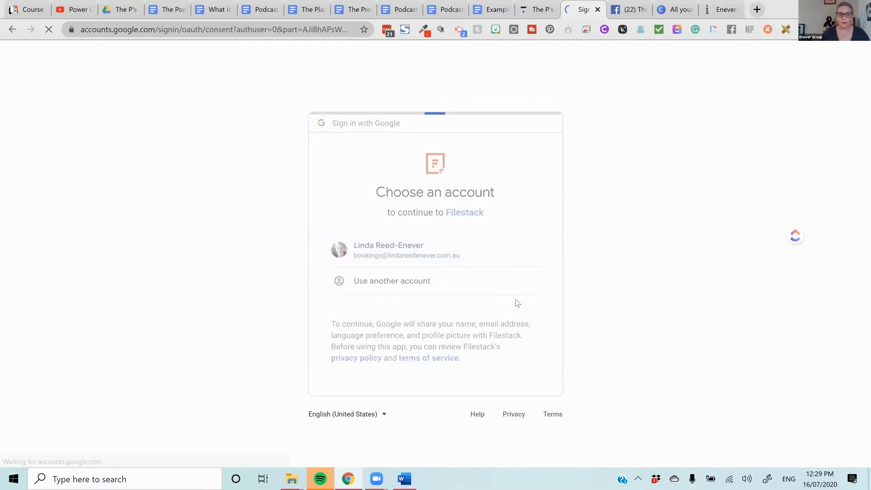
pyautogui.click(523, 384)
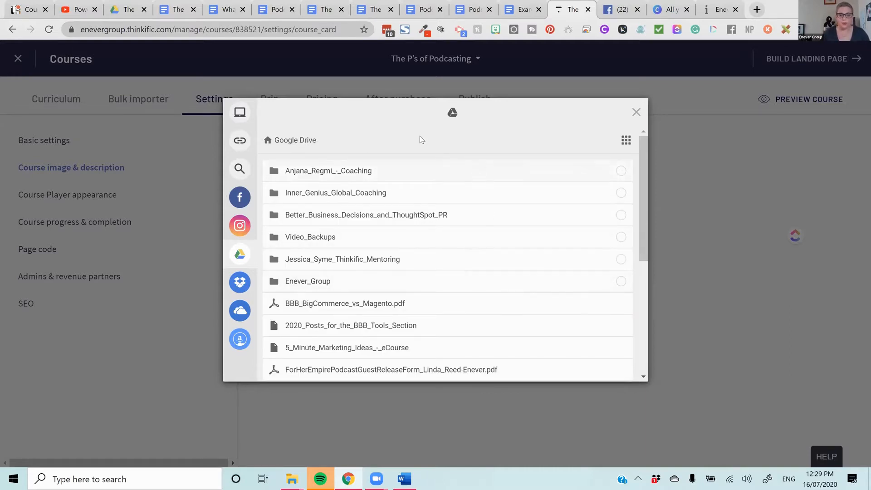
# - Search the Enever_Group folder in Google Drive for the course image files, and close the image upload without choosing a file
pyautogui.scroll(-5, 520, 225)
pyautogui.scroll(5, 521, 237)
pyautogui.click(318, 283)
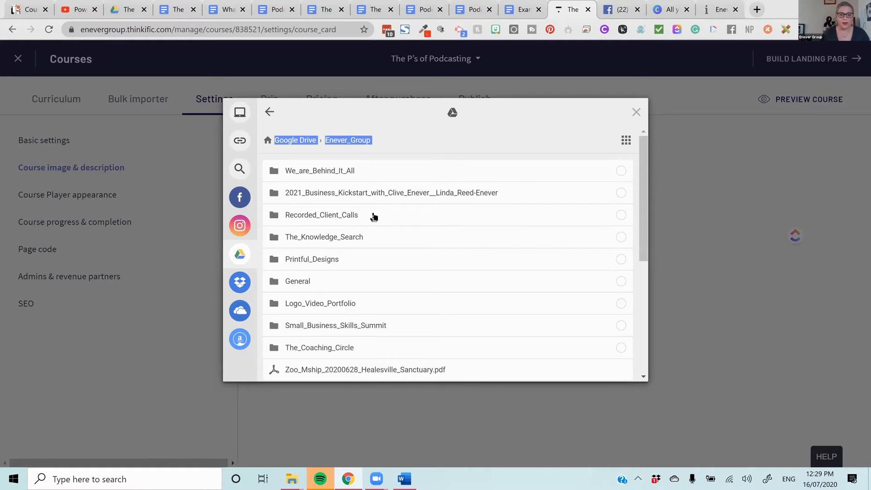
pyautogui.scroll(-2, 416, 272)
pyautogui.scroll(-10, 373, 278)
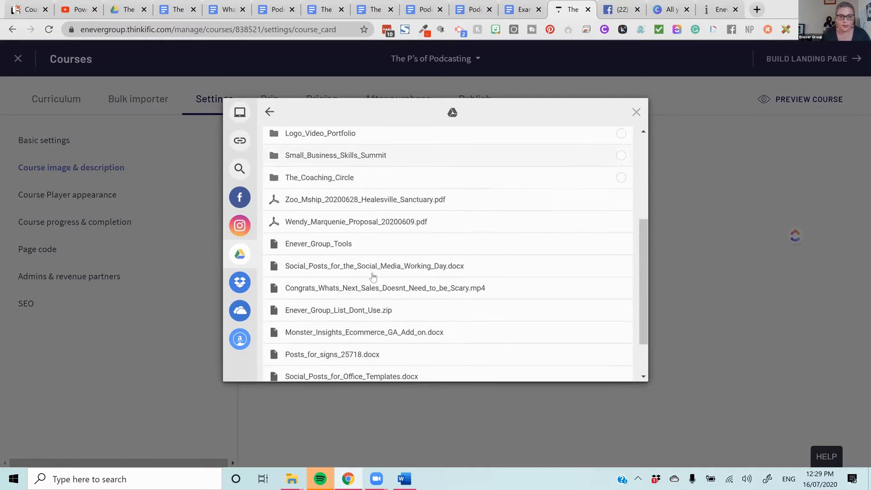
pyautogui.scroll(15, 383, 307)
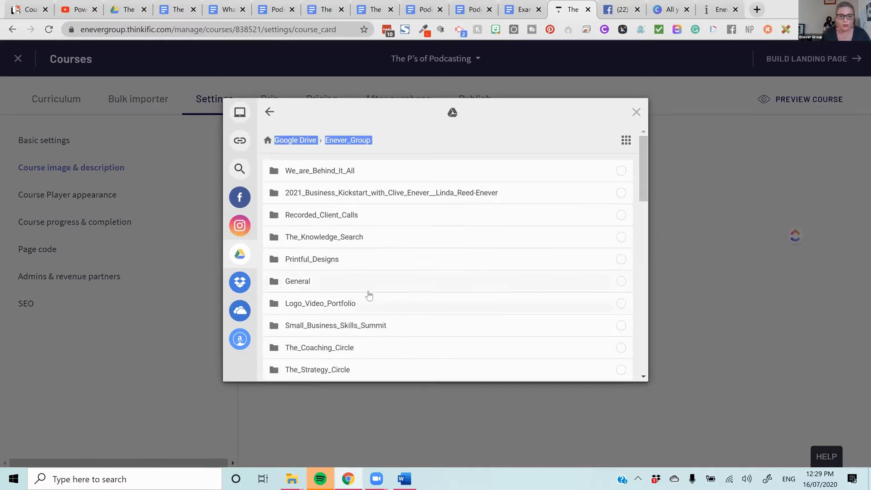
pyautogui.scroll(-2, 369, 299)
pyautogui.scroll(-5, 369, 295)
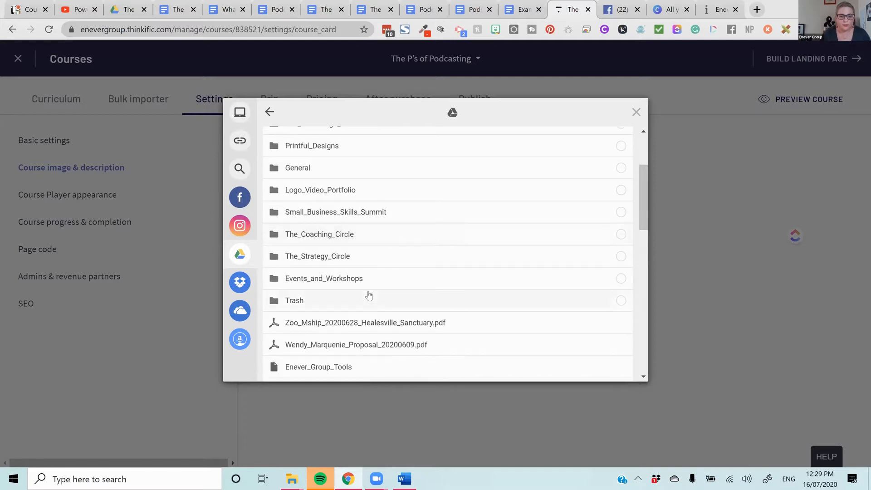
pyautogui.scroll(-10, 369, 296)
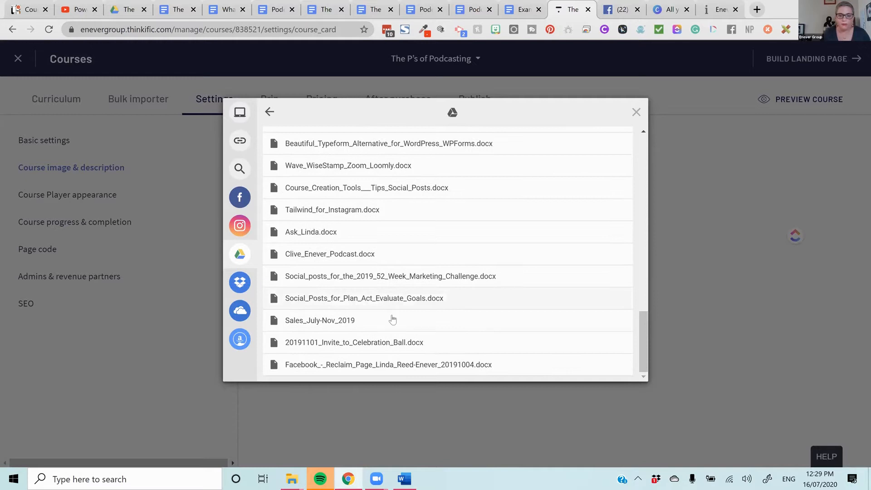
pyautogui.scroll(3, 392, 319)
pyautogui.scroll(-1, 393, 319)
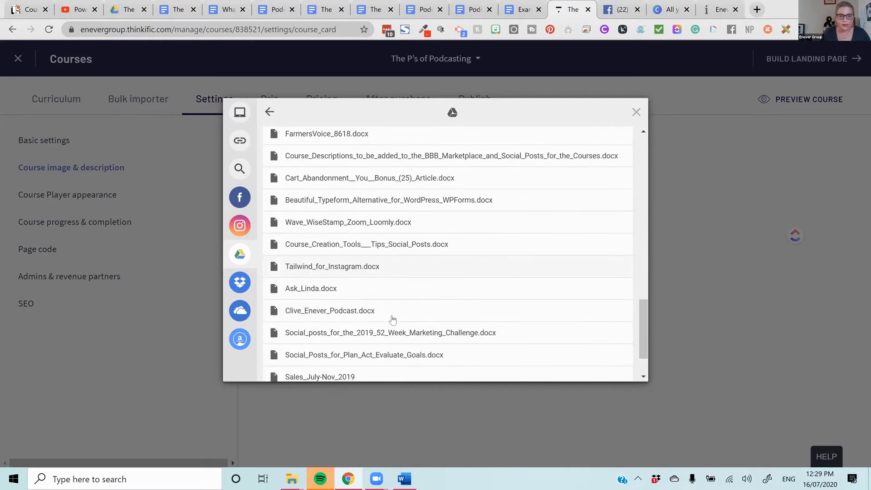
pyautogui.scroll(-2, 393, 318)
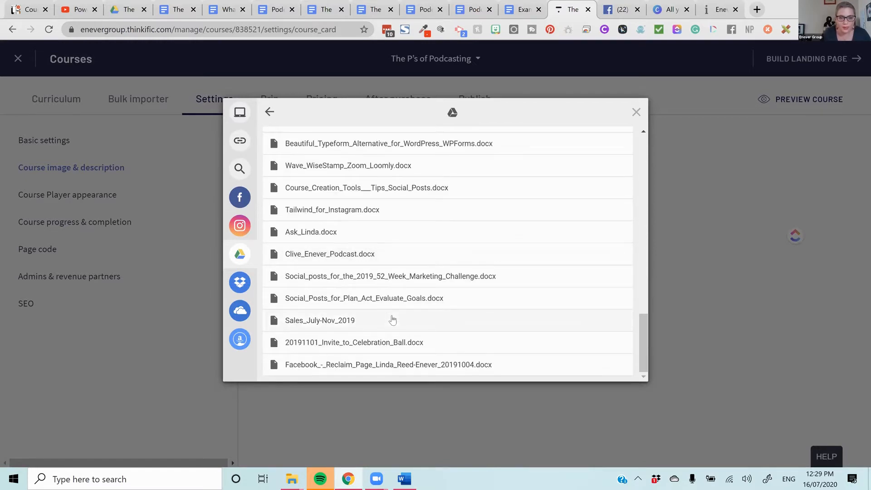
pyautogui.scroll(3, 392, 318)
pyautogui.scroll(5, 393, 319)
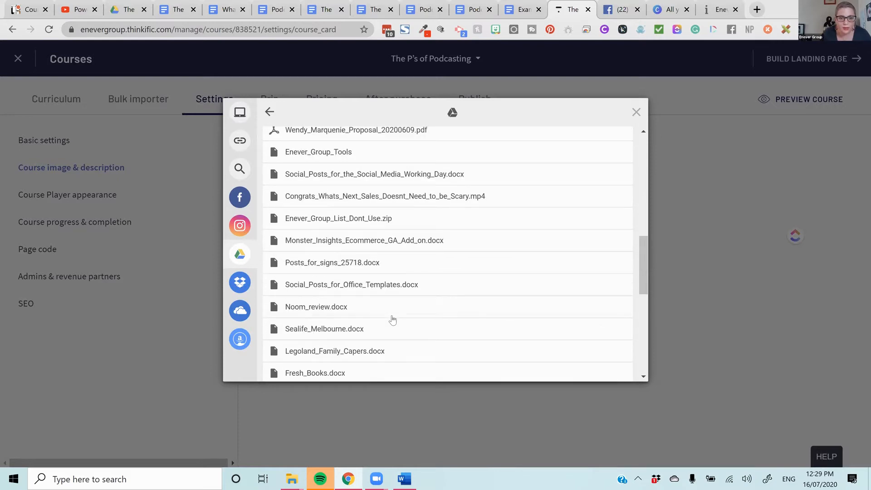
pyautogui.scroll(7, 393, 318)
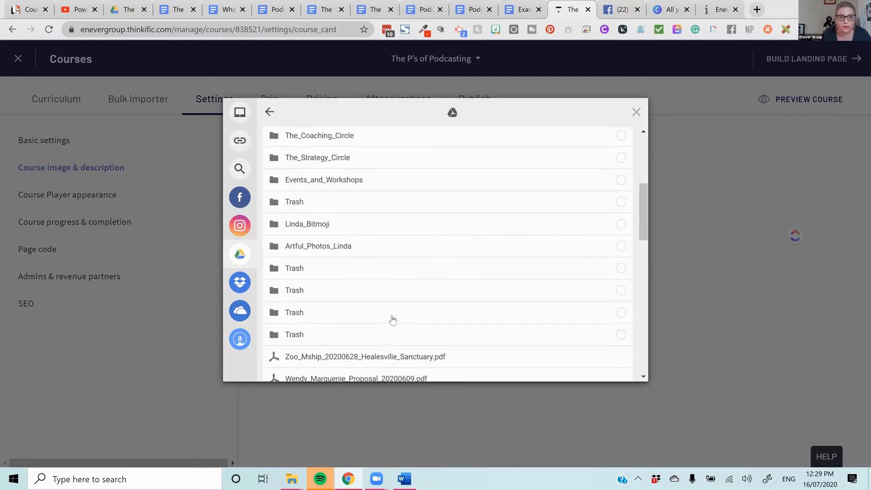
pyautogui.scroll(3, 393, 319)
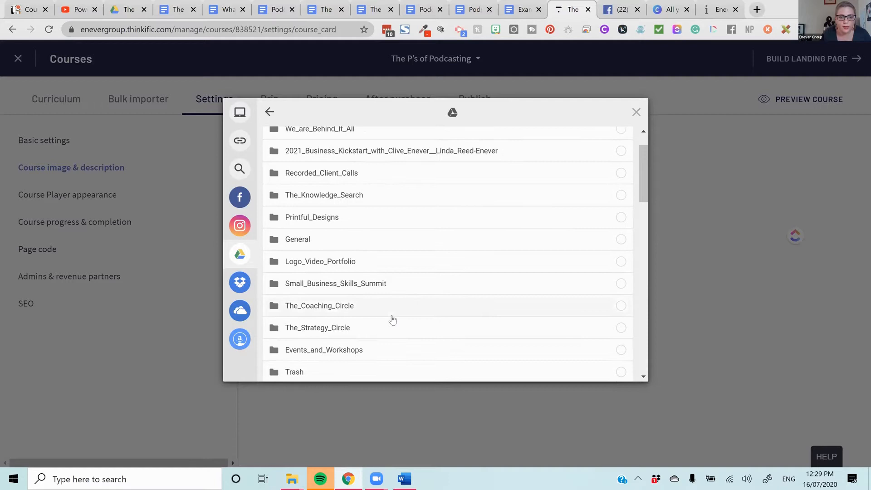
pyautogui.scroll(1, 393, 318)
pyautogui.scroll(-1, 393, 319)
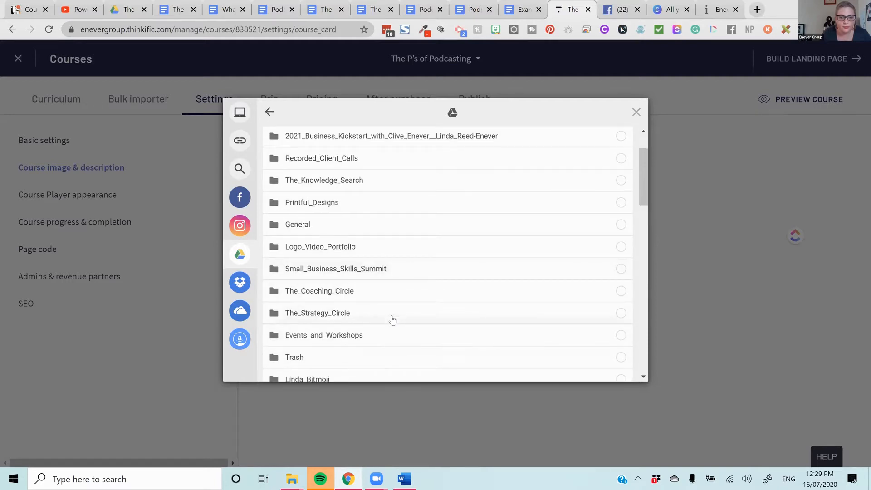
pyautogui.scroll(-3, 393, 319)
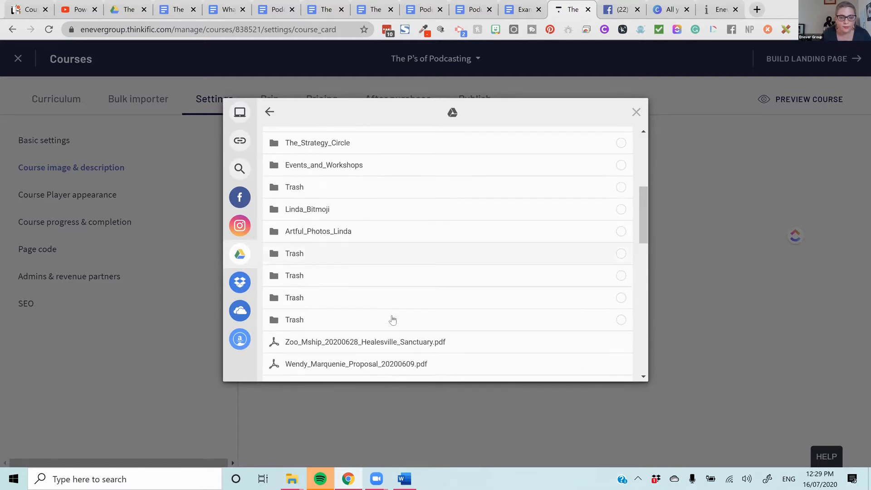
pyautogui.scroll(-12, 393, 319)
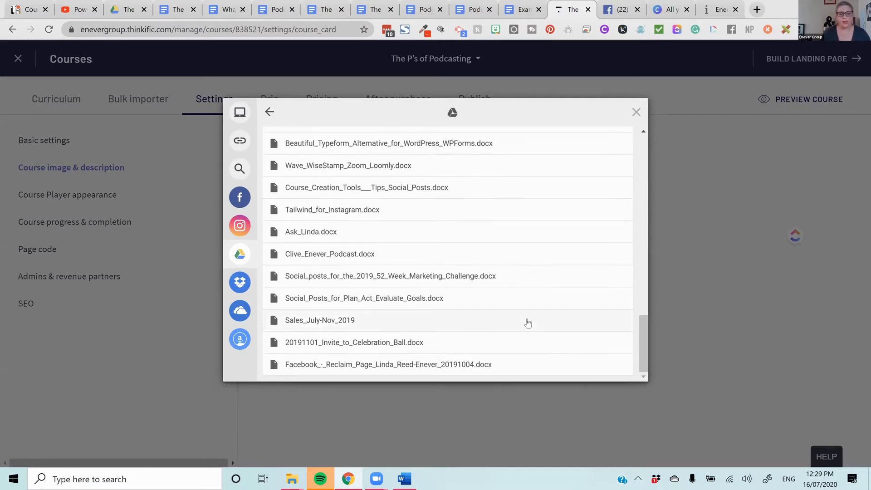
pyautogui.scroll(10, 411, 289)
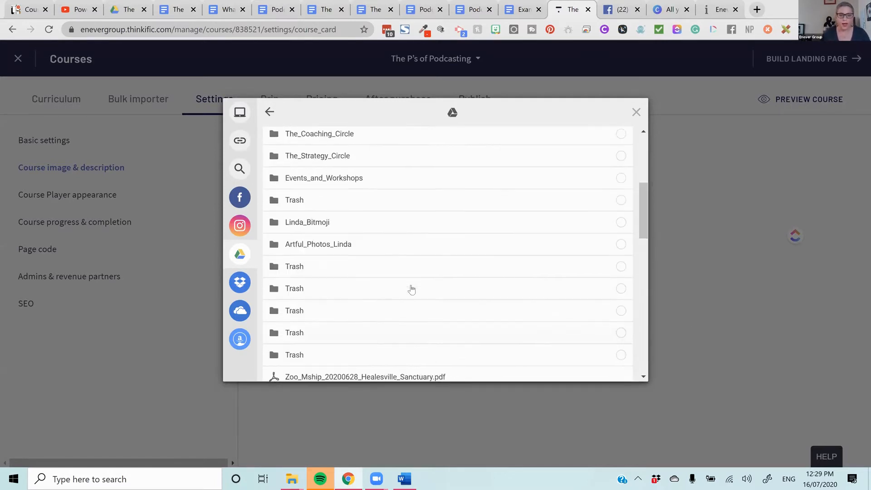
pyautogui.scroll(5, 412, 289)
pyautogui.click(661, 280)
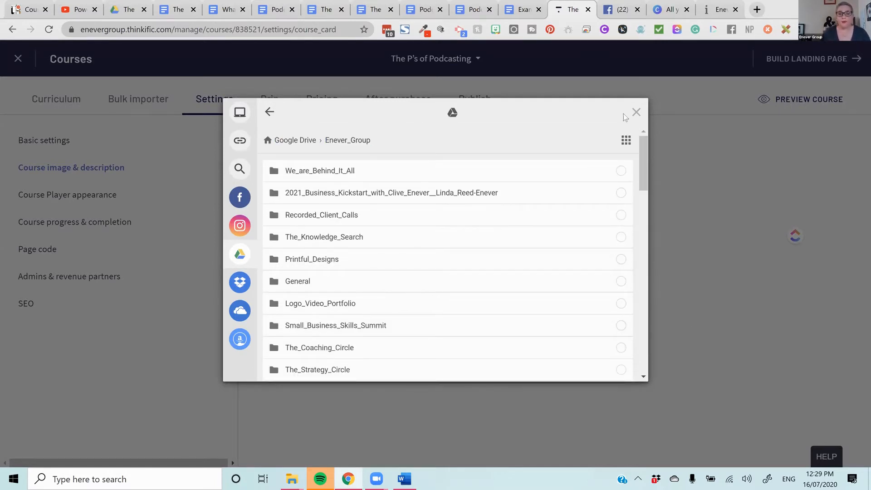
pyautogui.click(638, 112)
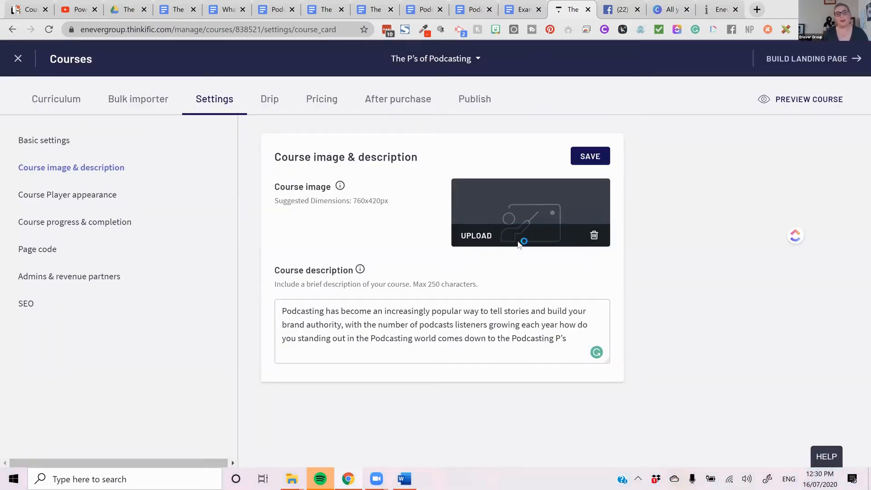
# - Try uploading the podcast-3443476 image from the Downloads folder as the course image, and save the course image and description settings
pyautogui.click(484, 236)
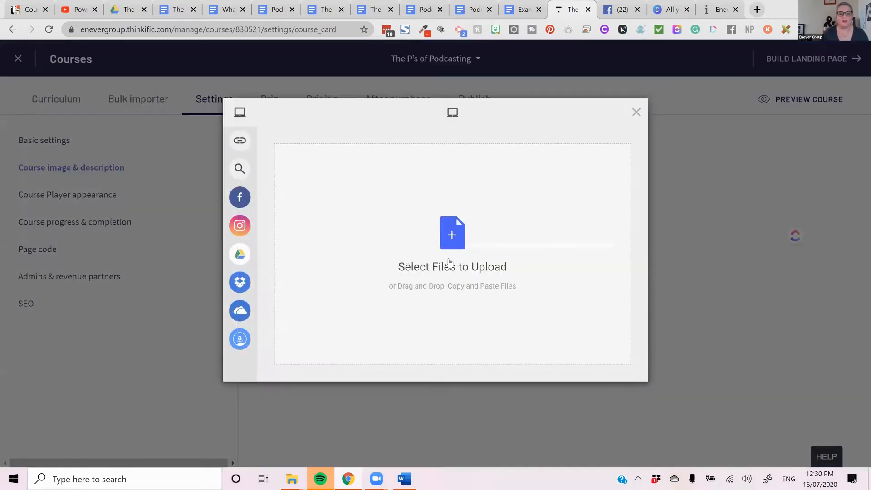
pyautogui.click(470, 255)
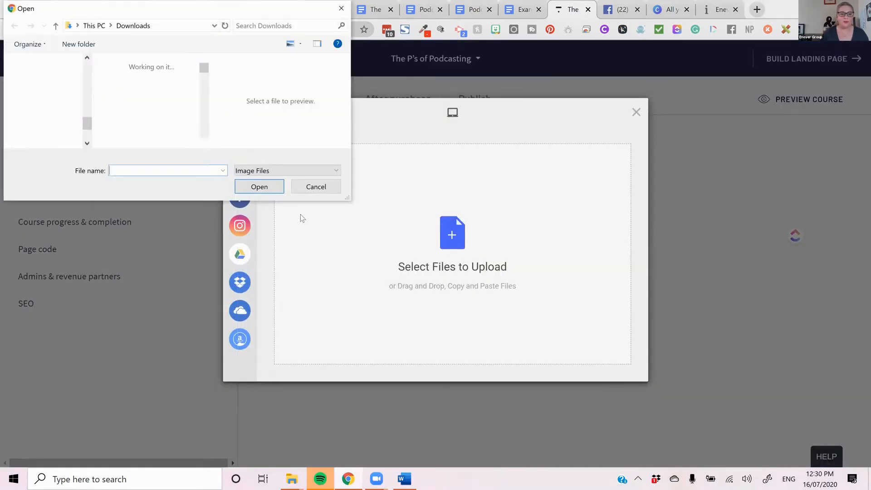
pyautogui.scroll(-5, 149, 135)
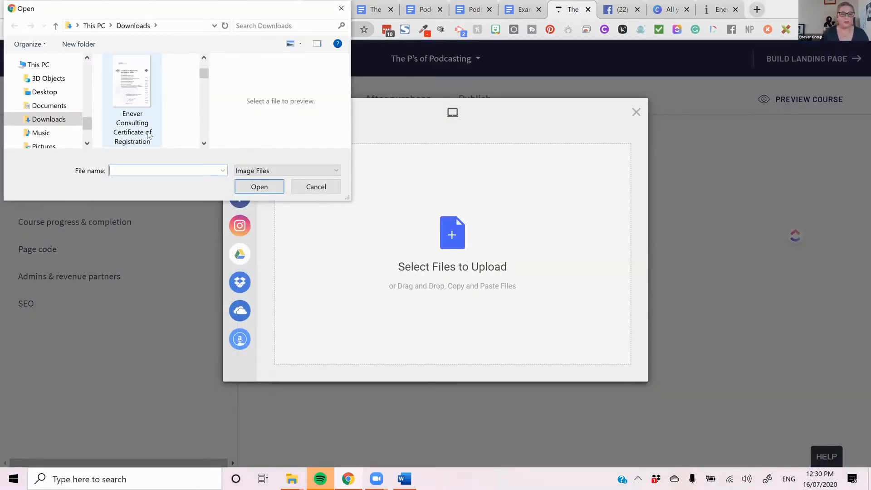
pyautogui.scroll(-2, 149, 134)
pyautogui.scroll(-2, 148, 134)
pyautogui.scroll(6, 151, 133)
pyautogui.scroll(3, 151, 132)
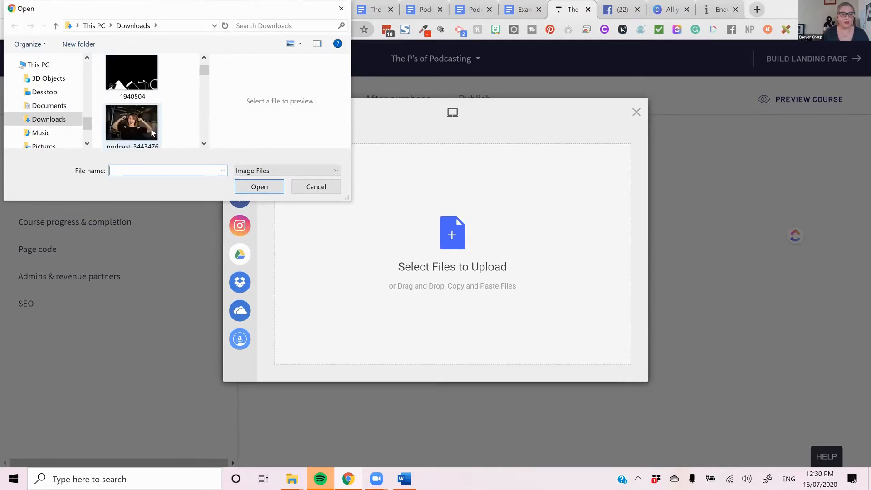
pyautogui.doubleClick(151, 116)
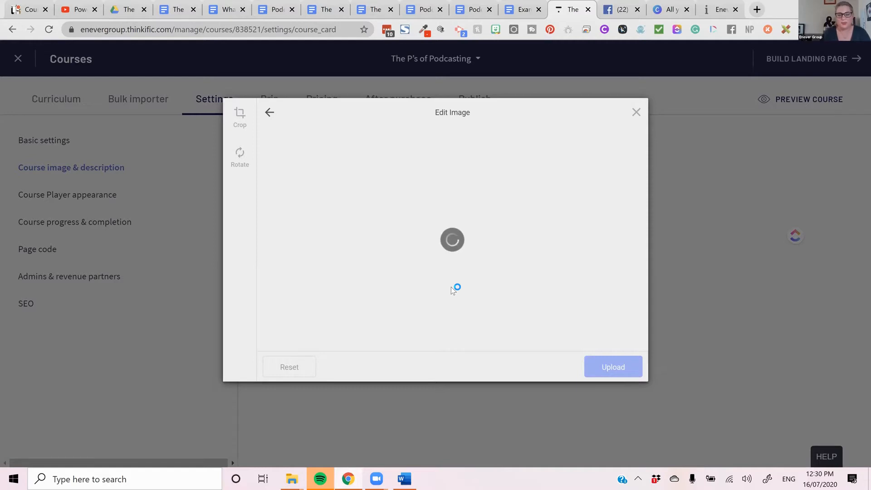
pyautogui.click(635, 112)
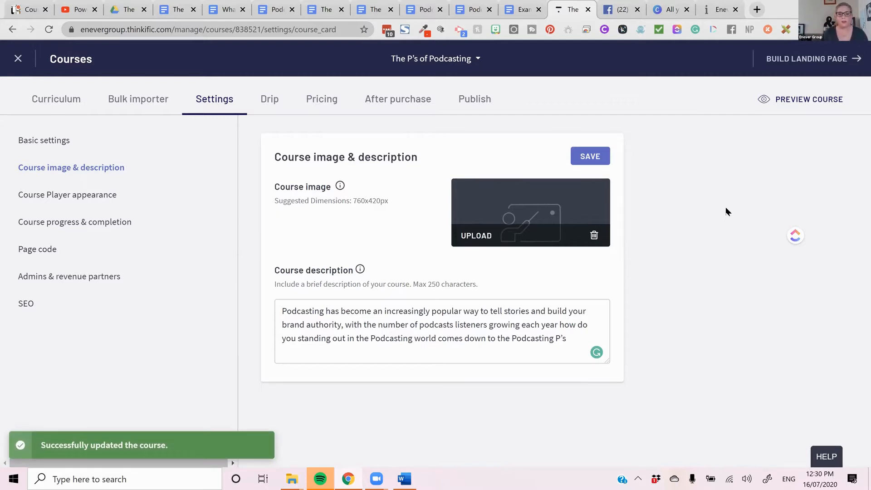
# - Review the theme, style and logo options in the Course Player appearance settings
pyautogui.click(108, 203)
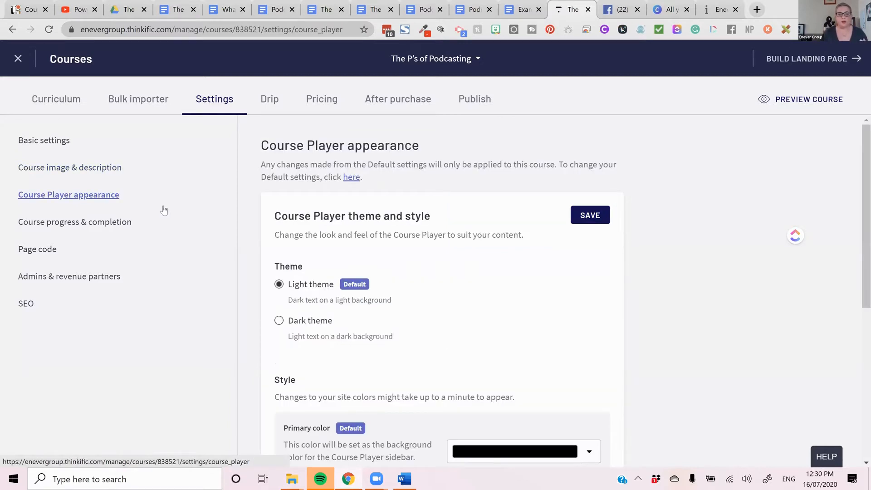
pyautogui.scroll(-6, 478, 191)
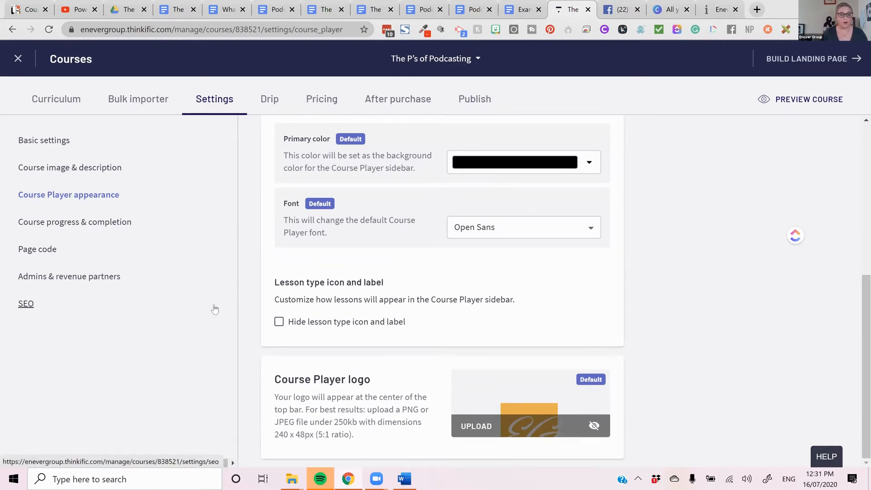
pyautogui.scroll(6, 435, 323)
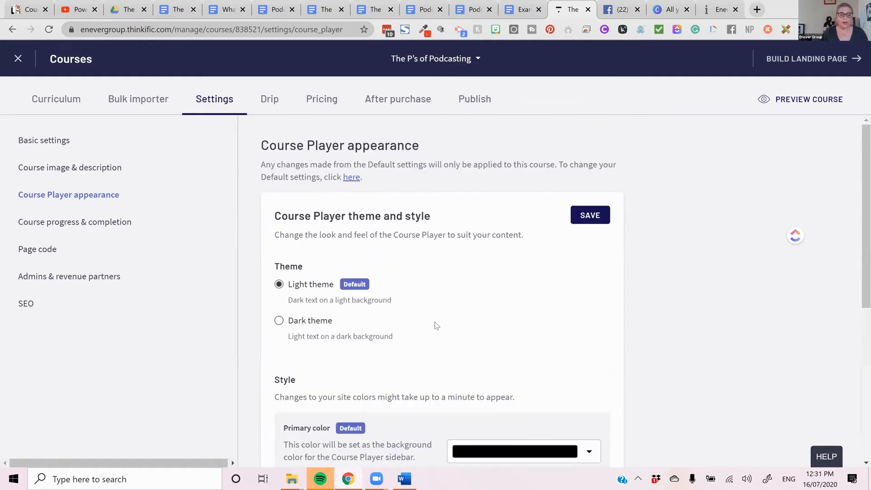
# - Start a new chapter in the course curriculum and copy the word "Planning" from the Podcasting P's course copy in Google Docs
pyautogui.click(49, 99)
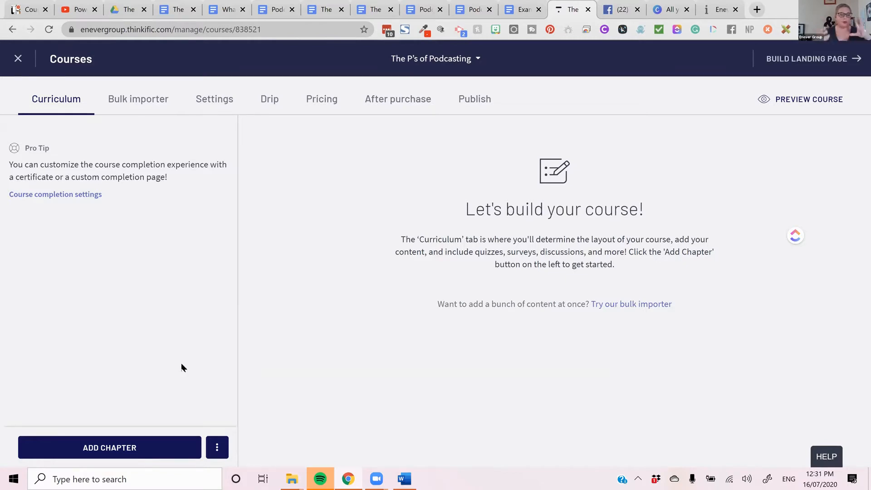
pyautogui.click(146, 437)
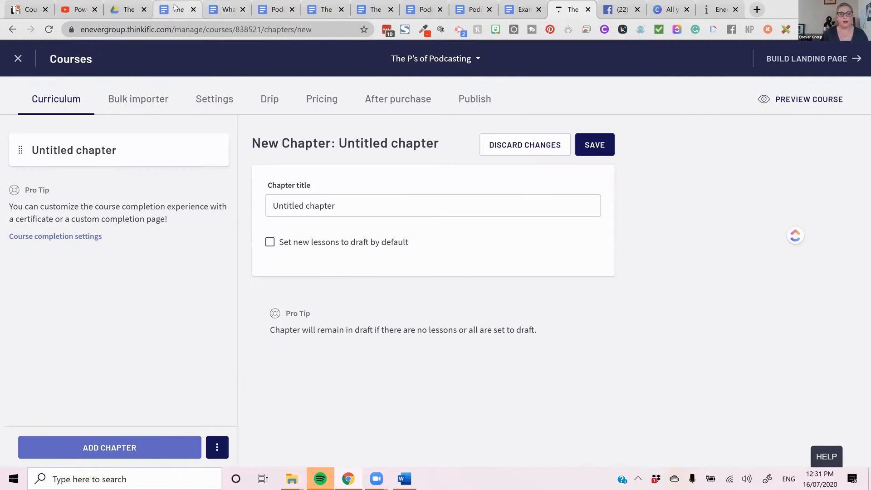
pyautogui.click(178, 9)
pyautogui.scroll(-2, 436, 261)
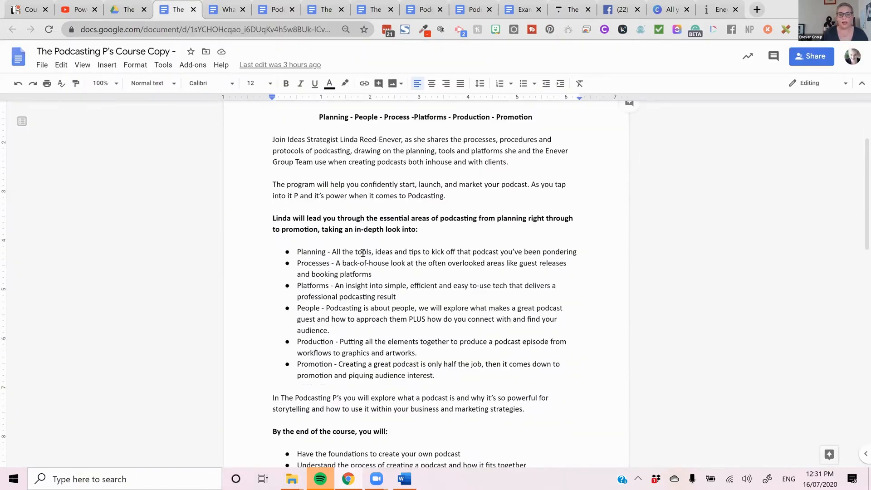
pyautogui.scroll(-1, 363, 253)
pyautogui.moveTo(325, 196); pyautogui.dragTo(292, 196)
pyautogui.hotkey('ctrl', 'c')
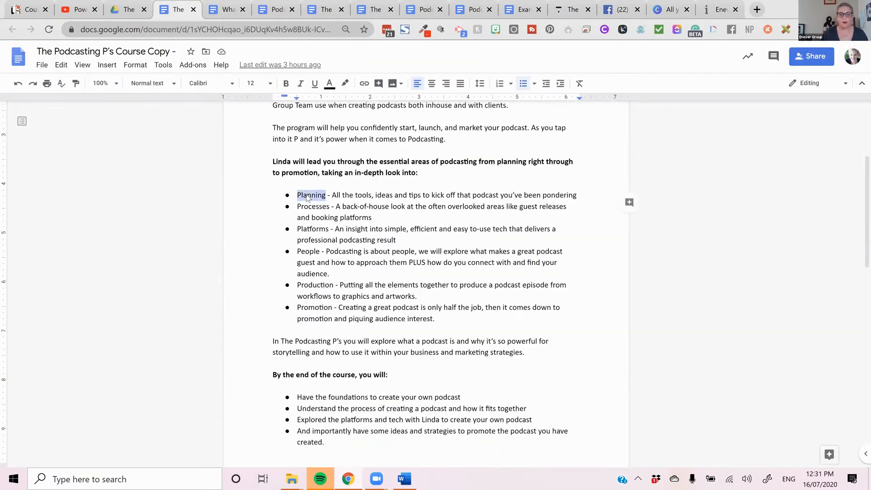
pyautogui.rightClick(307, 198)
pyautogui.click(346, 216)
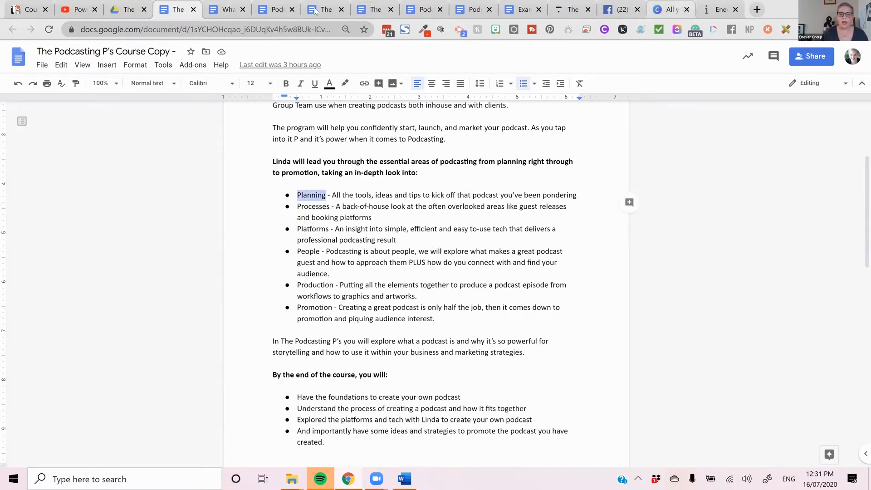
# - Back in Thinkific, replace the untitled chapter's title with the copied "Planning" and save the chapter
pyautogui.click(565, 10)
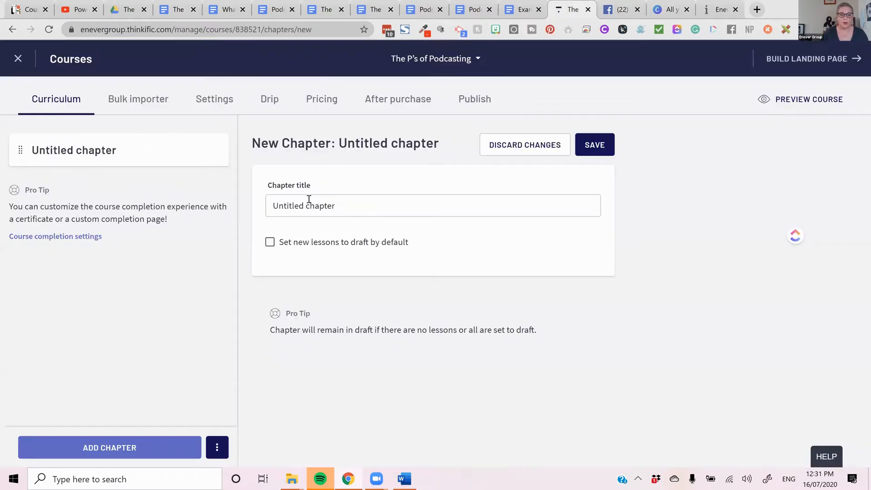
pyautogui.hotkey('ctrl', 'a')
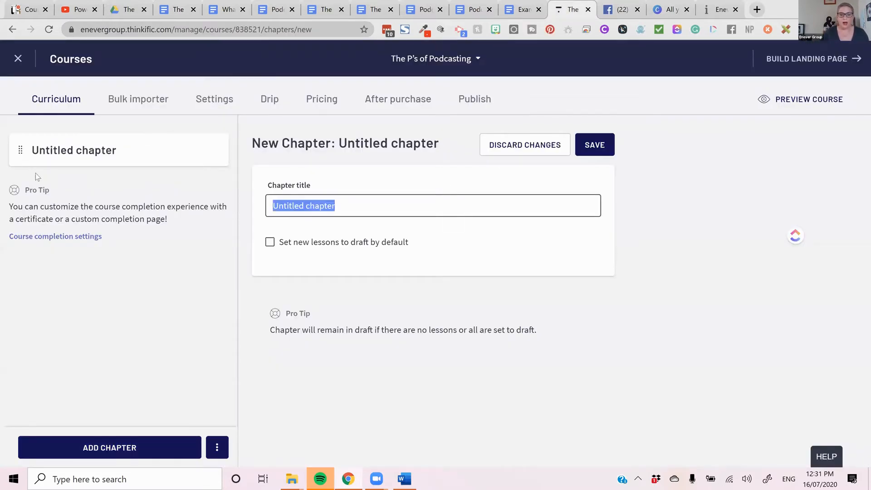
pyautogui.hotkey('ctrl', 'v')
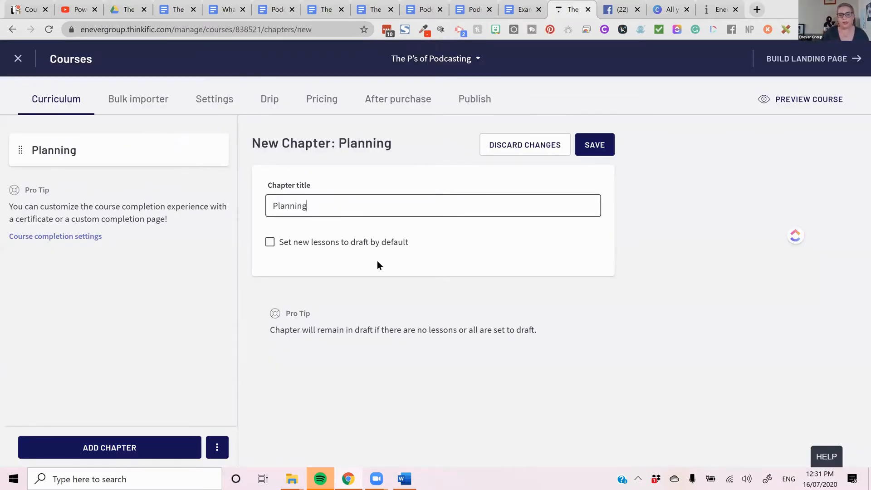
pyautogui.click(591, 145)
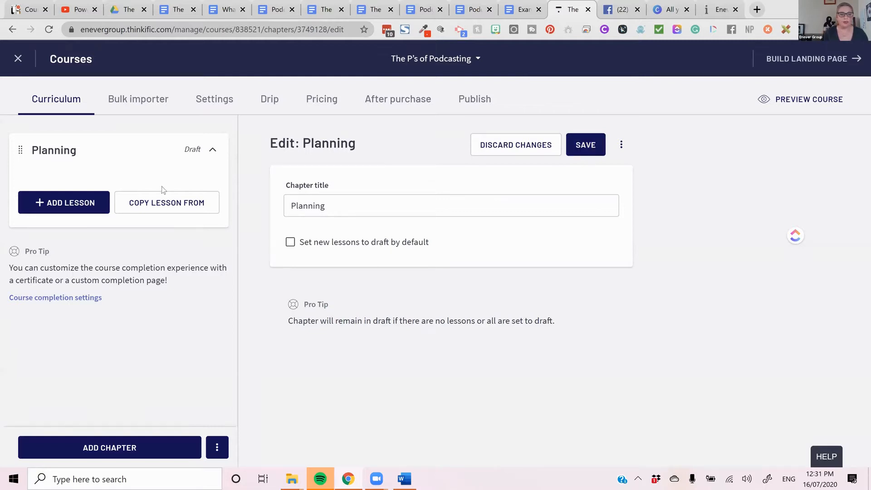
# - Start a second chapter and copy the word "Processes" from the bulleted topics in the Google Docs course copy
pyautogui.click(100, 438)
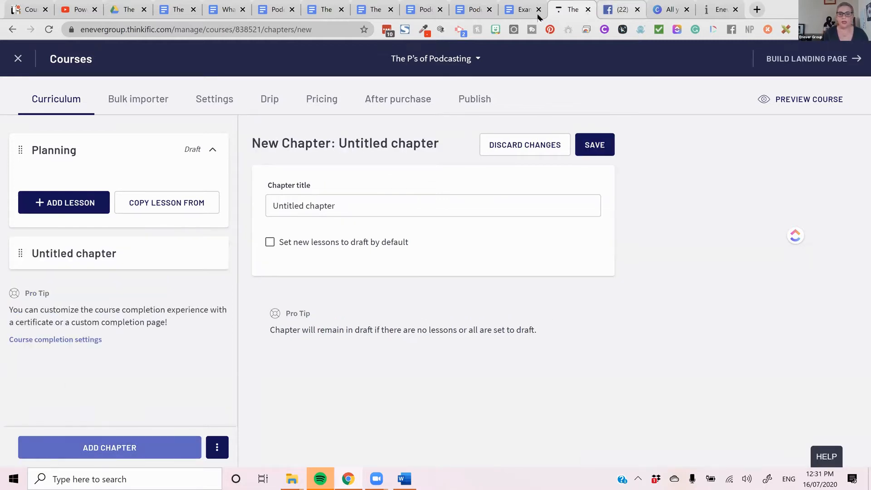
pyautogui.click(268, 10)
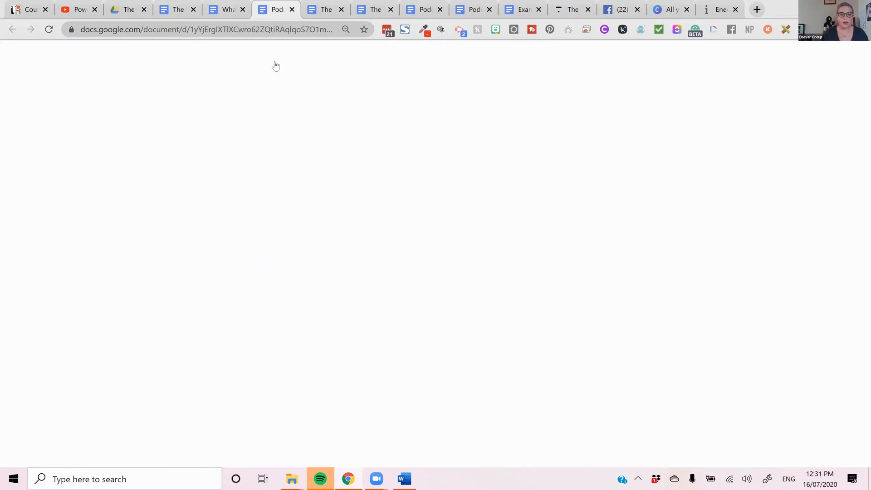
pyautogui.click(178, 9)
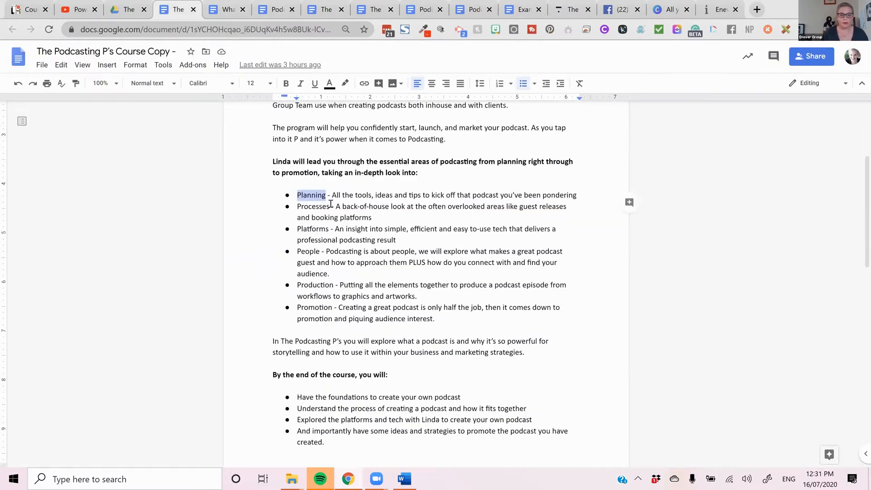
pyautogui.doubleClick(305, 206)
pyautogui.rightClick(302, 206)
pyautogui.click(331, 218)
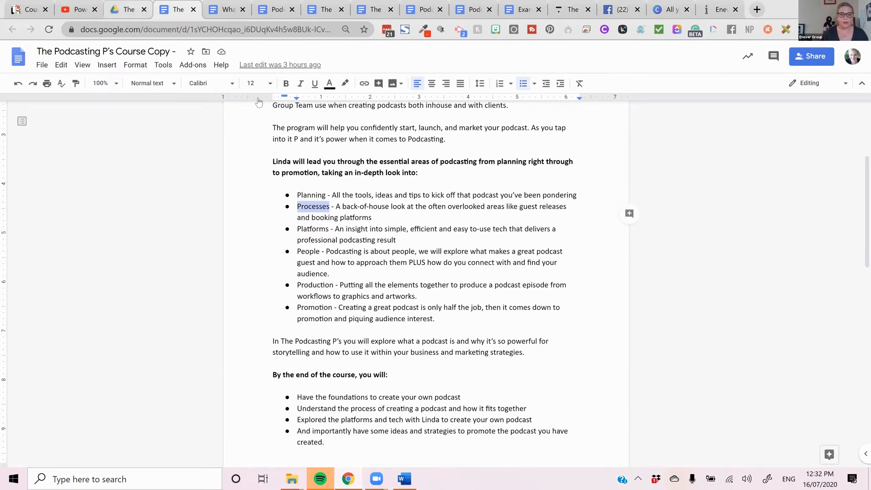
# - Return to Thinkific, paste "Processes" as the second chapter's title and save the chapter
pyautogui.click(131, 9)
pyautogui.click(571, 9)
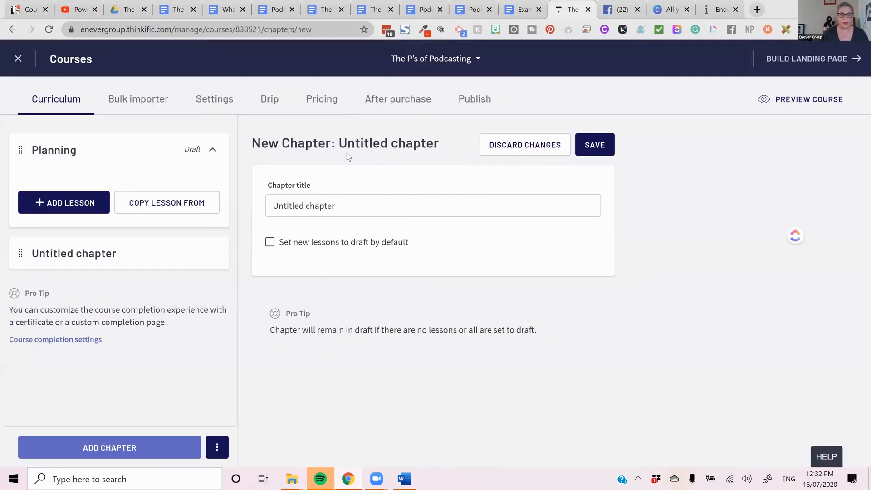
pyautogui.tripleClick(356, 202)
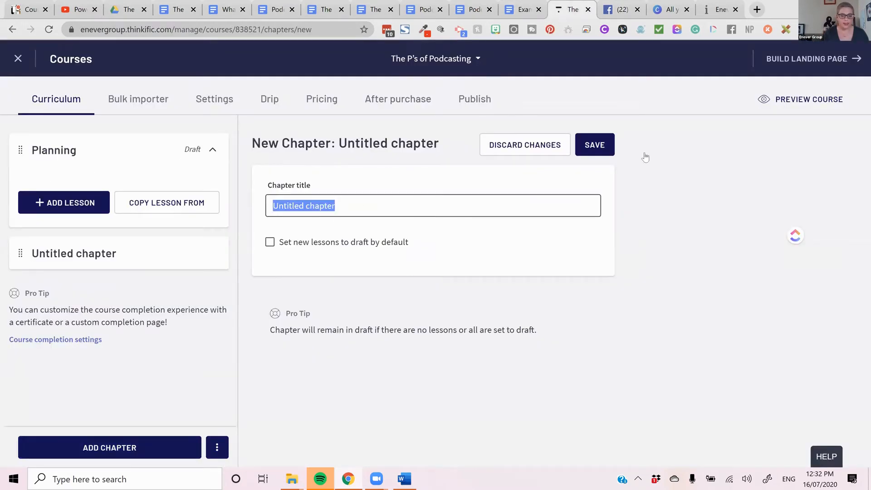
pyautogui.hotkey('ctrl', 'v')
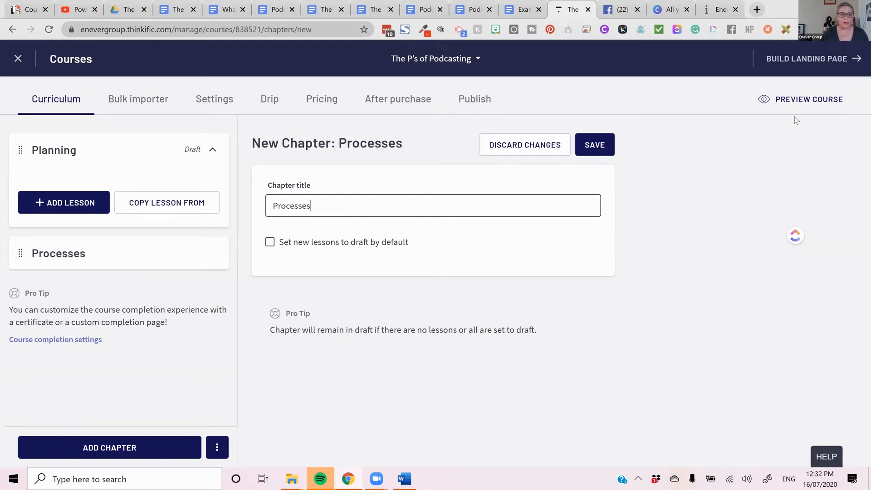
pyautogui.click(601, 145)
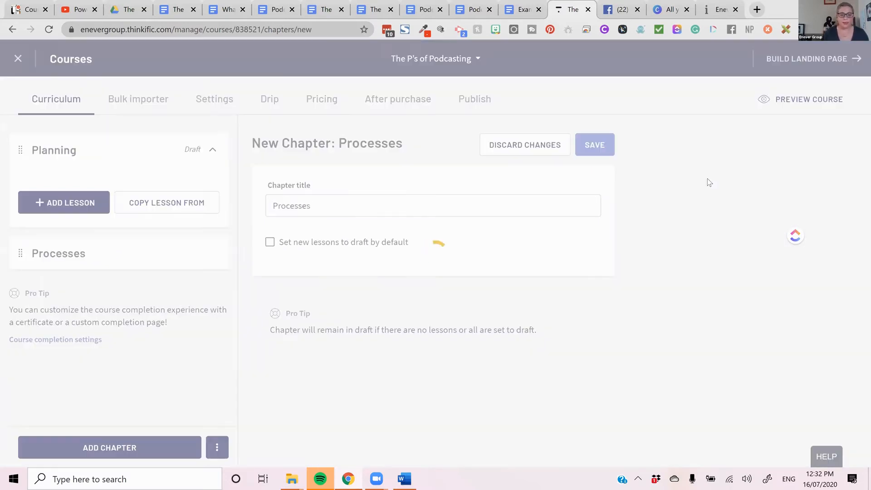
# - Copy the word "Platforms" from the bulleted topics in the Google Docs course copy
pyautogui.click(178, 10)
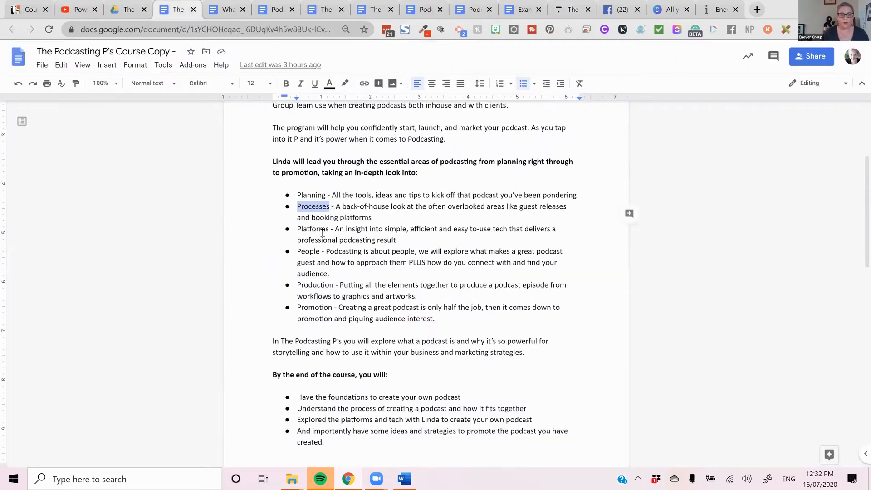
pyautogui.moveTo(330, 230); pyautogui.dragTo(292, 230)
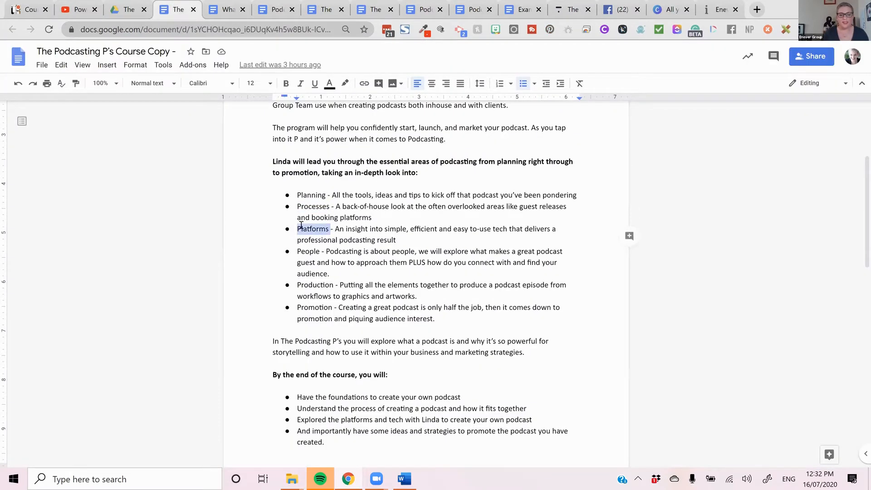
pyautogui.rightClick(301, 225)
pyautogui.click(339, 217)
# - In Thinkific, add a third chapter titled "Platforms" and save it
pyautogui.click(570, 9)
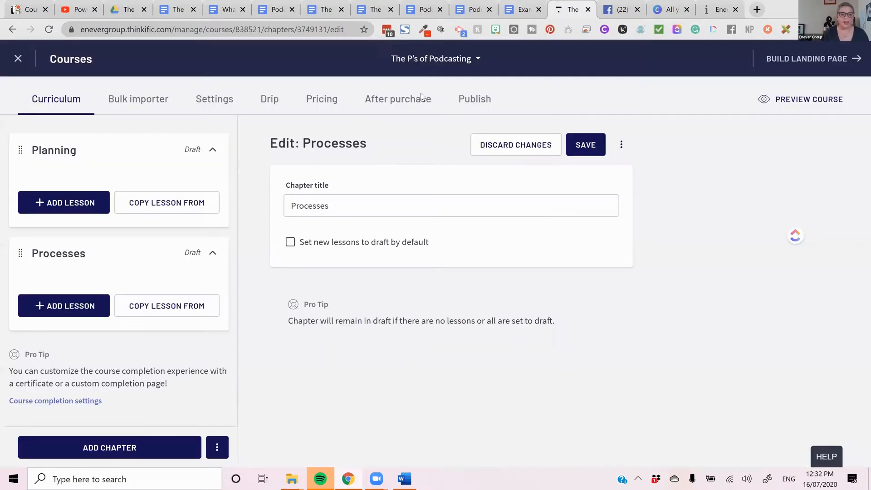
pyautogui.click(150, 447)
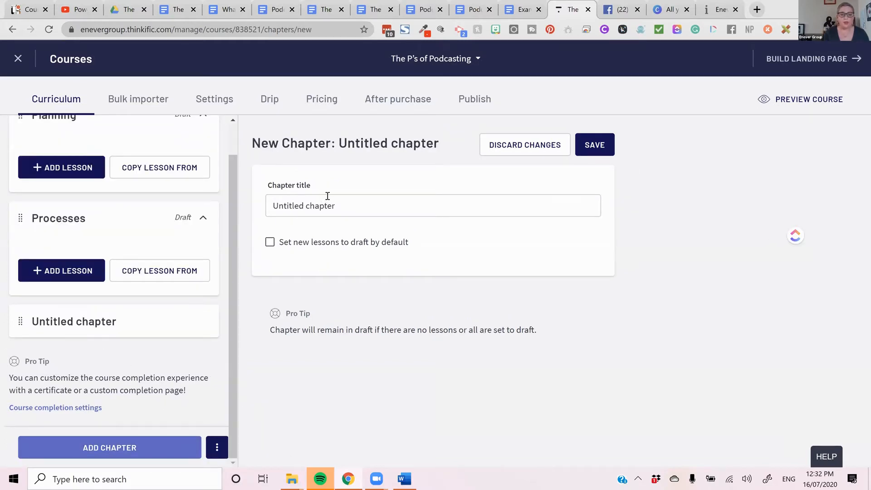
pyautogui.tripleClick(333, 198)
pyautogui.write('Platforms')
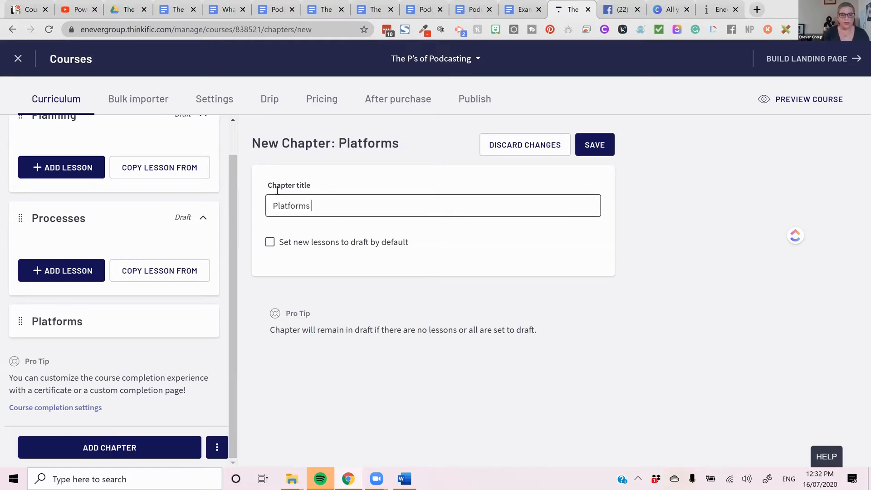
pyautogui.click(592, 155)
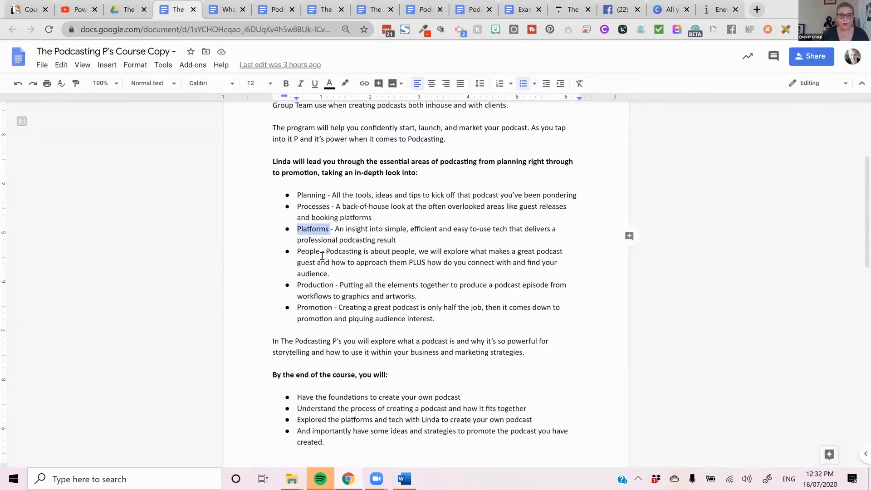
# - Copy the word "People" from the Google Docs course copy, close the Facebook group page and return to the Thinkific curriculum
pyautogui.doubleClick(311, 250)
pyautogui.rightClick(308, 250)
pyautogui.click(338, 219)
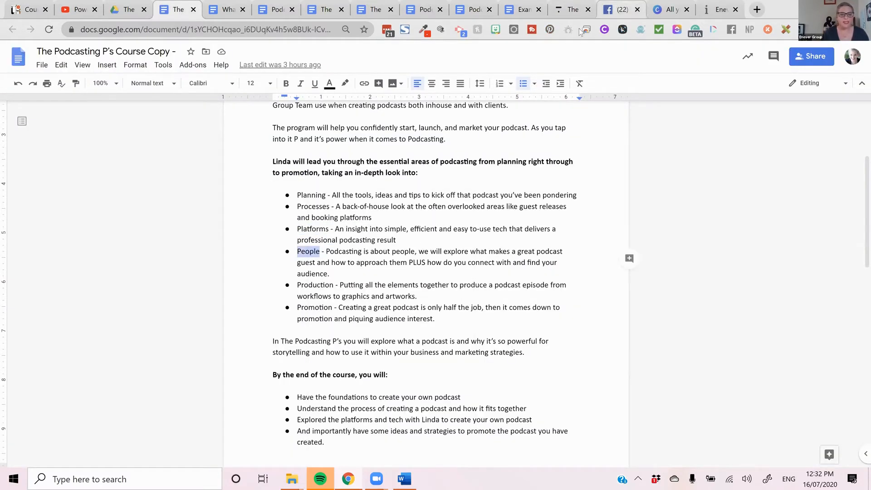
pyautogui.click(628, 13)
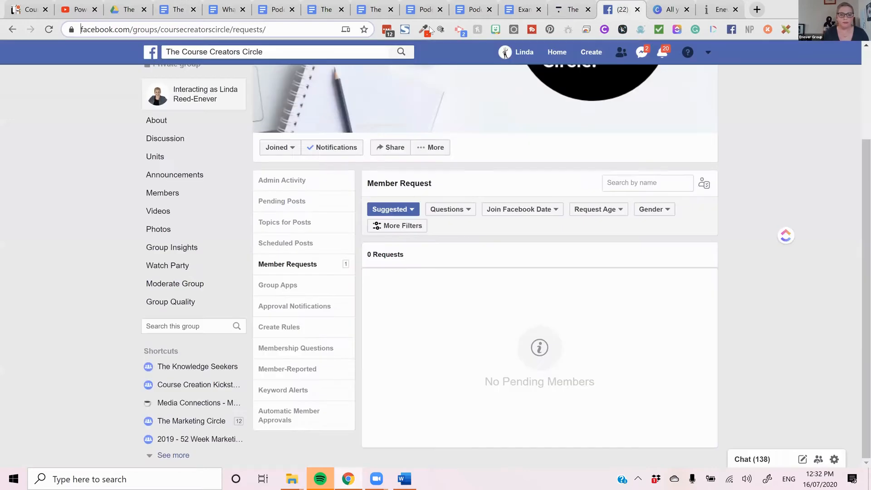
pyautogui.click(637, 10)
pyautogui.click(570, 9)
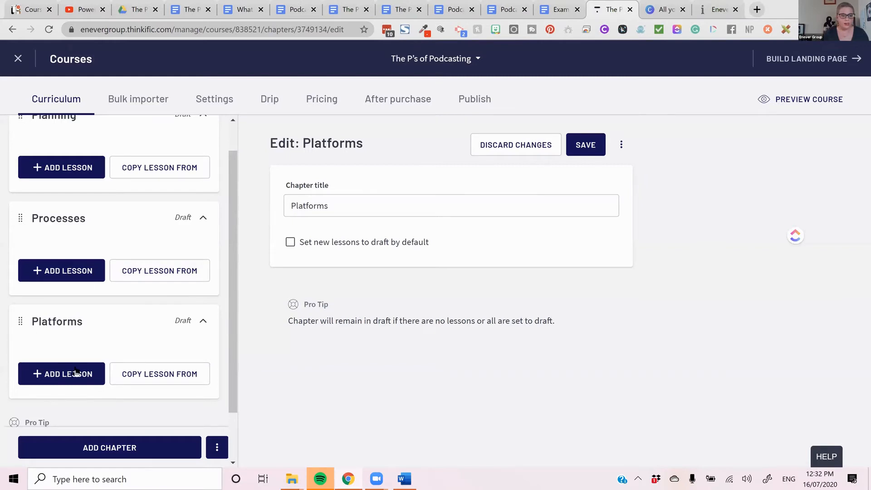
# - Add a fourth chapter titled "People" to the curriculum and save it
pyautogui.scroll(-1, 78, 398)
pyautogui.click(111, 447)
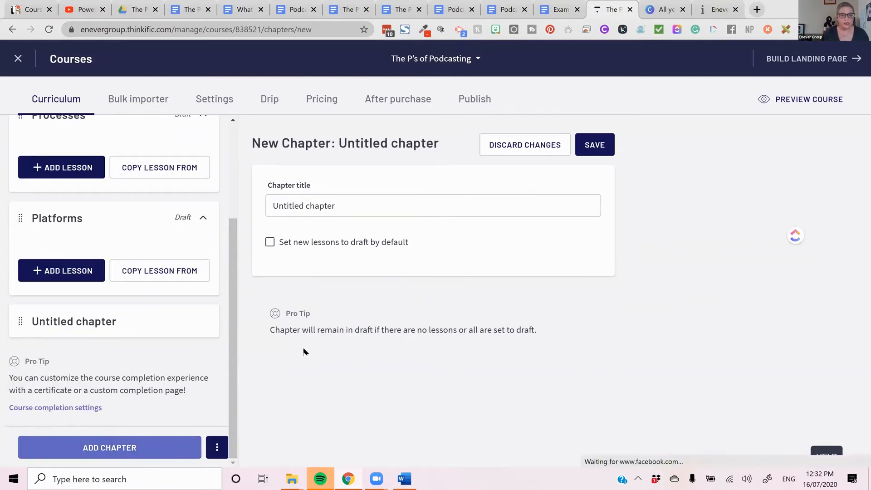
pyautogui.tripleClick(364, 201)
pyautogui.write('People')
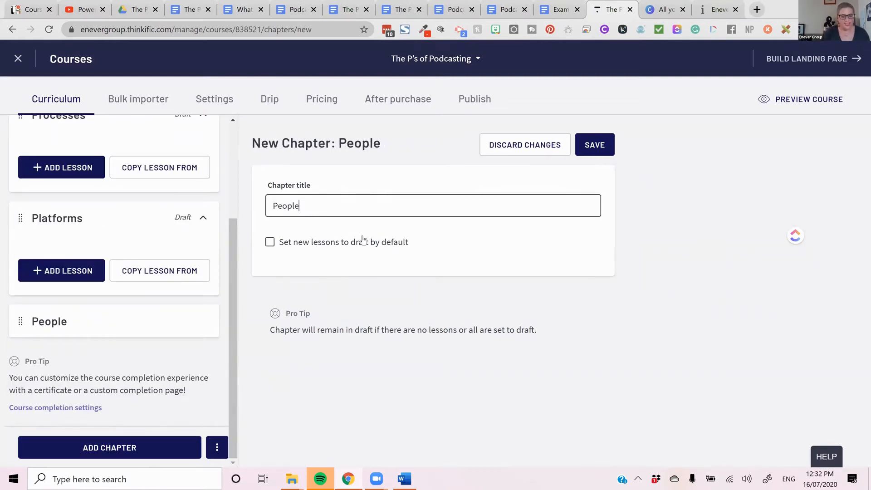
pyautogui.click(597, 141)
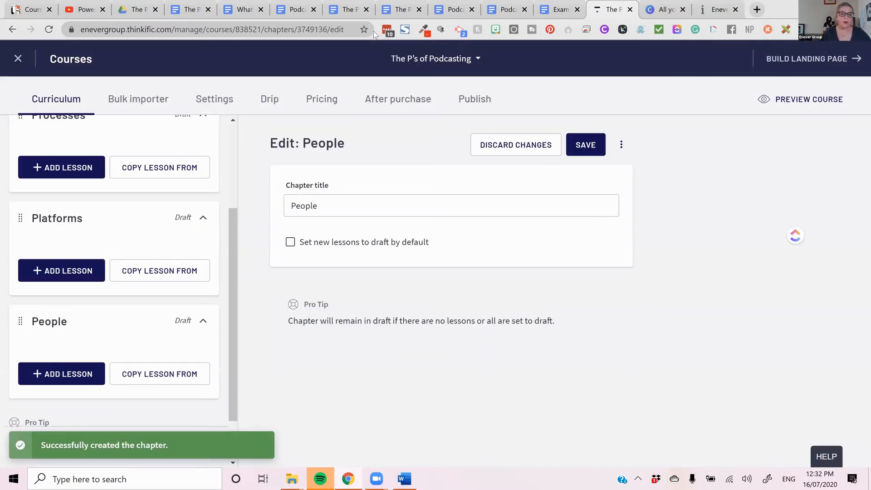
# - Switch to the Google Docs course copy and copy the word "Production" from the bulleted topics
pyautogui.click(191, 10)
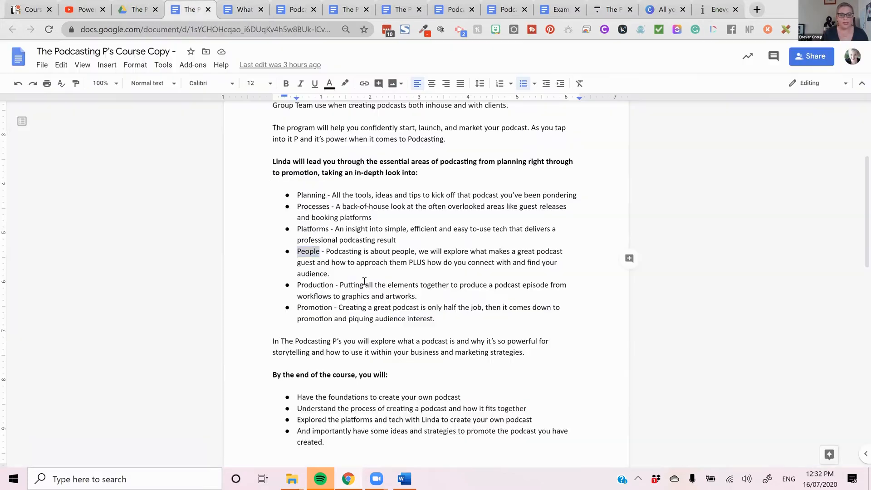
pyautogui.doubleClick(319, 286)
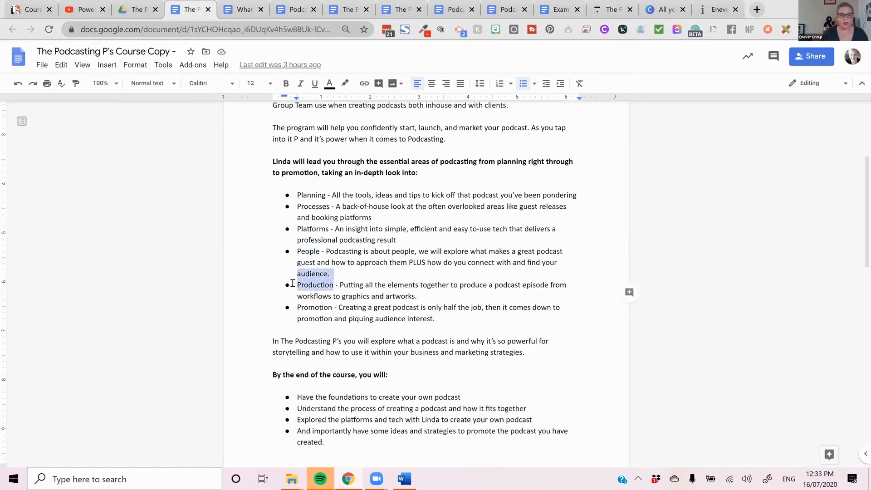
pyautogui.rightClick(315, 294)
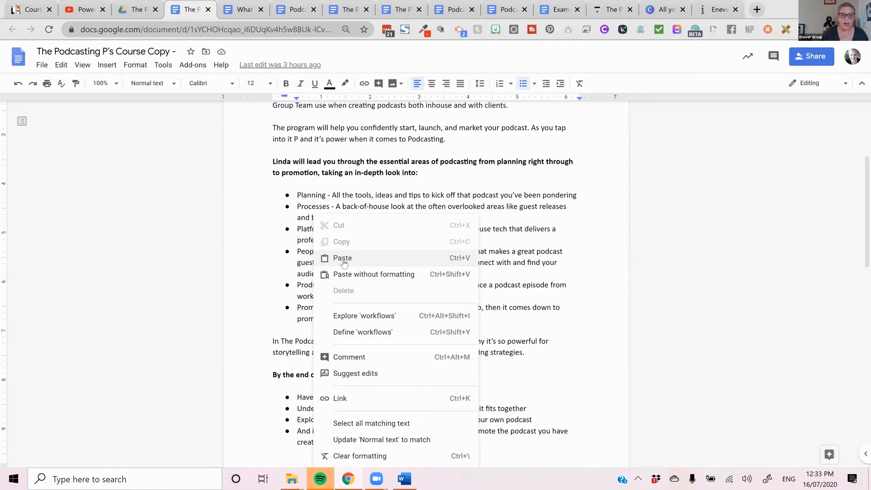
pyautogui.click(298, 278)
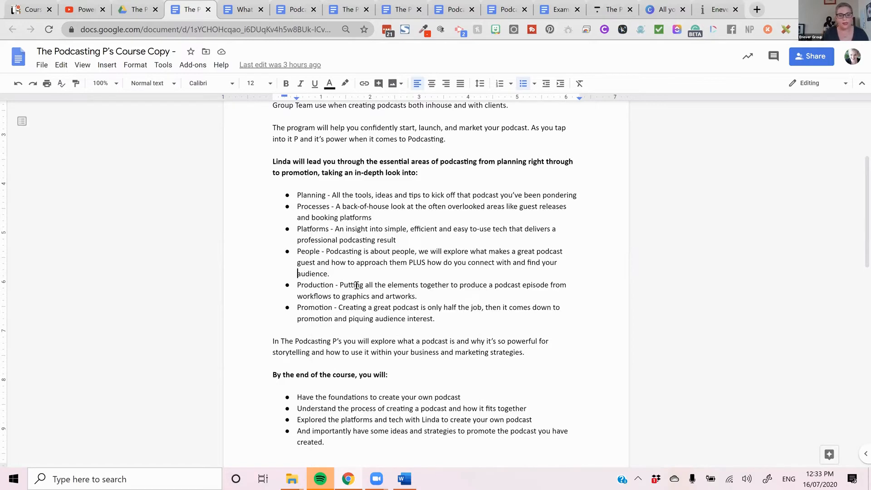
pyautogui.doubleClick(330, 285)
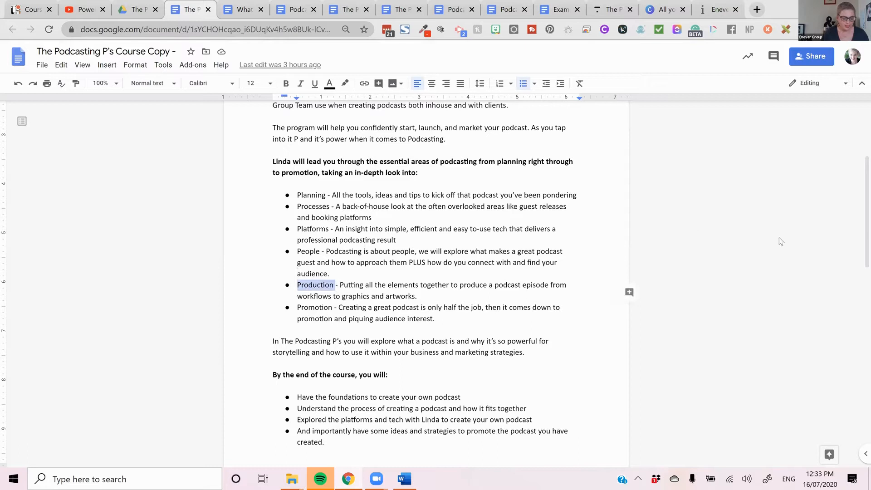
# - Return to Thinkific, add a fifth chapter titled "Production" and save it
pyautogui.click(610, 9)
pyautogui.scroll(-2, 118, 391)
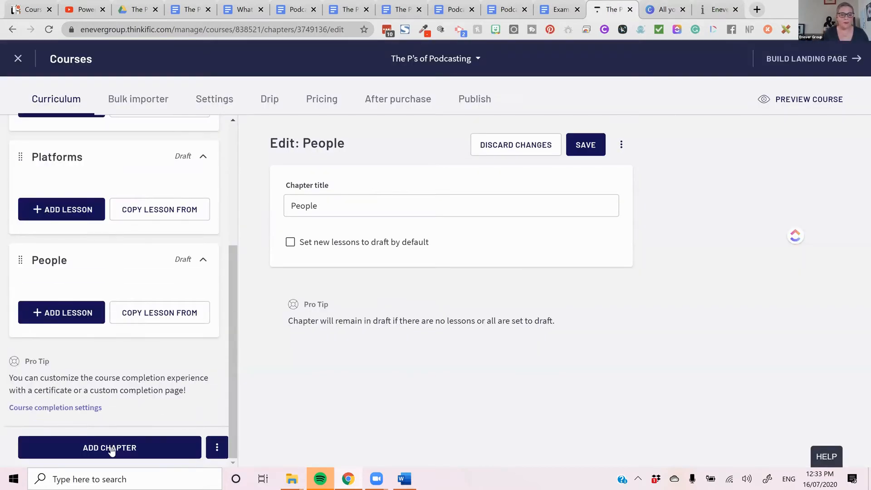
pyautogui.click(111, 447)
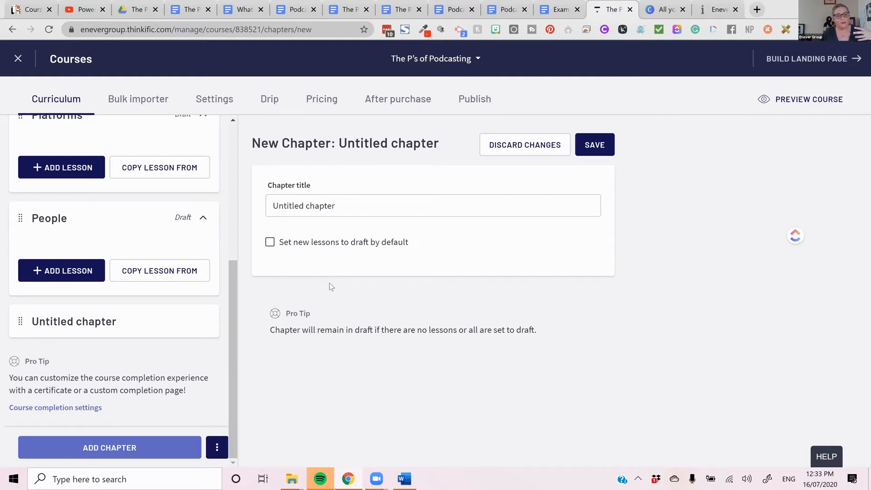
pyautogui.click(348, 208)
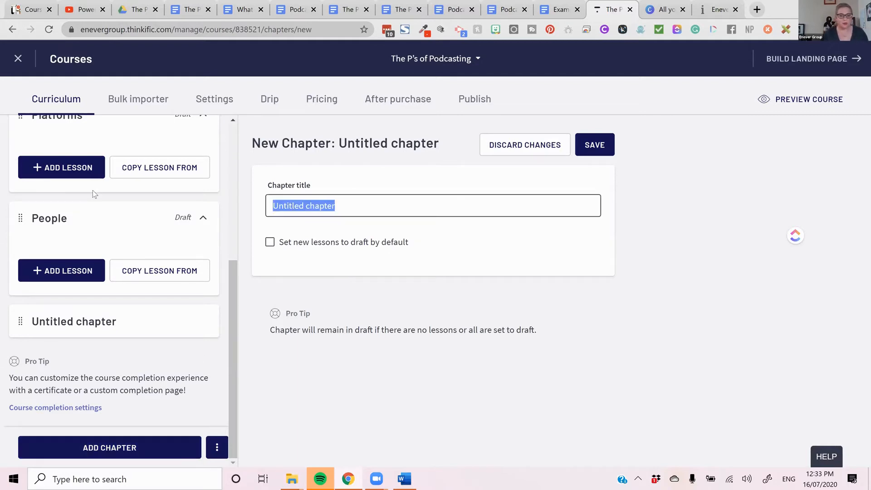
pyautogui.write('Production')
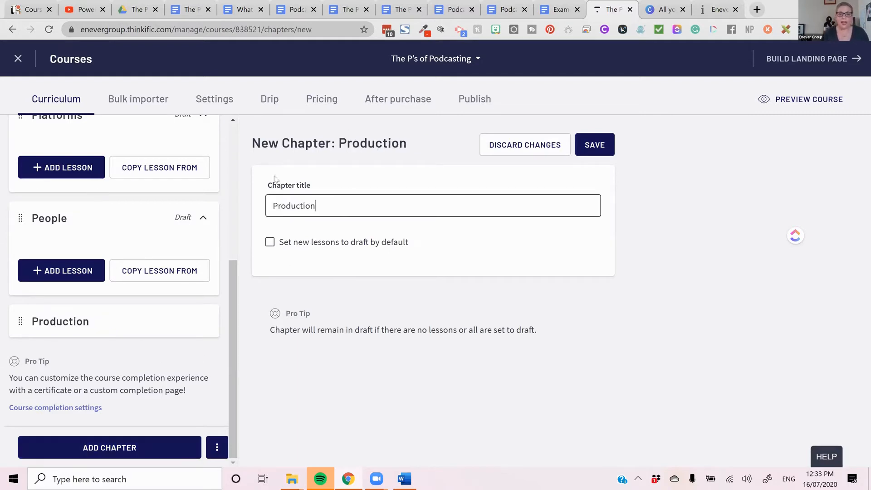
pyautogui.click(596, 148)
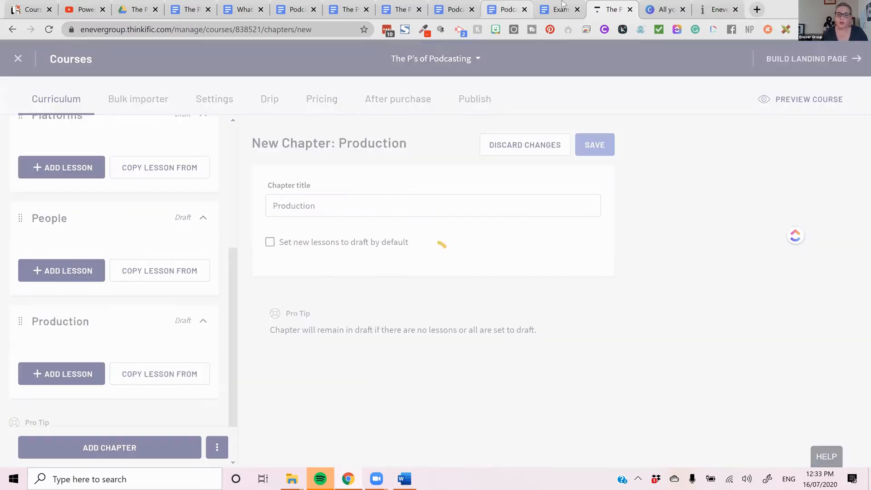
# - Copy the word "Promotion" from the bulleted topics in the Google Docs course copy
pyautogui.click(187, 10)
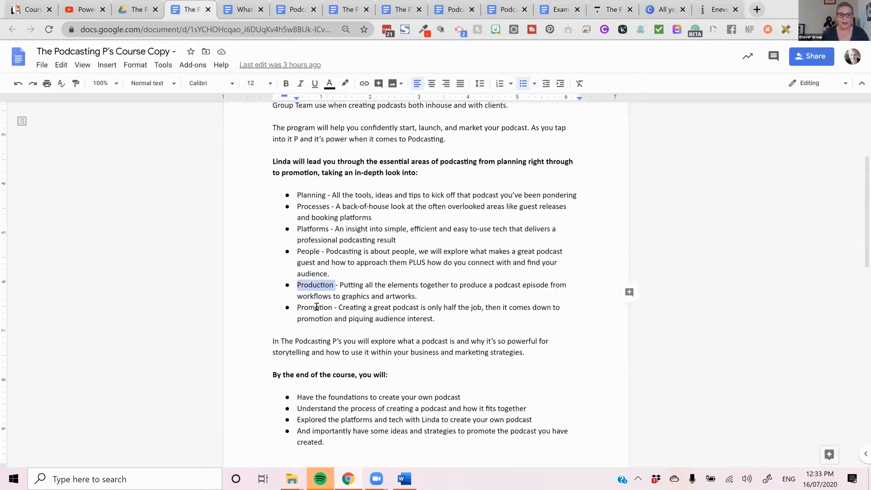
pyautogui.moveTo(331, 308); pyautogui.dragTo(286, 308)
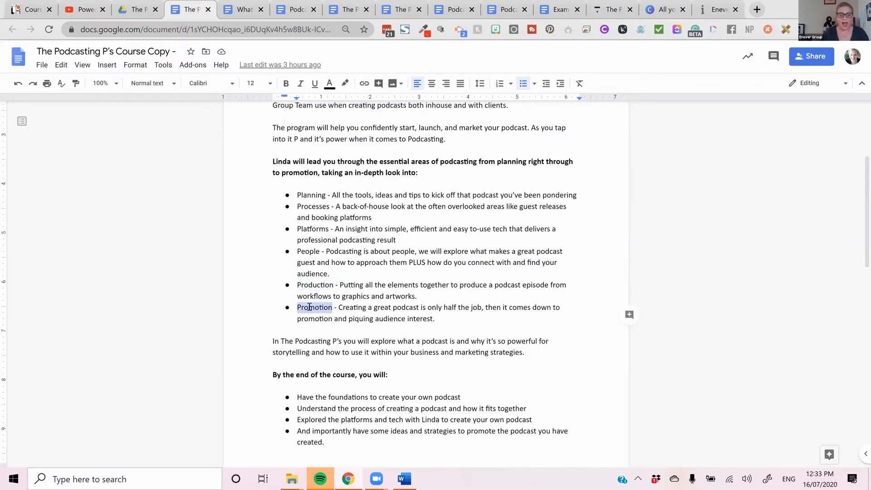
pyautogui.rightClick(309, 310)
pyautogui.click(341, 164)
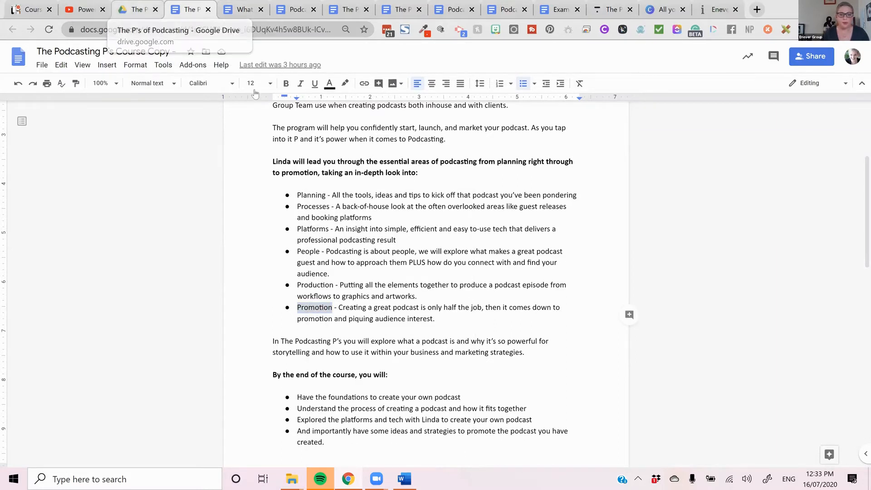
# - In Thinkific, add a sixth chapter titled "Promotion" and save it
pyautogui.click(138, 11)
pyautogui.click(608, 10)
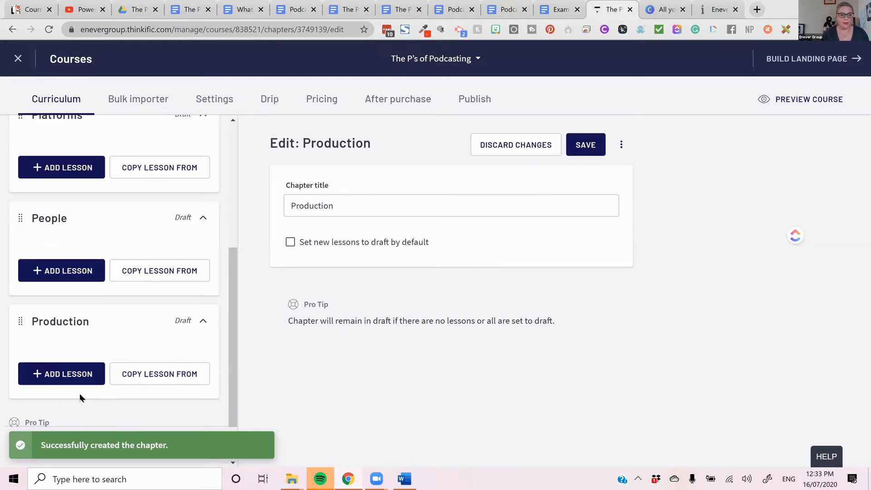
pyautogui.scroll(-2, 79, 332)
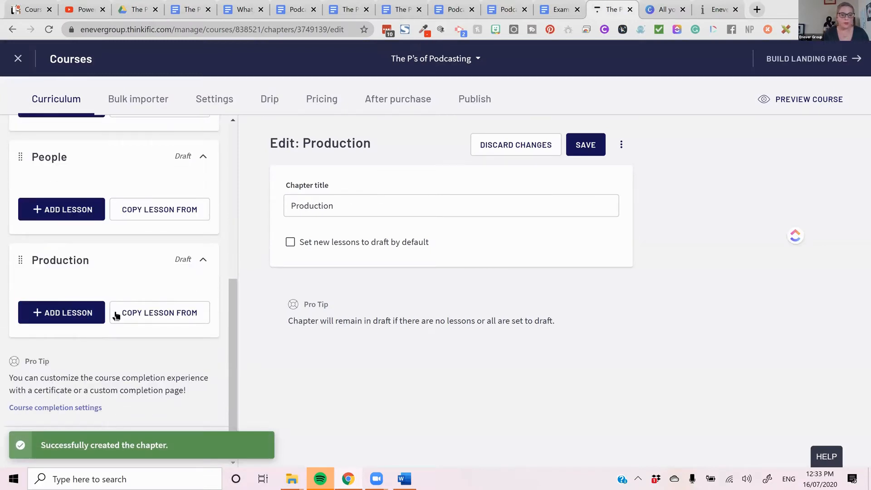
pyautogui.click(138, 448)
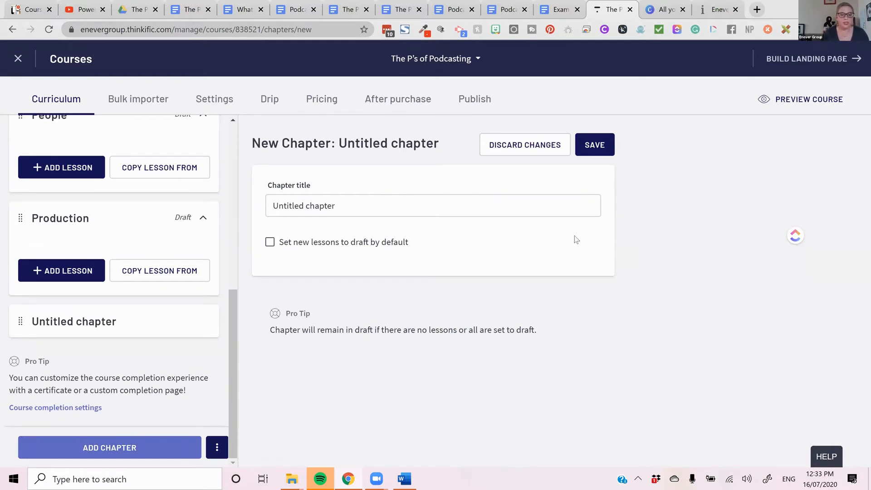
pyautogui.tripleClick(424, 201)
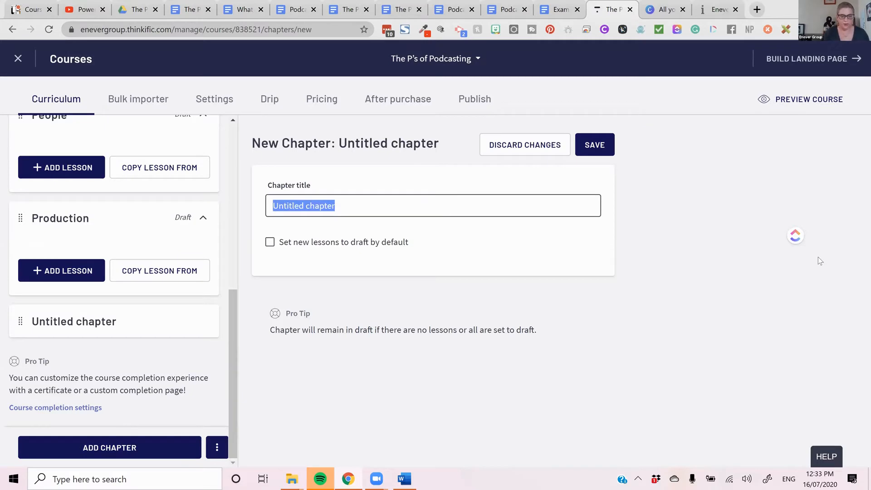
pyautogui.write('Promotion')
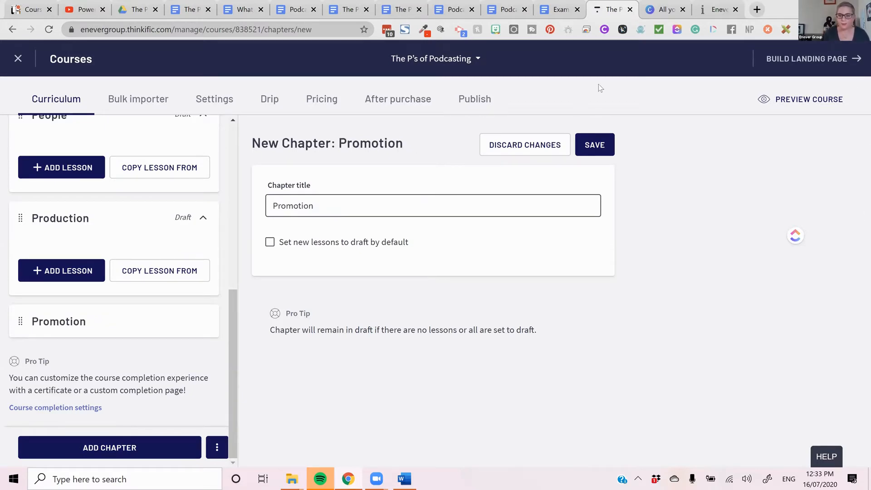
pyautogui.click(598, 146)
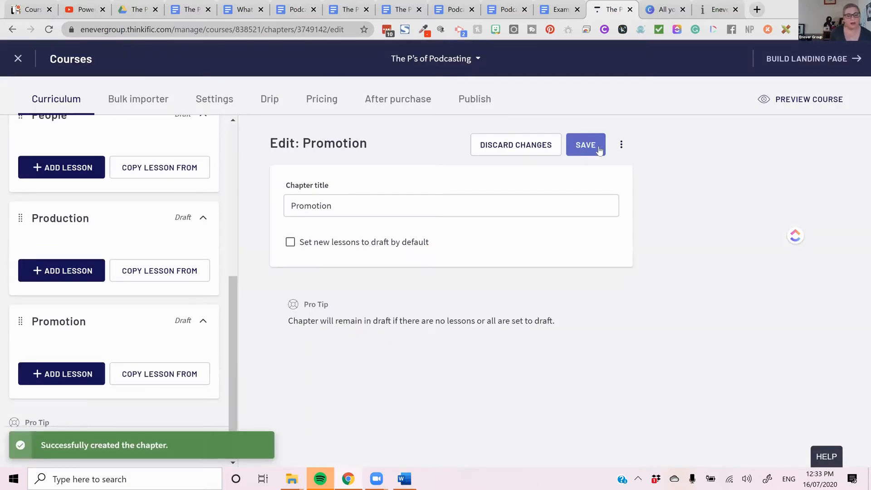
# - Add a new video lesson to the Planning chapter and look over its settings form
pyautogui.scroll(8, 29, 340)
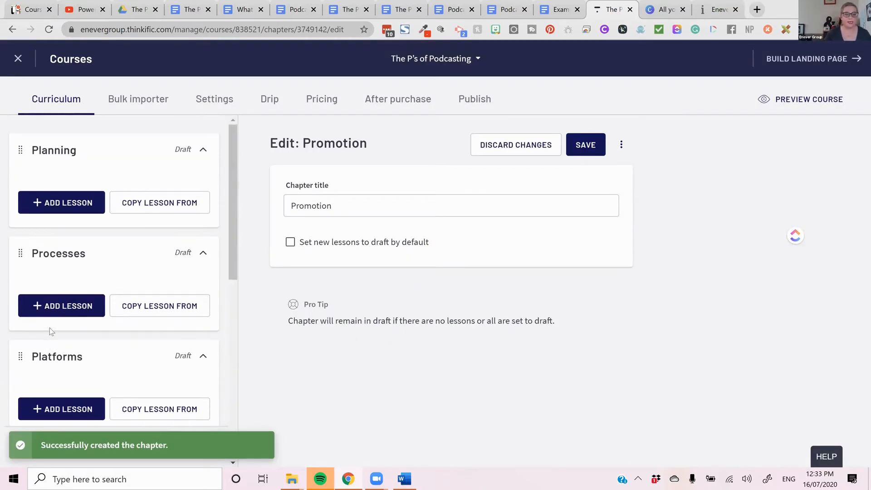
pyautogui.click(56, 202)
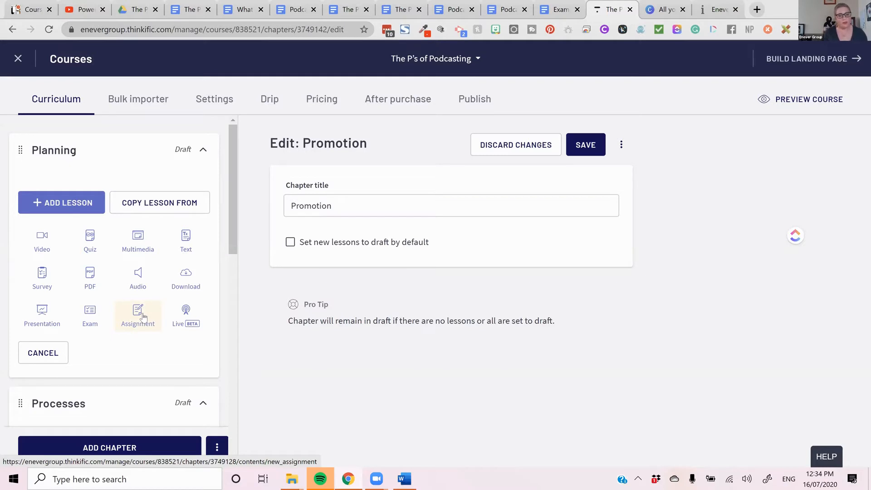
pyautogui.click(71, 205)
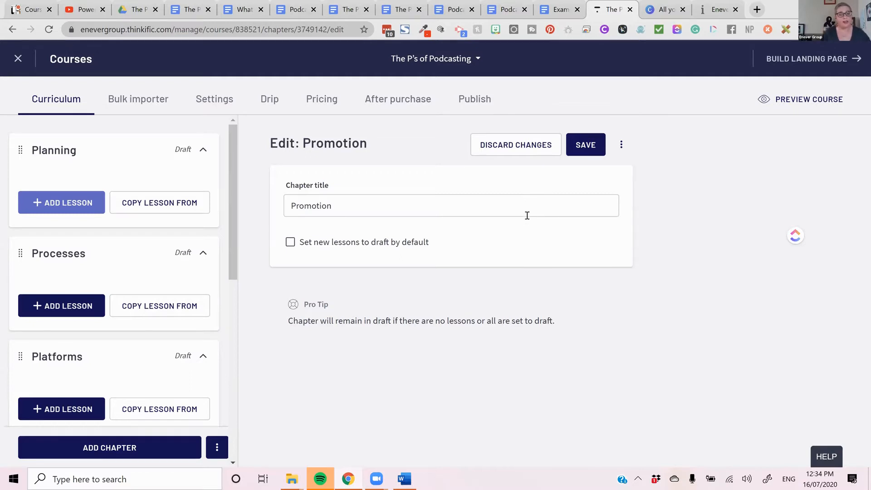
pyautogui.click(91, 213)
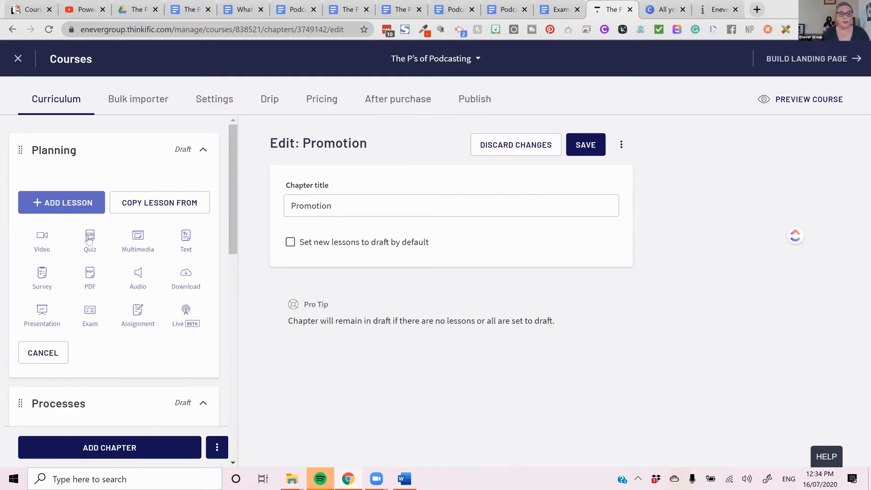
pyautogui.click(36, 247)
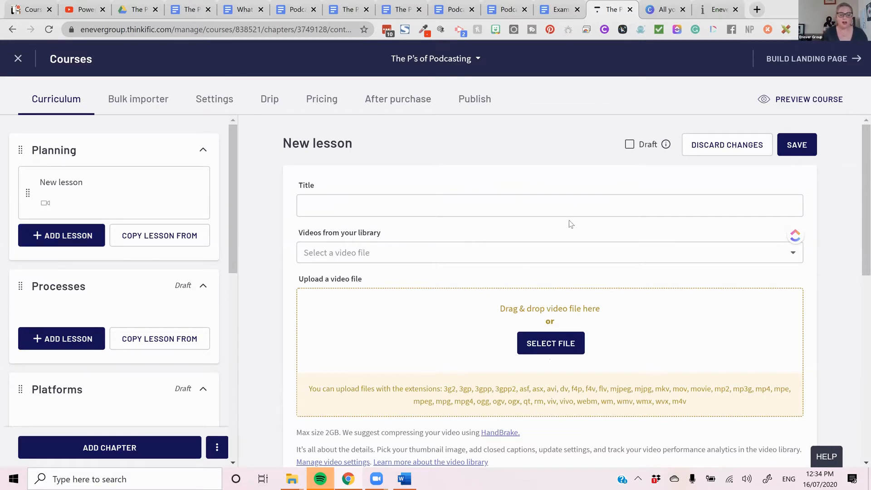
pyautogui.scroll(-3, 626, 275)
pyautogui.scroll(3, 624, 278)
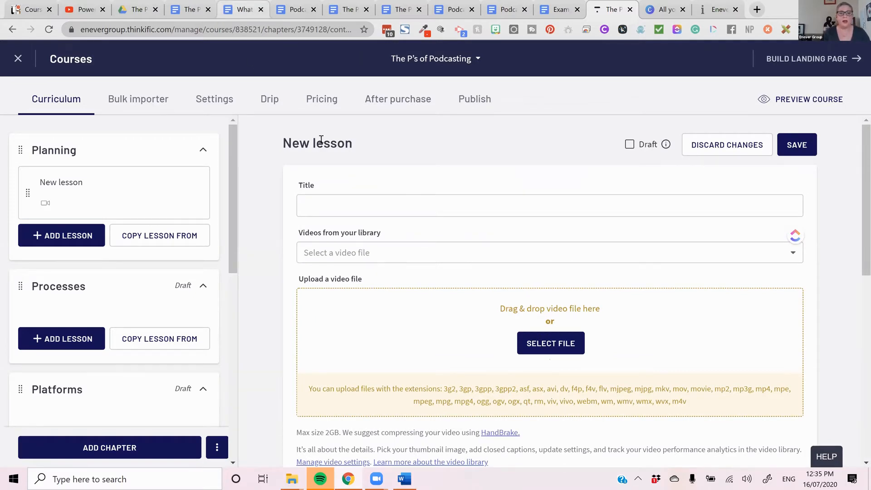
# - Copy the heading "What is a Podcast" from the "What is a Podcast & Podcast Terms Explained" Google Doc
pyautogui.click(238, 9)
pyautogui.click(399, 171)
pyautogui.moveTo(399, 171); pyautogui.dragTo(264, 170)
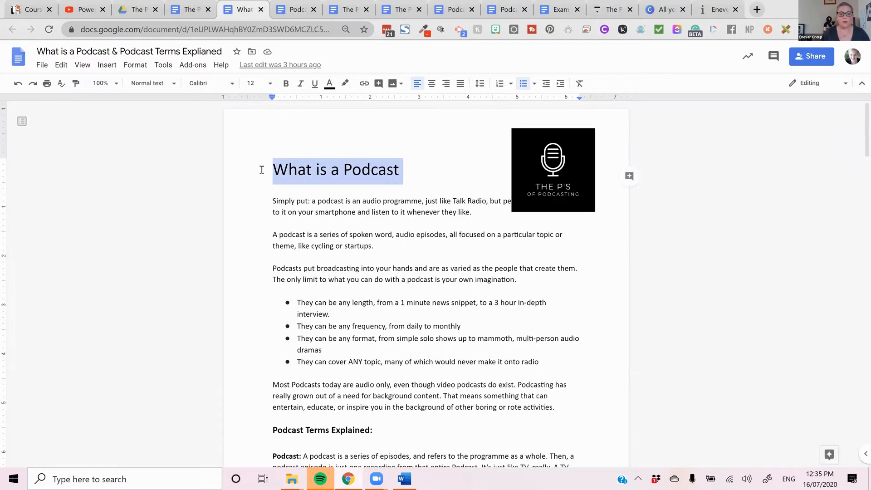
pyautogui.rightClick(312, 169)
pyautogui.click(339, 198)
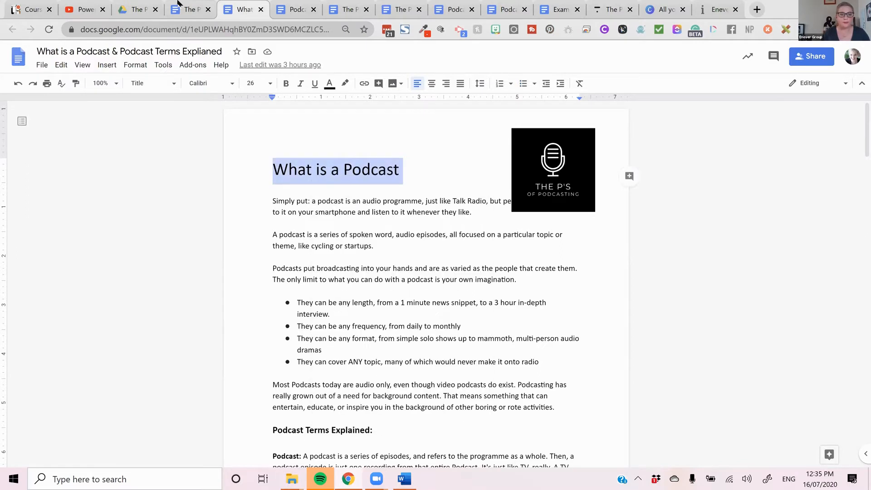
# - Return to the new video lesson in Thinkific and paste "What is a Podcast" as its title
pyautogui.click(192, 10)
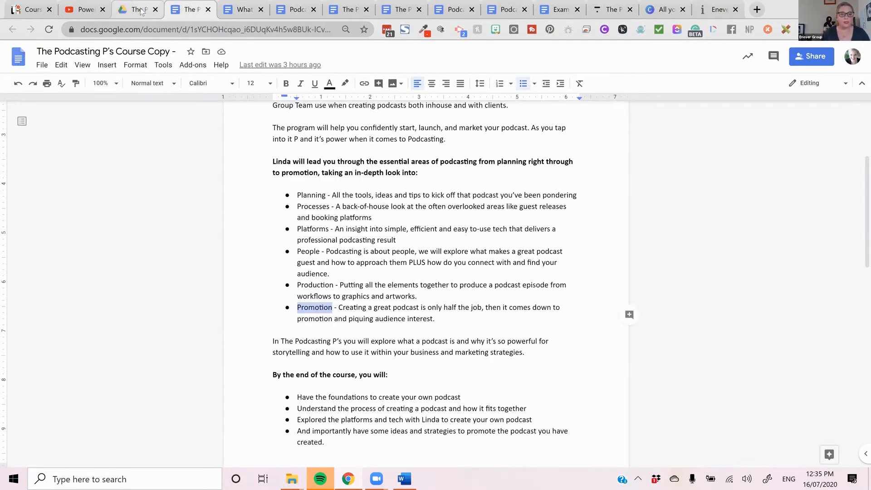
pyautogui.click(702, 8)
pyautogui.click(612, 9)
pyautogui.scroll(-3, 343, 247)
pyautogui.scroll(3, 346, 213)
pyautogui.click(347, 213)
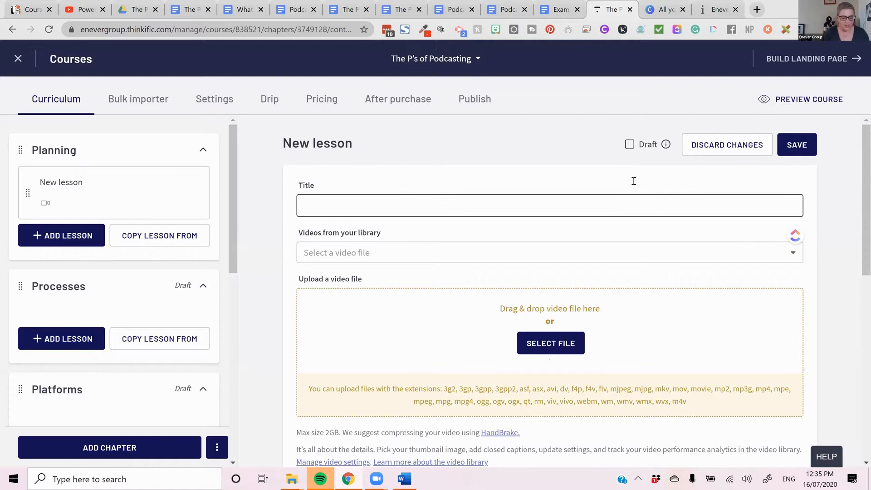
pyautogui.hotkey('ctrl', 'v')
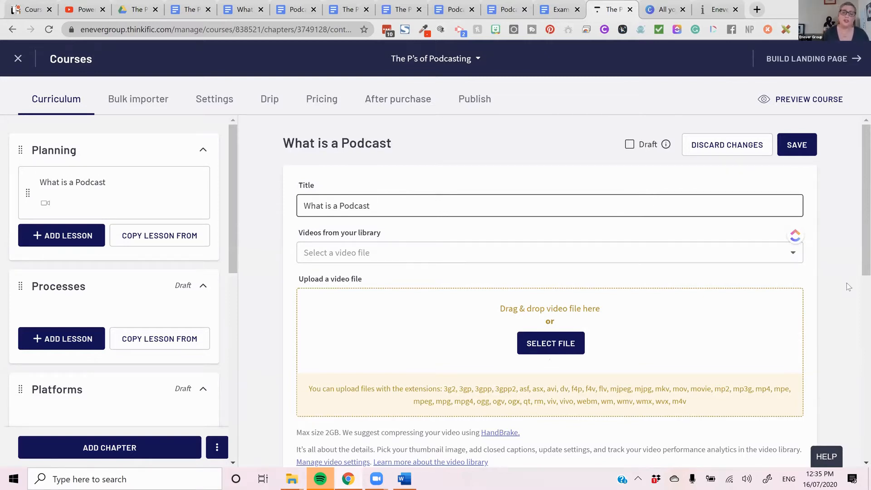
# - Expand the optional text section of the "What is a Podcast" lesson
pyautogui.scroll(-1, 671, 329)
pyautogui.scroll(-4, 667, 329)
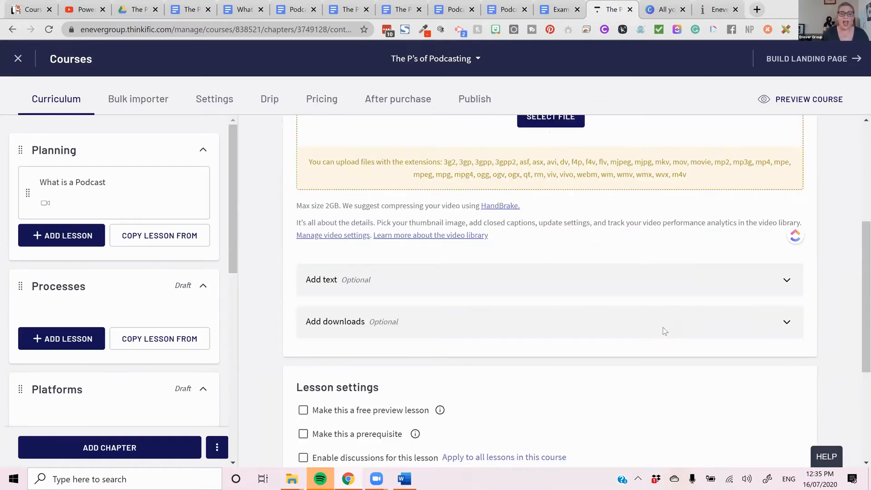
pyautogui.click(635, 238)
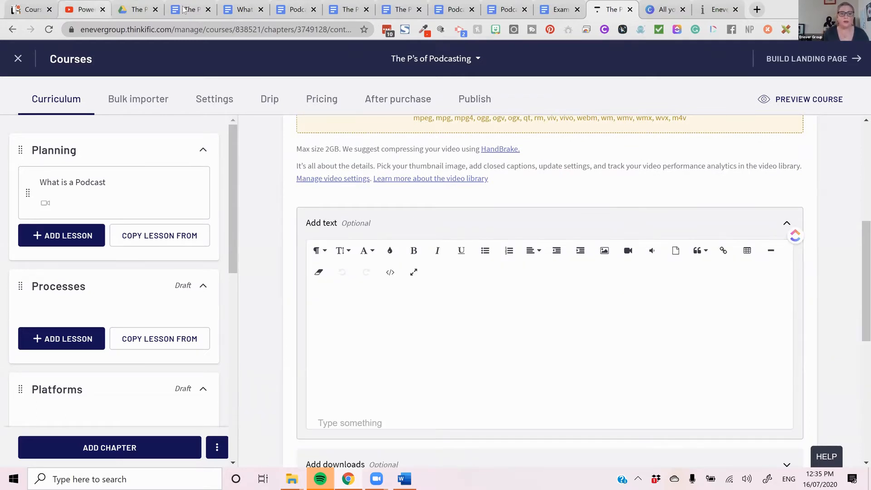
# - In the "What is a Podcast" Google Doc, copy the body text from "Simply put" through "rote activities", above the Podcast Terms Explained heading
pyautogui.click(243, 9)
pyautogui.moveTo(266, 198); pyautogui.dragTo(563, 411)
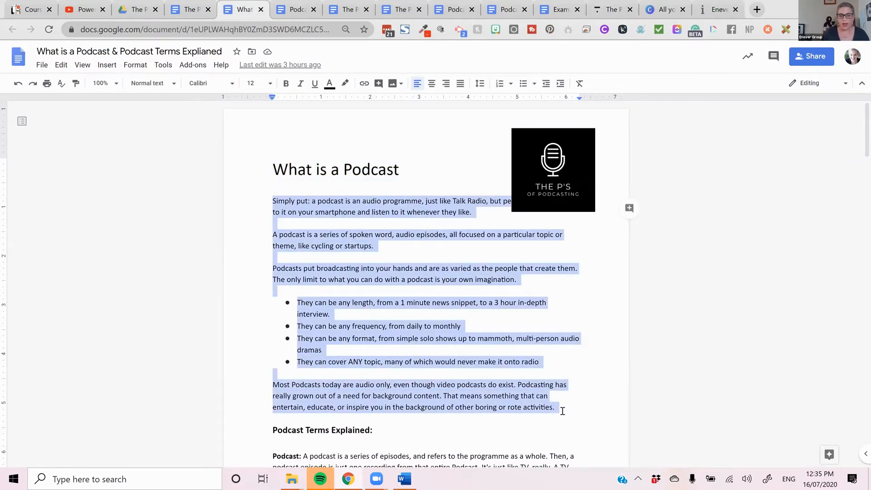
pyautogui.rightClick(553, 399)
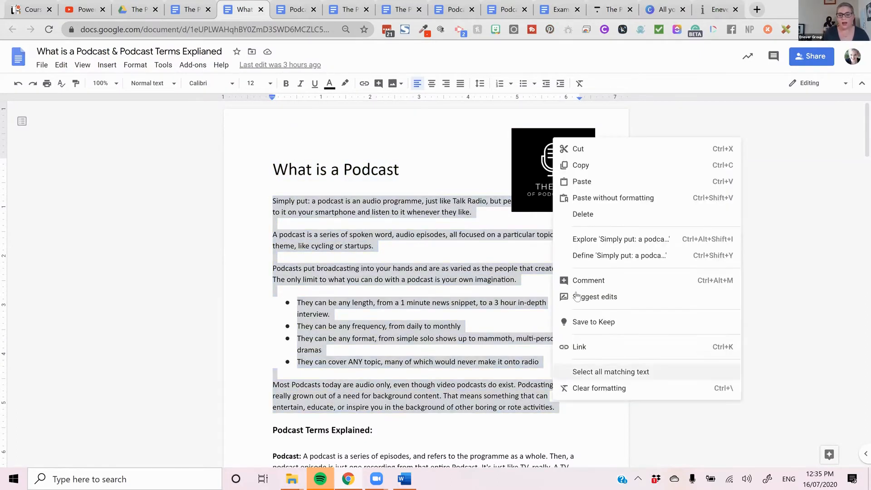
pyautogui.click(585, 164)
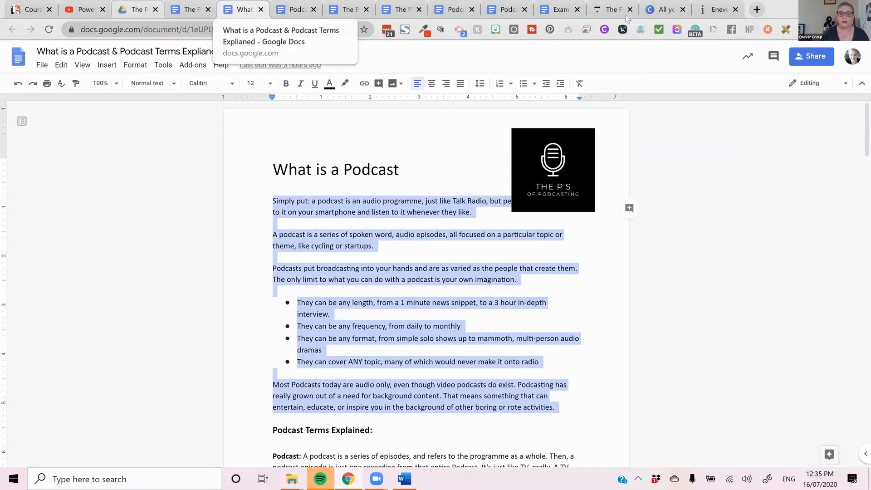
# - Return to the Thinkific lesson and paste the copied podcast description into its text editor
pyautogui.click(610, 10)
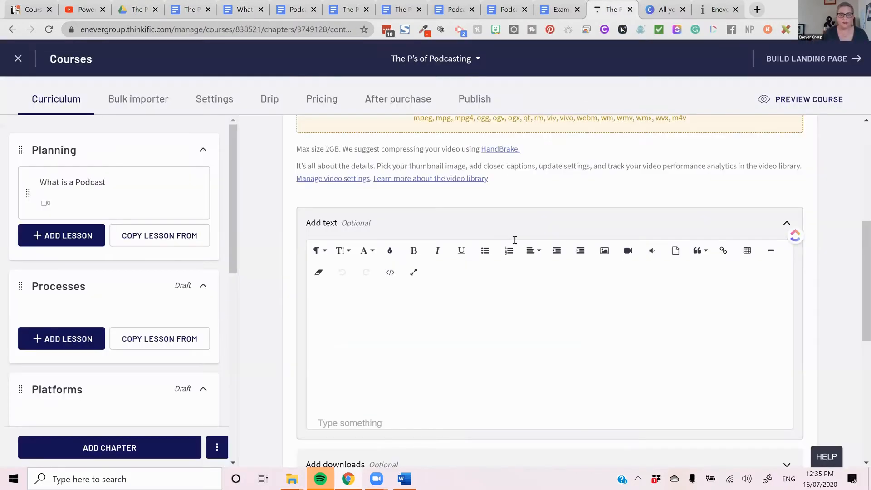
pyautogui.click(471, 300)
pyautogui.hotkey('ctrl', 'v')
# - Delete the extra blank lines between the pasted paragraphs and around the bulleted list in the lesson text
pyautogui.click(340, 363)
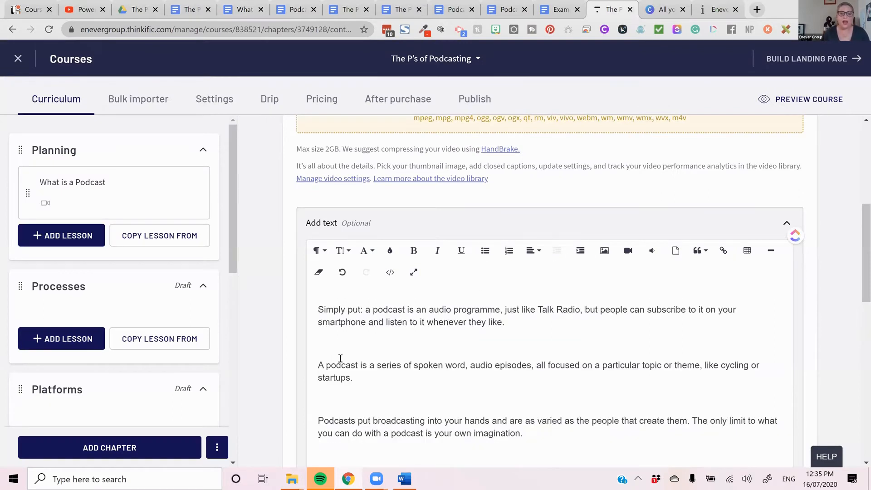
pyautogui.click(394, 337)
pyautogui.press('Delete')
pyautogui.press('Delete')
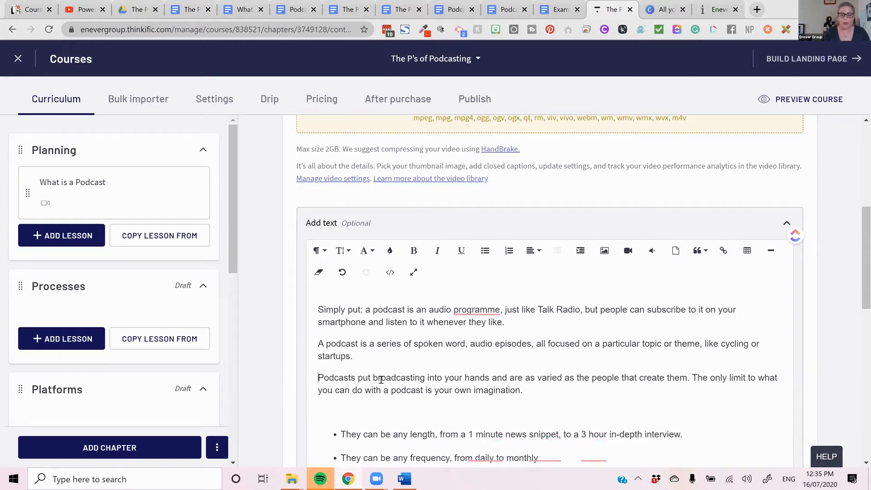
pyautogui.click(356, 401)
pyautogui.press('Delete')
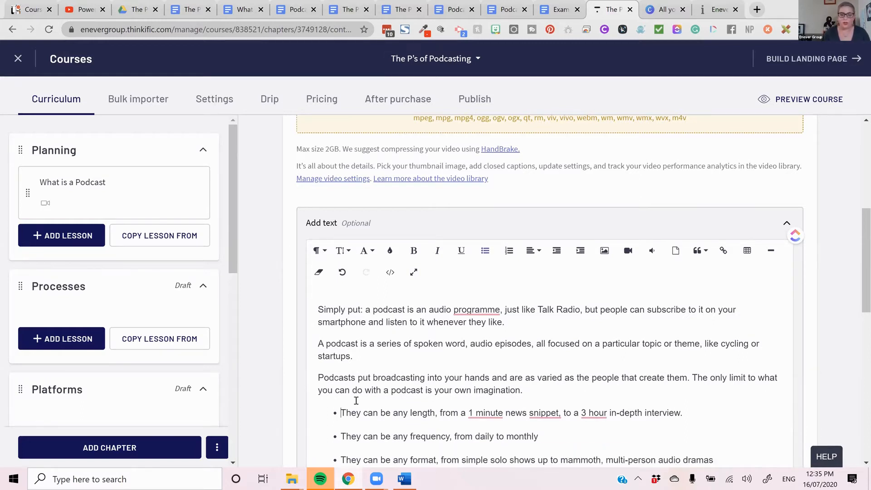
pyautogui.scroll(5, 582, 219)
pyautogui.scroll(-5, 583, 220)
pyautogui.scroll(3, 581, 235)
pyautogui.scroll(-6, 581, 250)
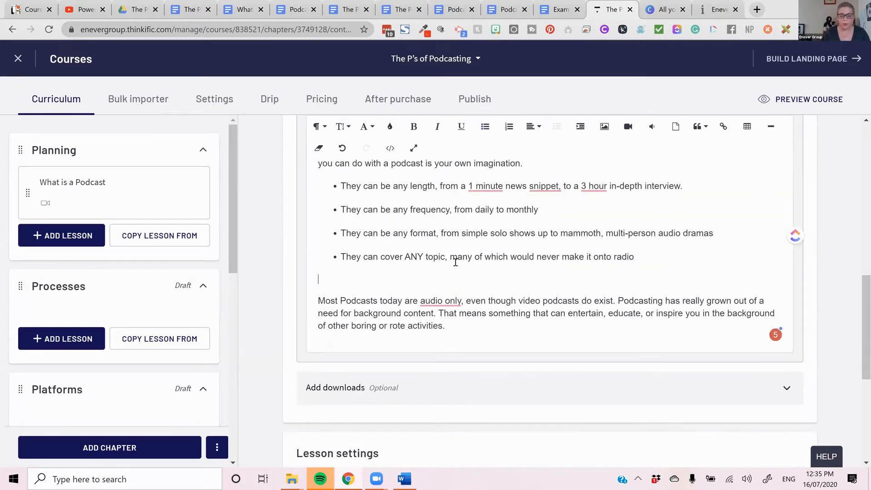
pyautogui.press('Delete')
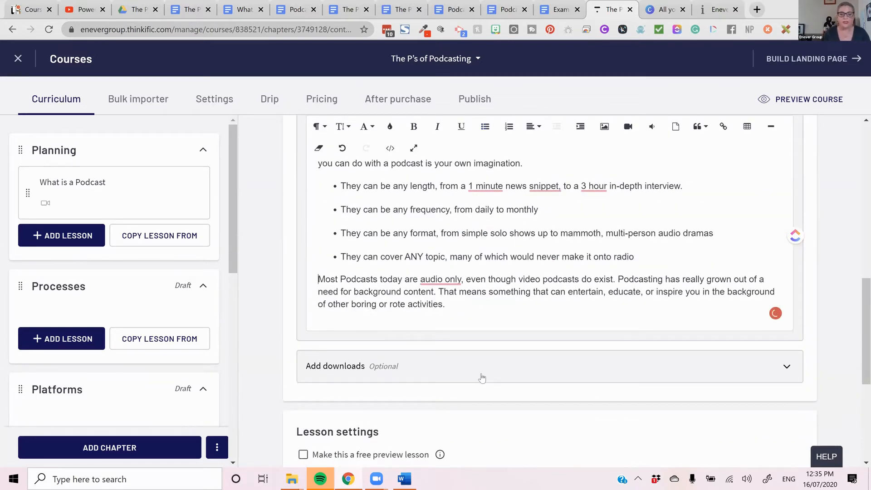
# - Switch to the "What is a Podcast" Google Doc, download it as a PDF, and skim its podcast terms
pyautogui.scroll(-3, 483, 379)
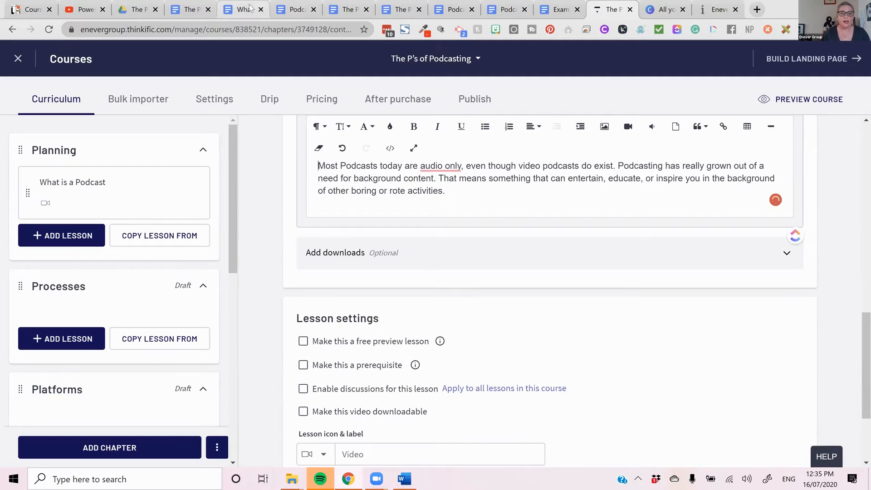
pyautogui.click(236, 11)
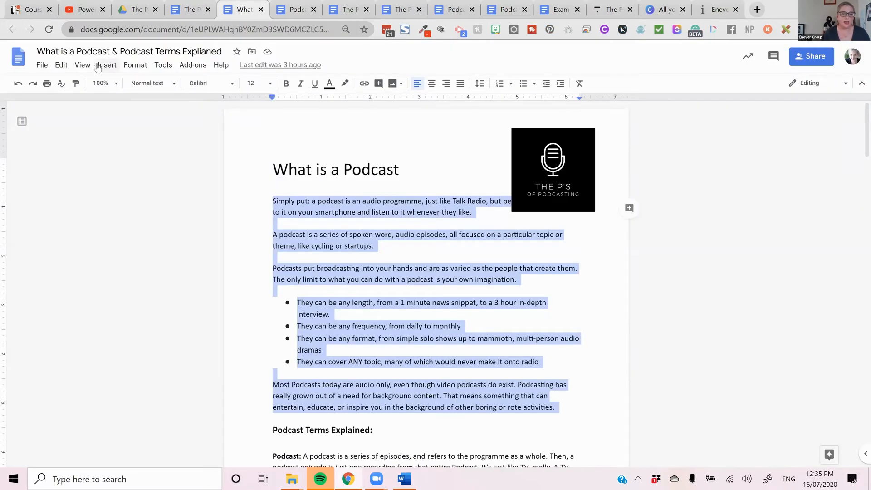
pyautogui.click(42, 65)
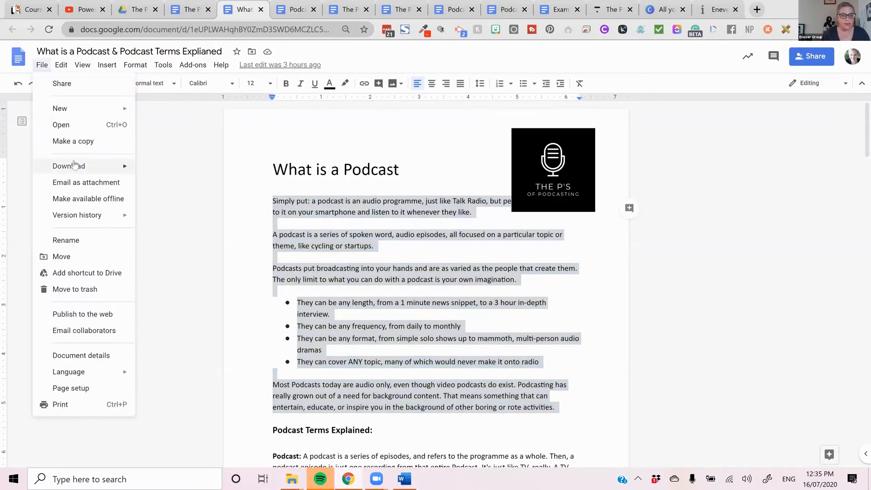
pyautogui.moveTo(76, 166)
pyautogui.click(179, 220)
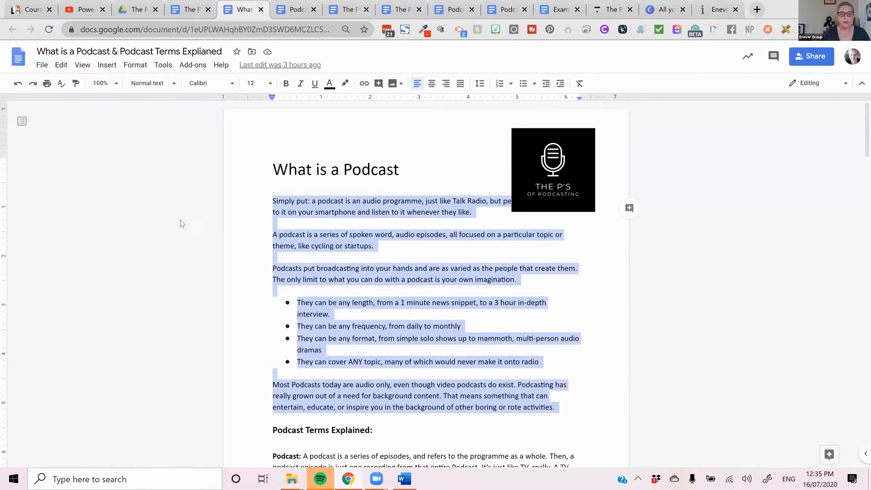
pyautogui.scroll(-20, 414, 275)
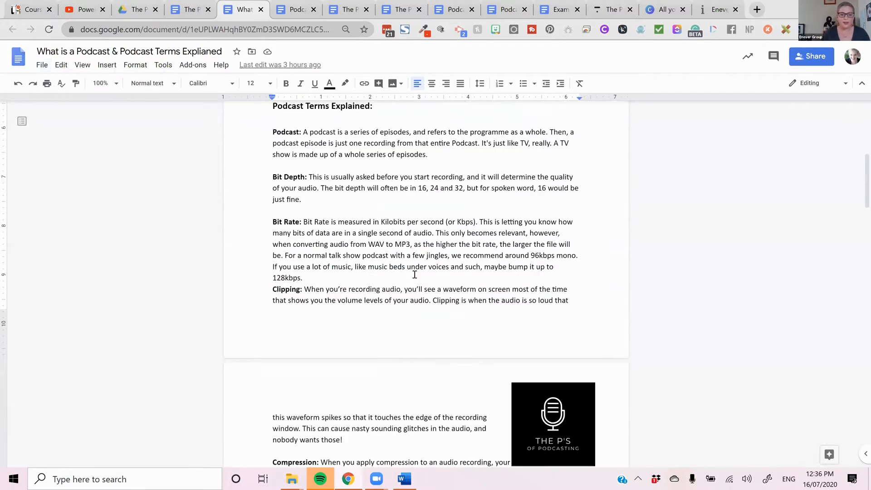
pyautogui.scroll(-9, 414, 275)
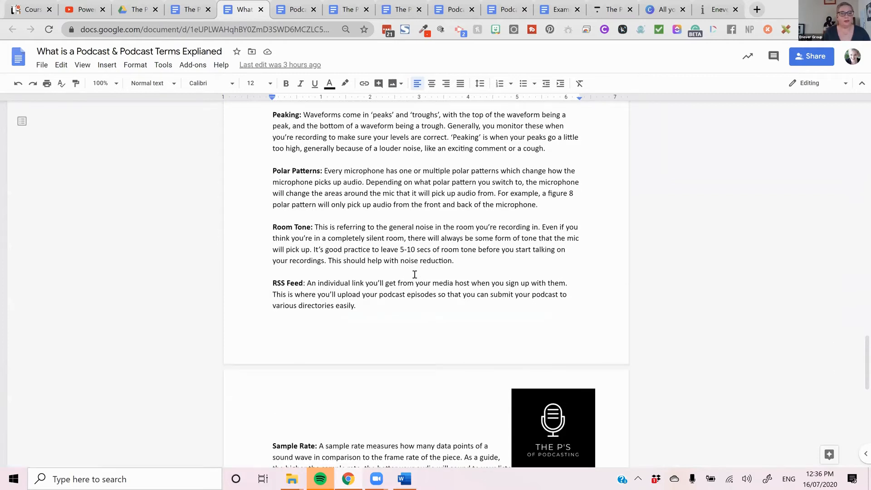
pyautogui.scroll(-10, 559, 307)
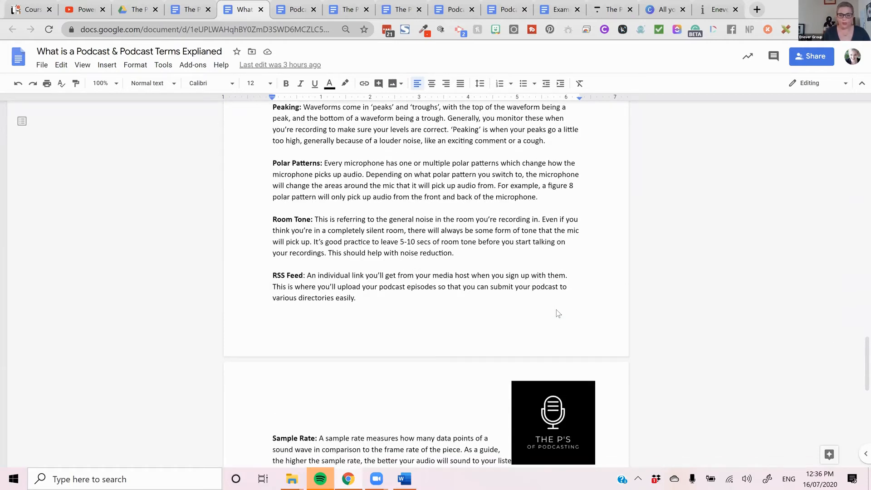
pyautogui.scroll(3, 552, 314)
# - Back in the Thinkific lesson, add the downloaded "What is a Podcast & Podcast Terms Explianed.pdf" as a lesson download
pyautogui.click(190, 10)
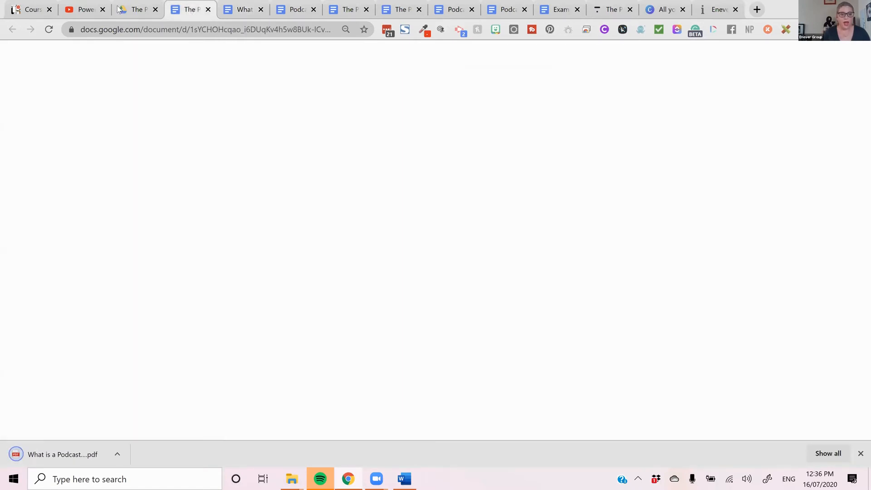
pyautogui.click(610, 9)
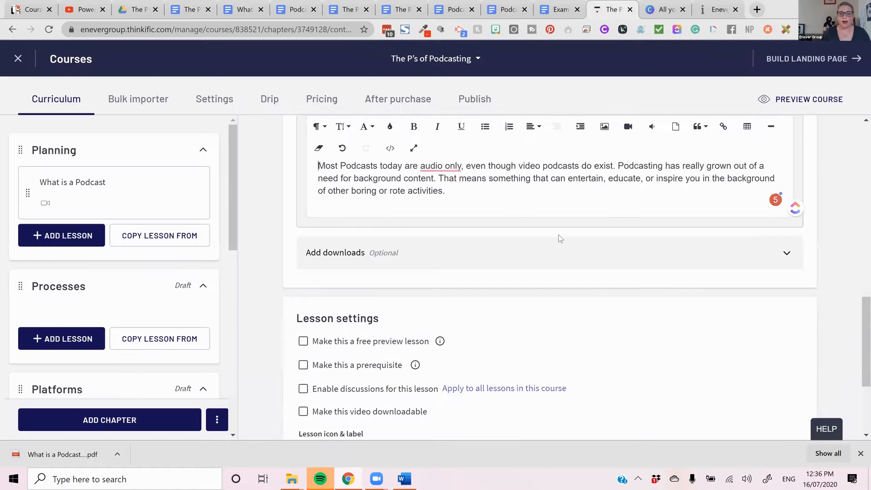
pyautogui.scroll(-4, 559, 237)
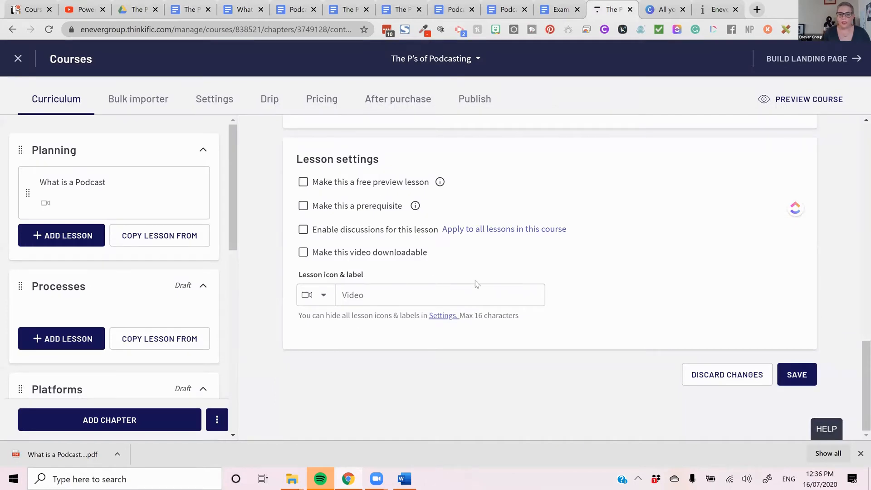
pyautogui.scroll(6, 625, 314)
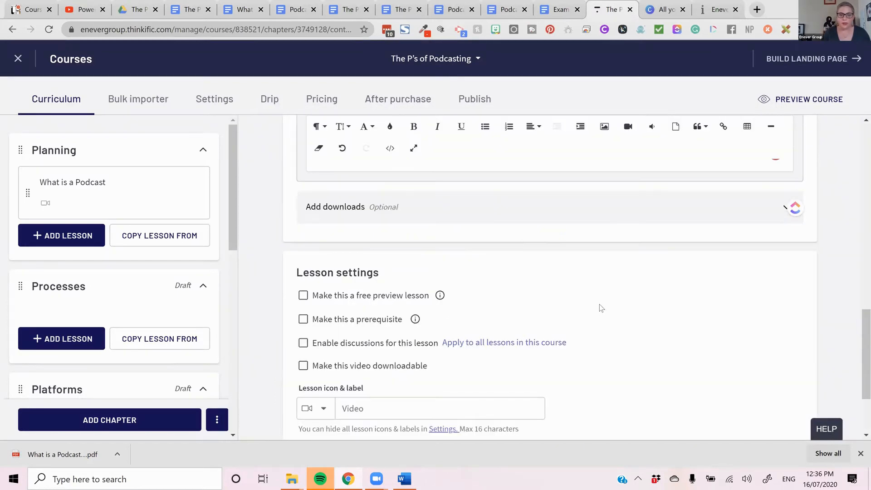
pyautogui.click(534, 374)
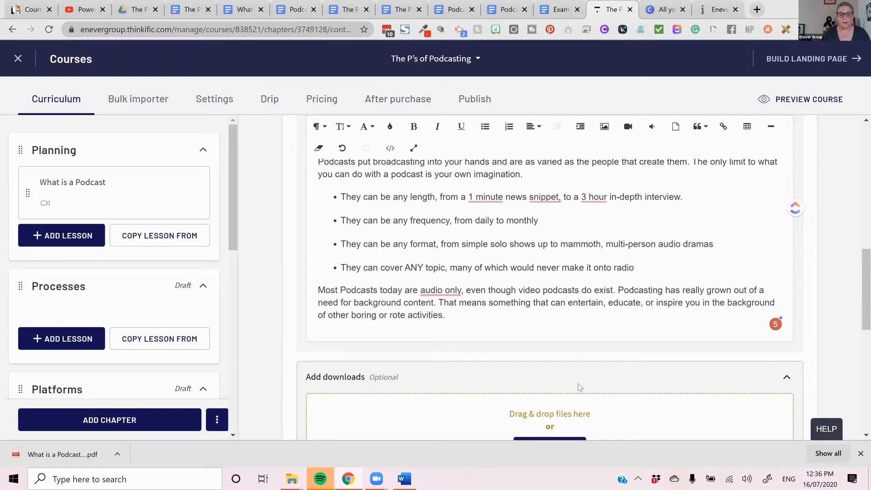
pyautogui.scroll(-3, 577, 383)
pyautogui.moveTo(55, 430); pyautogui.dragTo(553, 337)
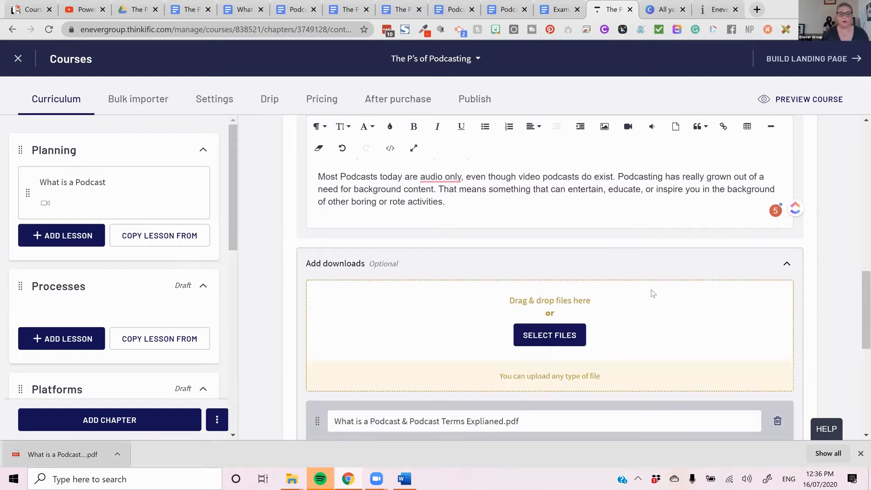
# - Save the "What is a Podcast" lesson
pyautogui.scroll(12, 656, 287)
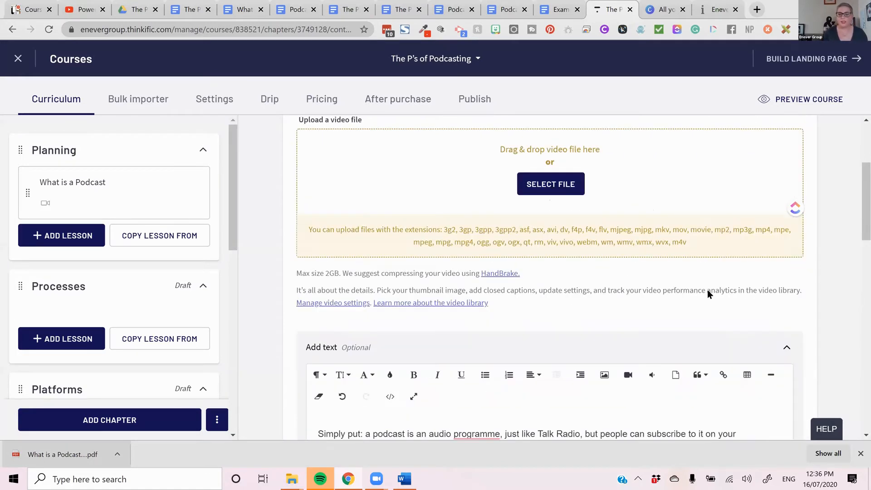
pyautogui.click(798, 153)
pyautogui.click(799, 155)
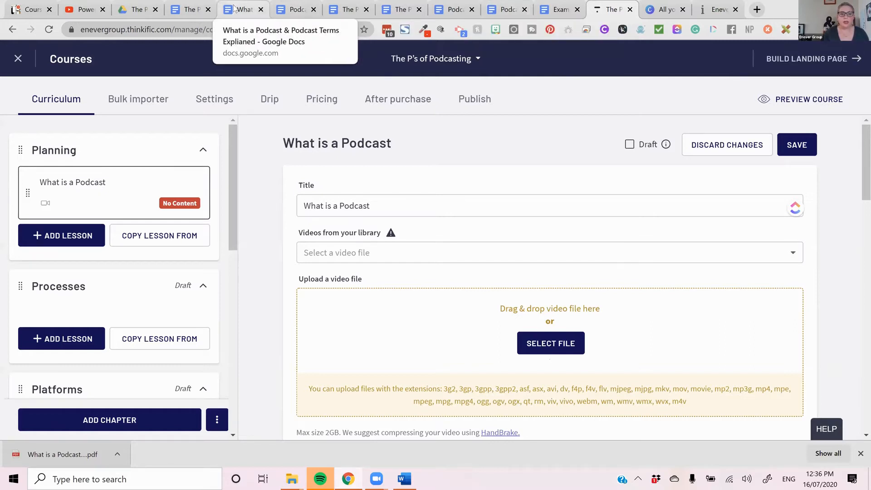
# - Copy the heading "The Podcast Format and Tone" without its colon from "The Planning of Podcasting Worksheet" Google Doc
pyautogui.click(293, 9)
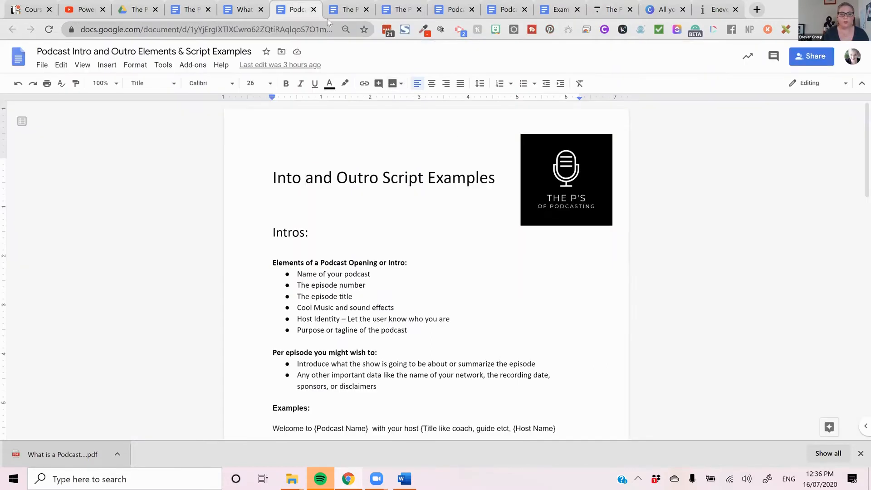
pyautogui.click(346, 7)
pyautogui.click(466, 170)
pyautogui.moveTo(462, 169); pyautogui.dragTo(244, 167)
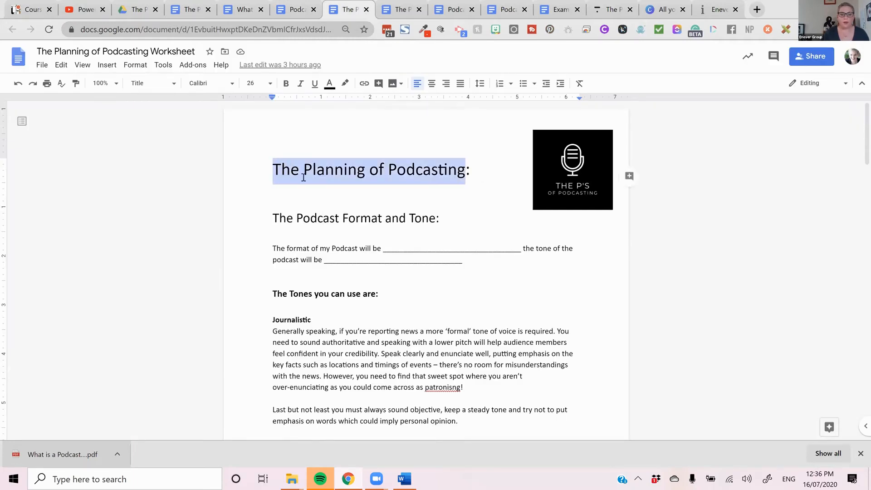
pyautogui.moveTo(426, 222); pyautogui.dragTo(272, 219)
pyautogui.click(391, 218)
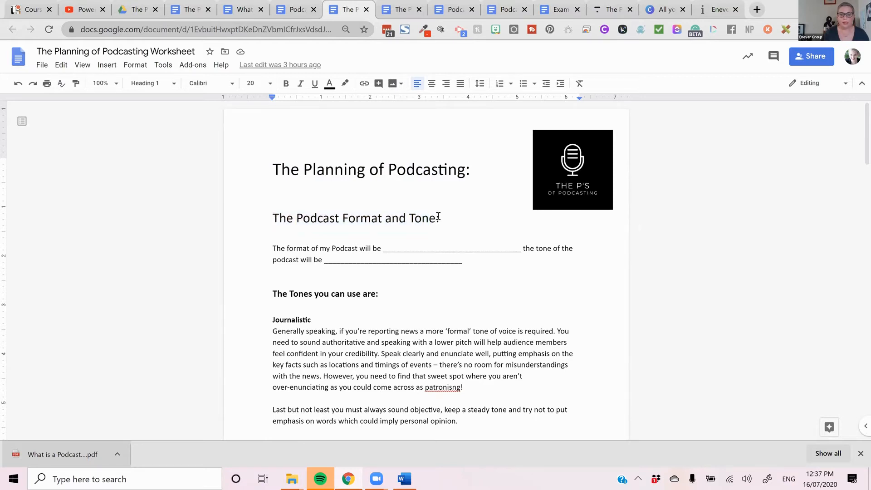
pyautogui.moveTo(434, 218); pyautogui.dragTo(275, 220)
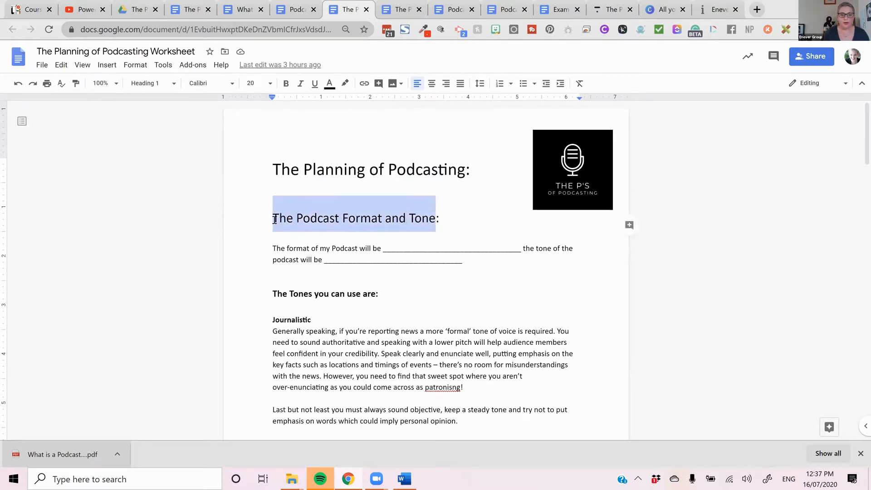
pyautogui.rightClick(282, 220)
pyautogui.click(318, 205)
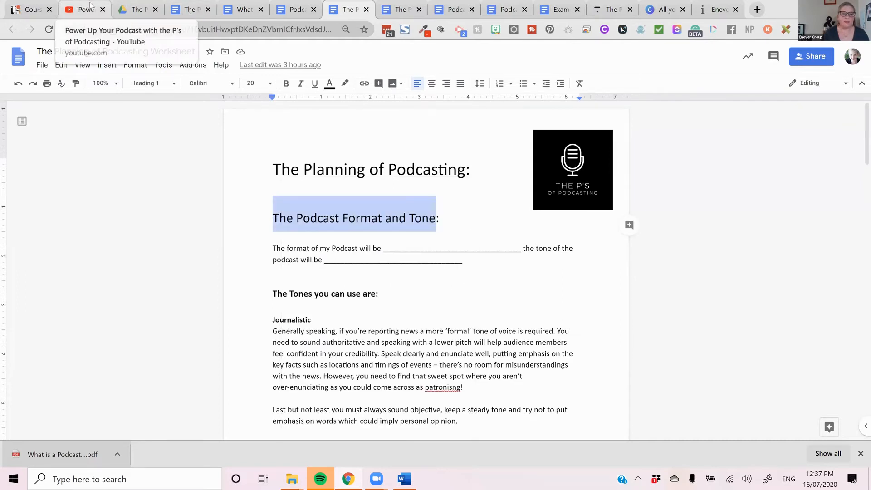
# - Switch to the Thinkific course and add a video lesson titled "The Podcast Format and Tone" to the Processes chapter, then save it
pyautogui.click(610, 10)
pyautogui.scroll(-6, 123, 305)
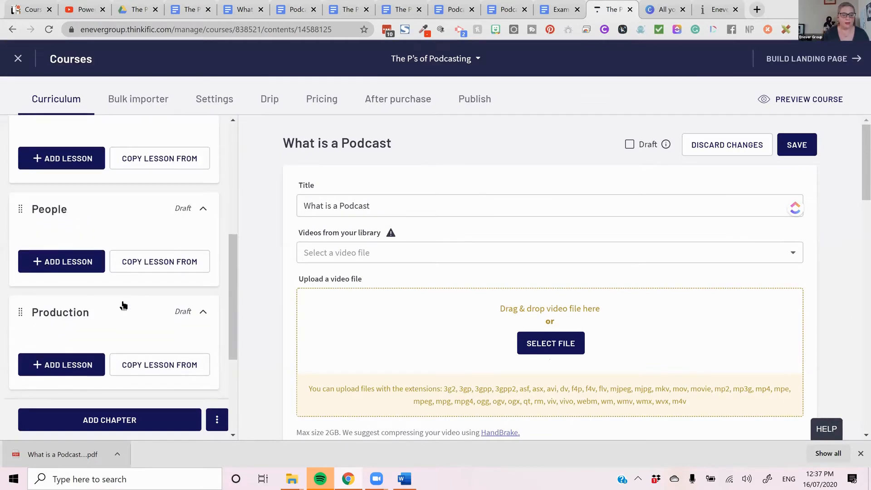
pyautogui.scroll(3, 83, 278)
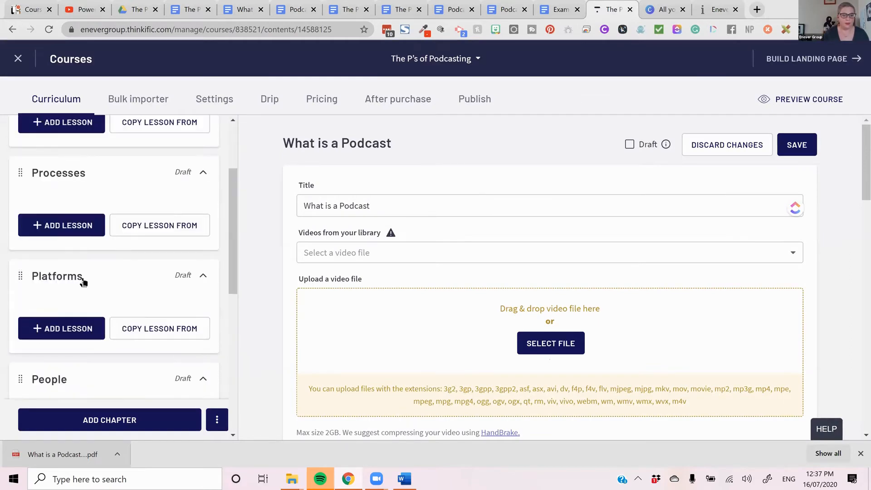
pyautogui.click(83, 225)
pyautogui.click(42, 262)
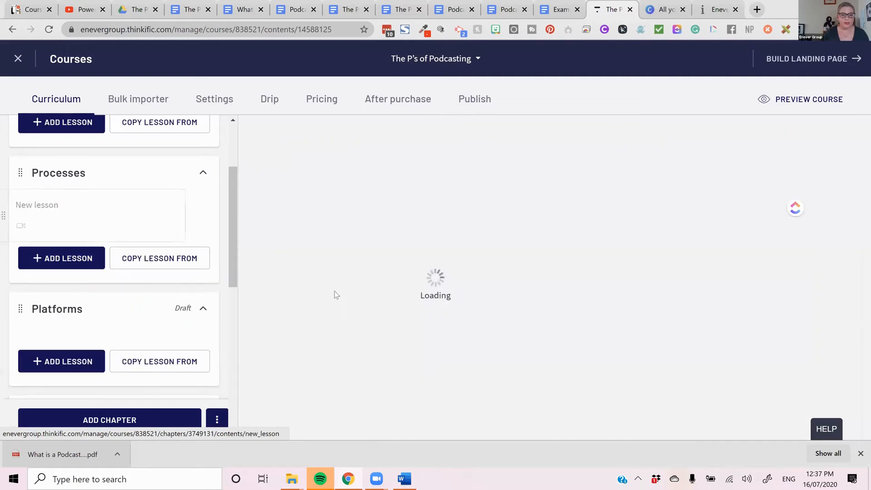
pyautogui.click(406, 205)
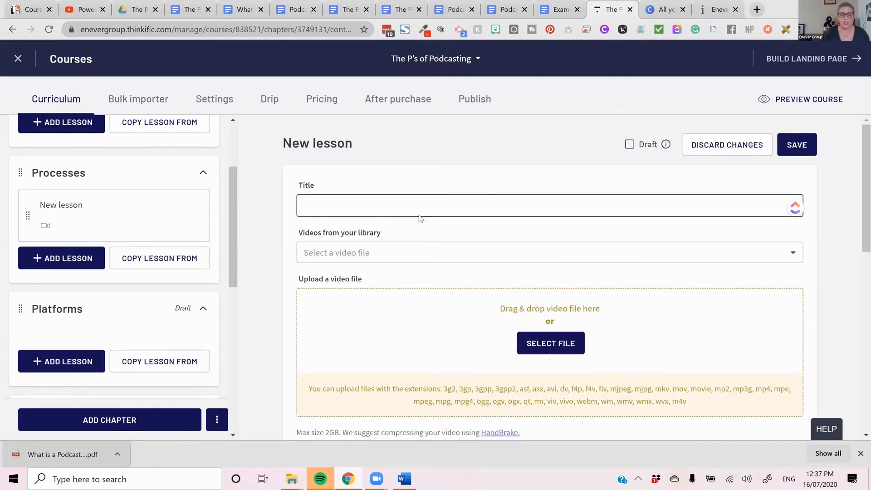
pyautogui.hotkey('ctrl', 'v')
pyautogui.click(780, 148)
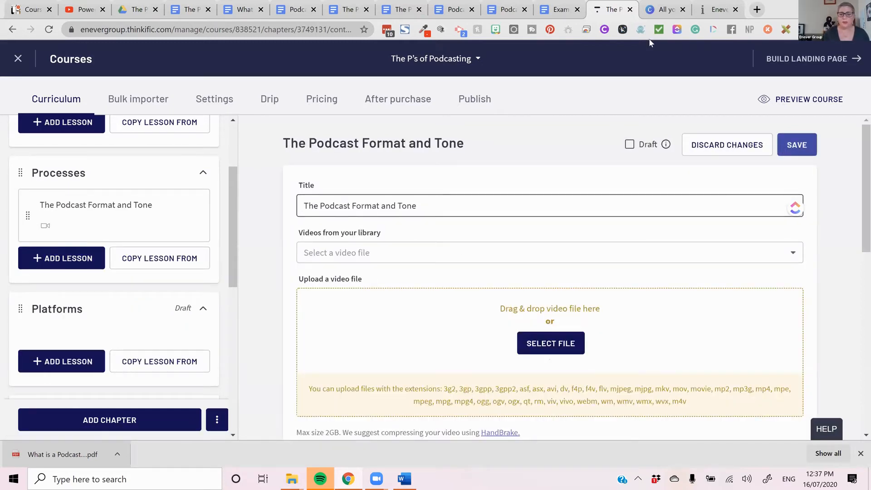
# - Switch to the "Podcast Running Sheet Example" Google Doc and copy its title
pyautogui.click(449, 9)
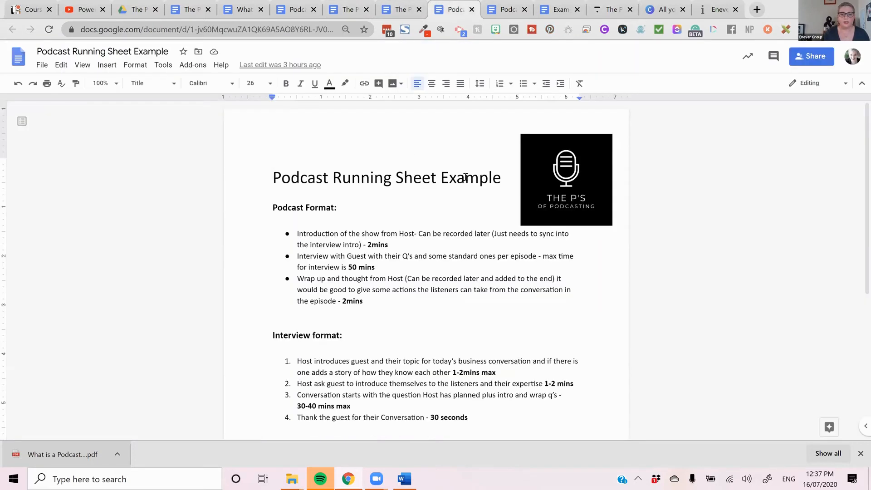
pyautogui.moveTo(501, 177); pyautogui.dragTo(273, 177)
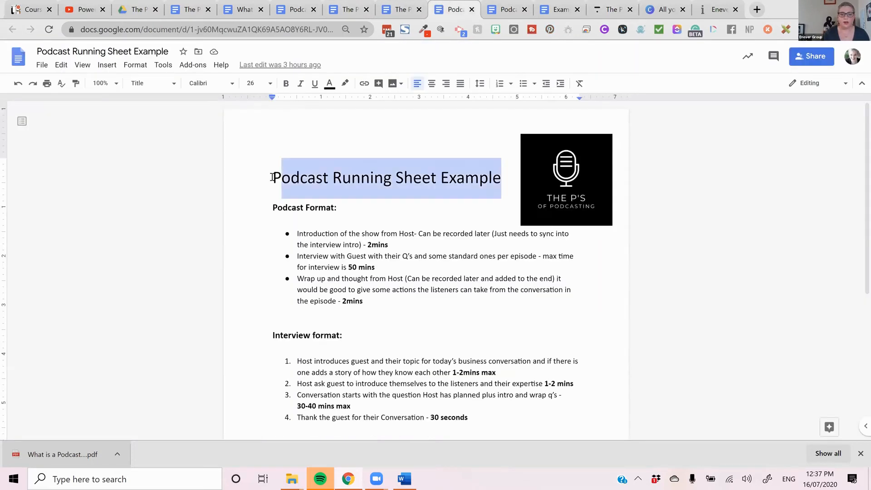
pyautogui.rightClick(311, 183)
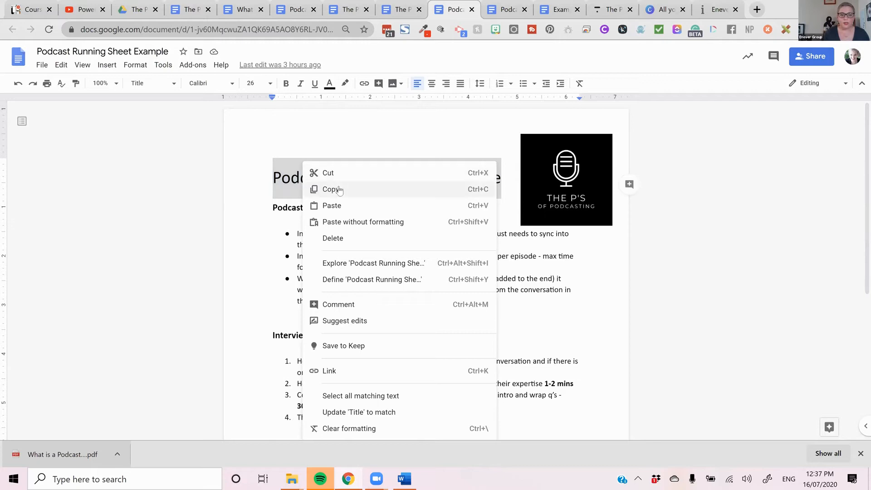
pyautogui.click(339, 190)
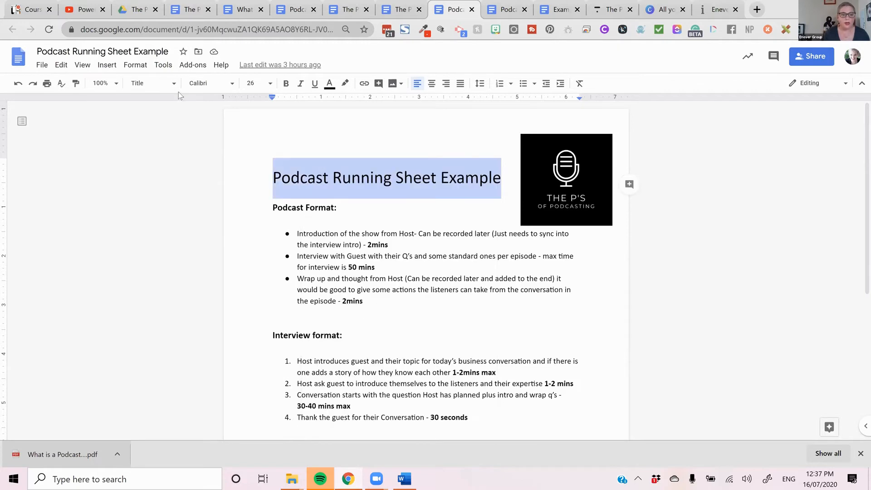
# - Download the "Podcast Running Sheet Example" document as a PDF and skim its contents
pyautogui.click(41, 65)
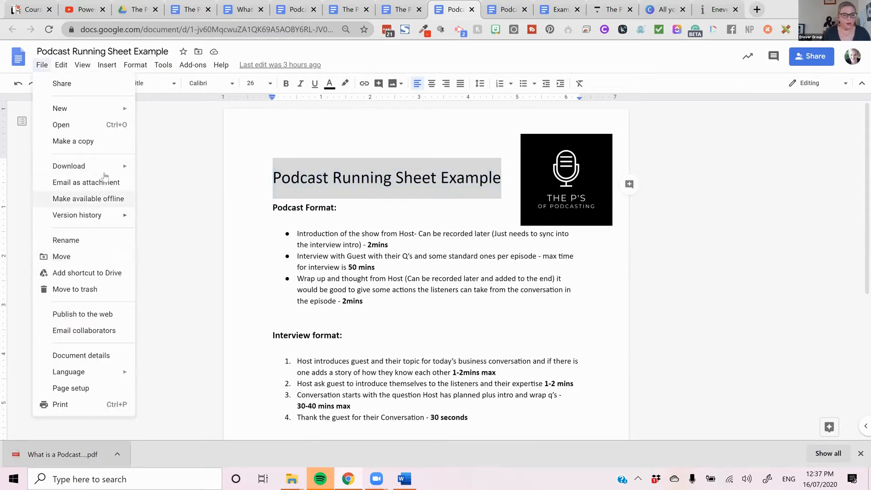
pyautogui.moveTo(111, 164)
pyautogui.click(195, 219)
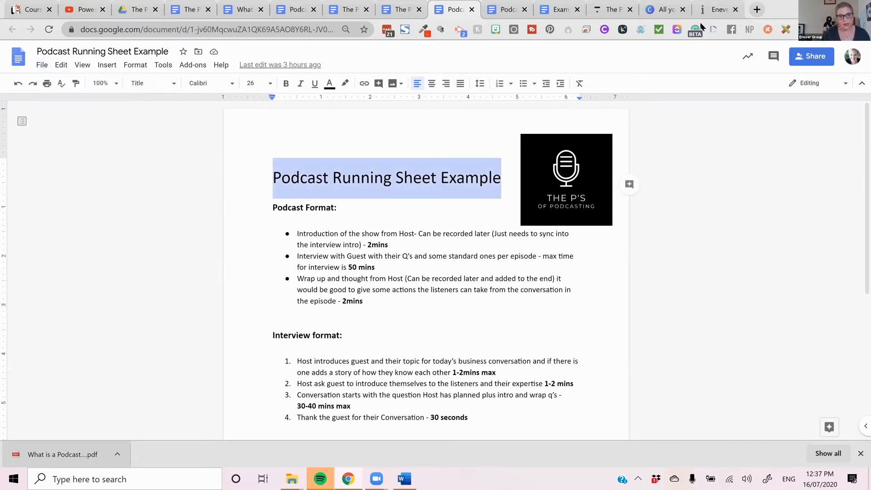
pyautogui.scroll(-5, 467, 235)
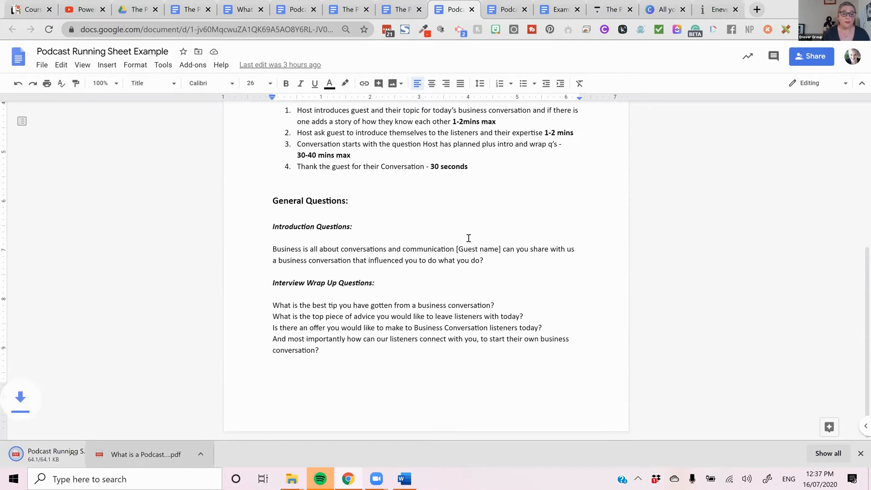
pyautogui.scroll(1, 468, 238)
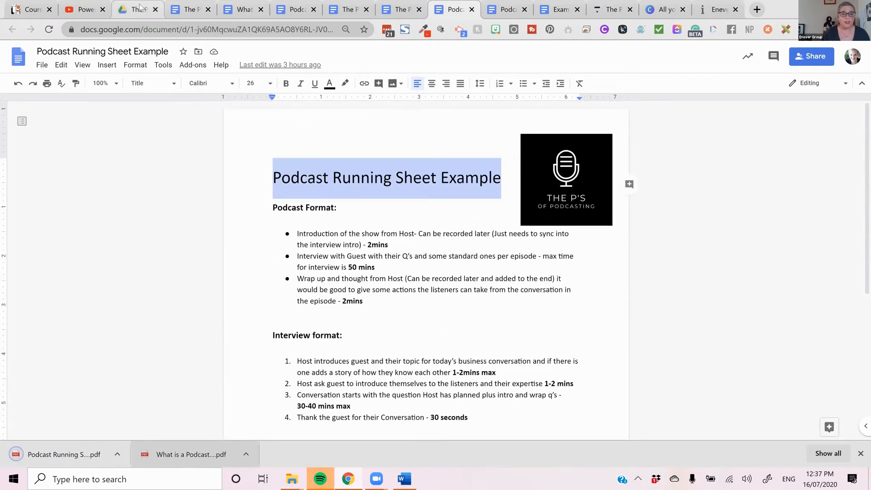
# - Check the chapter list in the course copy Google Doc and add the running sheet PDF as a PDF lesson in Thinkific's Production chapter
pyautogui.click(189, 13)
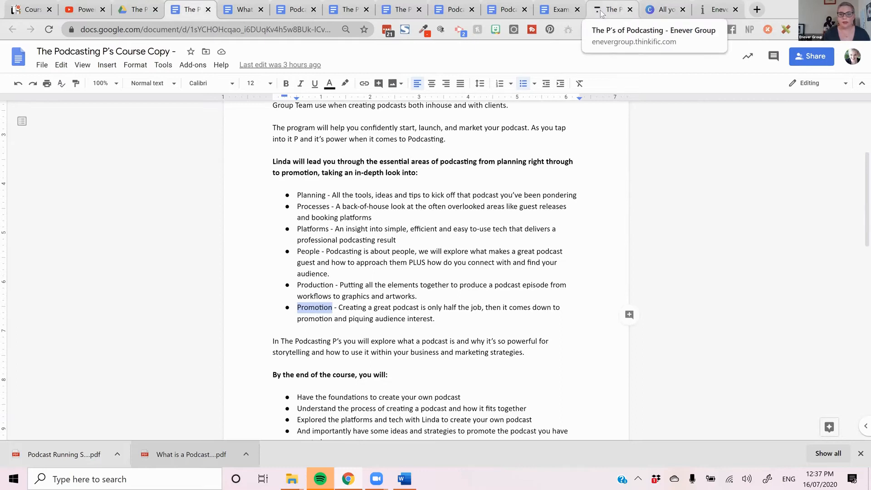
pyautogui.click(625, 12)
pyautogui.scroll(3, 155, 299)
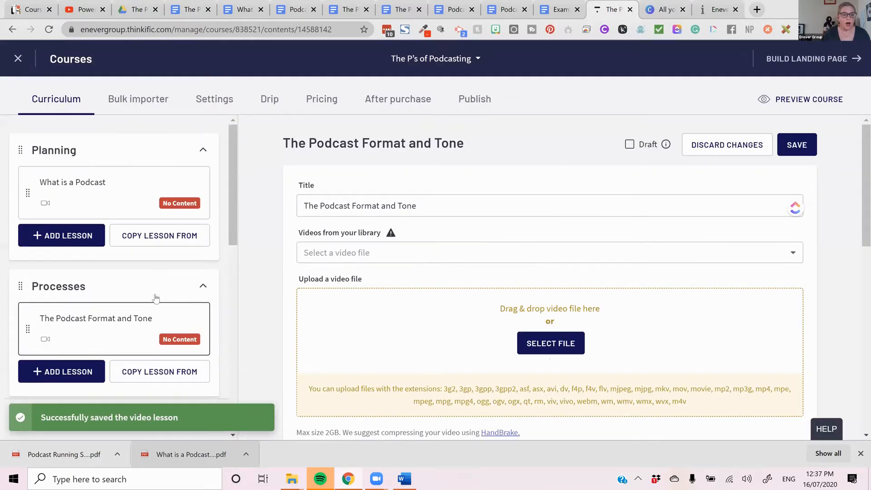
pyautogui.scroll(-9, 154, 298)
pyautogui.scroll(3, 87, 300)
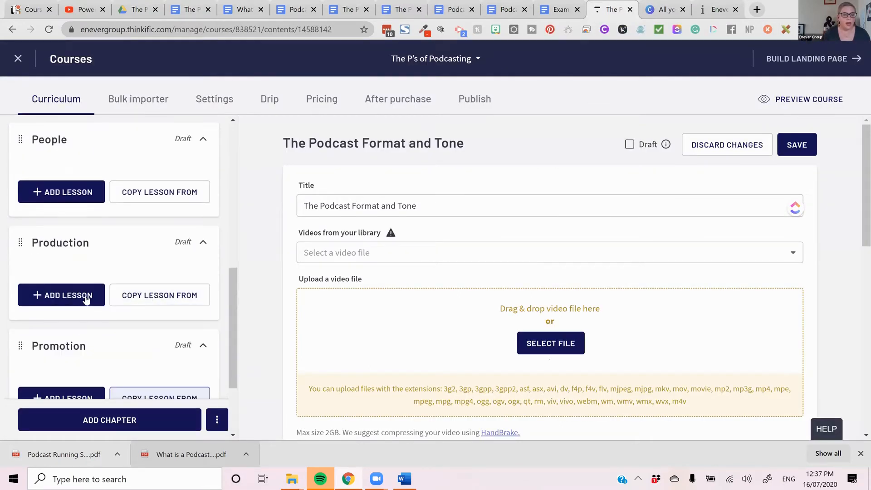
pyautogui.click(76, 299)
pyautogui.scroll(-2, 93, 302)
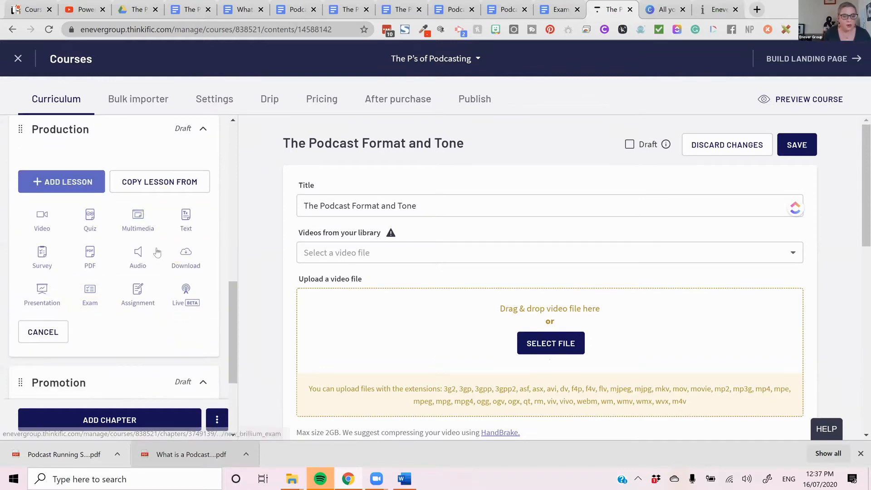
pyautogui.click(93, 260)
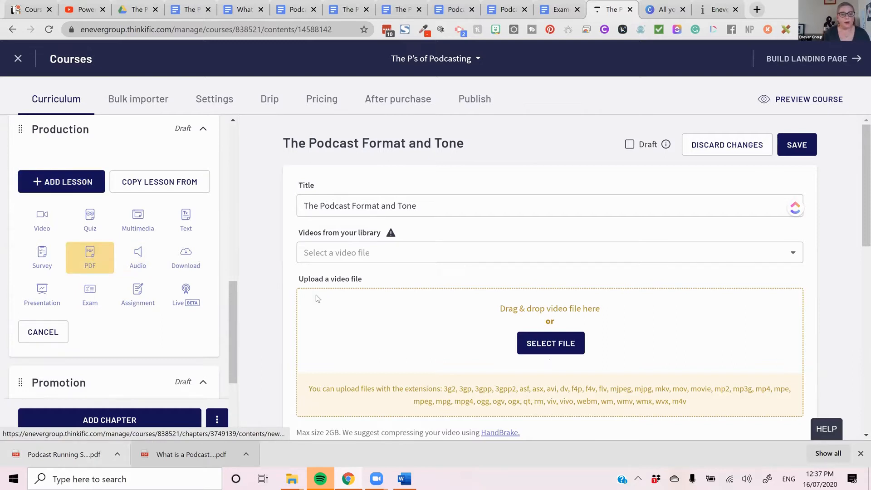
pyautogui.moveTo(97, 452); pyautogui.dragTo(471, 309)
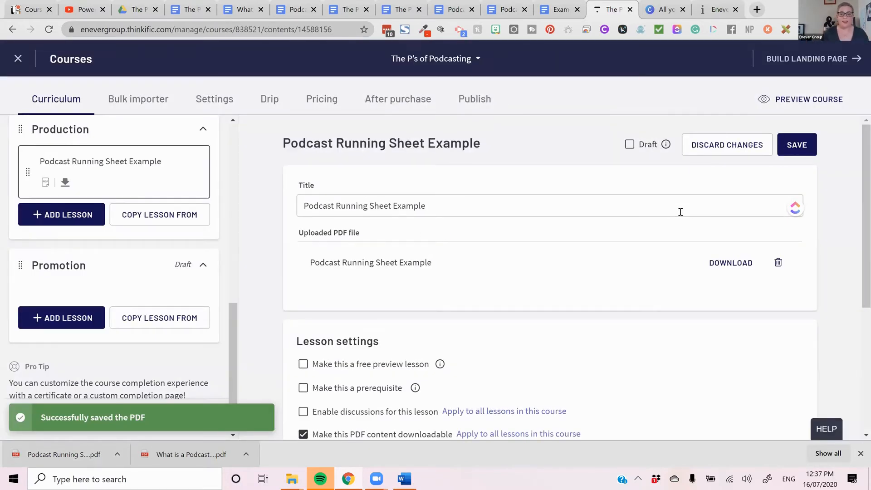
# - Review the "Podcast Running Sheet Example" lesson settings, including the prerequisite explanation, and save the lesson
pyautogui.scroll(-4, 677, 209)
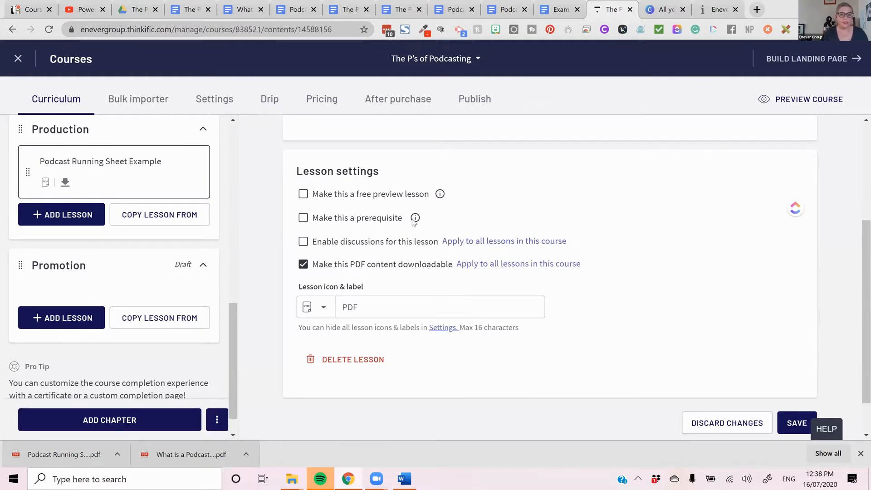
pyautogui.moveTo(415, 222)
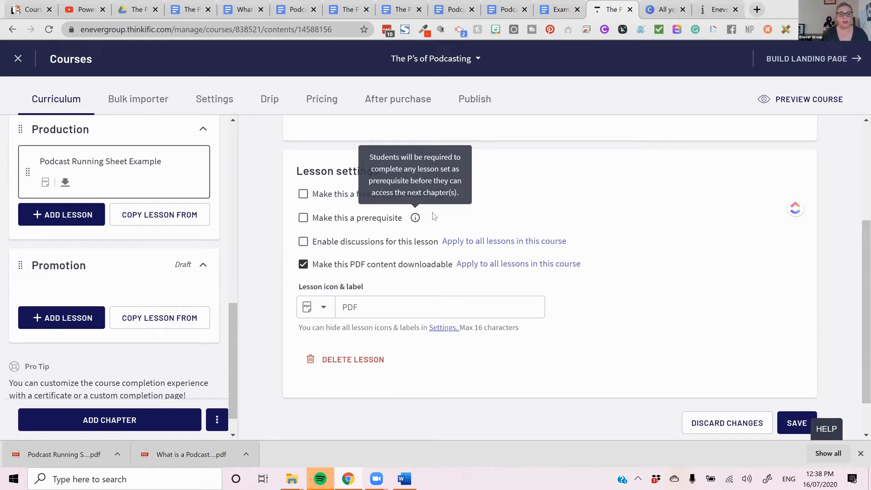
pyautogui.scroll(1, 434, 217)
pyautogui.moveTo(435, 252)
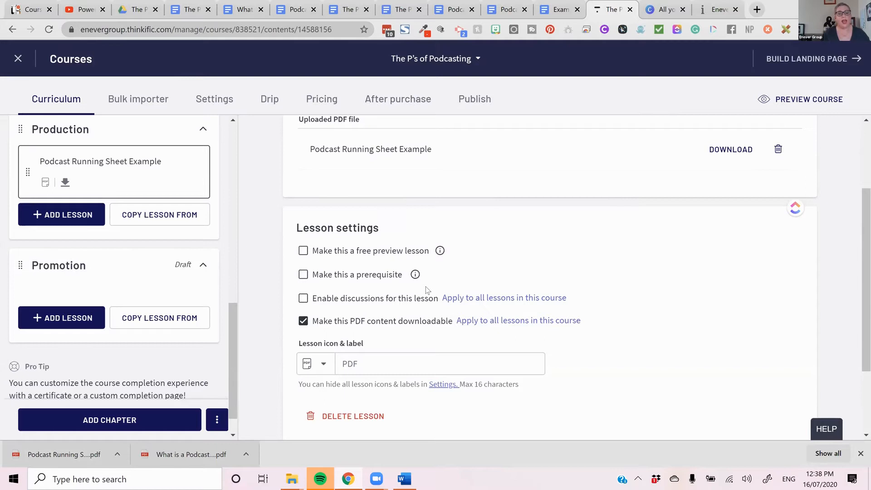
pyautogui.scroll(-1, 428, 290)
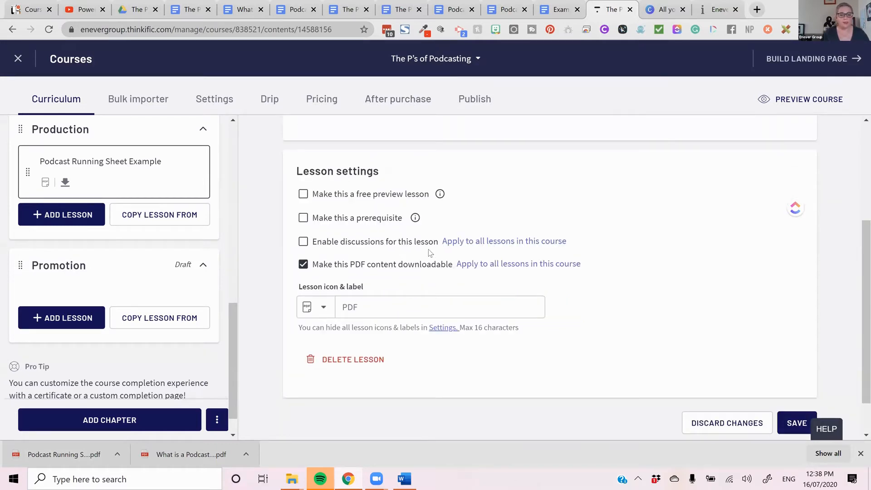
pyautogui.scroll(-1, 430, 252)
pyautogui.click(793, 374)
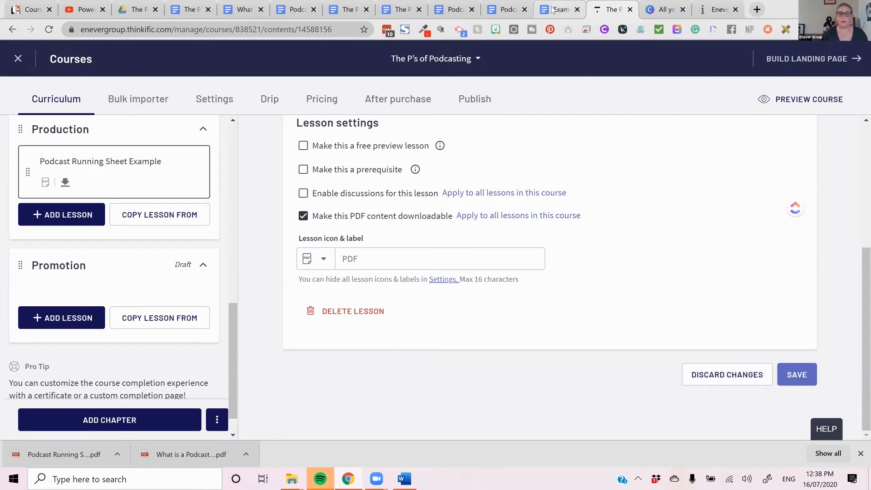
# - Close the "Example Guest Release" Google Doc and copy the title of the "Podcast Purpose and Audience Worksheet" document
pyautogui.click(553, 9)
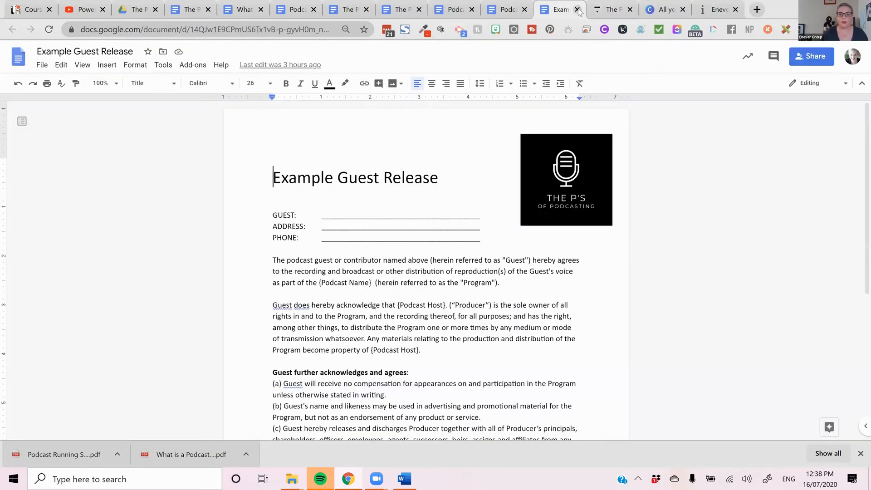
pyautogui.click(577, 10)
pyautogui.click(503, 9)
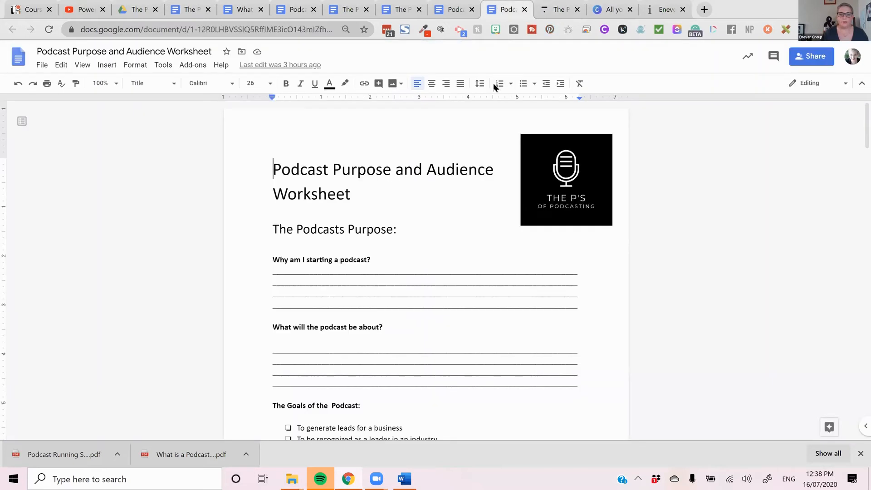
pyautogui.tripleClick(277, 173)
pyautogui.rightClick(286, 170)
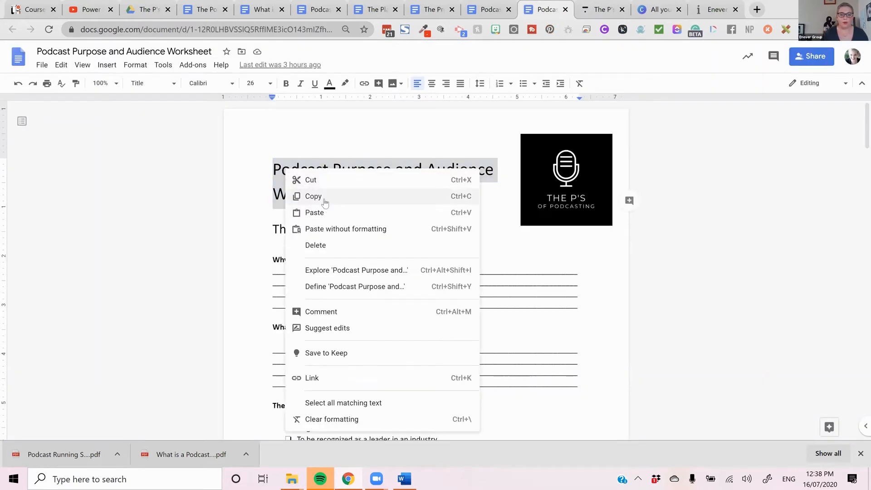
pyautogui.click(313, 196)
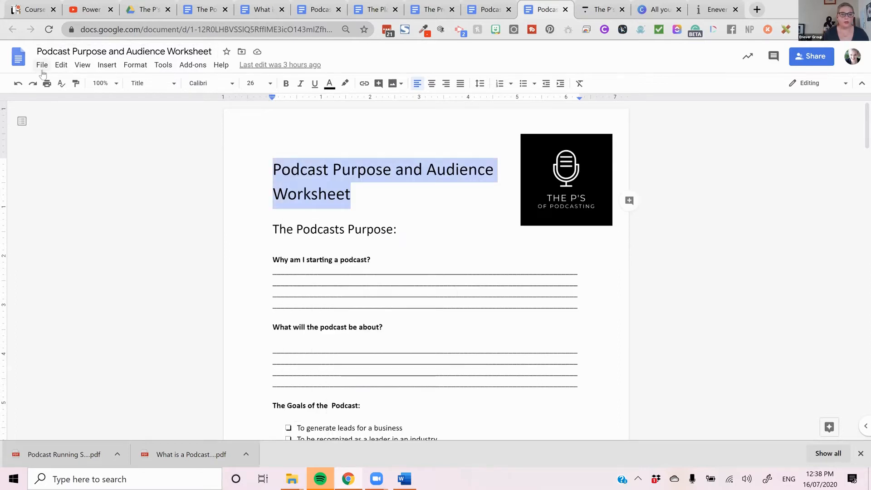
# - Download the "Podcast Purpose and Audience Worksheet" document as a PDF
pyautogui.click(41, 71)
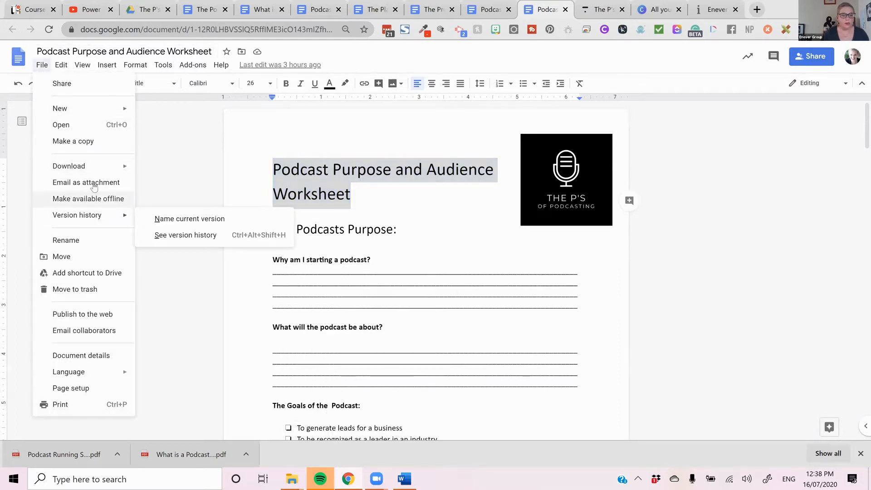
pyautogui.moveTo(101, 168)
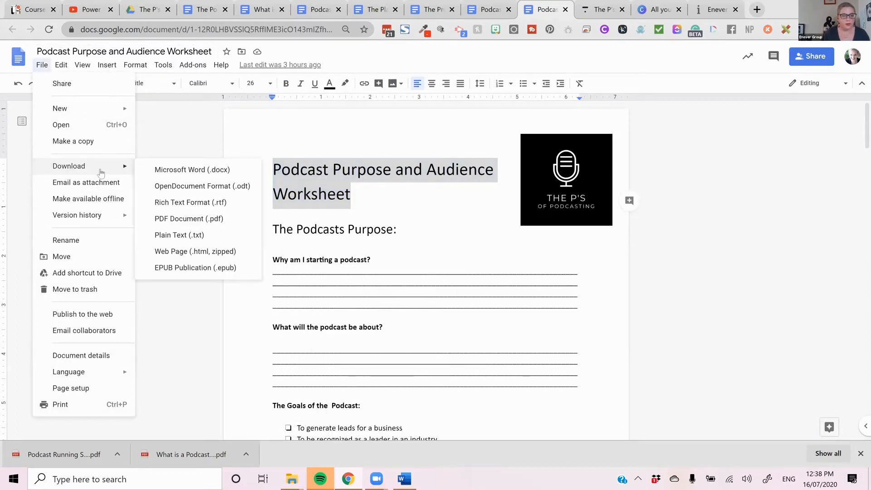
pyautogui.click(189, 218)
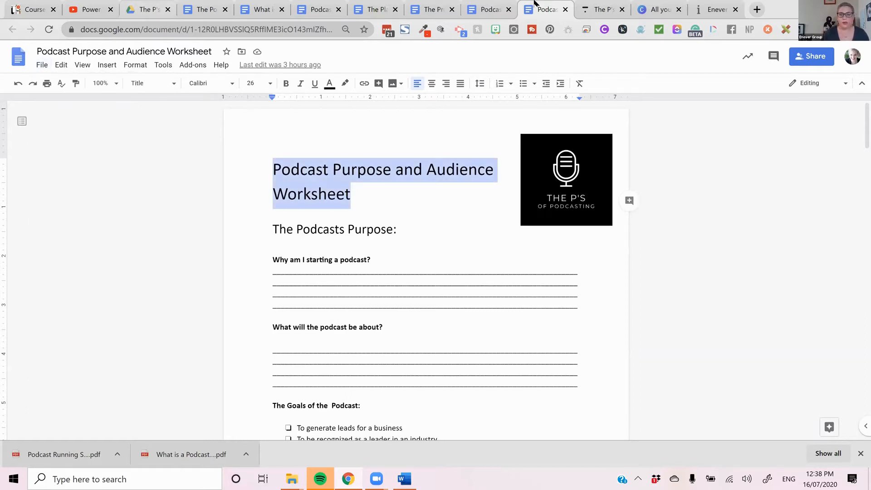
# - Return to the Thinkific course and add a new video lesson to the Planning chapter
pyautogui.click(598, 8)
pyautogui.scroll(3, 139, 261)
pyautogui.scroll(-3, 139, 261)
pyautogui.scroll(3, 140, 260)
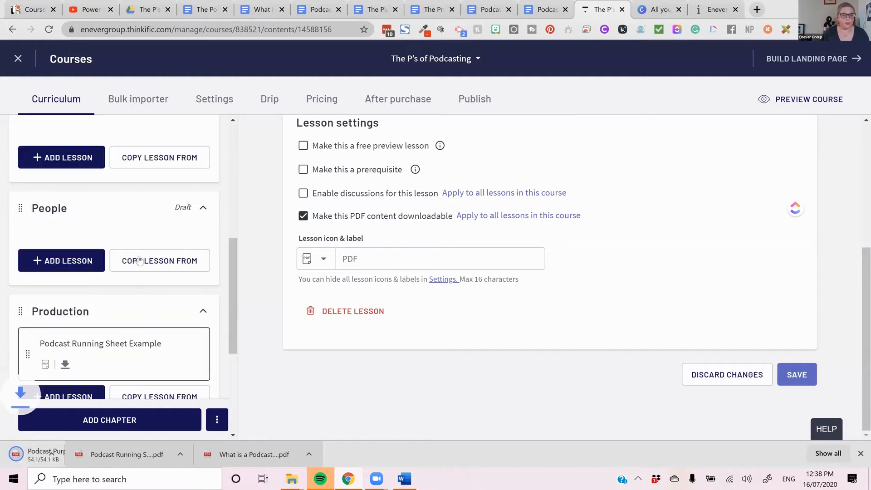
pyautogui.scroll(3, 140, 261)
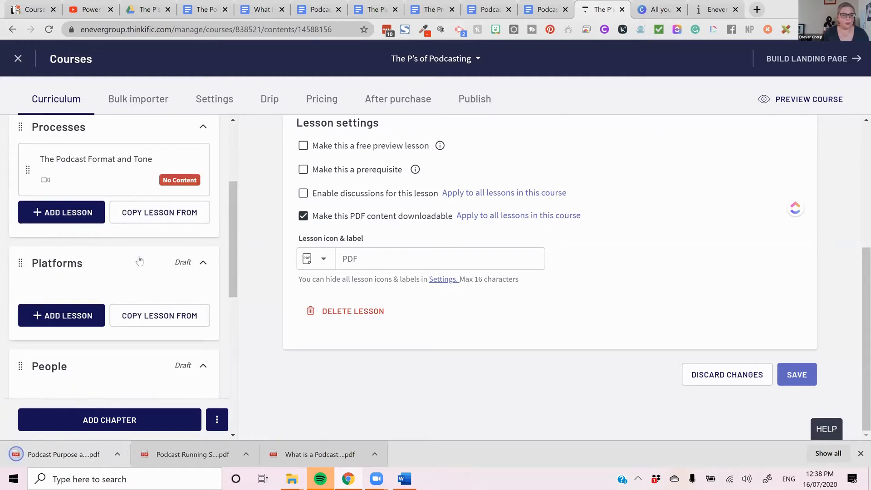
pyautogui.scroll(3, 107, 247)
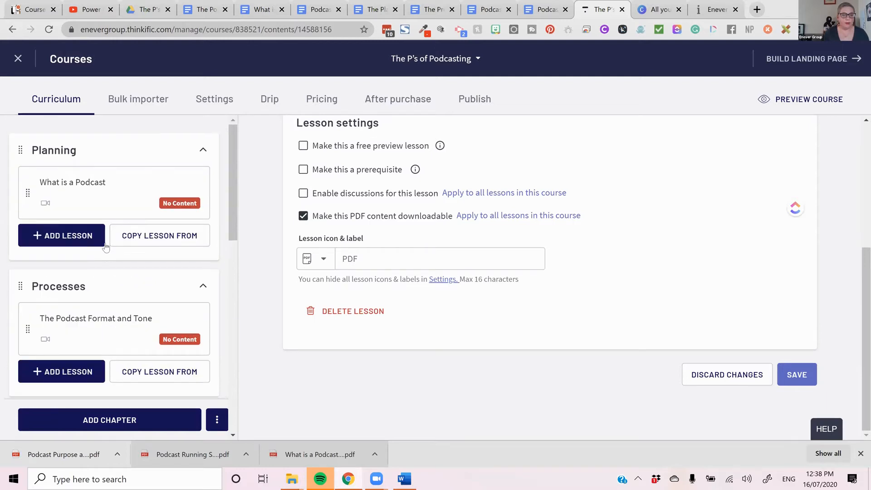
pyautogui.click(99, 245)
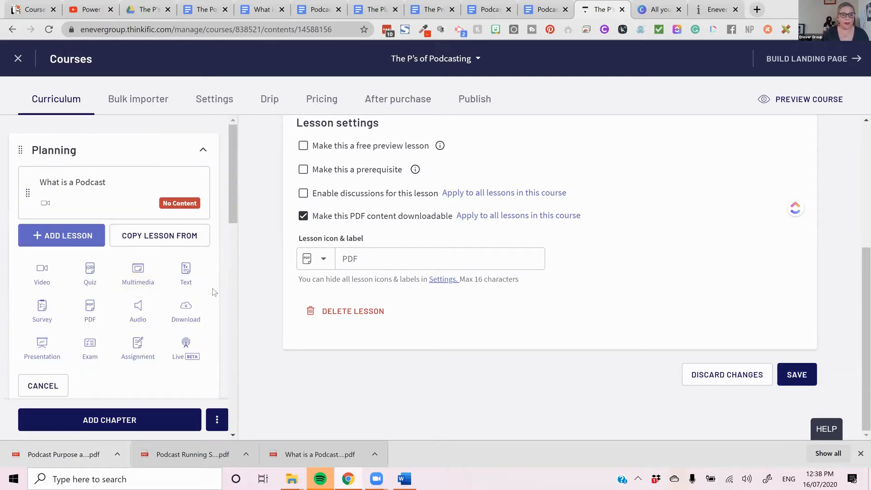
pyautogui.click(42, 282)
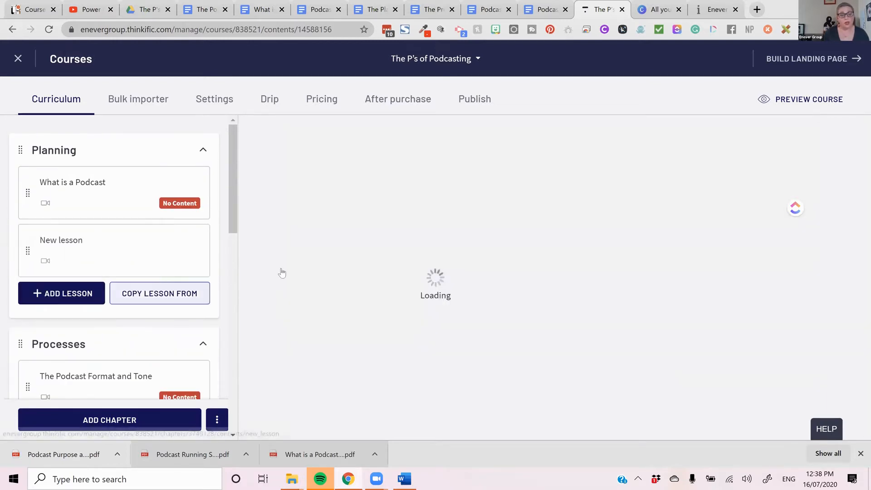
# - Attach the downloaded Podcast Purpose and Audience Worksheet PDF to the new Planning lesson as a download
pyautogui.moveTo(69, 453); pyautogui.dragTo(102, 442)
pyautogui.scroll(-6, 444, 339)
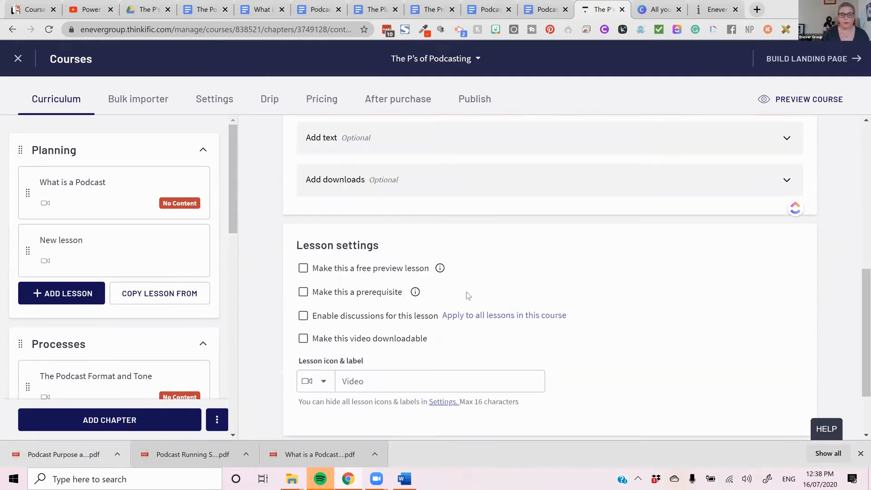
pyautogui.click(516, 151)
pyautogui.moveTo(104, 445); pyautogui.dragTo(430, 253)
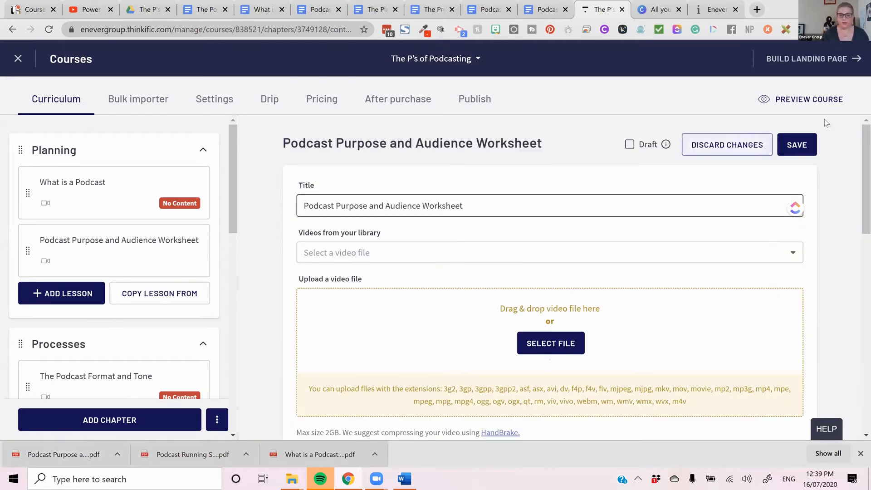
# - Shorten the pasted lesson title to "Podcast Purpose and Audience" and save the lesson
pyautogui.moveTo(461, 207); pyautogui.dragTo(422, 207)
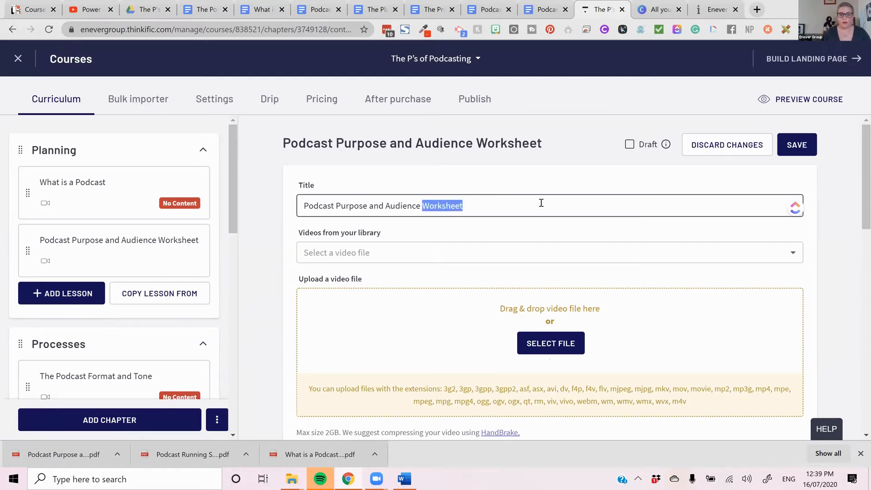
pyautogui.press('BackSpace')
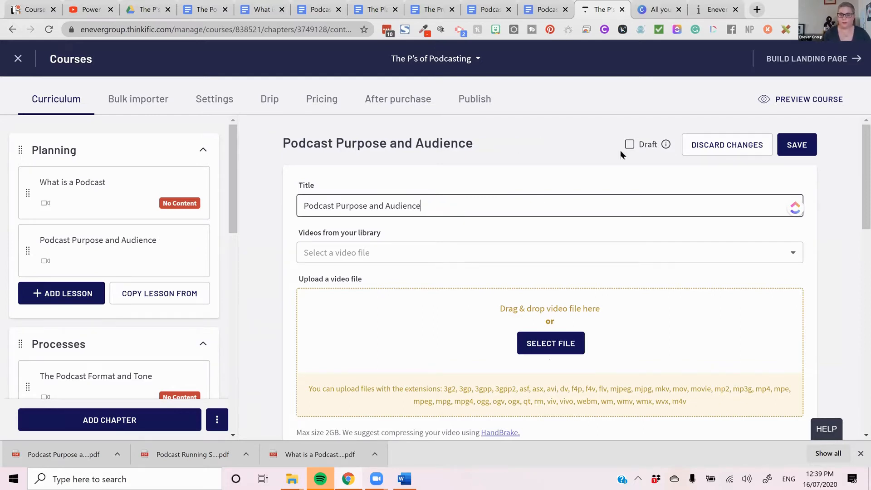
pyautogui.click(797, 145)
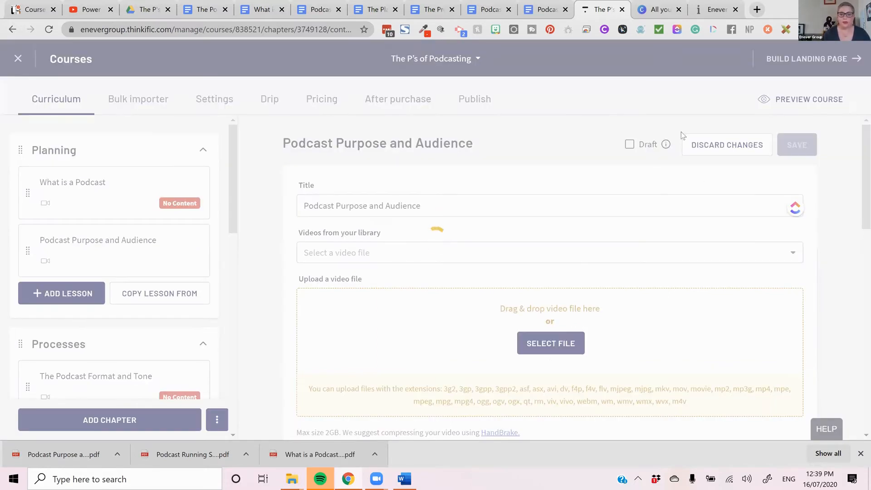
# - Look through the promotion document in Google Docs and copy its title "The Promotion of Podcasting" without the colon
pyautogui.click(540, 9)
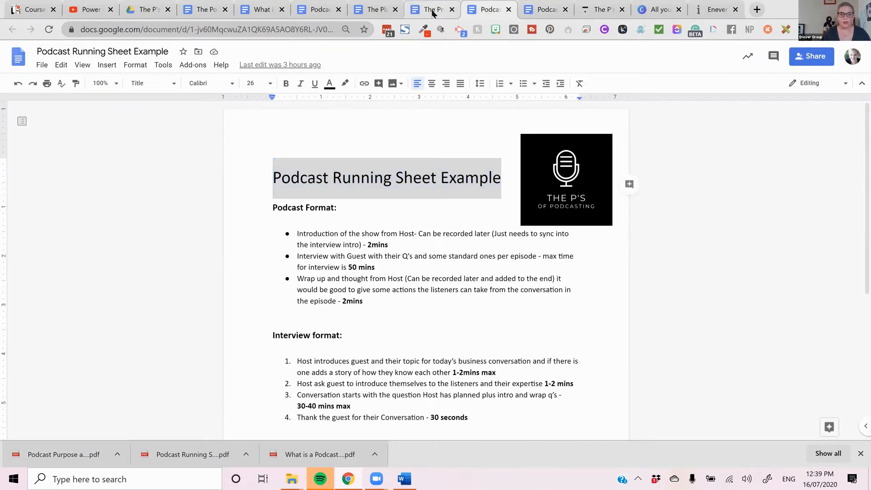
pyautogui.hotkey('ctrl', 'shift', 'Tab')
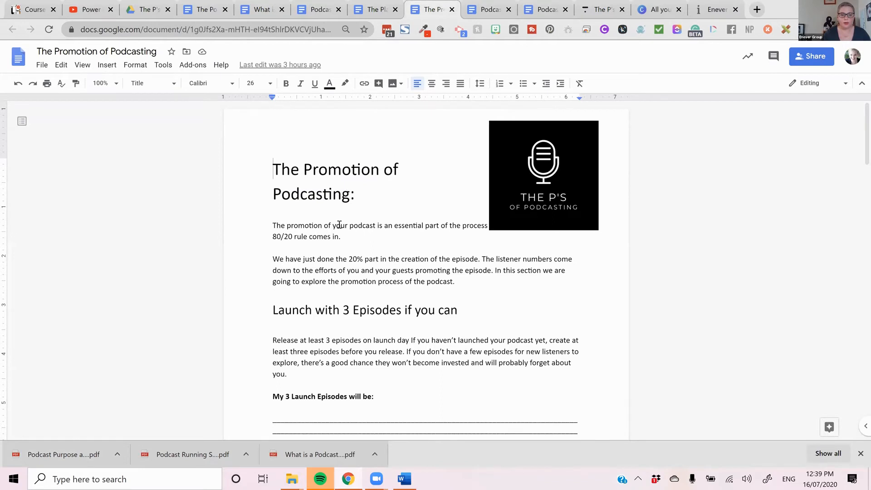
pyautogui.scroll(-3, 339, 225)
pyautogui.scroll(-3, 346, 220)
pyautogui.scroll(5, 345, 220)
pyautogui.moveTo(350, 195); pyautogui.dragTo(263, 162)
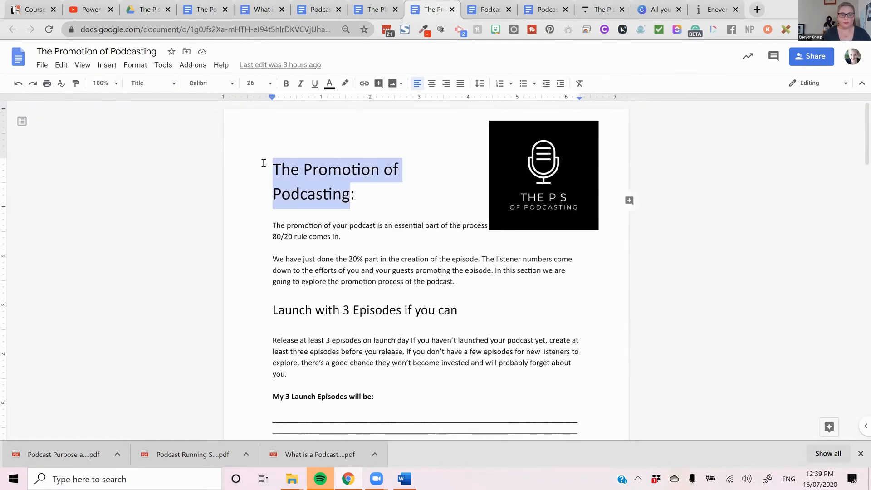
pyautogui.rightClick(320, 181)
pyautogui.click(358, 206)
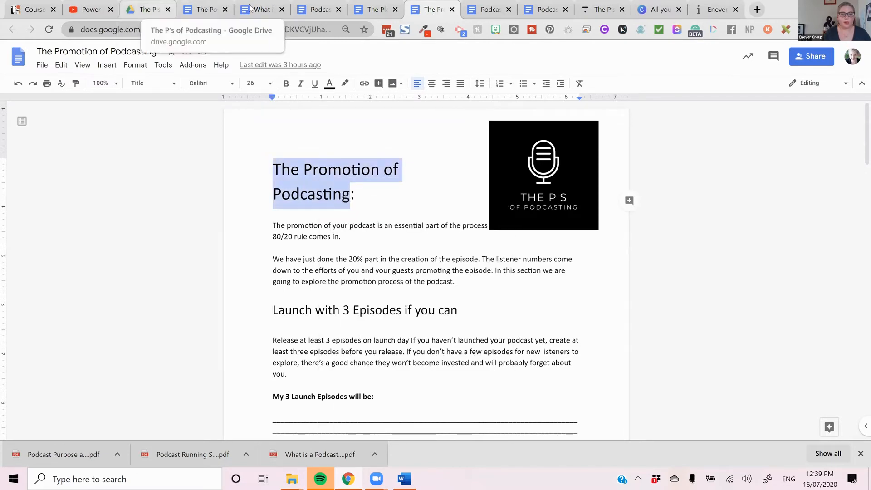
# - Back in Thinkific, save the "Podcast Purpose and Audience" lesson again and add a video lesson to the Promotion chapter
pyautogui.click(135, 5)
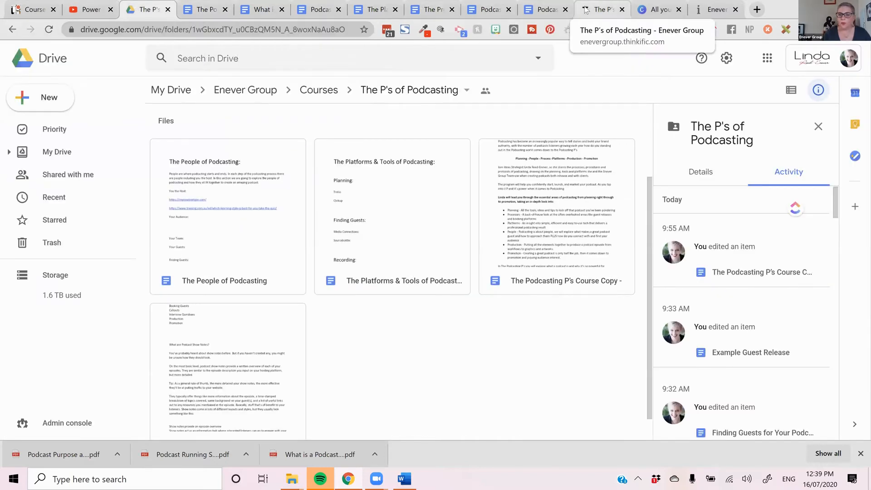
pyautogui.click(598, 9)
pyautogui.scroll(-5, 91, 295)
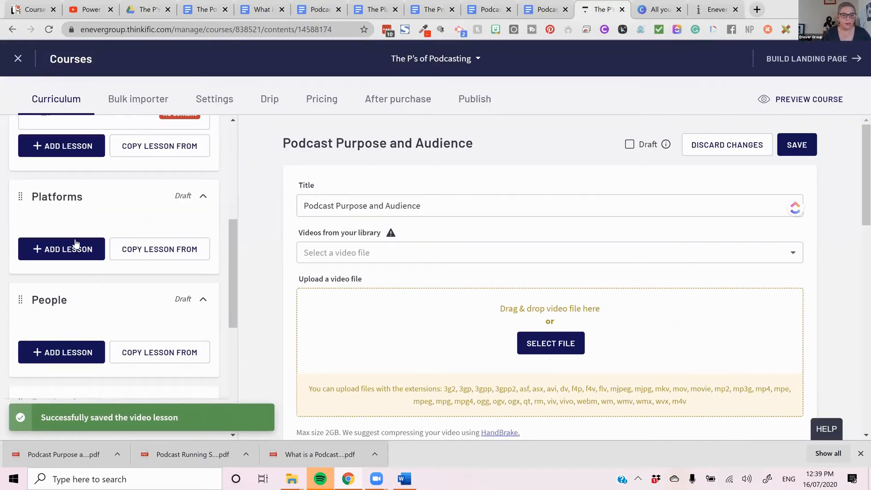
pyautogui.scroll(-6, 86, 278)
pyautogui.click(73, 285)
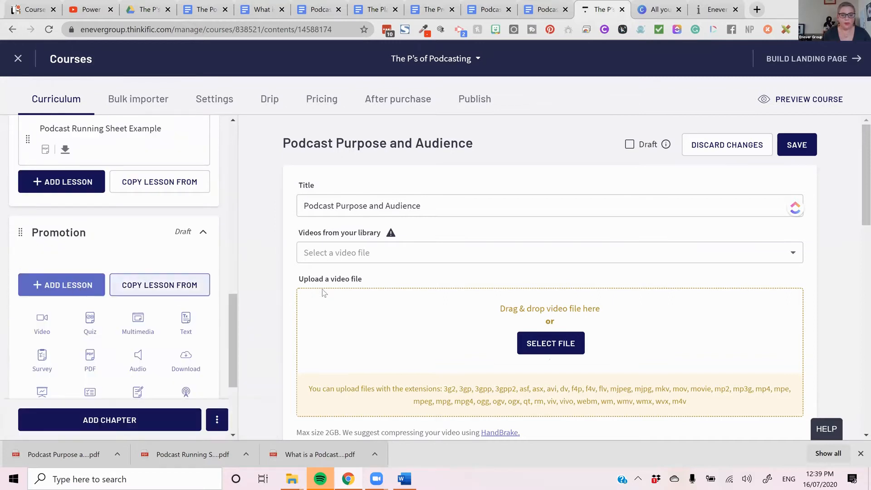
pyautogui.scroll(-3, 143, 324)
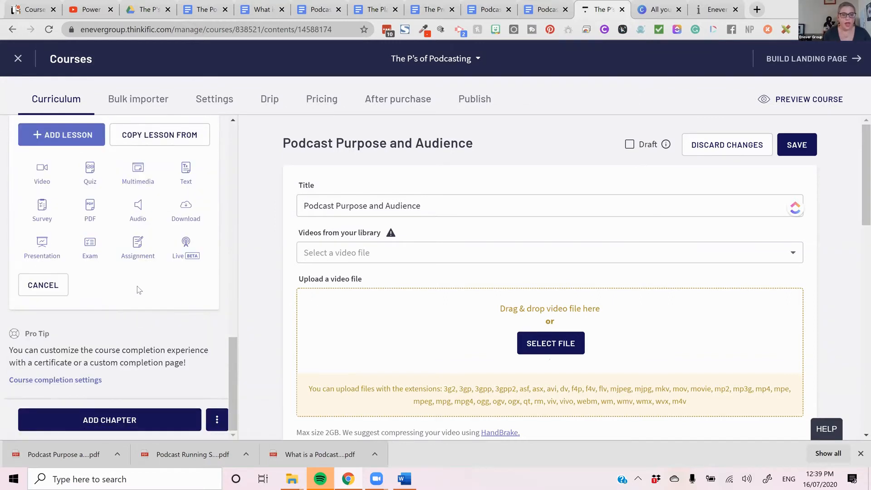
pyautogui.click(797, 144)
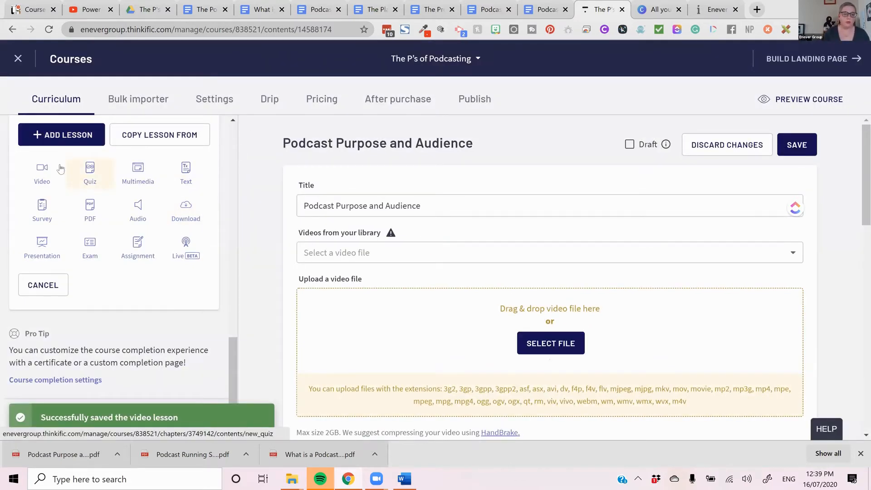
pyautogui.click(40, 174)
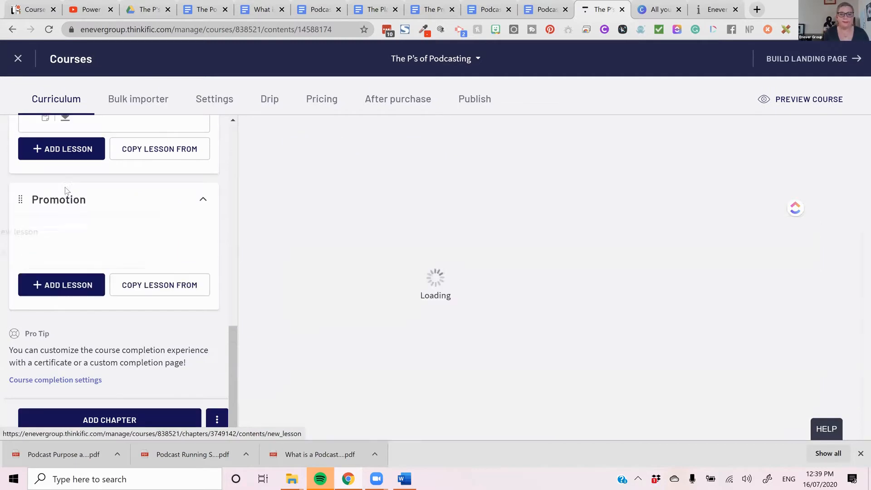
# - Title the new Promotion lesson "The Promotion of Podcasting" and save it
pyautogui.click(444, 207)
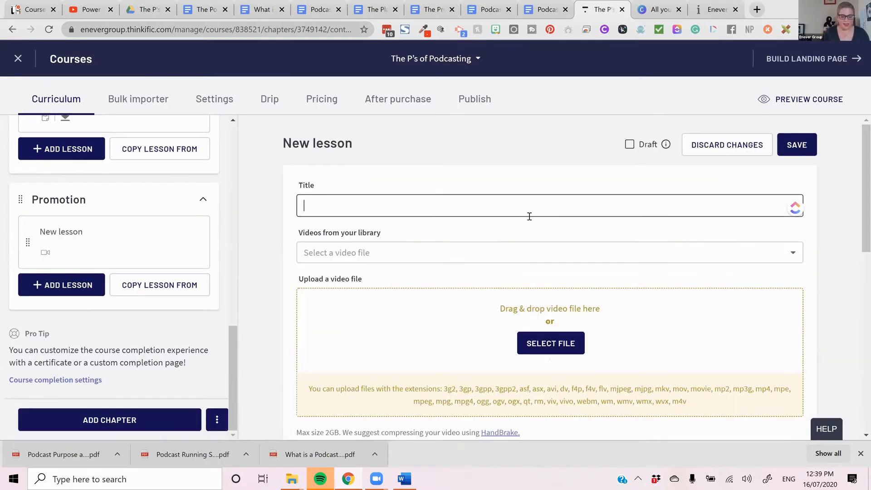
pyautogui.write('The Promotion of Podcasting')
pyautogui.click(804, 146)
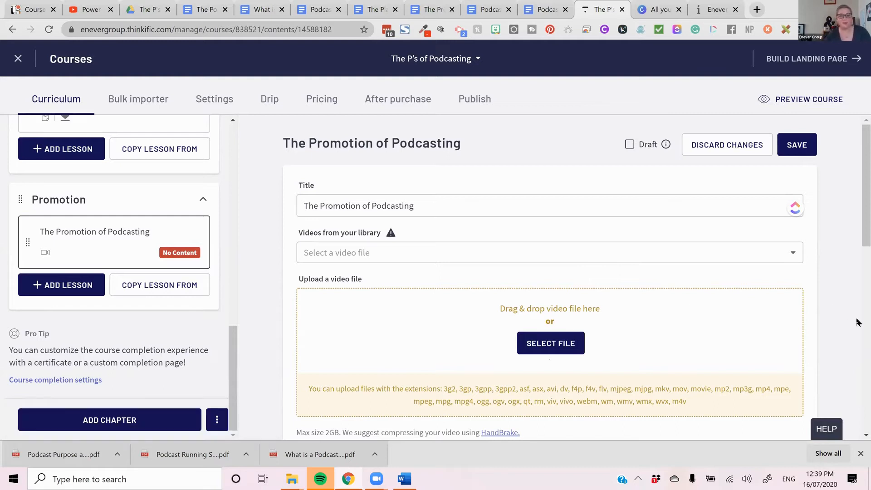
pyautogui.scroll(-1, 808, 324)
pyautogui.scroll(-6, 807, 325)
pyautogui.scroll(7, 802, 324)
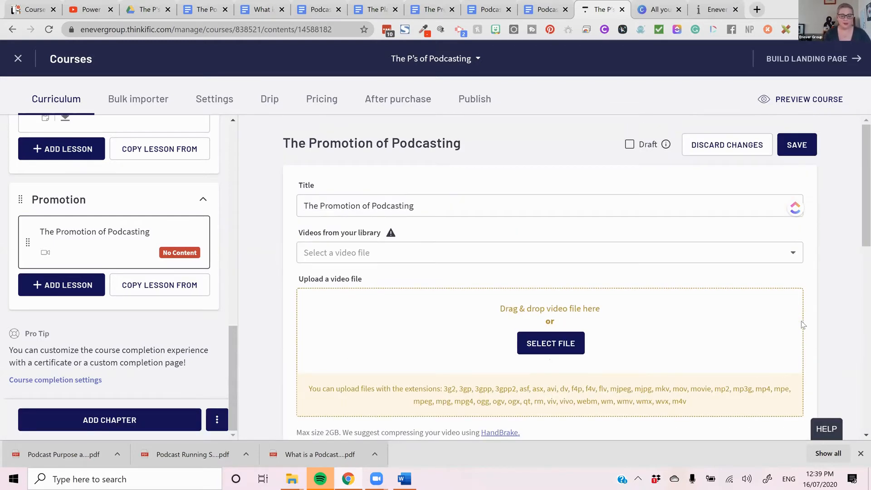
pyautogui.scroll(10, 157, 235)
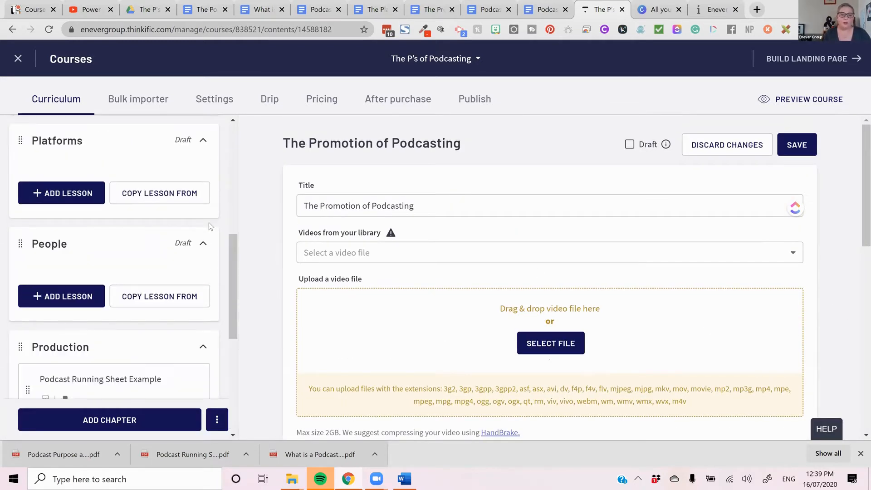
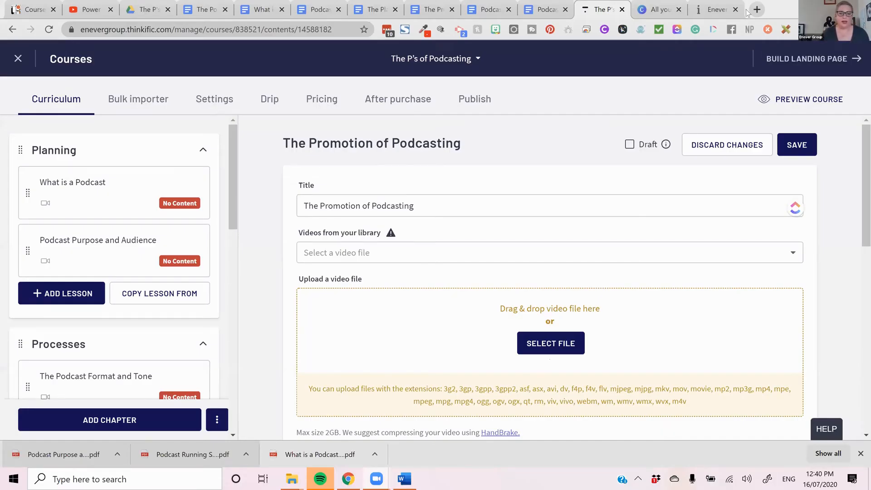
# - Open the course's publish settings and select the Pre-order status
pyautogui.click(472, 105)
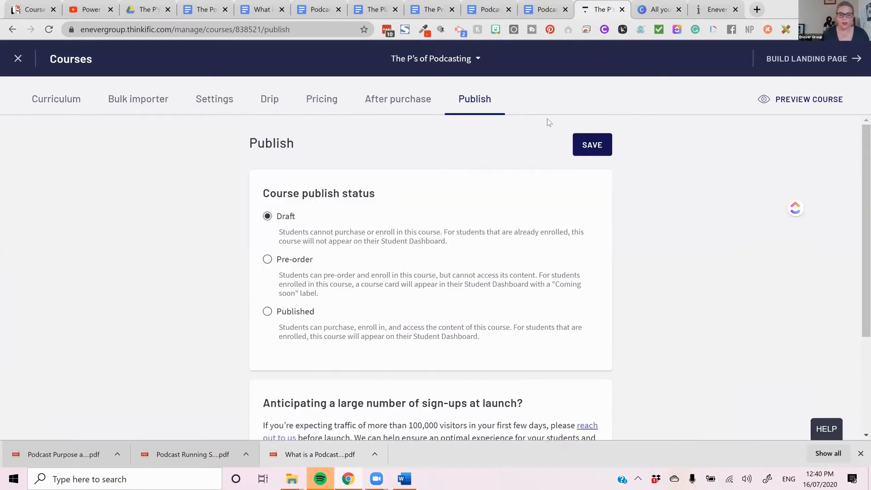
pyautogui.click(267, 265)
pyautogui.scroll(-3, 542, 294)
pyautogui.scroll(3, 542, 290)
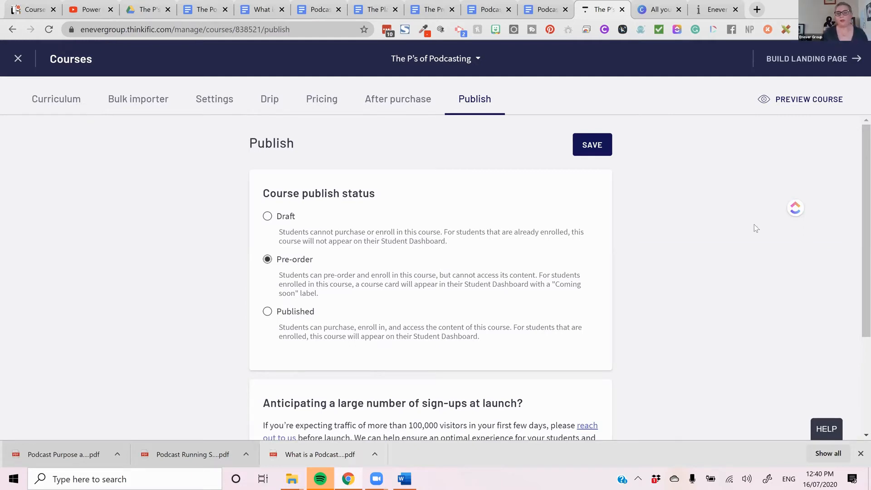
# - Open the course's landing page builder and look over the banner and curriculum in the page preview
pyautogui.click(812, 58)
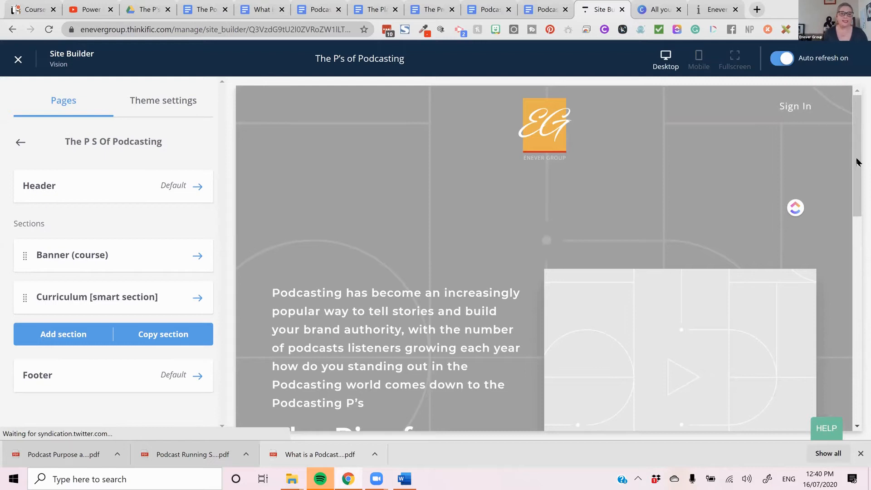
pyautogui.scroll(-6, 823, 247)
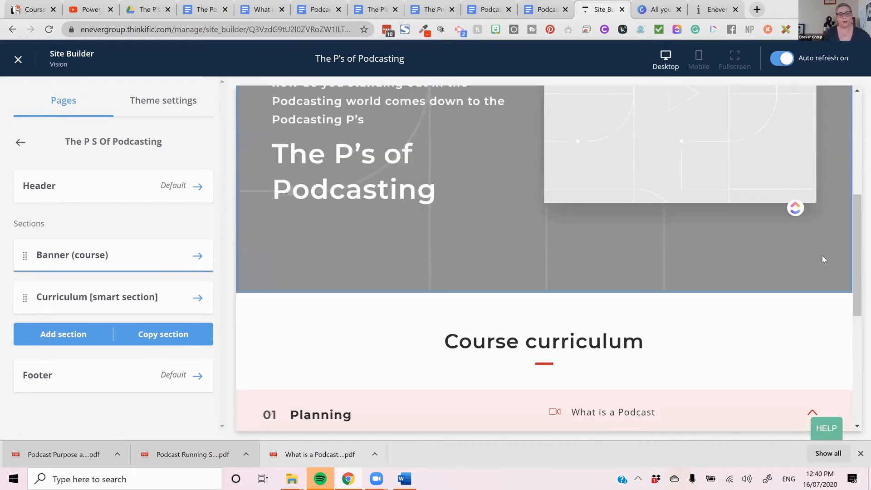
pyautogui.scroll(-2, 822, 255)
pyautogui.scroll(8, 822, 255)
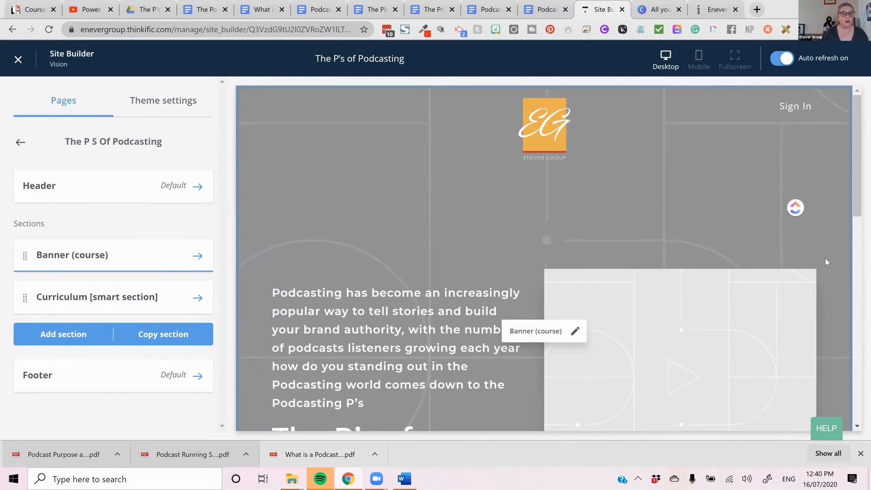
pyautogui.scroll(-3, 564, 198)
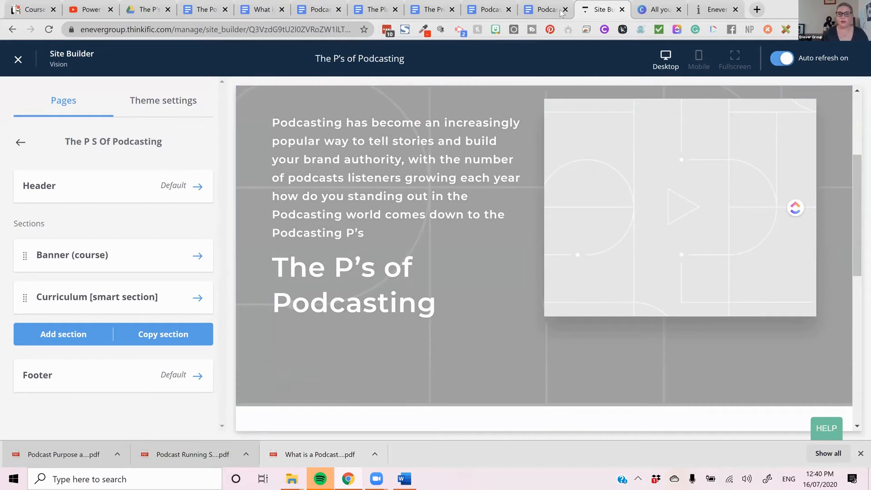
# - Return to the publish settings, set the course publish status to Pre-order and save it
pyautogui.click(18, 59)
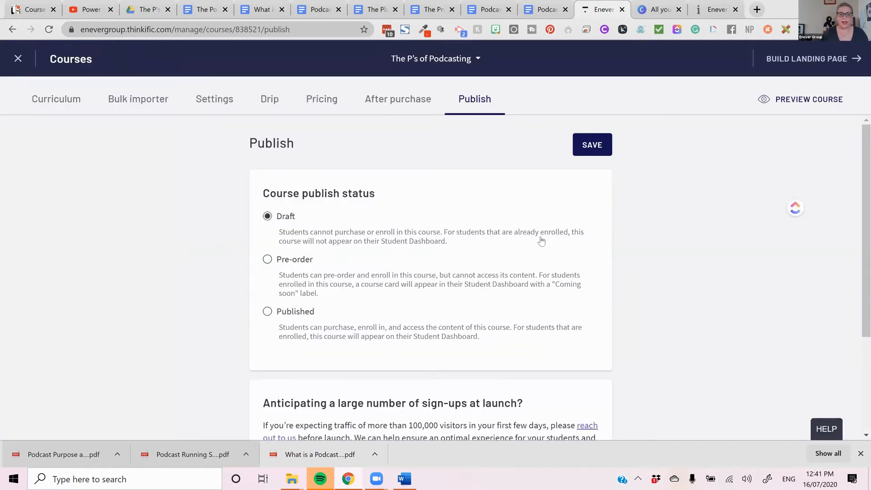
pyautogui.click(298, 265)
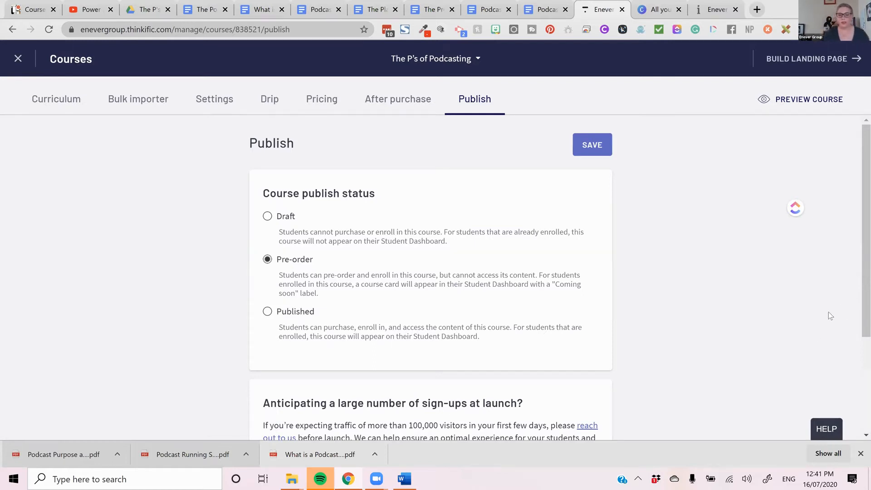
# - Reopen the landing page builder and check the banner's buy button and the course curriculum in the preview
pyautogui.click(773, 62)
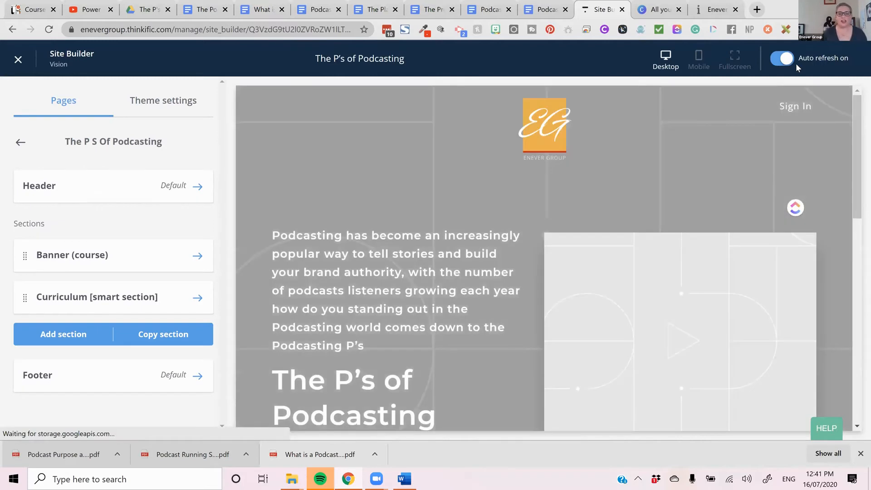
pyautogui.scroll(-5, 348, 222)
pyautogui.scroll(2, 347, 224)
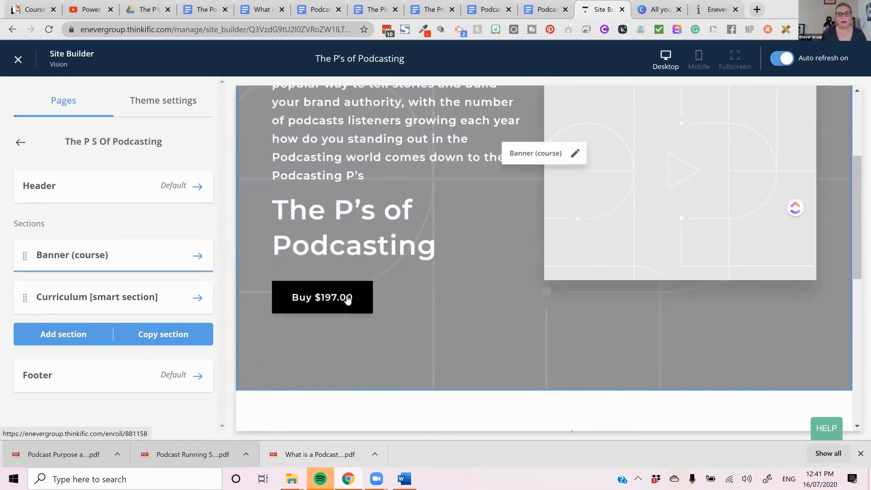
pyautogui.scroll(-2, 350, 301)
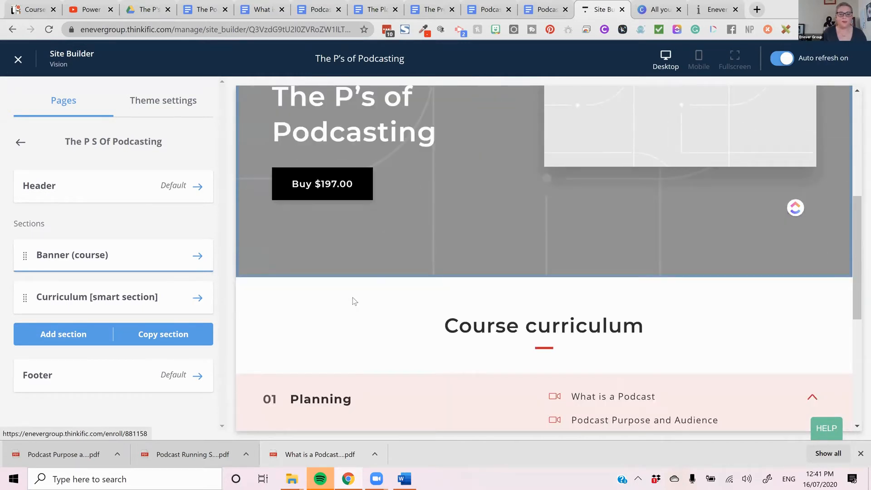
pyautogui.scroll(-4, 354, 301)
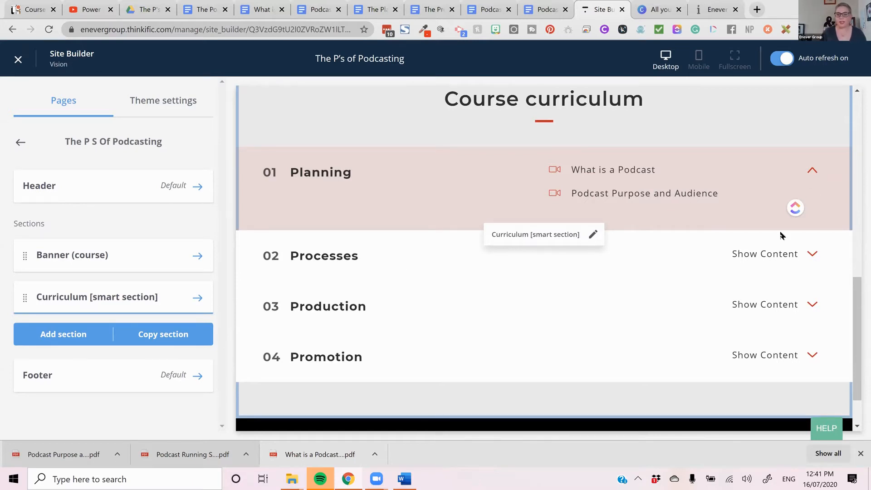
# - Expand the Processes, Production and Promotion chapters in the curriculum preview and examine the lessons listed
pyautogui.click(805, 256)
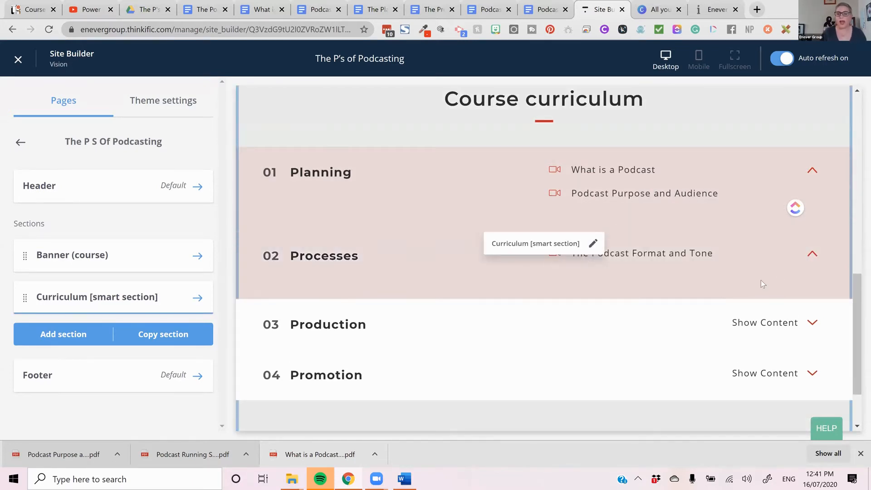
pyautogui.click(800, 326)
pyautogui.scroll(-1, 800, 327)
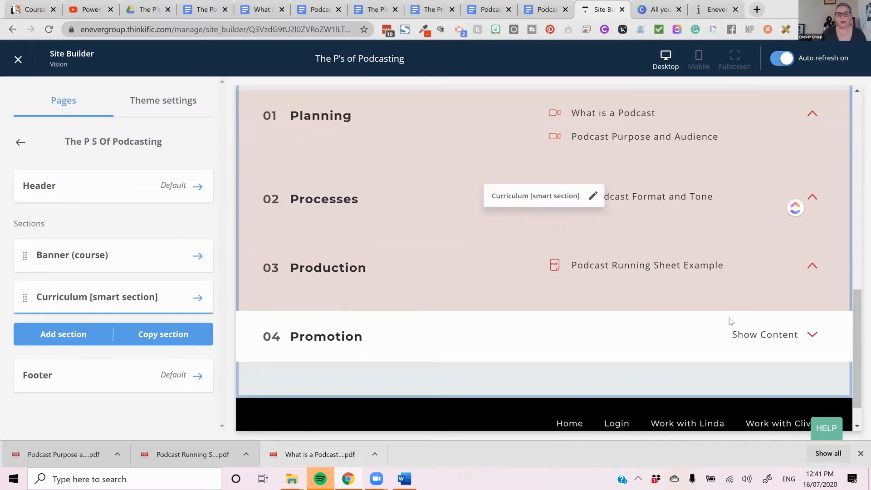
pyautogui.click(748, 335)
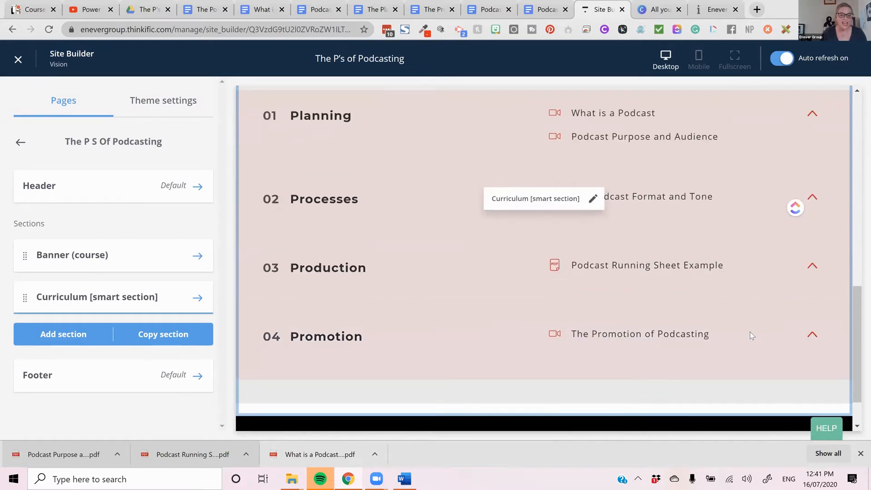
pyautogui.scroll(4, 750, 330)
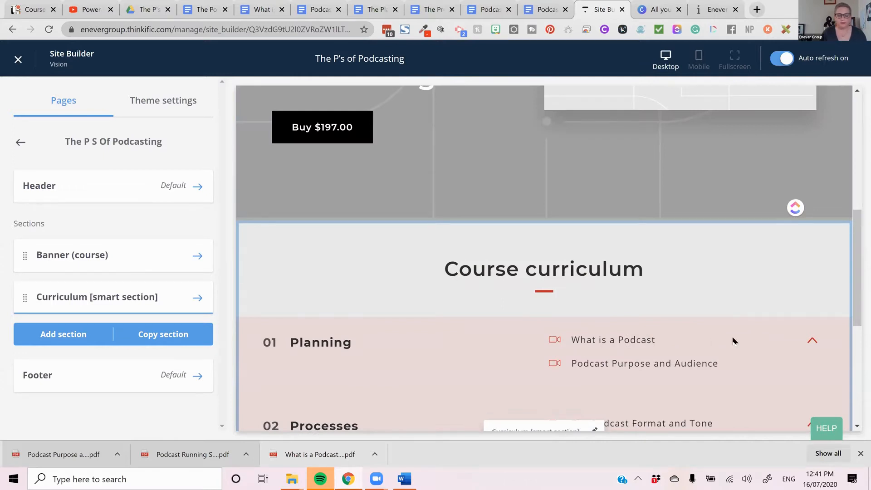
pyautogui.scroll(-3, 732, 340)
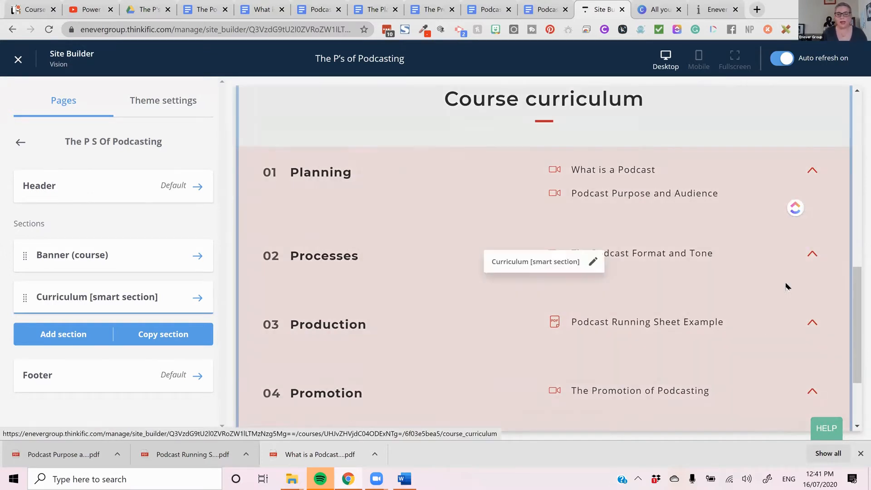
pyautogui.scroll(8, 732, 285)
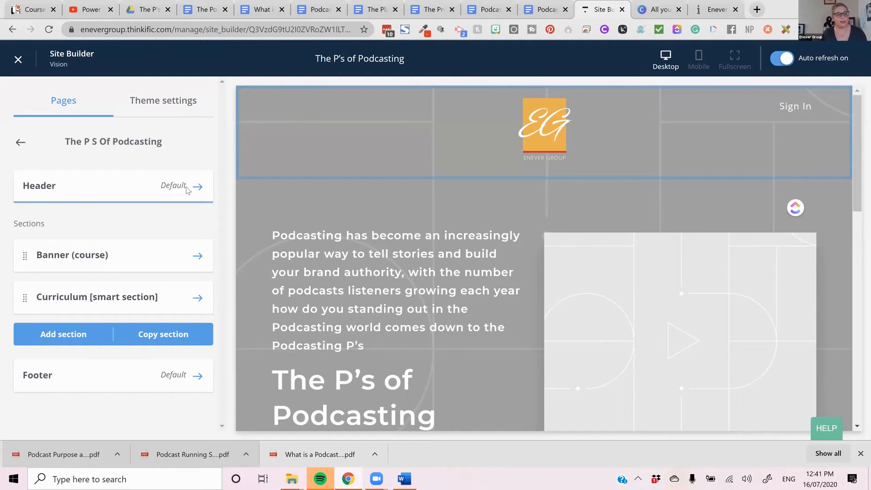
# - Open the Banner (course) section's settings and examine the banner's buy button in the preview
pyautogui.click(151, 251)
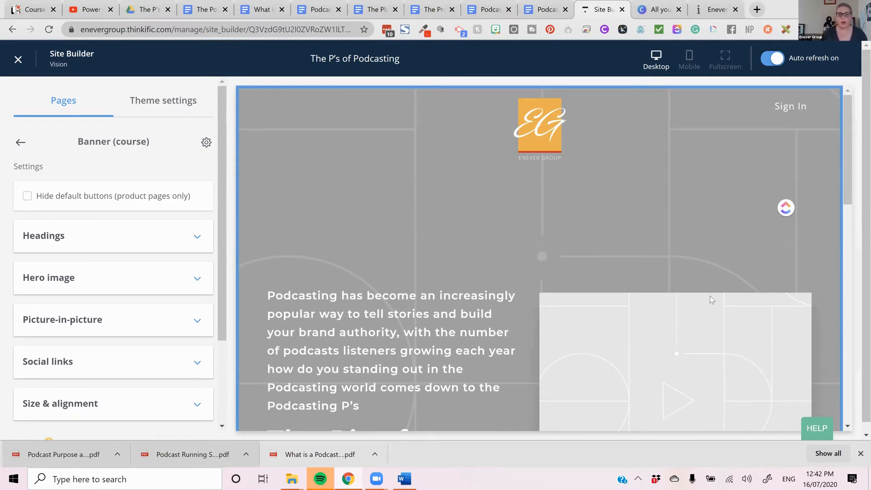
pyautogui.scroll(-4, 684, 345)
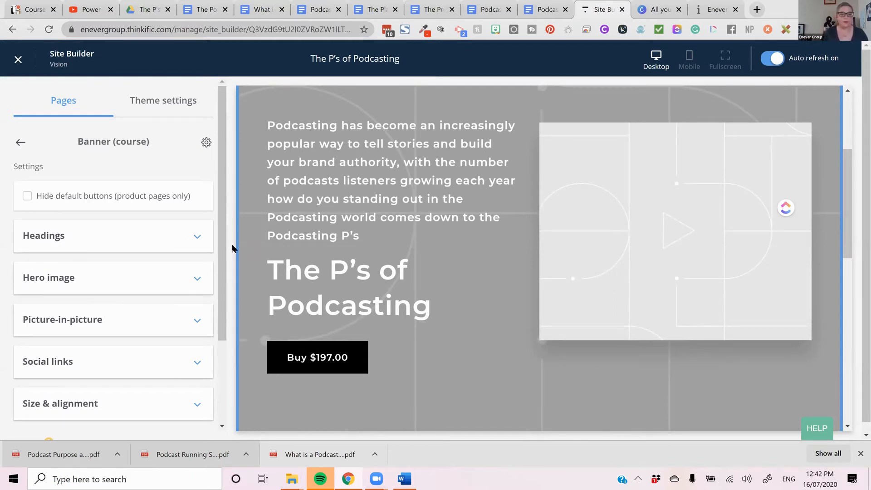
# - Try hiding the banner's default buttons, check the preview and turn the option off again
pyautogui.click(27, 197)
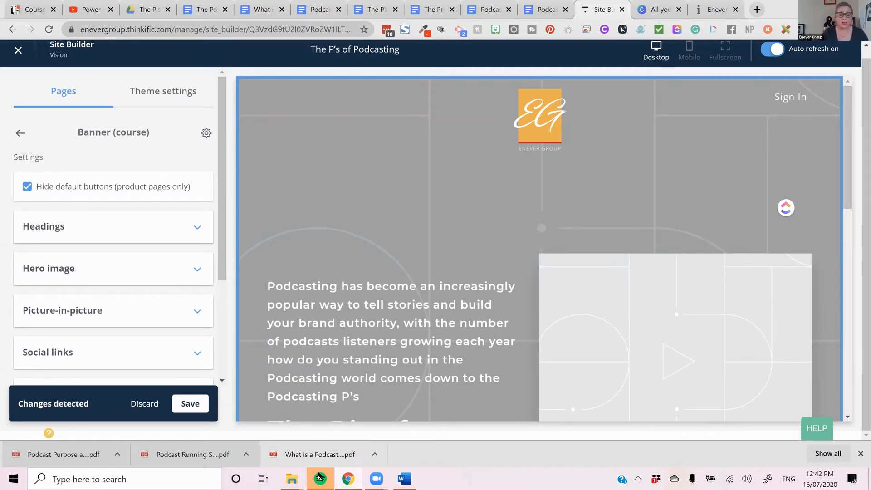
pyautogui.scroll(1, 196, 357)
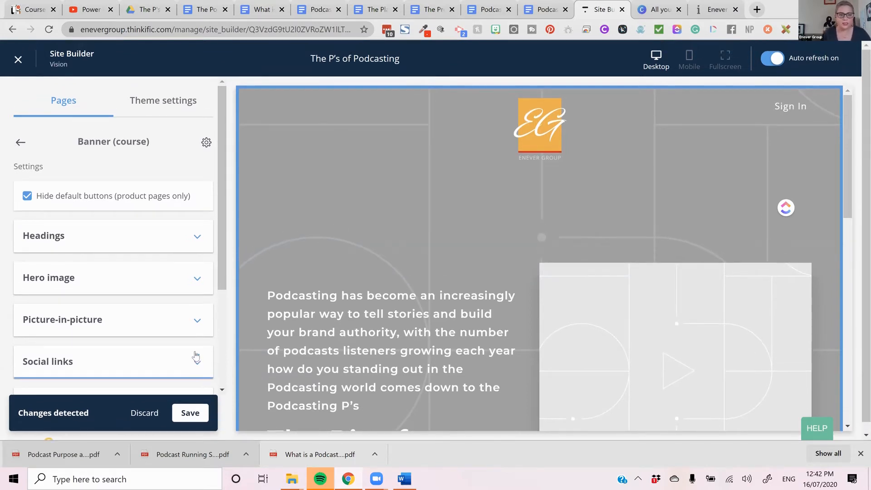
pyautogui.scroll(-4, 463, 210)
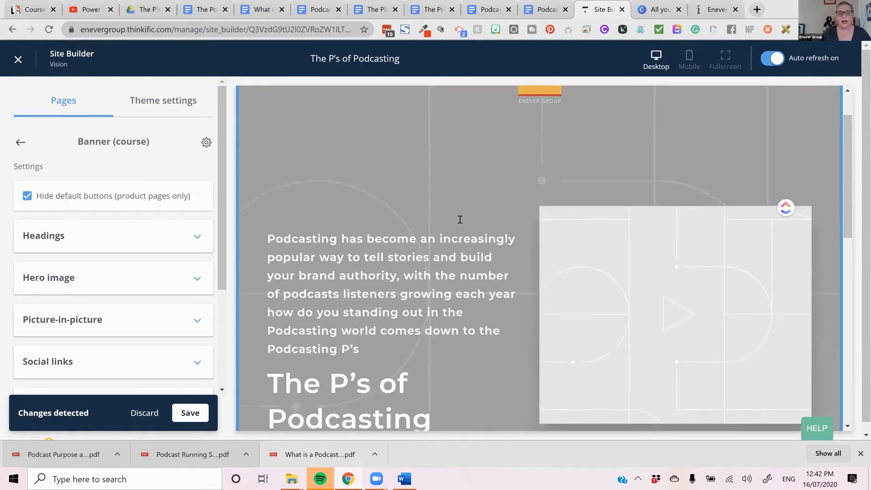
pyautogui.click(28, 199)
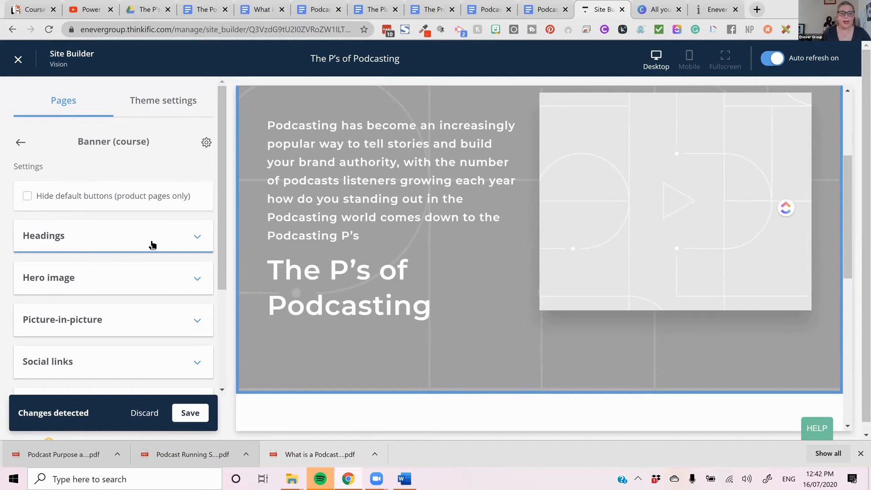
# - In the banner's heading settings, turn off automatically adding the course name and description
pyautogui.click(153, 245)
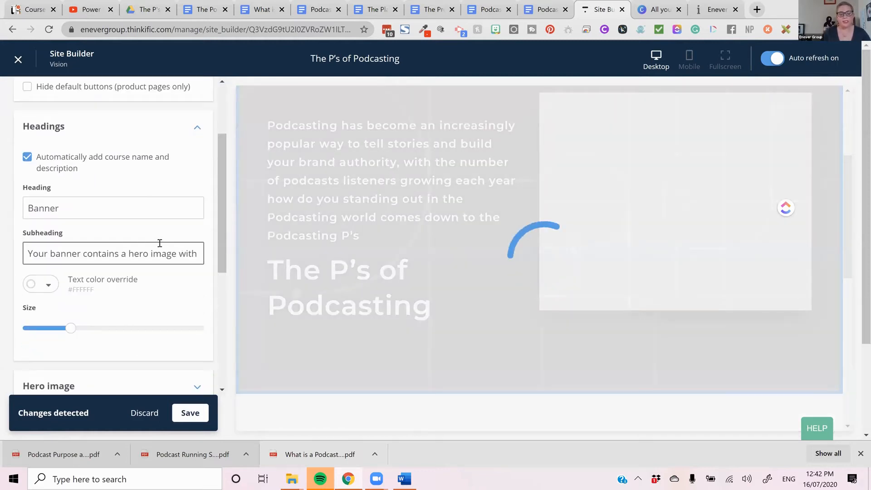
pyautogui.scroll(-4, 445, 303)
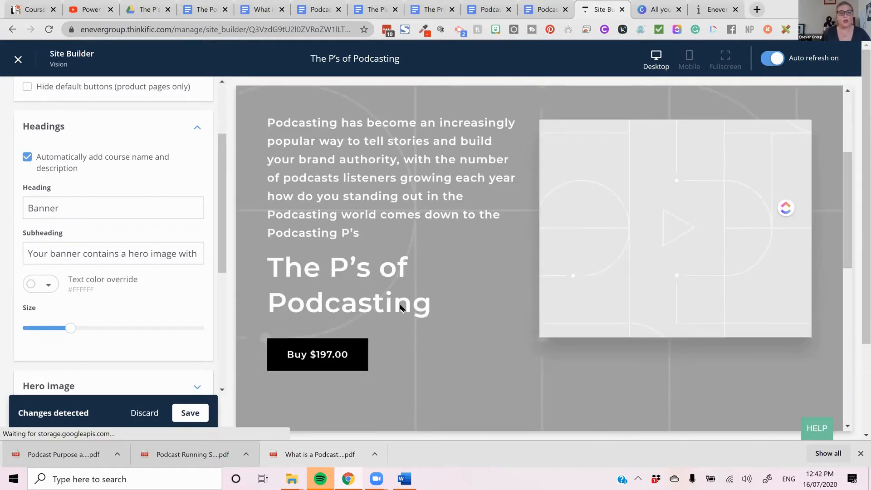
pyautogui.scroll(3, 146, 238)
pyautogui.click(27, 221)
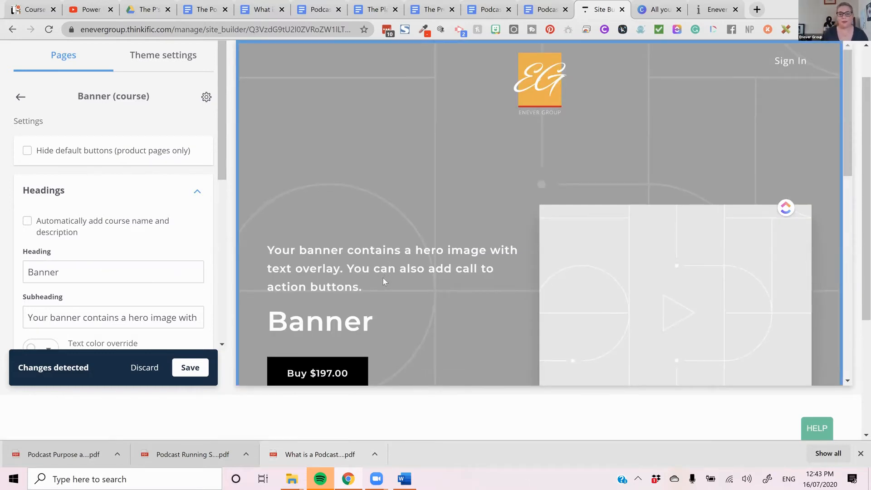
pyautogui.scroll(-2, 383, 277)
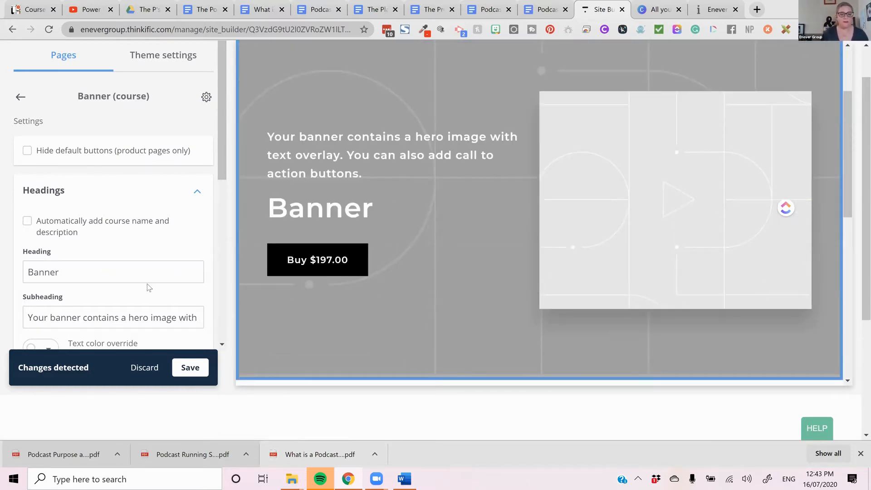
pyautogui.scroll(-1, 148, 287)
pyautogui.scroll(-2, 148, 287)
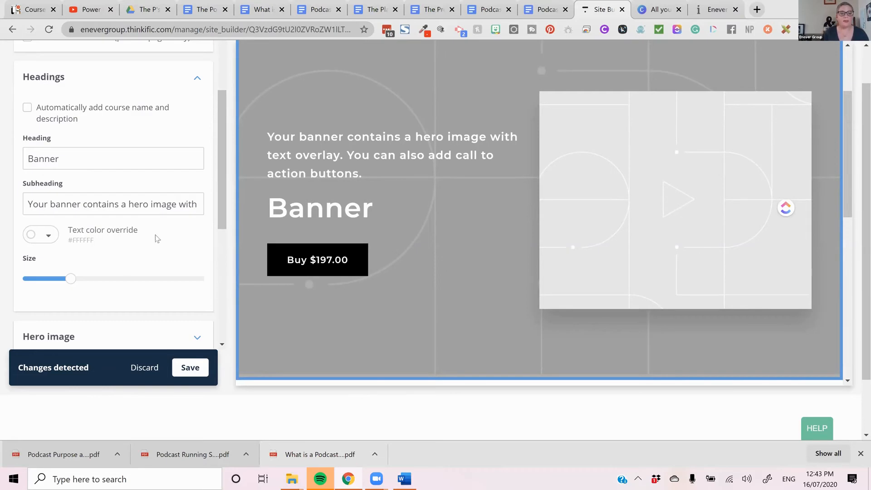
# - Switch to the course copy document in Google Docs and copy its title "The P's of Podcasting"
pyautogui.click(199, 10)
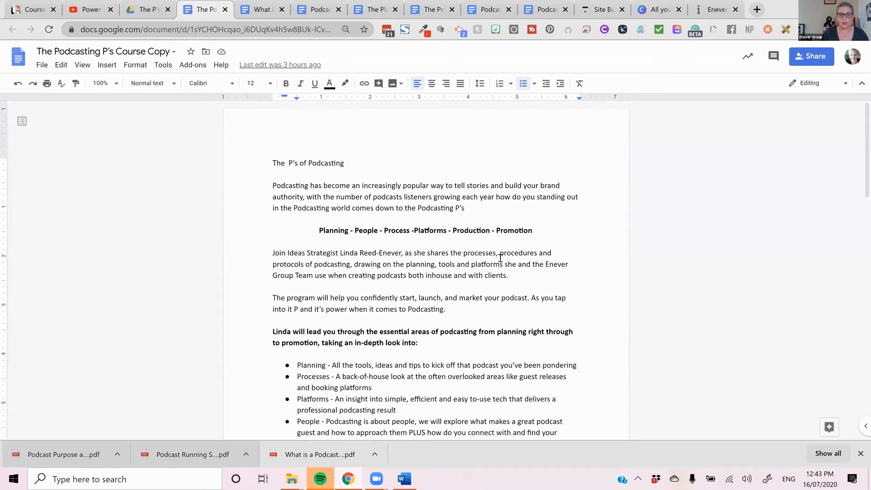
pyautogui.moveTo(348, 167); pyautogui.dragTo(268, 162)
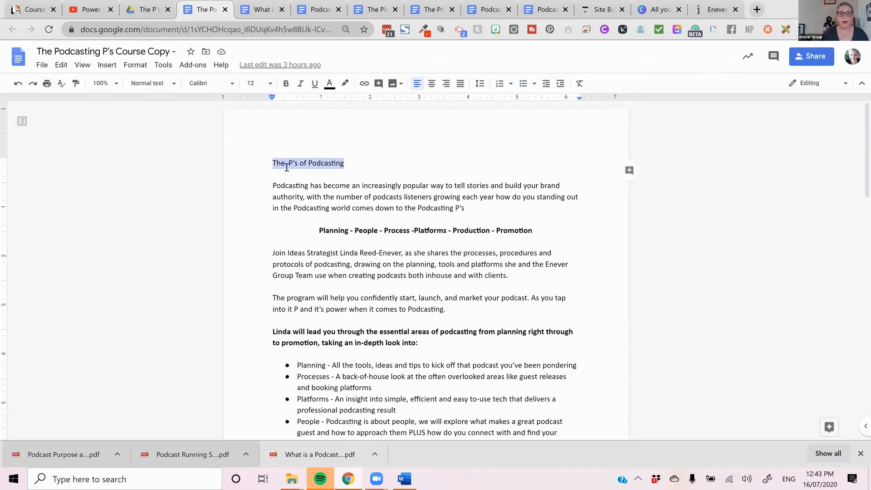
pyautogui.rightClick(287, 168)
pyautogui.click(337, 199)
# - Back in the Thinkific site builder, replace the banner heading with "The P's of Podcasting" and check the banner text in the preview
pyautogui.click(595, 9)
pyautogui.doubleClick(76, 164)
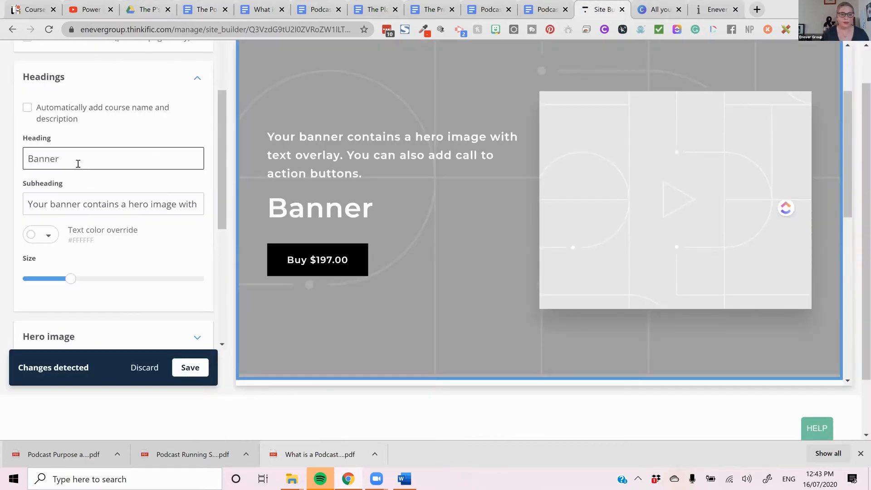
pyautogui.hotkey('ctrl', 'v')
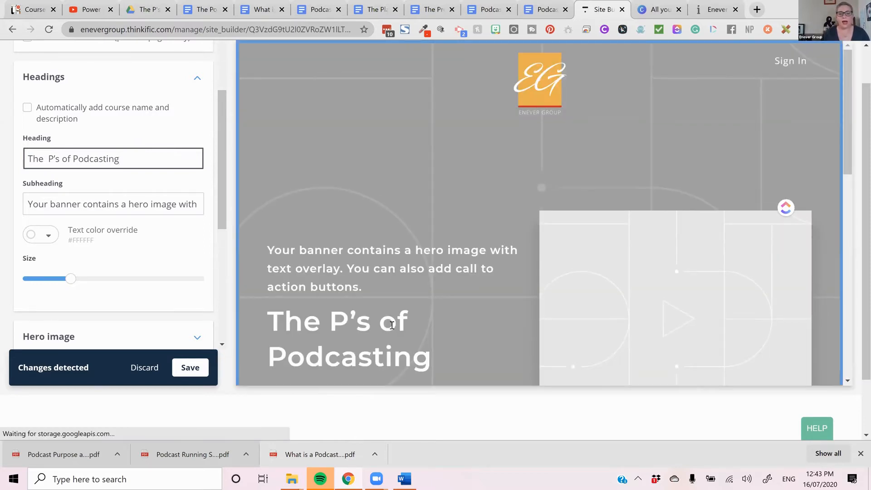
pyautogui.moveTo(453, 360); pyautogui.dragTo(243, 303)
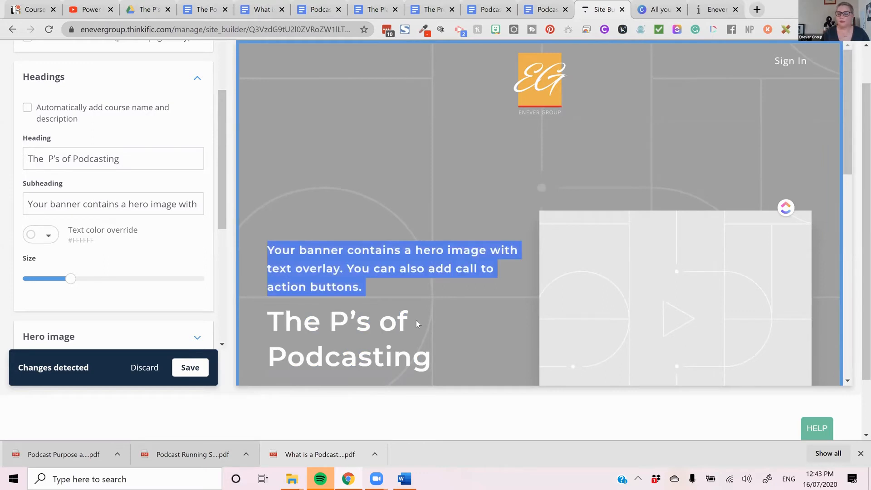
pyautogui.scroll(-3, 440, 256)
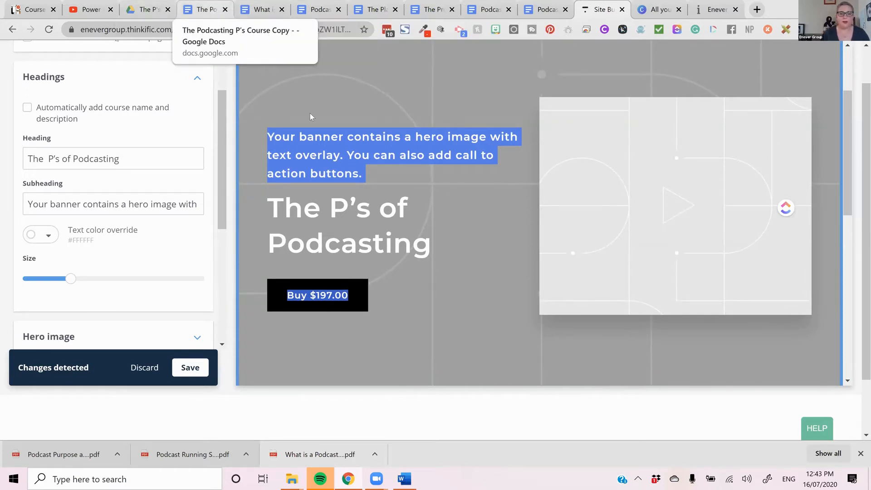
# - Switch to the course copy document in Google Docs and copy the paragraph that begins "Join Ideas Strategist"
pyautogui.click(204, 10)
pyautogui.scroll(-1, 430, 294)
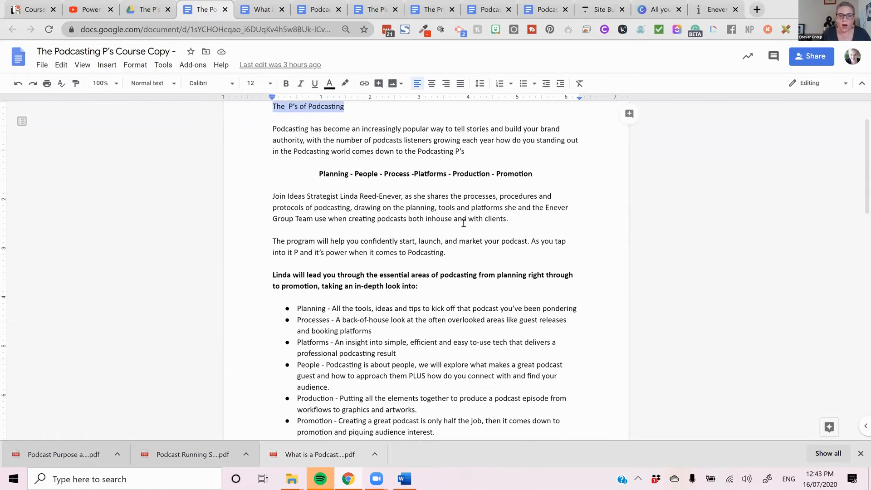
pyautogui.moveTo(536, 219); pyautogui.dragTo(276, 200)
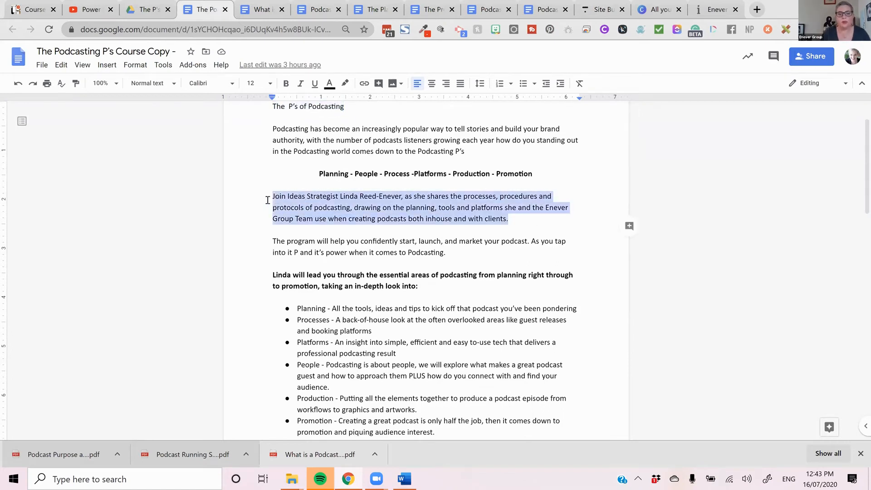
pyautogui.rightClick(327, 209)
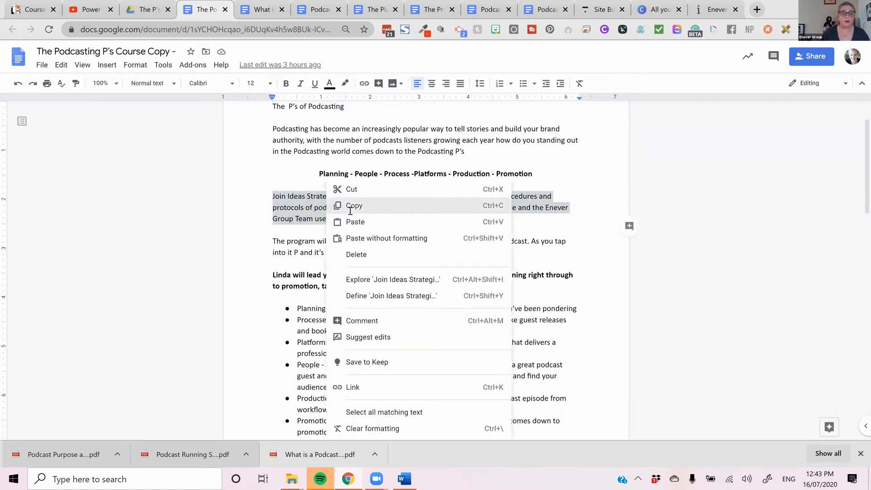
pyautogui.click(352, 205)
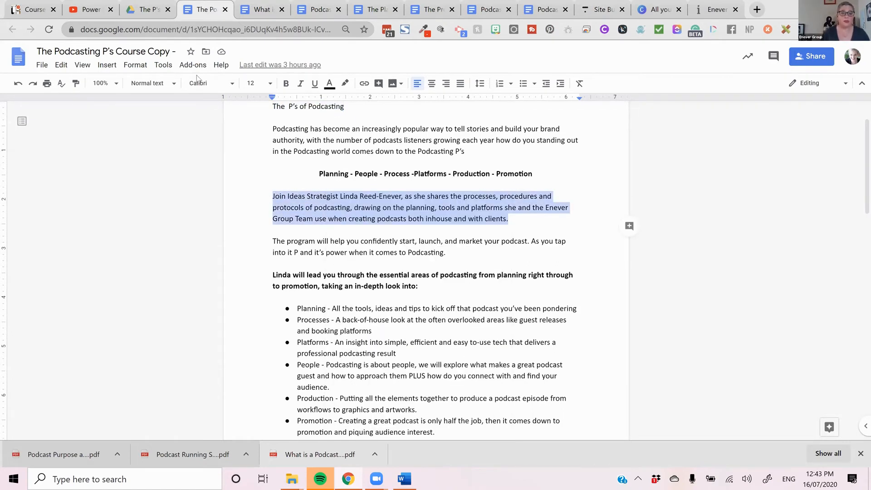
# - Back in the Thinkific site builder, replace the banner's subheading with the copied "Join Ideas Strategist" paragraph
pyautogui.click(610, 12)
pyautogui.click(39, 202)
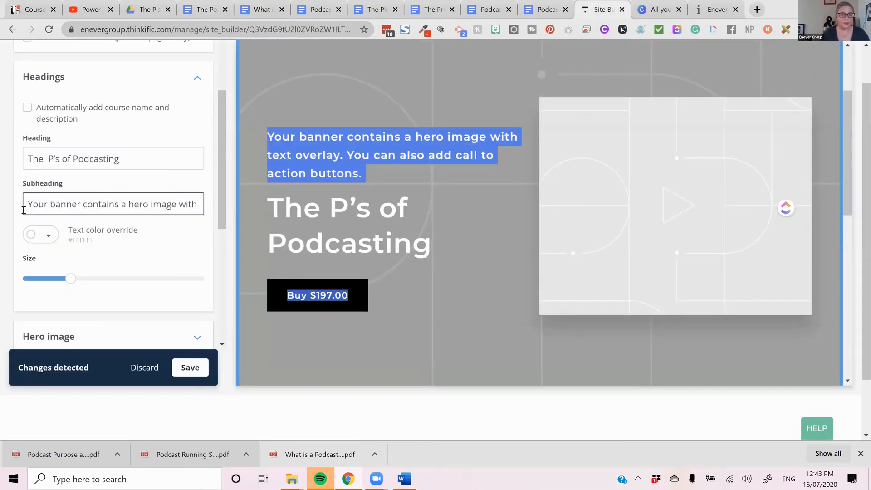
pyautogui.hotkey('ctrl', 'a')
pyautogui.hotkey('ctrl', 'v')
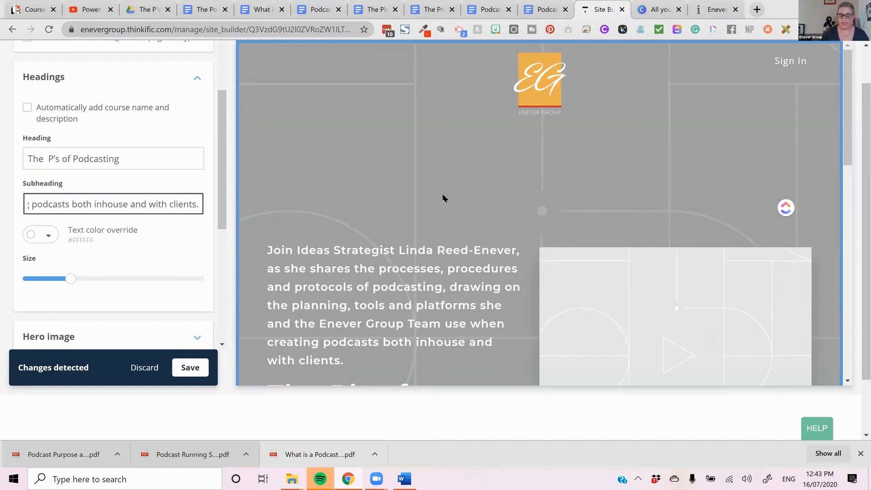
# - Try the subheading without its final full stop, check the banner text in the preview and put the full stop back
pyautogui.press('BackSpace')
pyautogui.scroll(-2, 453, 192)
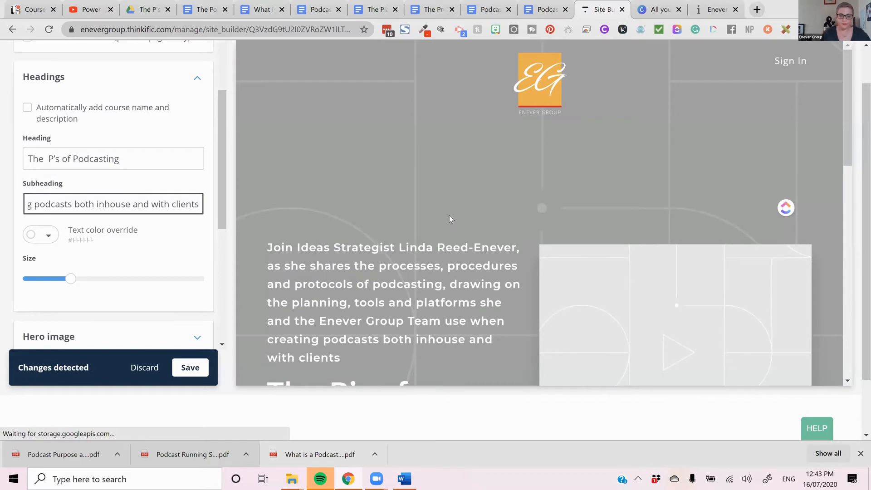
pyautogui.scroll(-3, 153, 207)
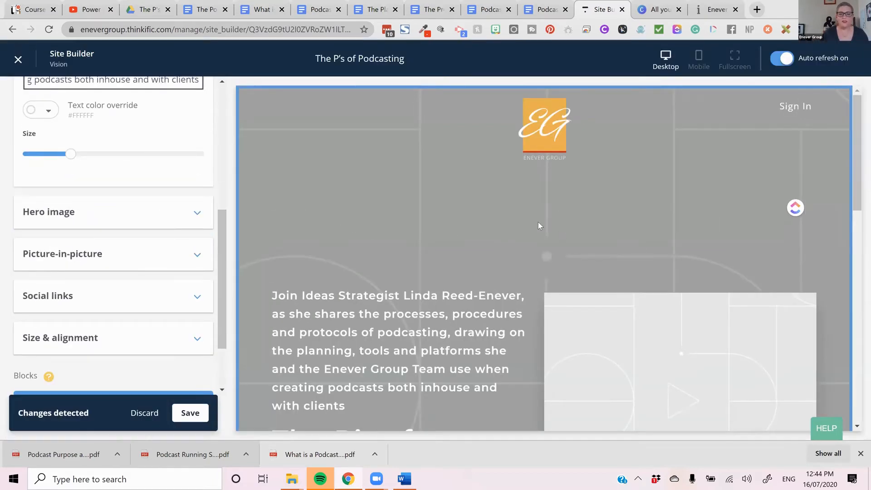
pyautogui.scroll(-3, 538, 224)
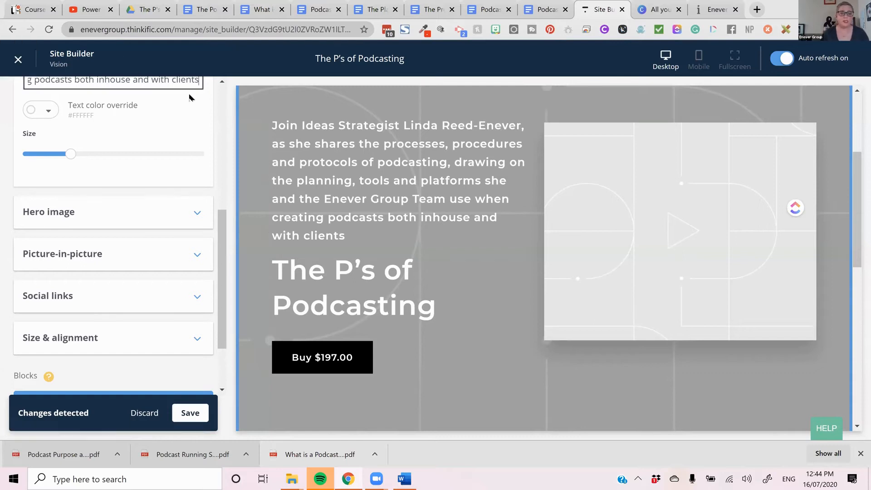
pyautogui.write('.')
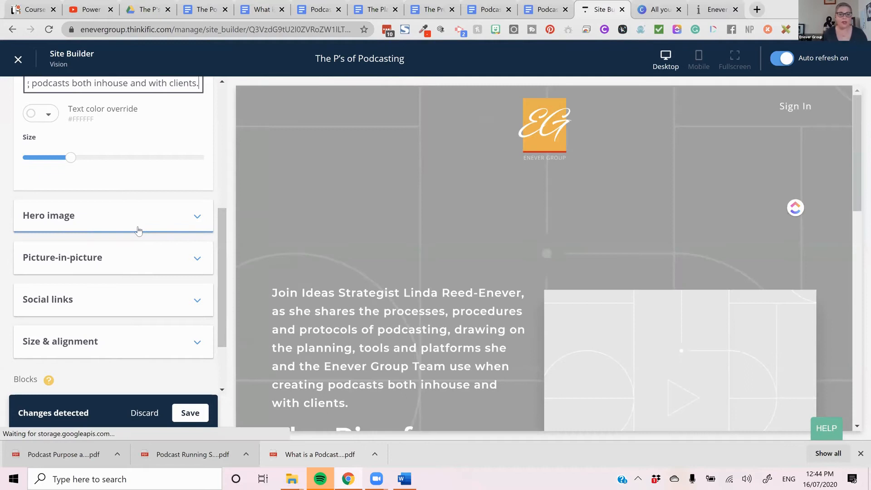
# - Start uploading a new hero image for the banner and open the "Hero Images for Podcasting Ps" folder in Downloads
pyautogui.click(138, 230)
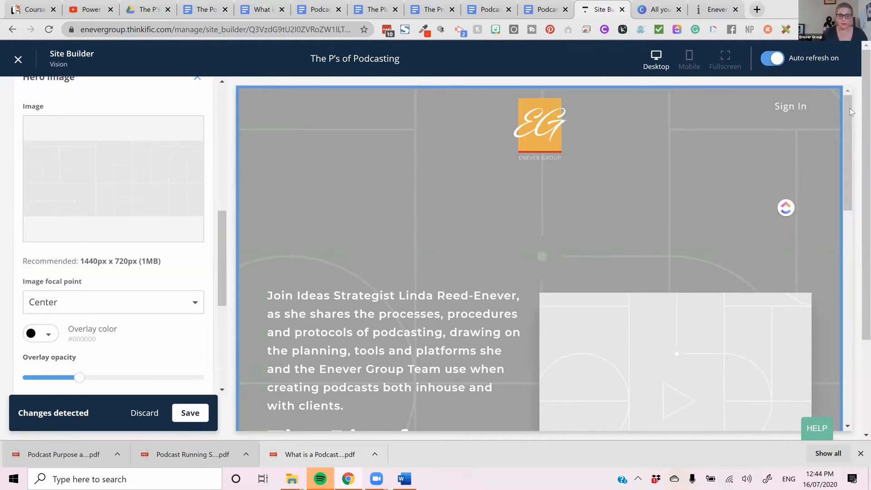
pyautogui.click(105, 170)
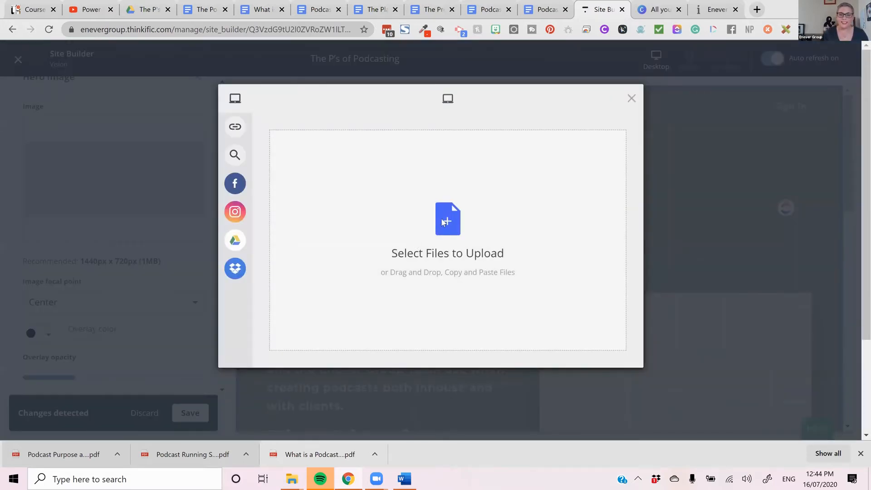
pyautogui.click(498, 246)
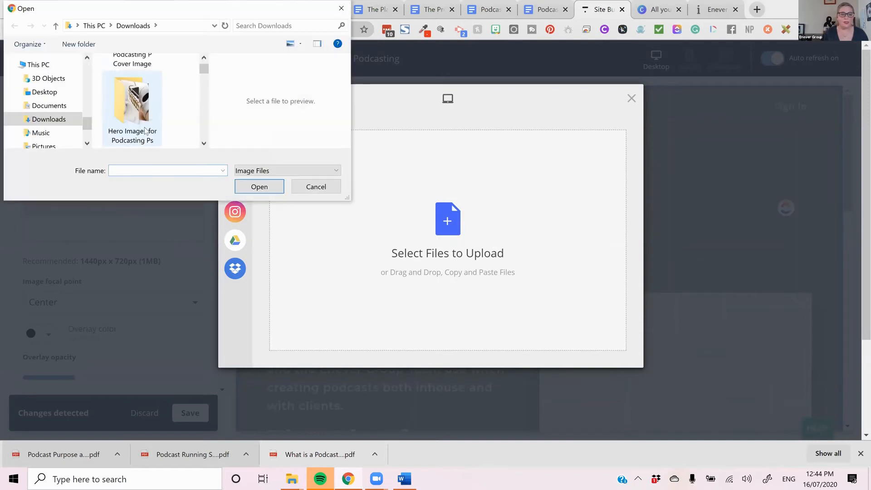
pyautogui.scroll(-1, 145, 131)
pyautogui.scroll(2, 144, 129)
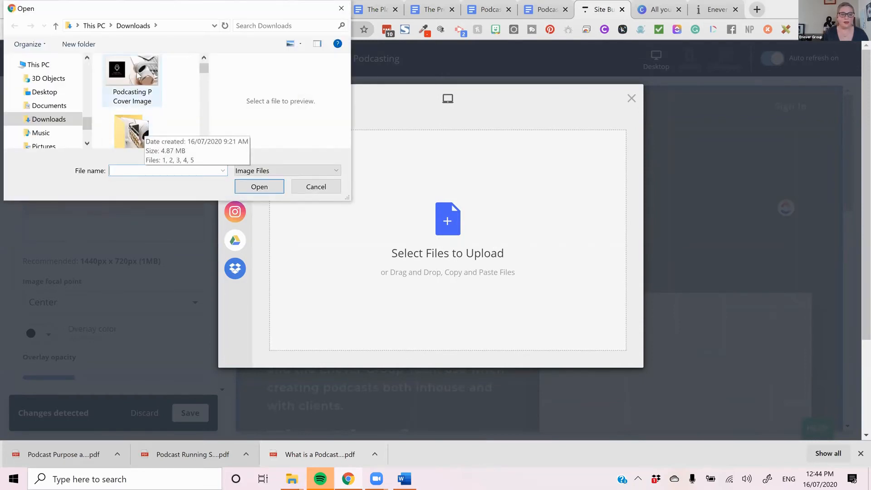
pyautogui.scroll(-1, 138, 89)
pyautogui.doubleClick(145, 92)
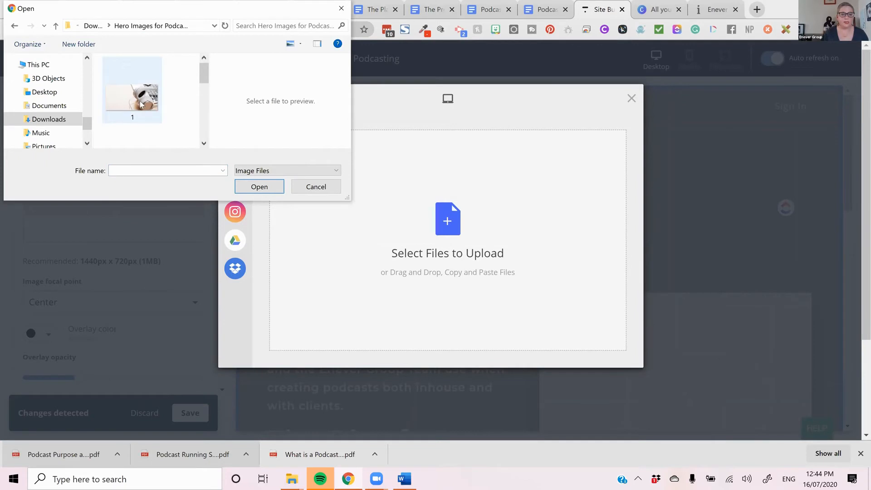
# - Upload the picture of white headphones beside a notebook and phone as the banner's hero image
pyautogui.scroll(-1, 140, 118)
pyautogui.scroll(-1, 141, 122)
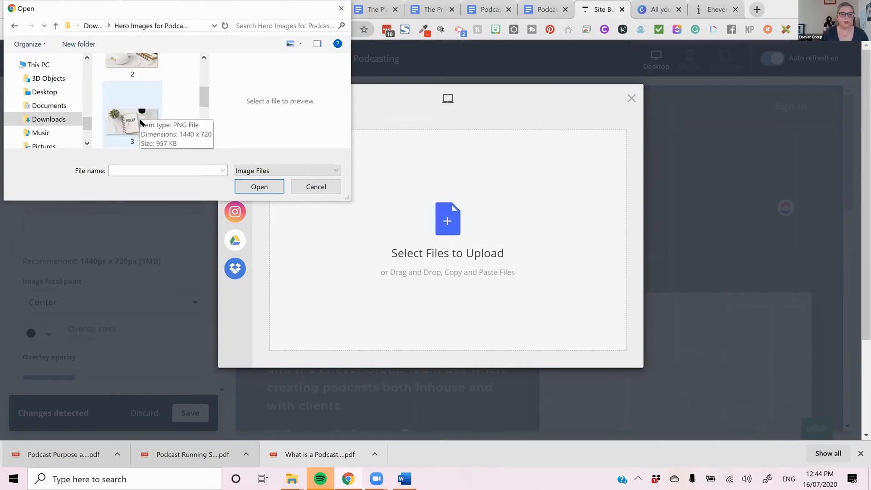
pyautogui.scroll(-1, 141, 122)
pyautogui.doubleClick(134, 88)
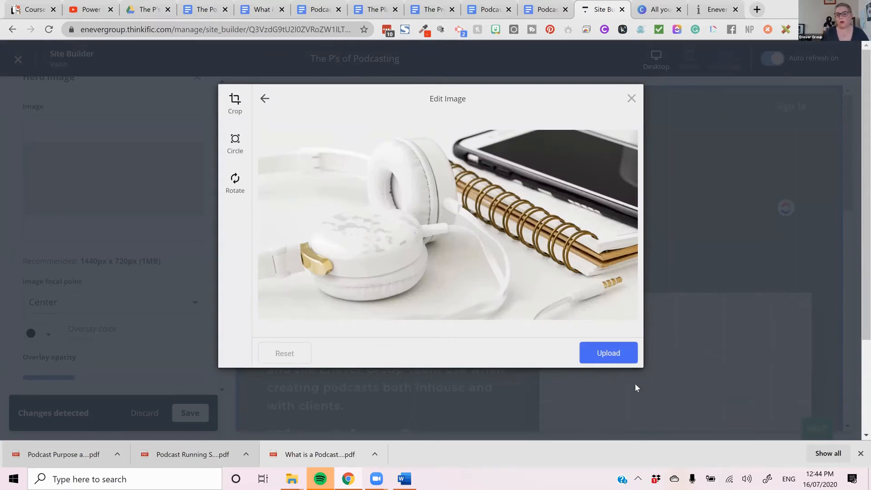
pyautogui.click(611, 353)
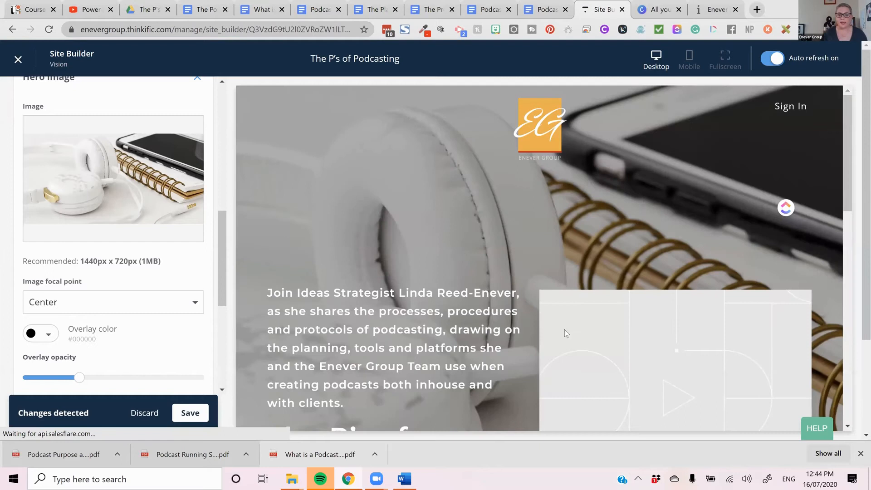
# - Check the new hero image in the preview and slightly increase its overlay opacity
pyautogui.scroll(-1, 636, 277)
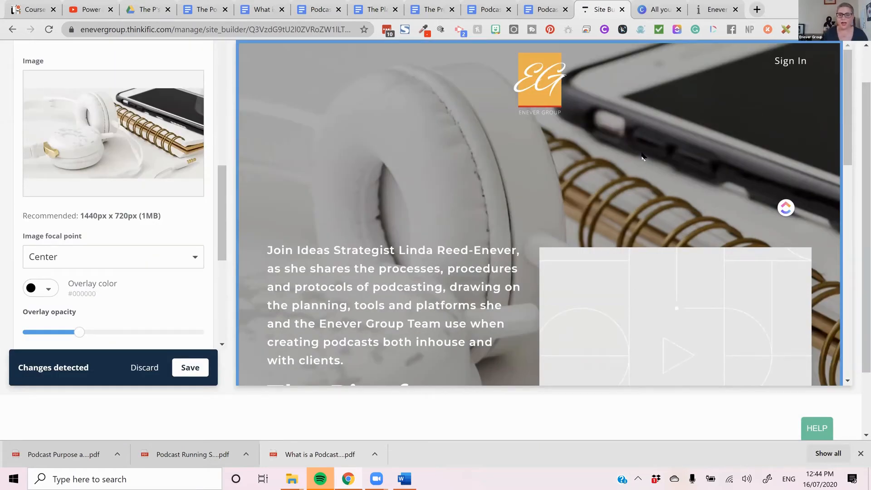
pyautogui.scroll(-5, 642, 157)
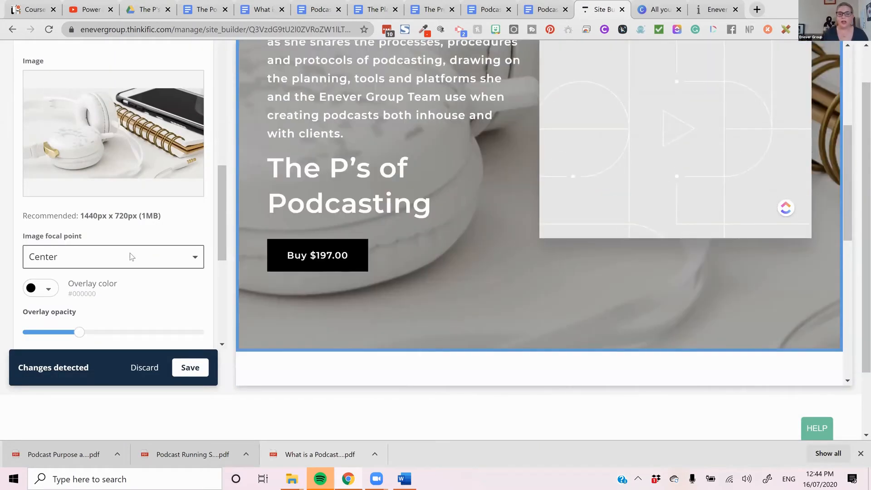
pyautogui.scroll(1, 132, 254)
pyautogui.scroll(1, 141, 255)
pyautogui.scroll(-2, 139, 281)
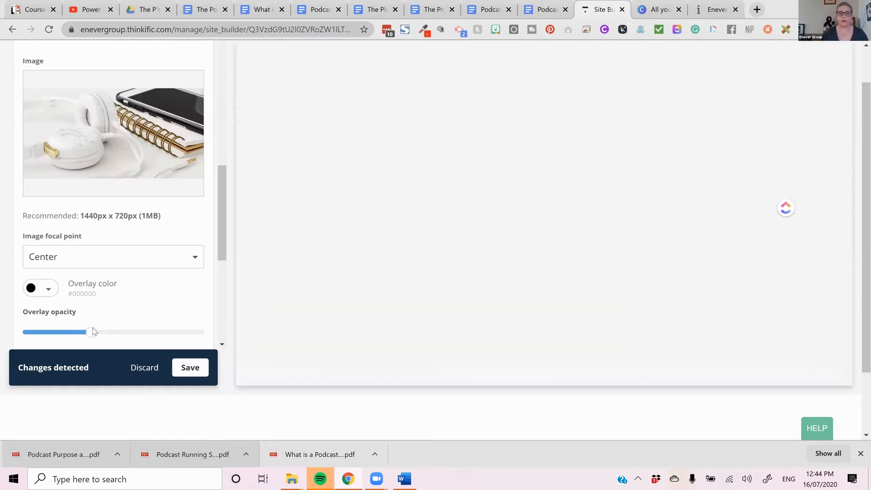
pyautogui.scroll(-5, 646, 186)
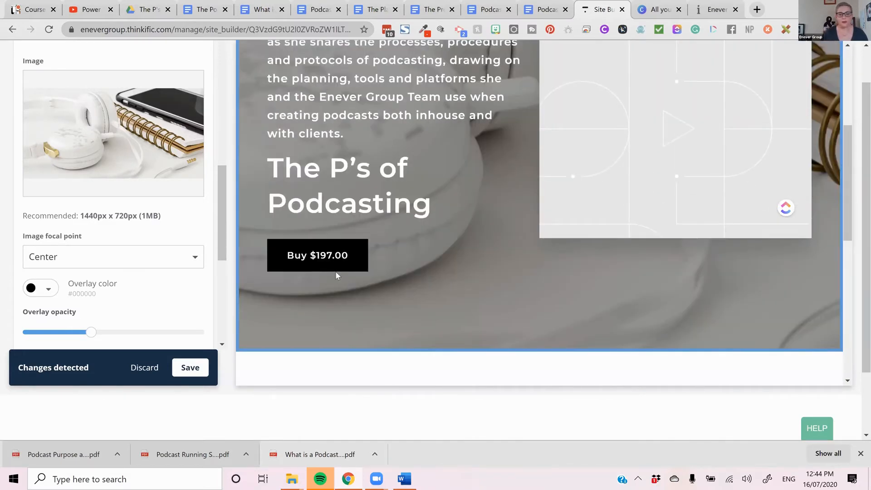
# - In the banner's picture-in-picture settings, choose to use a video from YouTube
pyautogui.scroll(-4, 173, 266)
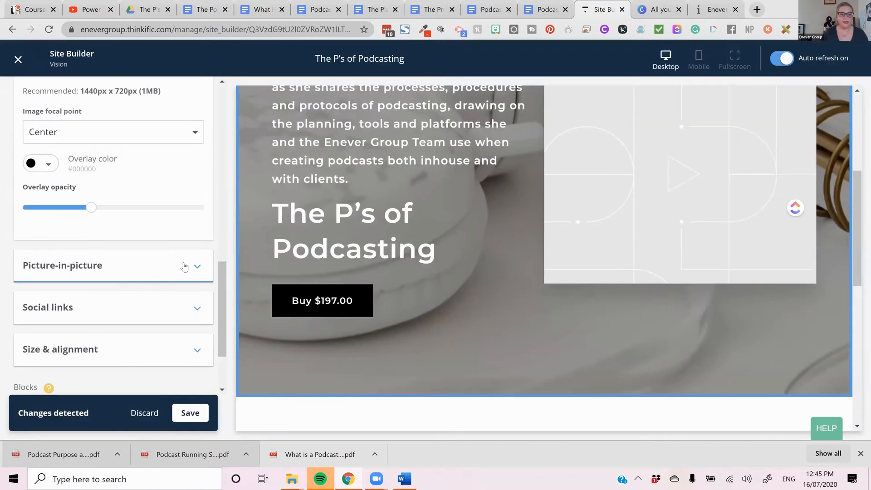
pyautogui.click(184, 270)
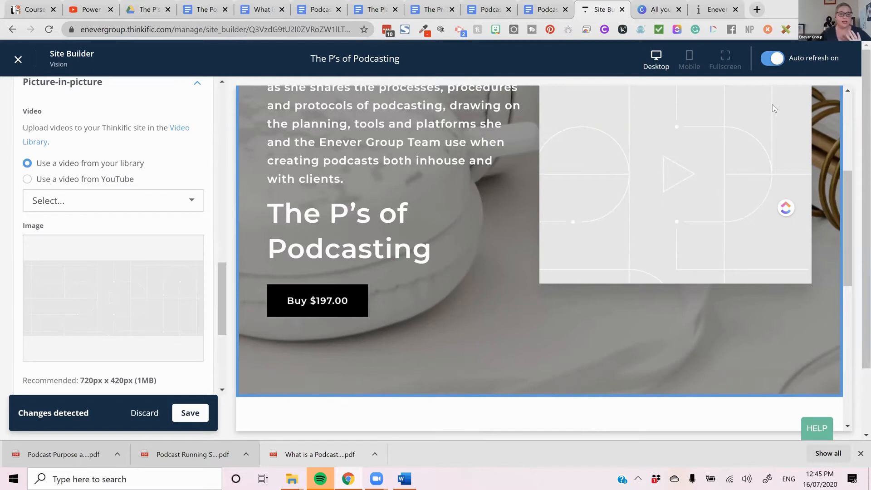
pyautogui.click(101, 181)
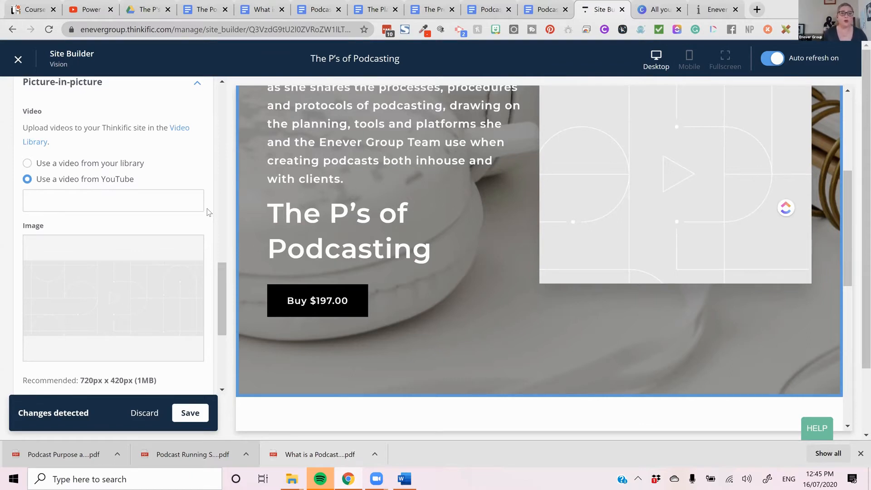
# - Switch to YouTube and copy the web address of "Power Up Your Podcast with the P's of Podcasting"
pyautogui.click(95, 10)
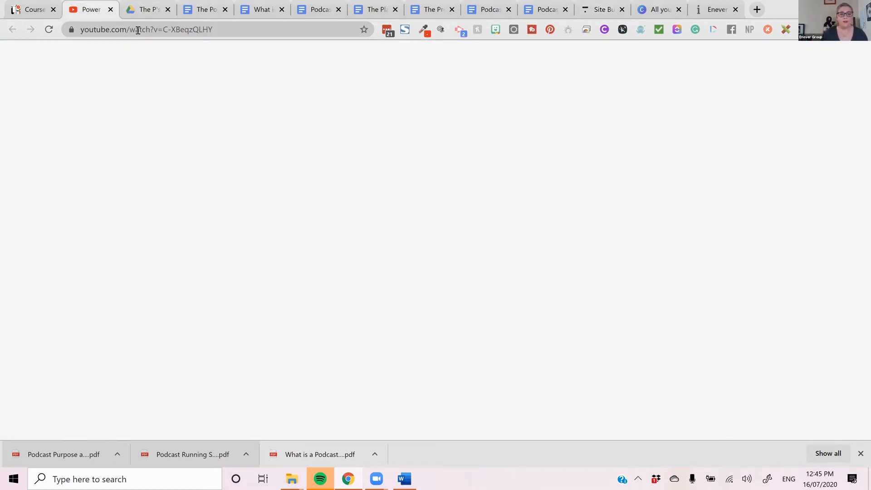
pyautogui.click(138, 30)
pyautogui.rightClick(138, 32)
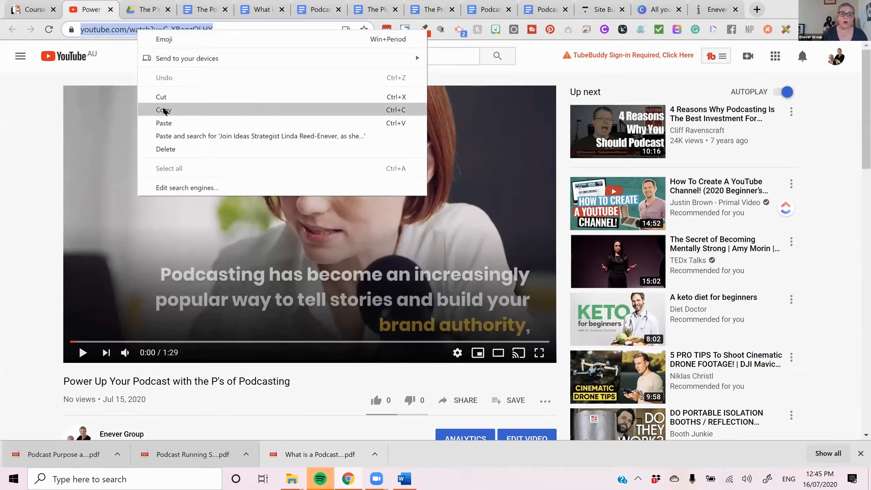
pyautogui.click(163, 111)
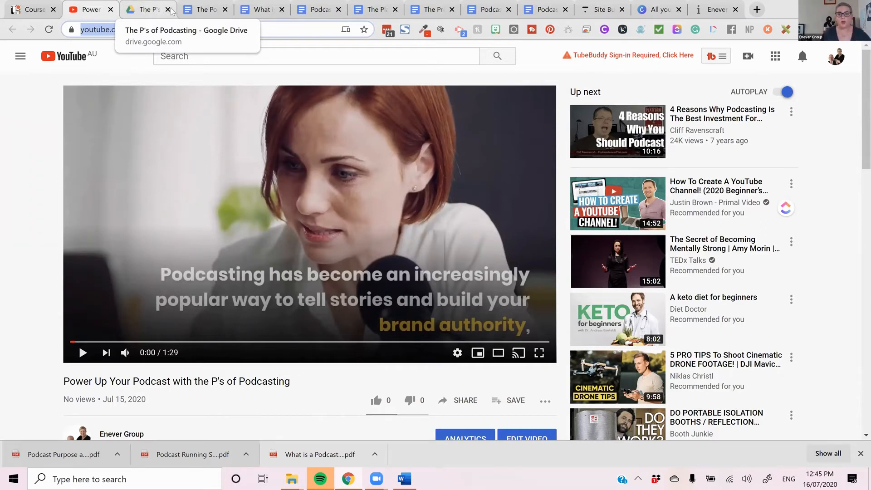
# - Return to the Thinkific site builder, paste the YouTube link as the picture-in-picture video and check the banner preview
pyautogui.click(715, 10)
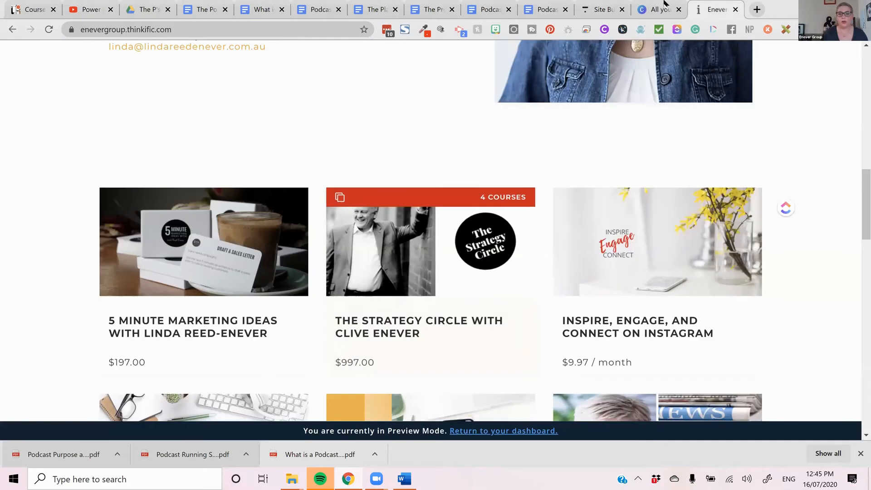
pyautogui.click(626, 15)
pyautogui.click(151, 205)
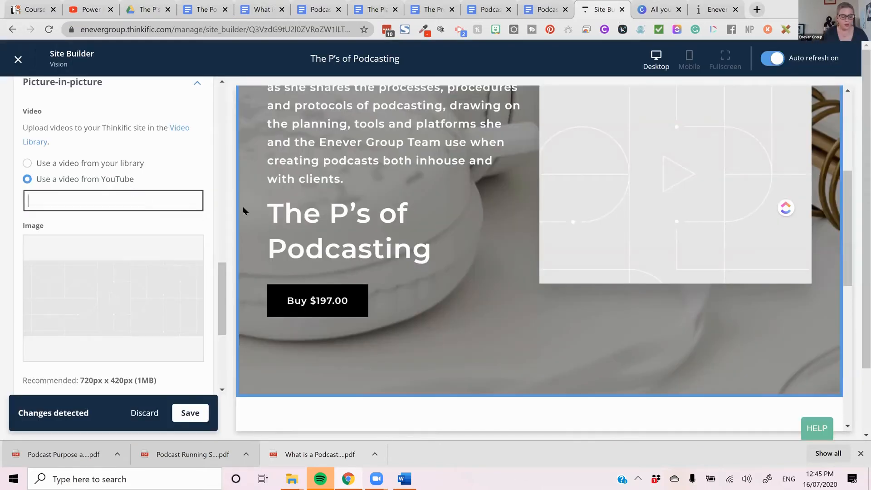
pyautogui.hotkey('ctrl', 'v')
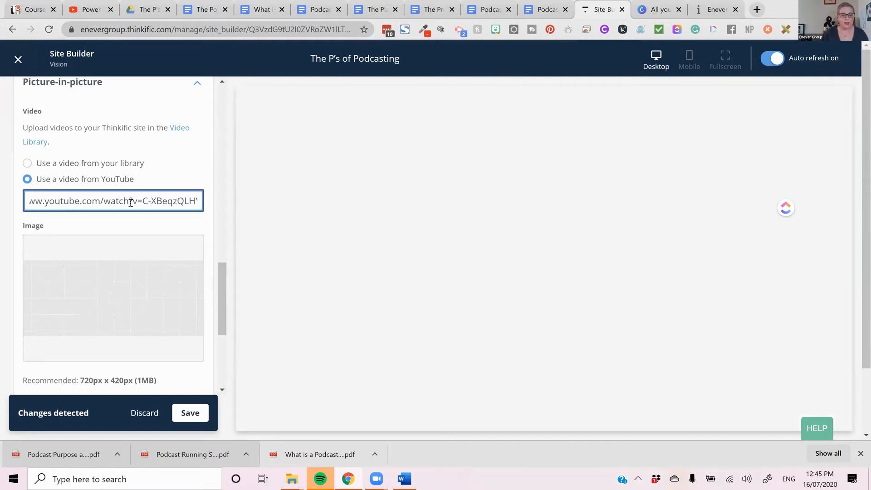
pyautogui.scroll(-1, 686, 241)
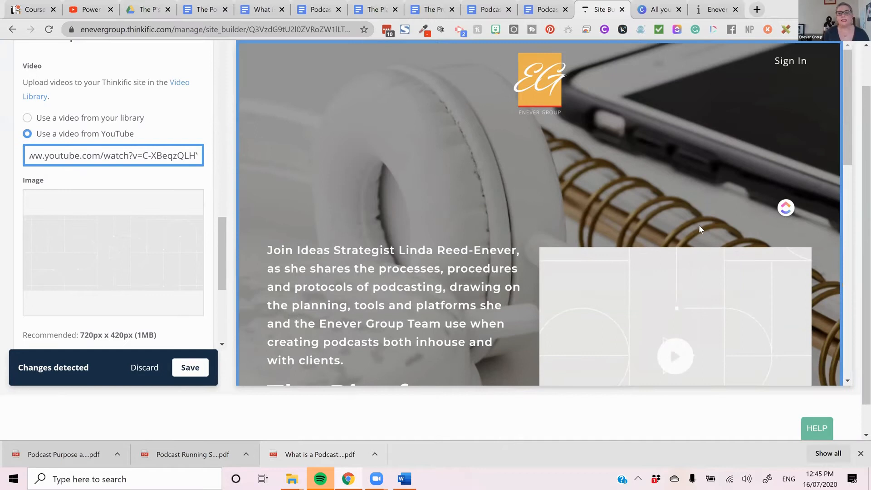
pyautogui.scroll(-3, 700, 202)
# - Upload "Podcasting P Cover Image" from the Downloads folder as the banner's picture-in-picture image and check it in the preview
pyautogui.moveTo(142, 252)
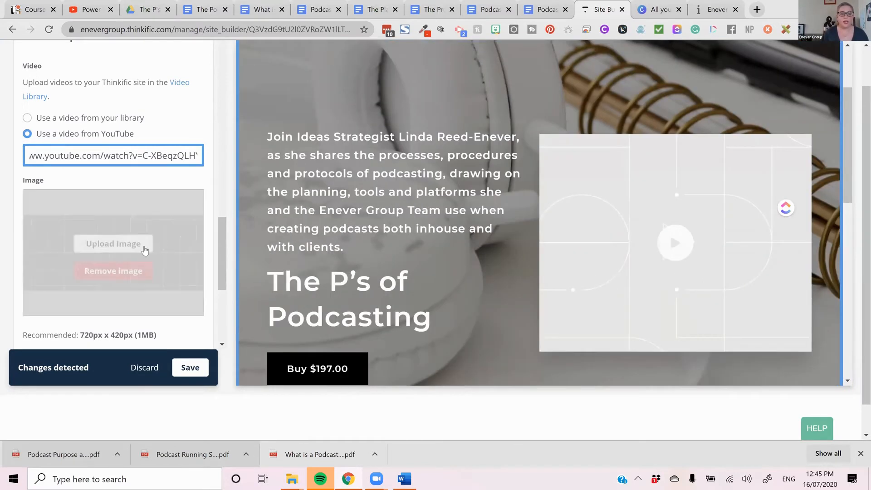
pyautogui.click(141, 249)
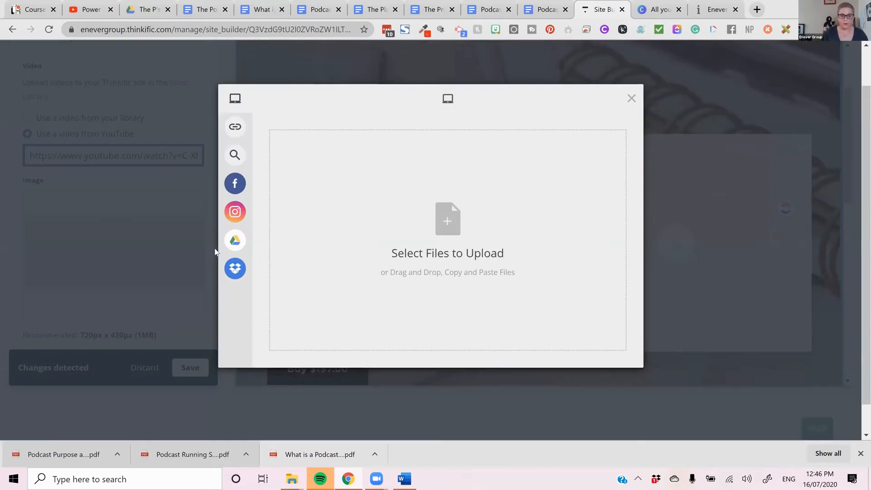
pyautogui.click(453, 251)
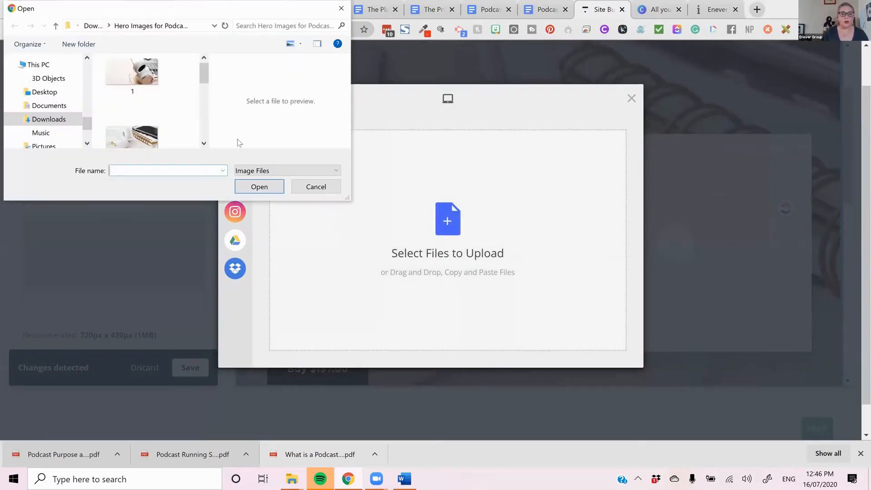
pyautogui.scroll(-2, 175, 110)
pyautogui.scroll(2, 170, 104)
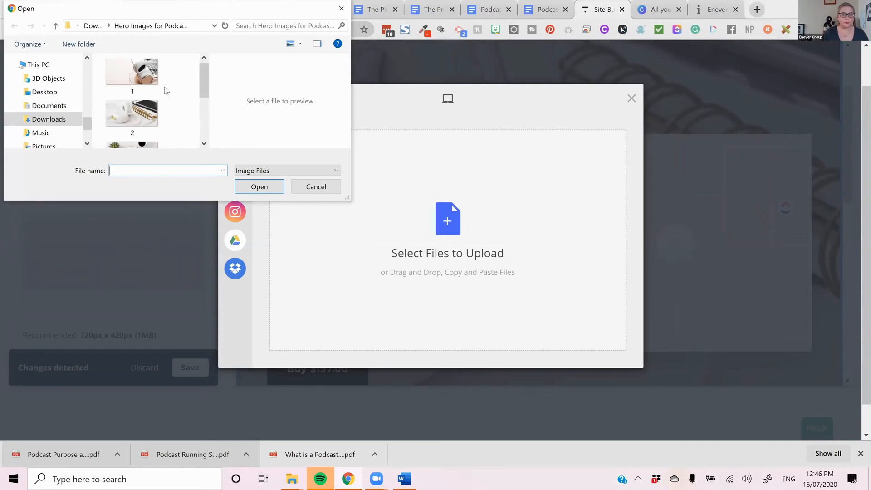
pyautogui.click(93, 26)
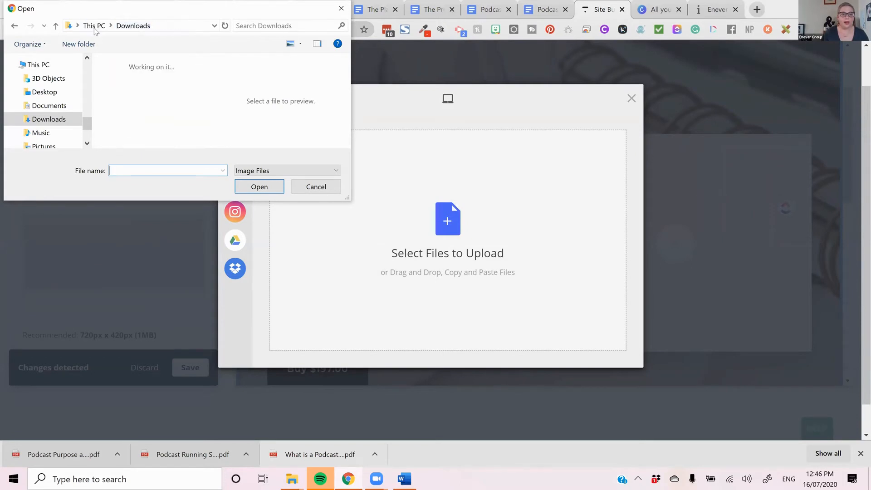
pyautogui.doubleClick(136, 97)
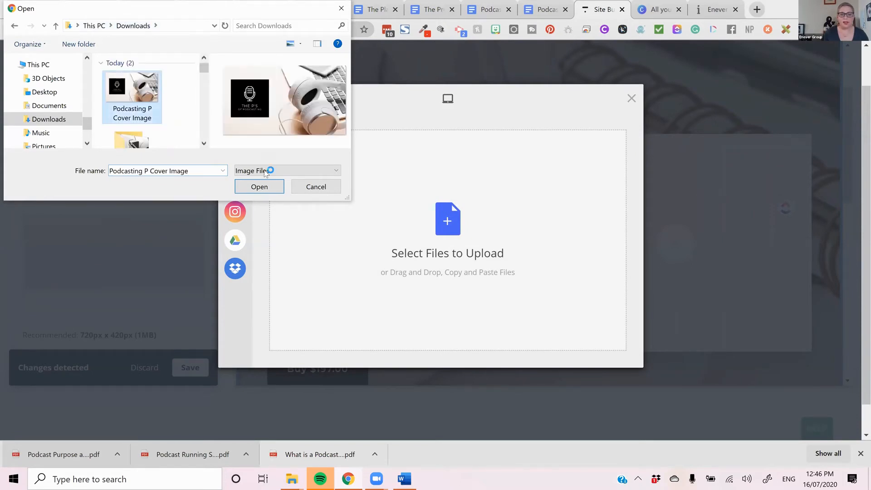
pyautogui.click(601, 361)
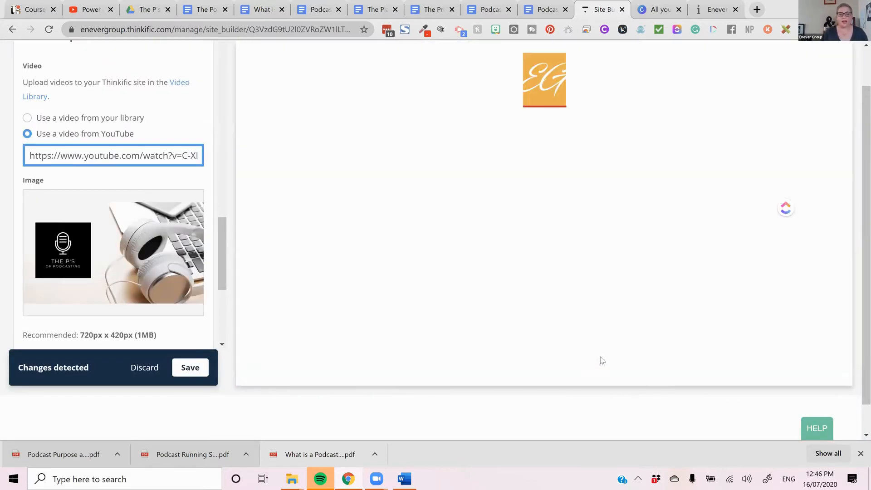
pyautogui.scroll(-3, 641, 285)
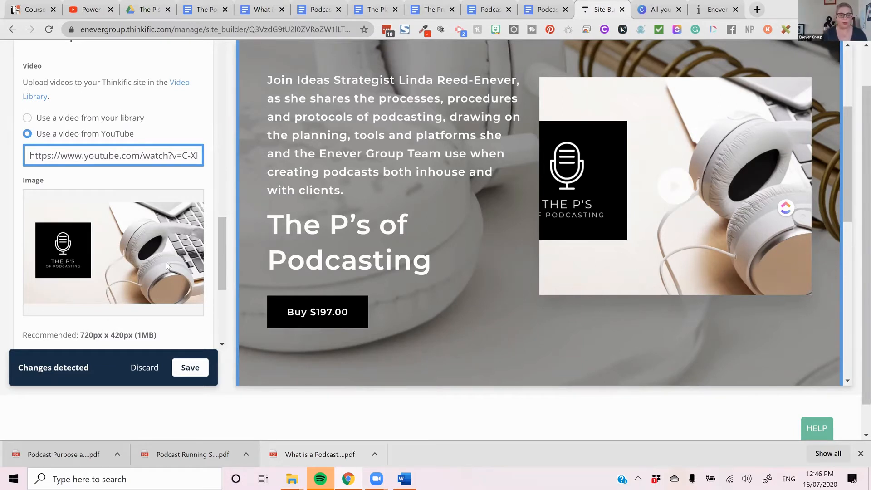
# - Try to find an icon for social icon one in the banner's social links with "Facebook", and clear the entry
pyautogui.scroll(-4, 166, 262)
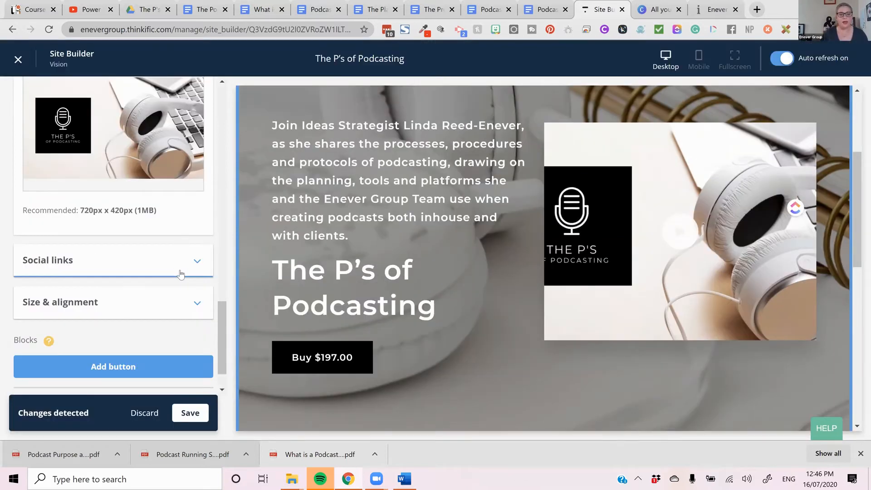
pyautogui.click(181, 274)
pyautogui.scroll(-4, 176, 271)
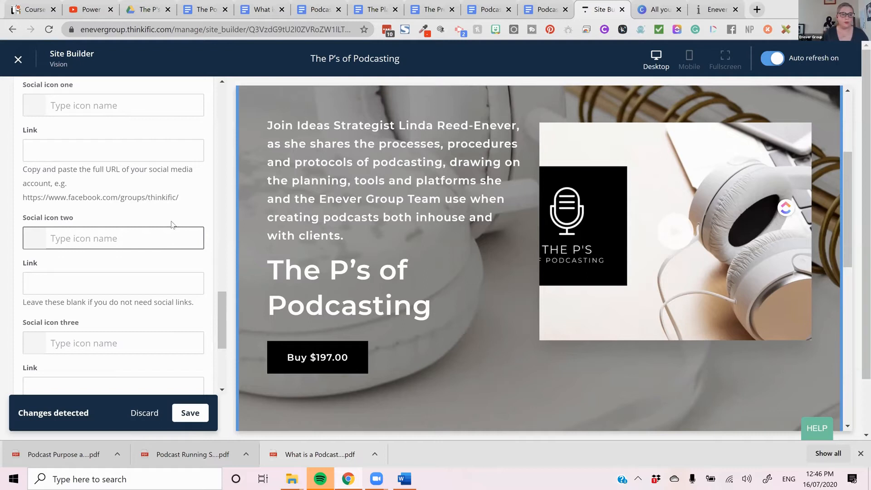
pyautogui.click(124, 105)
pyautogui.write('Fa')
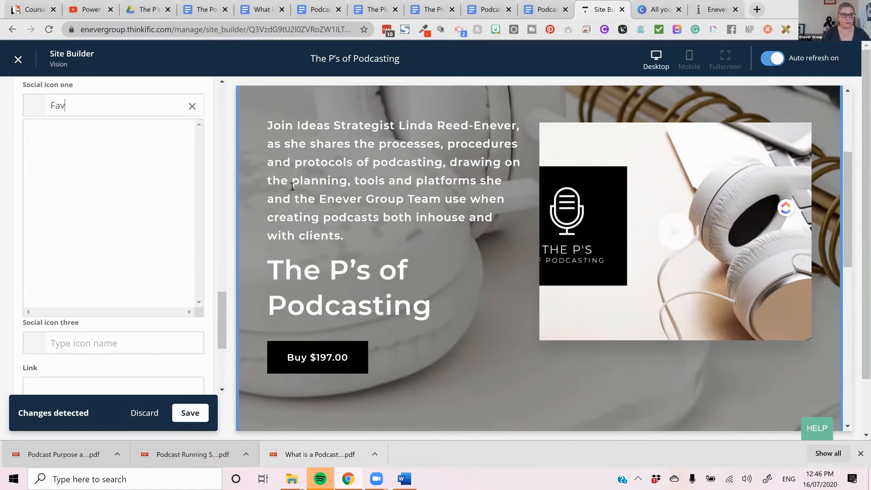
pyautogui.write('cebook')
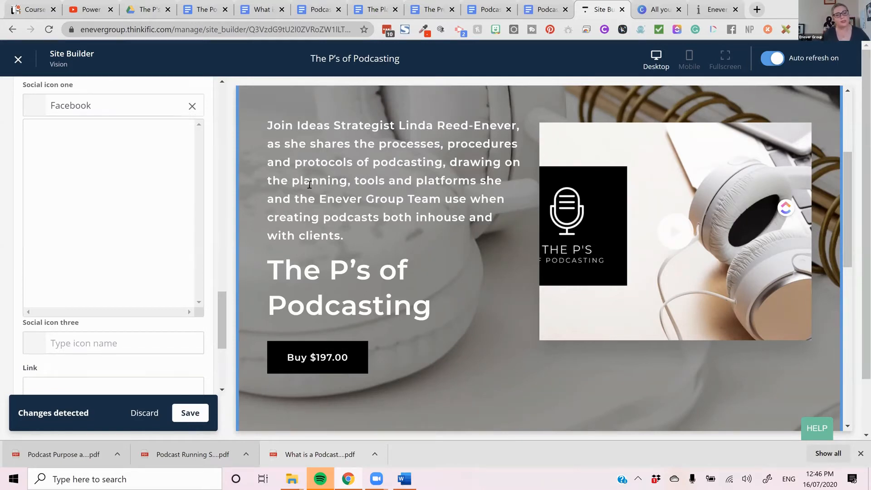
pyautogui.scroll(-2, 182, 217)
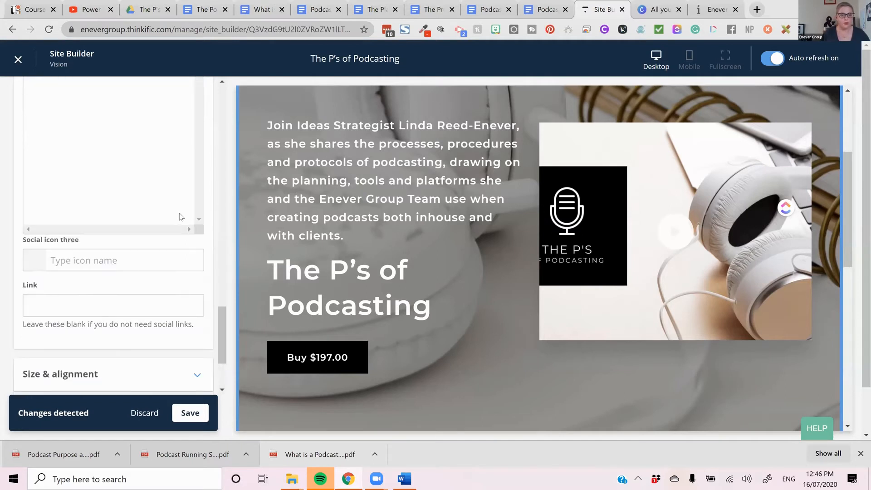
pyautogui.scroll(6, 182, 216)
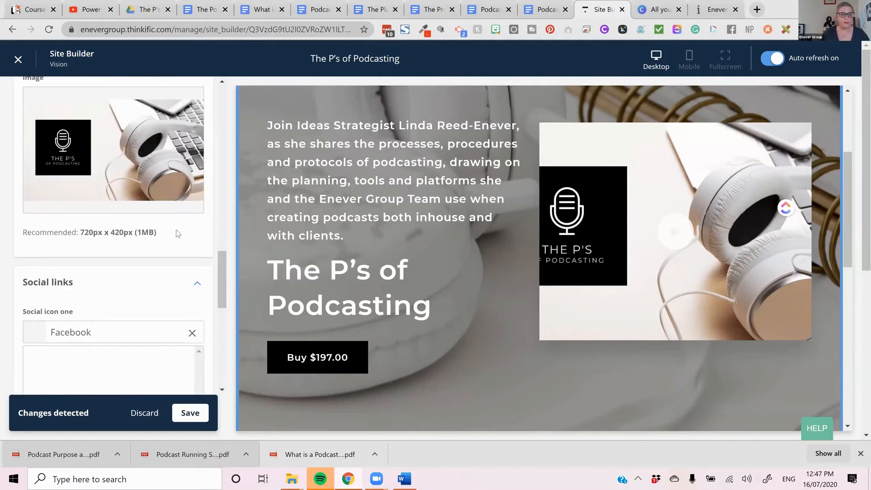
pyautogui.scroll(-4, 179, 216)
pyautogui.press('BackSpace')
pyautogui.press('BackSpace')
pyautogui.press('BackSpace')
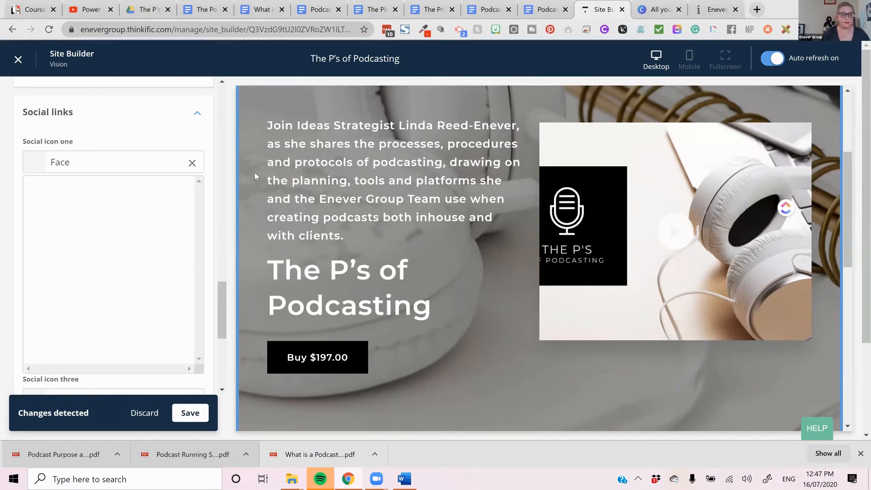
pyautogui.press('BackSpace')
pyautogui.press('BackSpace')
pyautogui.click(145, 123)
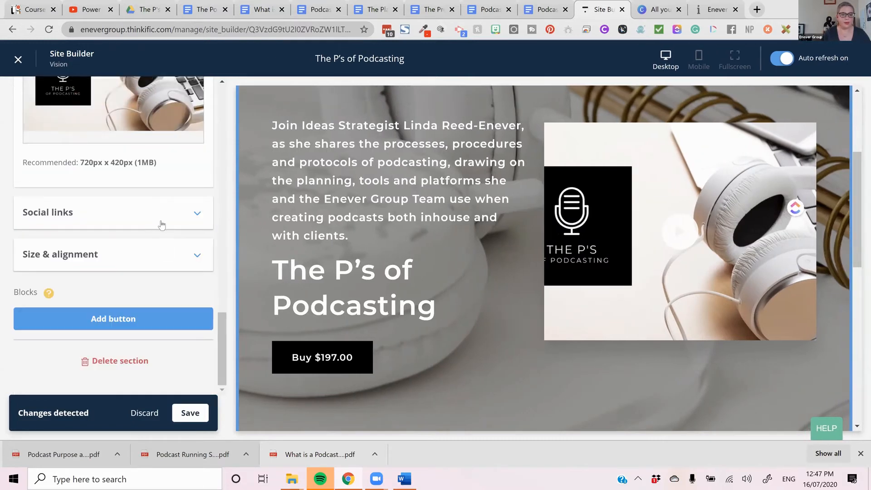
# - In the banner's social links, search icons for "fac" and set social icon one to fa-facebook-official
pyautogui.click(160, 219)
pyautogui.click(126, 108)
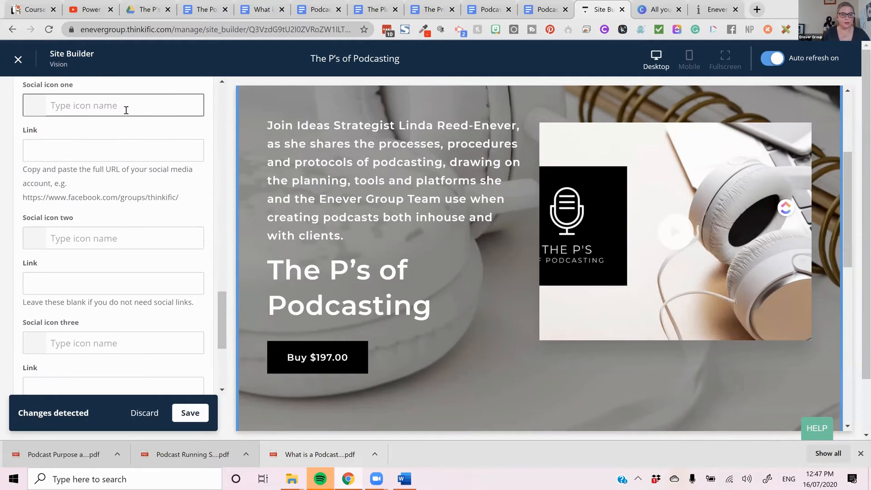
pyautogui.write('fac')
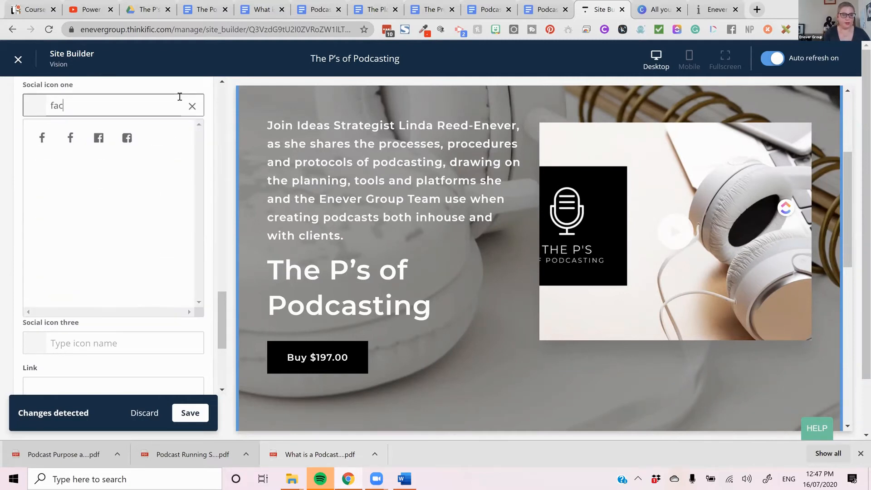
pyautogui.click(98, 140)
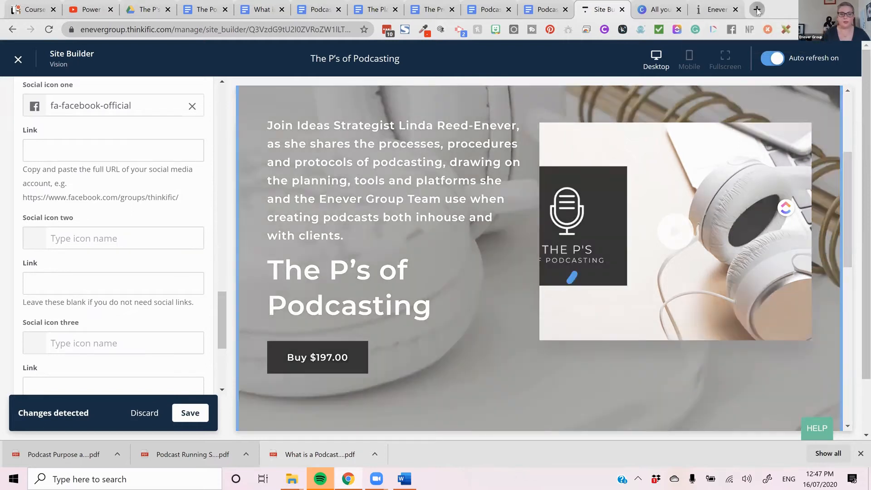
# - Open the course presenter's website in a new browser tab and copy the address of its Facebook link
pyautogui.click(756, 9)
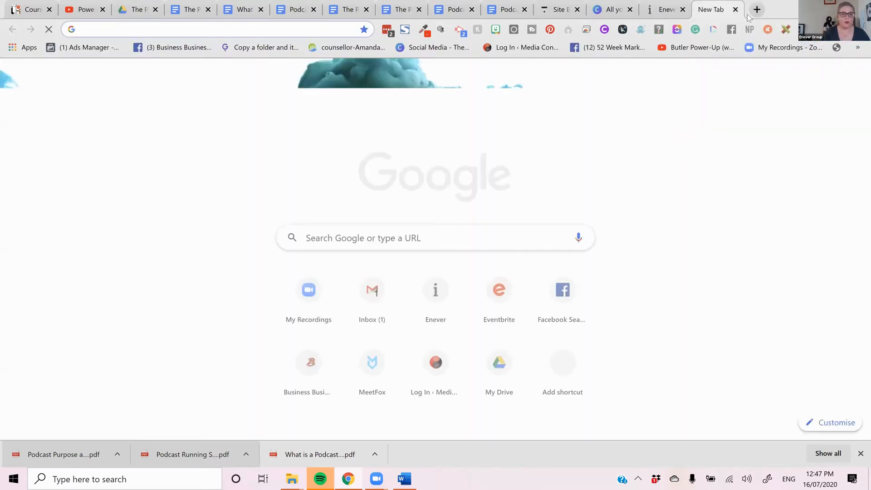
pyautogui.write('lindareedenever.com.au')
pyautogui.press('Return')
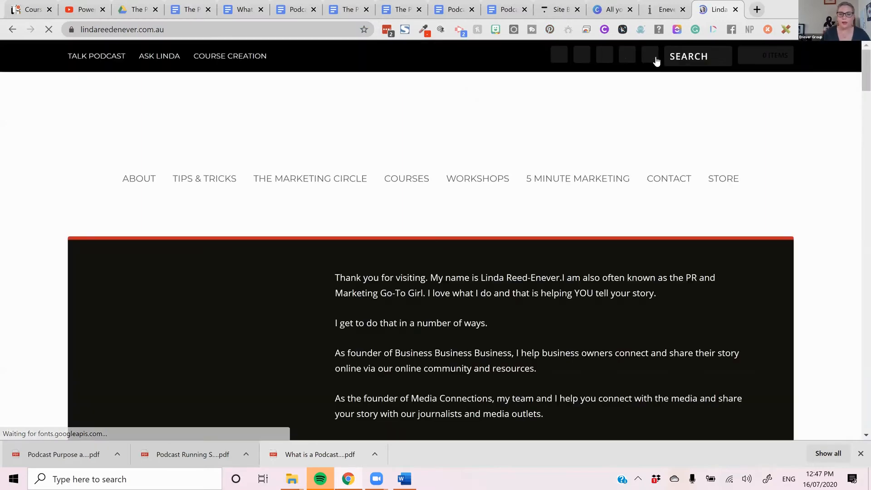
pyautogui.rightClick(557, 59)
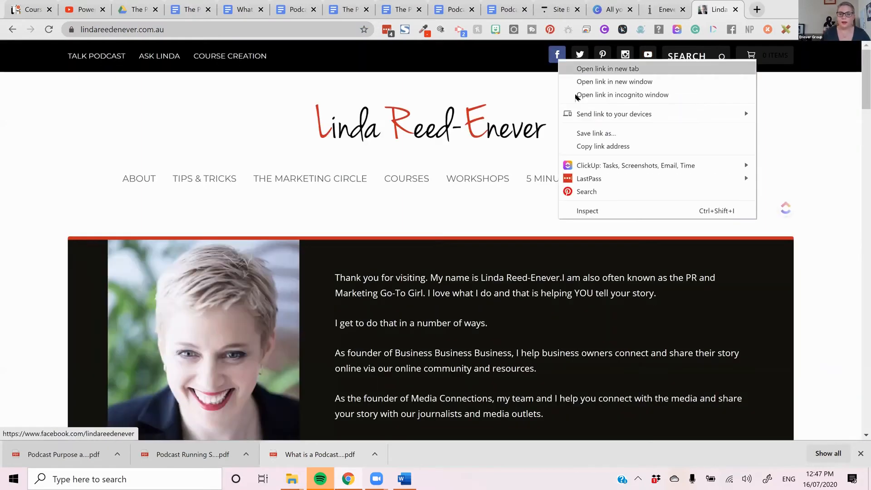
pyautogui.click(608, 146)
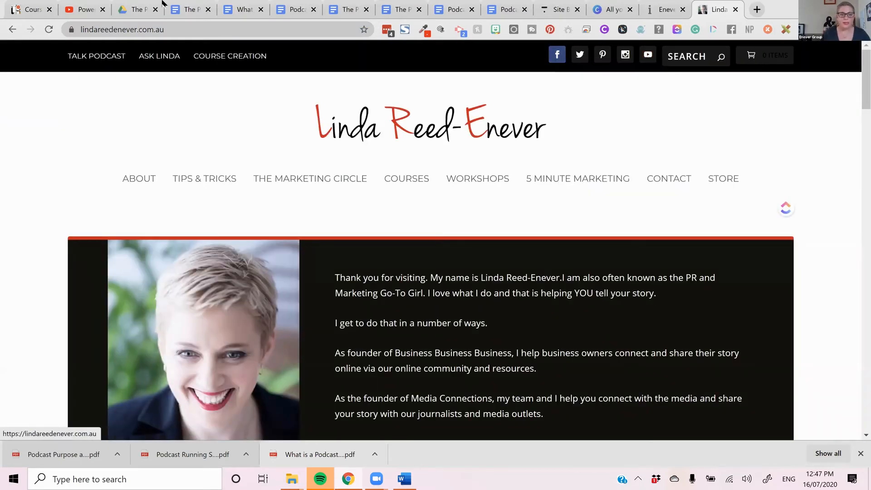
# - Return to the site builder, paste the Facebook address as social icon one's link, check the icon in the preview and save
pyautogui.click(650, 4)
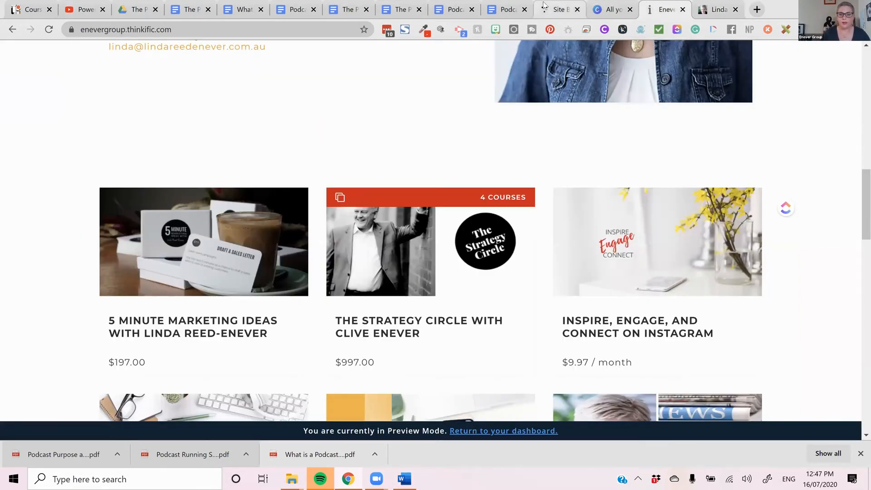
pyautogui.hotkey('ctrl', 'shift', 'Tab')
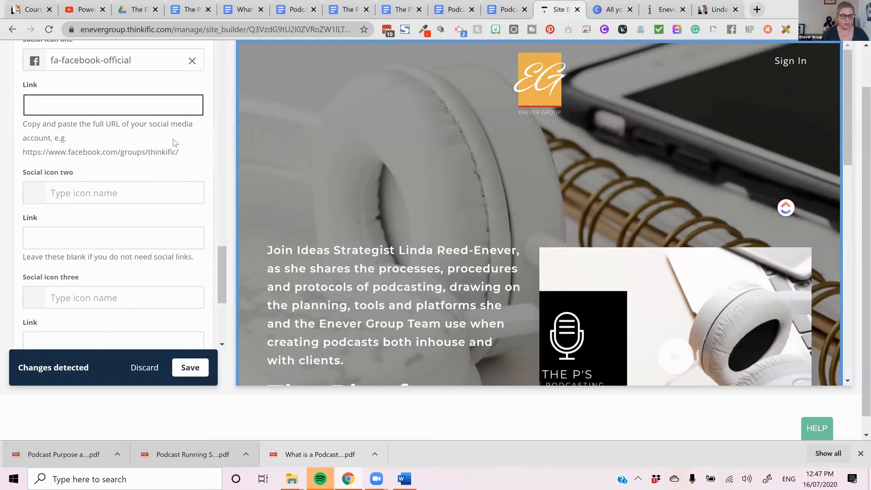
pyautogui.write('https://www.facebook.com/lindareedenever')
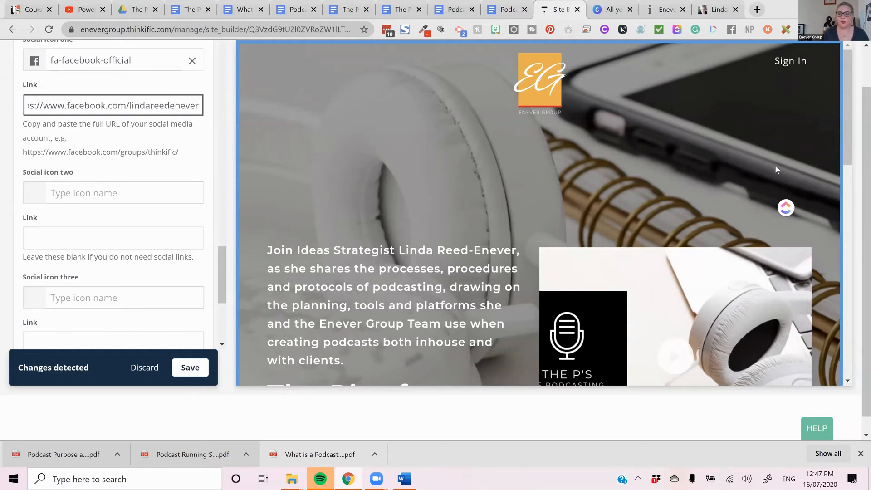
pyautogui.scroll(-1, 787, 197)
pyautogui.scroll(-5, 804, 209)
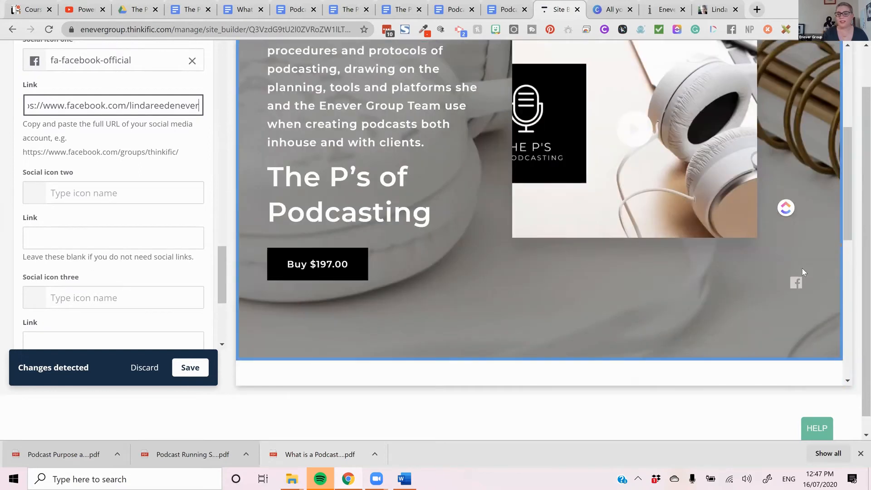
pyautogui.scroll(-1, 802, 271)
pyautogui.click(195, 368)
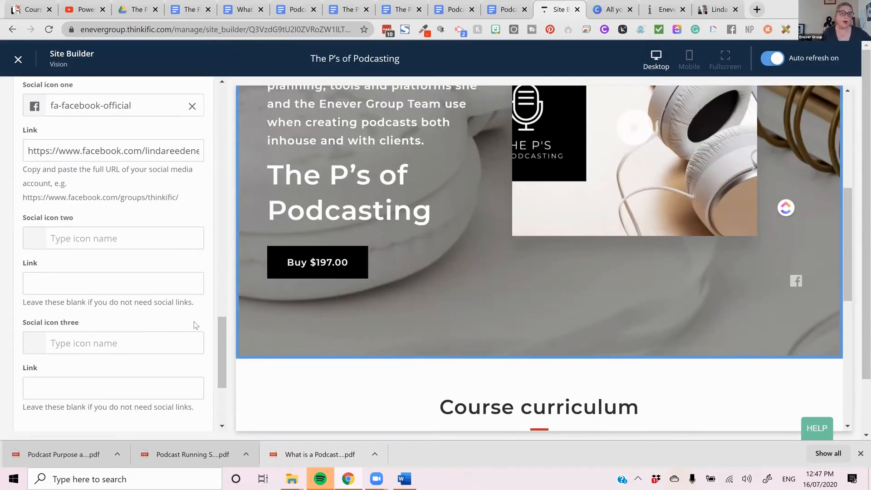
# - In the banner's size and alignment settings, set the height to Medium
pyautogui.click(179, 289)
pyautogui.scroll(-4, 177, 295)
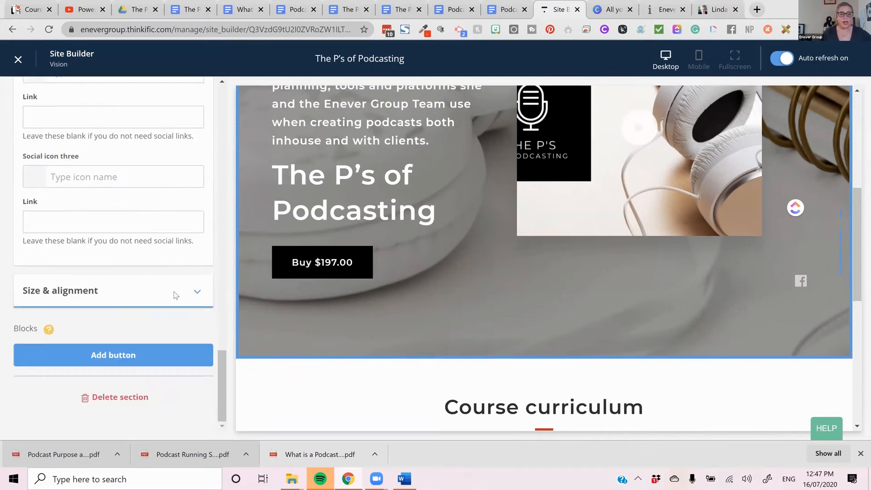
pyautogui.click(132, 290)
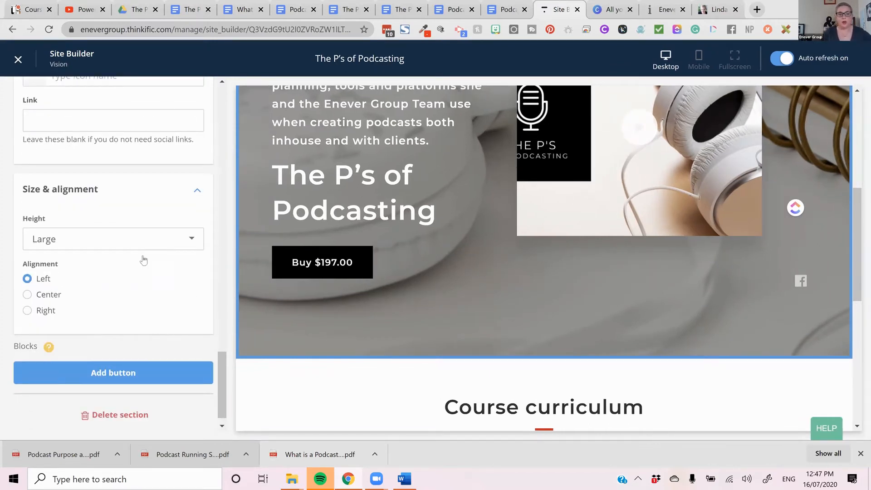
pyautogui.click(161, 245)
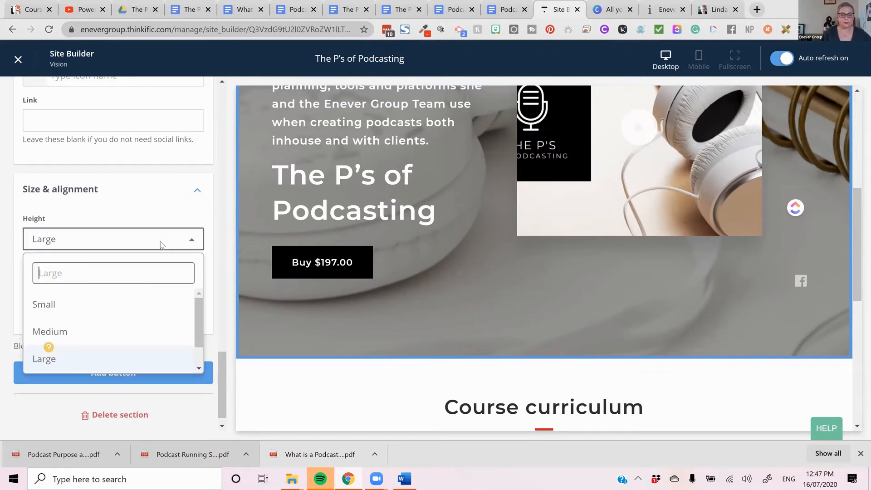
pyautogui.click(131, 331)
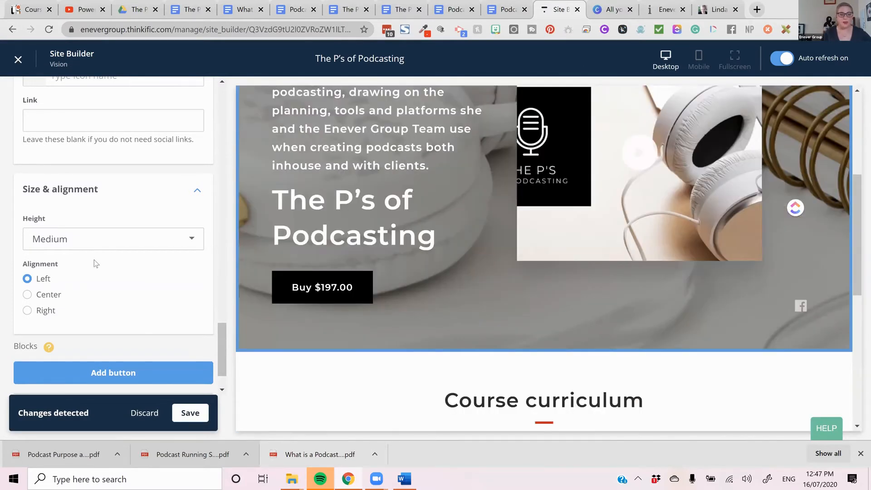
# - Set the banner's content alignment back to Left after trying Center, and add a button block to the banner
pyautogui.scroll(-1, 74, 247)
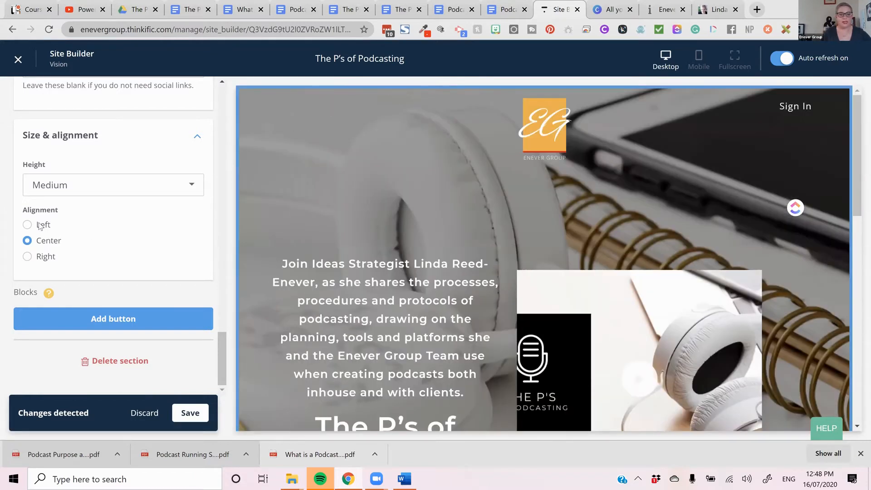
pyautogui.click(40, 226)
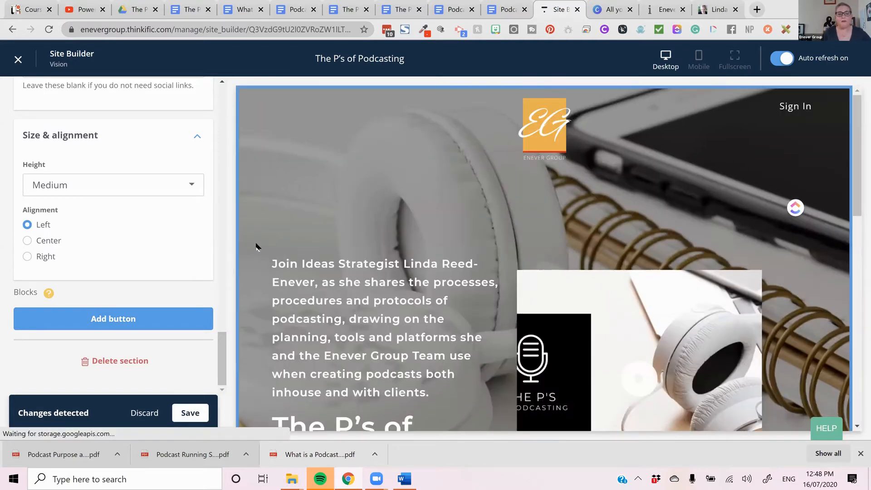
pyautogui.scroll(-3, 467, 272)
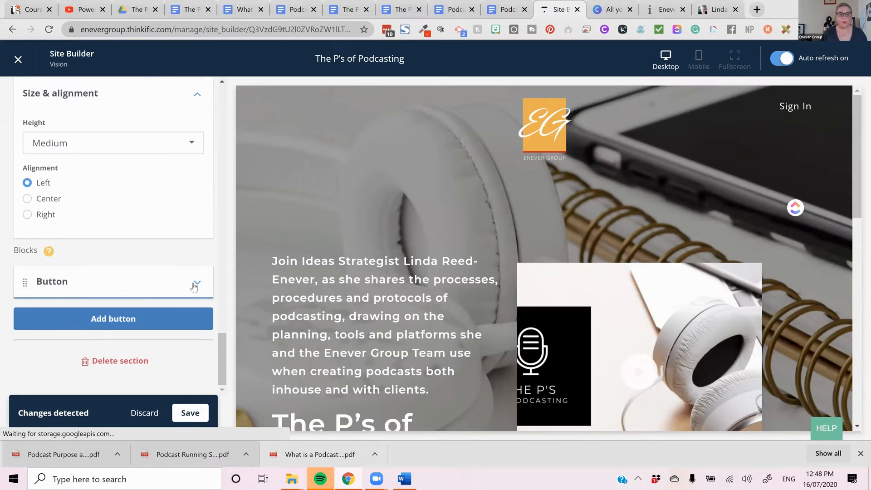
# - Expand the banner's new button block and set its text to "Enroll Now"
pyautogui.click(174, 276)
pyautogui.moveTo(126, 197); pyautogui.dragTo(2, 149)
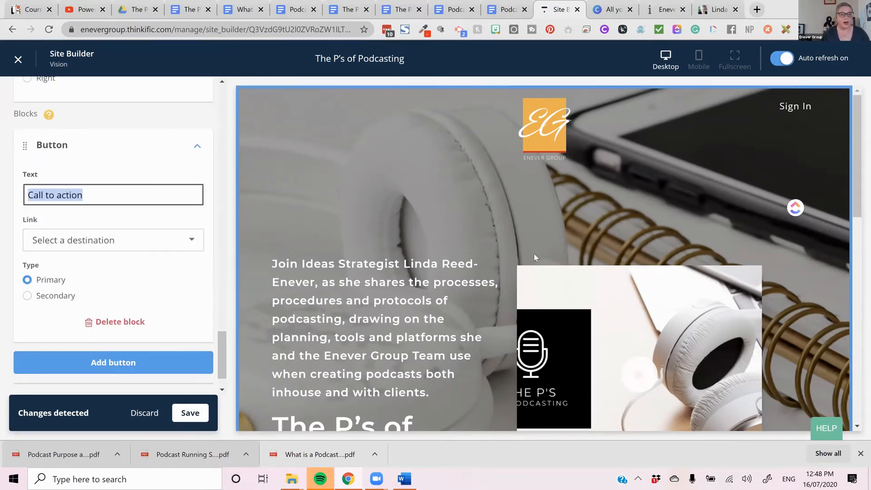
pyautogui.scroll(-5, 590, 284)
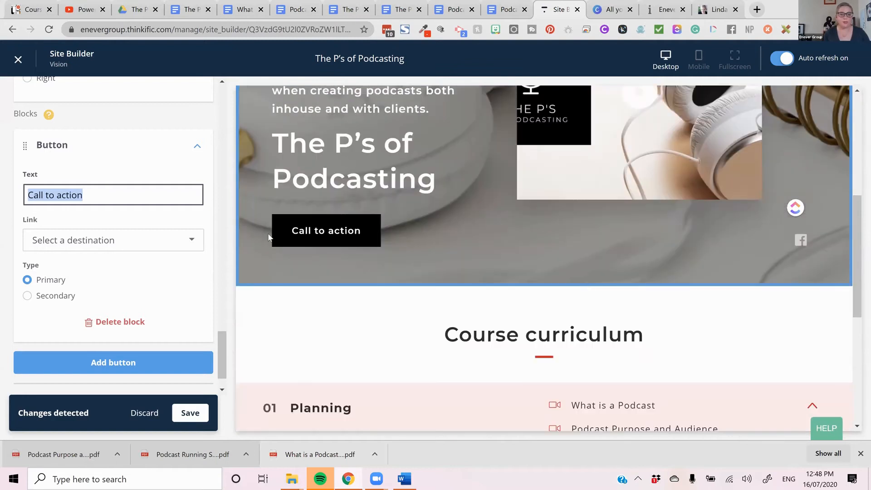
pyautogui.write('E')
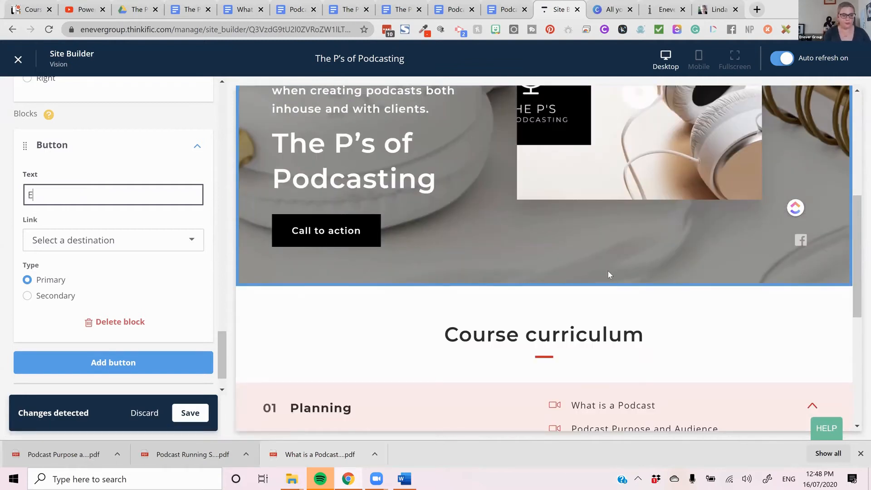
pyautogui.write('nroll Now')
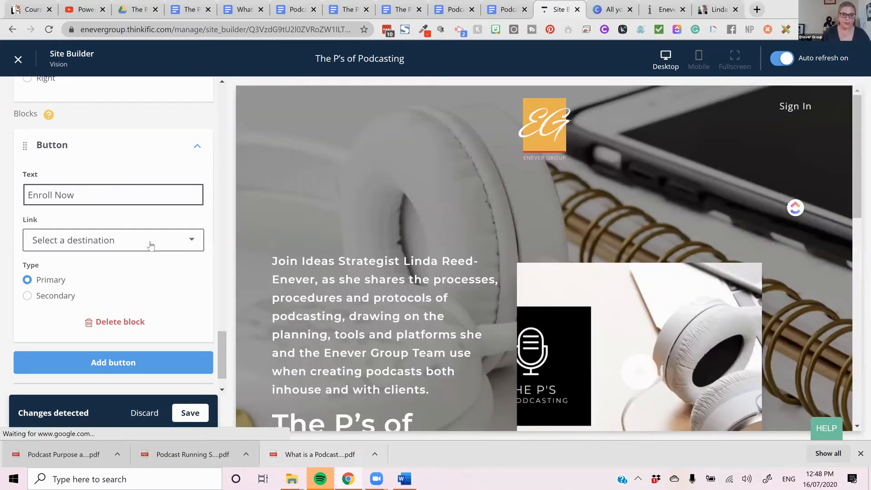
# - Link the Enroll Now button to the product checkout of The P's of Podcasting (pre-order) at the Default - $197.00 price
pyautogui.click(150, 244)
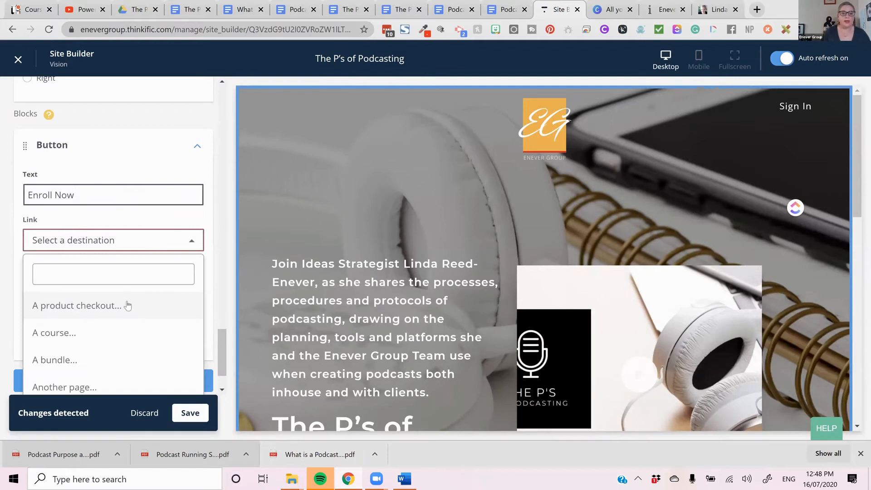
pyautogui.click(156, 309)
pyautogui.click(175, 282)
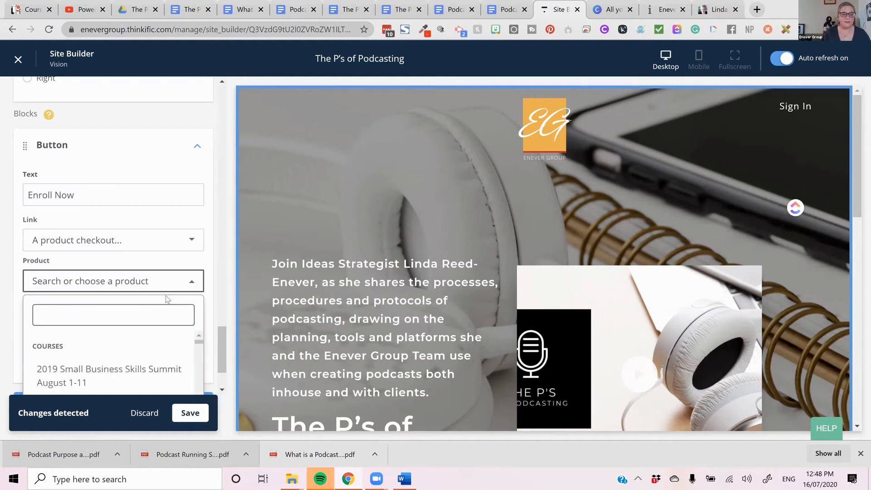
pyautogui.write('p')
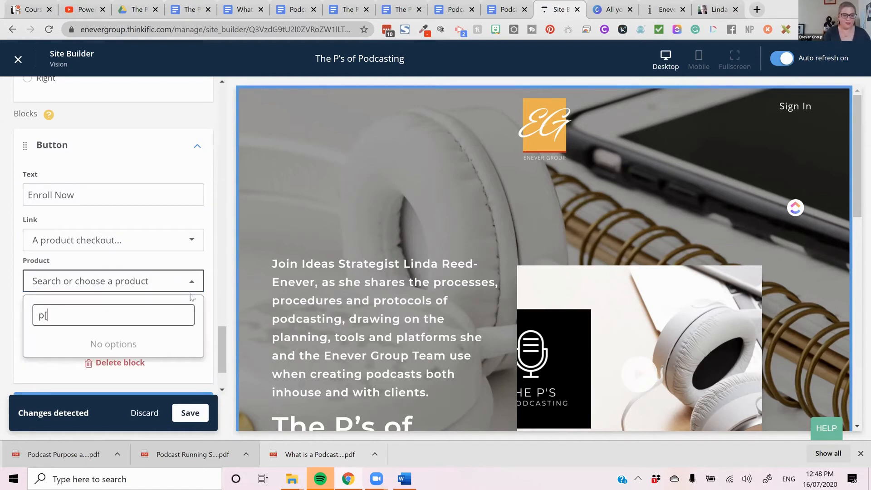
pyautogui.write('od')
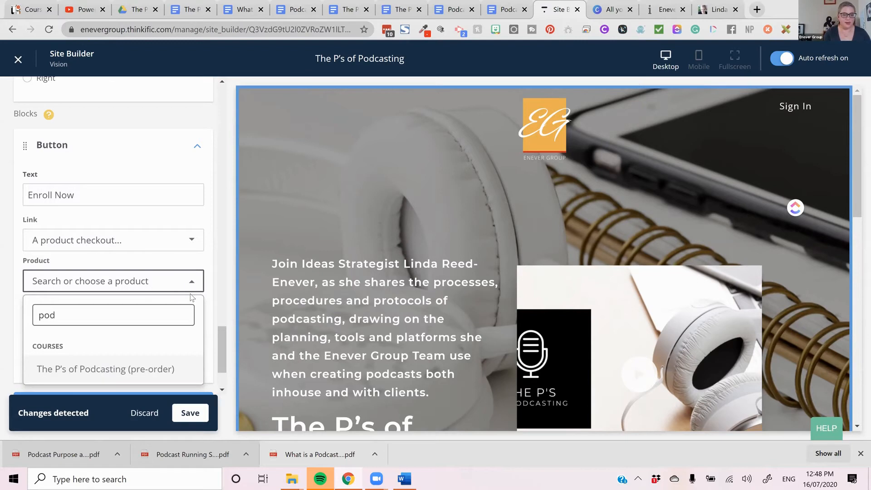
pyautogui.click(128, 368)
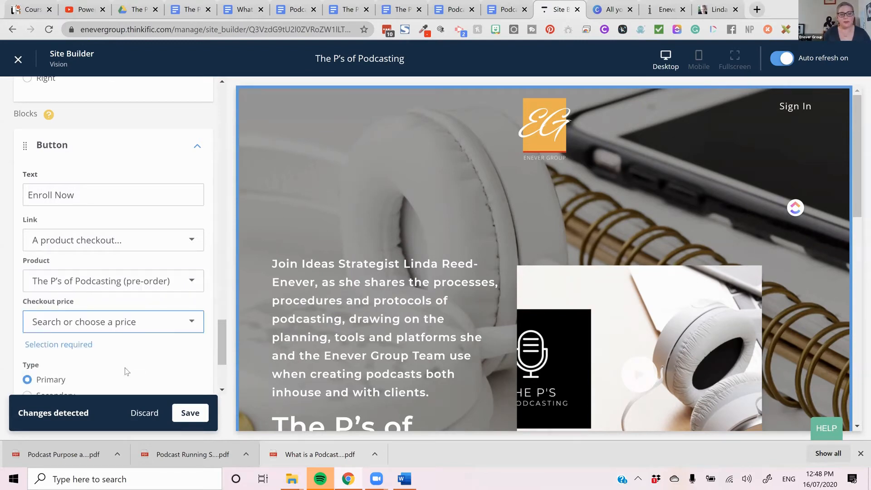
pyautogui.click(166, 330)
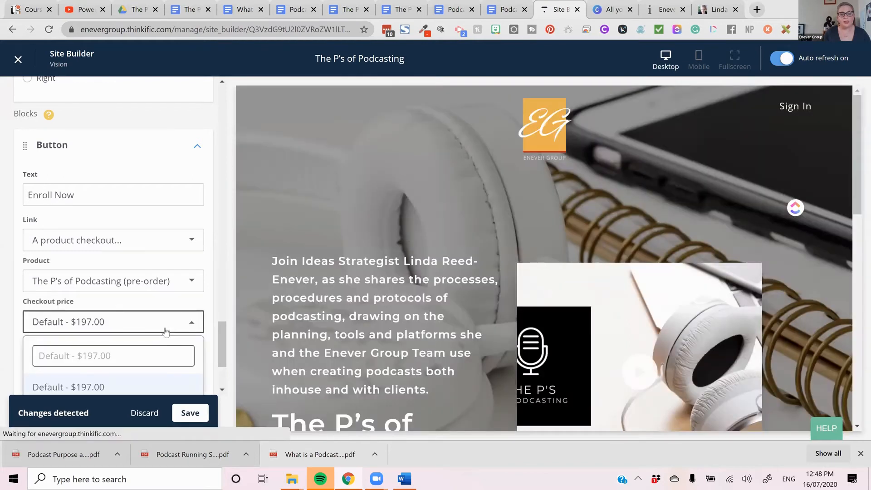
pyautogui.scroll(-1, 167, 331)
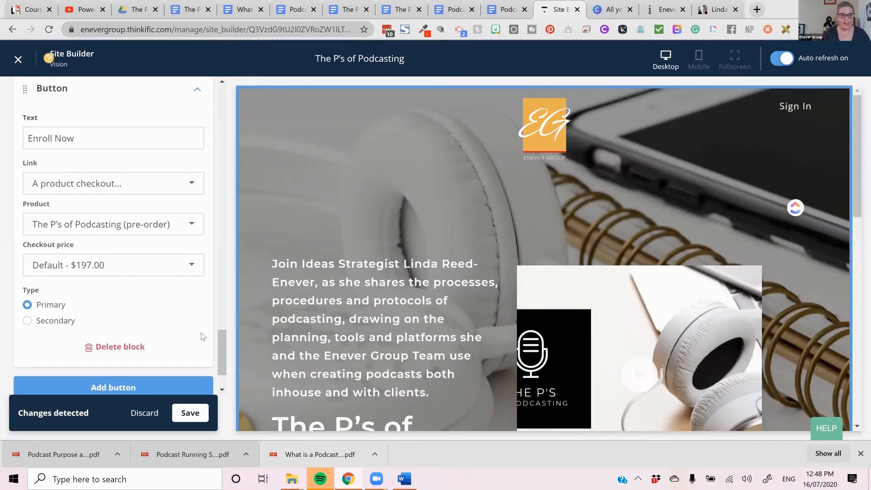
# - Set the Enroll Now button's type to Secondary and check its look in the banner preview
pyautogui.scroll(-1, 180, 325)
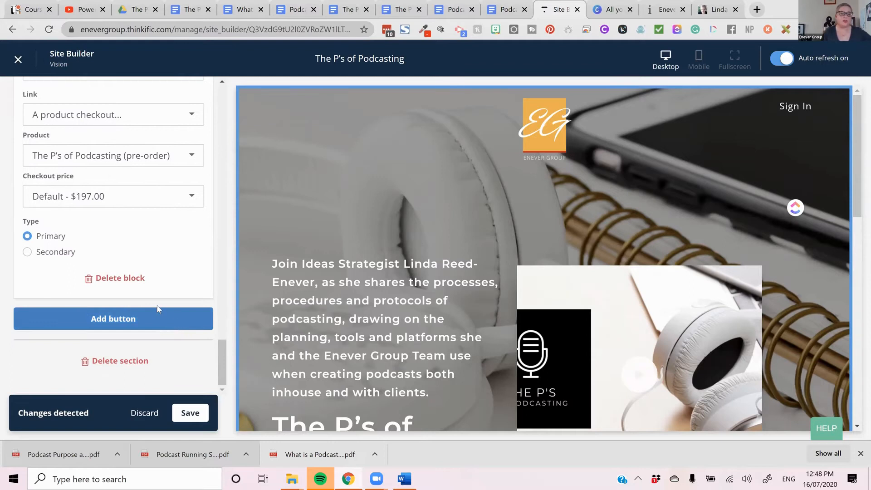
pyautogui.scroll(-3, 582, 243)
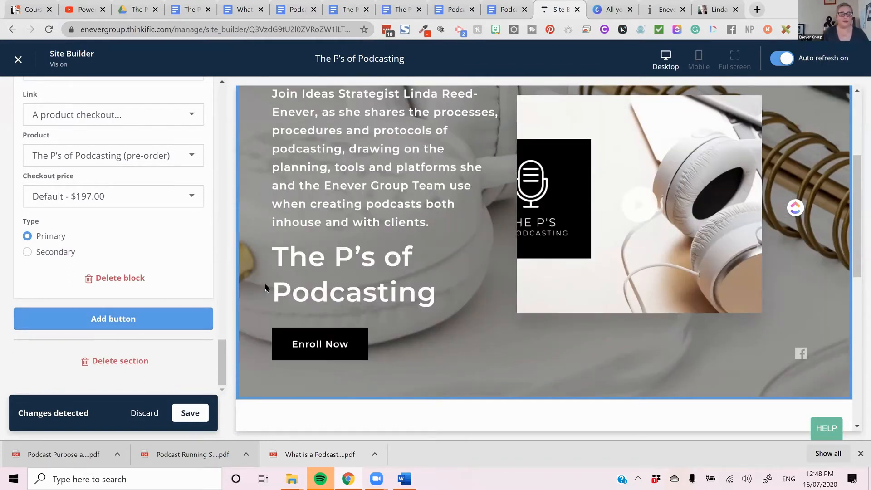
pyautogui.click(62, 256)
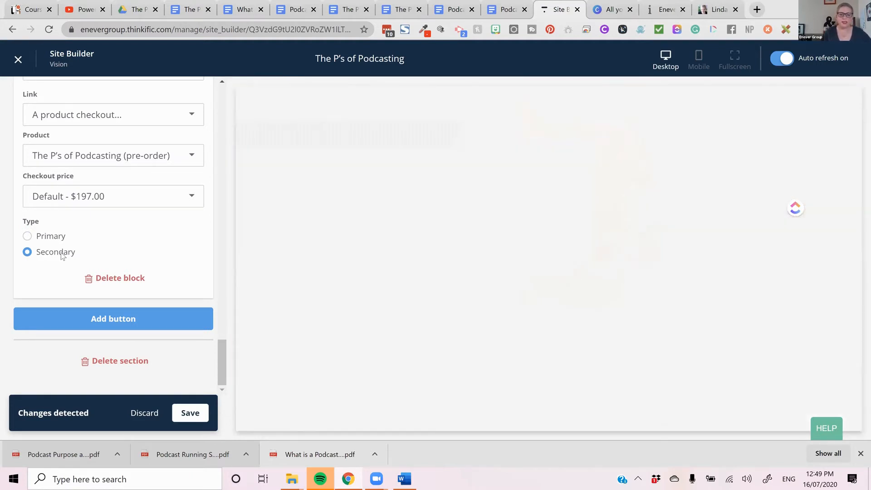
pyautogui.scroll(-3, 537, 287)
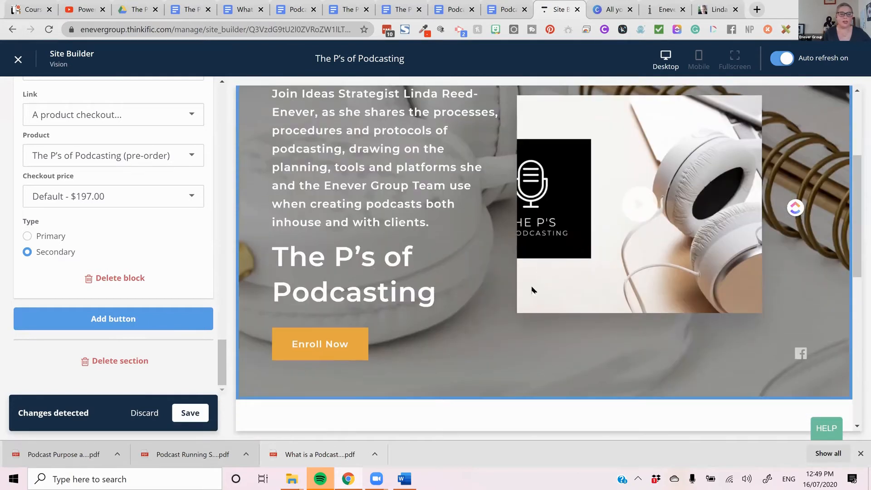
pyautogui.scroll(-1, 532, 289)
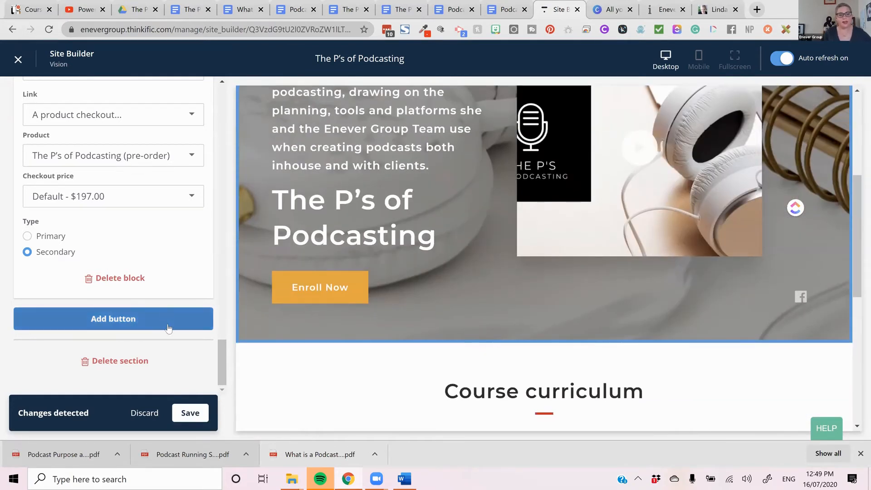
pyautogui.scroll(1, 167, 327)
pyautogui.scroll(-1, 168, 327)
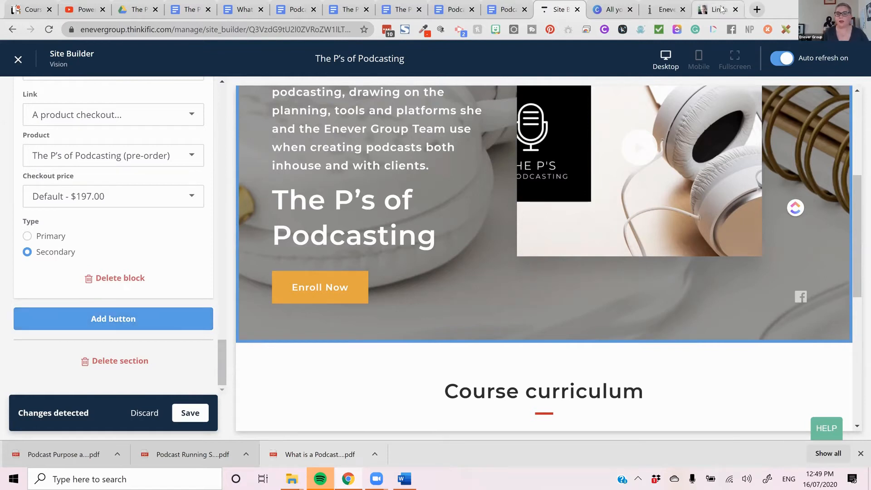
# - Switch to the 5 Minute Marketing course page and examine its banner buttons and the section beneath them
pyautogui.click(665, 9)
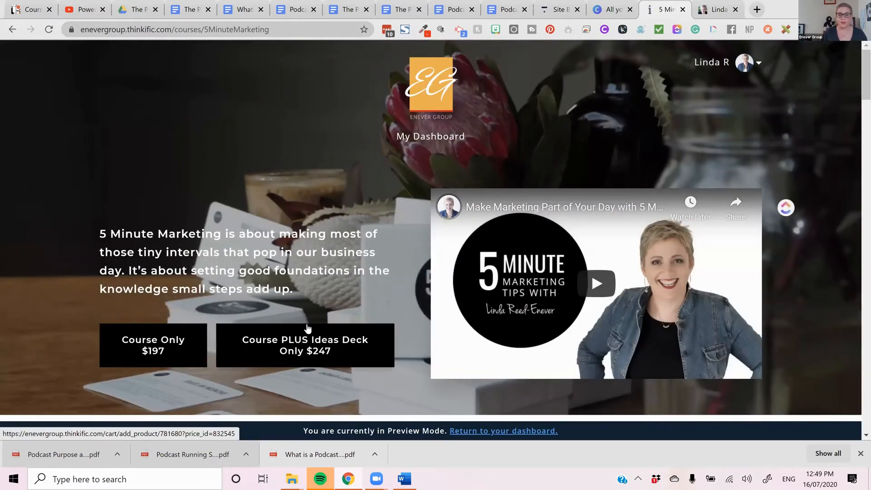
pyautogui.scroll(-1, 306, 327)
pyautogui.scroll(-7, 307, 323)
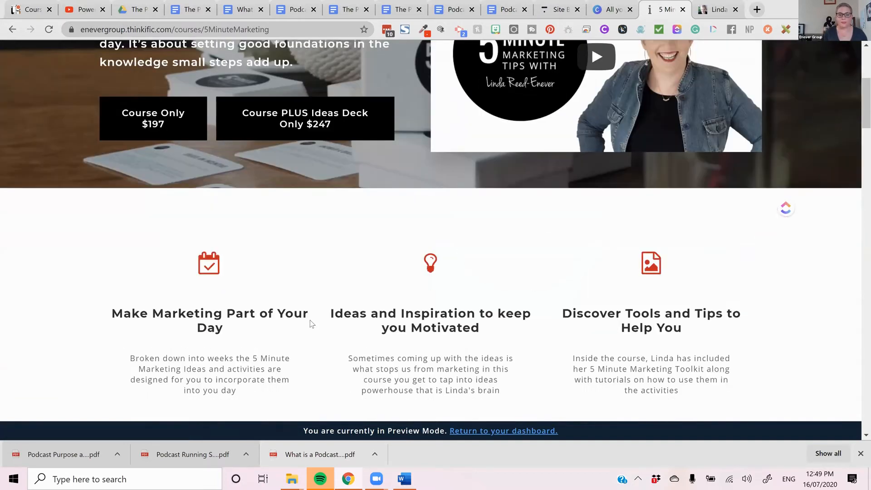
pyautogui.scroll(6, 621, 74)
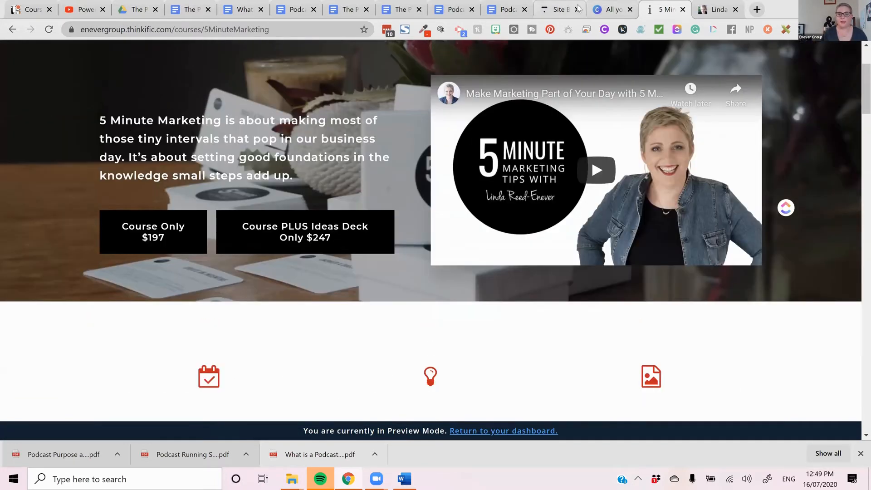
# - Return to the site builder, save the banner changes and go back to the page's section list
pyautogui.click(554, 13)
pyautogui.click(198, 415)
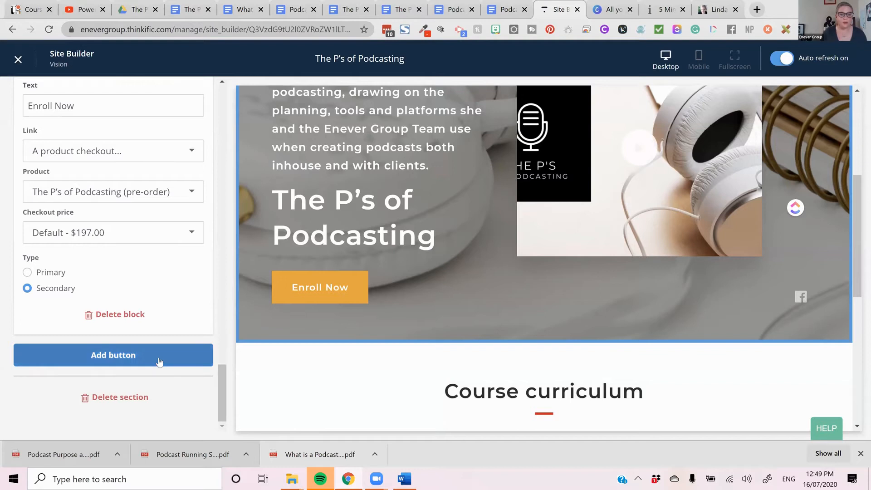
pyautogui.scroll(1, 158, 361)
pyautogui.scroll(15, 168, 242)
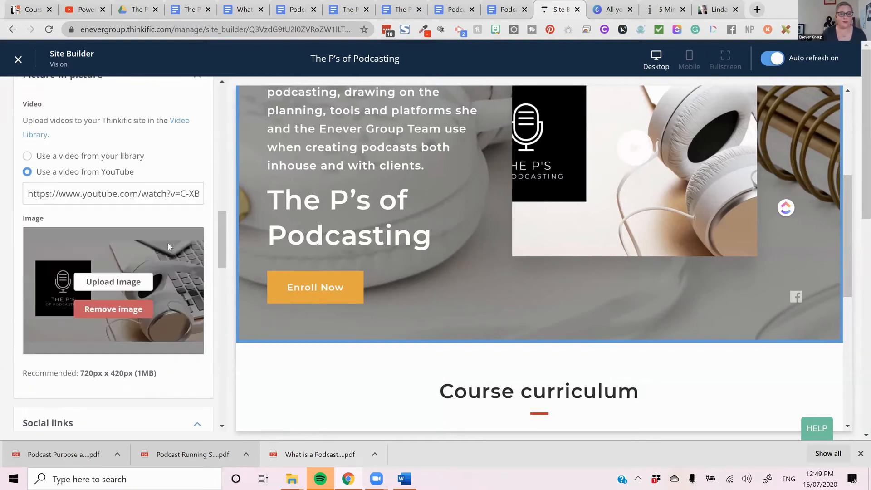
pyautogui.scroll(10, 167, 243)
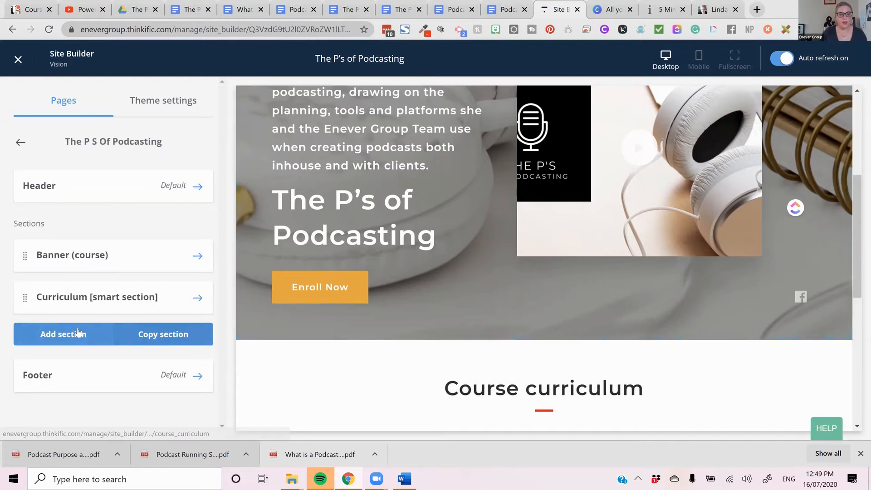
# - Add a Countdown timer section to the course landing page, searching the section types for "count"
pyautogui.click(75, 336)
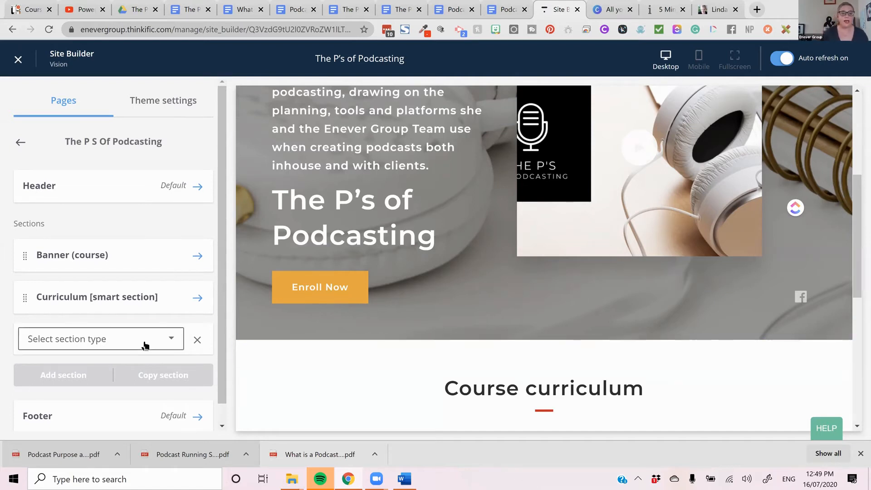
pyautogui.click(145, 345)
pyautogui.write('count')
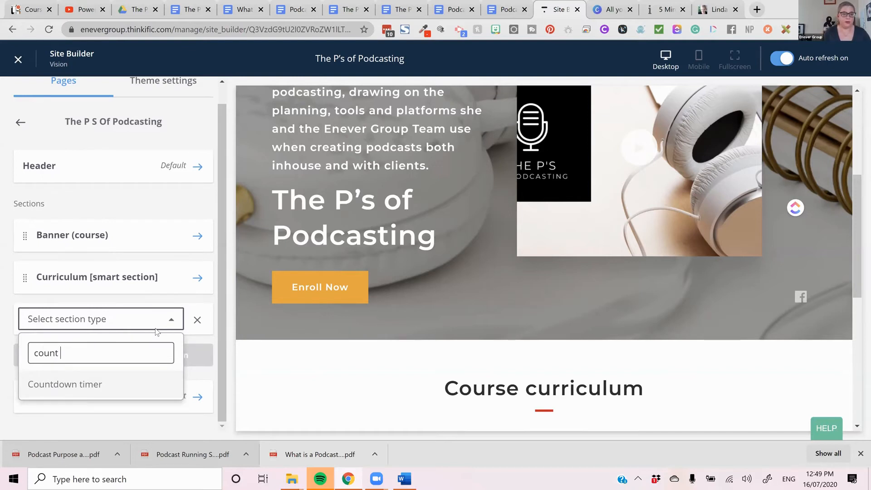
pyautogui.click(105, 387)
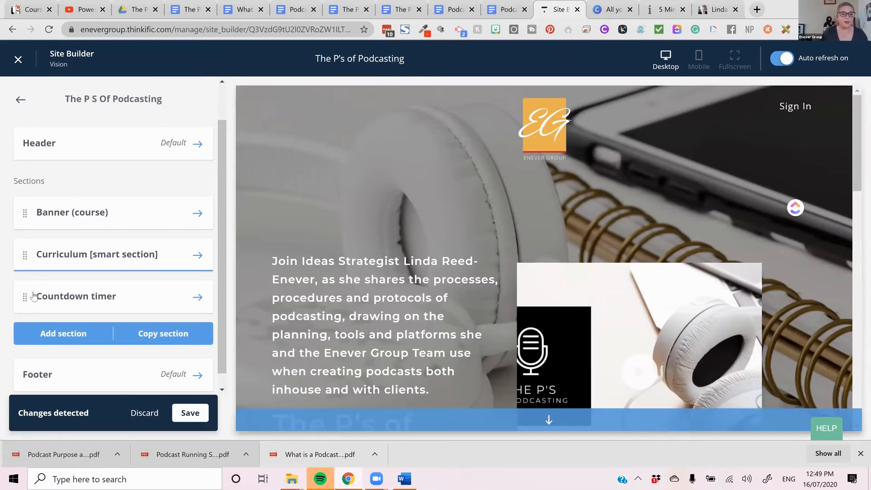
# - Move the Countdown timer section above the Curriculum section and check it in the preview
pyautogui.moveTo(32, 297); pyautogui.dragTo(33, 253)
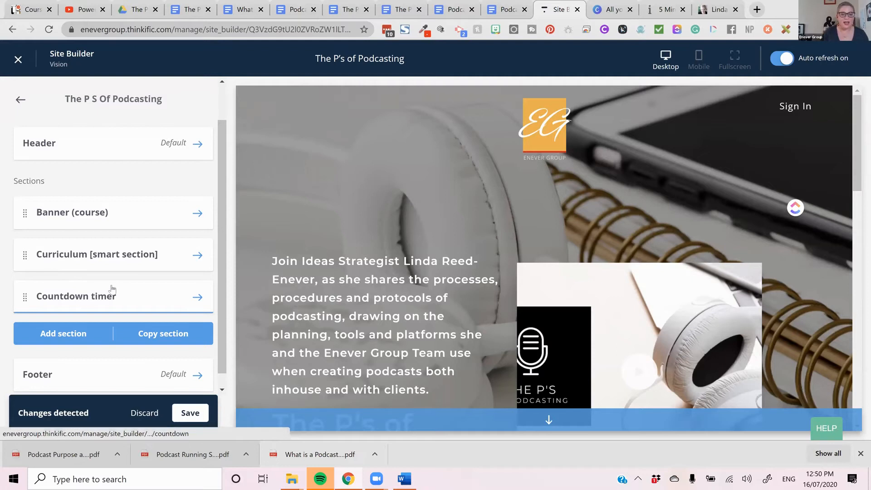
pyautogui.scroll(-15, 580, 277)
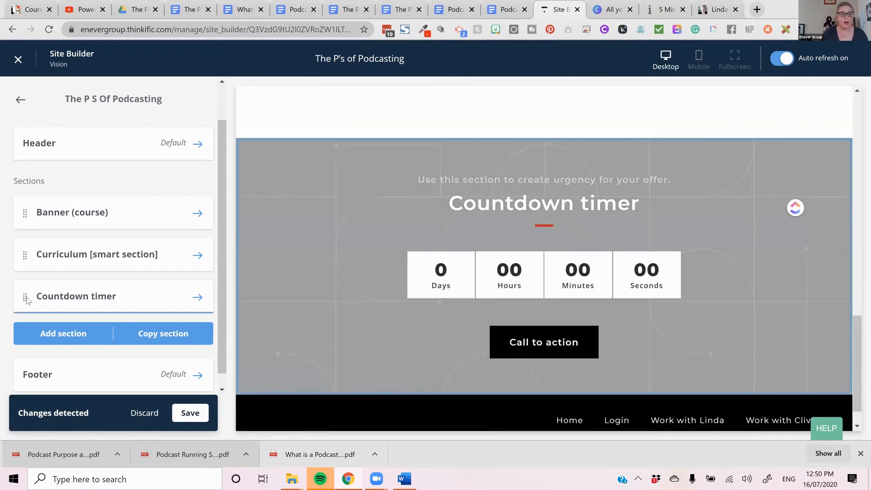
pyautogui.moveTo(26, 299); pyautogui.dragTo(32, 248)
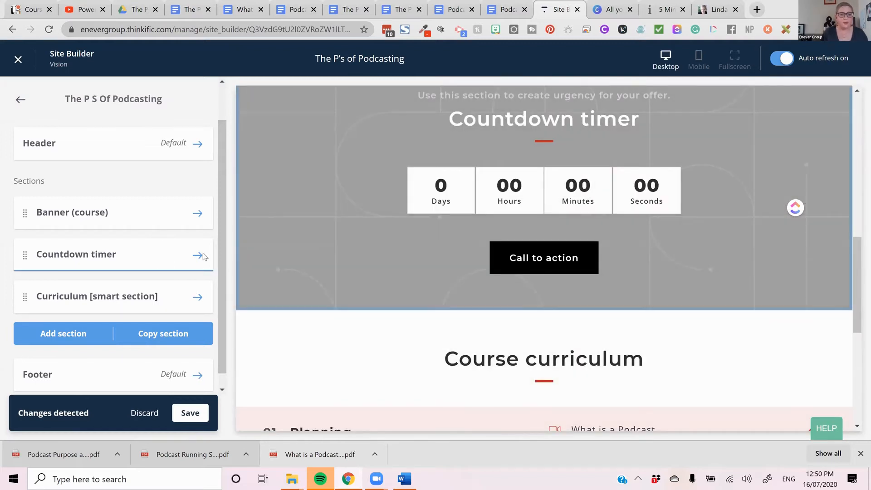
# - Open the Countdown timer section's settings and set its expiry date to August 1, 2019
pyautogui.click(199, 259)
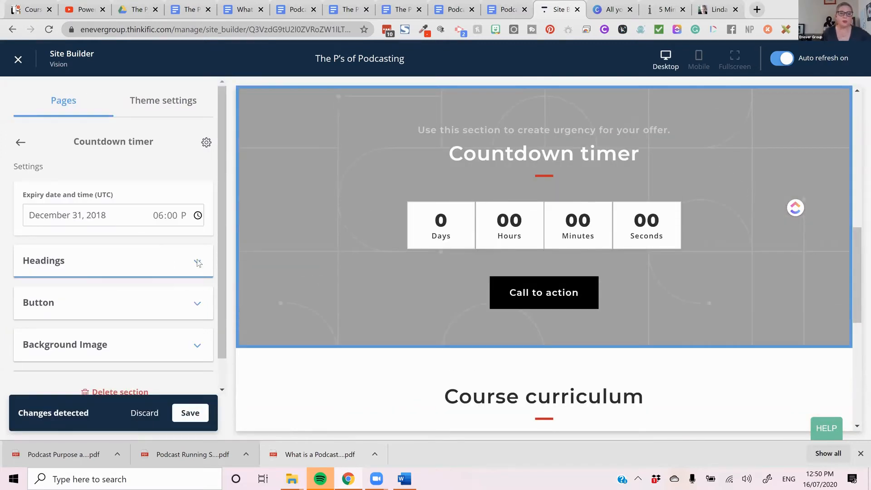
pyautogui.click(123, 213)
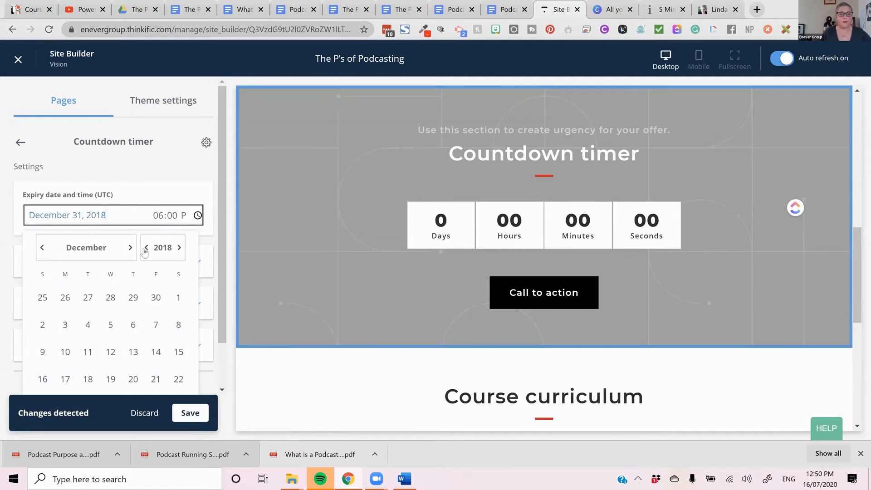
pyautogui.click(130, 247)
pyautogui.click(130, 248)
pyautogui.click(130, 247)
pyautogui.click(131, 248)
pyautogui.click(130, 248)
pyautogui.click(130, 248)
pyautogui.click(131, 247)
pyautogui.click(130, 248)
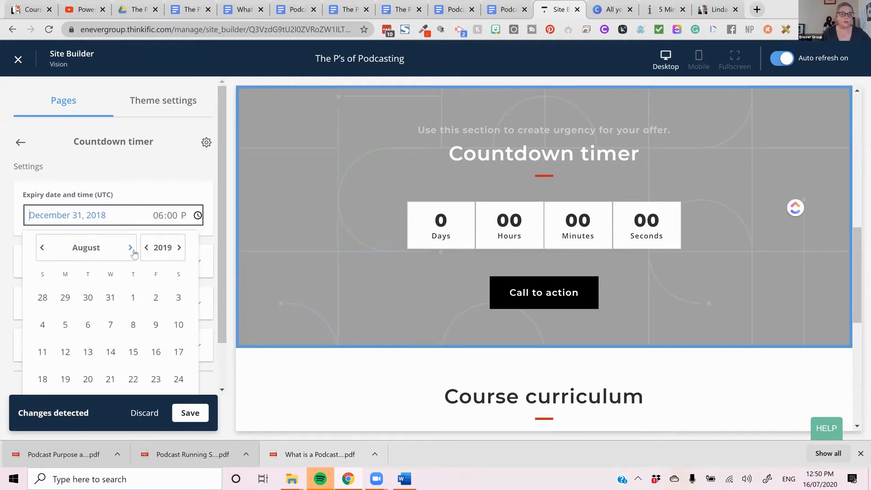
pyautogui.click(133, 297)
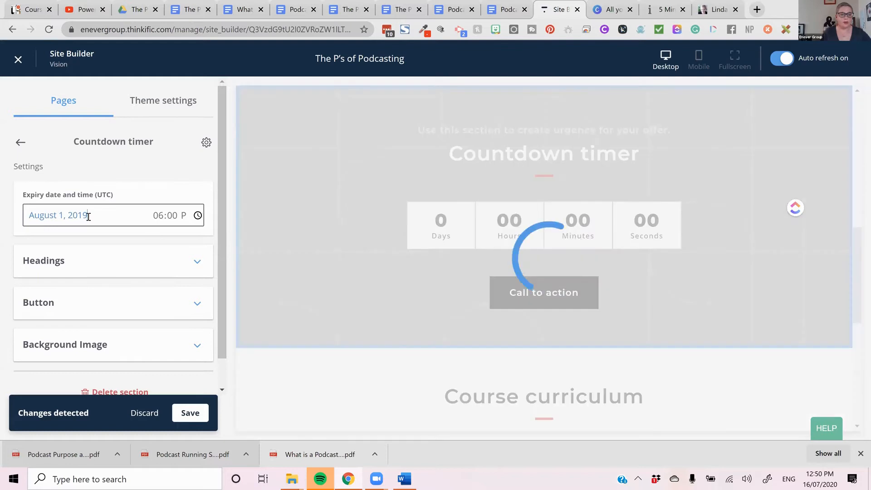
# - Set the countdown timer's expiry date to August 1, 2020
pyautogui.click(88, 217)
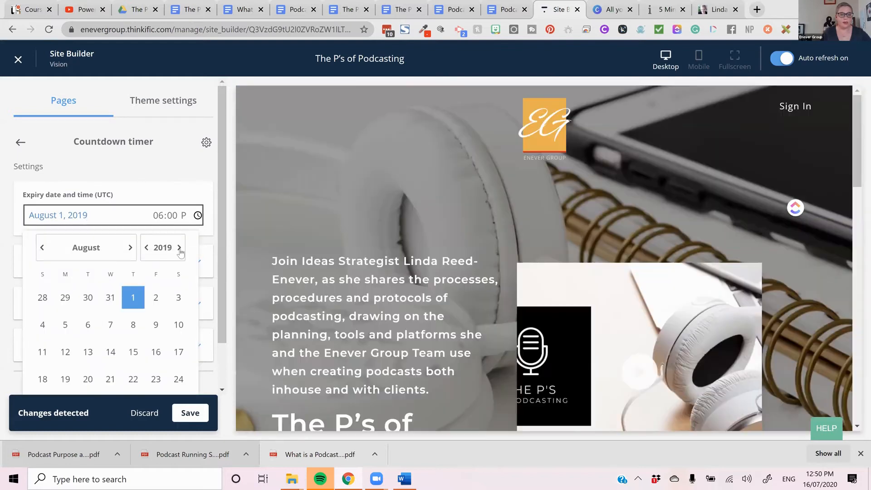
pyautogui.click(180, 248)
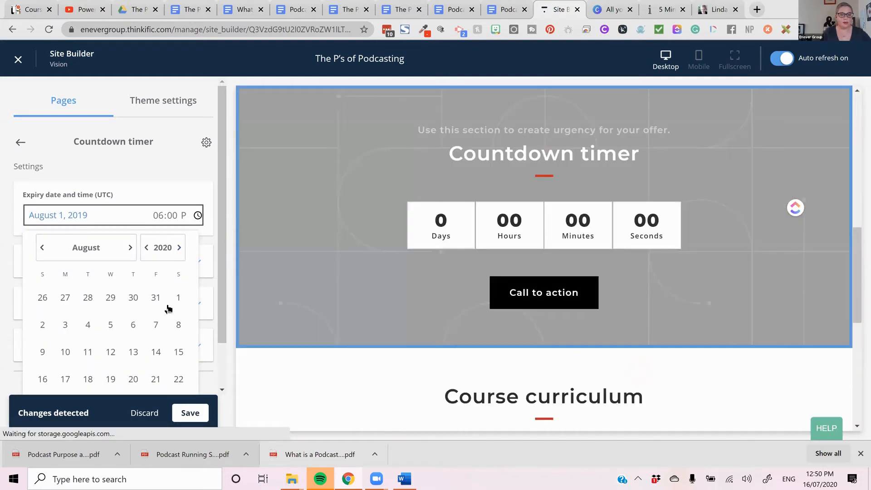
pyautogui.click(178, 303)
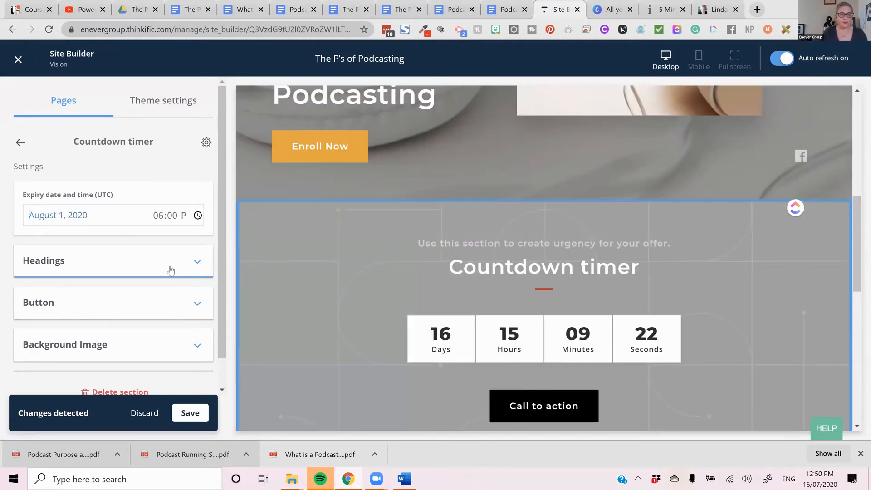
# - Replace the countdown timer section's heading with "Pre Order Open"
pyautogui.click(171, 267)
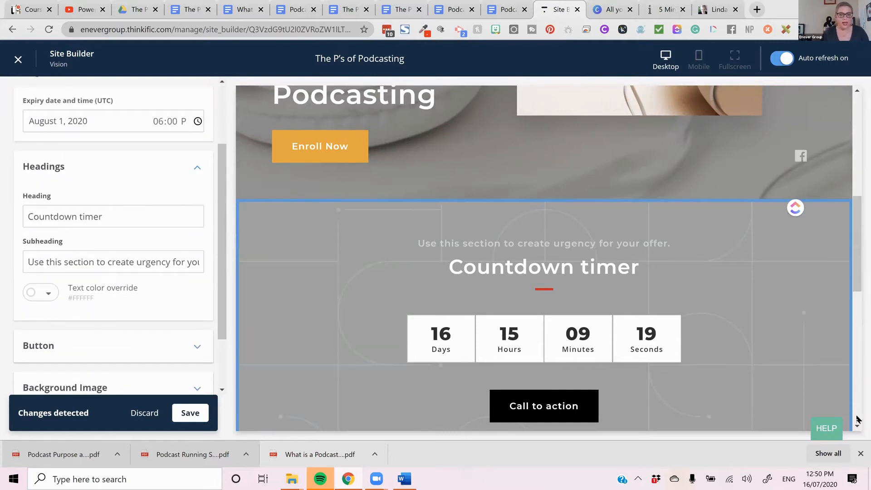
pyautogui.tripleClick(124, 218)
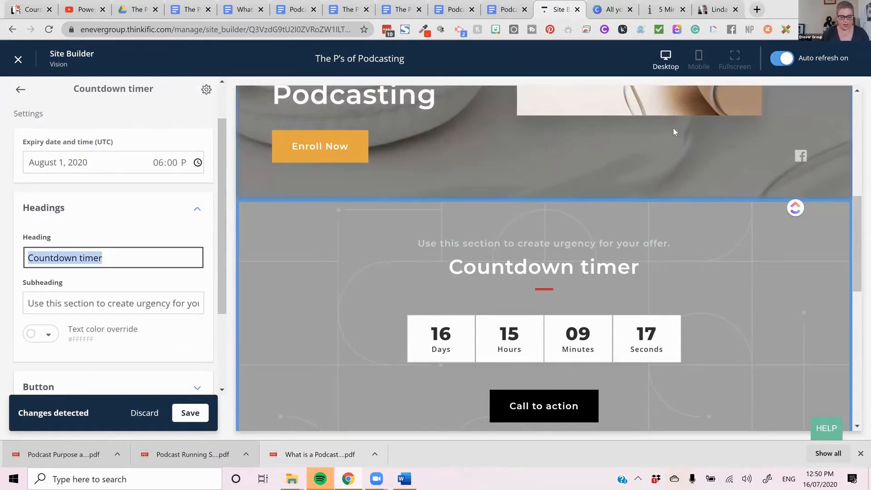
pyautogui.write('Launcing')
pyautogui.press('BackSpace')
pyautogui.press('BackSpace')
pyautogui.press('BackSpace')
pyautogui.press('BackSpace')
pyautogui.press('BackSpace')
pyautogui.press('BackSpace')
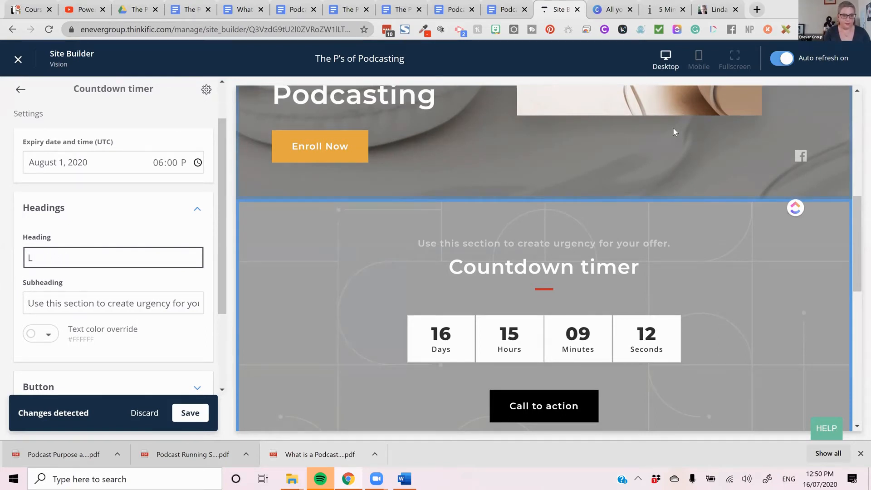
pyautogui.write('Pre Order ')
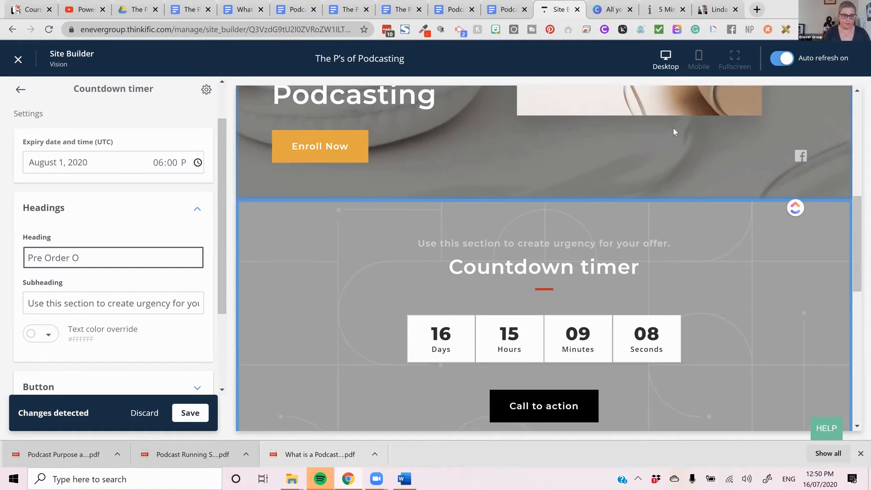
pyautogui.write('Open')
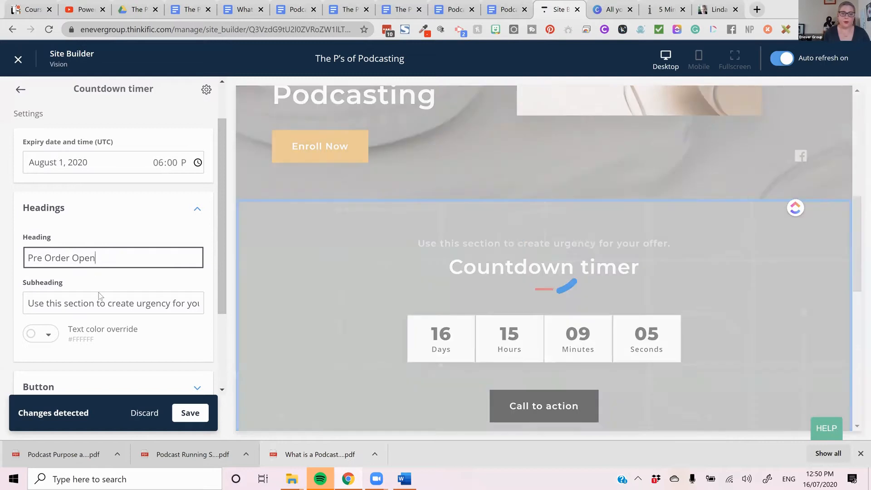
# - Replace the countdown timer section's subheading with "The Podcasting P's will launch"
pyautogui.click(28, 303)
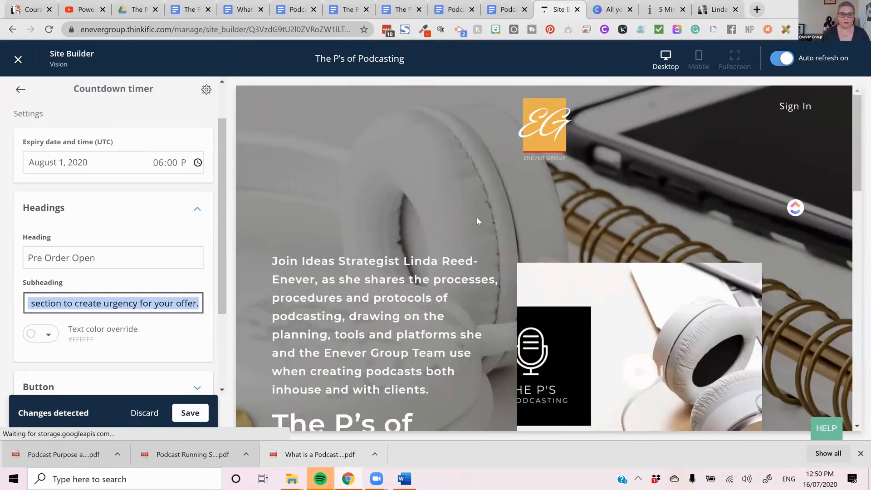
pyautogui.scroll(-8, 668, 222)
pyautogui.scroll(7, 669, 227)
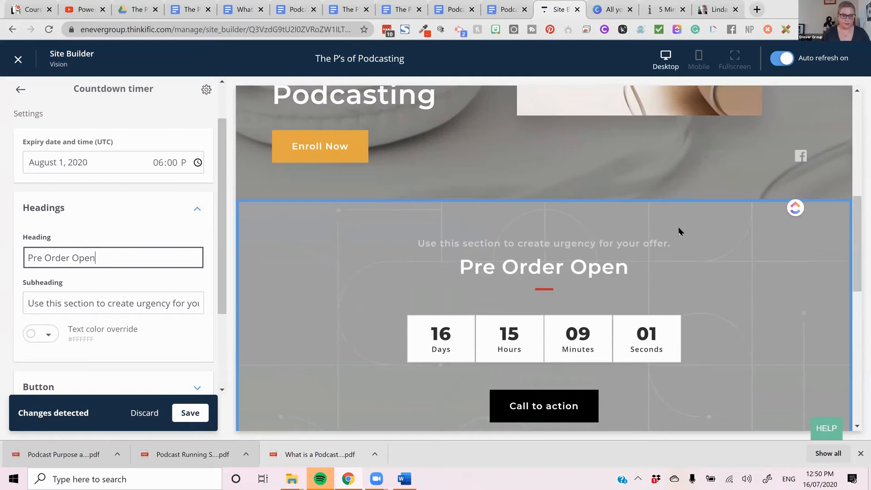
pyautogui.moveTo(30, 303); pyautogui.dragTo(374, 308)
pyautogui.press('BackSpace')
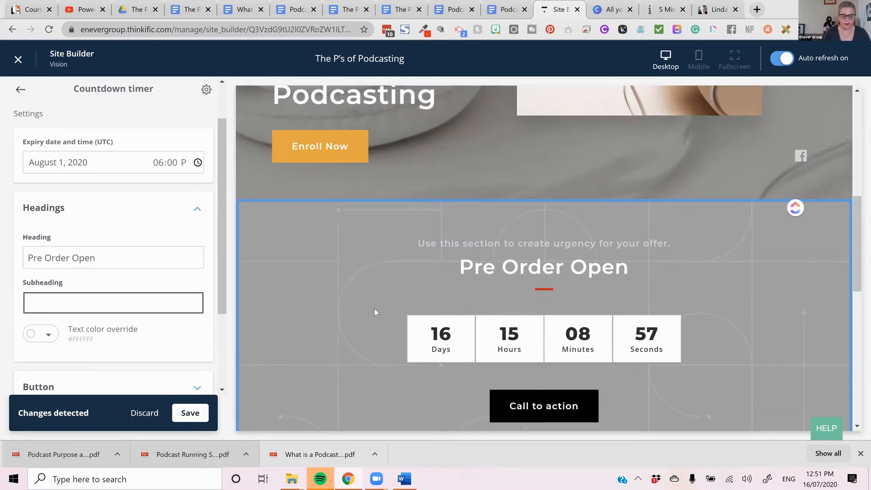
pyautogui.write('The Podcasting Ps')
pyautogui.write('s will launch')
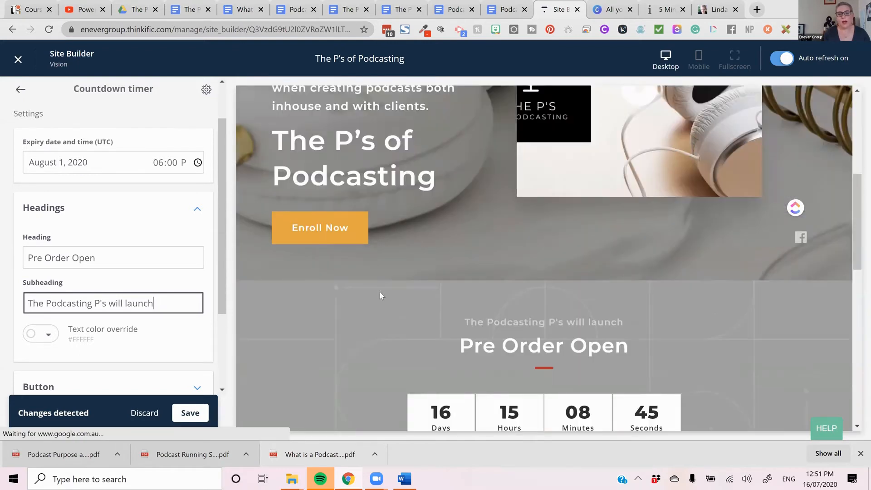
pyautogui.scroll(-3, 127, 306)
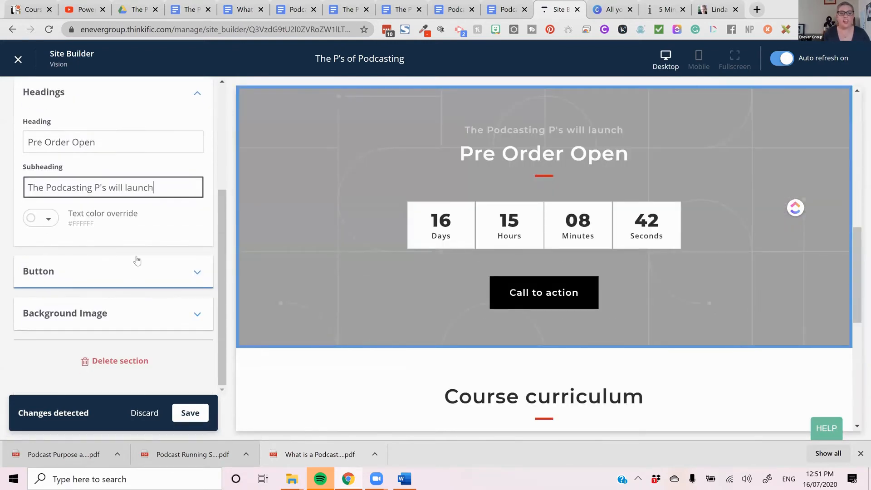
# - Link the countdown timer's button to a product checkout for The P's of Podcasting (pre-order), searching the products for "pod"
pyautogui.click(120, 287)
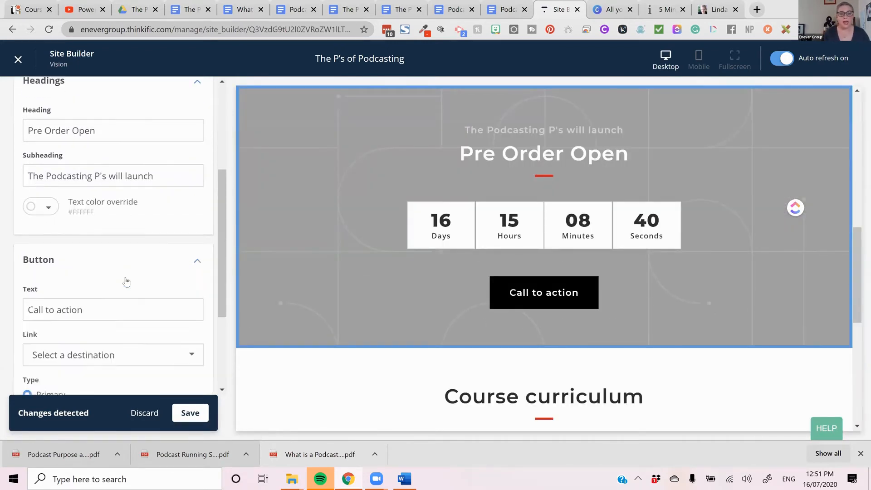
pyautogui.scroll(-3, 136, 268)
pyautogui.click(148, 253)
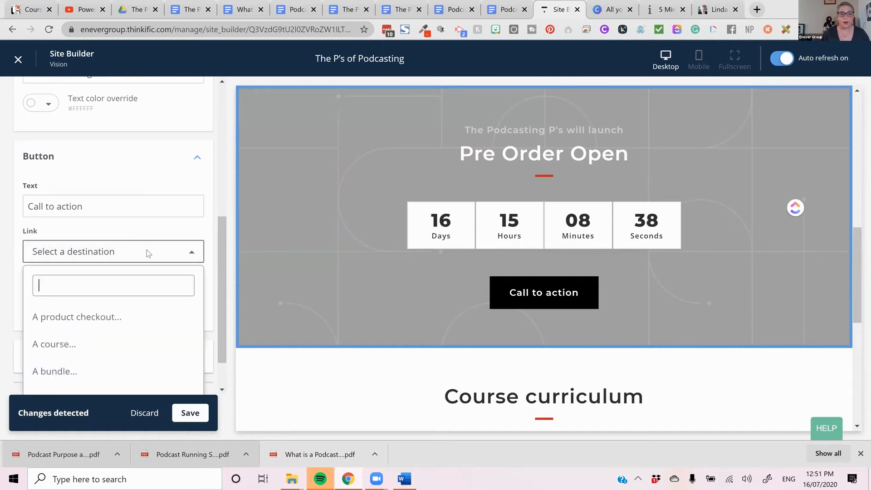
pyautogui.click(117, 316)
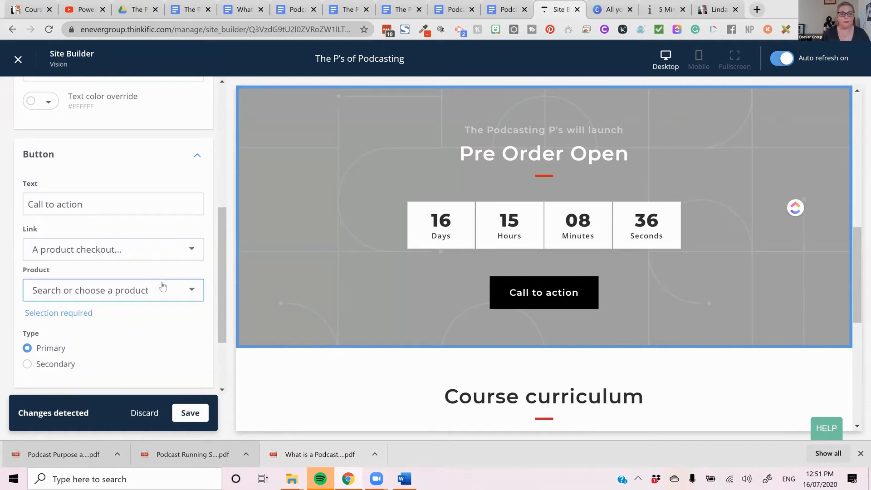
pyautogui.click(160, 294)
pyautogui.scroll(-6, 151, 347)
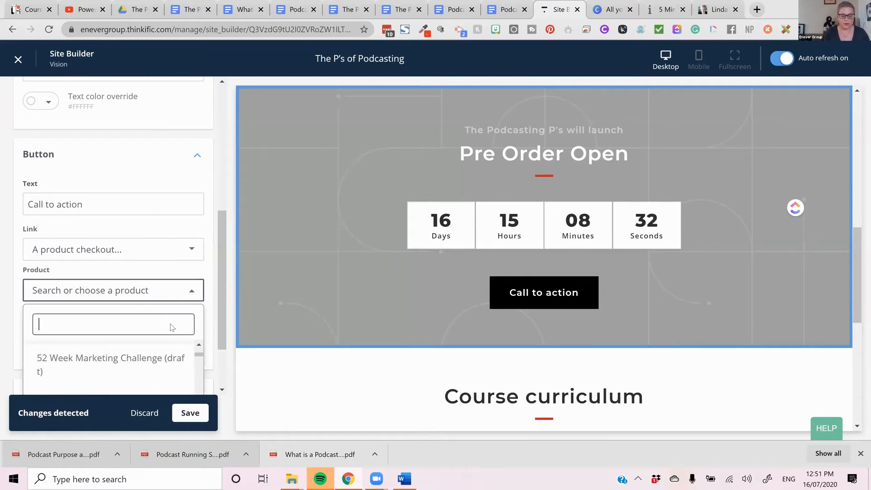
pyautogui.write('pod')
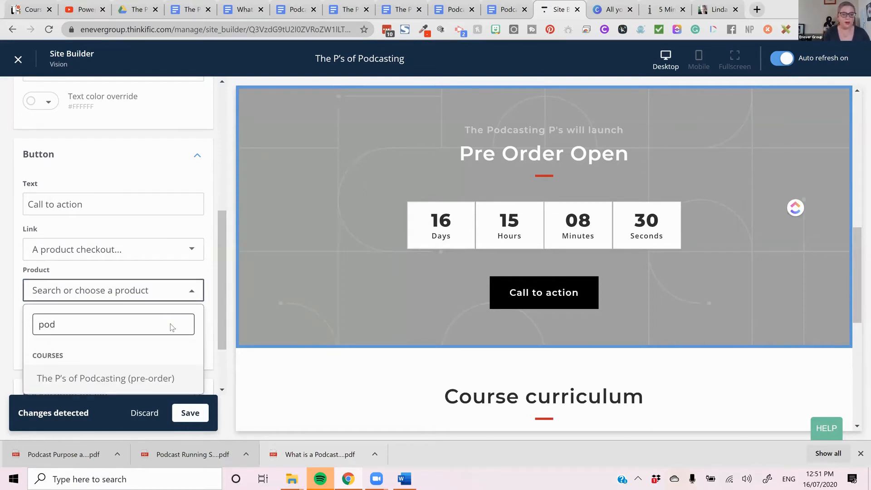
pyautogui.click(133, 378)
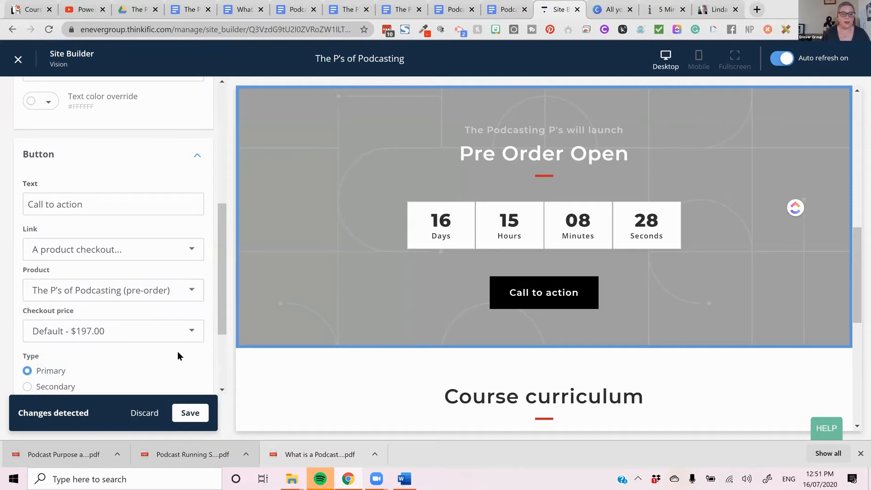
# - Review the countdown timer's button settings and save the section changes
pyautogui.scroll(-3, 179, 355)
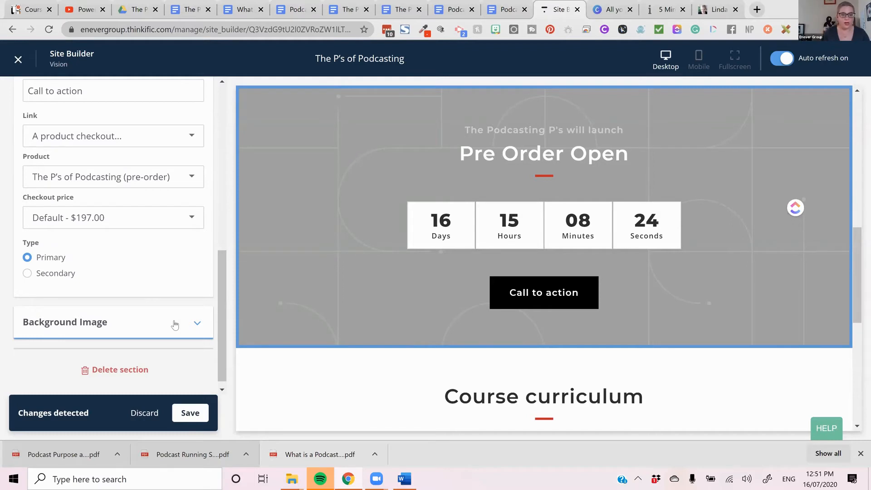
pyautogui.scroll(5, 173, 323)
pyautogui.scroll(3, 206, 358)
pyautogui.scroll(-5, 209, 390)
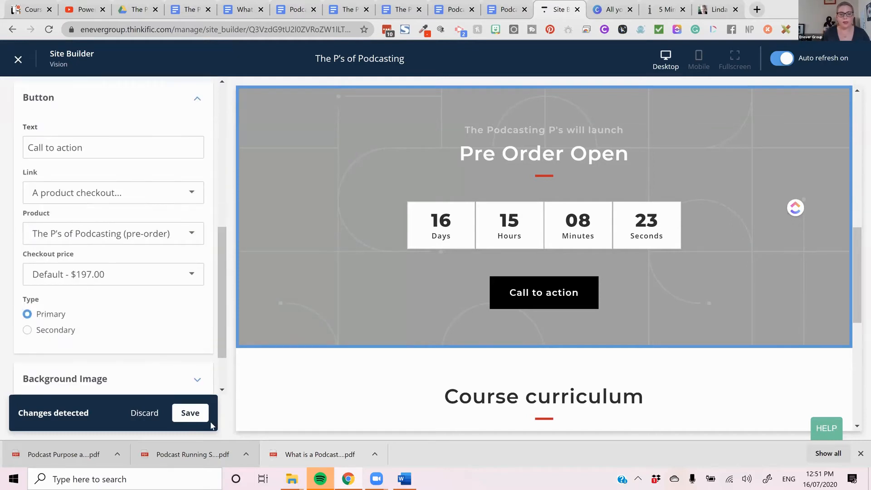
pyautogui.click(195, 413)
pyautogui.scroll(5, 190, 293)
pyautogui.scroll(-4, 150, 356)
# - Open the countdown timer's background image settings and remove the default image
pyautogui.click(148, 361)
pyautogui.scroll(-5, 154, 331)
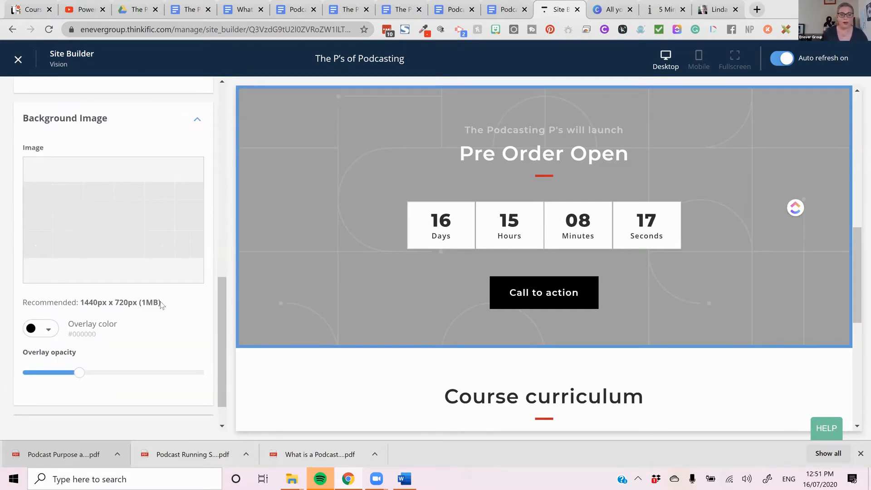
pyautogui.moveTo(131, 213)
pyautogui.click(129, 237)
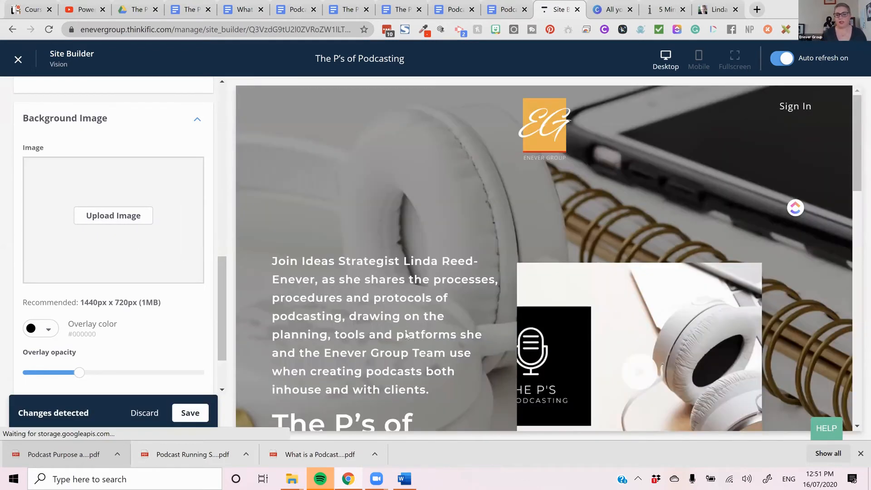
pyautogui.scroll(-7, 553, 319)
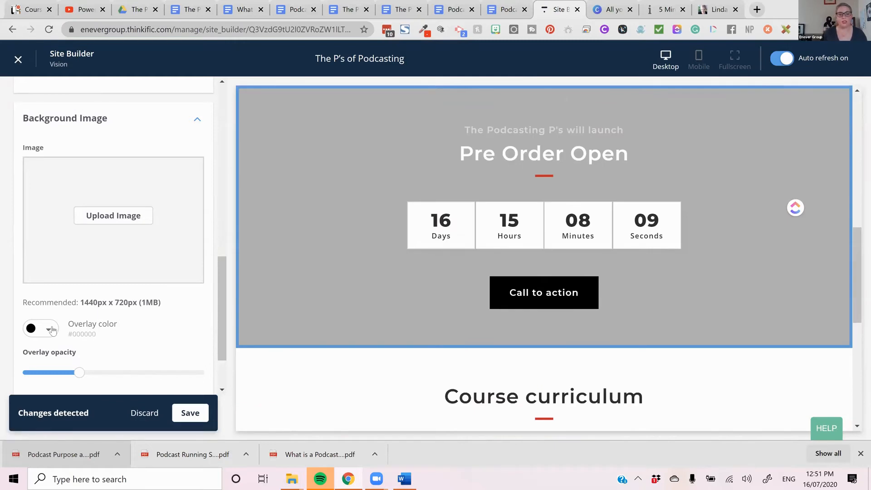
# - Try a white overlay color on the countdown timer section, and set it to purple #9013FE instead
pyautogui.click(50, 329)
pyautogui.click(122, 304)
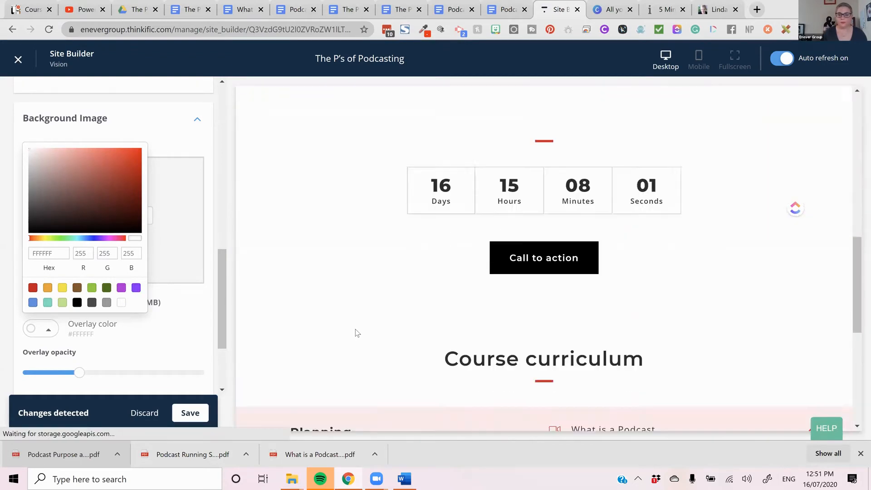
pyautogui.click(136, 287)
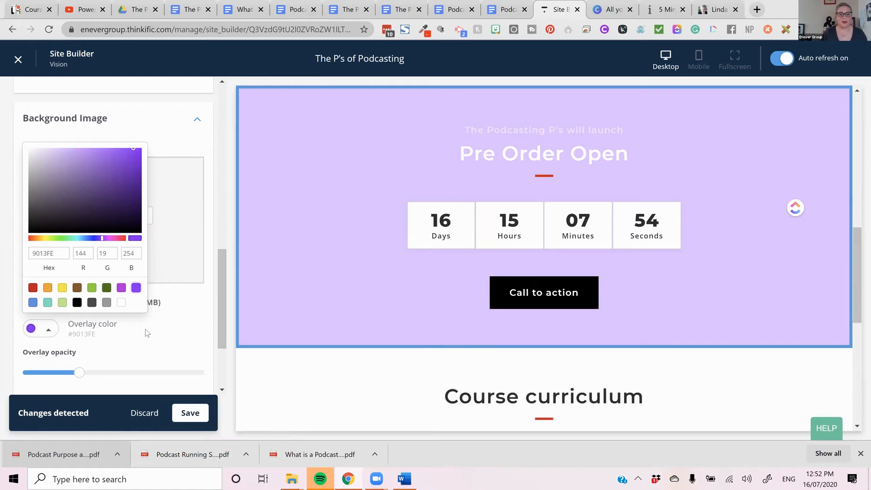
pyautogui.click(162, 339)
# - Start uploading a background image and switch to Google Drive to browse the Course Images and Logo folder
pyautogui.scroll(6, 162, 339)
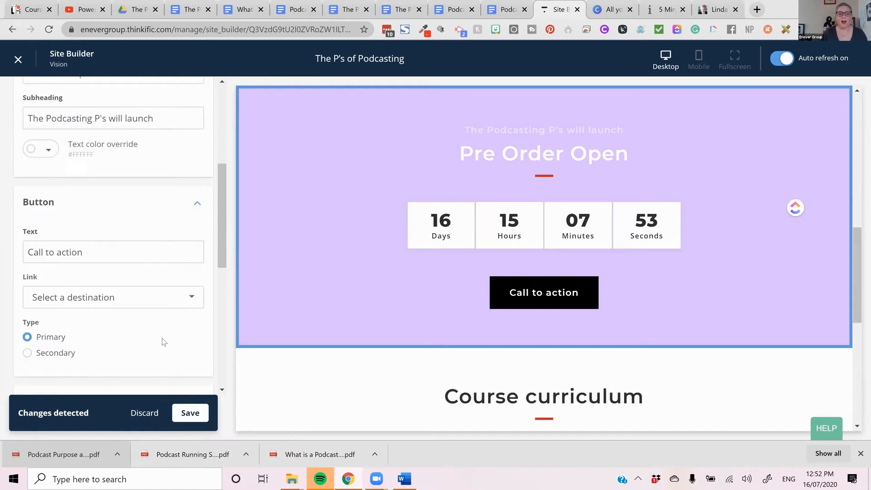
pyautogui.scroll(-5, 136, 299)
pyautogui.click(113, 276)
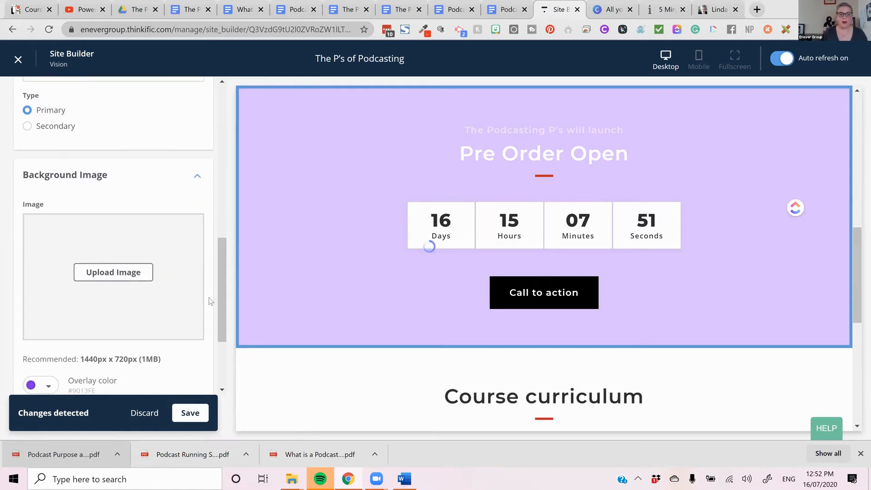
pyautogui.click(137, 9)
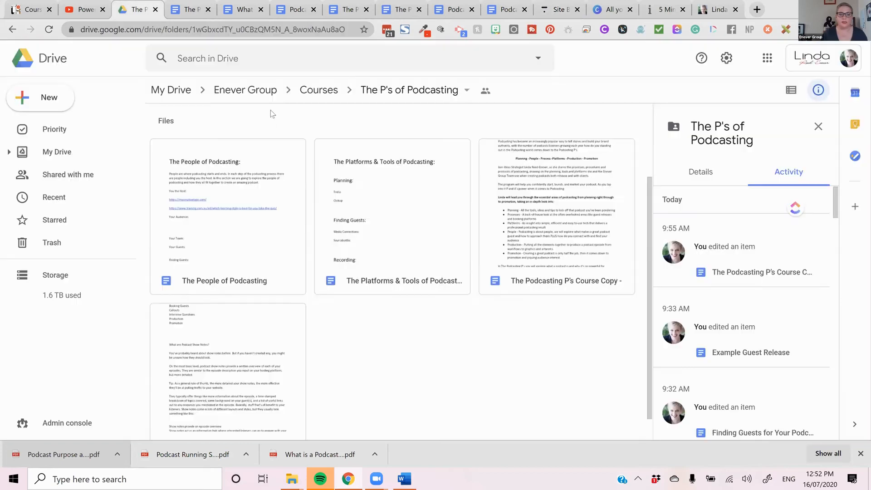
pyautogui.scroll(3, 263, 132)
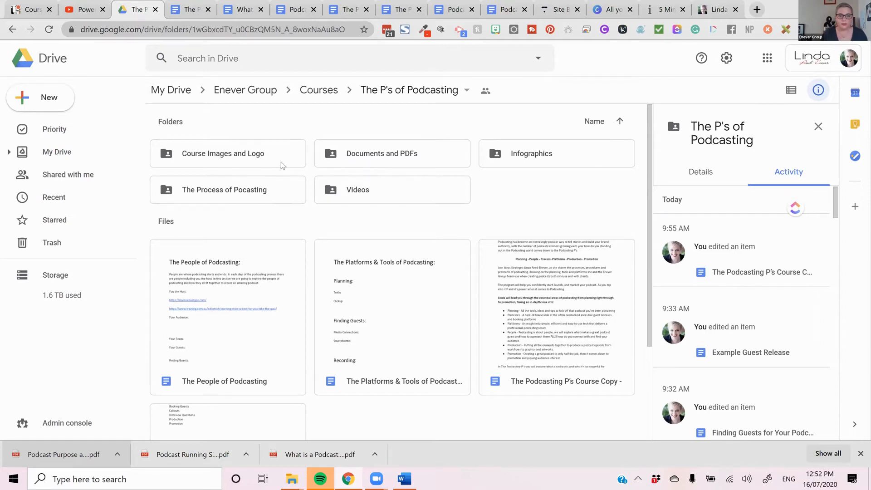
pyautogui.doubleClick(260, 157)
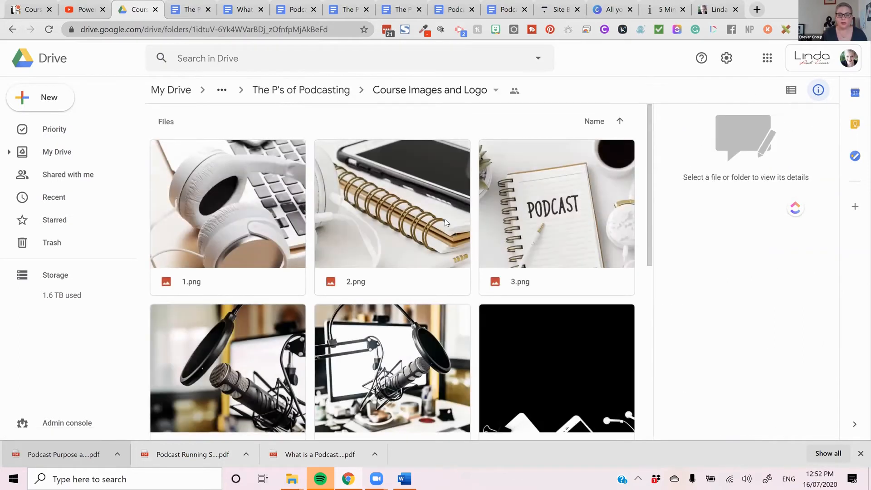
pyautogui.scroll(-7, 265, 200)
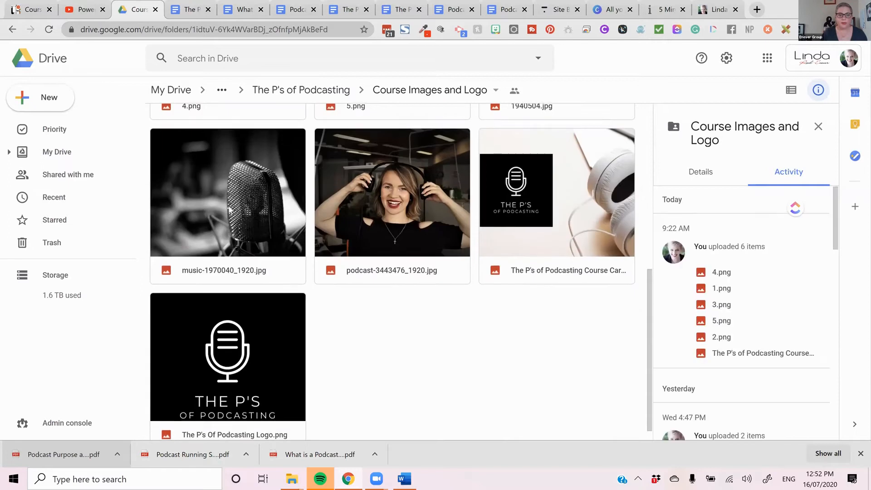
# - Download the microphone photo music-1970040_1920.jpg and return to the site builder's image upload dialog
pyautogui.doubleClick(230, 210)
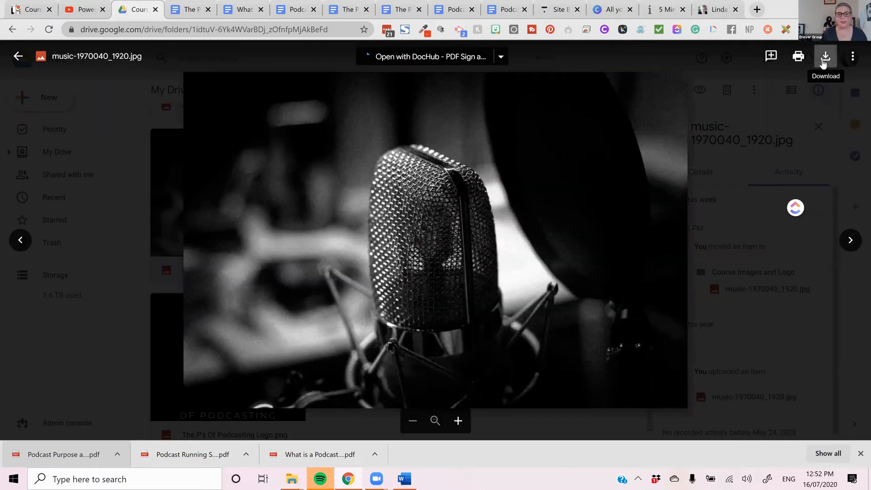
pyautogui.click(823, 62)
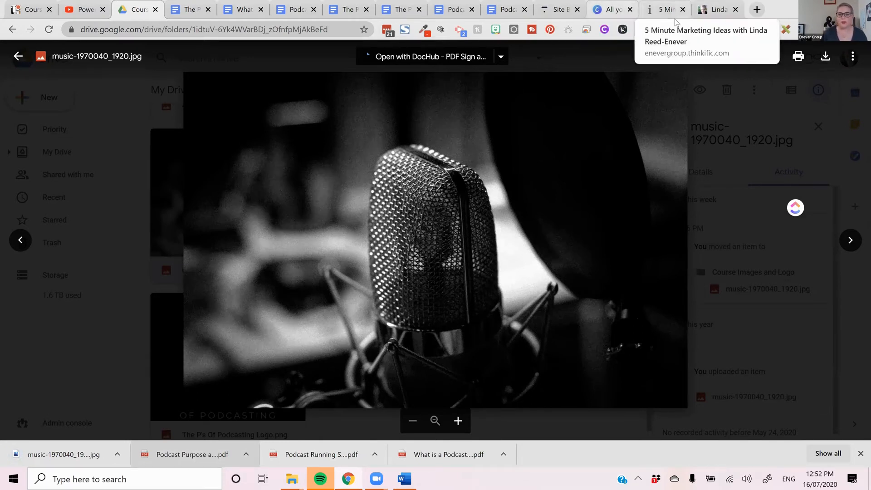
pyautogui.click(554, 10)
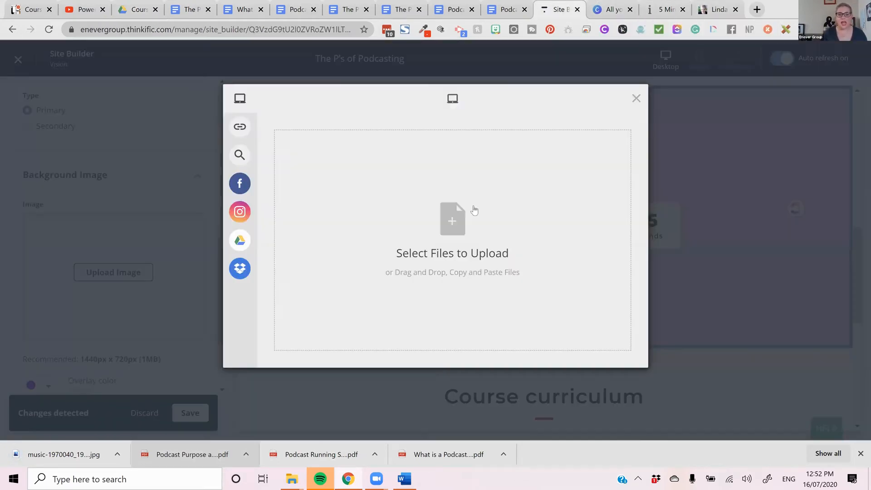
# - Upload the microphone photo music-1970040_1920.jpg as the countdown timer's background image and slightly lower the purple overlay's opacity
pyautogui.moveTo(66, 454); pyautogui.dragTo(377, 259)
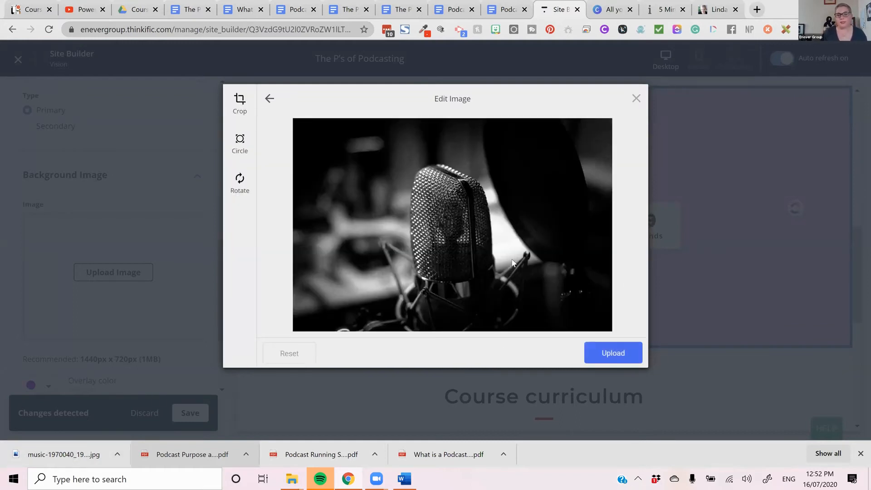
pyautogui.click(606, 359)
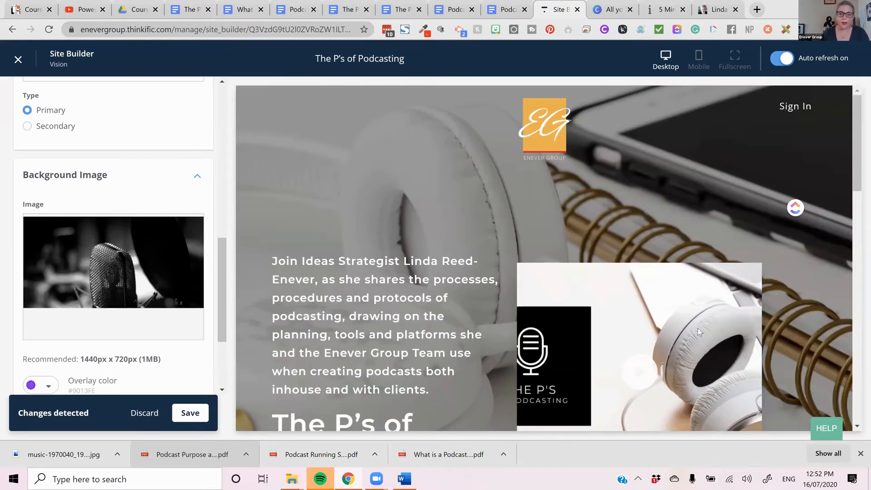
pyautogui.scroll(-1, 809, 263)
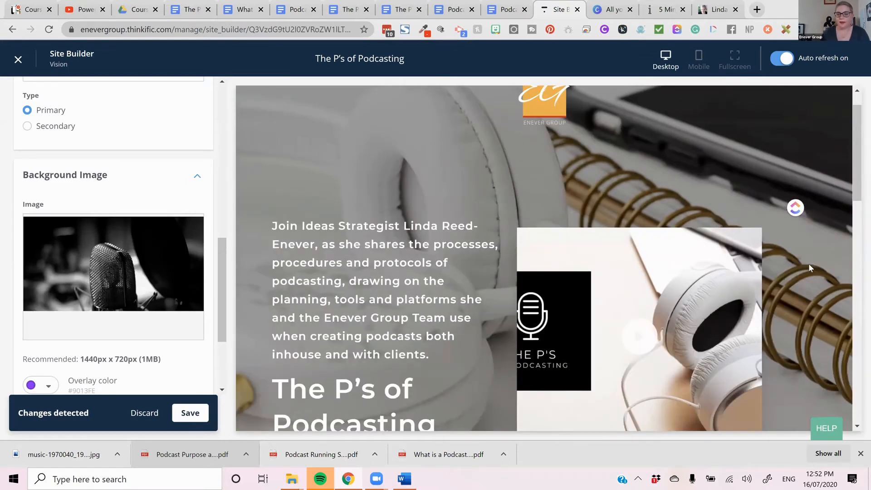
pyautogui.scroll(-4, 808, 263)
pyautogui.scroll(-3, 808, 267)
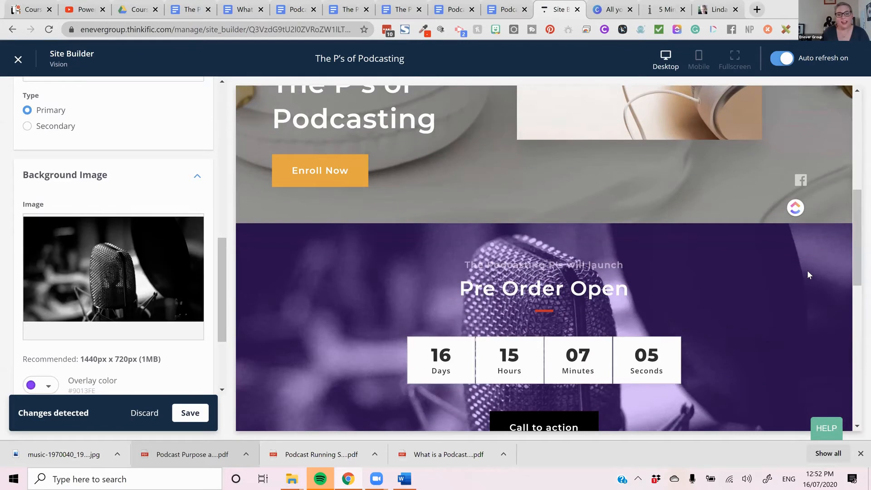
pyautogui.scroll(-2, 806, 270)
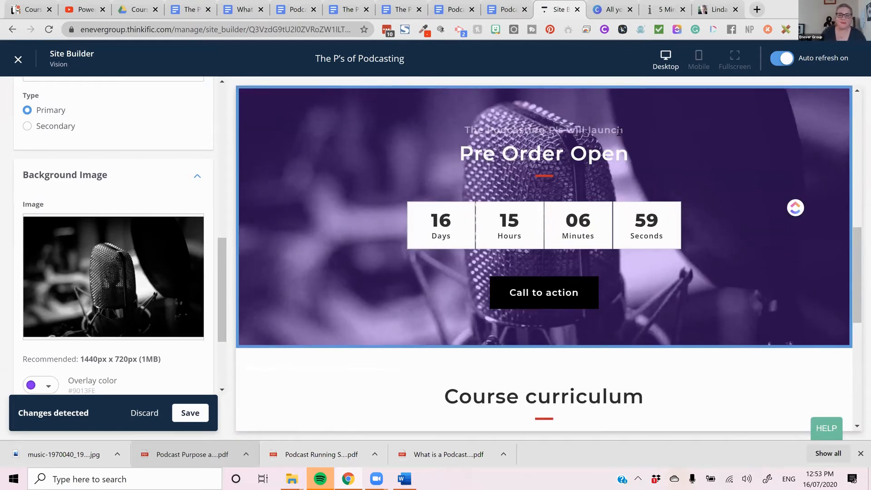
pyautogui.scroll(-3, 160, 203)
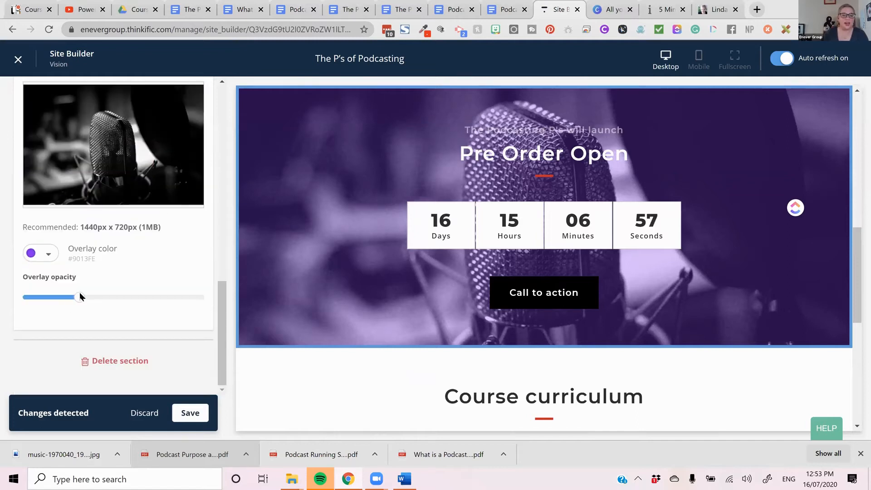
pyautogui.moveTo(68, 299); pyautogui.dragTo(63, 298)
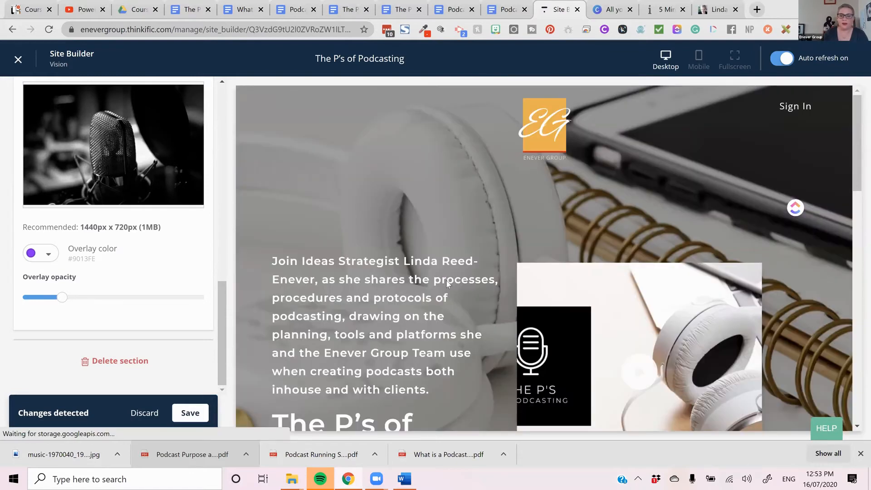
# - Move the subheading text into the countdown timer's heading so it reads "The Podcasting P's will launch Pre Order Open", leaving the subheading empty
pyautogui.scroll(1, 177, 278)
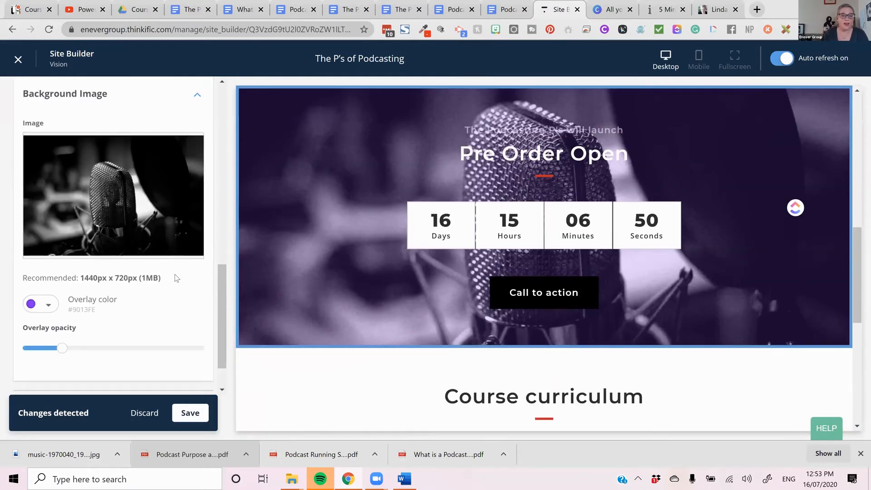
pyautogui.scroll(10, 176, 277)
pyautogui.moveTo(104, 280); pyautogui.dragTo(47, 278)
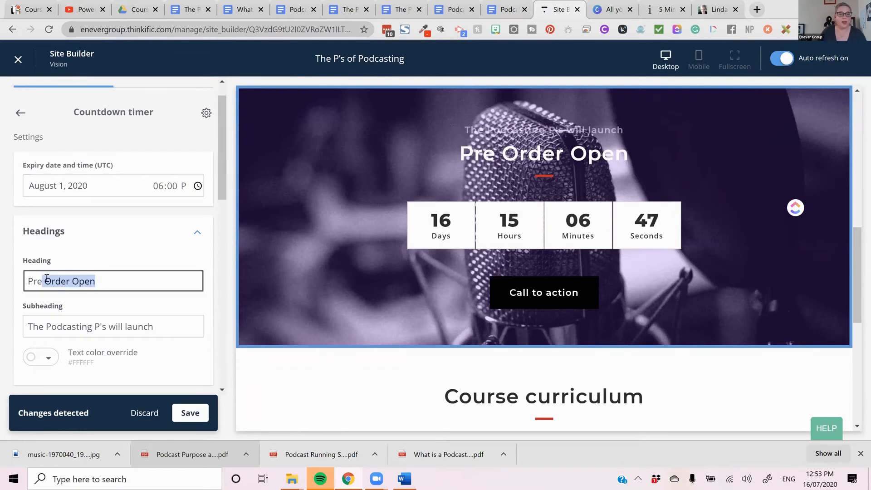
pyautogui.press('Tab')
pyautogui.hotkey('ctrl', 'c')
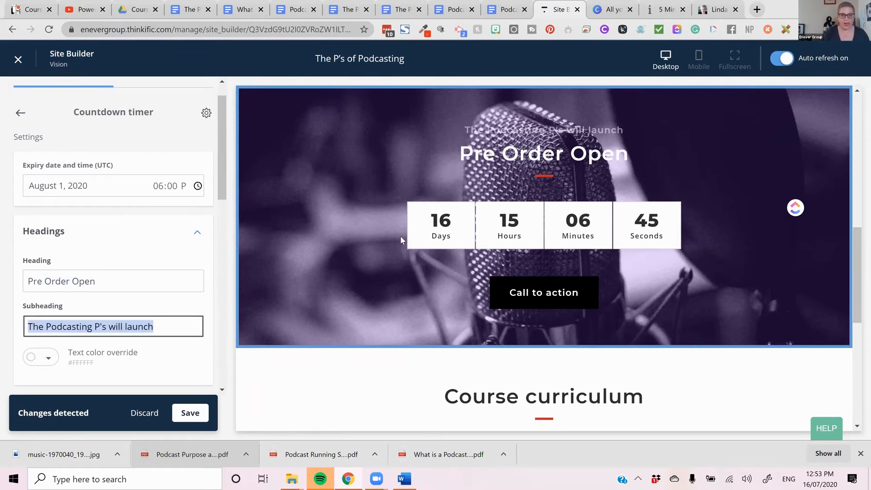
pyautogui.press('BackSpace')
pyautogui.click(29, 285)
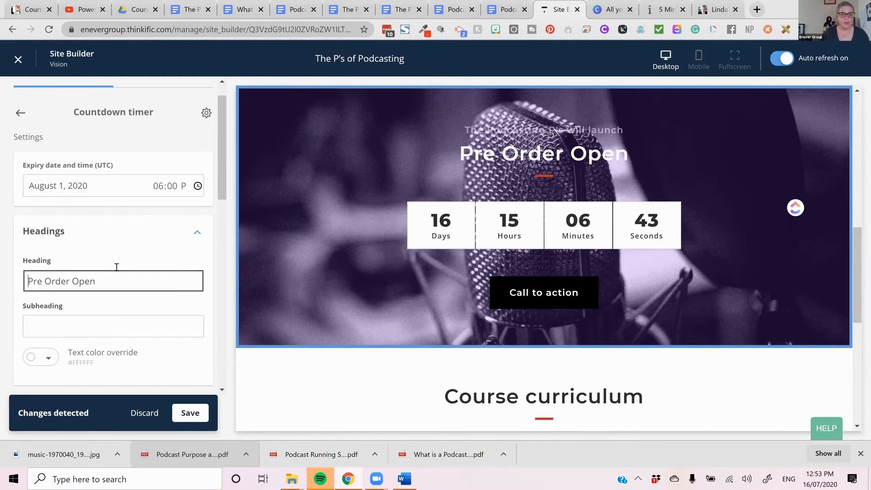
pyautogui.hotkey('ctrl', 'v')
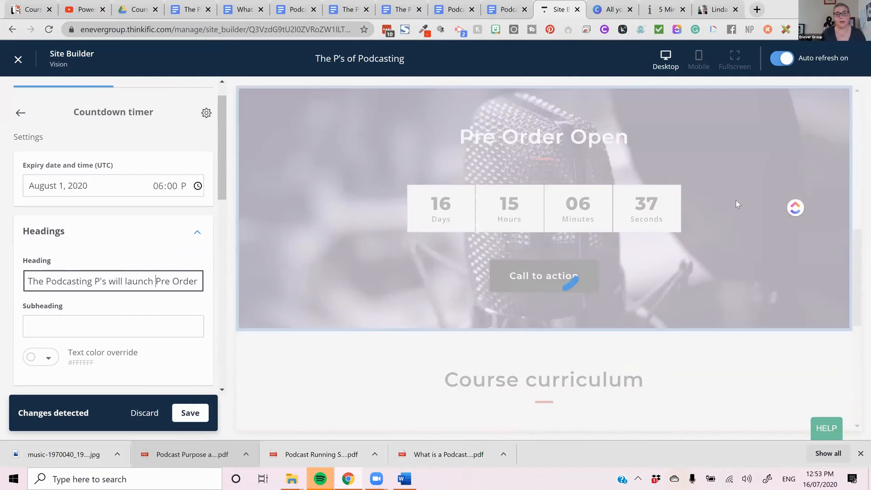
pyautogui.scroll(-2, 612, 263)
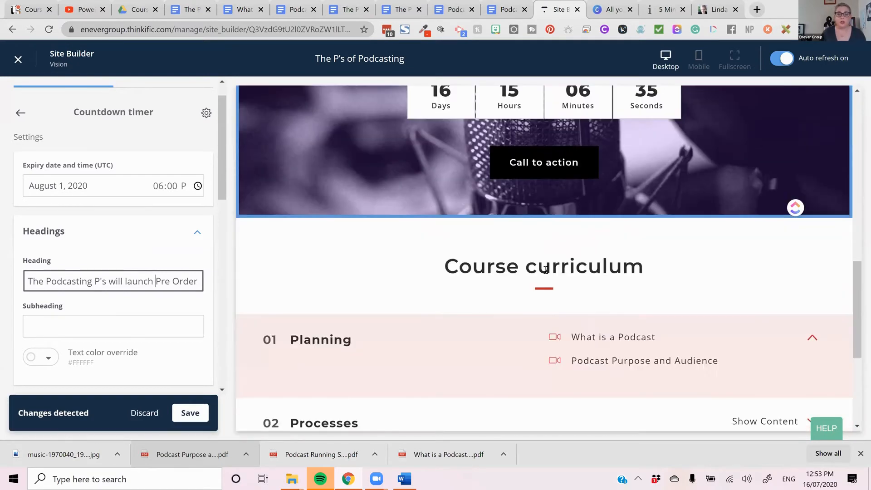
pyautogui.scroll(4, 626, 237)
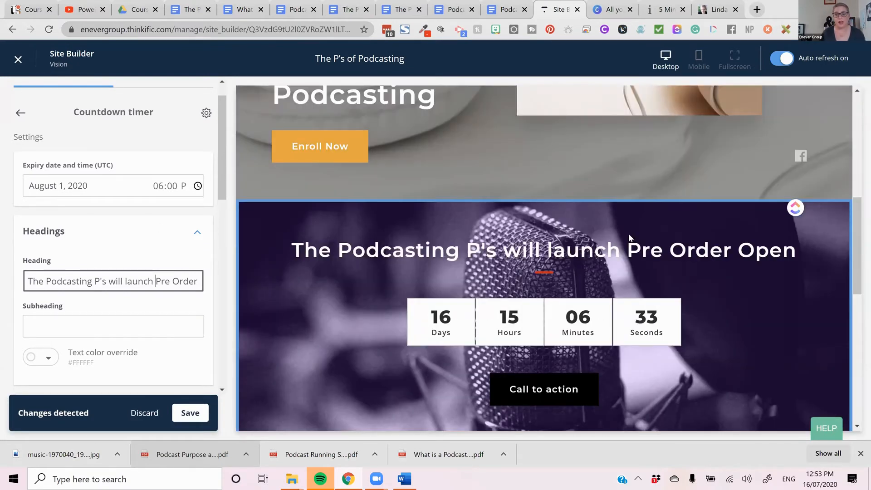
pyautogui.scroll(-3, 632, 266)
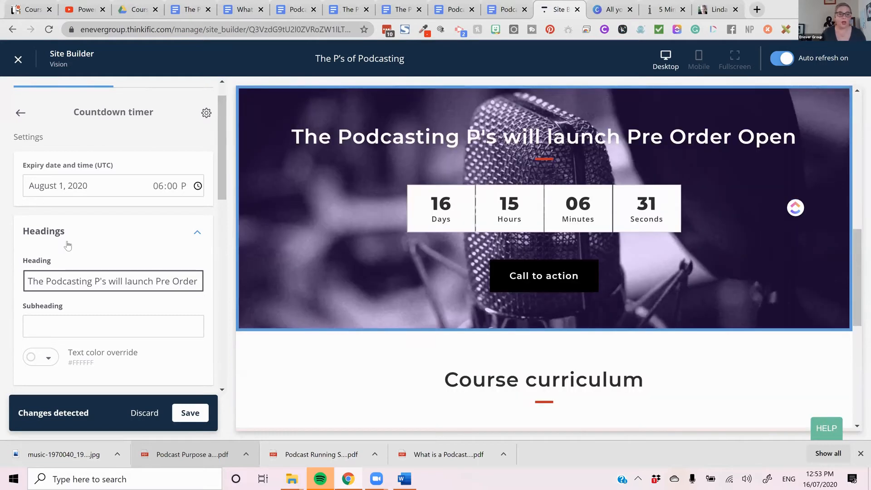
# - Link the countdown timer's button to the product checkout of The P's of Podcasting (pre-order)
pyautogui.scroll(-5, 68, 242)
pyautogui.scroll(-8, 67, 242)
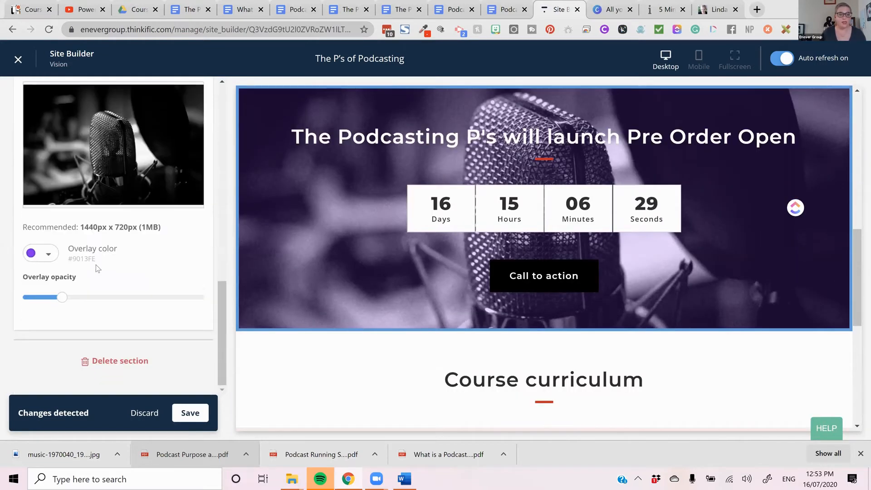
pyautogui.scroll(15, 97, 258)
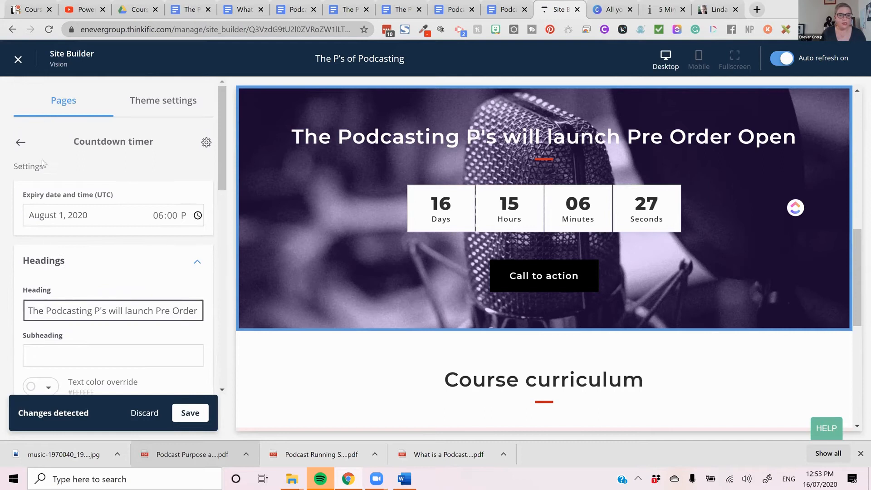
pyautogui.scroll(-6, 80, 252)
pyautogui.click(80, 251)
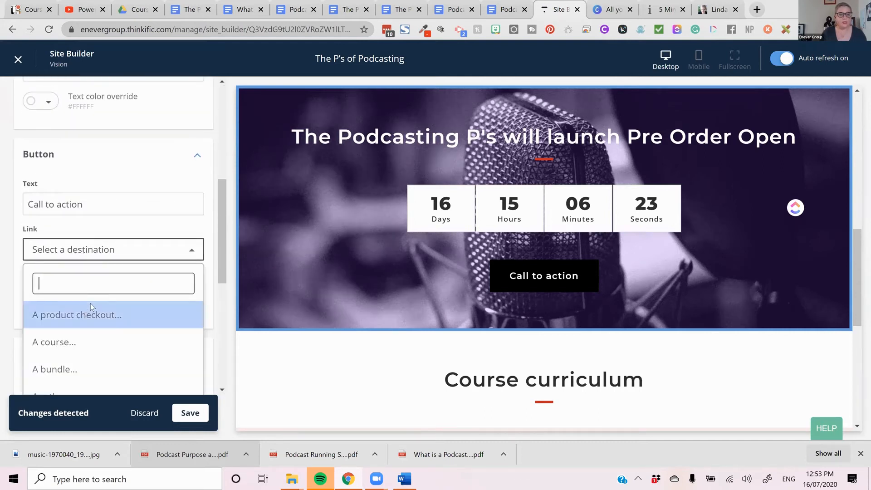
pyautogui.click(88, 312)
pyautogui.click(123, 298)
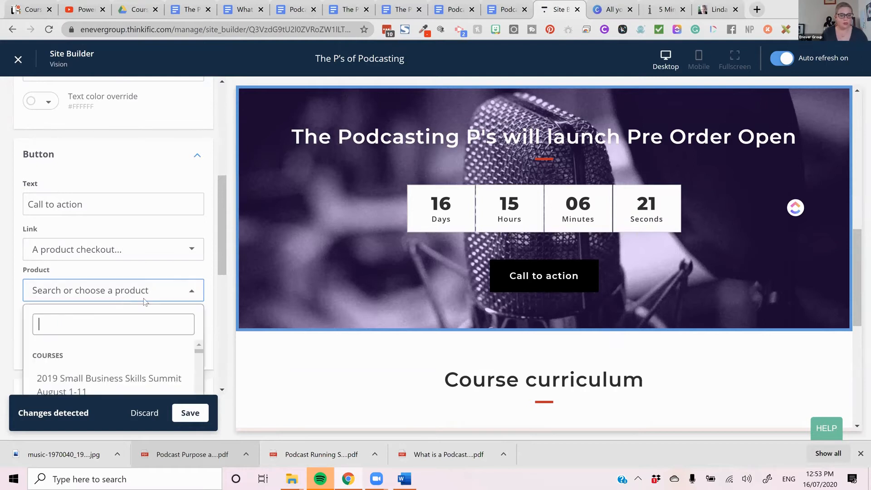
pyautogui.write('pod')
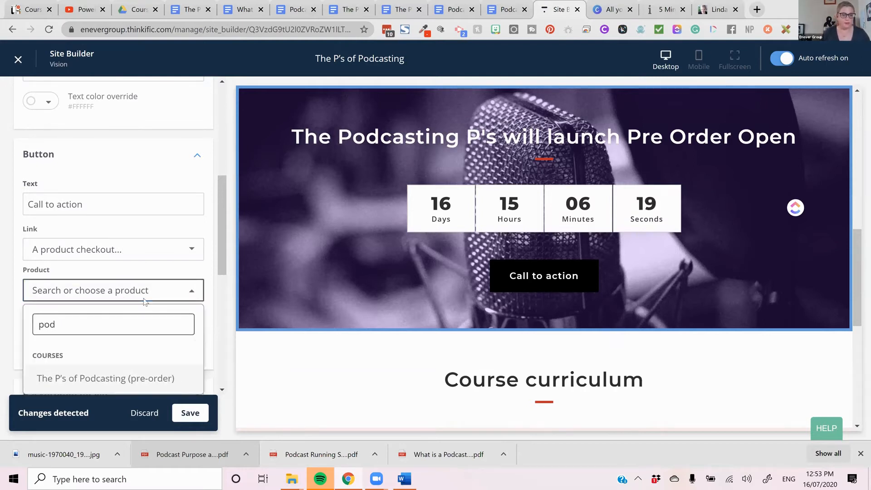
pyautogui.click(70, 378)
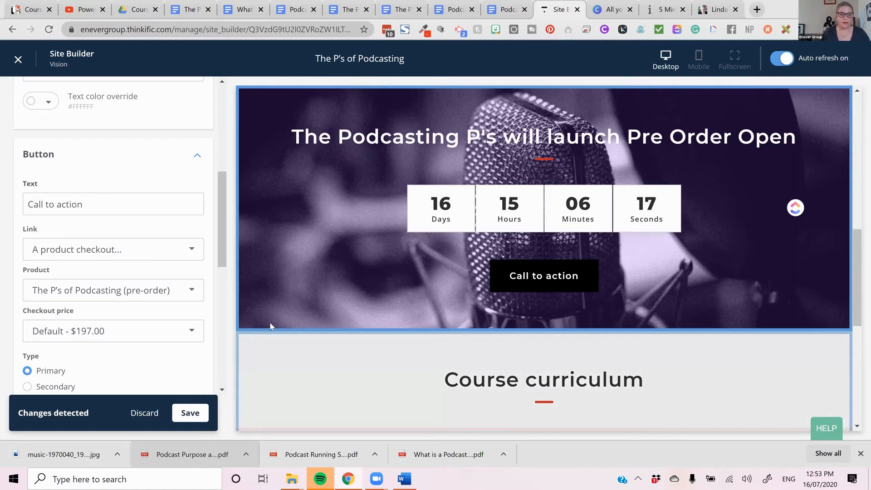
# - Set the countdown timer's button text to "Pre Order your Spot and Save"
pyautogui.click(118, 206)
pyautogui.moveTo(118, 206); pyautogui.dragTo(64, 172)
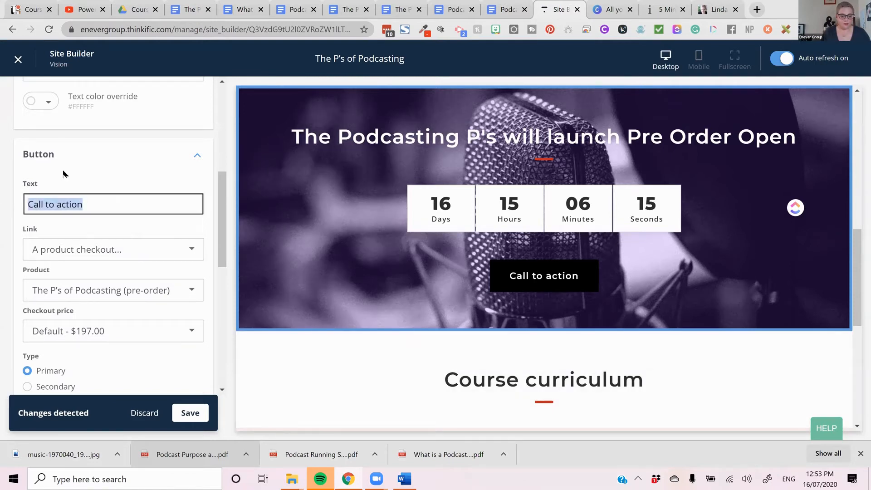
pyautogui.write('S')
pyautogui.press('BackSpace')
pyautogui.write('Pre O')
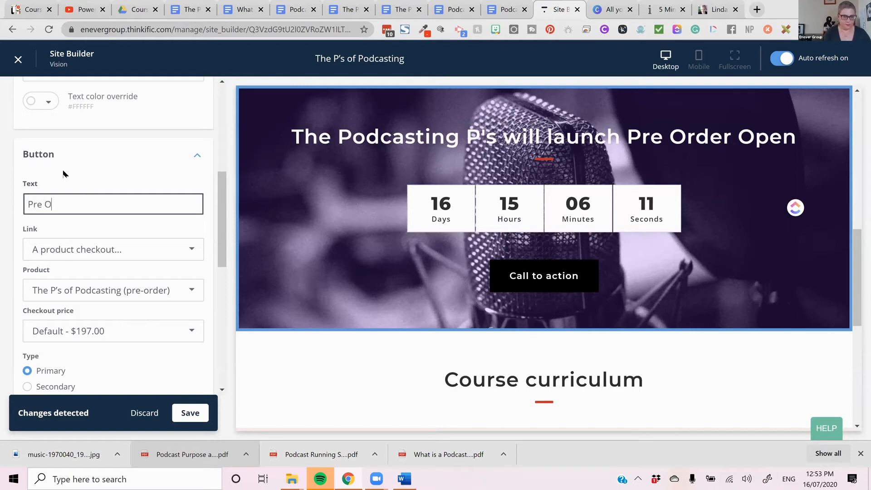
pyautogui.write('rder your Spot and Save')
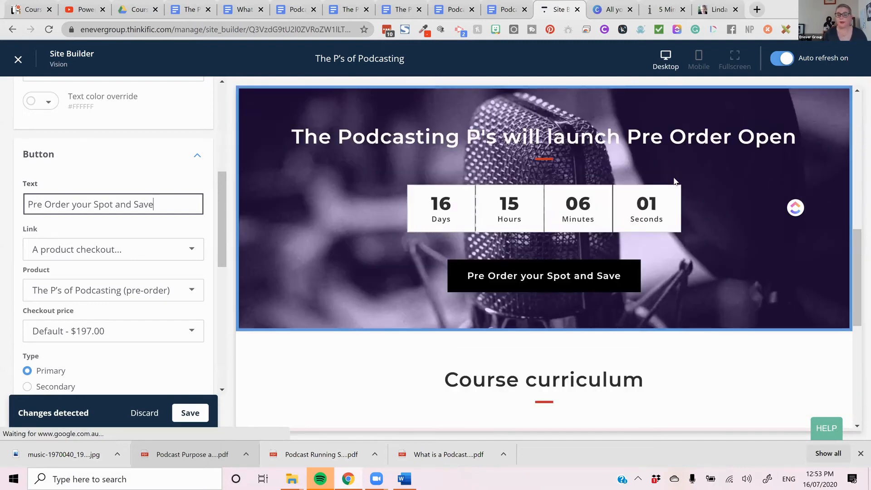
# - Save the countdown timer changes and return to the page's section list
pyautogui.scroll(2, 675, 182)
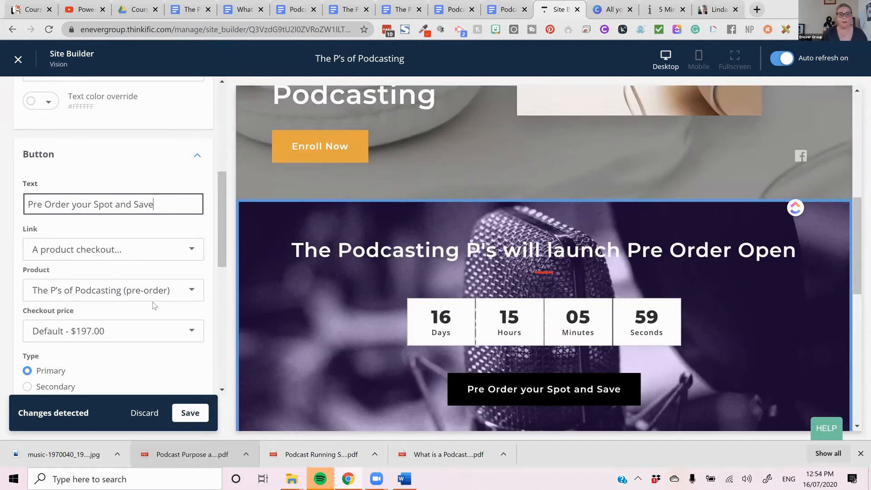
pyautogui.scroll(-4, 154, 305)
pyautogui.click(189, 413)
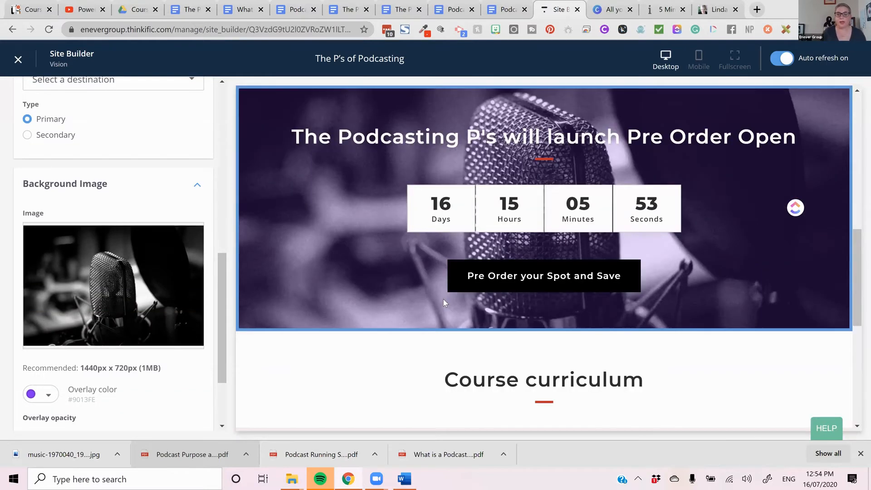
pyautogui.scroll(8, 137, 249)
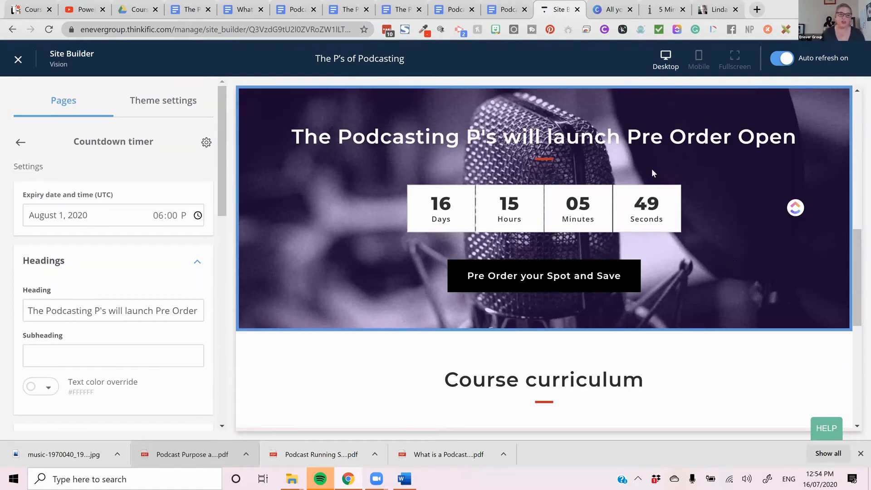
pyautogui.click(22, 144)
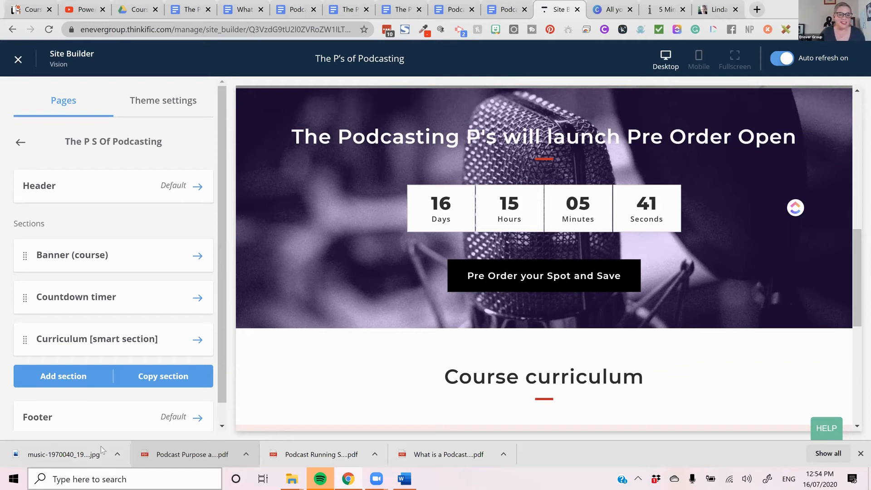
# - Add a Text & media section below the curriculum and check its placement on the landing page
pyautogui.click(73, 376)
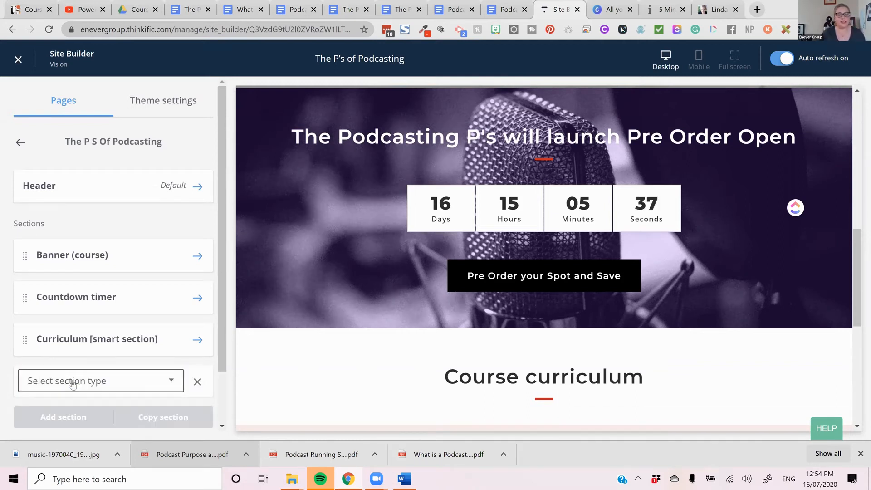
pyautogui.scroll(-1, 73, 384)
pyautogui.click(109, 322)
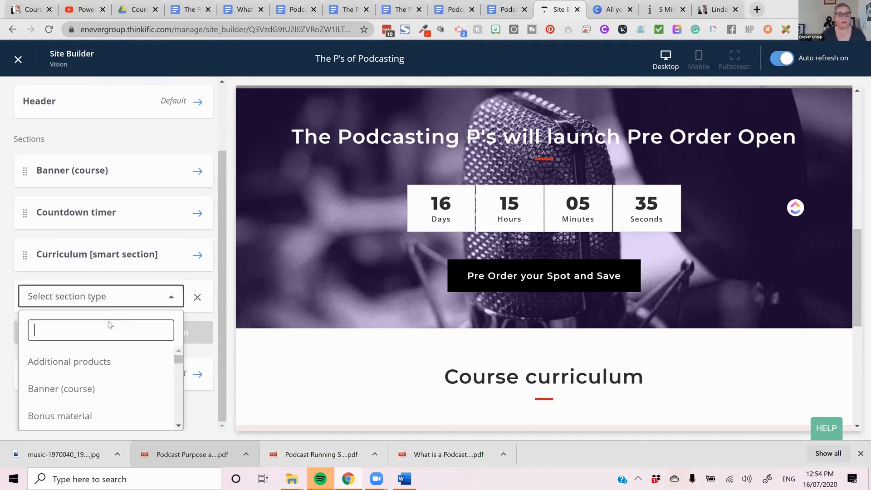
pyautogui.write('te')
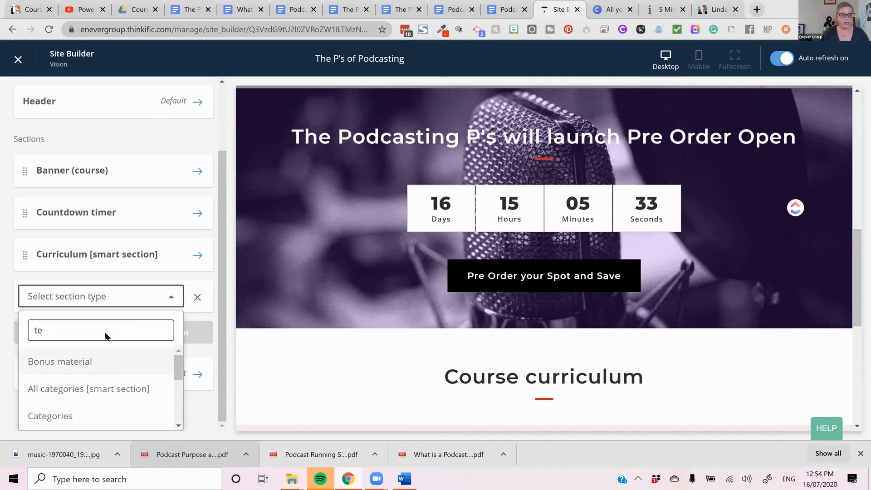
pyautogui.write('x')
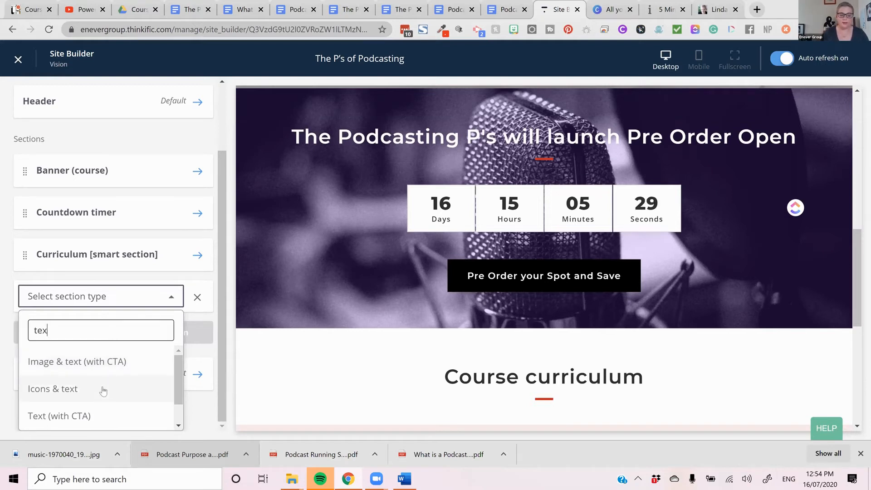
pyautogui.scroll(-1, 103, 412)
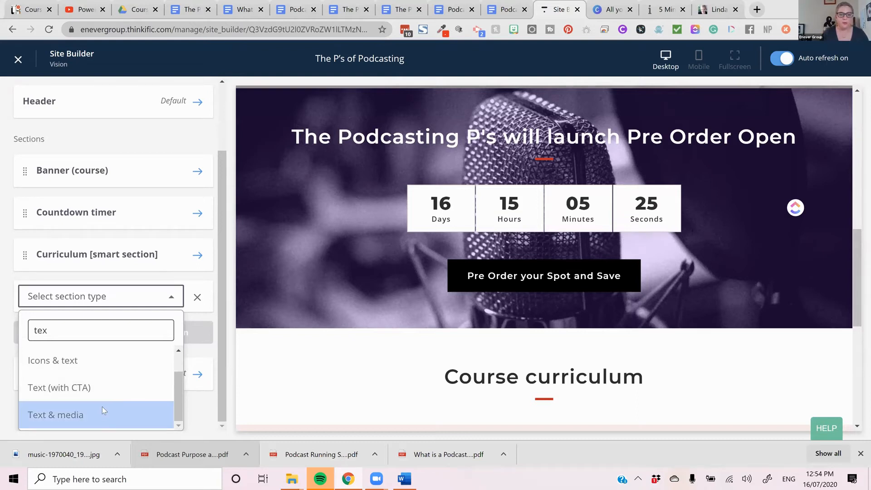
pyautogui.click(102, 413)
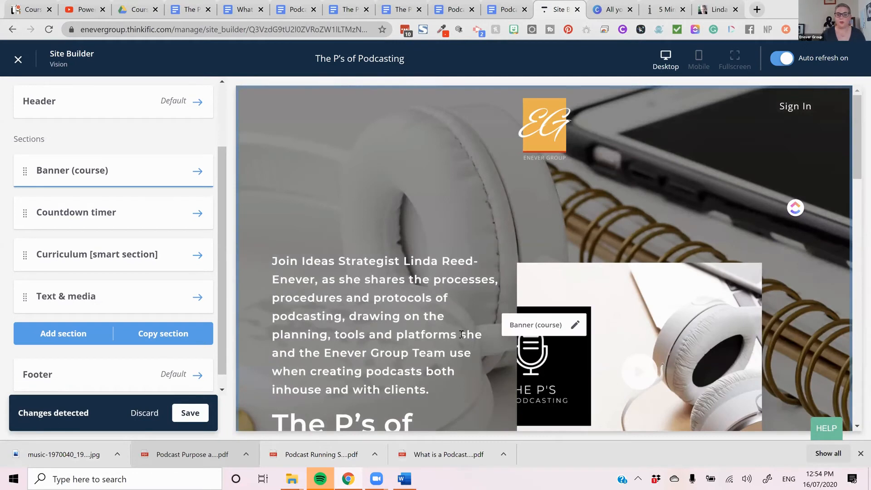
pyautogui.scroll(-5, 493, 357)
pyautogui.scroll(-10, 492, 356)
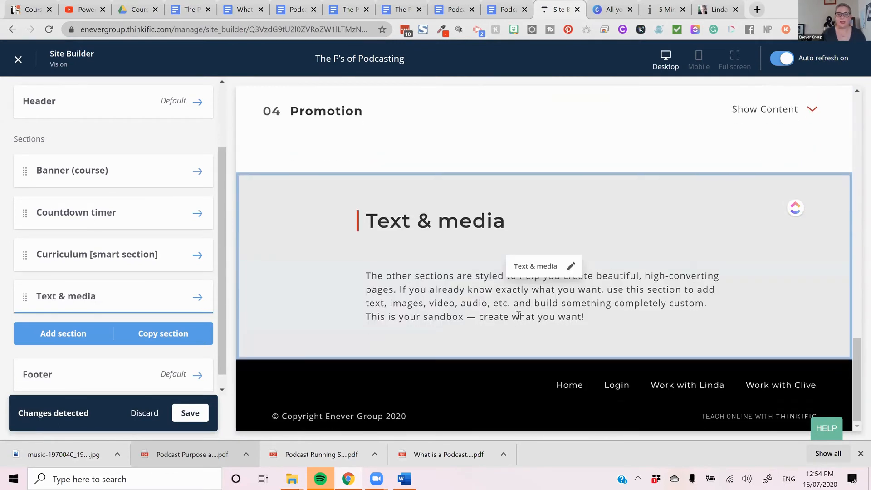
# - Review the settings of the new Text & media section and discard the unsaved section
pyautogui.click(194, 299)
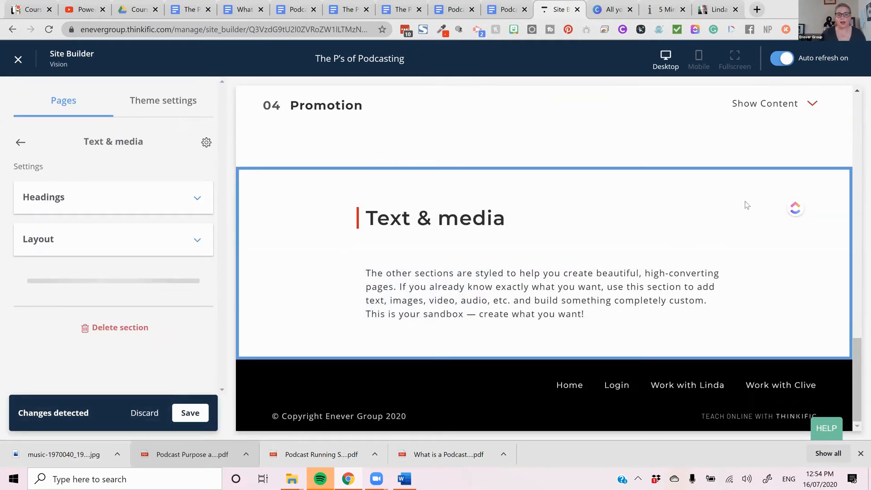
pyautogui.scroll(-2, 116, 282)
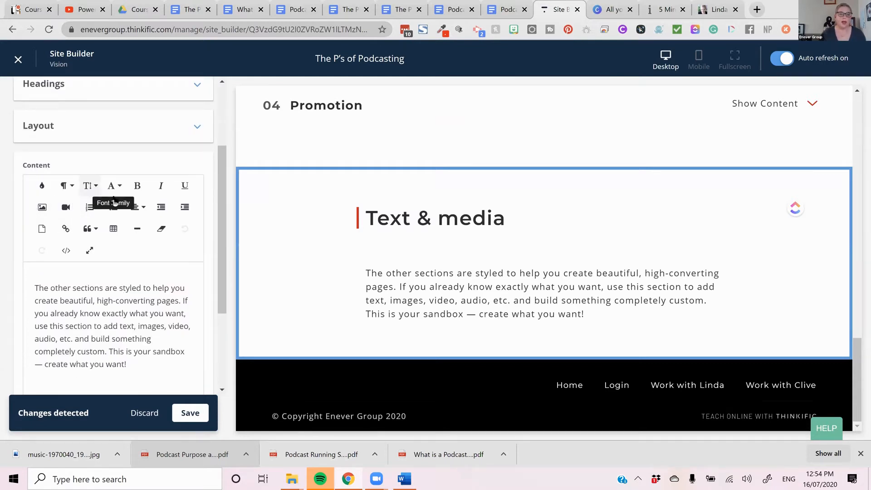
pyautogui.scroll(-3, 161, 259)
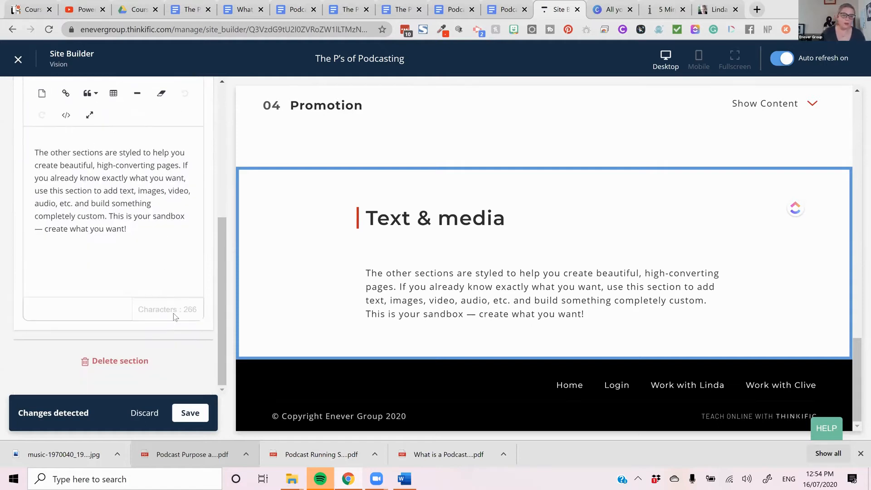
pyautogui.click(145, 413)
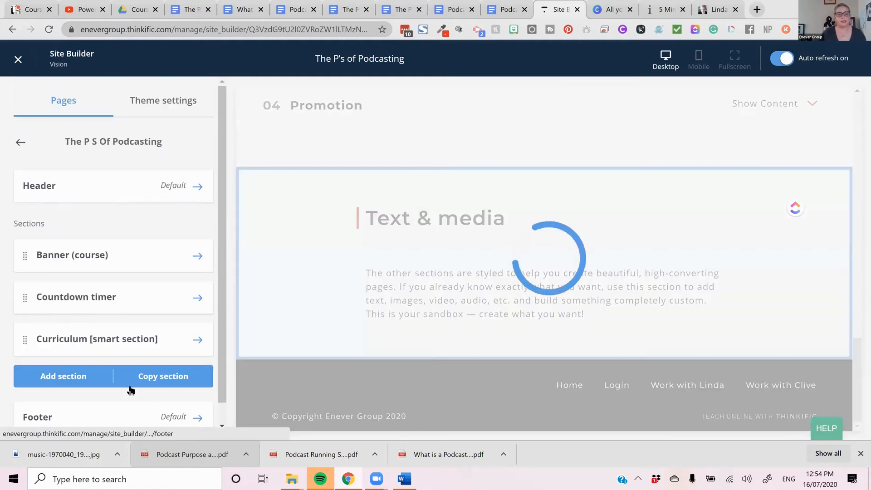
# - Add an Image & text (with CTA) section below the curriculum and open its settings
pyautogui.click(85, 380)
pyautogui.click(91, 380)
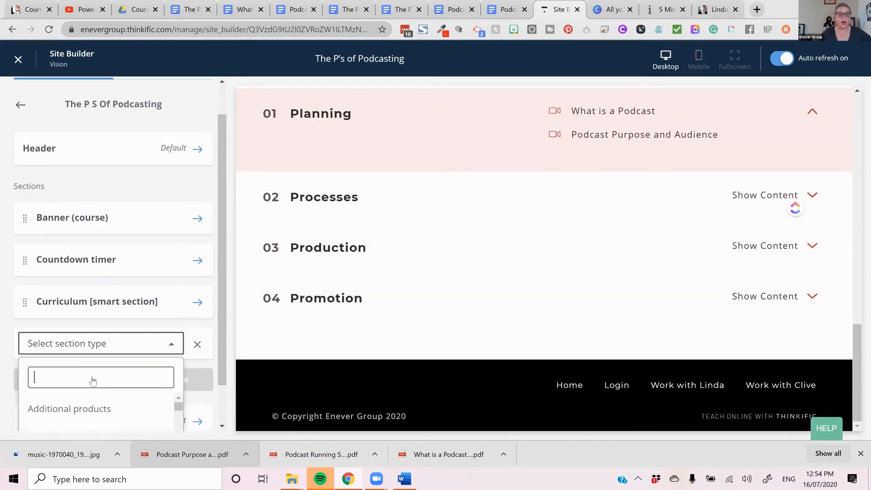
pyautogui.write('te')
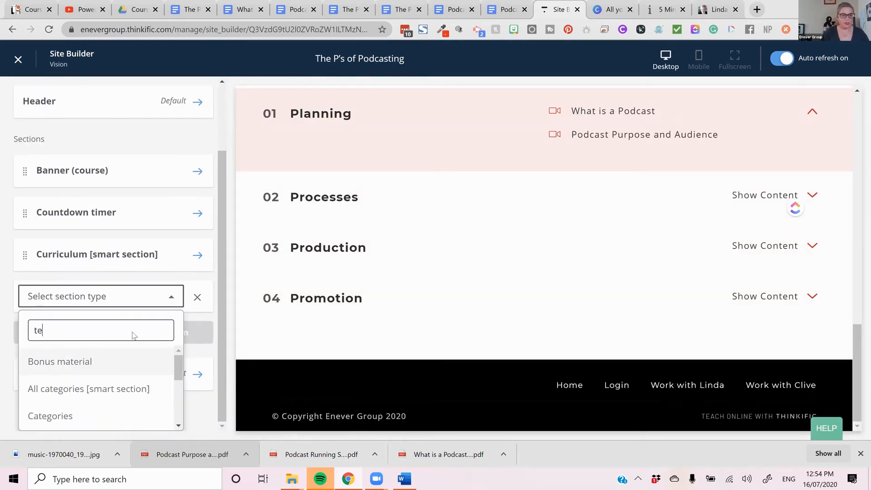
pyautogui.write('x')
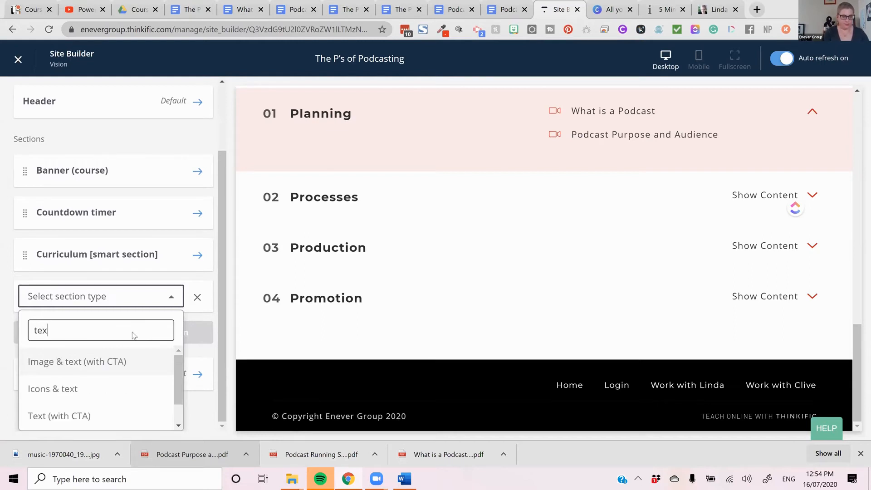
pyautogui.click(121, 370)
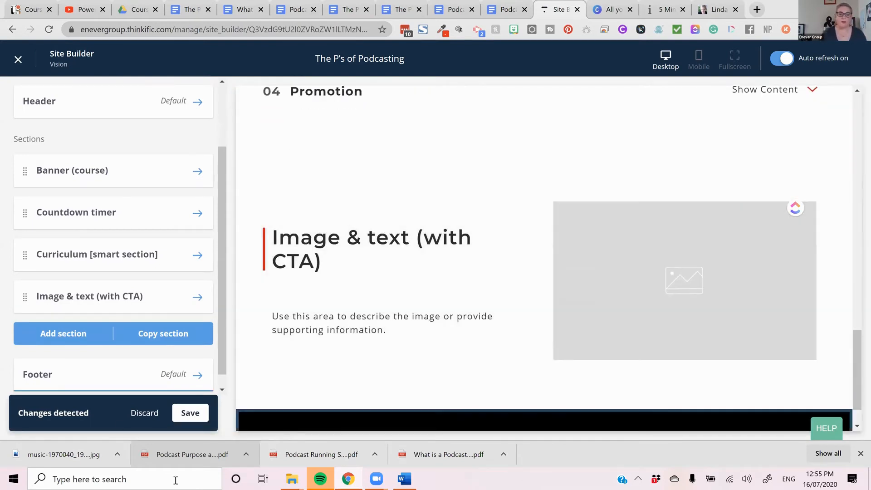
pyautogui.click(122, 300)
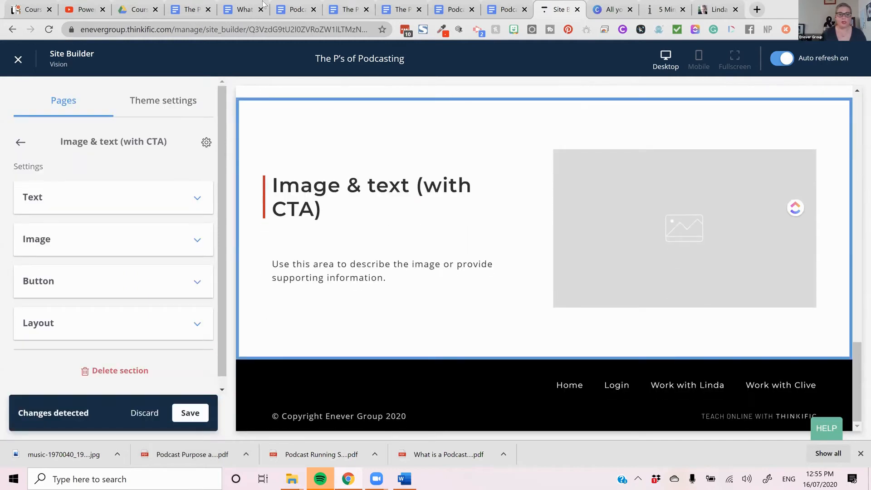
# - Download podcast-3443476_1920.jpg from the Course Images and Logo folder in Google Drive, and return to the Site Builder
pyautogui.click(139, 9)
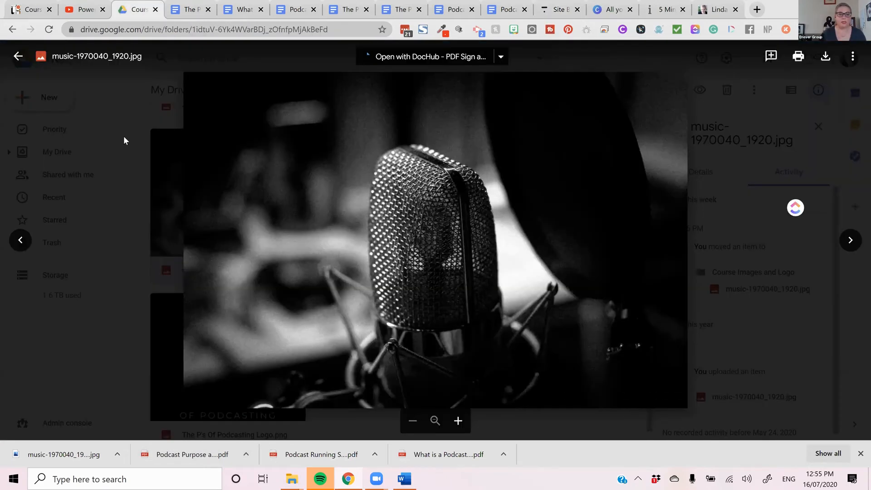
pyautogui.press('Escape')
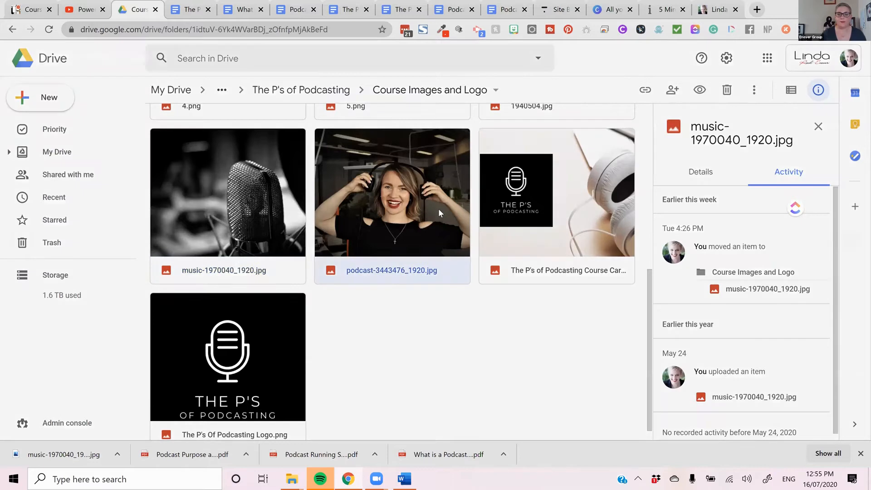
pyautogui.doubleClick(438, 208)
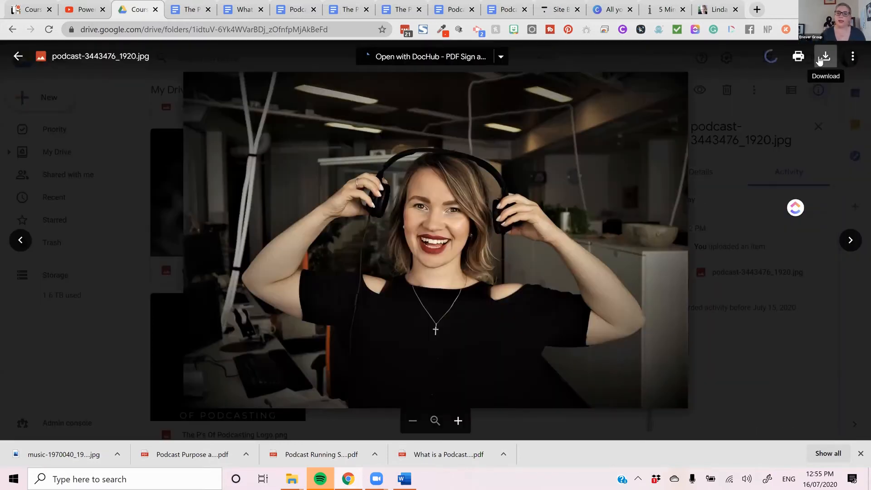
pyautogui.click(820, 61)
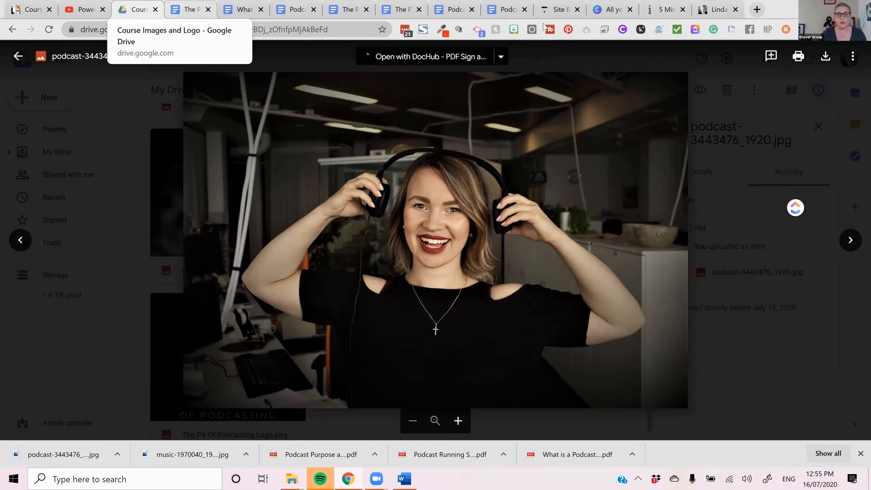
pyautogui.click(561, 10)
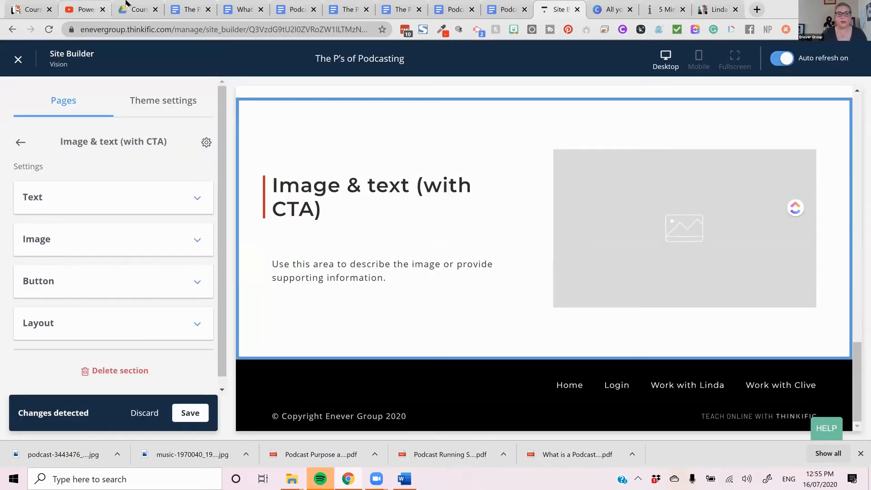
# - Copy the opening paragraph and the "Planning - People - Process" line from the course copy in Google Docs, and return to the Site Builder
pyautogui.hotkey('ctrl', '4')
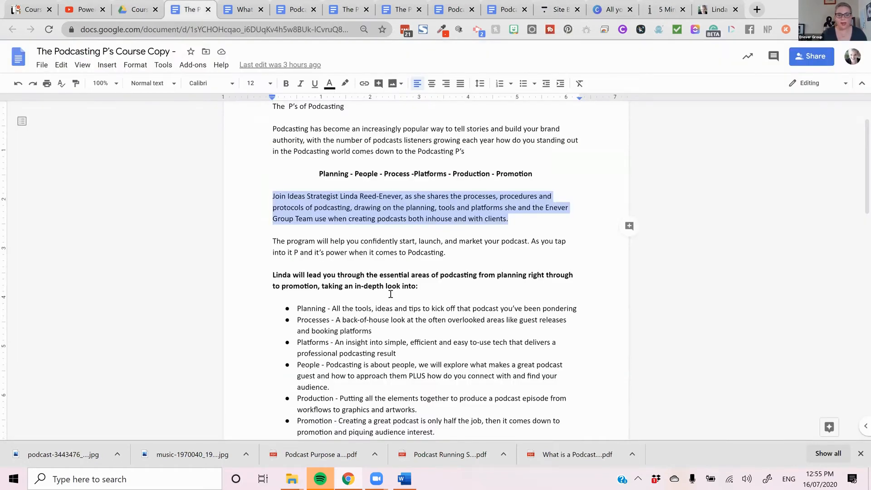
pyautogui.moveTo(507, 211); pyautogui.dragTo(272, 189)
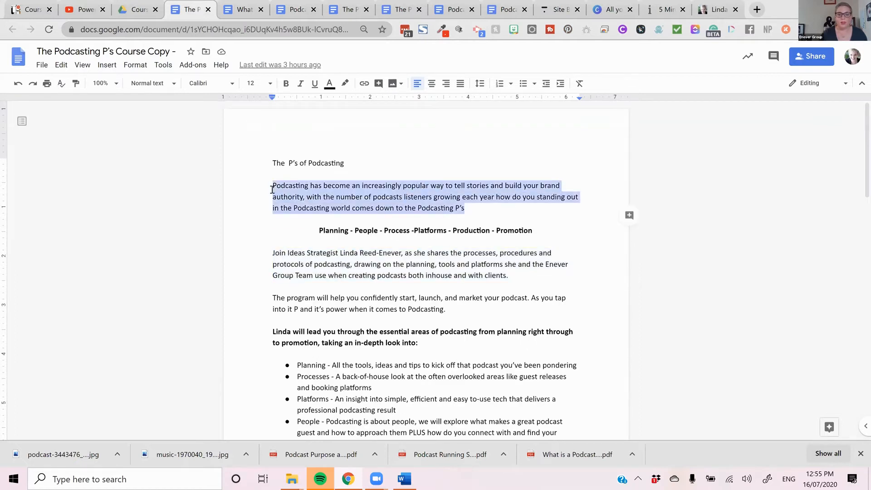
pyautogui.click(507, 276)
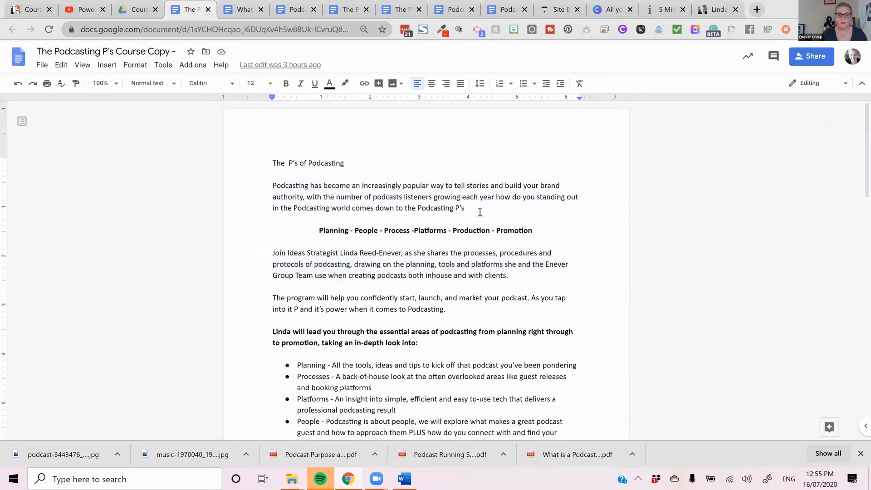
pyautogui.moveTo(479, 212); pyautogui.dragTo(272, 189)
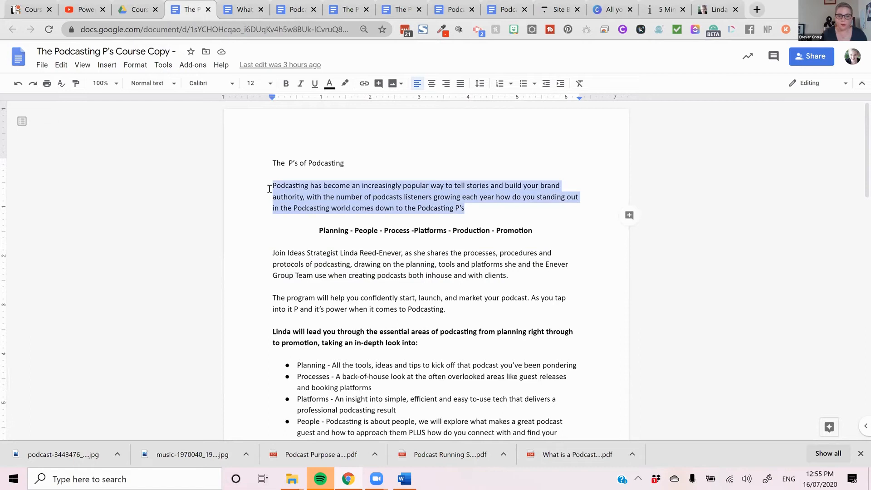
pyautogui.scroll(-1, 363, 256)
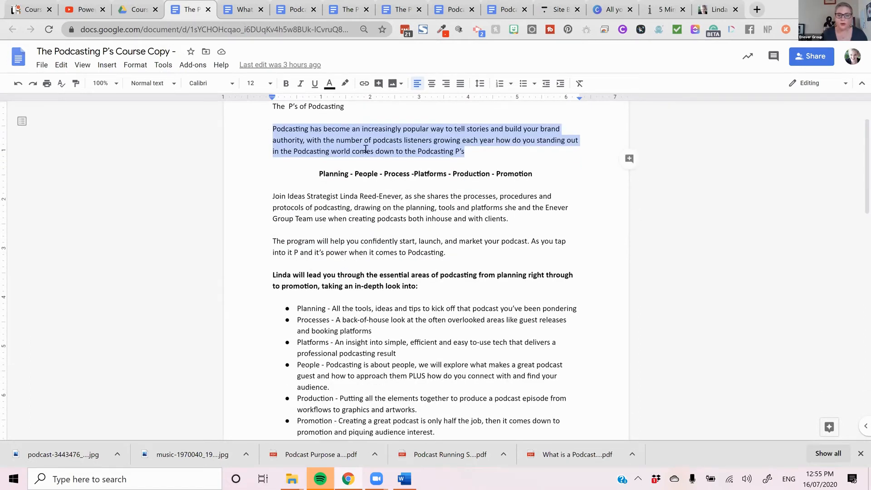
pyautogui.moveTo(533, 174); pyautogui.dragTo(273, 132)
pyautogui.rightClick(295, 133)
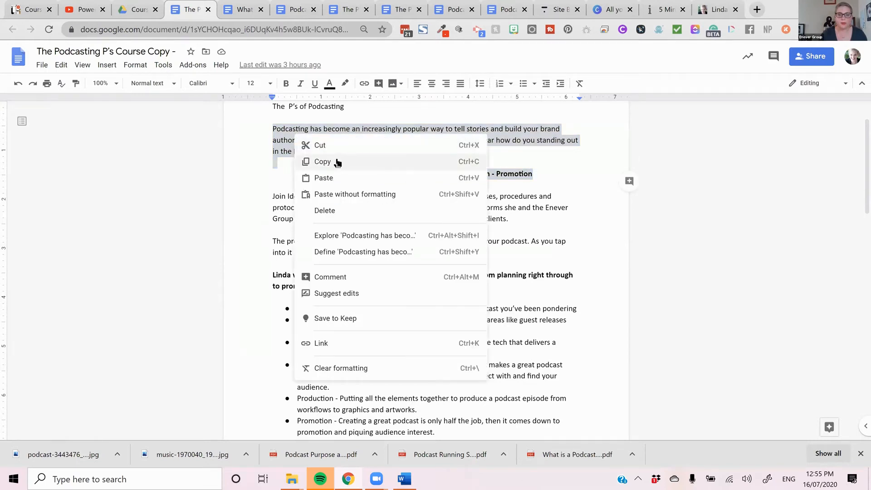
pyautogui.click(335, 162)
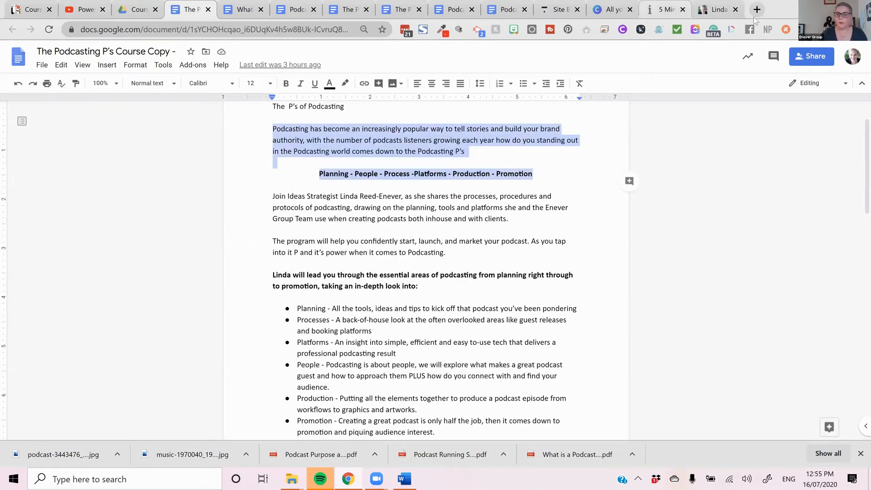
pyautogui.click(562, 12)
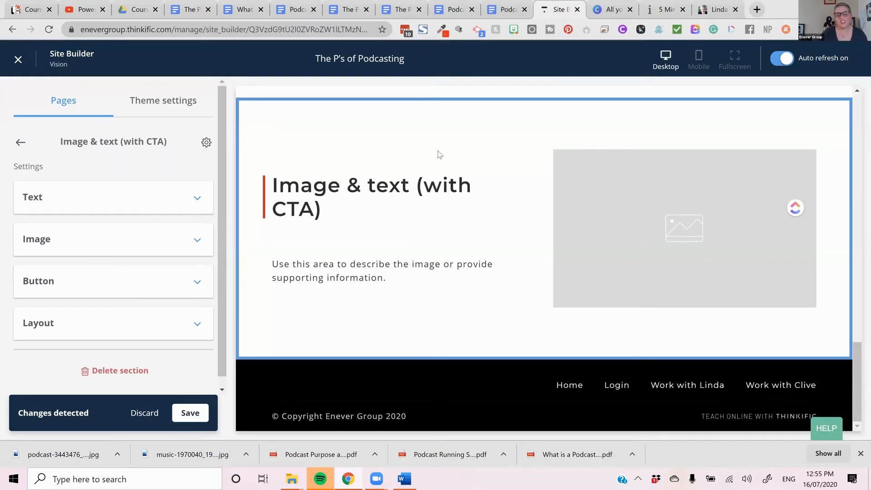
# - Clear the Image & text section's heading and replace its placeholder description with the copied course text
pyautogui.click(166, 209)
pyautogui.scroll(-1, 167, 212)
pyautogui.tripleClick(146, 175)
pyautogui.press('BackSpace')
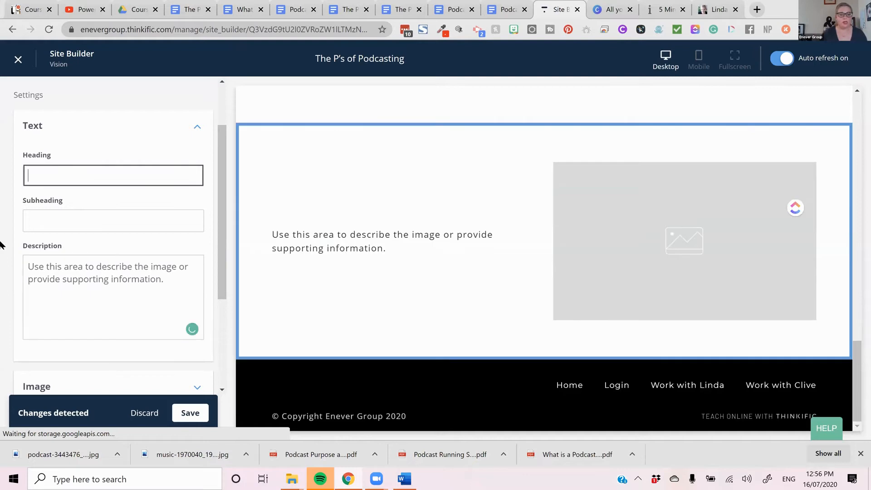
pyautogui.moveTo(167, 278); pyautogui.dragTo(34, 257)
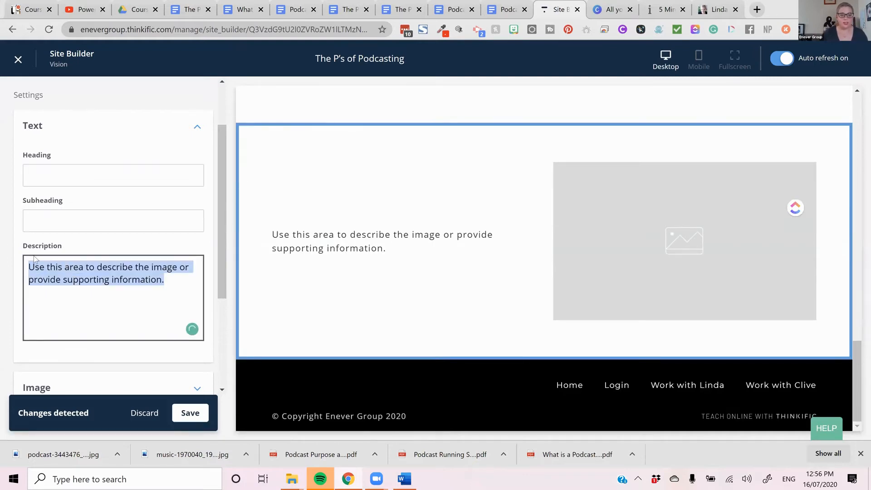
pyautogui.hotkey('ctrl', 'v')
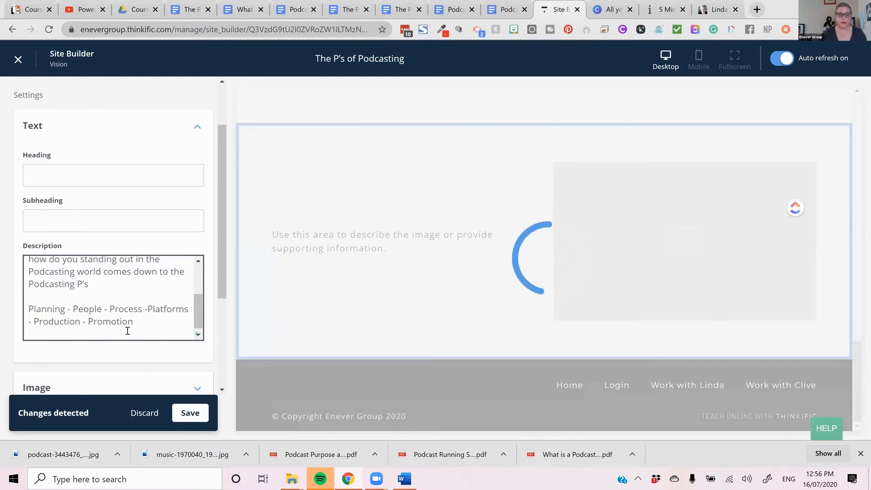
# - Move the line "Planning - People - Process -Platforms - Production - Promotion" from the description into the section's heading
pyautogui.moveTo(138, 326); pyautogui.dragTo(29, 310)
pyautogui.hotkey('ctrl', 'c')
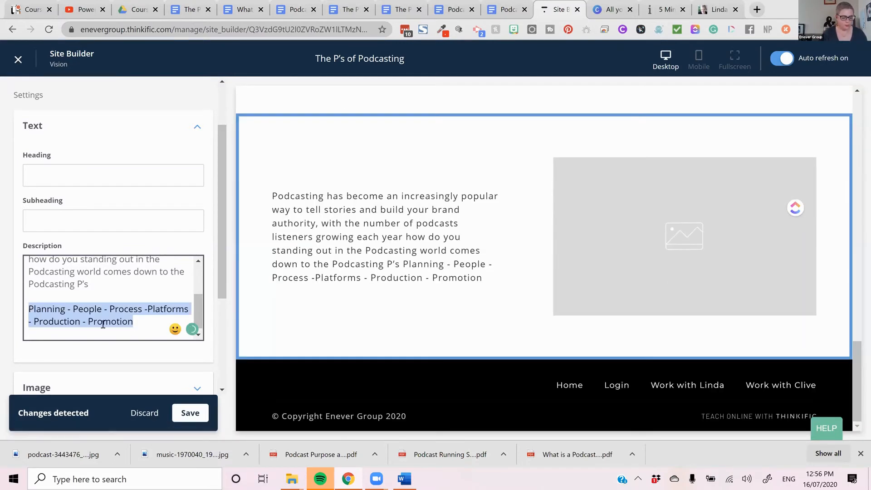
pyautogui.press('BackSpace')
pyautogui.press('BackSpace')
pyautogui.press('BackSpace')
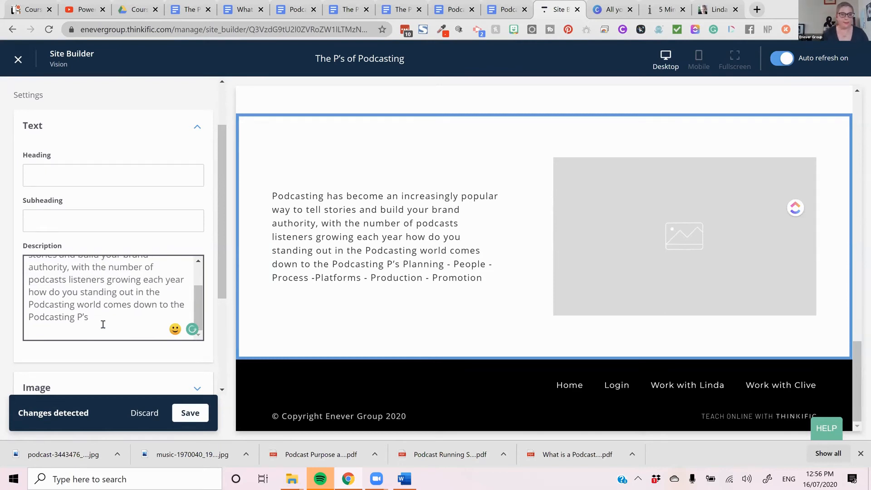
pyautogui.click(75, 168)
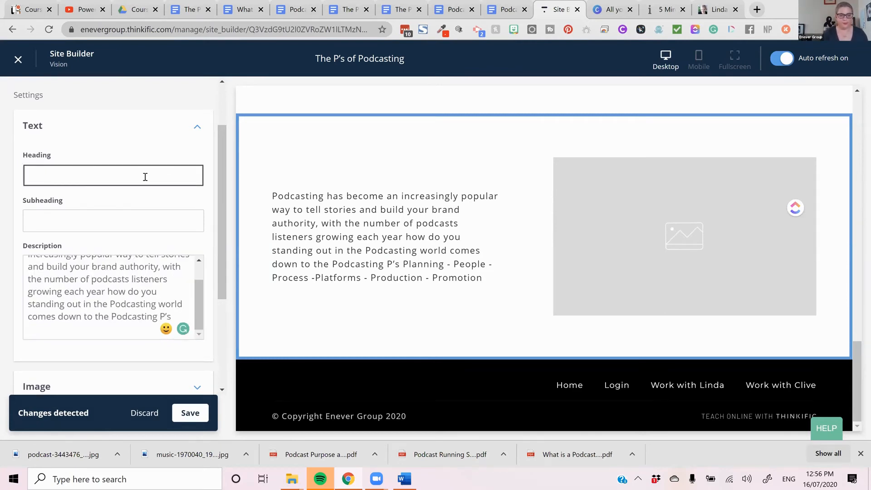
pyautogui.hotkey('ctrl', 'v')
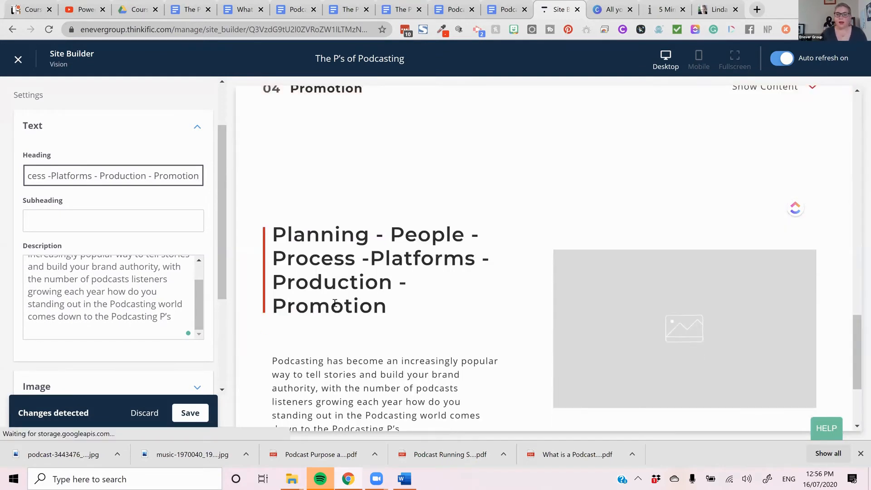
# - Set the Image & text section's content alignment to Center
pyautogui.scroll(-1, 335, 303)
pyautogui.scroll(-3, 155, 289)
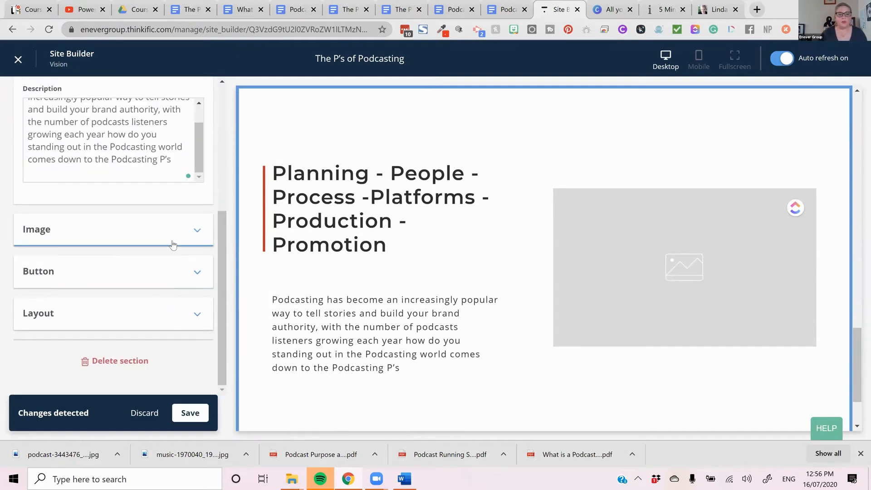
pyautogui.click(151, 313)
pyautogui.scroll(-1, 151, 314)
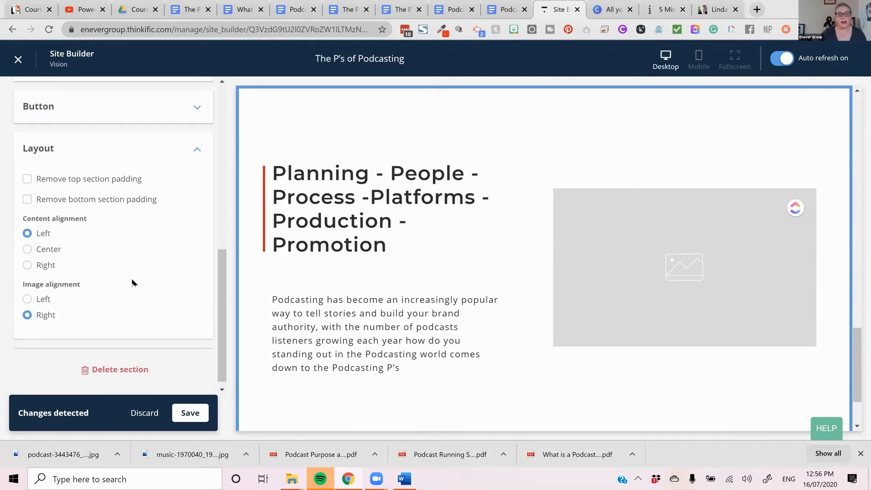
pyautogui.click(57, 251)
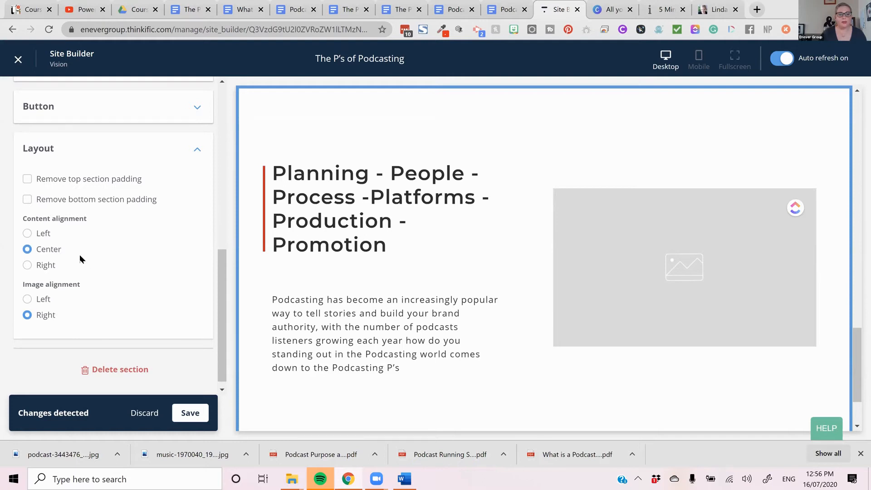
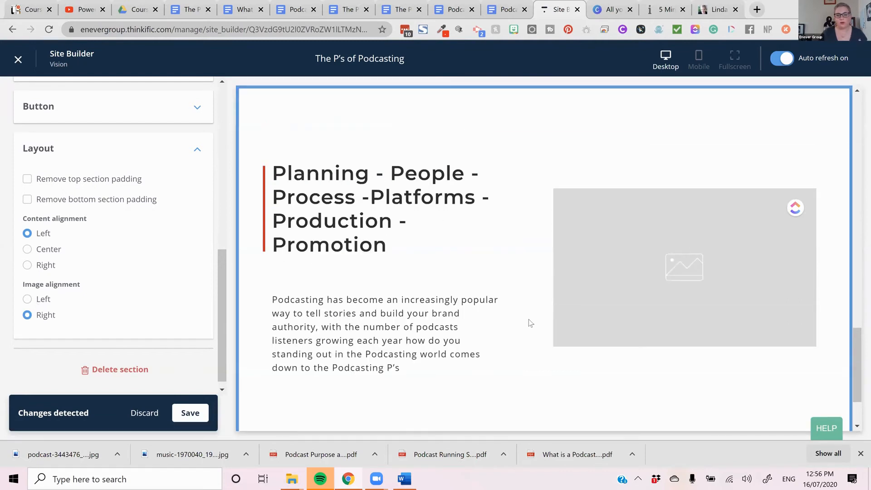
# - Remove the Image & text section's placeholder image and load the downloaded podcast-3443476 JPG into the image uploader
pyautogui.scroll(2, 630, 320)
pyautogui.scroll(10, 87, 272)
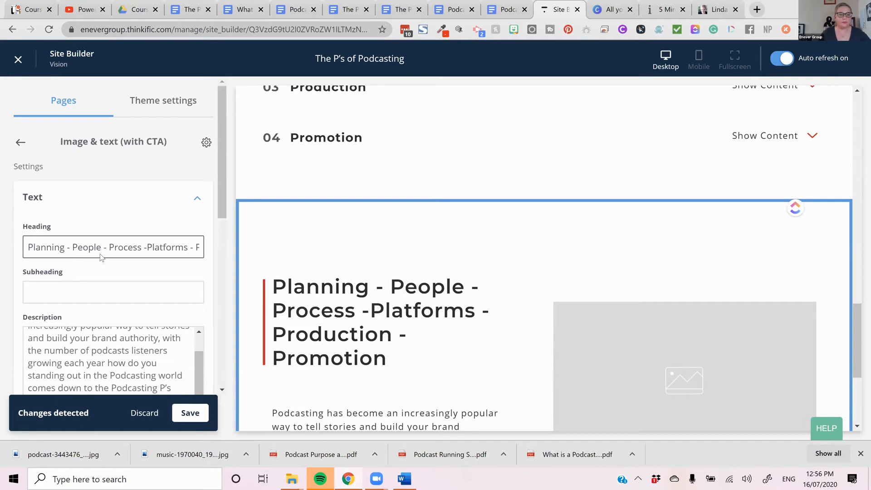
pyautogui.scroll(-6, 101, 257)
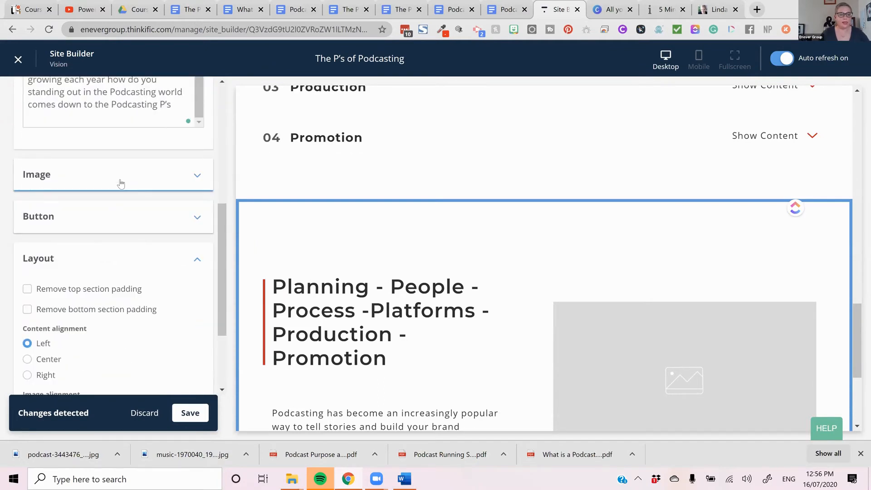
pyautogui.click(121, 183)
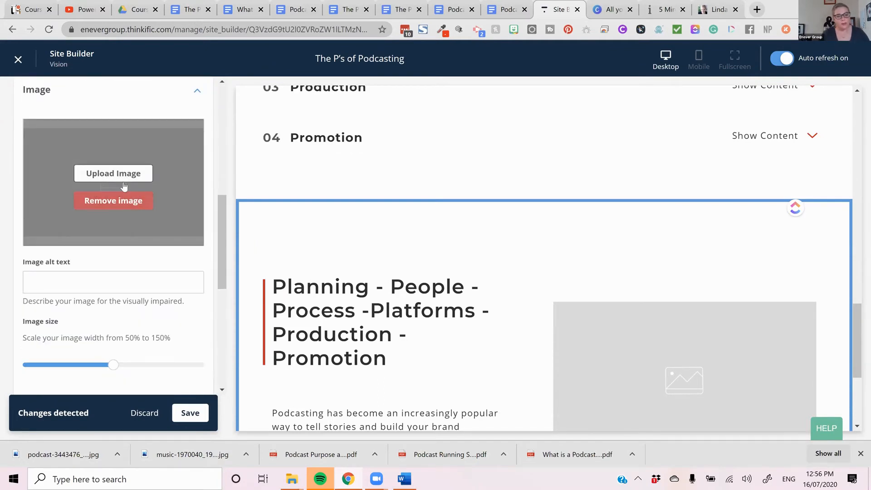
pyautogui.click(126, 200)
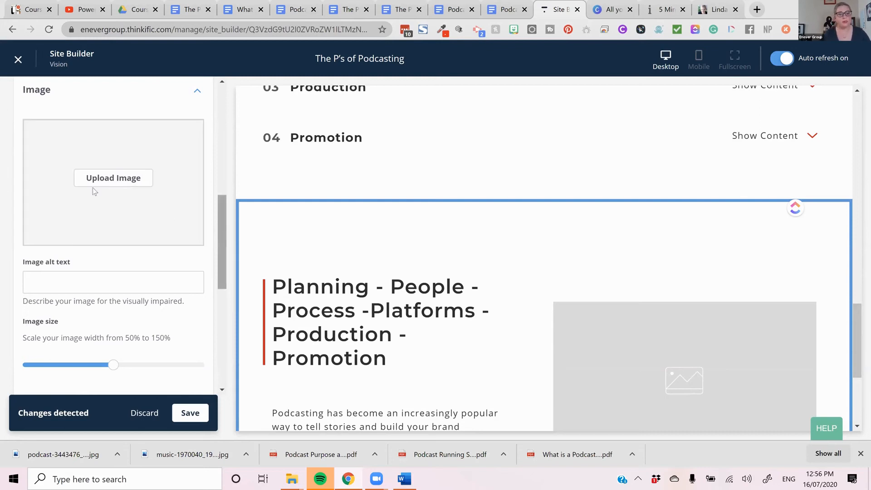
pyautogui.click(108, 189)
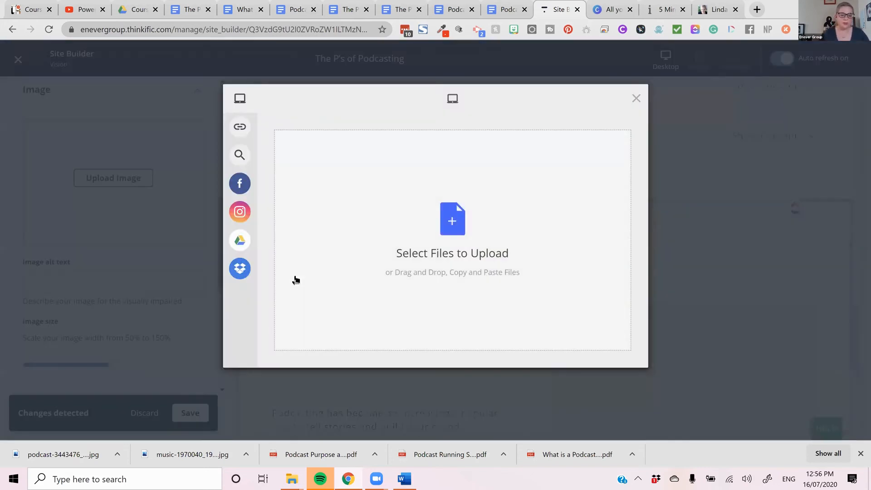
pyautogui.moveTo(78, 446); pyautogui.dragTo(371, 232)
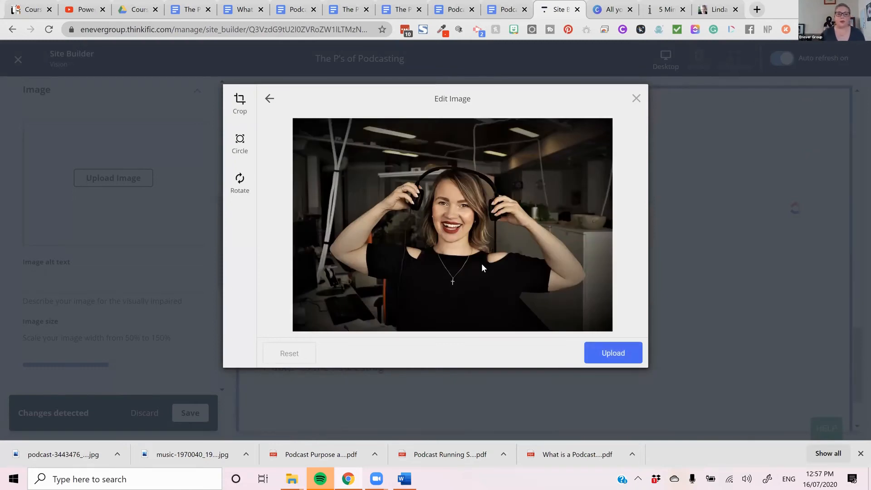
# - Crop both sides of the headphones photo, save the crop and upload the image to the section
pyautogui.click(241, 103)
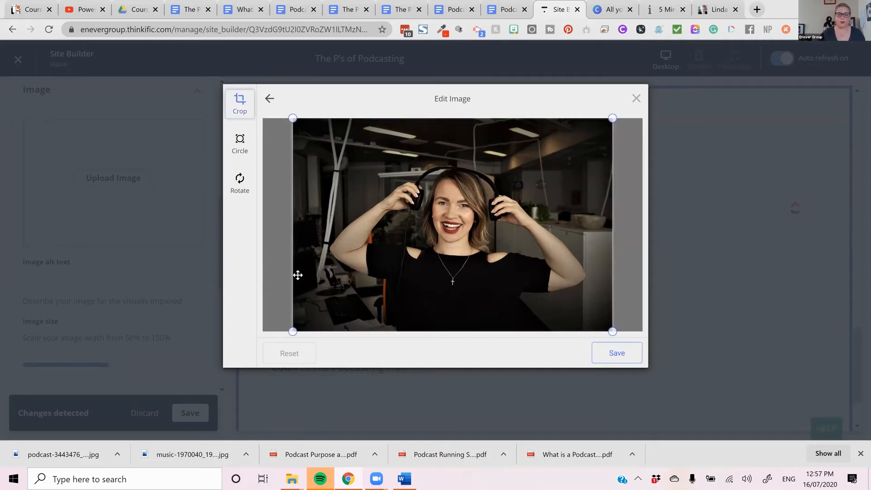
pyautogui.moveTo(332, 320)
pyautogui.mouseDown()
pyautogui.moveTo(342, 324)
pyautogui.moveTo(330, 327)
pyautogui.mouseUp()
pyautogui.moveTo(612, 332); pyautogui.dragTo(570, 333)
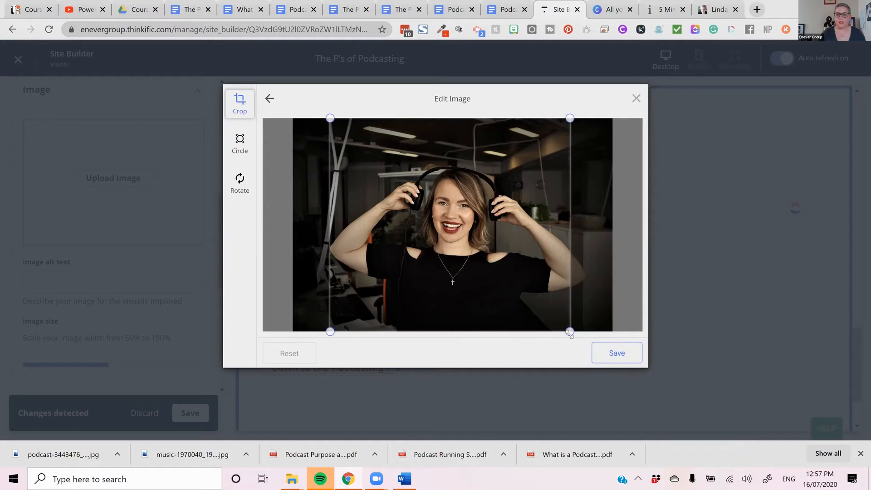
pyautogui.click(616, 359)
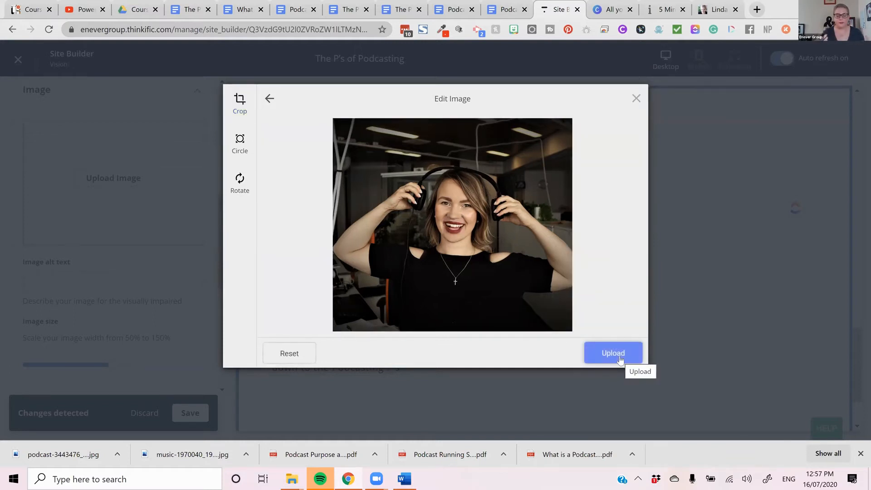
pyautogui.click(619, 359)
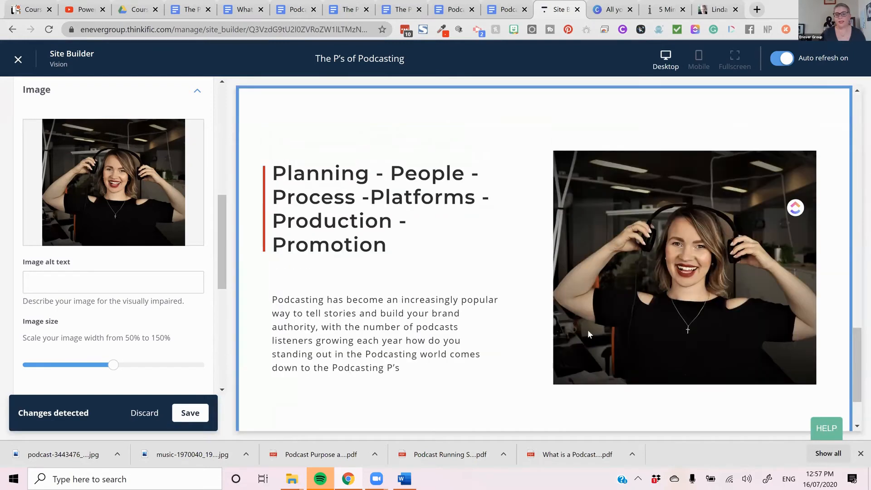
# - Replace the section button's placeholder text with "Pre Order Your Spot for just $197"
pyautogui.scroll(-1, 386, 326)
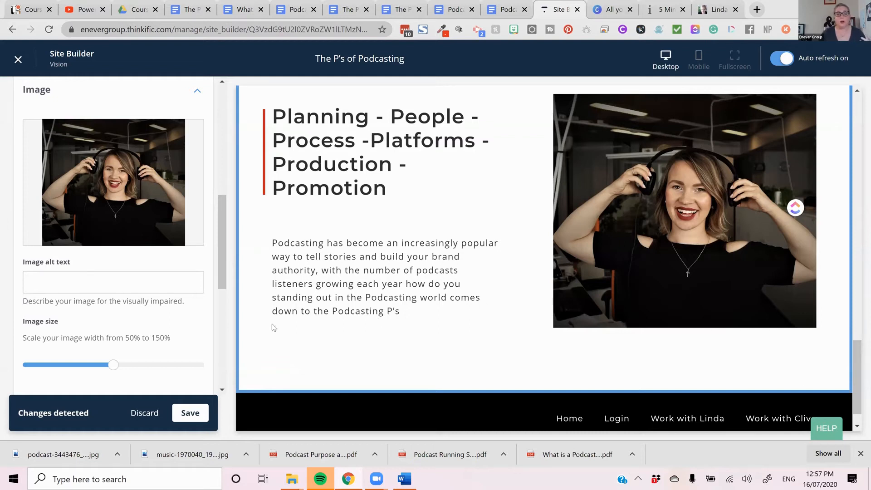
pyautogui.scroll(-2, 89, 341)
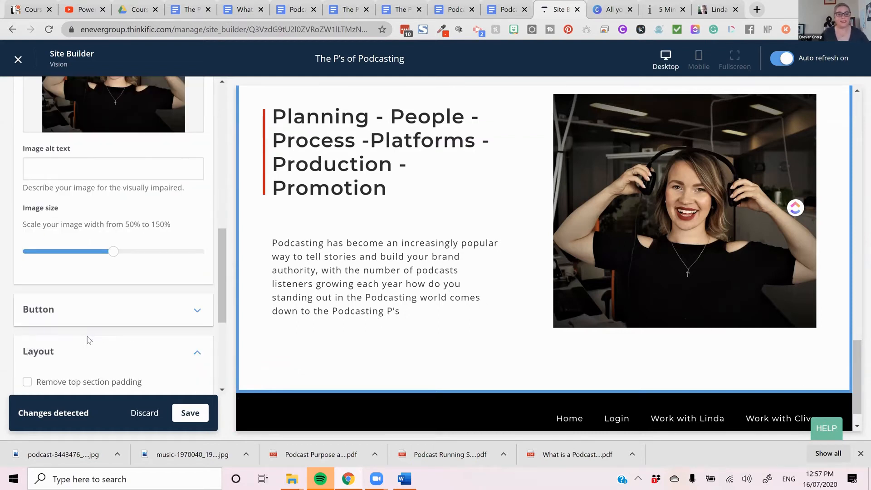
pyautogui.click(132, 312)
pyautogui.scroll(-3, 128, 272)
pyautogui.click(132, 205)
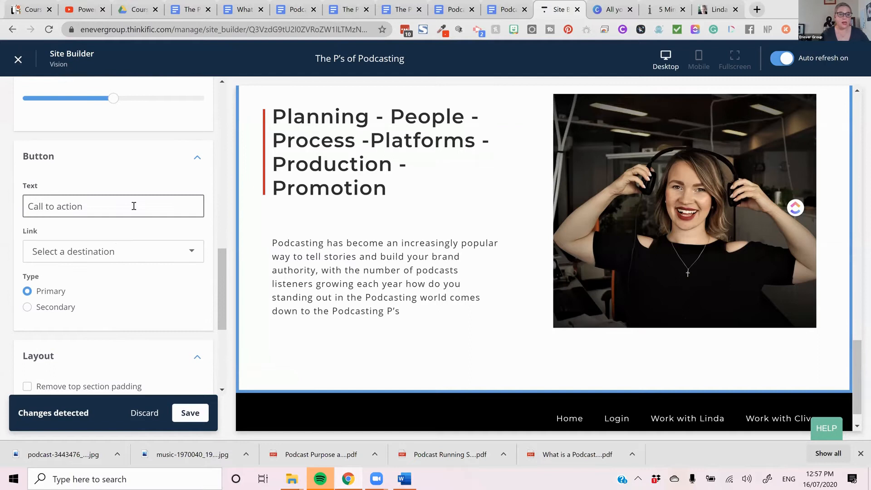
pyautogui.moveTo(129, 205); pyautogui.dragTo(2, 195)
pyautogui.write('Pre Order')
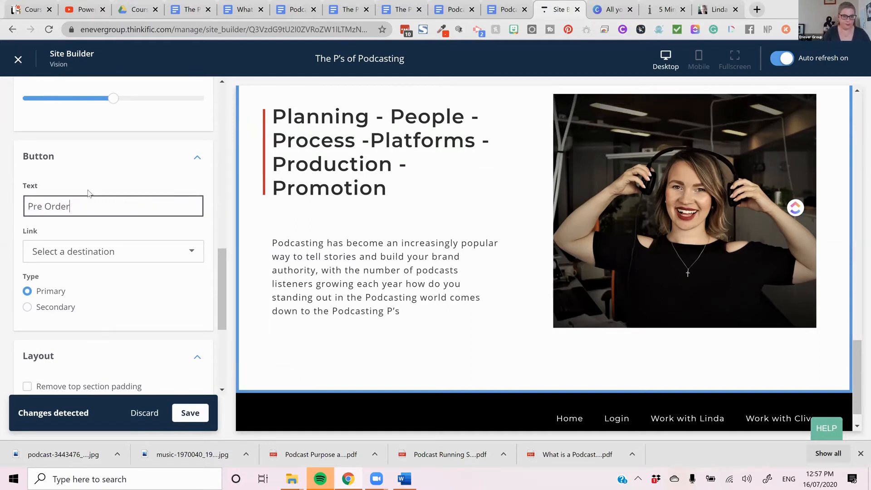
pyautogui.write('Your Spot for kj')
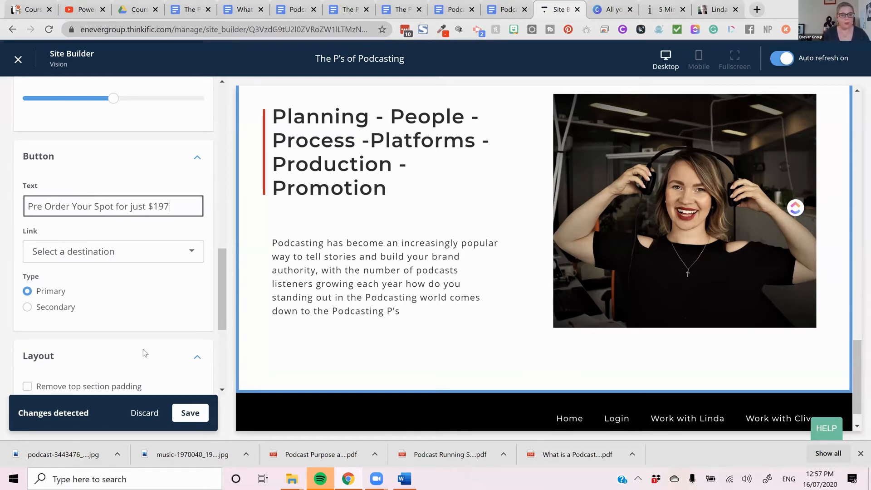
# - Try to link the section's button to the product checkout of "The P's of Podcasting (pre-order)"
pyautogui.click(122, 251)
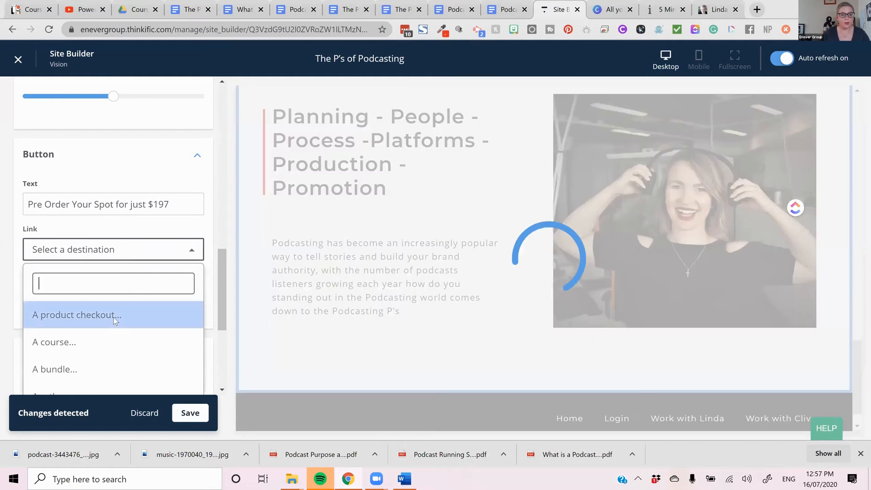
pyautogui.click(113, 317)
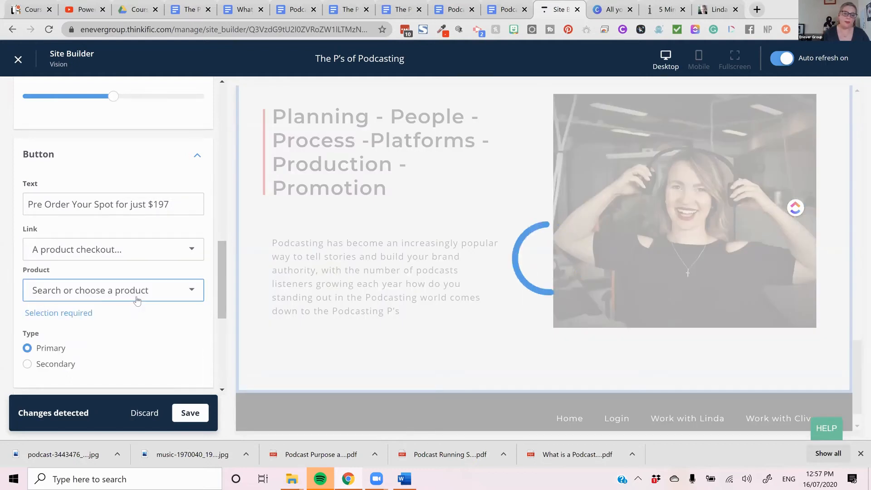
pyautogui.click(136, 299)
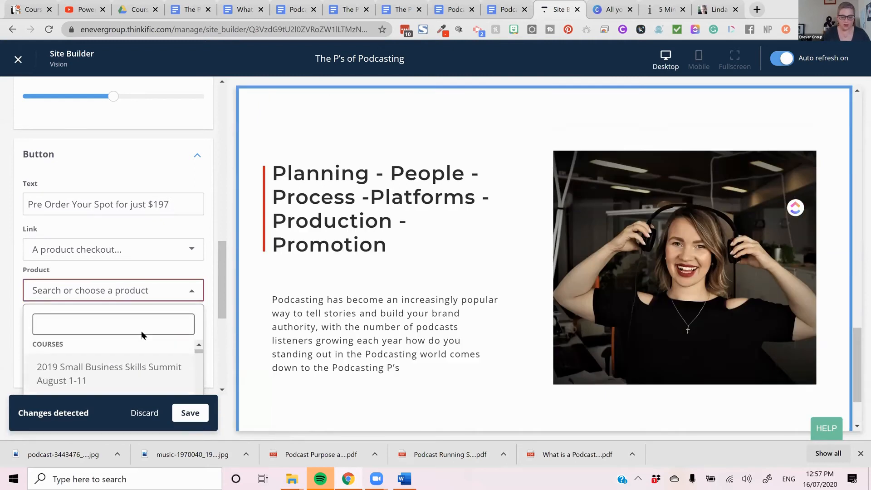
pyautogui.write('podcast')
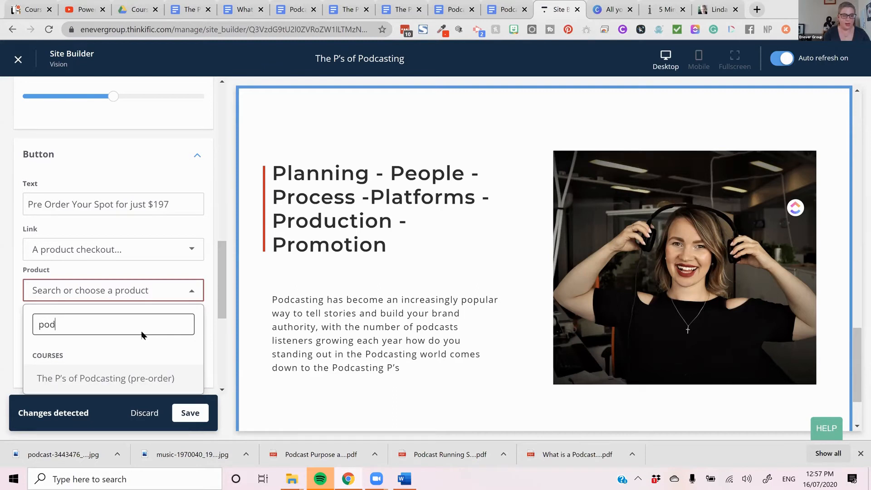
pyautogui.click(134, 378)
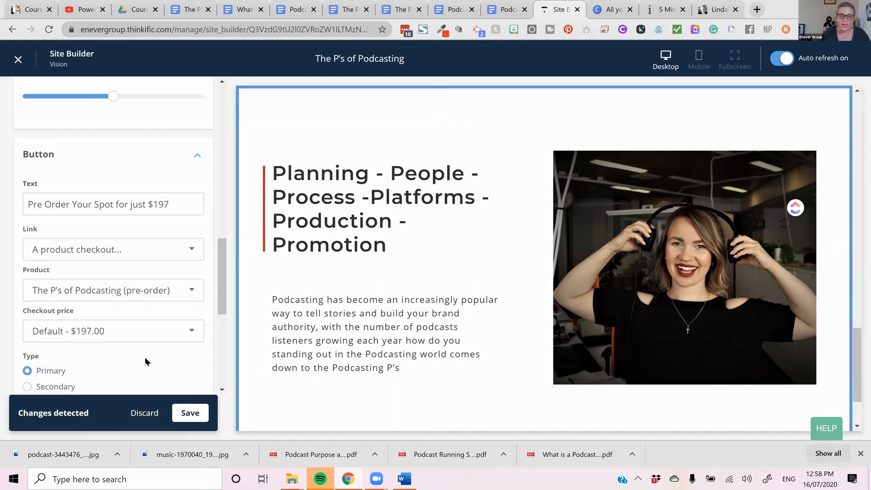
# - Examine the section's preview and button settings to check whether the pre-order button is displayed
pyautogui.scroll(-1, 161, 340)
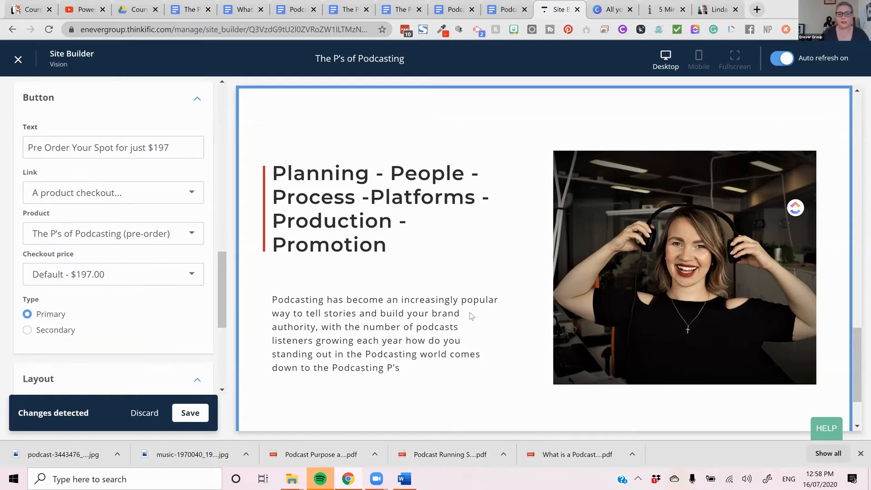
pyautogui.scroll(-2, 469, 317)
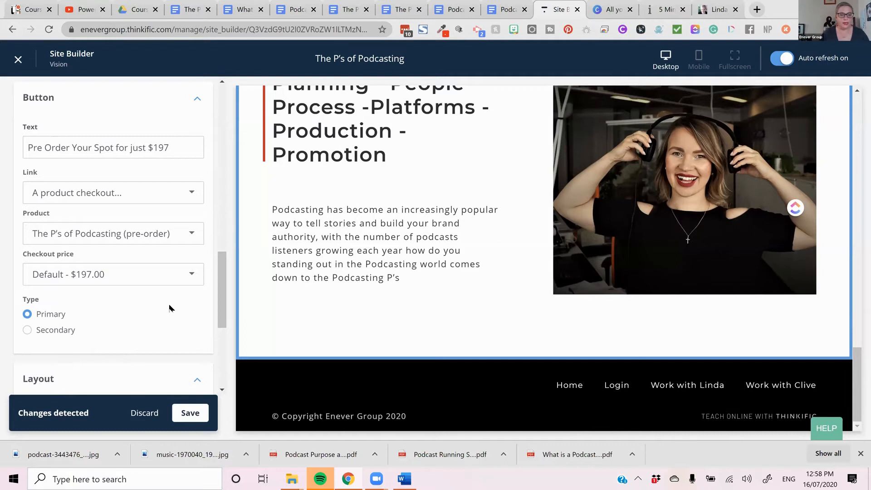
pyautogui.scroll(2, 170, 307)
pyautogui.scroll(-3, 169, 308)
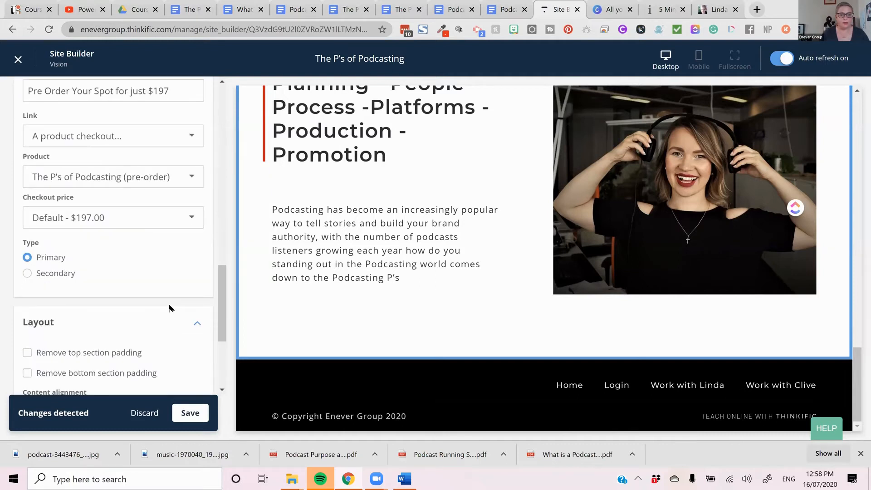
pyautogui.scroll(3, 167, 306)
pyautogui.scroll(-3, 166, 306)
pyautogui.scroll(4, 165, 306)
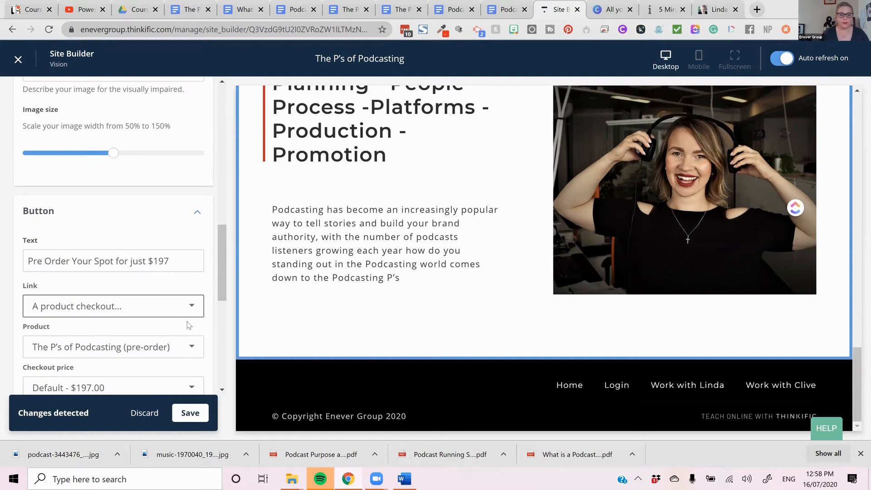
pyautogui.scroll(-4, 189, 326)
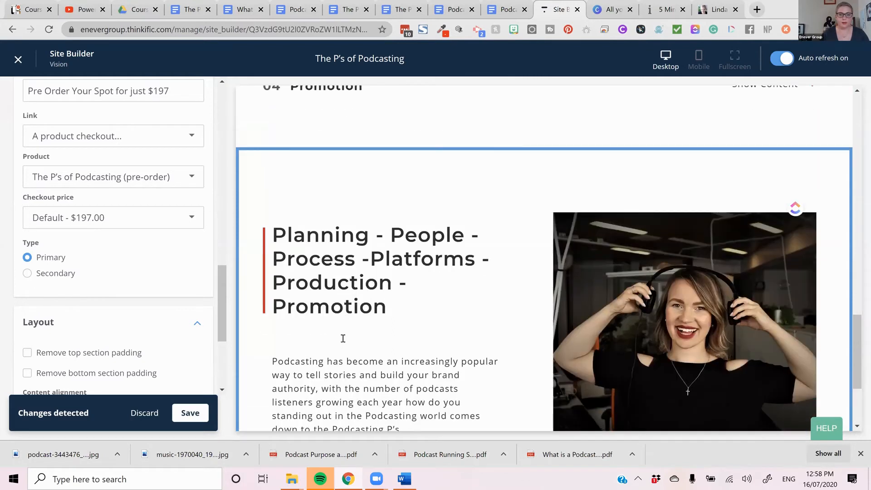
pyautogui.scroll(7, 175, 323)
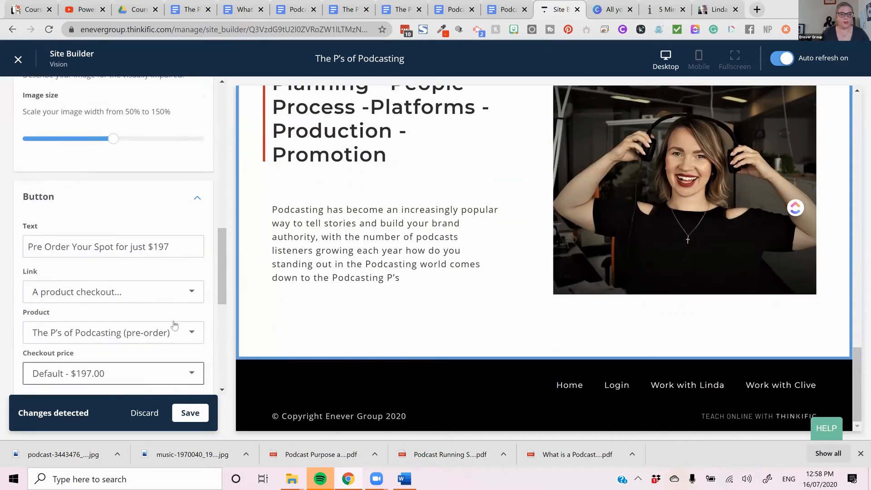
# - Save the changes made to the landing page
pyautogui.scroll(2, 173, 320)
pyautogui.scroll(-2, 173, 320)
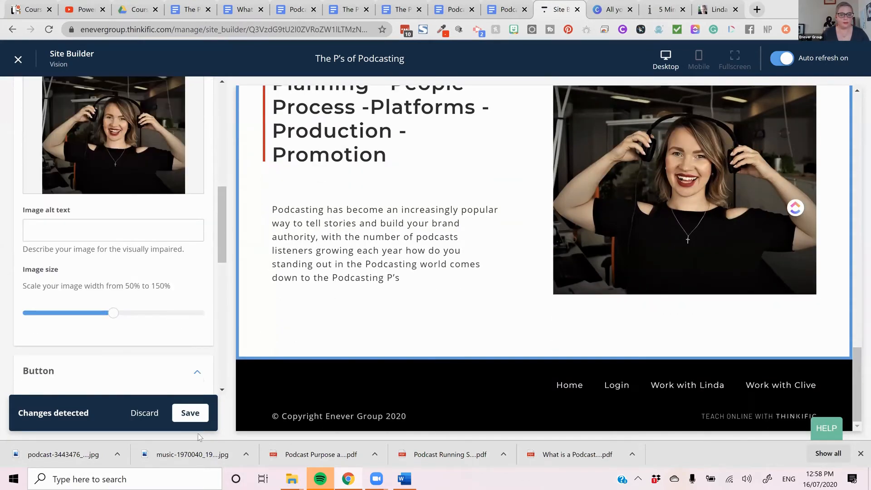
pyautogui.scroll(-7, 199, 429)
pyautogui.click(200, 421)
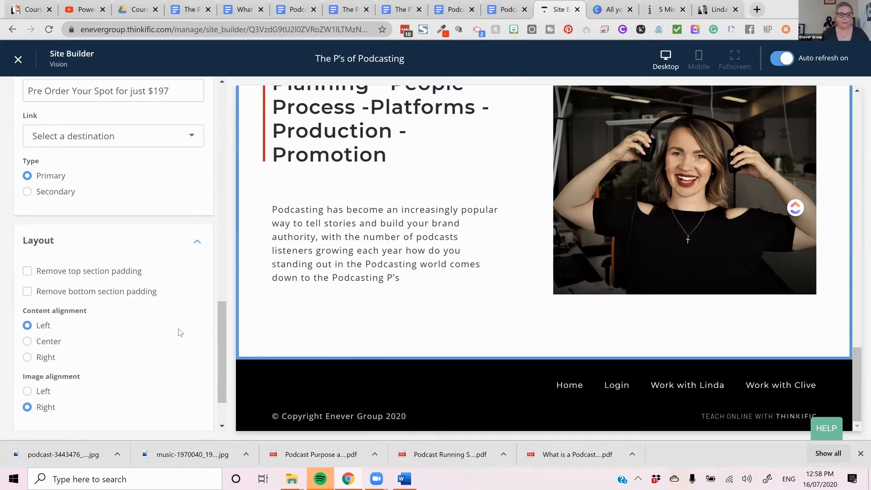
# - Set the button's link to a product checkout again and choose "The P's of Podcasting (pre-order)" as the product
pyautogui.scroll(3, 178, 332)
pyautogui.click(151, 247)
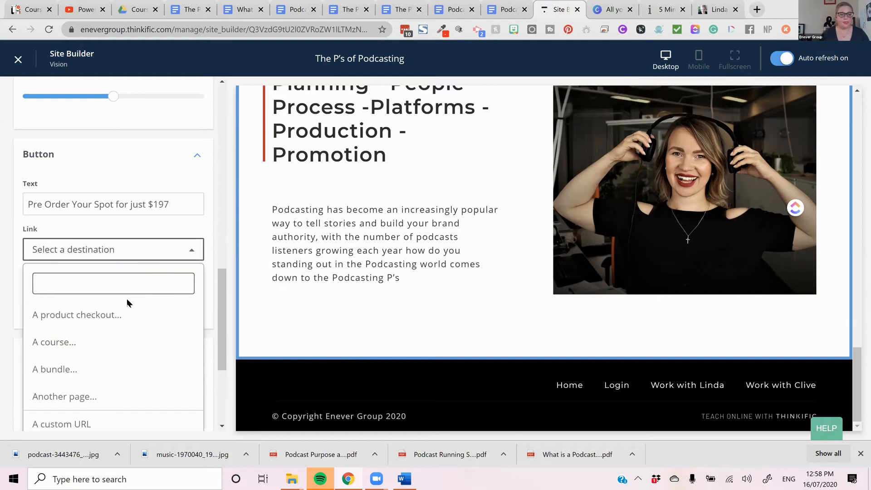
pyautogui.click(118, 317)
pyautogui.click(147, 292)
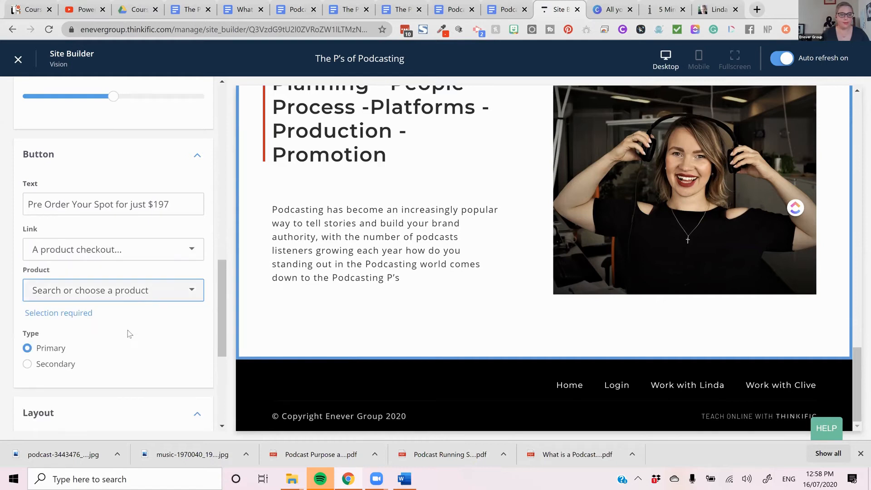
pyautogui.write('p')
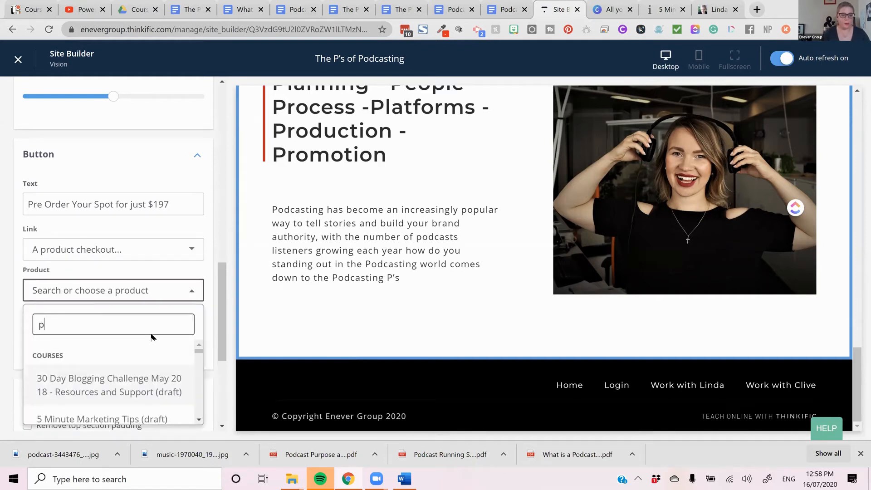
pyautogui.press('BackSpace')
pyautogui.write('pod')
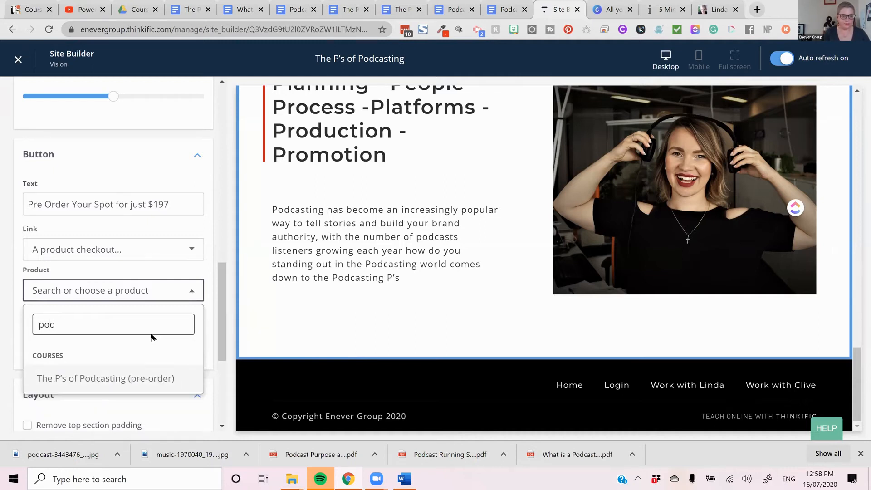
pyautogui.click(164, 377)
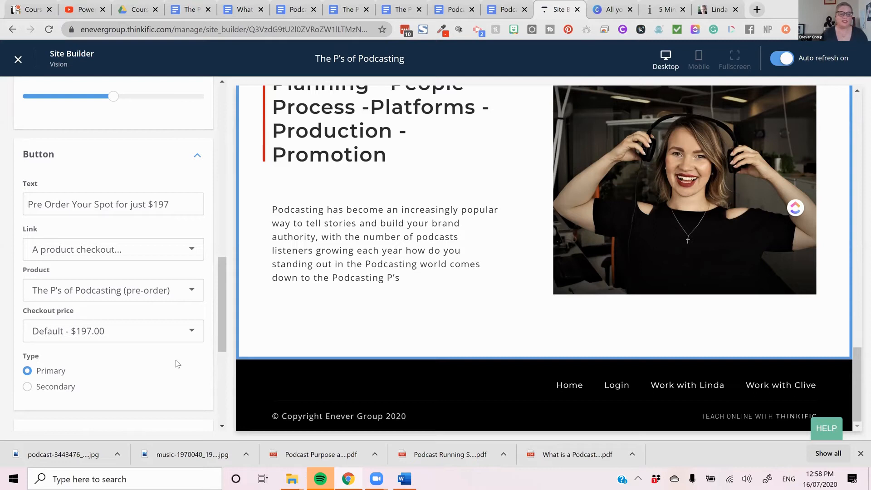
pyautogui.scroll(-3, 173, 359)
pyautogui.scroll(-3, 170, 368)
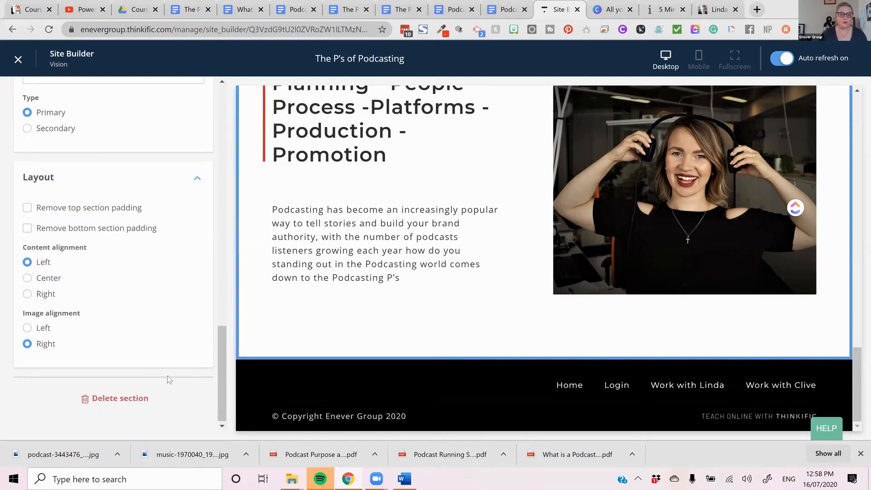
pyautogui.scroll(5, 167, 376)
pyautogui.scroll(10, 170, 373)
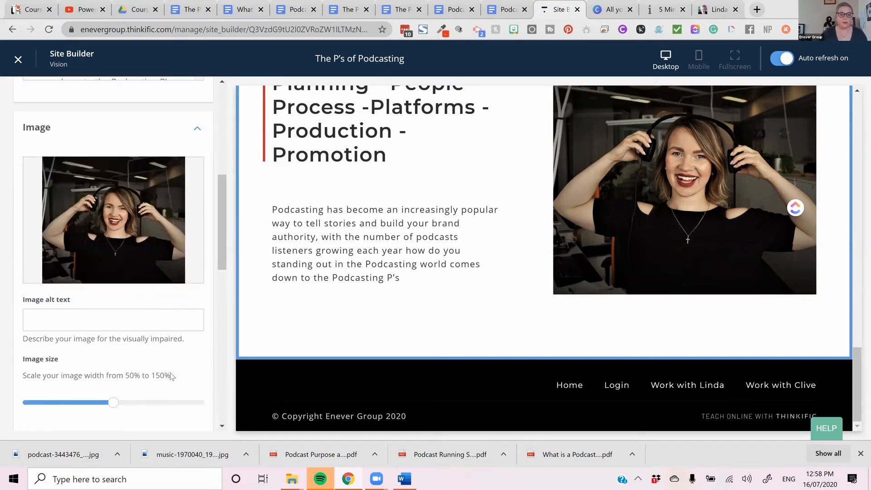
# - Reduce the image size of the "Planning - People - Process" image and text section to slightly below the middle of its scale
pyautogui.scroll(-2, 173, 371)
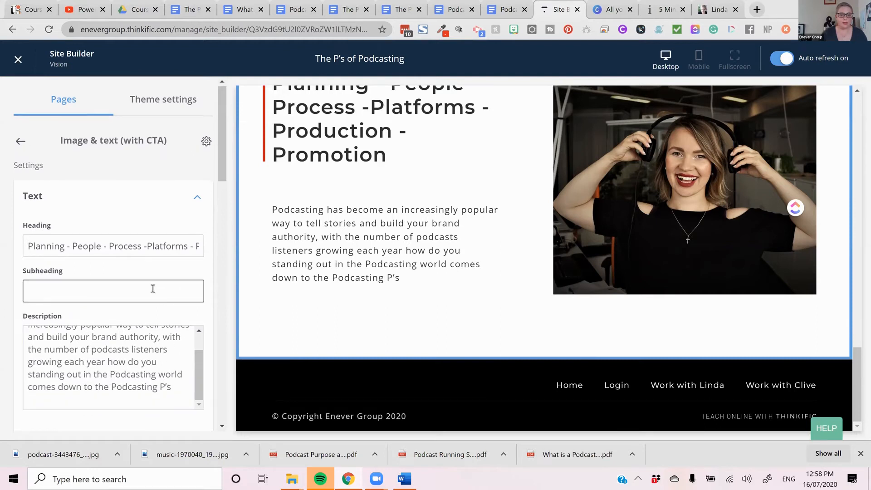
pyautogui.scroll(-5, 146, 304)
pyautogui.scroll(-5, 141, 311)
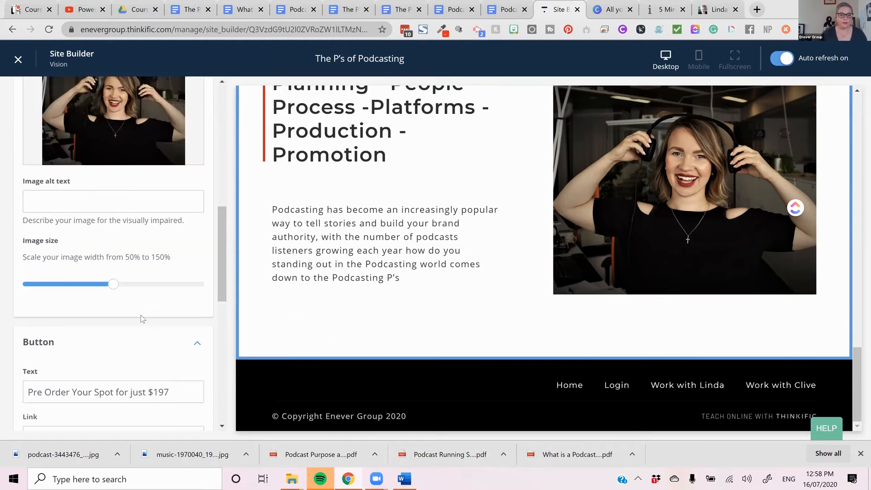
pyautogui.scroll(2, 141, 315)
pyautogui.scroll(-1, 141, 315)
pyautogui.moveTo(115, 336); pyautogui.dragTo(91, 335)
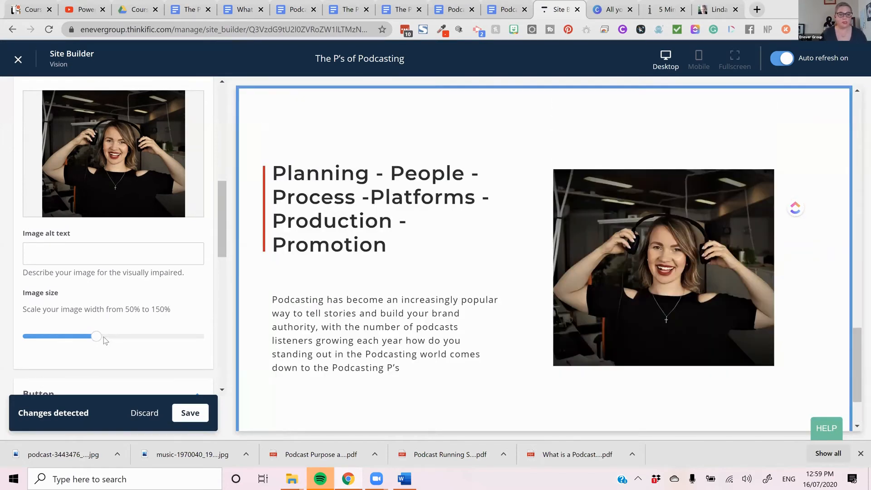
# - Set the section's button type to Secondary and save the landing page
pyautogui.scroll(-5, 108, 338)
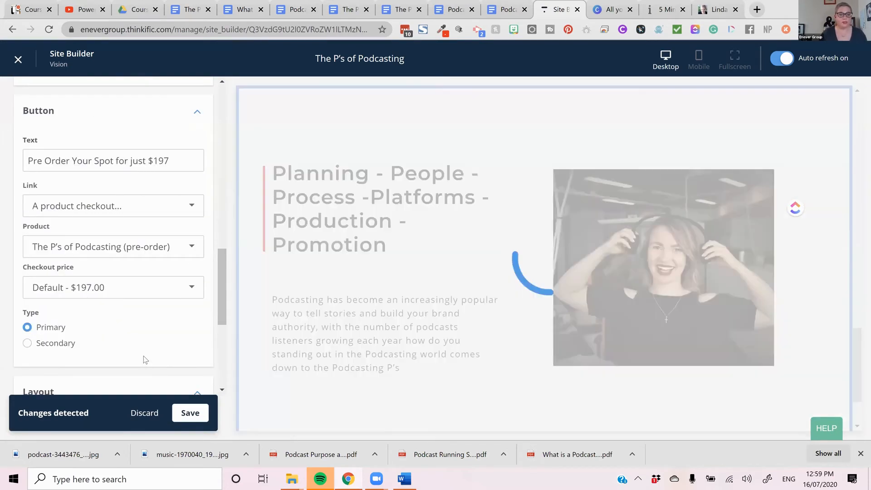
pyautogui.scroll(-2, 64, 228)
pyautogui.click(58, 231)
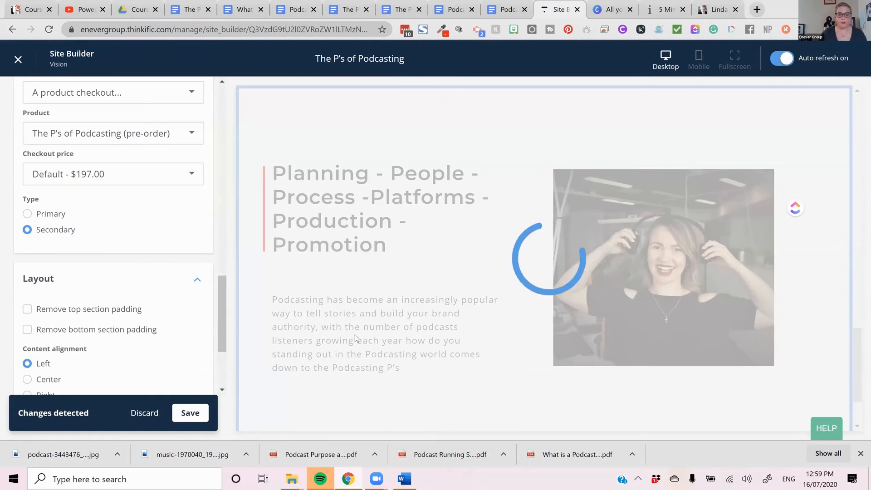
pyautogui.scroll(-3, 190, 296)
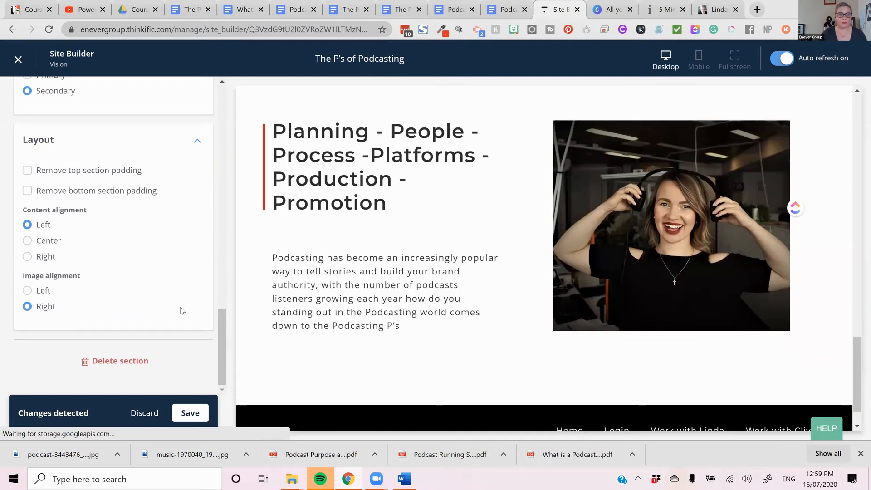
pyautogui.click(196, 413)
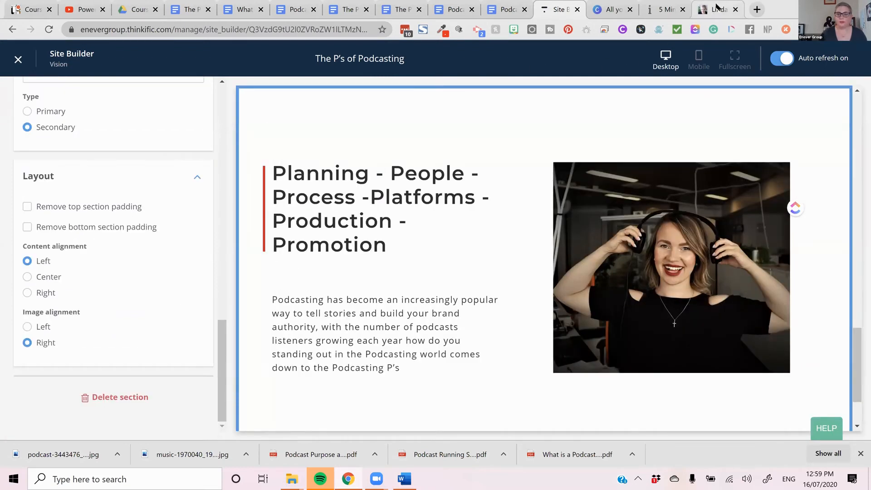
# - Switch to the course copy document in Google Docs and copy its title "The P's of Podcasting"
pyautogui.click(717, 10)
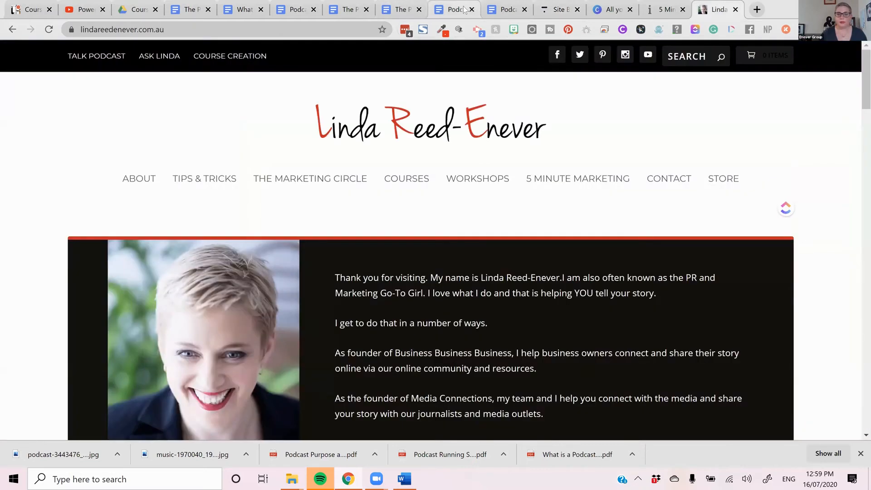
pyautogui.click(186, 10)
pyautogui.scroll(1, 352, 156)
pyautogui.tripleClick(288, 166)
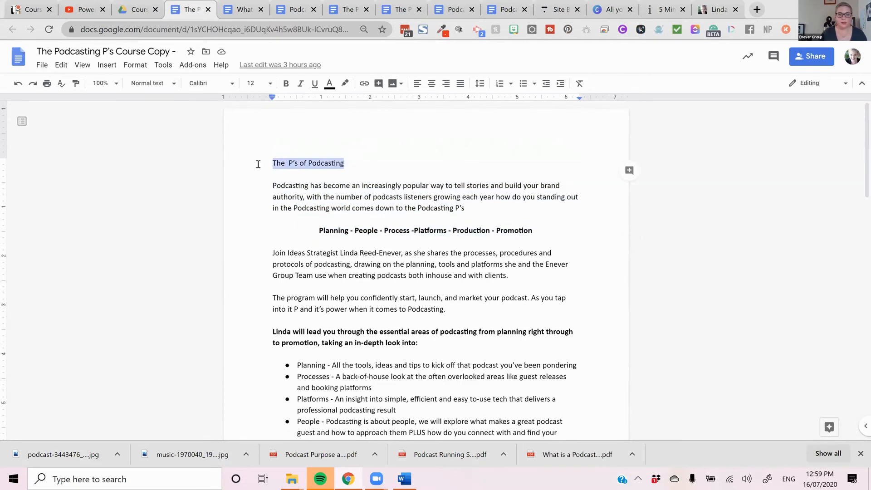
pyautogui.rightClick(302, 165)
pyautogui.click(336, 192)
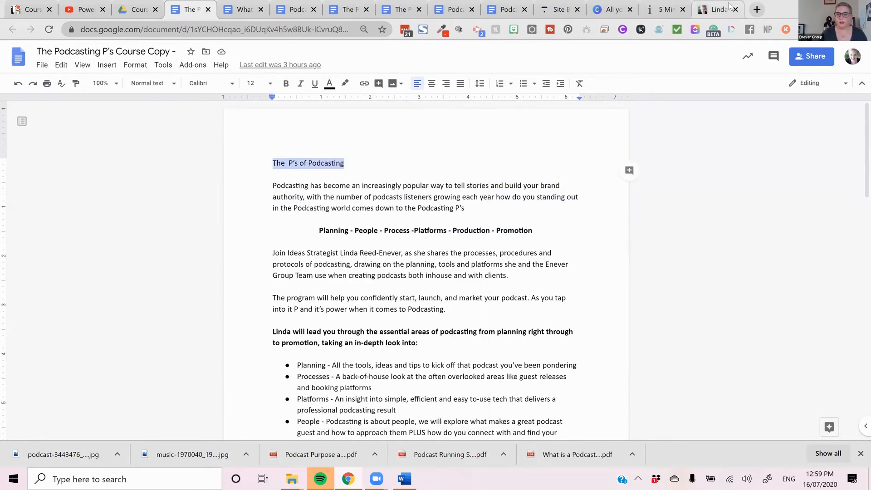
# - Try to open the new course's landing page by replacing "5MinuteMarketing" in that course page's address with "TheP'sofPodcasting"
pyautogui.click(702, 10)
pyautogui.click(664, 10)
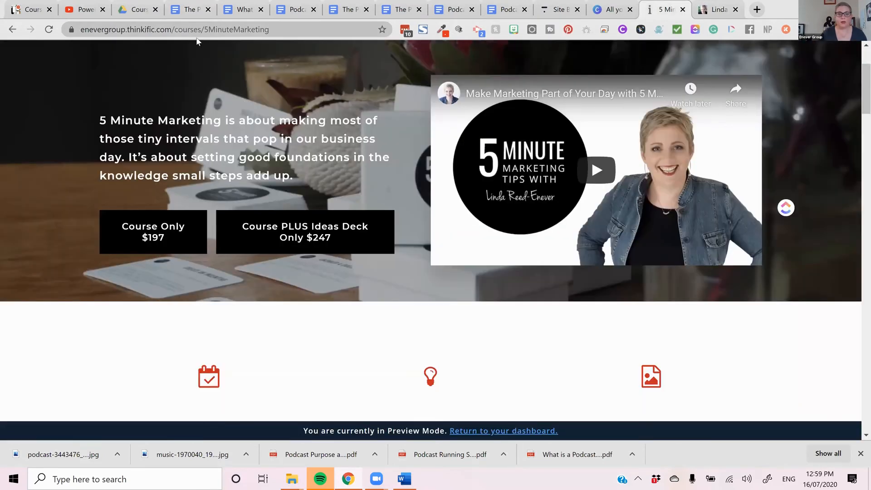
pyautogui.doubleClick(205, 29)
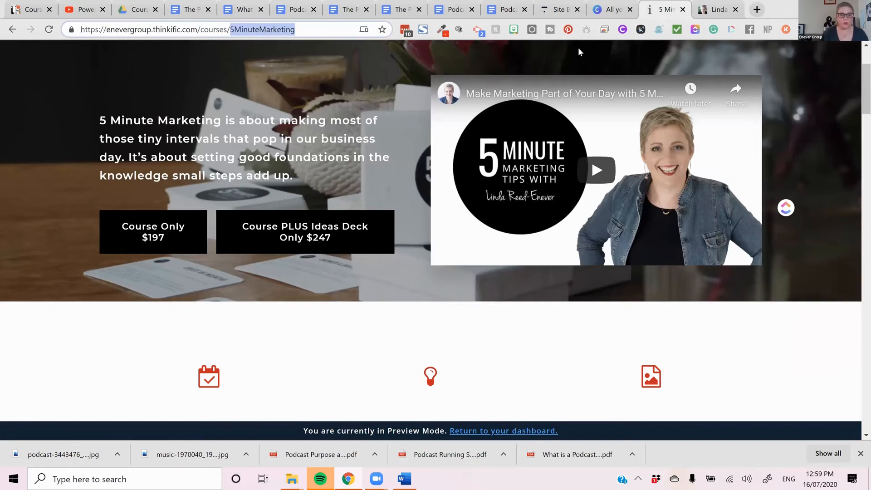
pyautogui.hotkey('ctrl', 'v')
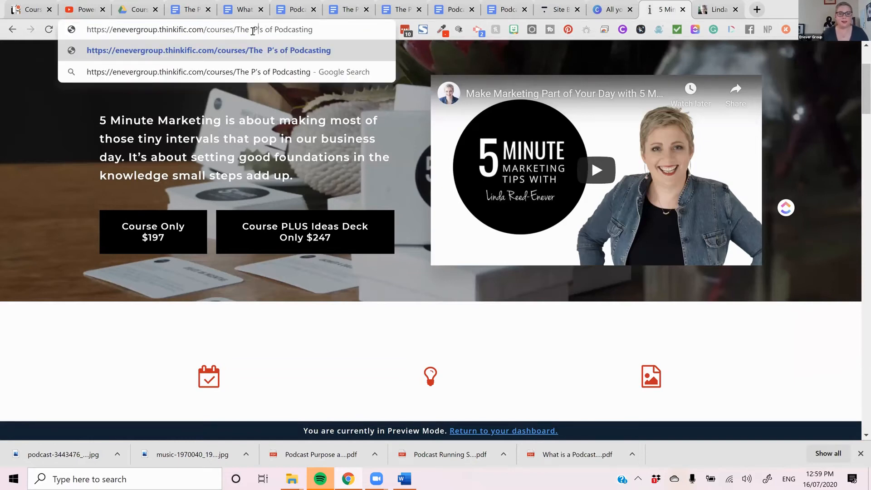
pyautogui.press('BackSpace')
pyautogui.press('BackSpace')
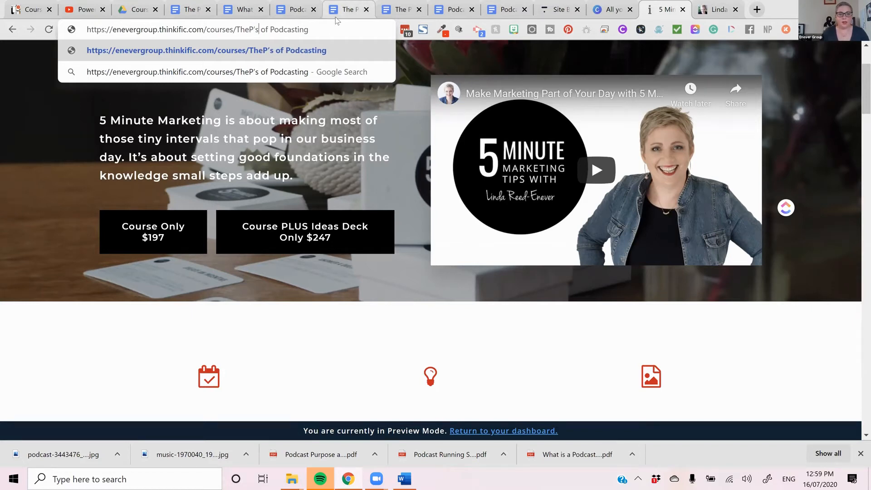
pyautogui.press('BackSpace')
pyautogui.press('BackSpace')
pyautogui.press('Return')
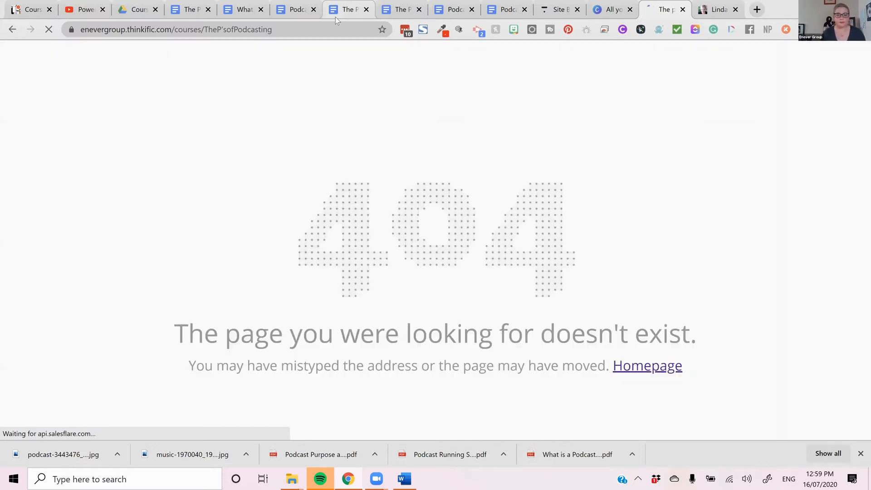
# - Remove the apostrophe from the page address and load /courses/ThePsofPodcasting
pyautogui.click(281, 29)
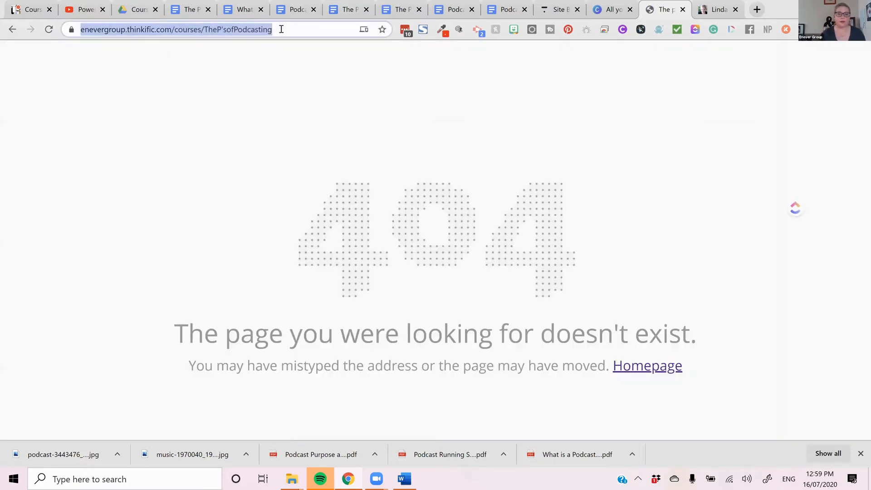
pyautogui.click(223, 30)
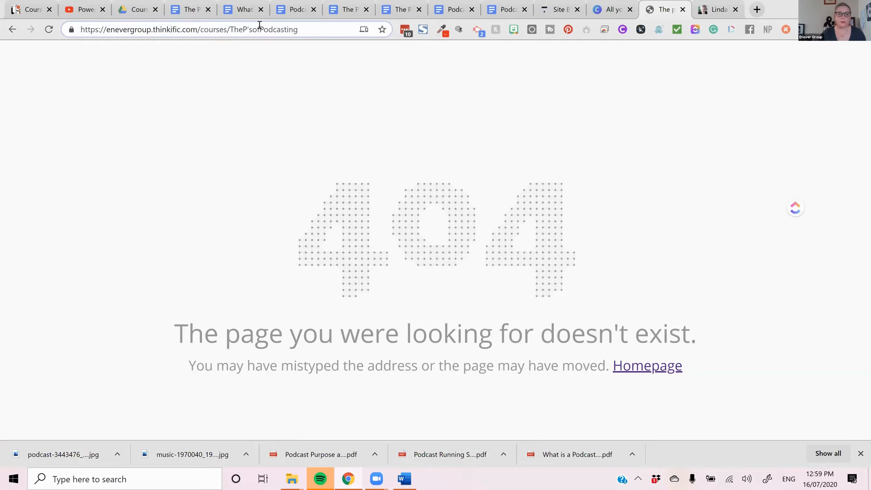
pyautogui.press('BackSpace')
pyautogui.press('Return')
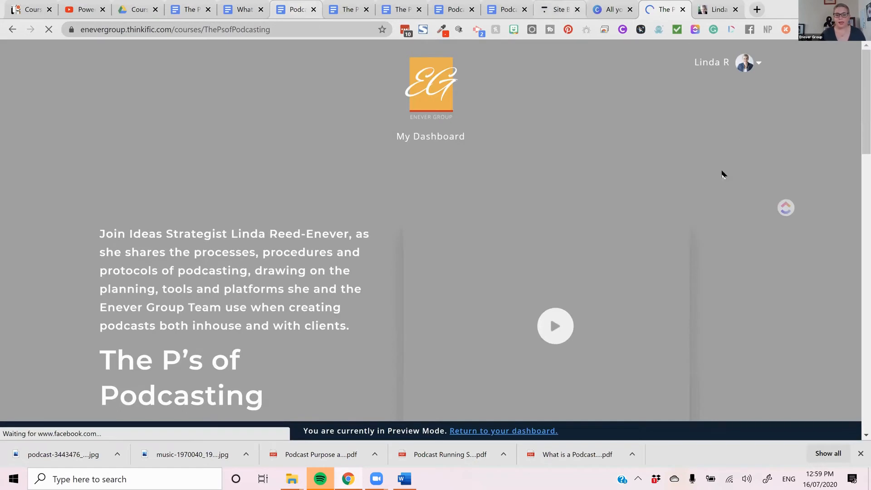
# - Review the course landing page from the banner and countdown through the curriculum to the image and text section
pyautogui.scroll(-4, 657, 211)
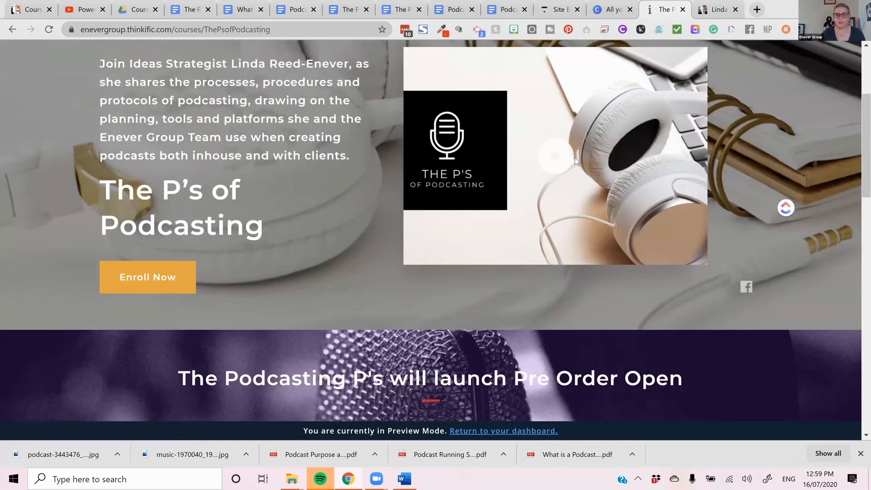
pyautogui.scroll(-12, 632, 194)
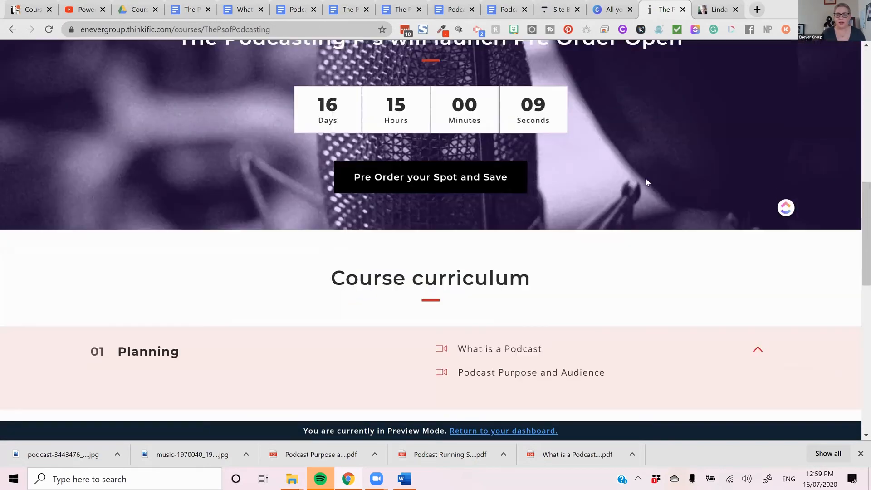
pyautogui.scroll(-7, 639, 193)
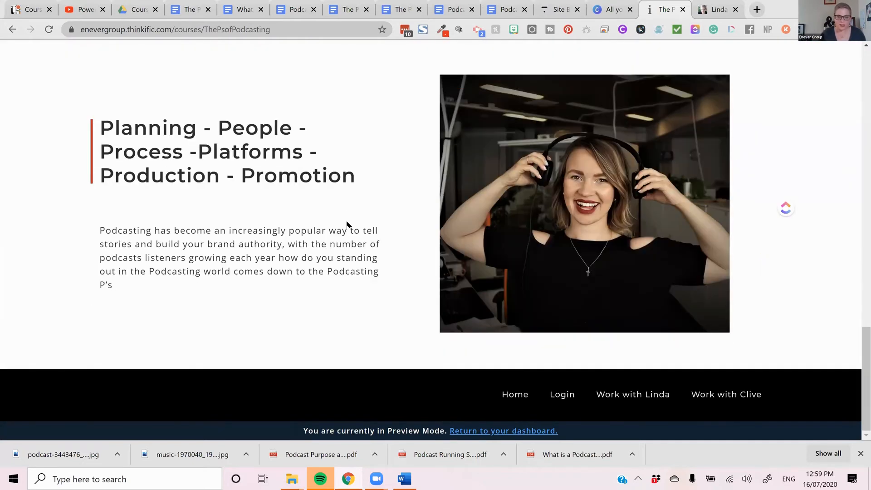
pyautogui.scroll(17, 347, 224)
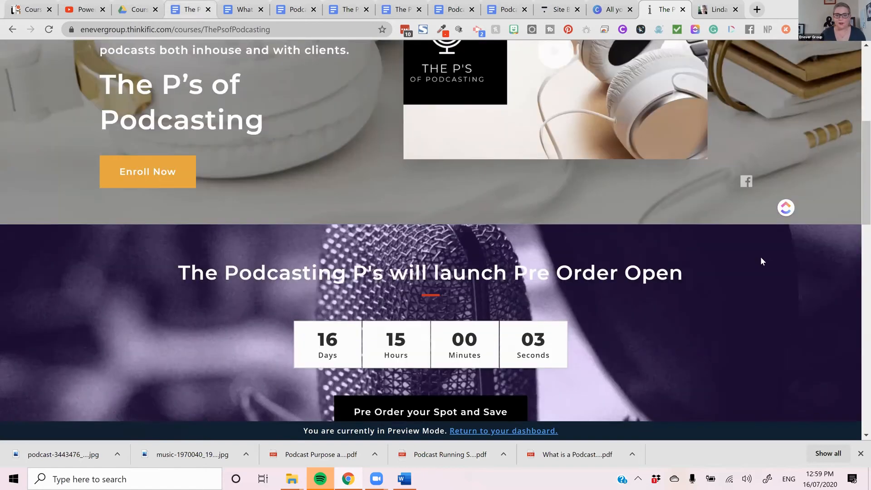
pyautogui.scroll(-11, 502, 200)
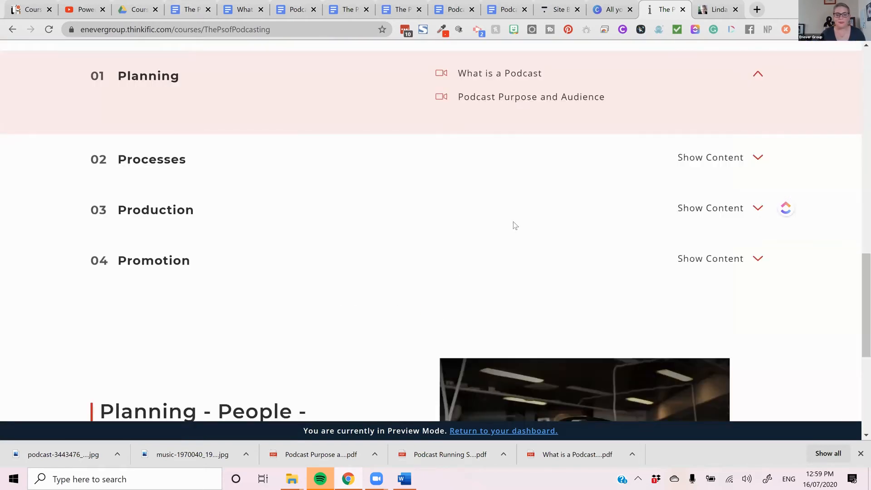
pyautogui.scroll(-6, 514, 225)
pyautogui.scroll(9, 516, 96)
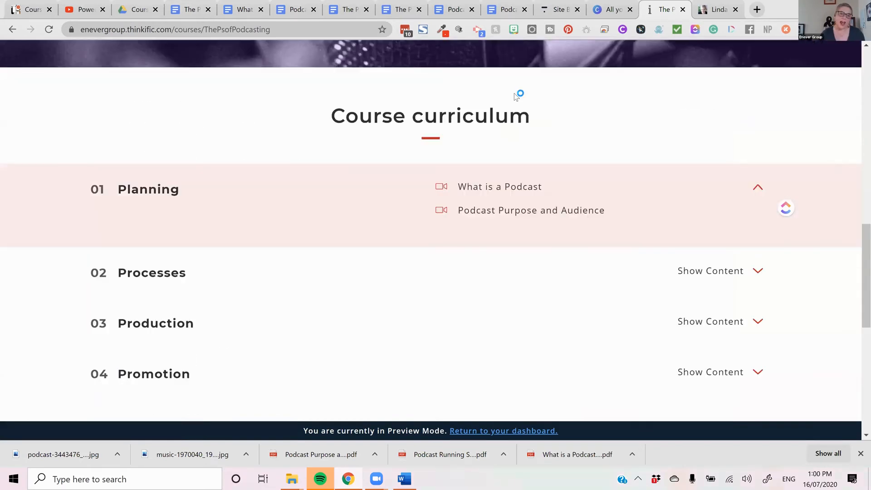
# - Return to the Site Builder, set the section's button type to Primary and link the button to a product checkout
pyautogui.click(554, 10)
pyautogui.scroll(-3, 654, 240)
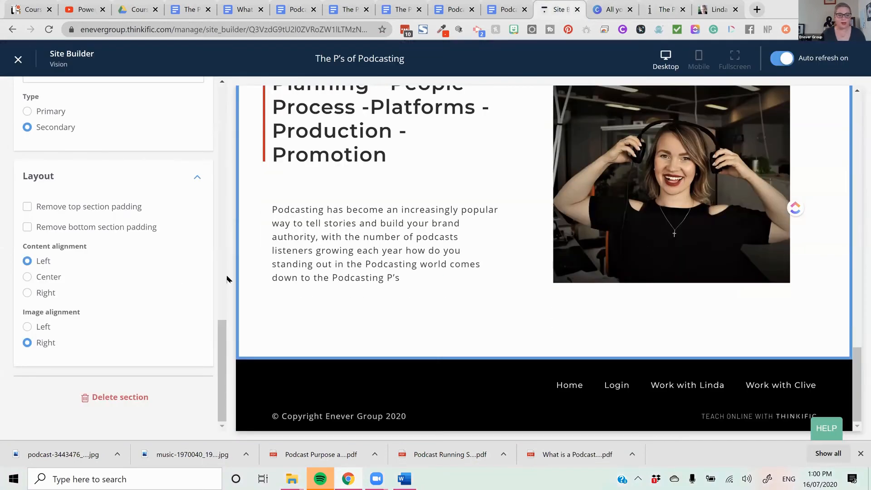
pyautogui.scroll(6, 207, 282)
pyautogui.scroll(-2, 64, 277)
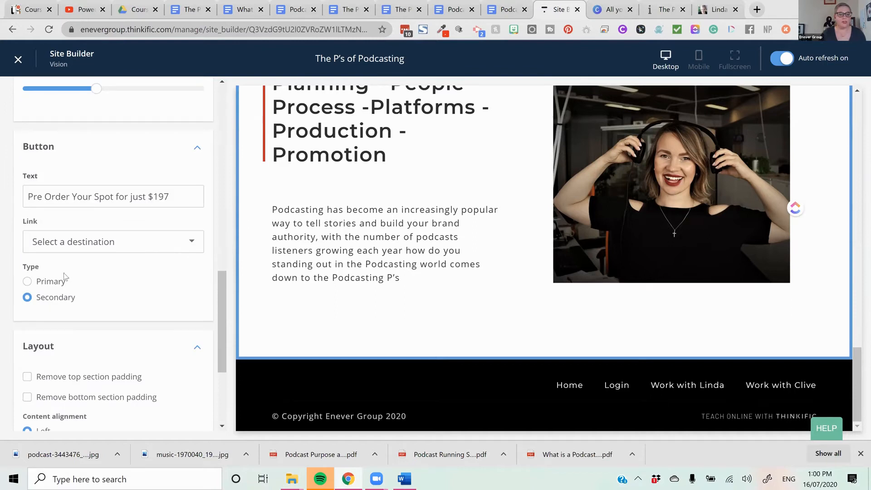
pyautogui.click(49, 282)
pyautogui.click(92, 242)
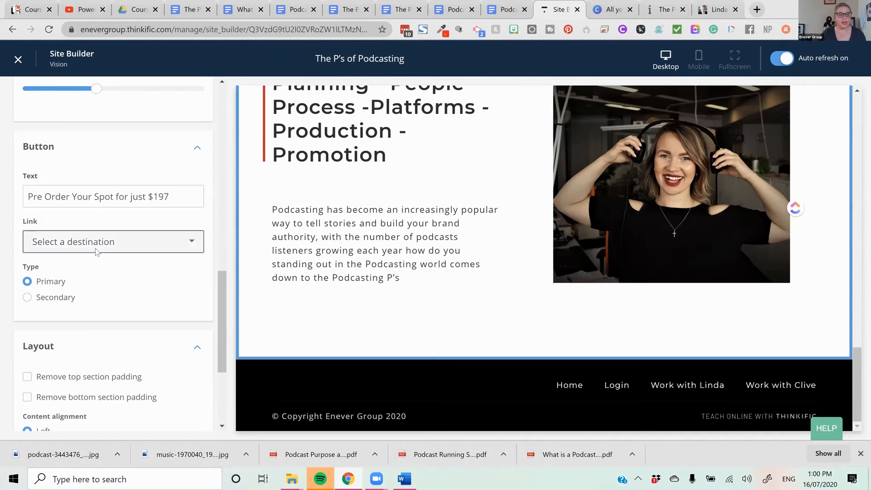
pyautogui.click(96, 307)
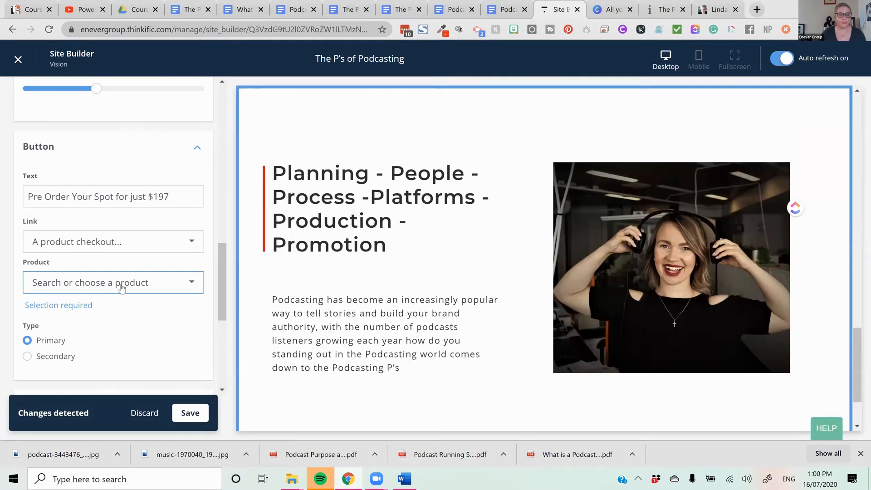
# - Choose "The P's of Podcasting (pre-order)" with the Default - $197.00 checkout price for the button and save the page
pyautogui.click(121, 287)
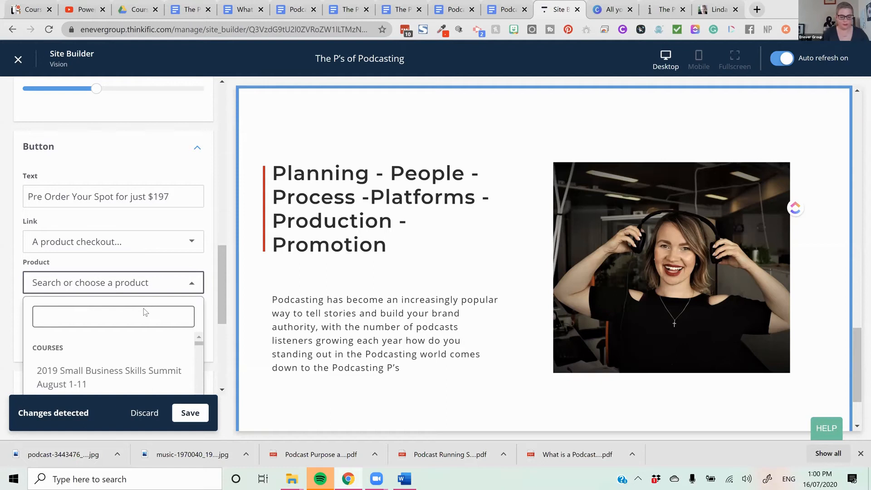
pyautogui.write('pod')
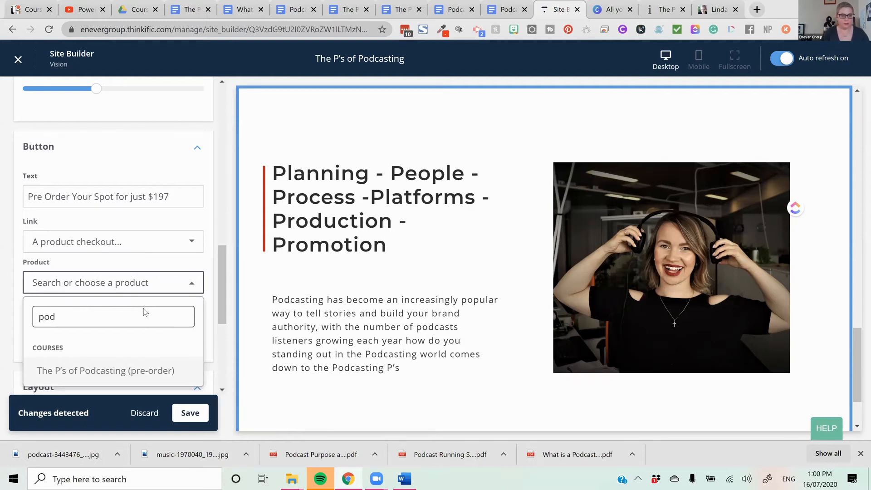
pyautogui.click(154, 371)
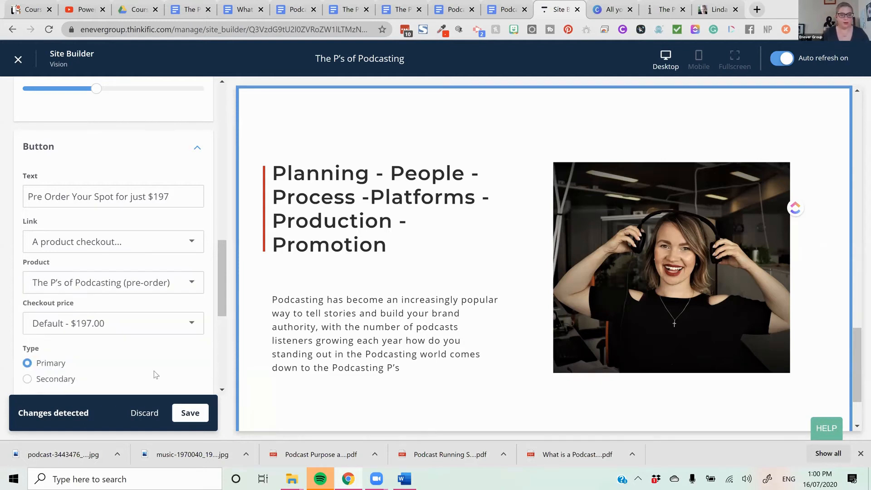
pyautogui.click(156, 324)
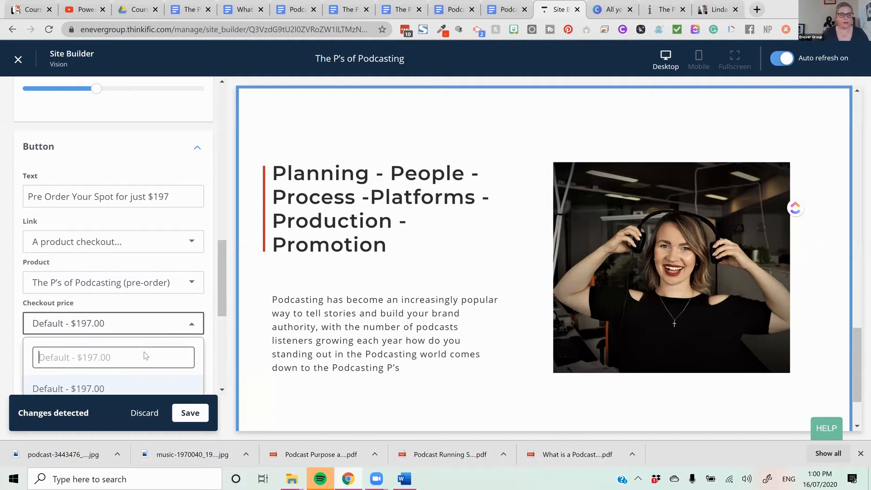
pyautogui.click(136, 388)
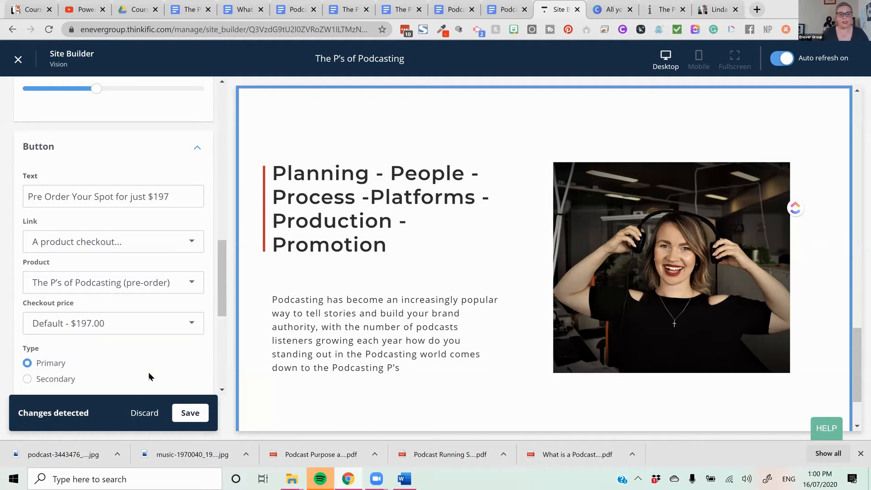
pyautogui.click(198, 417)
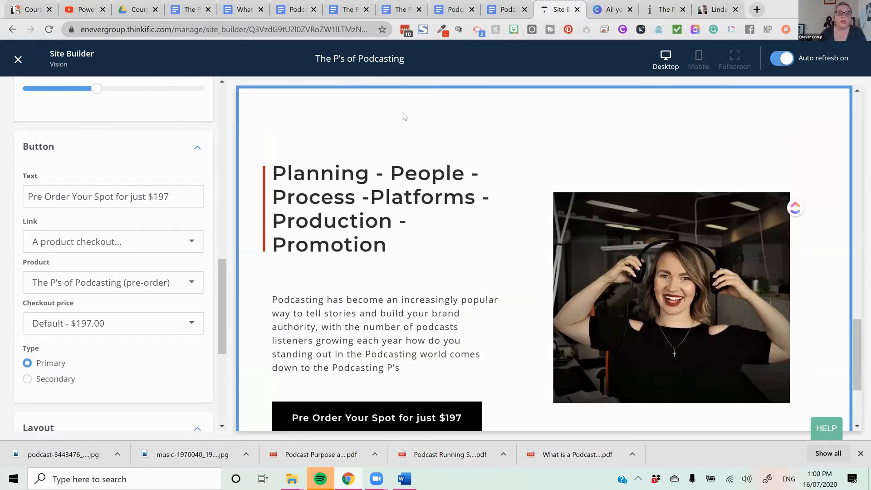
pyautogui.scroll(-3, 467, 363)
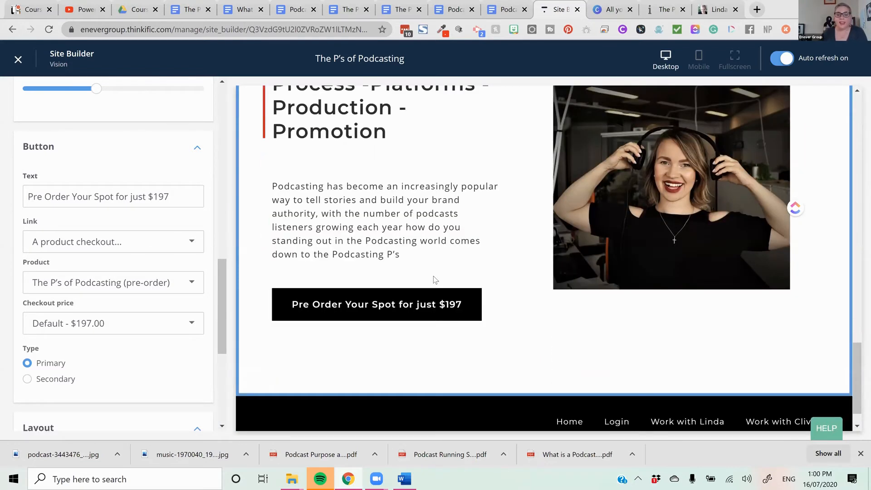
# - Return to the course page's section list and add an Instructor(s) section below the Image & text (with CTA) section
pyautogui.scroll(3, 408, 305)
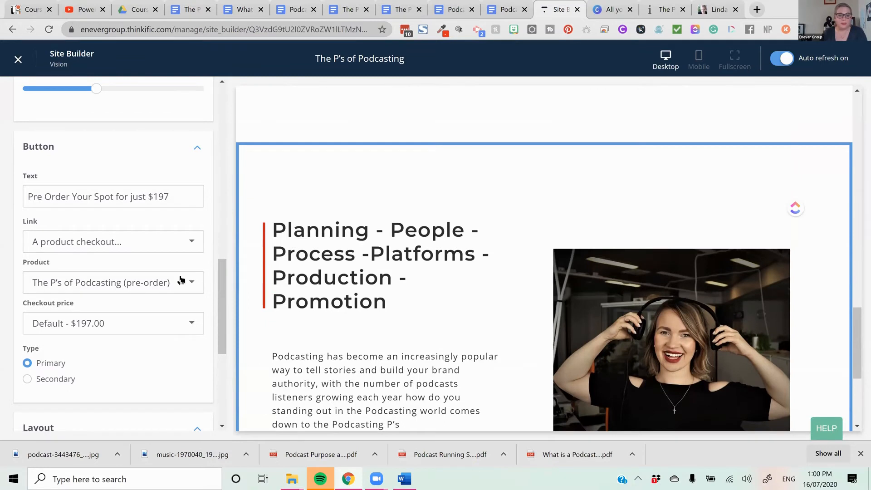
pyautogui.scroll(3, 181, 280)
pyautogui.scroll(10, 181, 280)
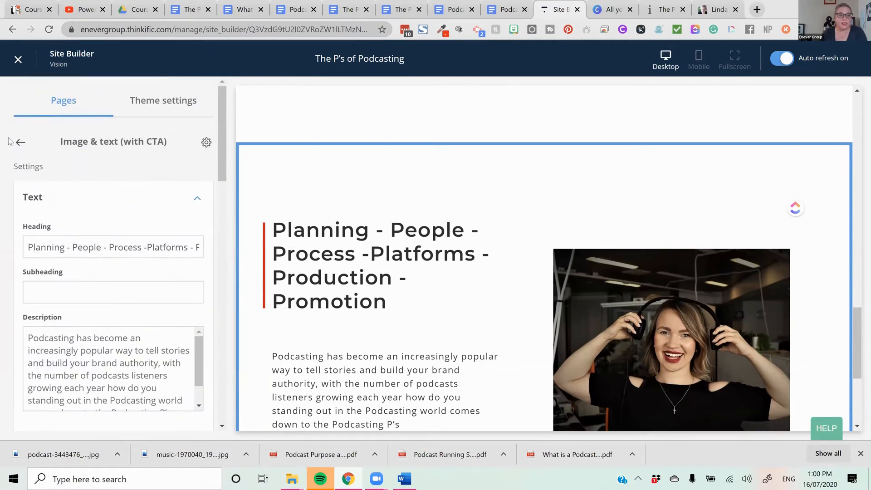
pyautogui.click(17, 143)
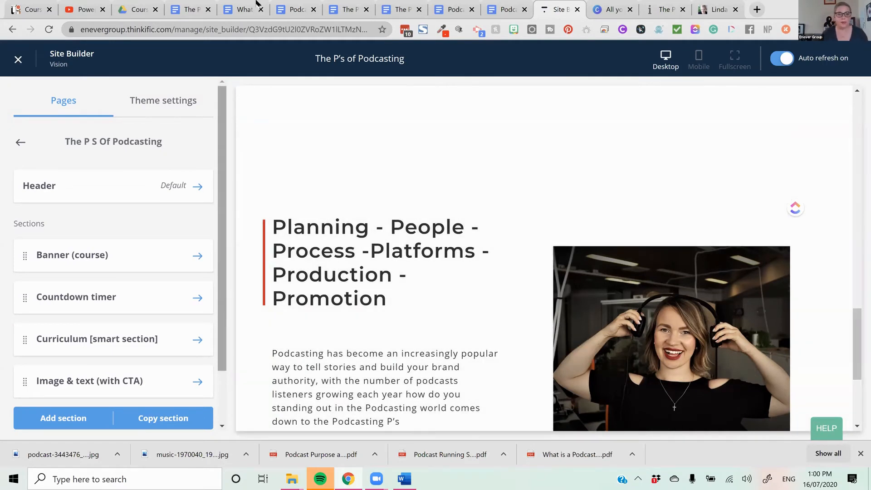
pyautogui.scroll(-2, 211, 223)
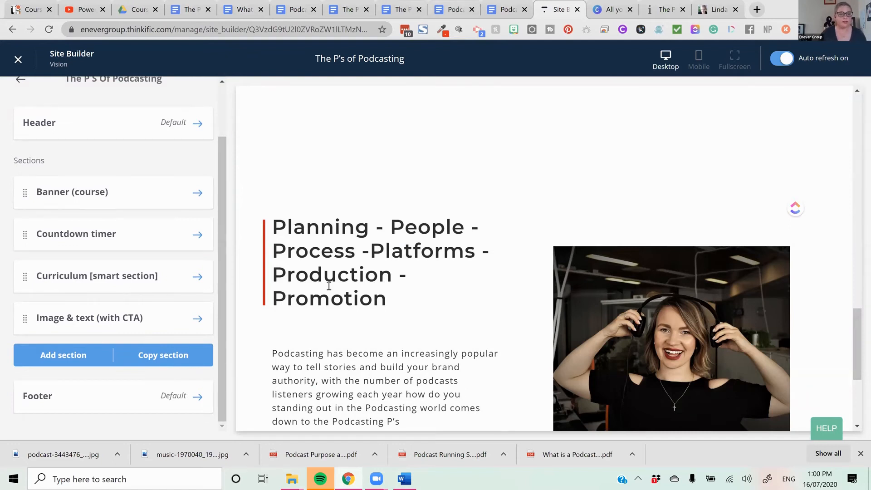
pyautogui.click(93, 356)
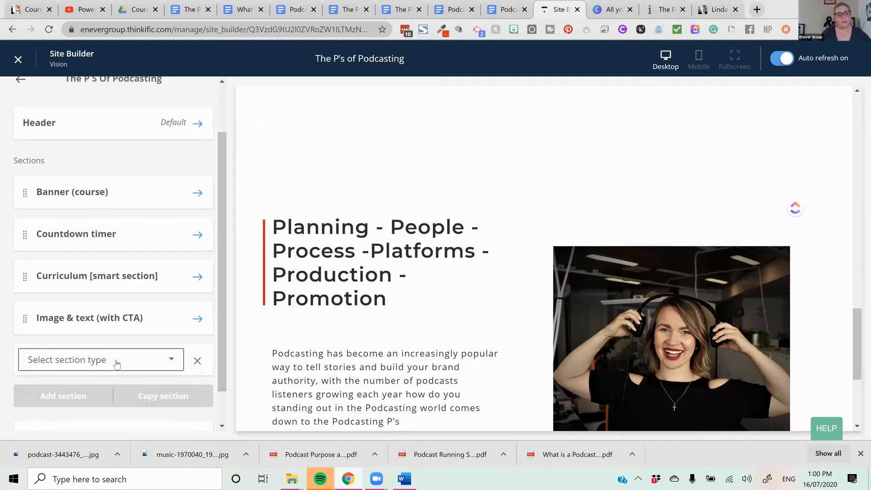
pyautogui.click(116, 362)
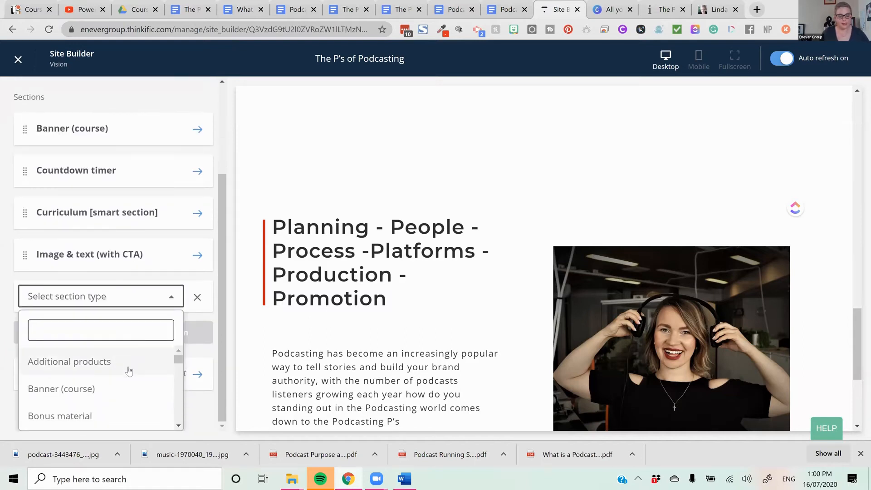
pyautogui.write('ic')
pyautogui.press('BackSpace')
pyautogui.press('BackSpace')
pyautogui.write('ins')
pyautogui.press('BackSpace')
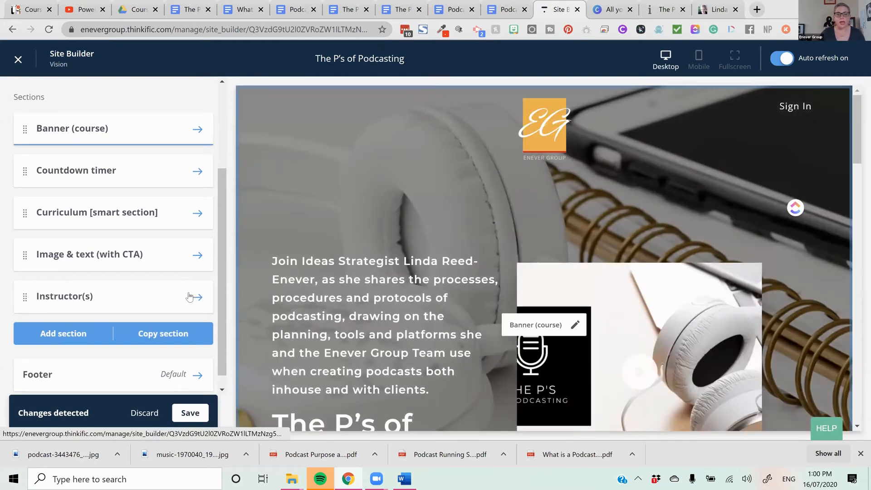
# - Set the Instructor(s) section's heading to "Meet your course leader" and clear its subheading
pyautogui.click(190, 297)
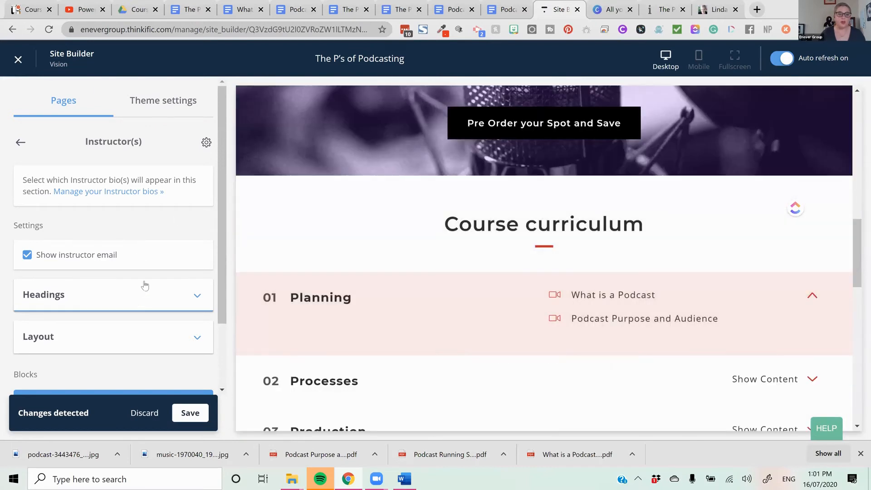
pyautogui.scroll(-2, 190, 304)
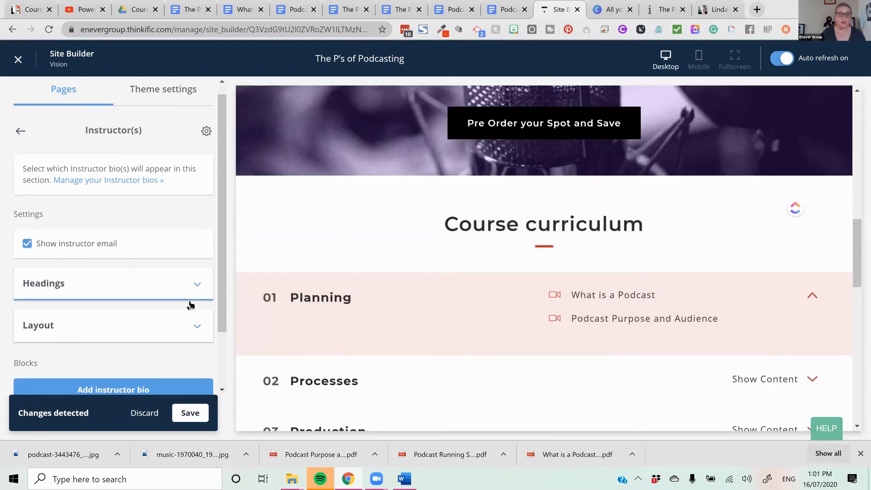
pyautogui.click(183, 222)
pyautogui.click(130, 199)
pyautogui.hotkey('ctrl', 'a')
pyautogui.write('M')
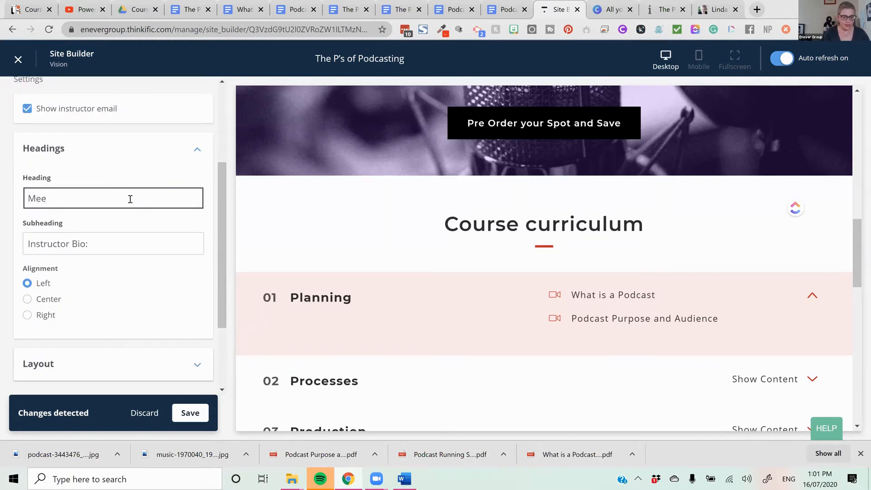
pyautogui.write('eet your course leader')
pyautogui.press('Tab')
pyautogui.press('BackSpace')
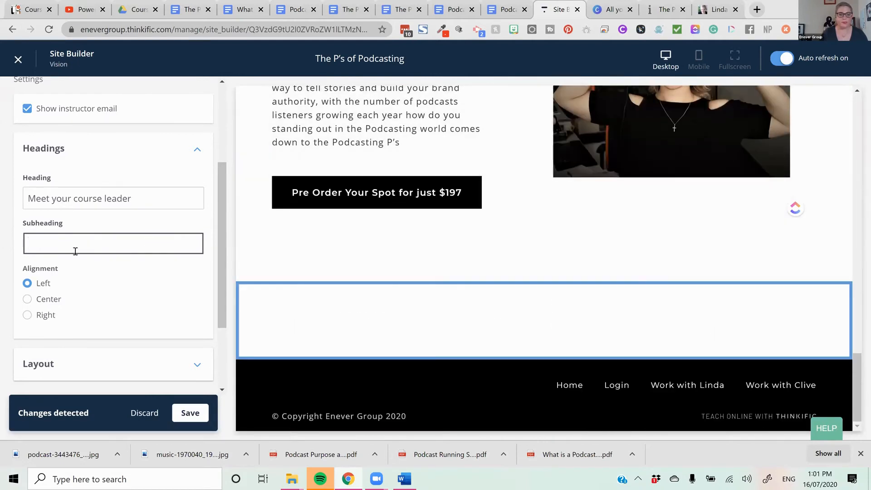
# - Add an instructor bio block to the section, assign the first listed instructor to it and save the page
pyautogui.click(169, 358)
pyautogui.scroll(3, 173, 324)
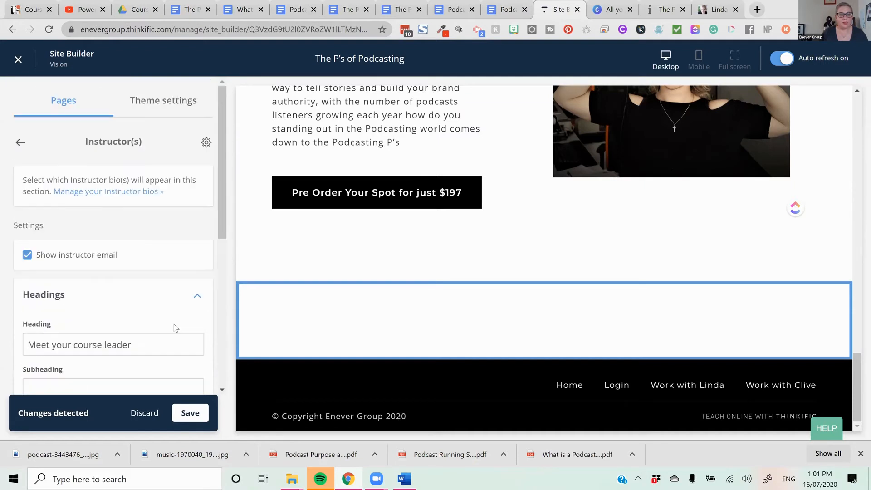
pyautogui.scroll(-2, 155, 269)
pyautogui.scroll(-4, 154, 268)
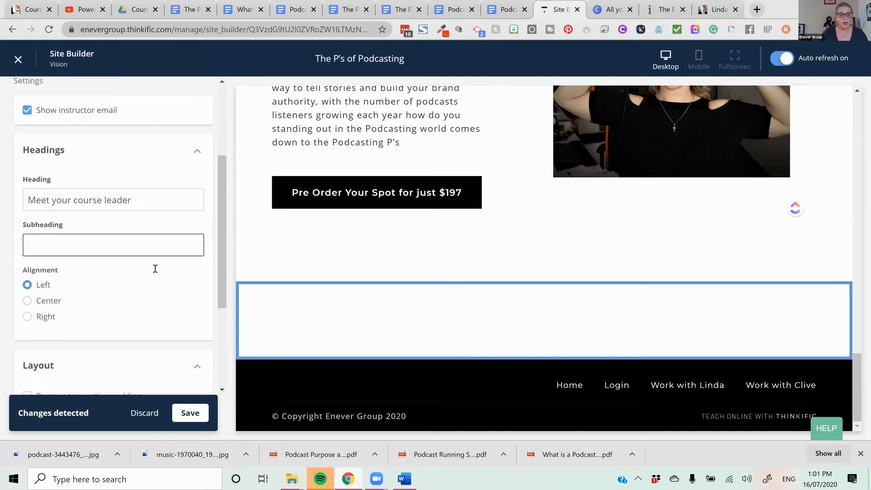
pyautogui.click(169, 317)
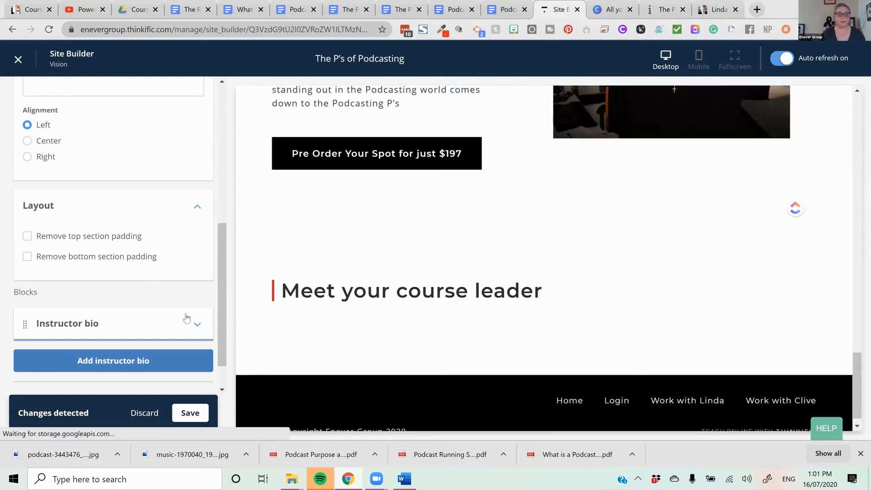
pyautogui.click(196, 323)
pyautogui.scroll(-2, 187, 317)
pyautogui.click(182, 291)
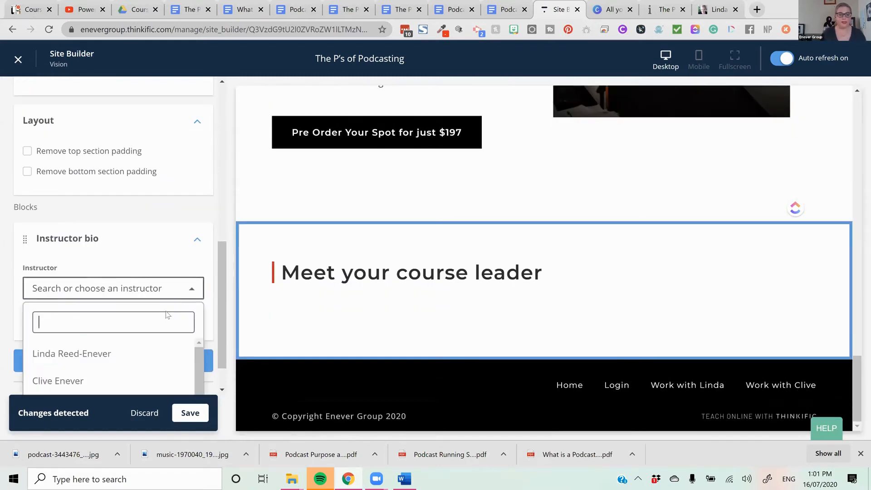
pyautogui.click(134, 354)
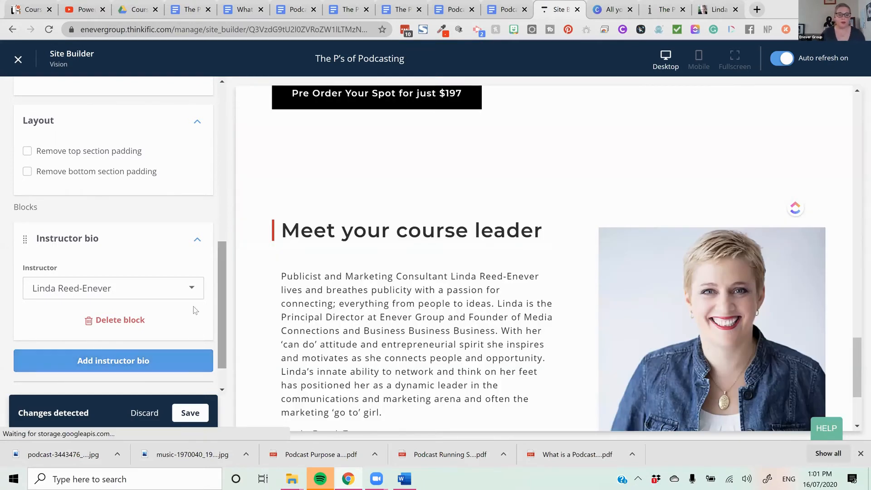
pyautogui.click(194, 408)
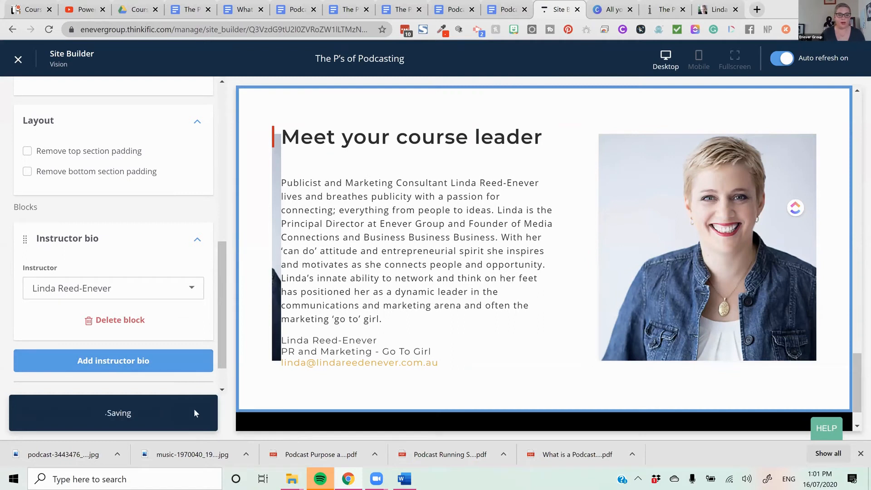
# - Move the Image & text (with CTA) section above the Curriculum section and check the new order in the preview
pyautogui.scroll(10, 197, 399)
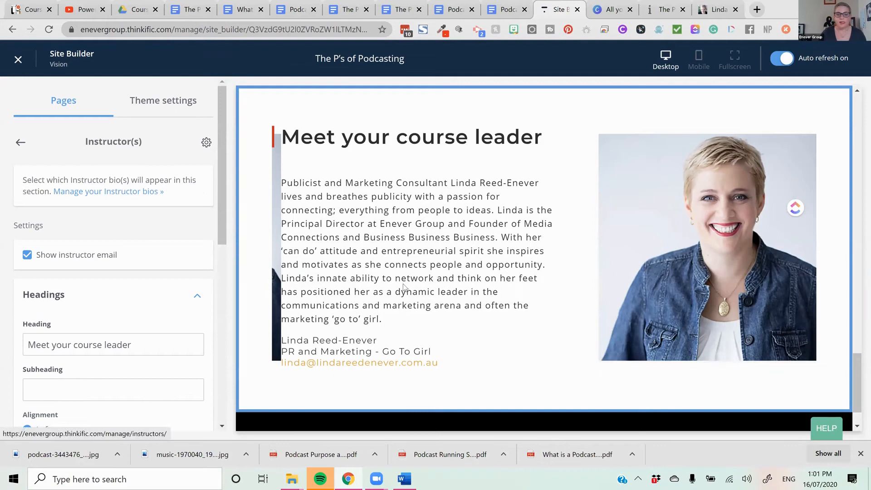
pyautogui.scroll(10, 564, 319)
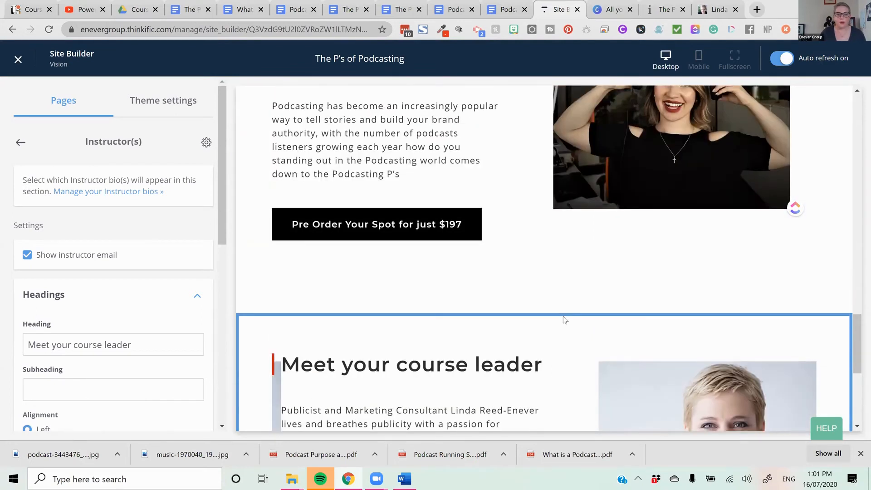
pyautogui.click(21, 142)
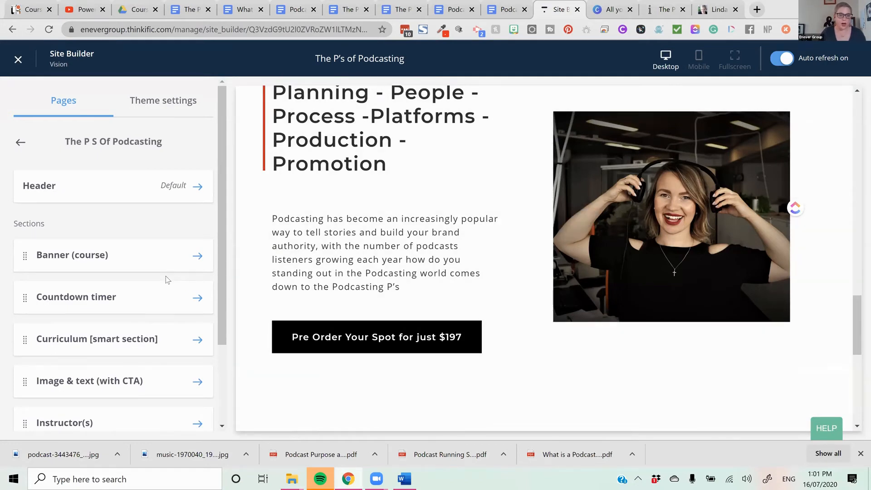
pyautogui.scroll(-3, 141, 295)
pyautogui.moveTo(25, 234); pyautogui.dragTo(20, 272)
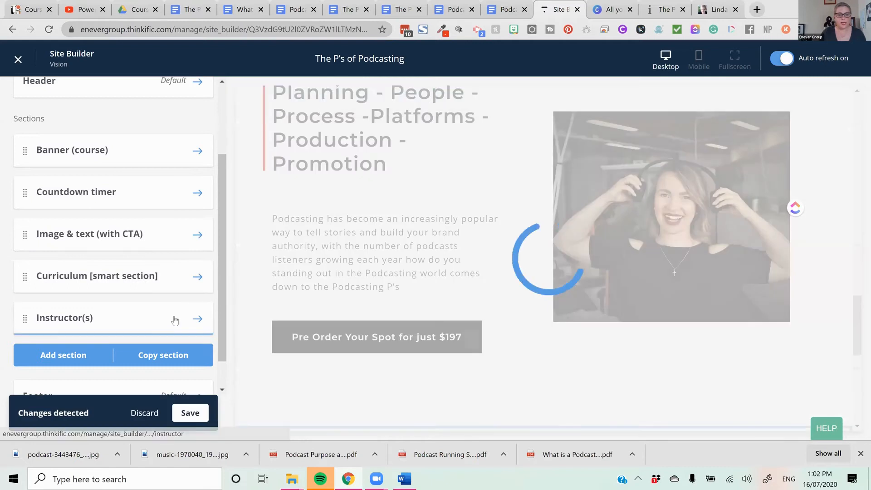
pyautogui.scroll(15, 641, 324)
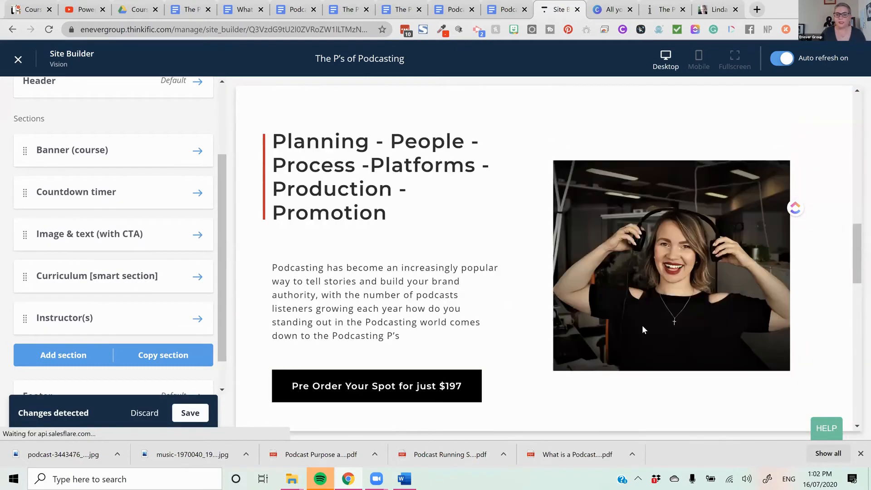
pyautogui.scroll(-10, 642, 325)
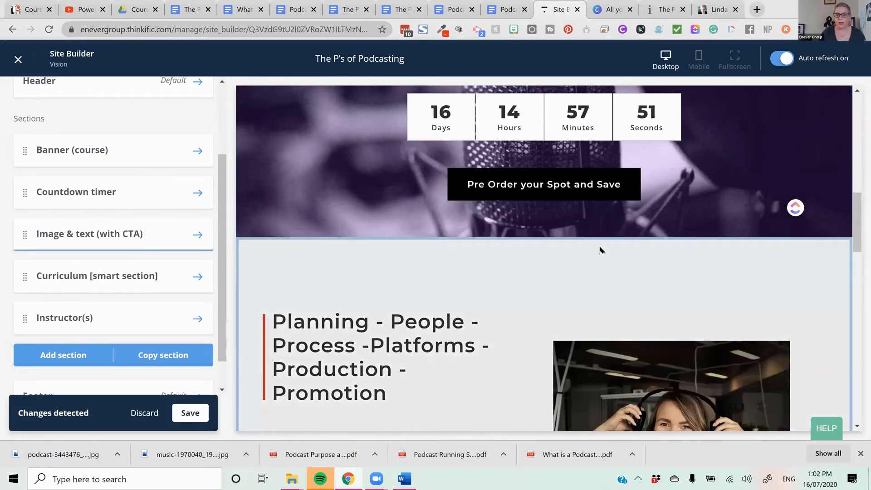
pyautogui.scroll(-10, 592, 263)
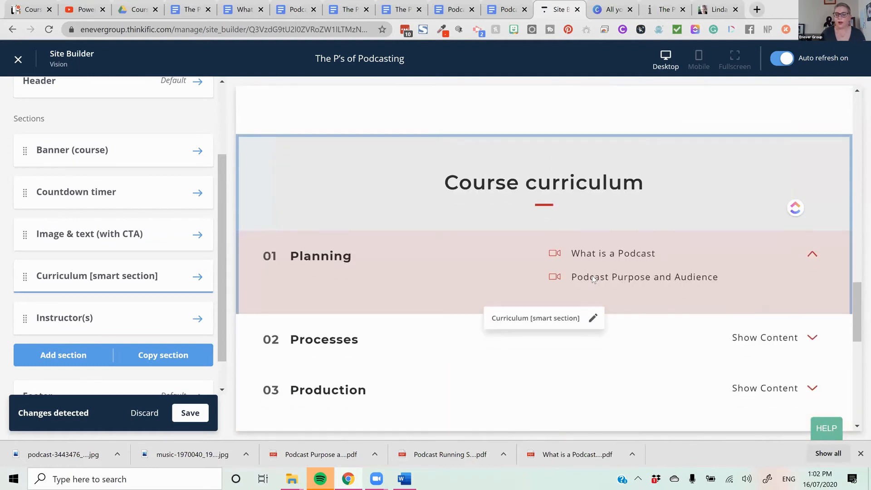
pyautogui.scroll(-5, 592, 276)
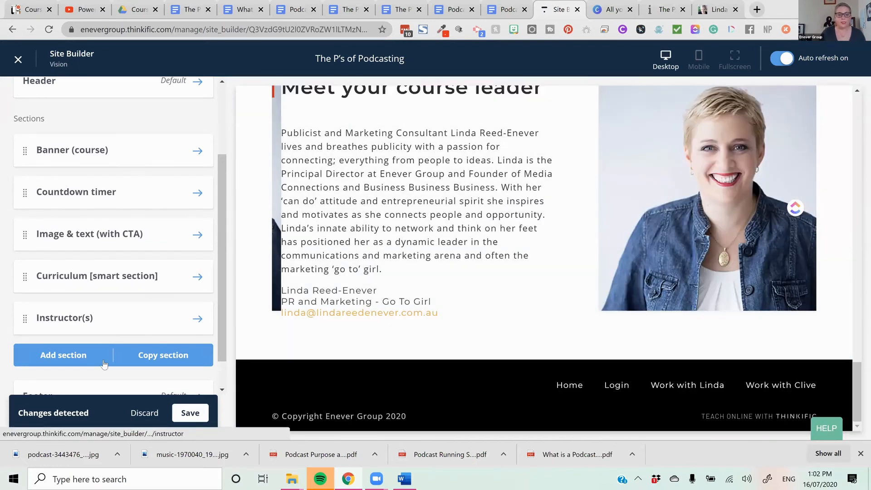
# - Add a second Image & text (with CTA) section below the Instructor(s) section
pyautogui.click(102, 358)
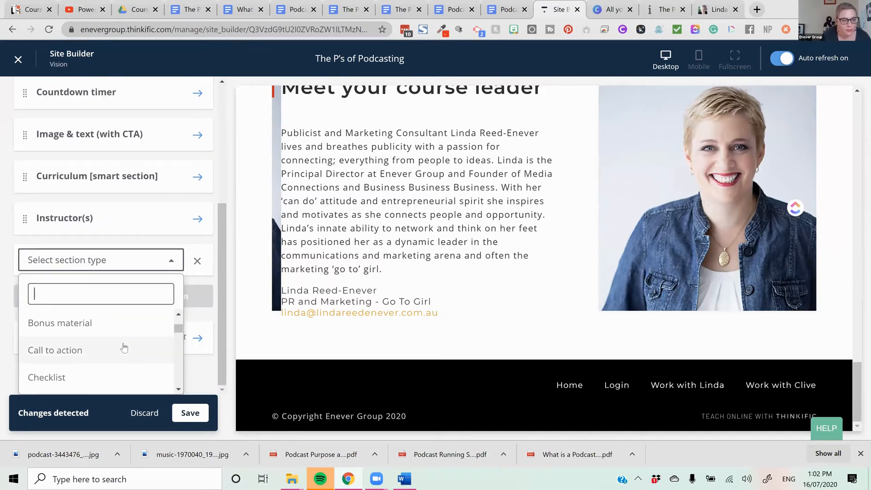
pyautogui.scroll(-3, 124, 347)
pyautogui.scroll(2, 124, 347)
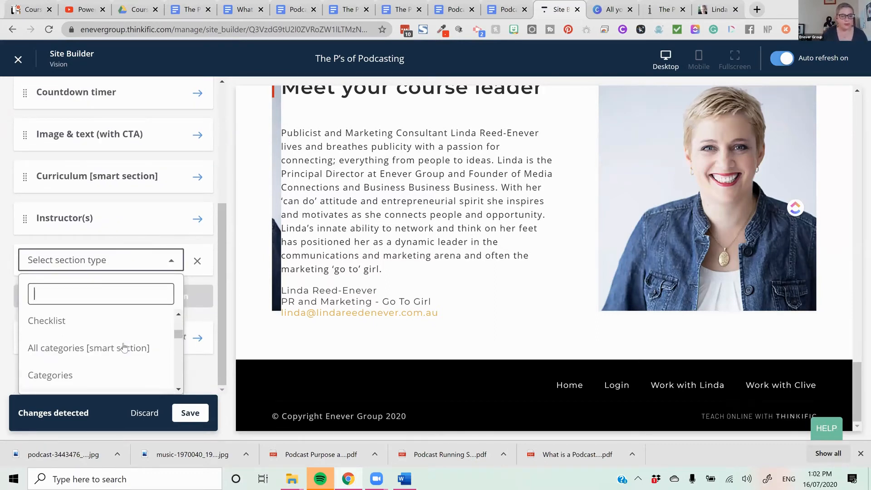
pyautogui.scroll(-5, 124, 347)
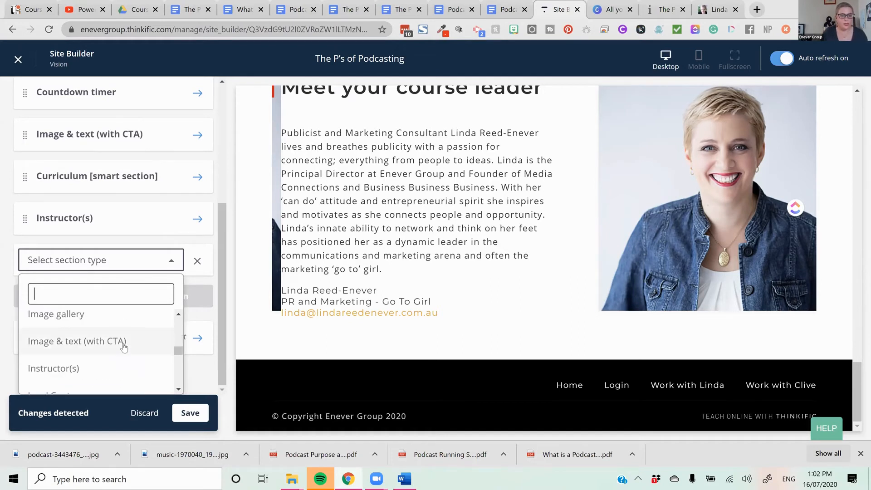
pyautogui.click(124, 342)
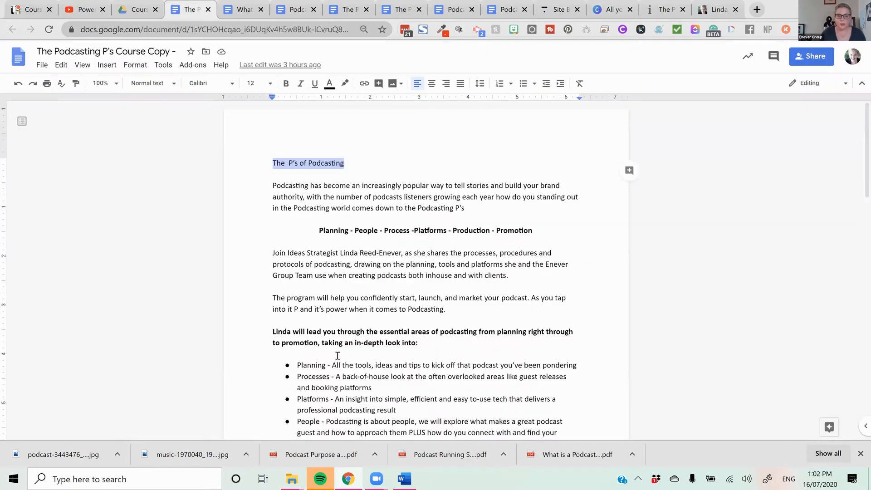
# - Switch to the Podcasting P's Course Copy in Google Docs and copy the paragraphs from "Join Ideas Strategist" to "comes to Podcasting."
pyautogui.moveTo(461, 312); pyautogui.dragTo(271, 252)
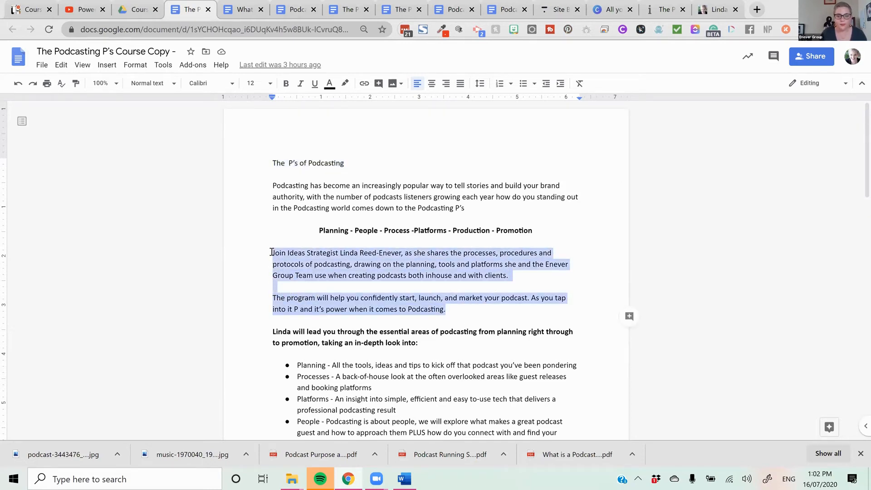
pyautogui.rightClick(298, 256)
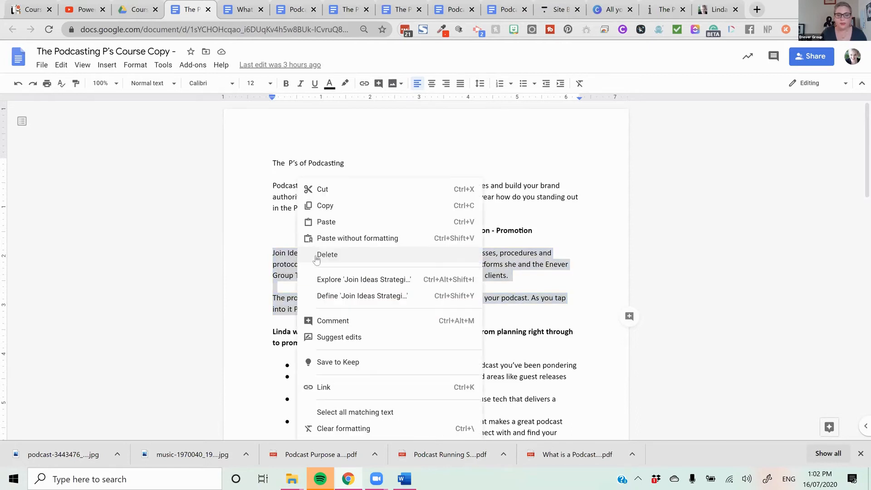
pyautogui.click(340, 203)
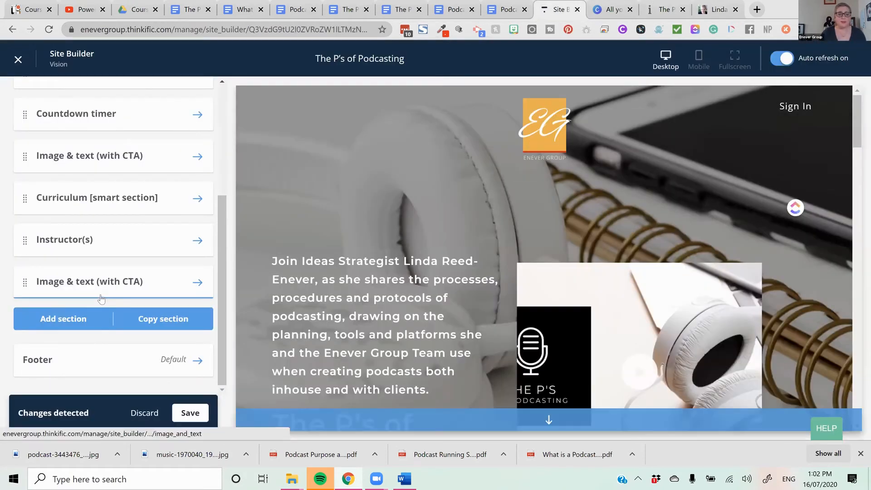
# - Back in the Site Builder, clear the new Image & text section's heading and replace its description with the copied paragraphs
pyautogui.click(124, 302)
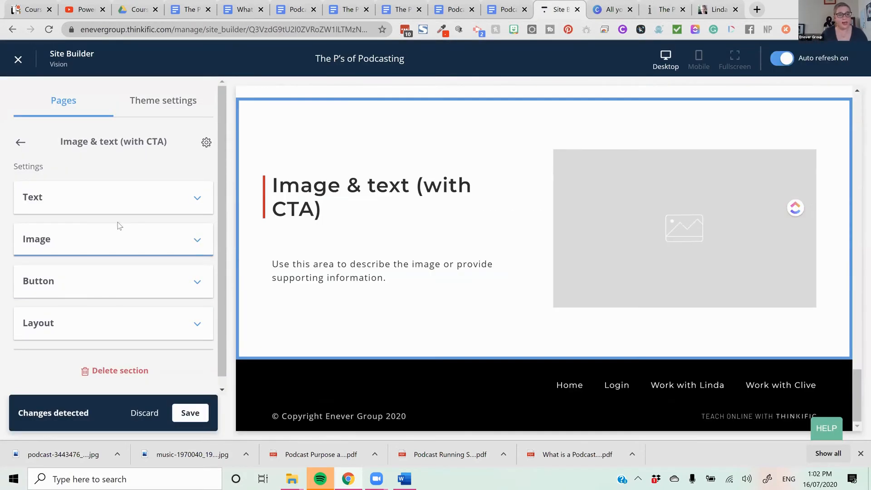
pyautogui.click(114, 198)
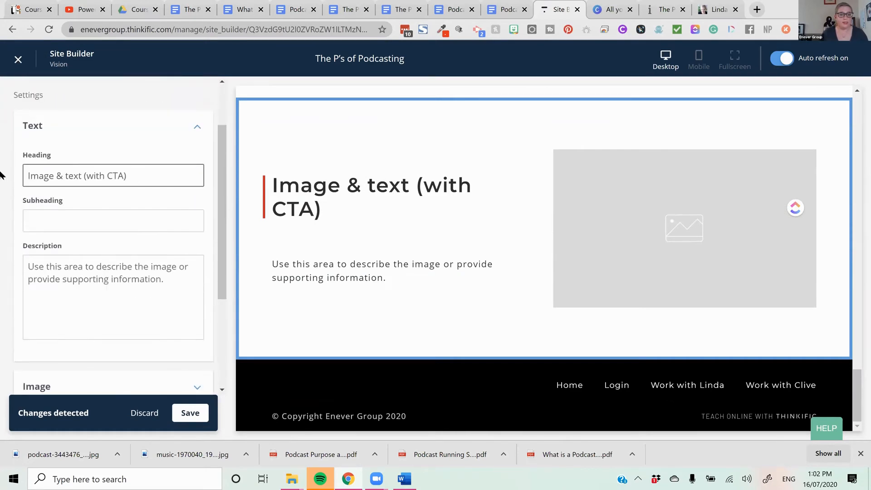
pyautogui.moveTo(133, 176); pyautogui.dragTo(0, 172)
pyautogui.press('BackSpace')
pyautogui.moveTo(167, 310); pyautogui.dragTo(1, 230)
pyautogui.hotkey('ctrl', 'v')
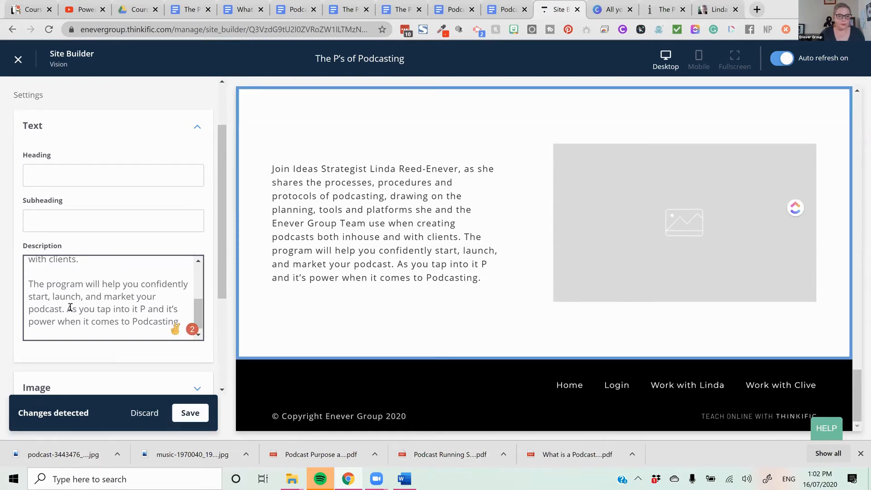
pyautogui.press('Return')
pyautogui.press('Return')
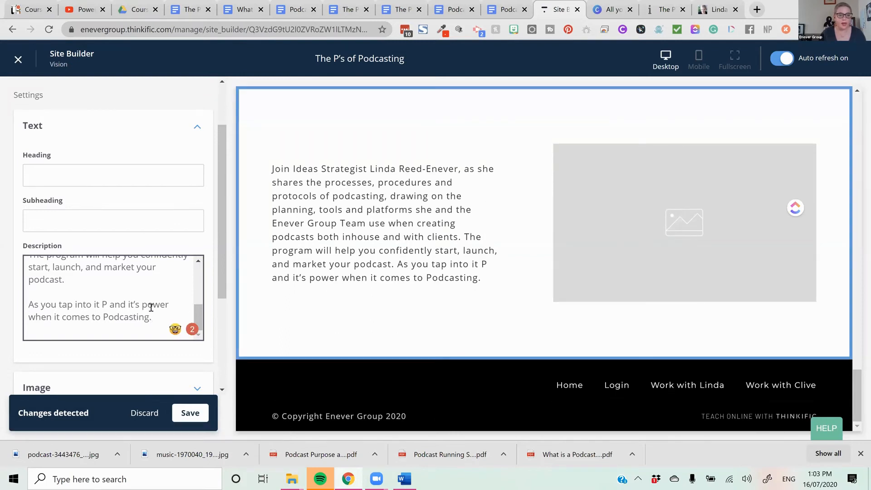
pyautogui.press('BackSpace')
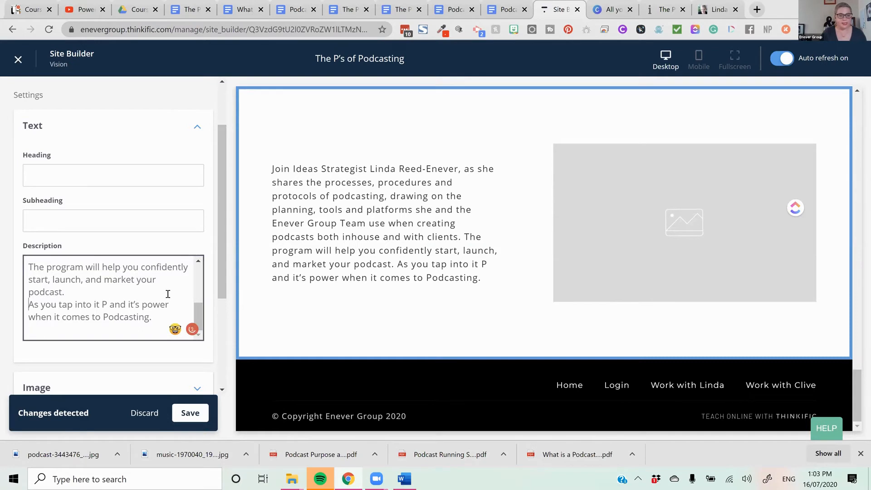
pyautogui.press('BackSpace')
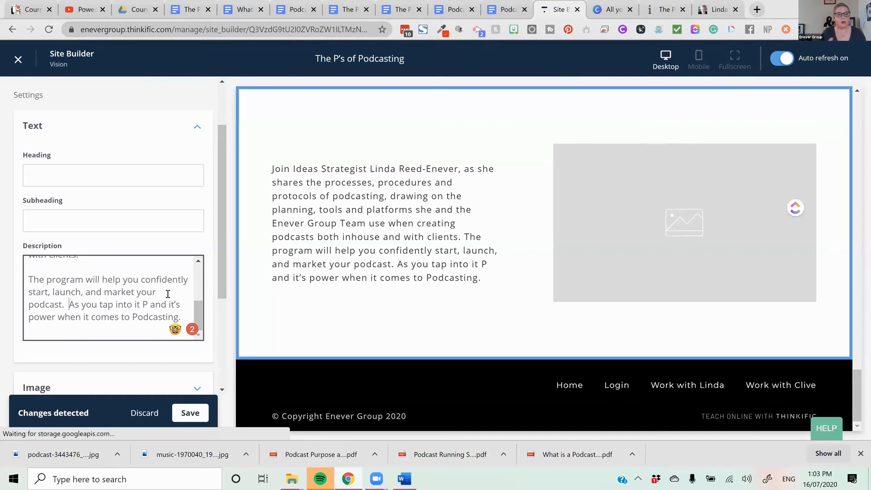
# - Move the sentence "As you tap into it P and it's power when it comes to Podcasting." from the description into the section's button text
pyautogui.moveTo(70, 304); pyautogui.dragTo(182, 317)
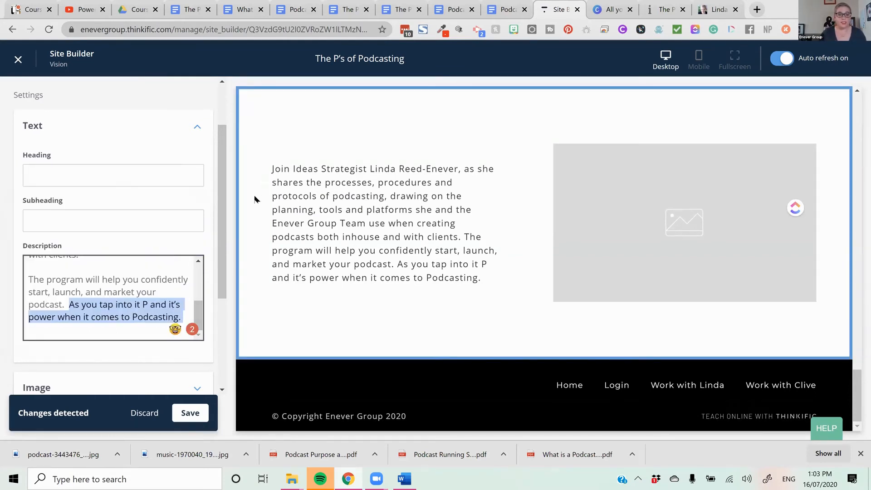
pyautogui.press('BackSpace')
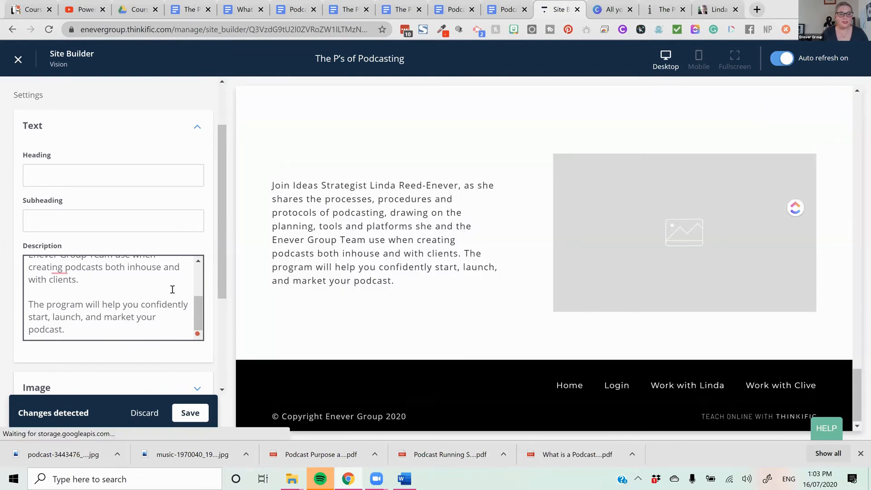
pyautogui.scroll(-3, 172, 289)
pyautogui.click(111, 277)
pyautogui.scroll(-1, 104, 245)
pyautogui.click(90, 209)
pyautogui.hotkey('ctrl', 'a')
pyautogui.hotkey('ctrl', 'v')
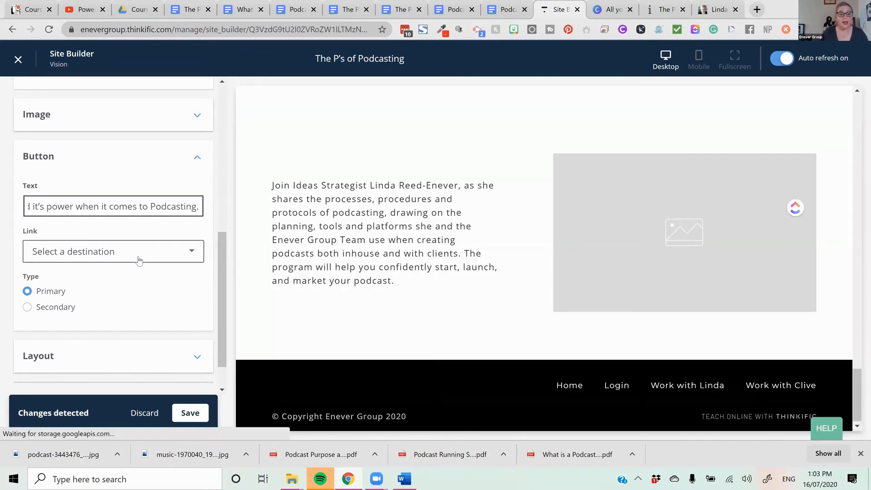
# - Link the button to the product checkout of The P's of Podcasting (pre-order) at the Default - $197.00 price and save the page
pyautogui.click(139, 259)
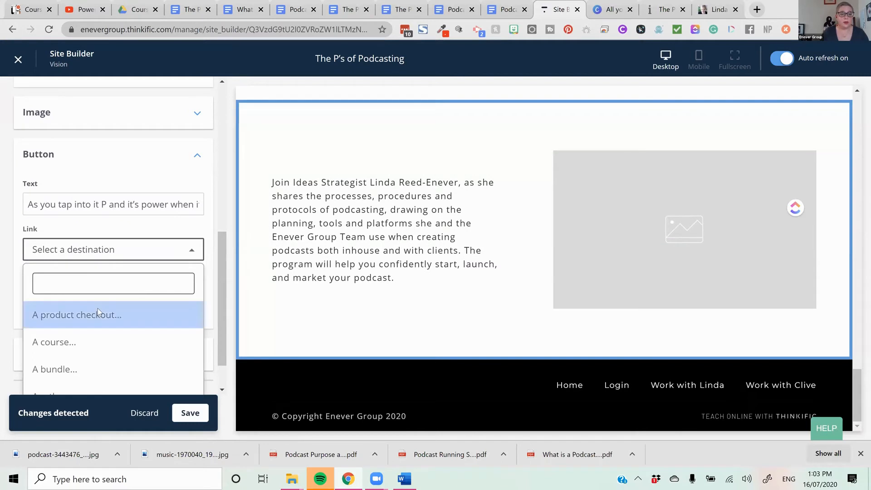
pyautogui.click(97, 309)
pyautogui.click(116, 294)
pyautogui.scroll(-1, 116, 291)
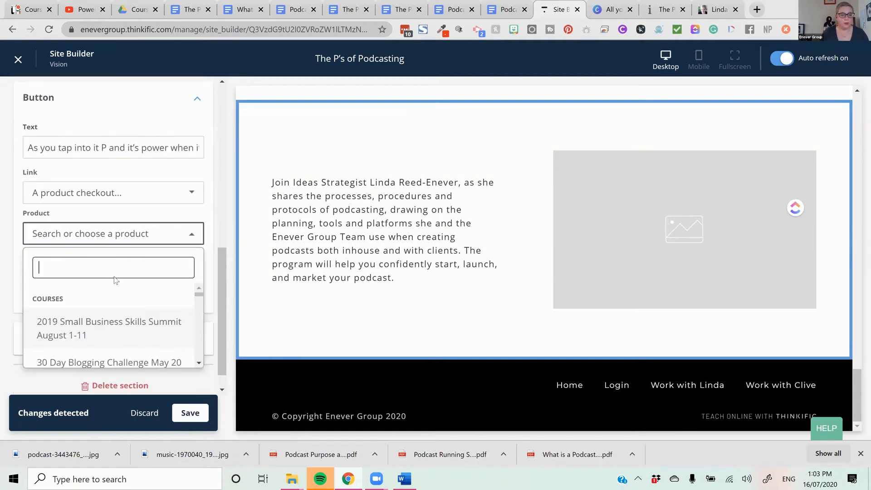
pyautogui.write('pod')
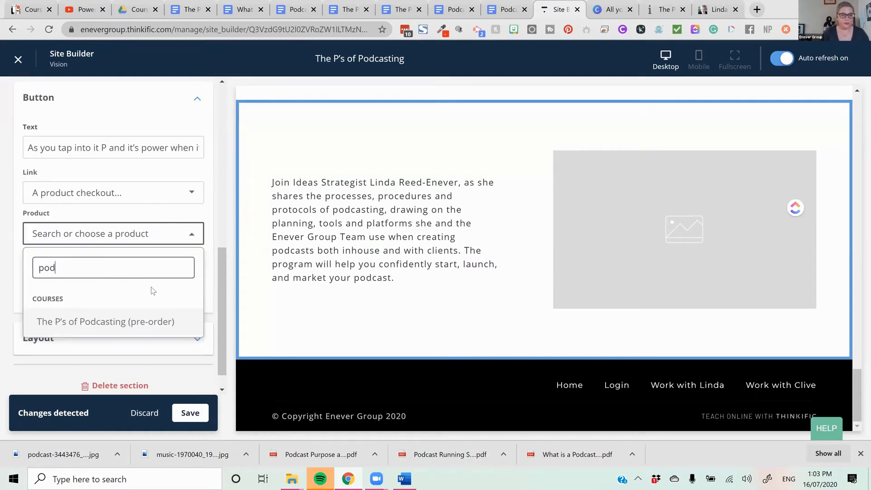
pyautogui.click(152, 319)
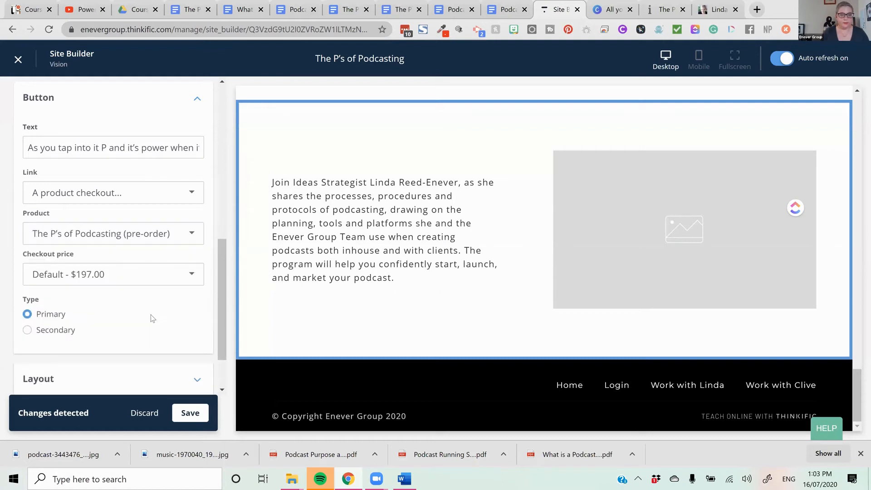
pyautogui.click(118, 275)
pyautogui.click(113, 348)
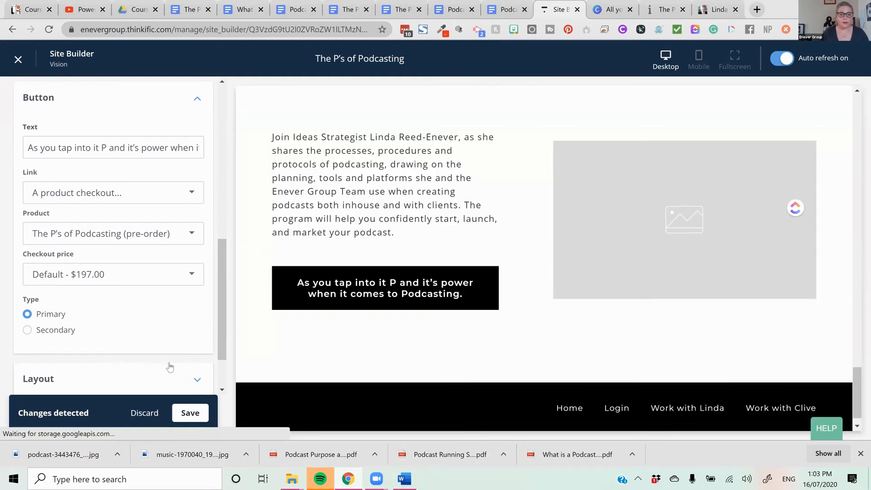
pyautogui.click(190, 413)
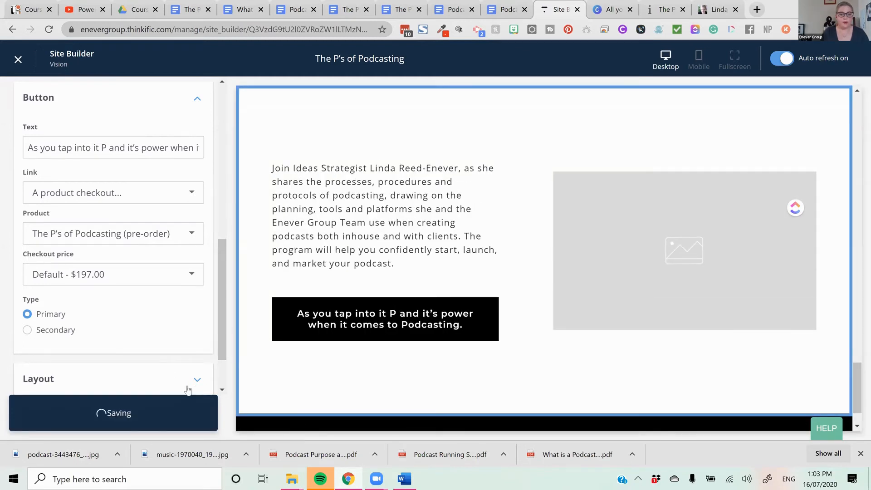
# - Choose the white headphones and notebook picture from the podcast hero images folder in Downloads as the section's image
pyautogui.scroll(4, 184, 361)
pyautogui.scroll(4, 184, 360)
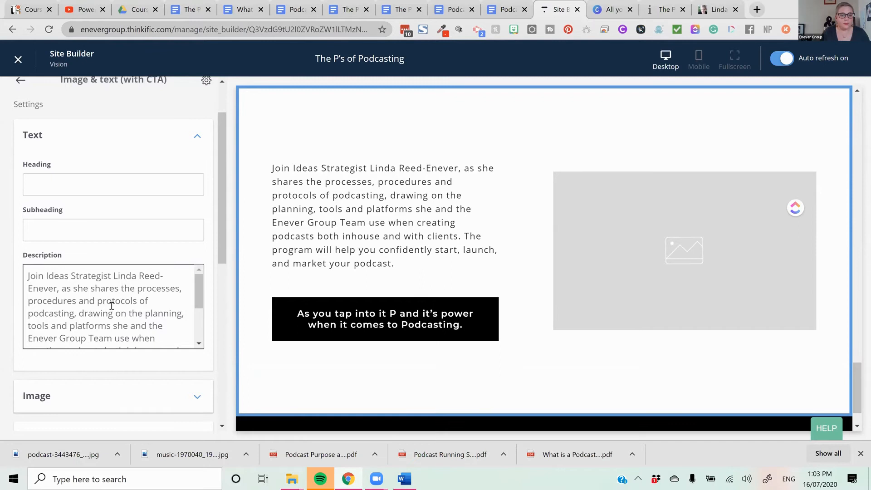
pyautogui.scroll(-3, 111, 305)
pyautogui.scroll(3, 103, 288)
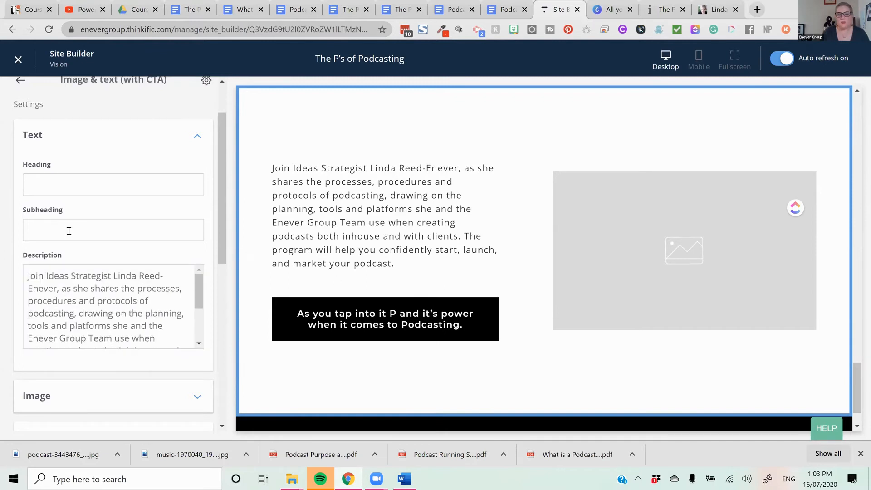
pyautogui.scroll(-5, 140, 288)
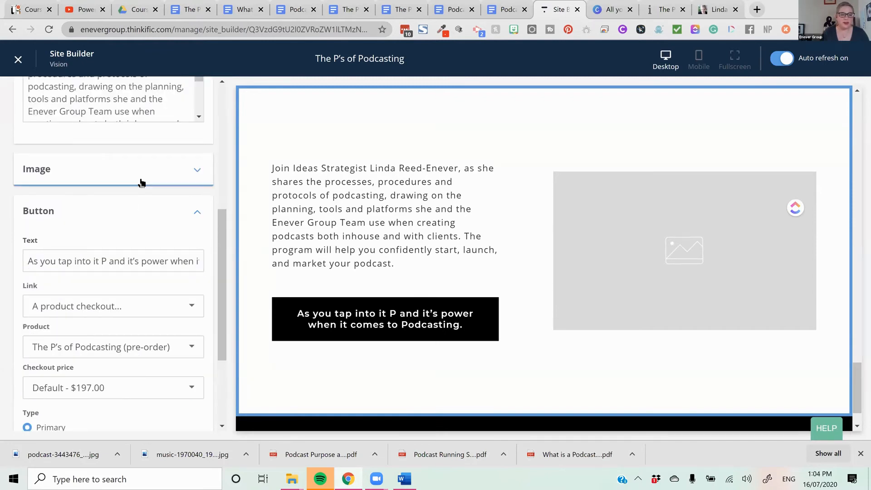
pyautogui.click(139, 180)
pyautogui.click(112, 191)
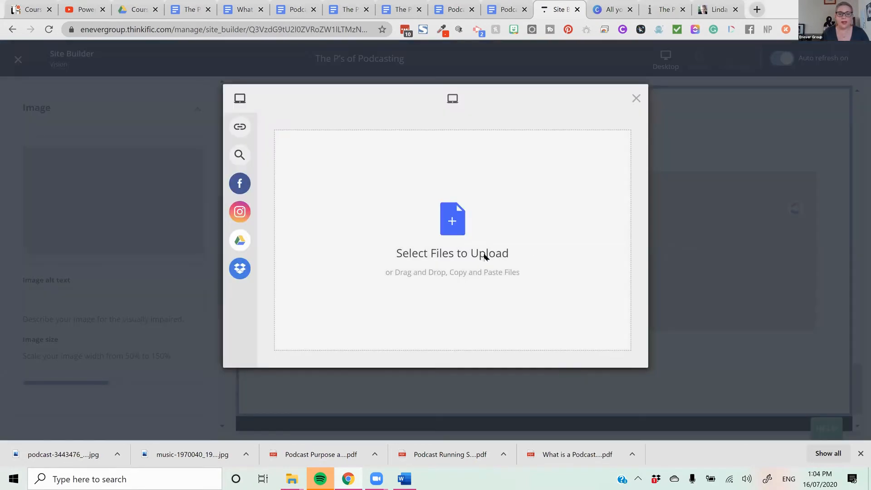
pyautogui.click(484, 256)
pyautogui.scroll(-5, 141, 106)
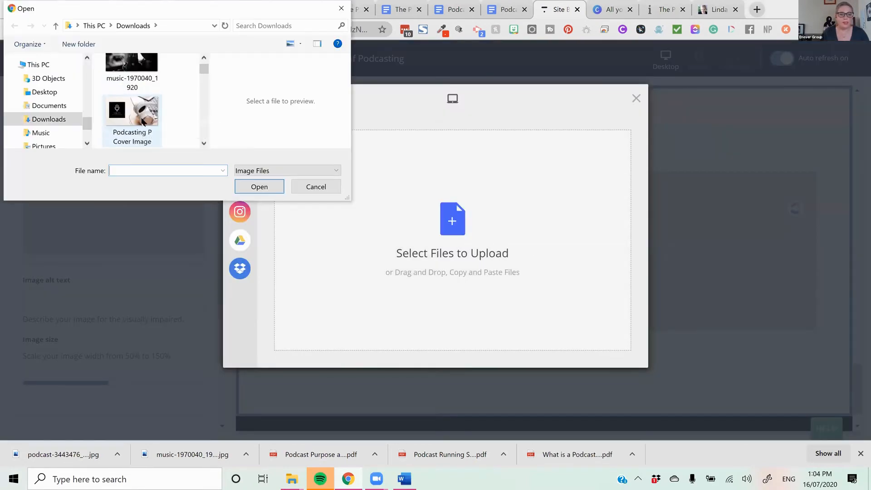
pyautogui.doubleClick(144, 118)
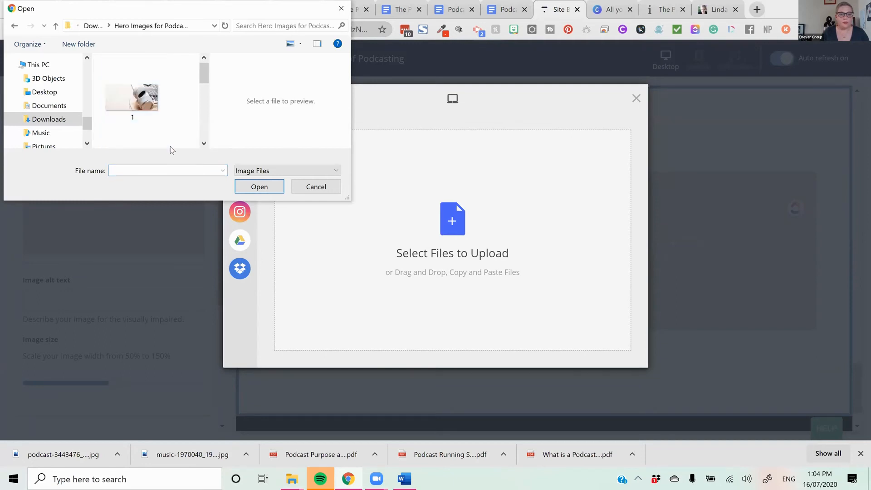
pyautogui.scroll(-1, 170, 146)
pyautogui.click(134, 115)
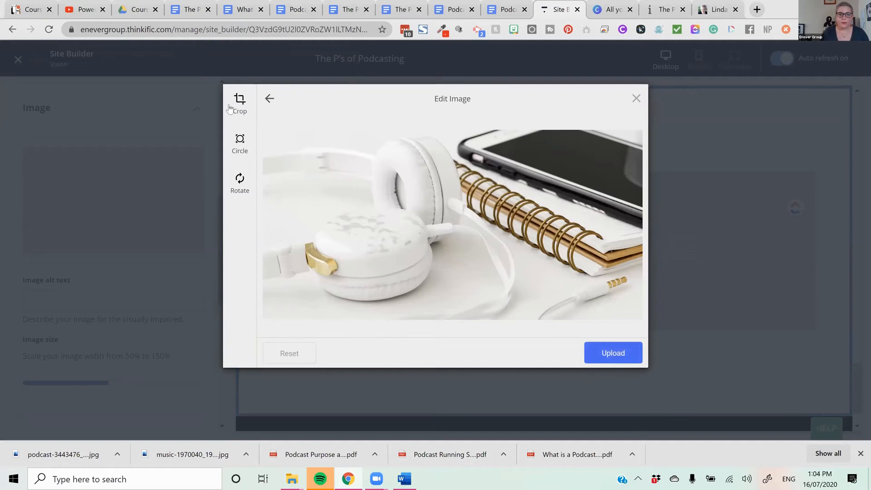
# - Crop both sides of the headphones picture at full height and upload it to the section
pyautogui.click(239, 102)
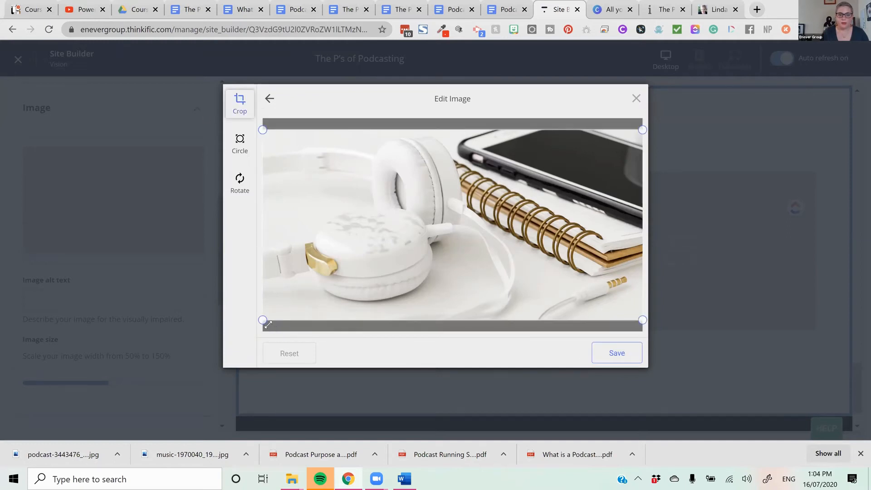
pyautogui.moveTo(350, 305); pyautogui.dragTo(350, 303)
pyautogui.moveTo(452, 280); pyautogui.dragTo(414, 284)
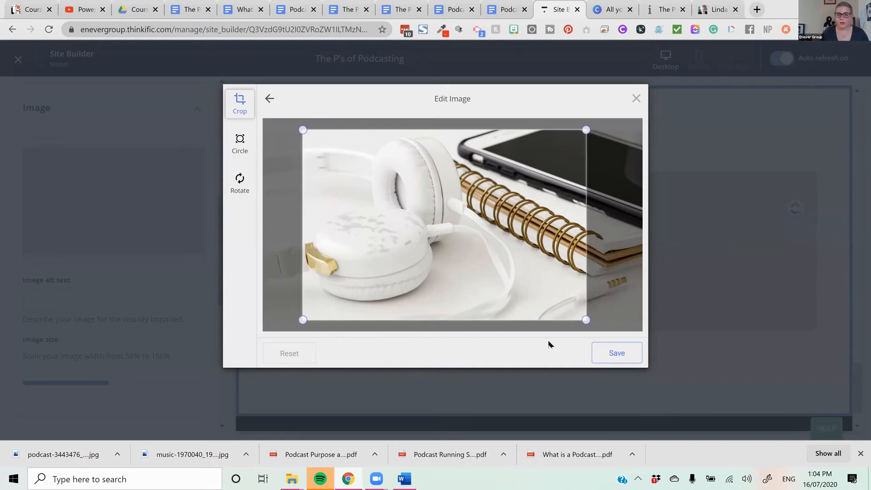
pyautogui.moveTo(587, 129); pyautogui.dragTo(588, 129)
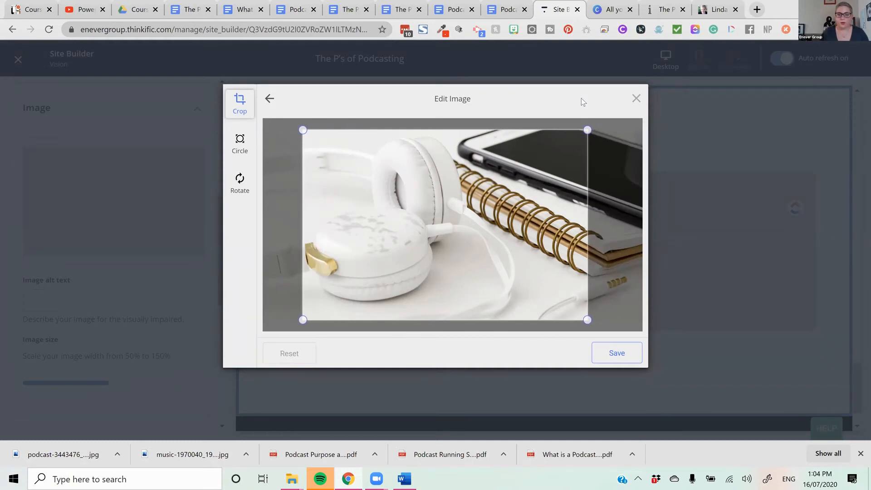
pyautogui.click(617, 351)
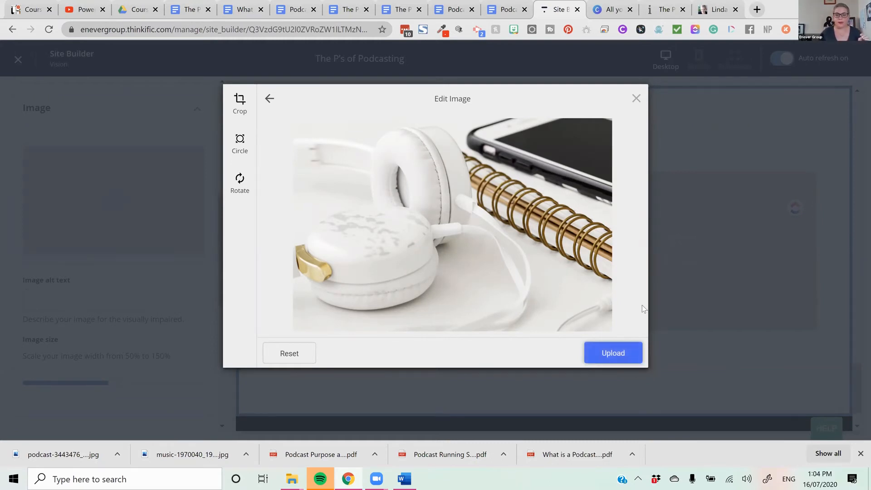
pyautogui.click(617, 355)
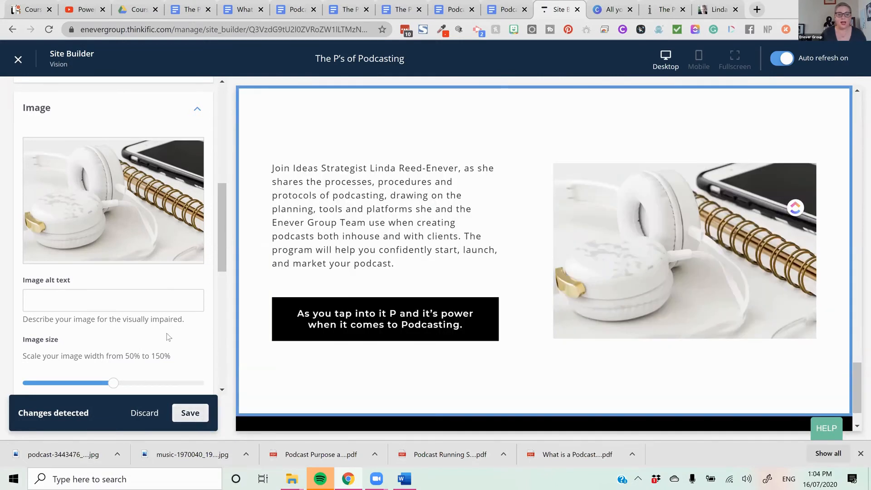
# - Remove the top and bottom padding of the Image & text section and save the page
pyautogui.scroll(-6, 166, 333)
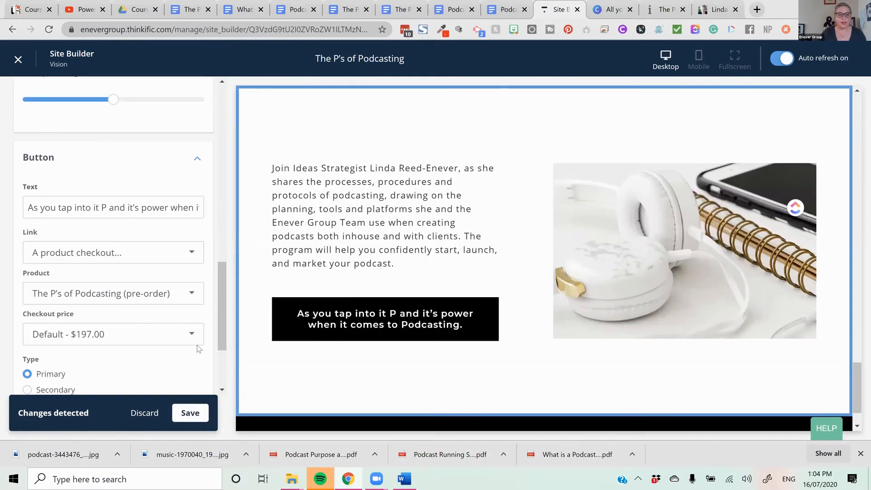
pyautogui.scroll(1, 166, 317)
pyautogui.scroll(-3, 167, 320)
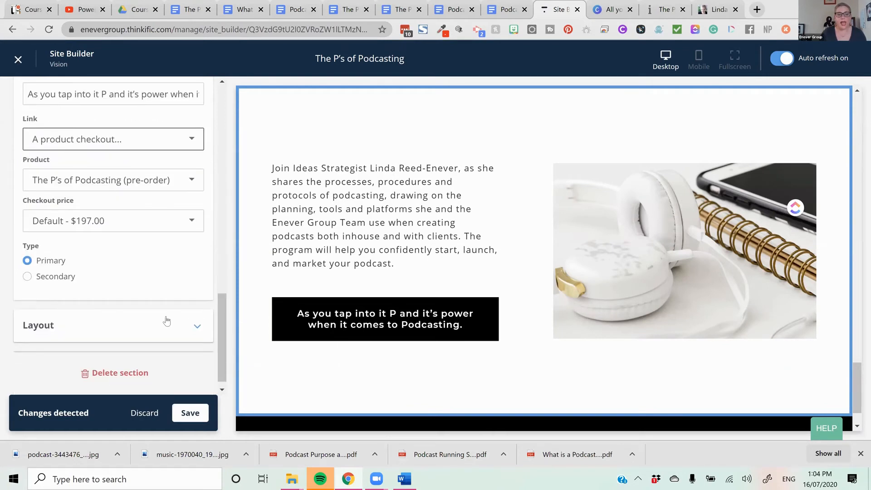
pyautogui.click(166, 326)
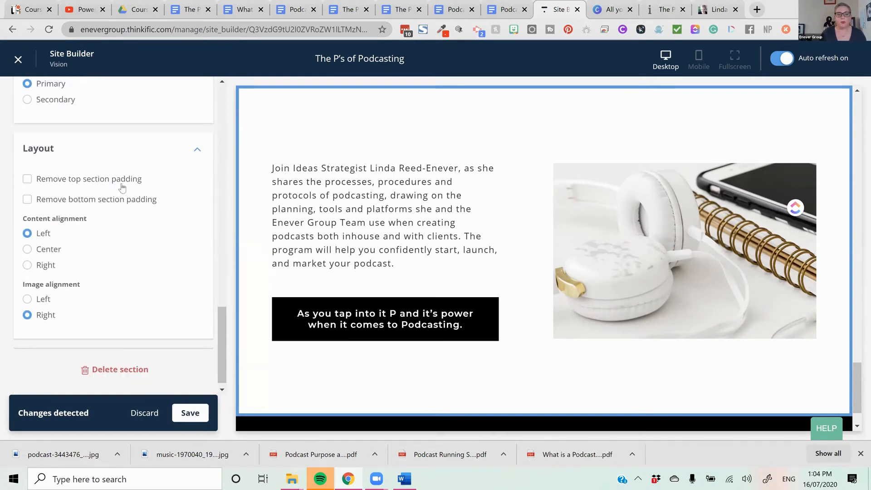
pyautogui.click(117, 186)
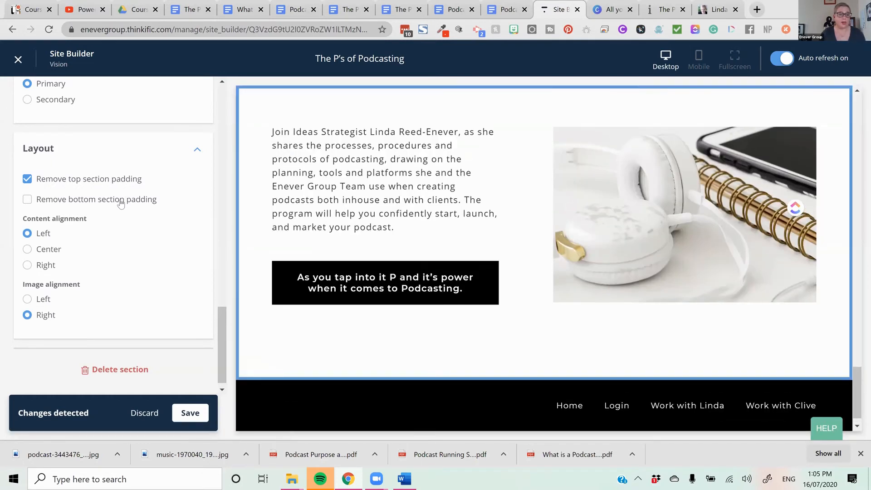
pyautogui.click(121, 204)
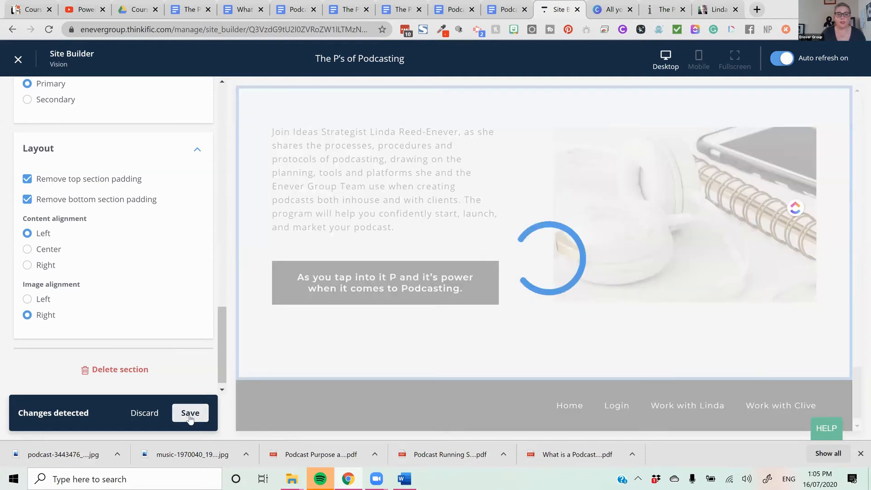
pyautogui.click(189, 418)
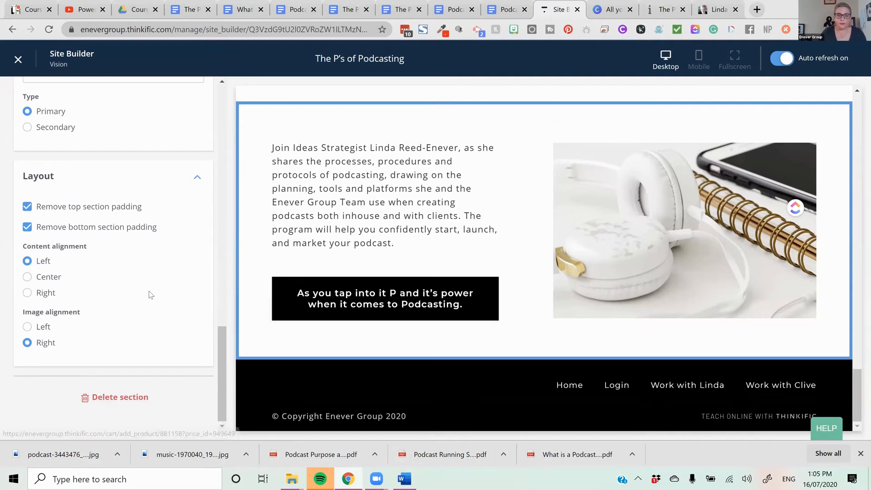
# - Change the button text to "As you tap into it the P's and it's power when it comes to Podcasting." and save the page
pyautogui.scroll(6, 150, 295)
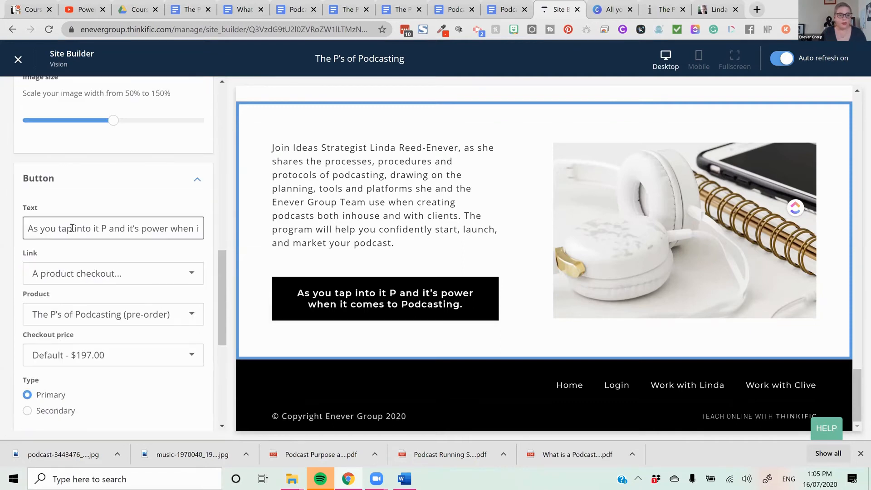
pyautogui.click(96, 228)
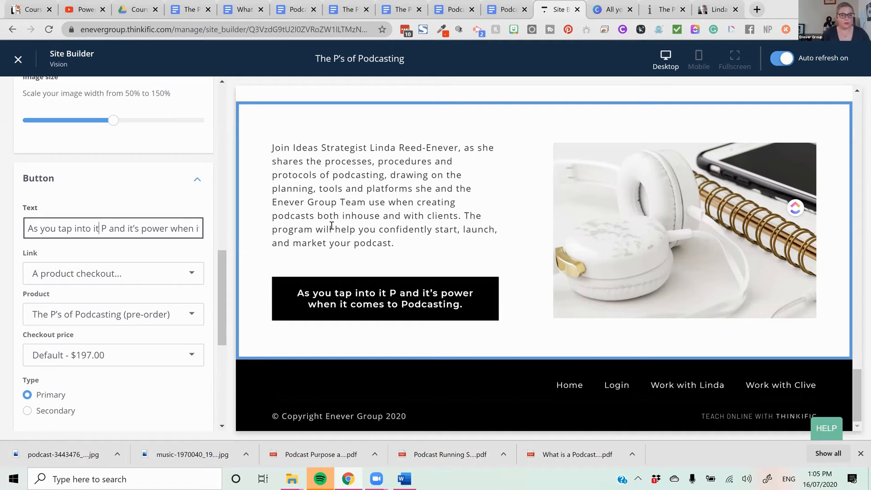
pyautogui.write('the')
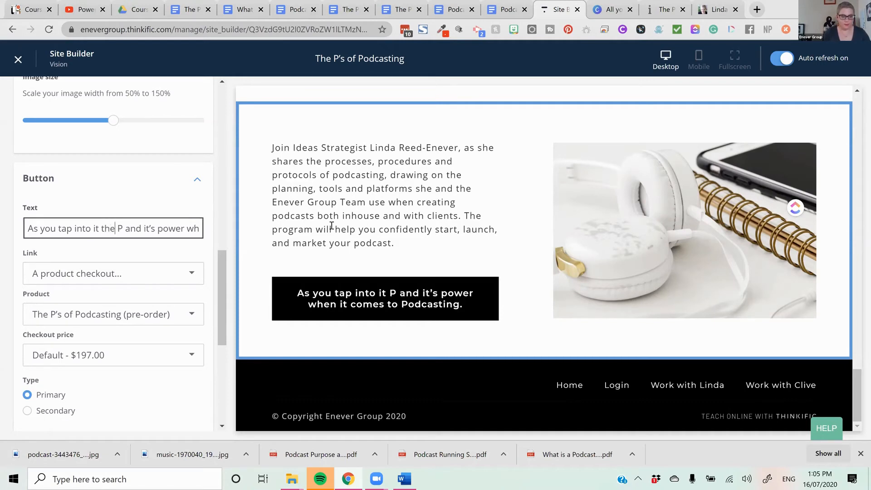
pyautogui.press('Right')
pyautogui.press('Right')
pyautogui.write("'s")
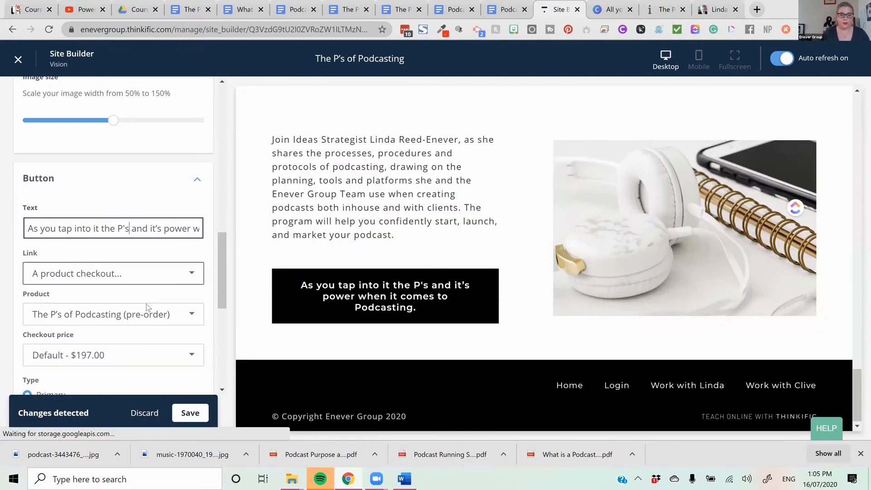
pyautogui.scroll(-7, 154, 327)
pyautogui.click(190, 414)
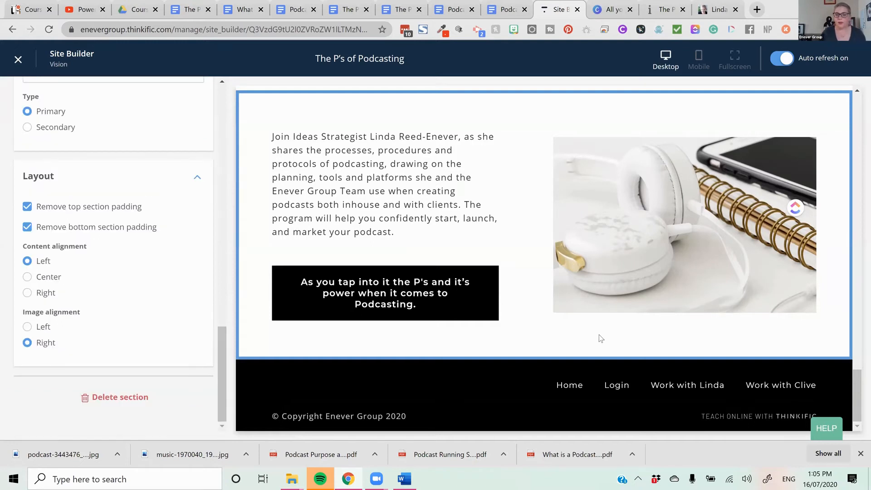
# - Move the last Image & text (with CTA) section above the Curriculum section and review the new order in the preview
pyautogui.scroll(10, 93, 313)
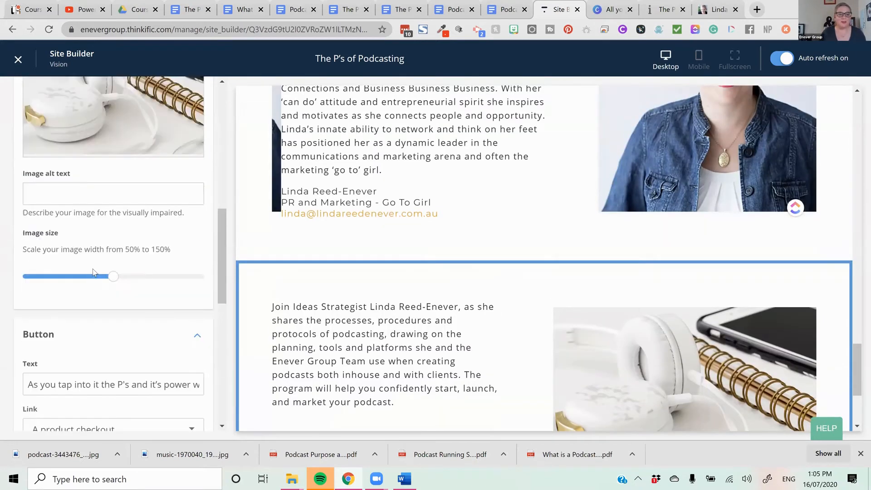
pyautogui.scroll(10, 93, 272)
pyautogui.click(20, 143)
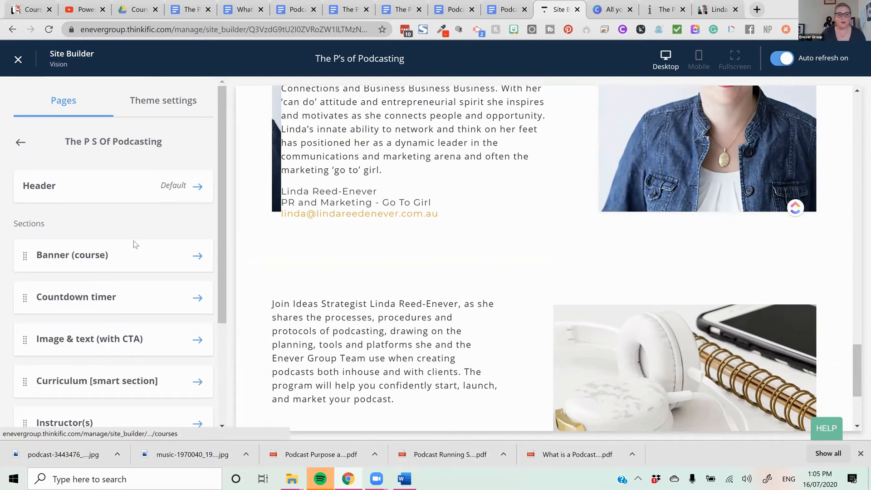
pyautogui.scroll(-1, 144, 337)
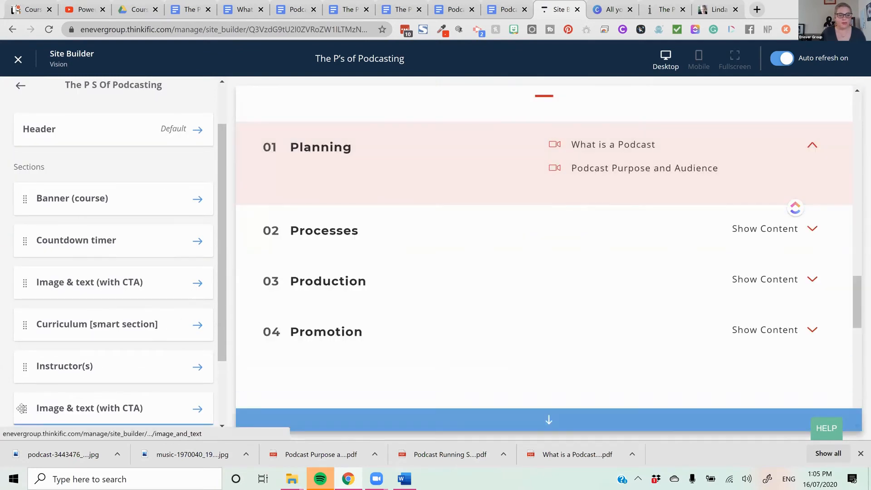
pyautogui.moveTo(21, 408); pyautogui.dragTo(100, 322)
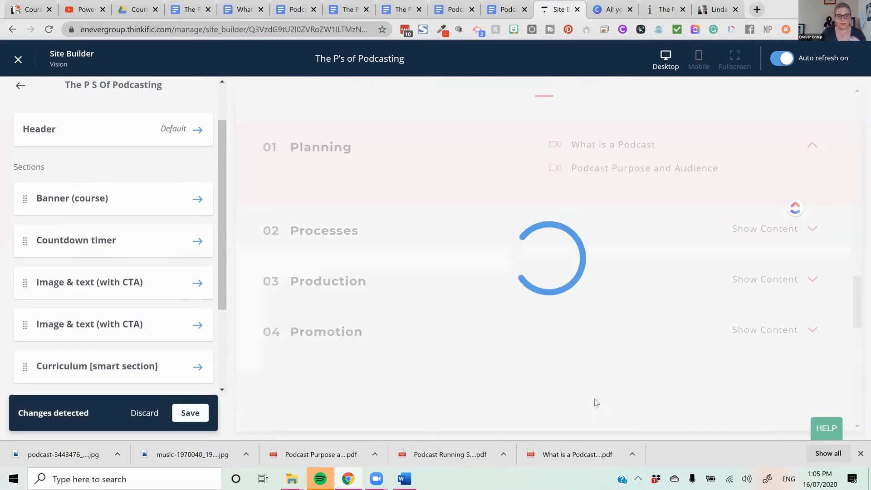
pyautogui.scroll(-8, 783, 179)
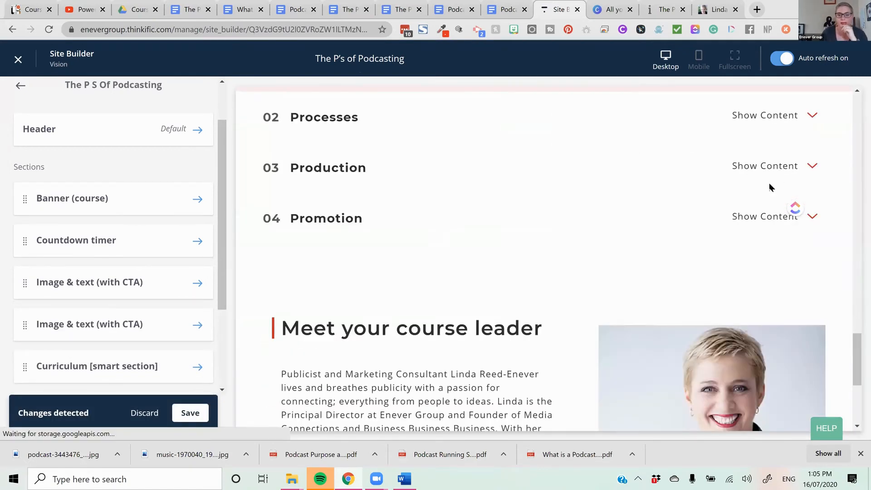
pyautogui.scroll(-4, 741, 218)
pyautogui.scroll(-15, 739, 213)
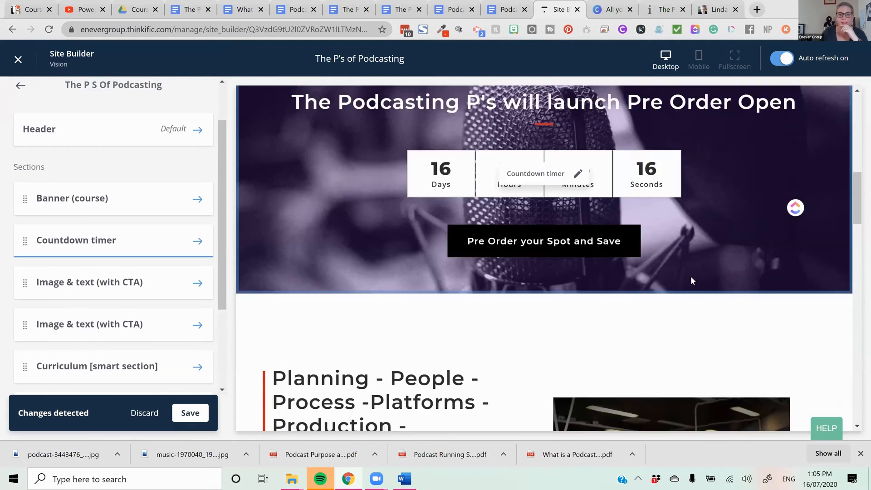
# - Add a Checklist section to the landing page below the Instructor(s) section and open its settings
pyautogui.scroll(-3, 121, 354)
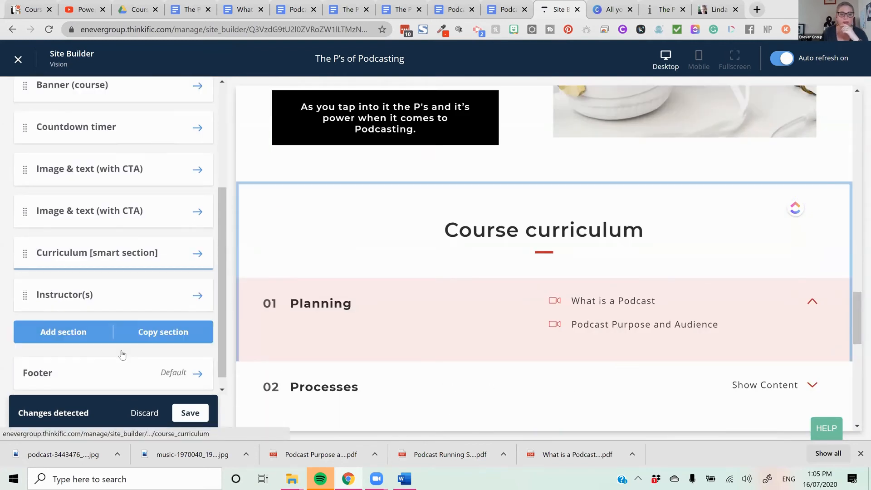
pyautogui.click(91, 325)
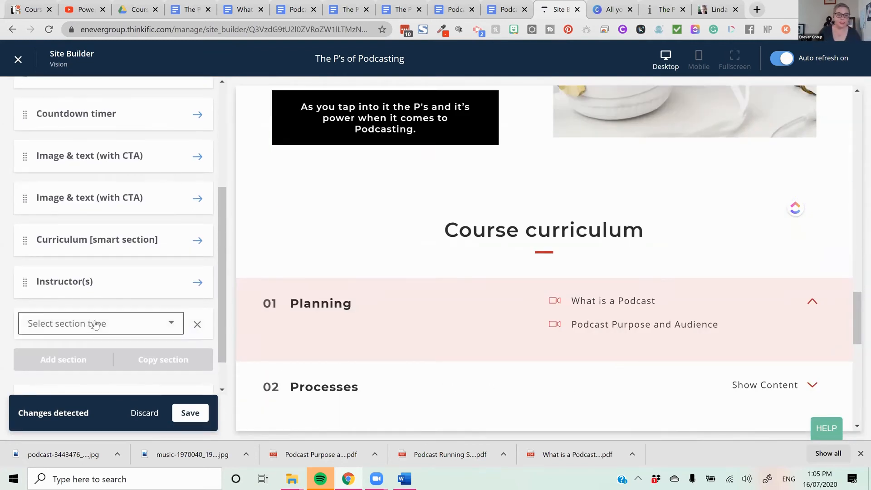
pyautogui.click(94, 324)
pyautogui.scroll(-2, 96, 324)
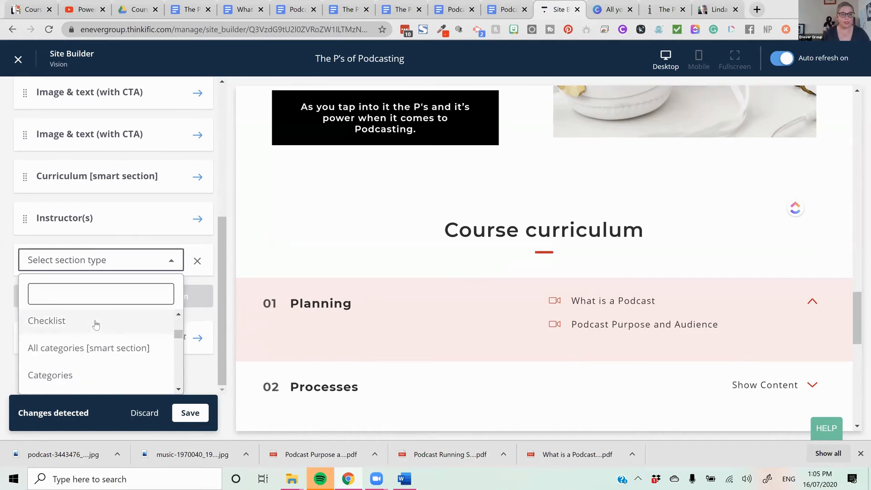
pyautogui.click(95, 325)
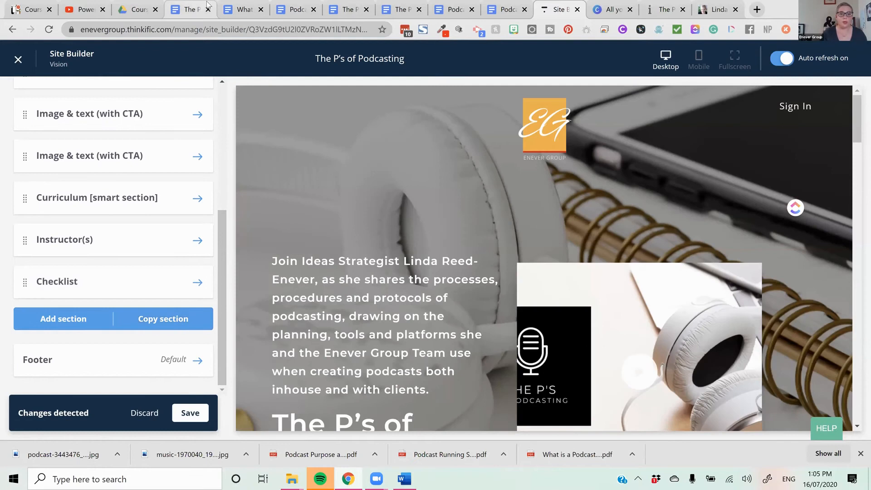
pyautogui.click(145, 290)
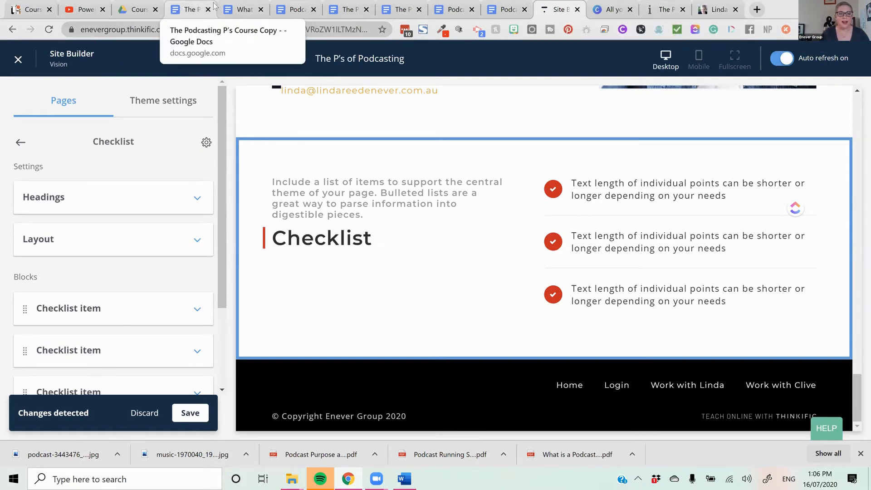
# - Close the surplus Google Docs tabs, keeping only the course copy document open next to the Site Builder
pyautogui.click(264, 9)
pyautogui.click(264, 10)
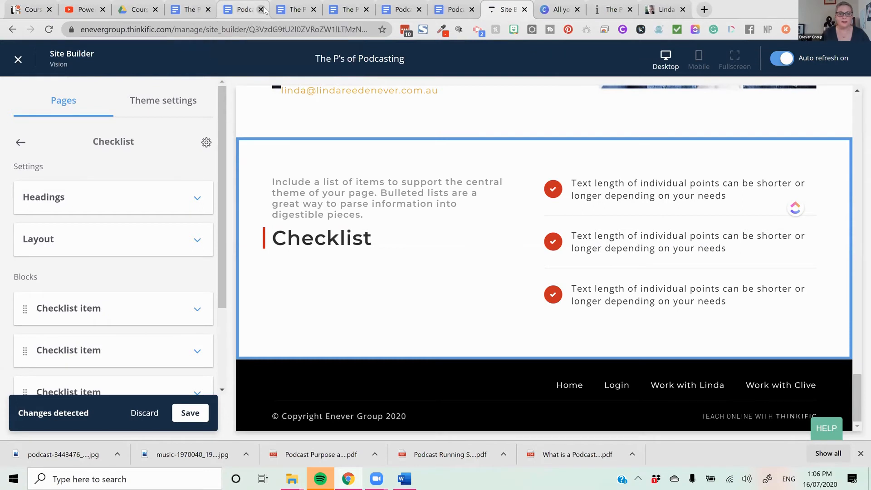
pyautogui.click(262, 9)
pyautogui.click(261, 9)
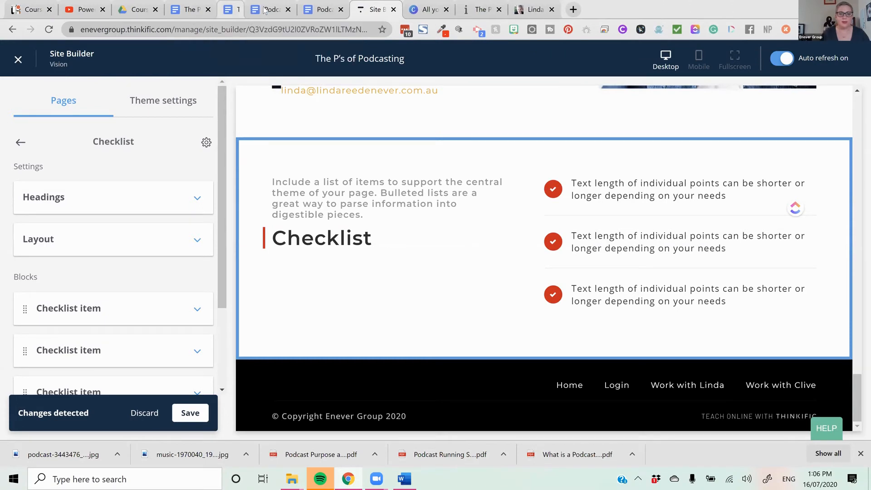
pyautogui.click(261, 9)
pyautogui.click(261, 10)
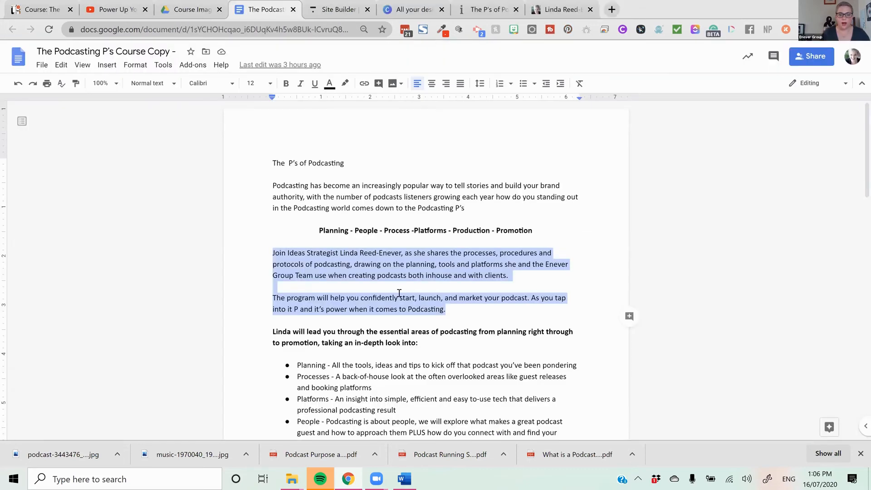
# - Copy the line "By the end of the course, you will:" from the course copy document and return to the Site Builder
pyautogui.scroll(-5, 399, 294)
pyautogui.moveTo(404, 262); pyautogui.dragTo(273, 261)
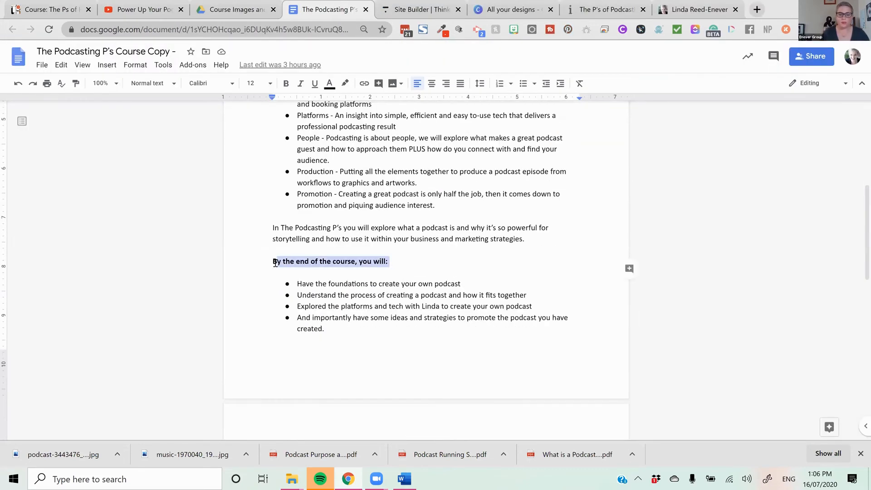
pyautogui.rightClick(318, 267)
pyautogui.click(379, 190)
pyautogui.click(350, 479)
pyautogui.click(350, 479)
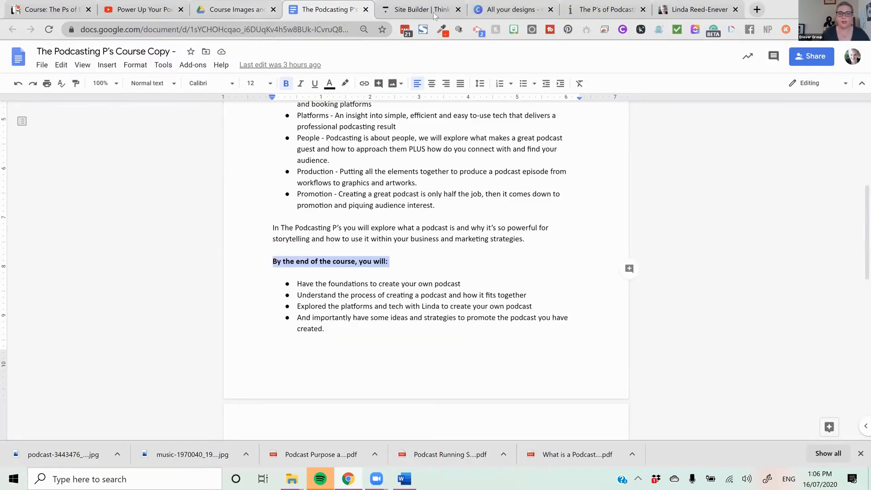
pyautogui.click(404, 9)
# - Replace the checklist section's heading with "By the end of the course, you will:"
pyautogui.scroll(-3, 151, 288)
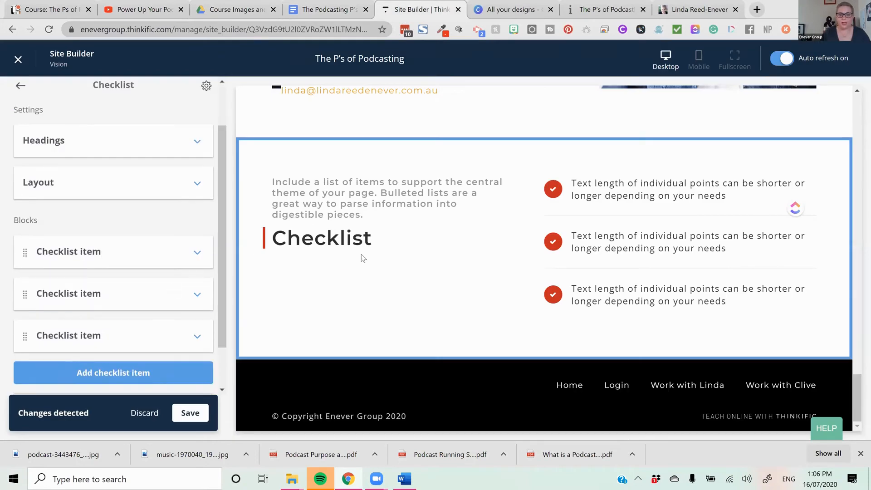
pyautogui.scroll(3, 117, 213)
pyautogui.click(121, 209)
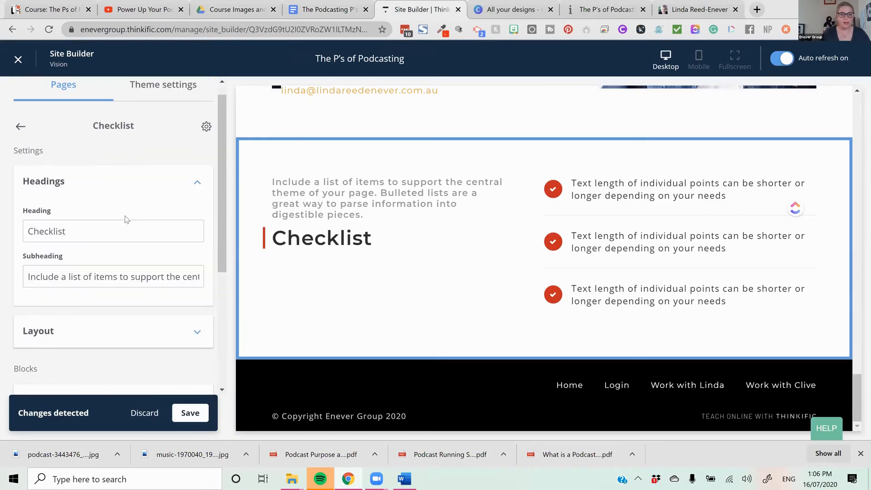
pyautogui.moveTo(119, 229); pyautogui.dragTo(20, 214)
pyautogui.press('BackSpace')
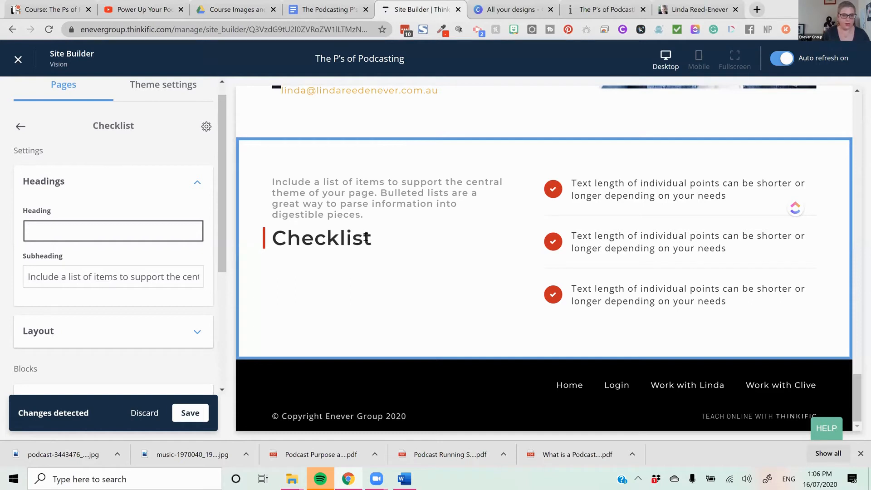
pyautogui.hotkey('ctrl', 'v')
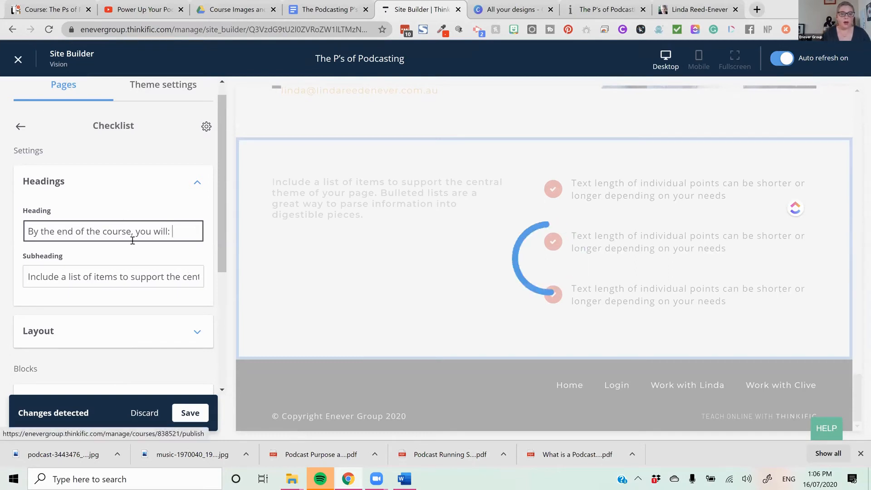
# - Clear the placeholder subheading of the checklist section
pyautogui.moveTo(28, 274); pyautogui.dragTo(270, 285)
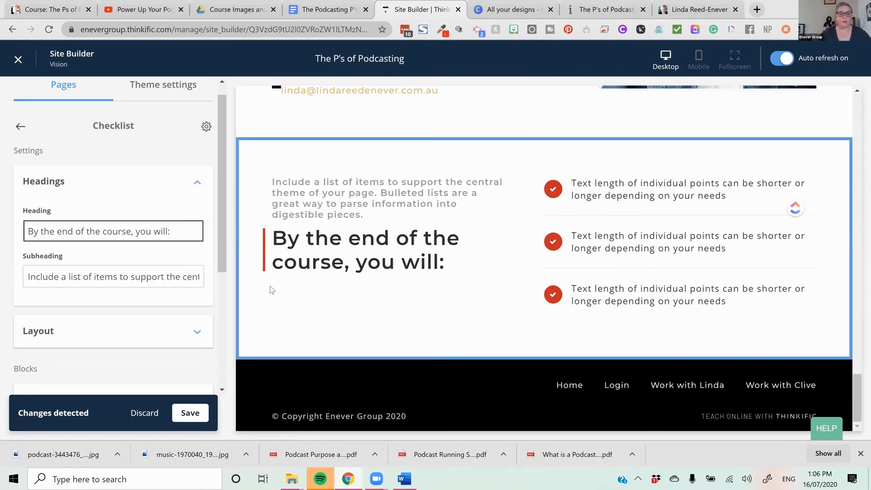
pyautogui.moveTo(30, 280); pyautogui.dragTo(350, 292)
pyautogui.press('BackSpace')
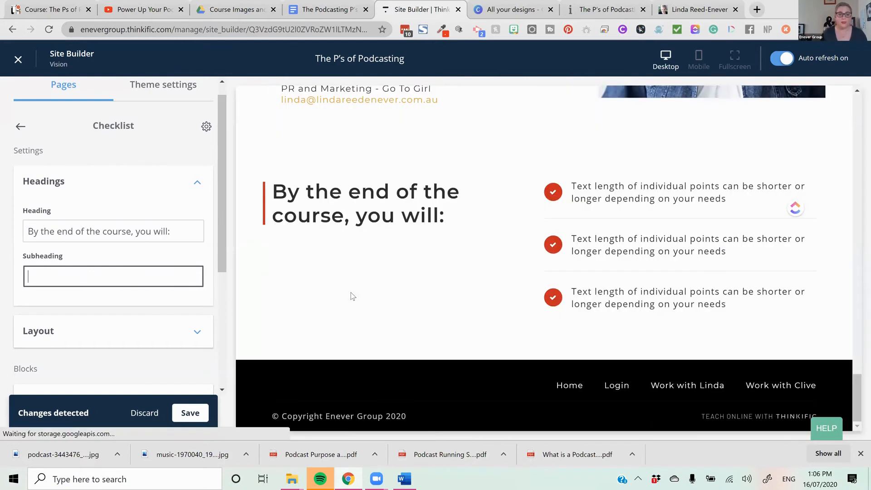
# - Try the checklist section in a one-column layout and return it to two columns
pyautogui.click(181, 331)
pyautogui.scroll(-4, 172, 318)
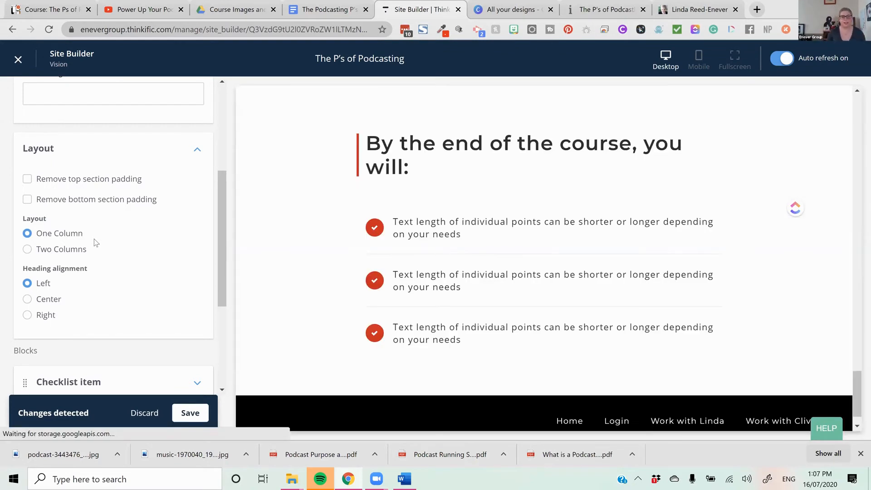
pyautogui.click(89, 253)
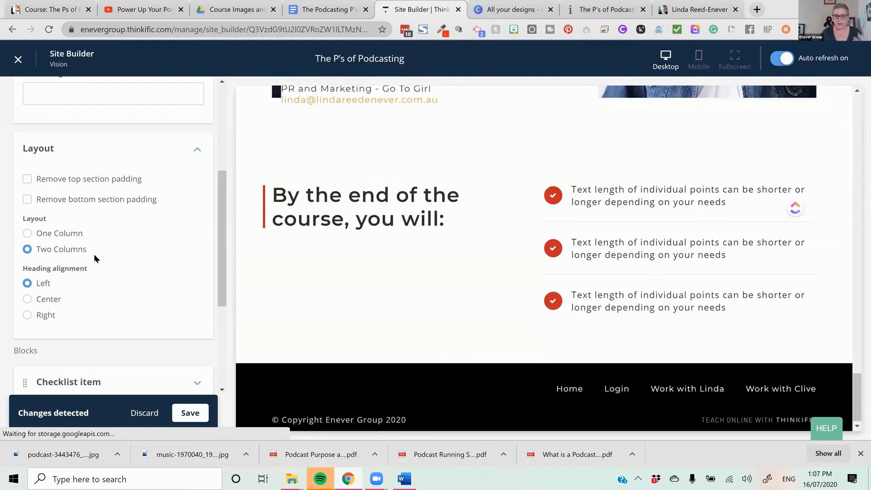
# - Open the first checklist item's settings and look at its icon choices, keeping fa-check
pyautogui.scroll(-4, 3, 272)
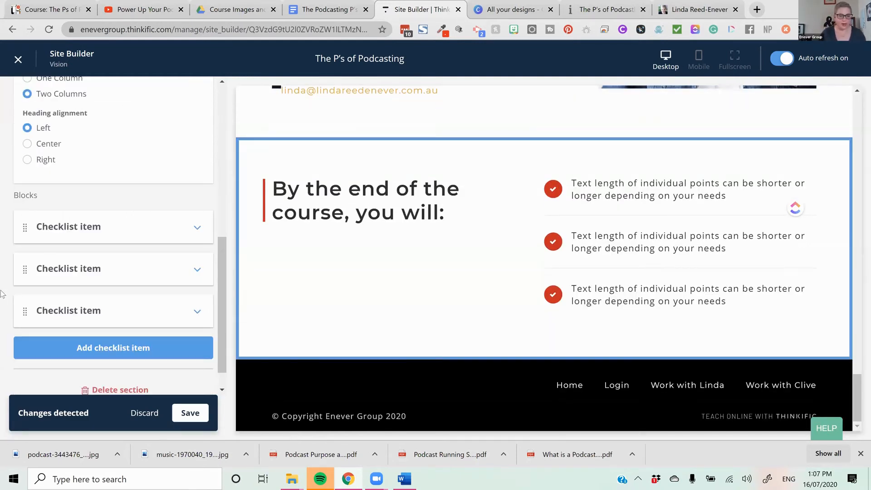
pyautogui.click(56, 212)
pyautogui.scroll(-1, 163, 236)
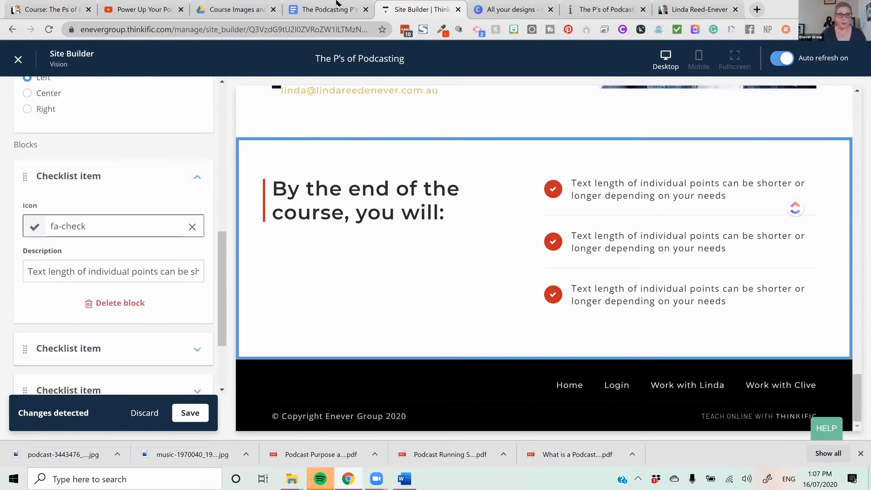
pyautogui.click(150, 222)
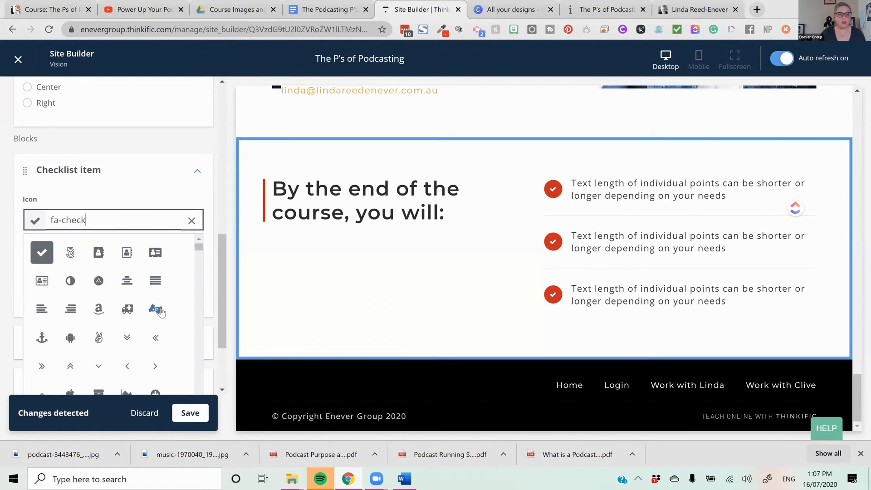
pyautogui.click(173, 146)
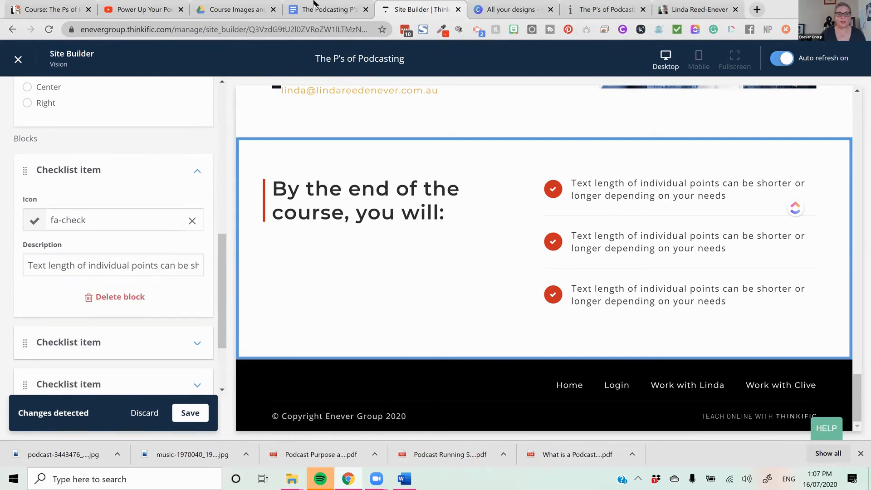
# - Replace the first checklist item's description with "Have the foundations to create your own podcast", copied from the course copy document
pyautogui.hotkey('ctrl', 'shift', 'Tab')
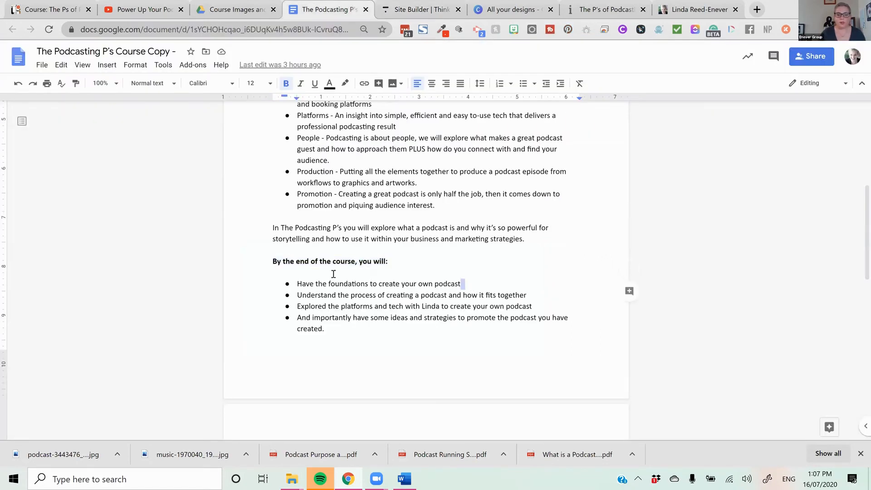
pyautogui.moveTo(461, 285); pyautogui.dragTo(297, 286)
pyautogui.rightClick(308, 284)
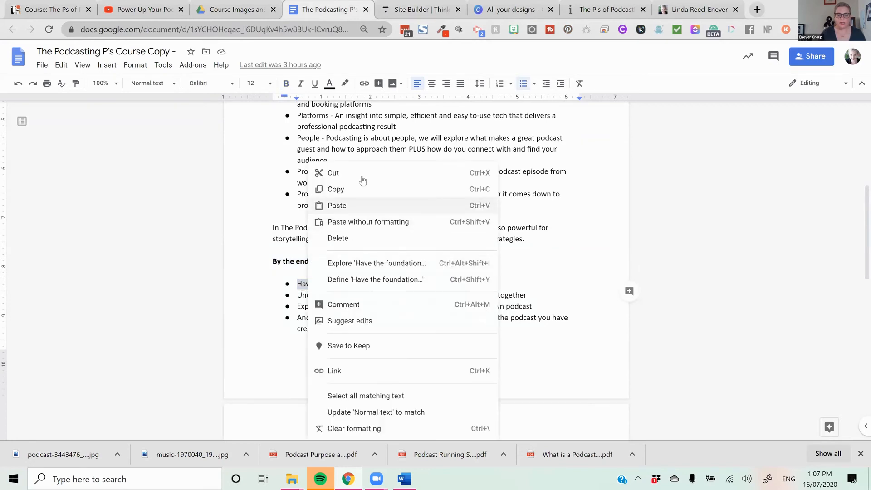
pyautogui.click(333, 189)
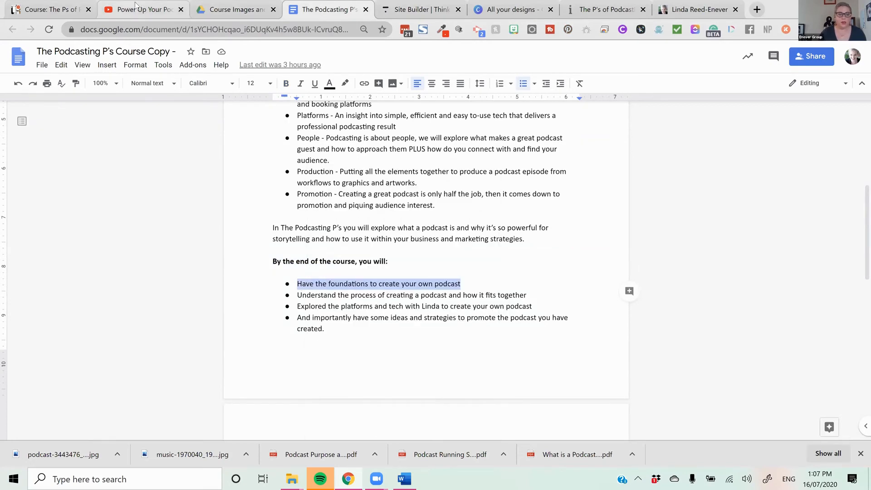
pyautogui.click(412, 15)
pyautogui.click(46, 267)
pyautogui.moveTo(32, 268); pyautogui.dragTo(856, 343)
pyautogui.hotkey('ctrl', 'v')
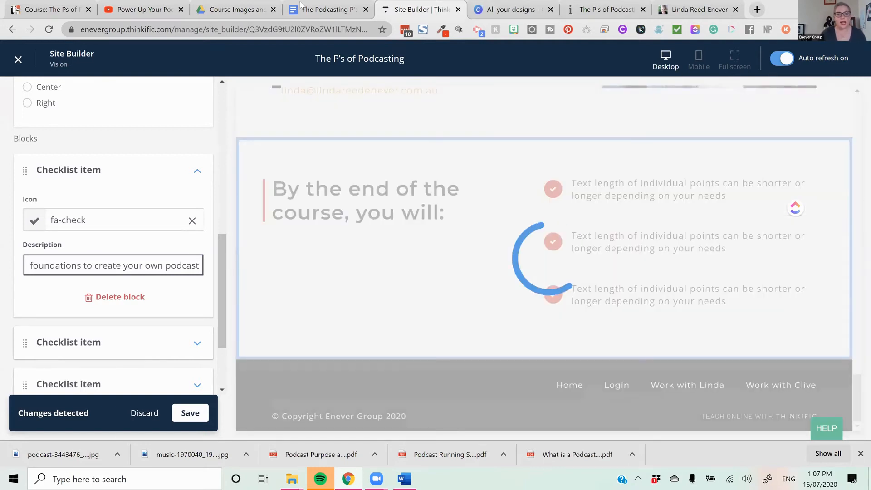
# - Set the second checklist item's description to "Understand the process of creating a podcast and how it fits together", copied from the course copy document
pyautogui.click(300, 8)
pyautogui.moveTo(532, 292); pyautogui.dragTo(294, 292)
pyautogui.rightClick(327, 295)
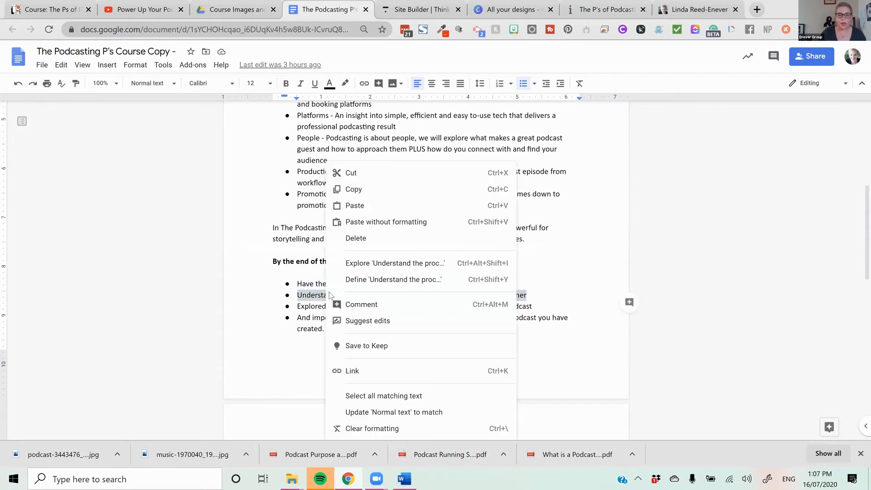
pyautogui.click(372, 197)
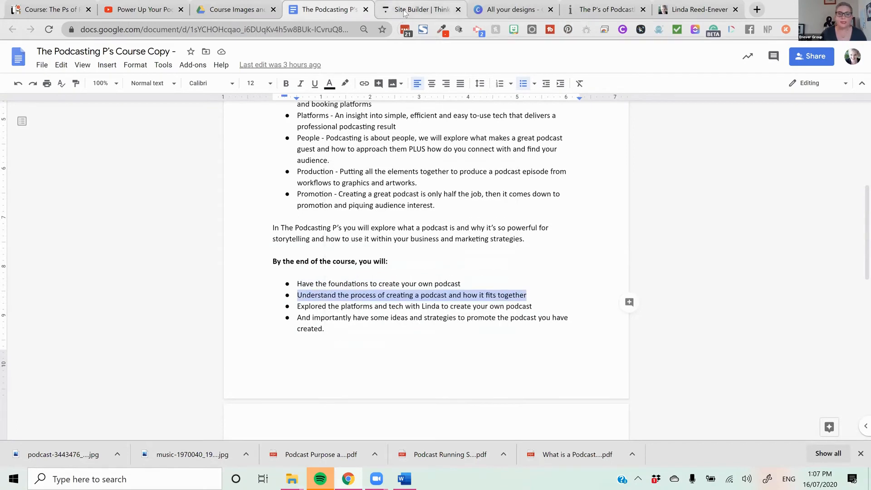
pyautogui.click(389, 10)
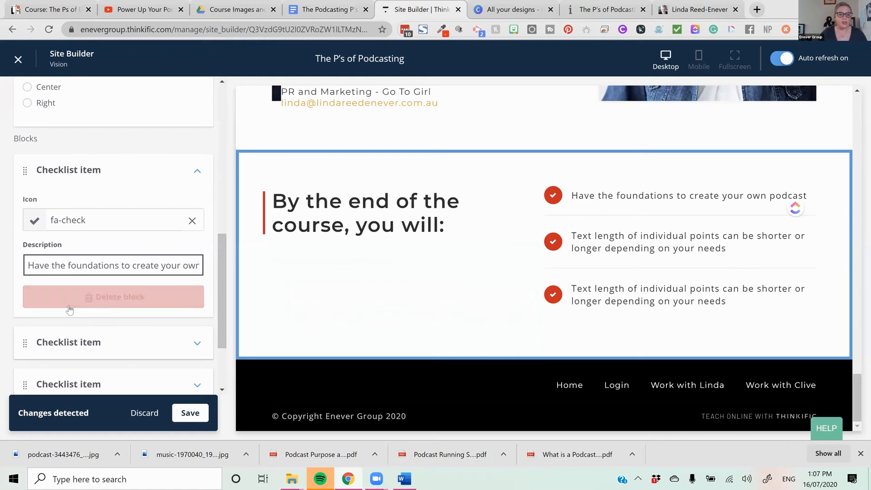
pyautogui.scroll(-3, 63, 297)
pyautogui.click(101, 243)
pyautogui.click(75, 263)
pyautogui.hotkey('ctrl', 'a')
pyautogui.hotkey('ctrl', 'v')
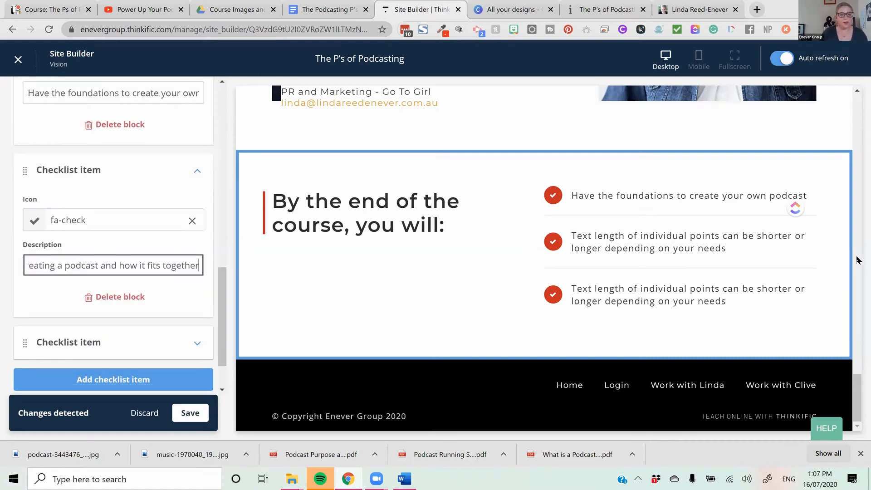
# - Replace the third checklist item's description with the "Explored the platforms and tech" line copied from the course copy document
pyautogui.click(335, 8)
pyautogui.moveTo(544, 309); pyautogui.dragTo(299, 310)
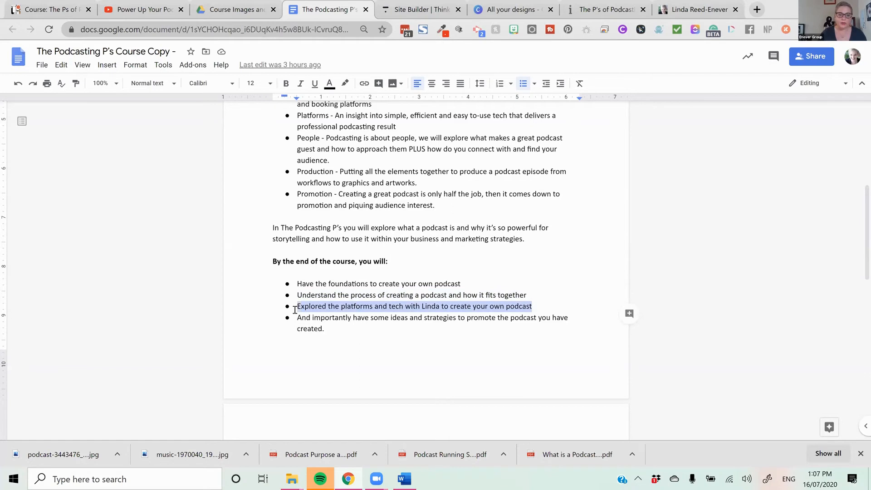
pyautogui.rightClick(316, 309)
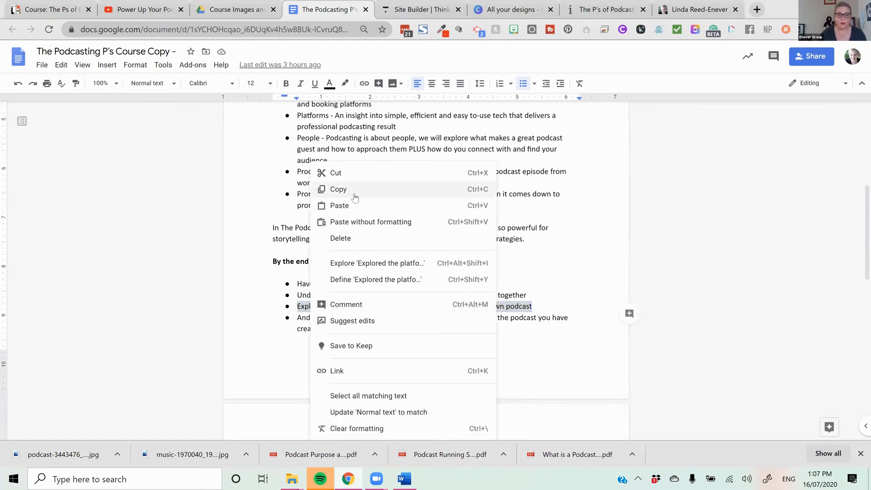
pyautogui.click(352, 190)
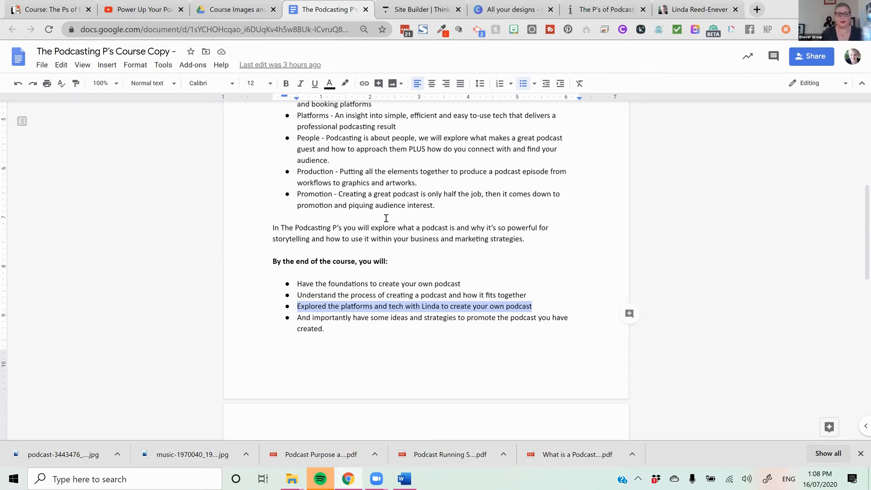
pyautogui.rightClick(388, 310)
pyautogui.click(422, 188)
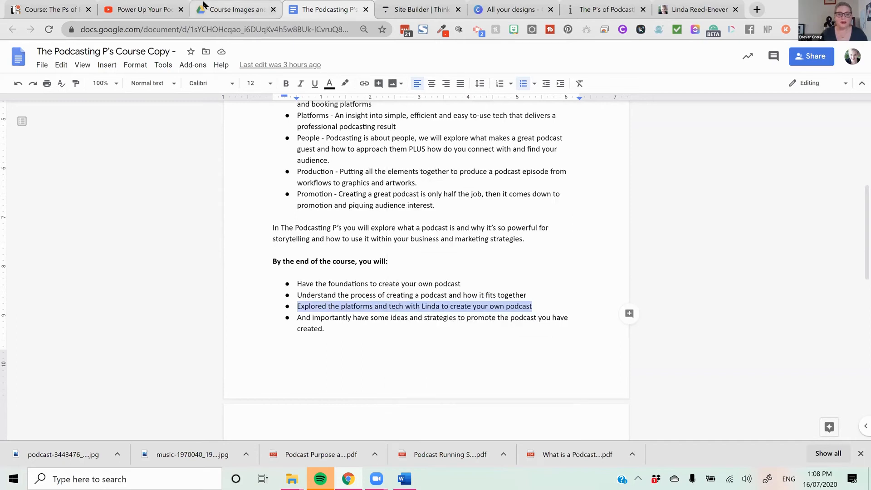
pyautogui.click(400, 3)
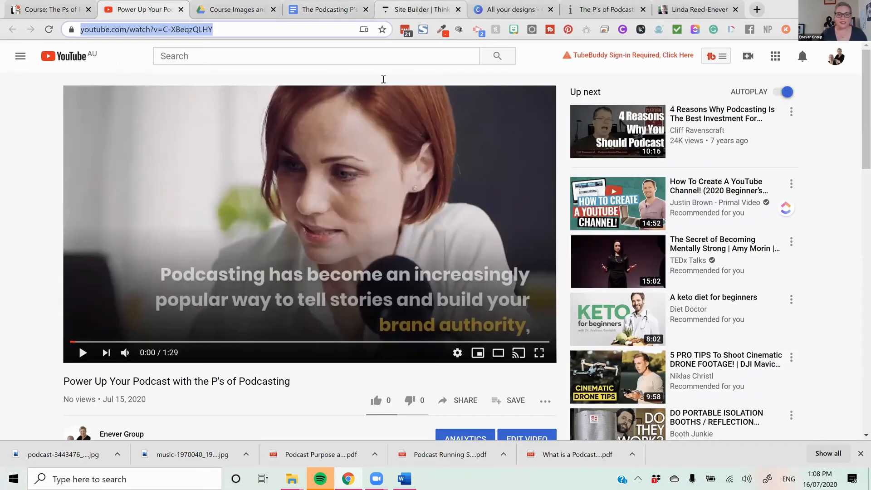
pyautogui.scroll(-2, 109, 273)
pyautogui.click(113, 282)
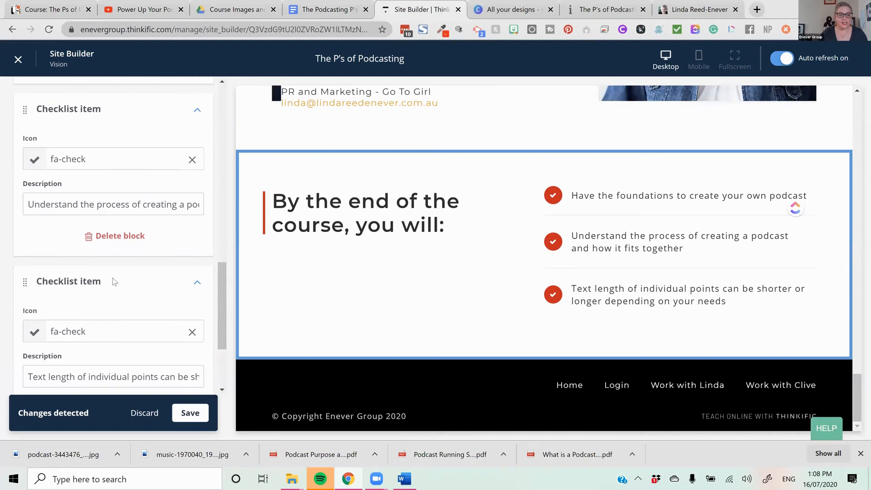
pyautogui.scroll(-2, 46, 268)
pyautogui.moveTo(27, 265); pyautogui.dragTo(434, 285)
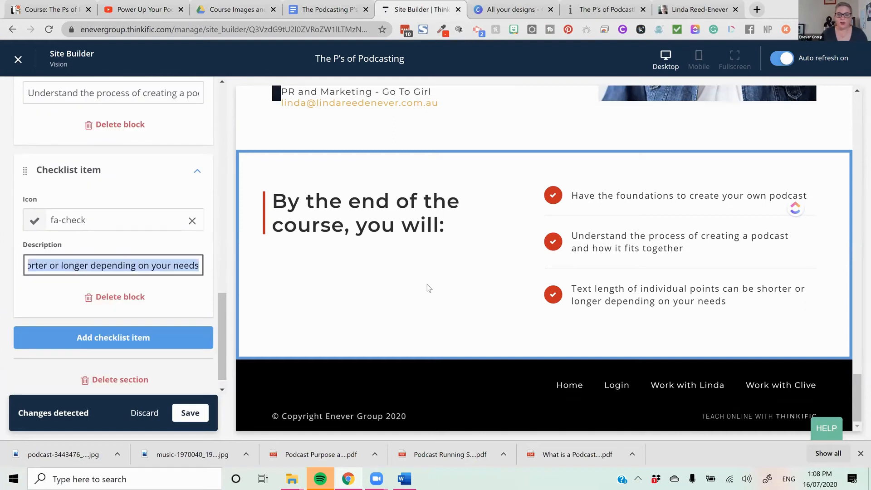
pyautogui.hotkey('ctrl', 'v')
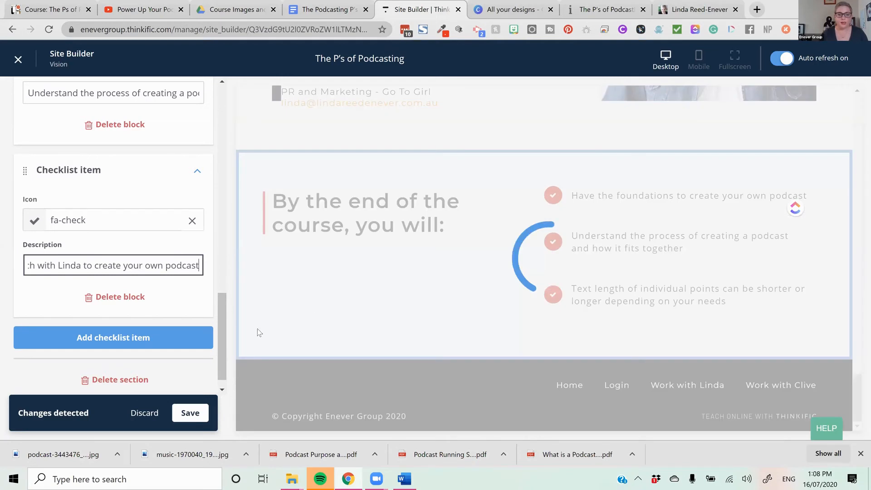
# - Add a fourth item to the checklist section and open its settings
pyautogui.click(179, 336)
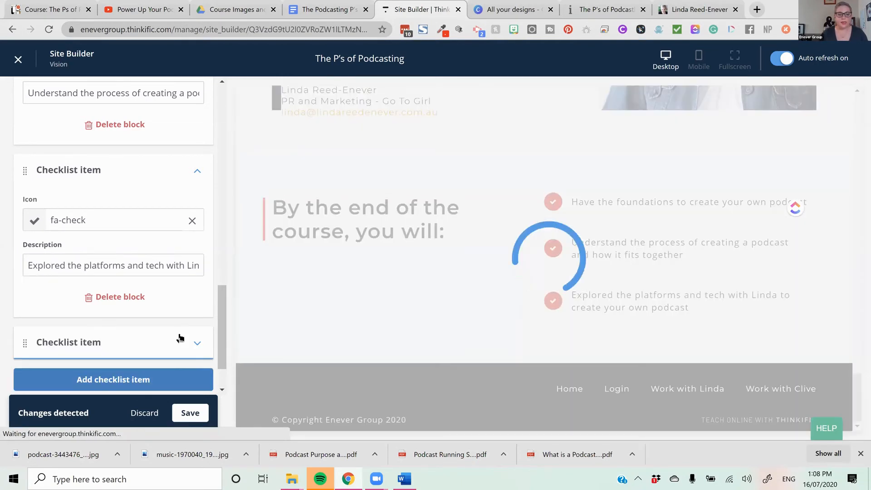
pyautogui.scroll(-1, 179, 337)
pyautogui.click(196, 283)
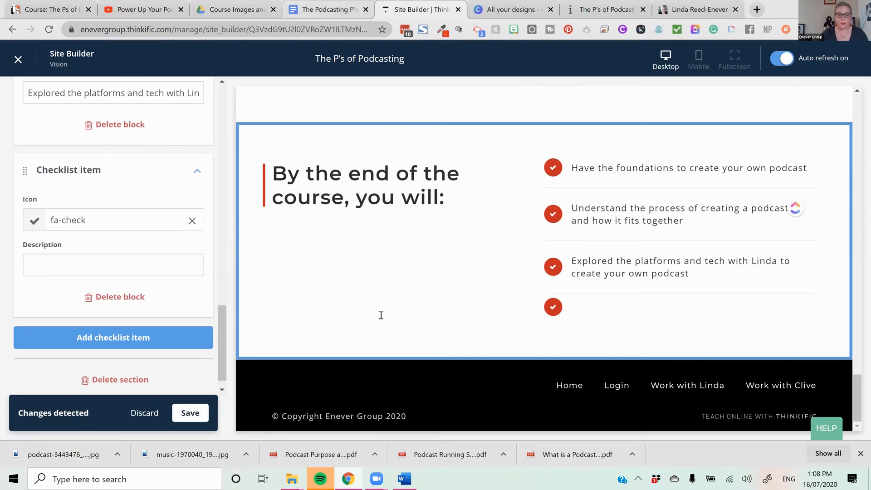
# - Set the fourth checklist item's description to "And importantly have some ideas and strategies to promote the podcast you have created.", copied from the course copy document
pyautogui.hotkey('ctrl', 'shift', 'Tab')
pyautogui.moveTo(341, 326); pyautogui.dragTo(299, 318)
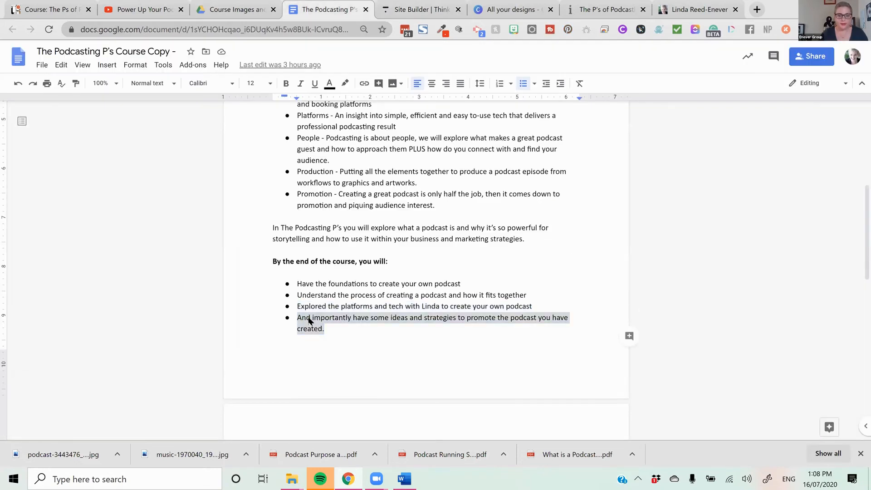
pyautogui.rightClick(308, 321)
pyautogui.click(365, 188)
pyautogui.scroll(-1, 411, 228)
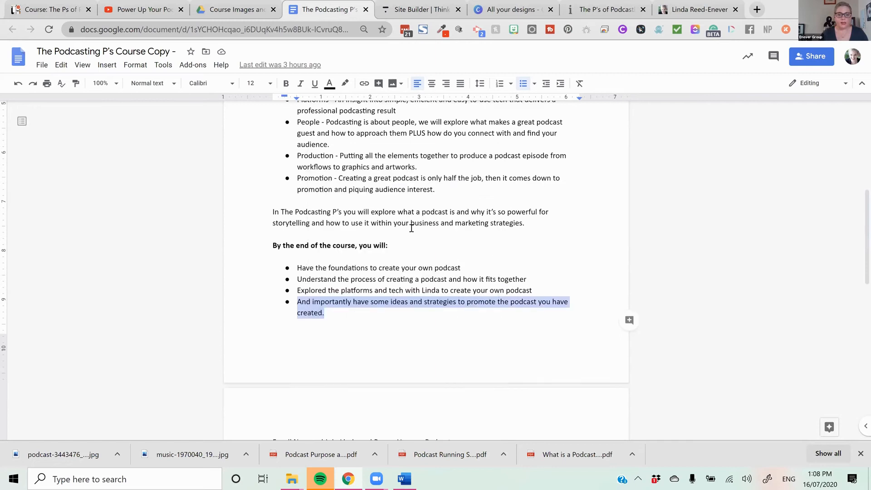
pyautogui.scroll(-5, 411, 228)
pyautogui.scroll(3, 411, 228)
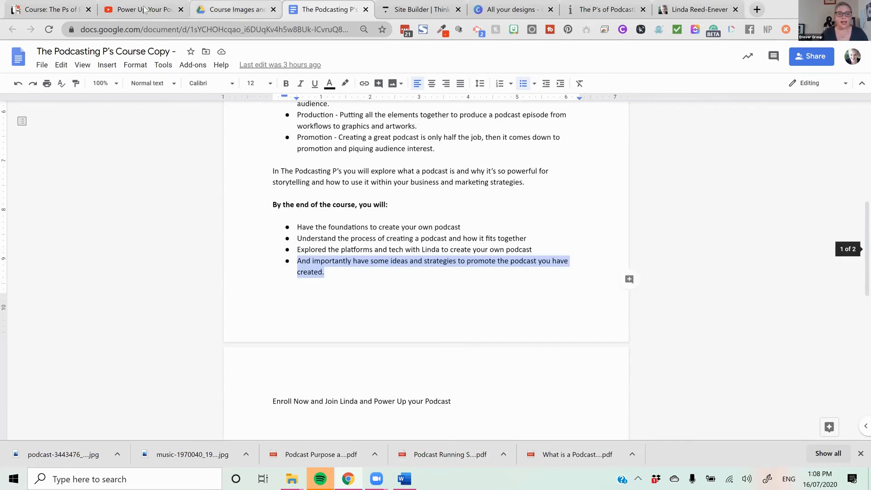
pyautogui.click(235, 9)
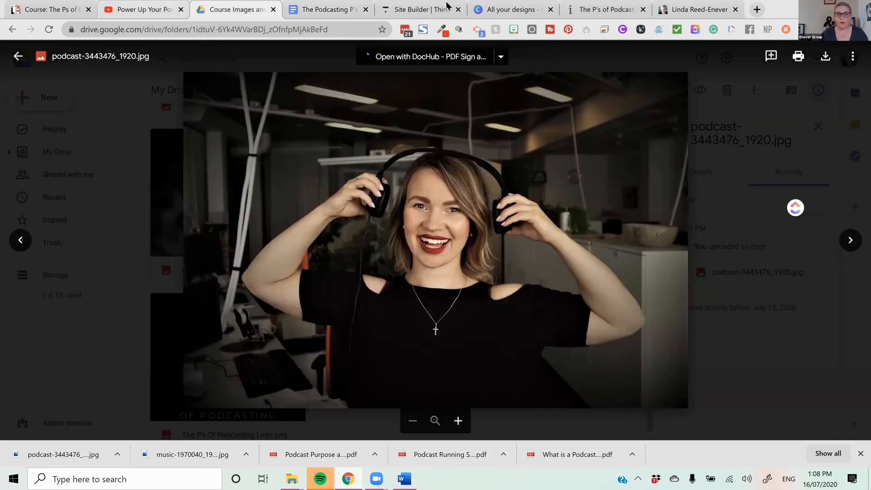
pyautogui.click(416, 5)
pyautogui.click(132, 258)
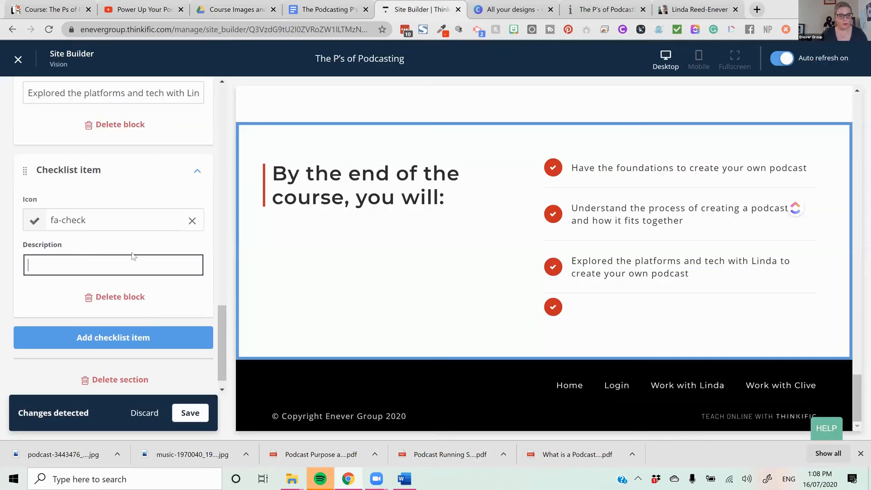
pyautogui.hotkey('ctrl', 'v')
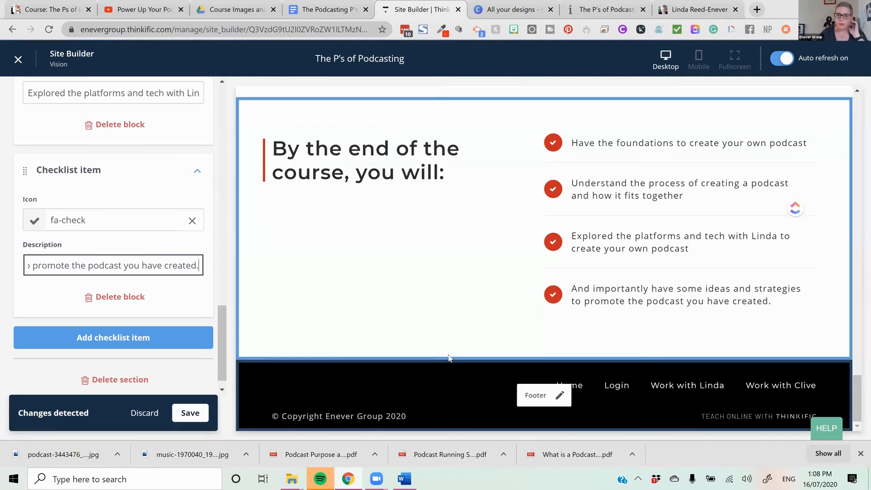
# - Review the instructor and checklist sections in the page preview and save the landing page changes
pyautogui.scroll(6, 541, 327)
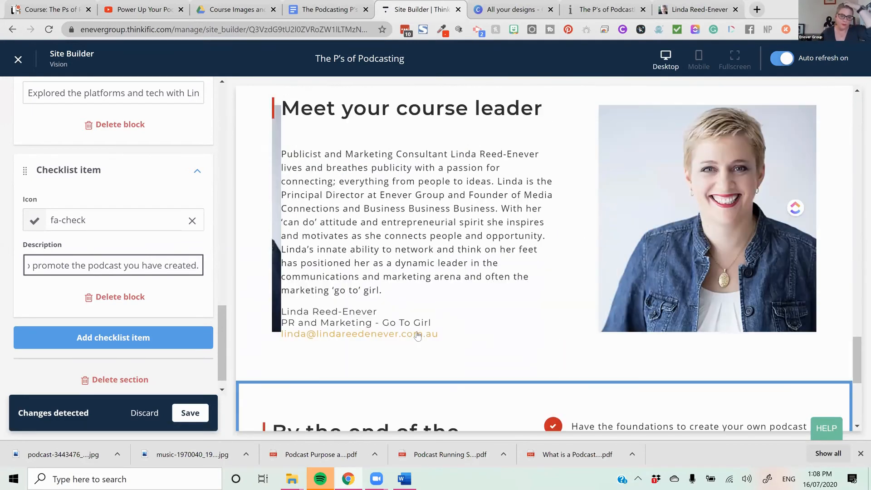
pyautogui.scroll(-6, 554, 320)
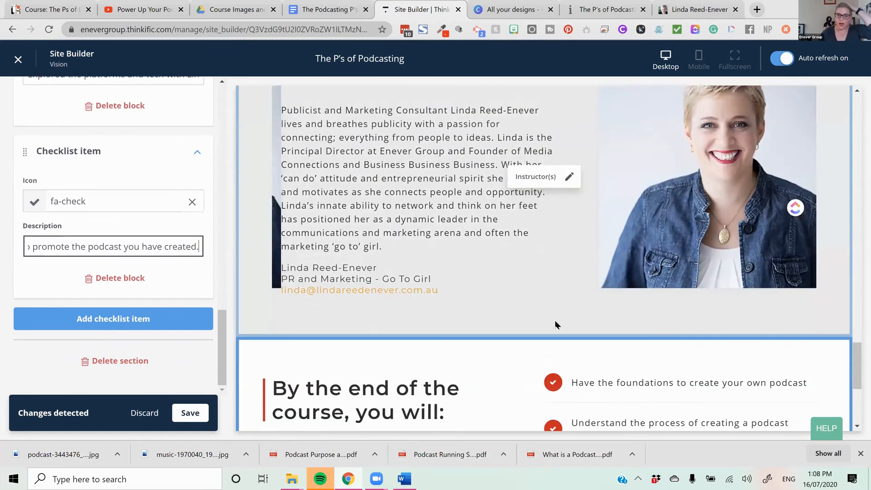
pyautogui.scroll(5, 662, 307)
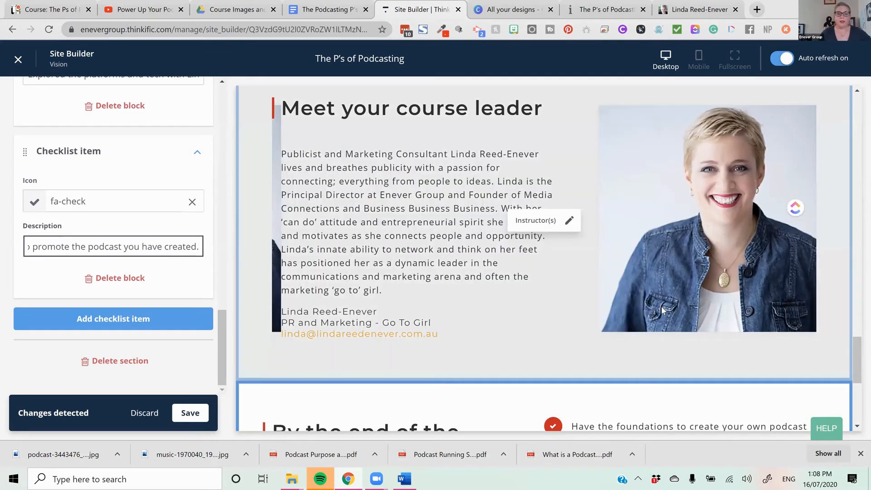
pyautogui.scroll(-6, 575, 320)
pyautogui.click(200, 410)
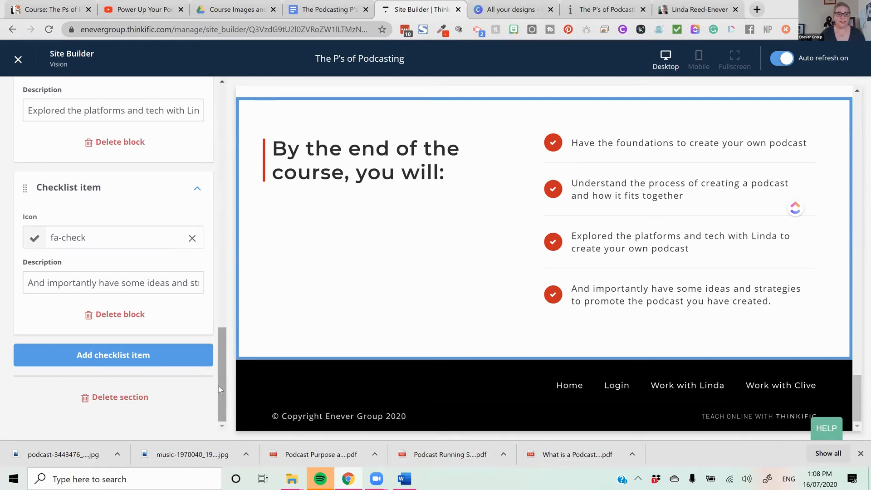
# - Return to the page's section list and add a "Call to action" section below the checklist
pyautogui.scroll(10, 218, 385)
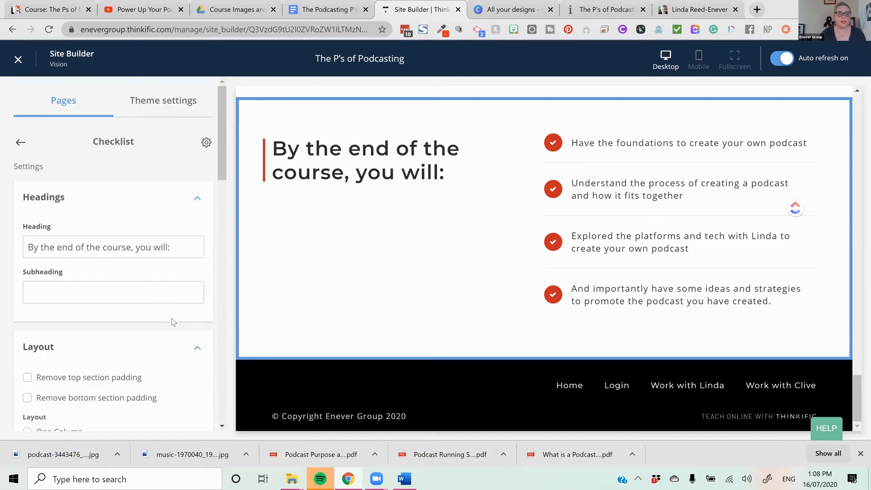
pyautogui.click(20, 143)
pyautogui.scroll(-4, 212, 291)
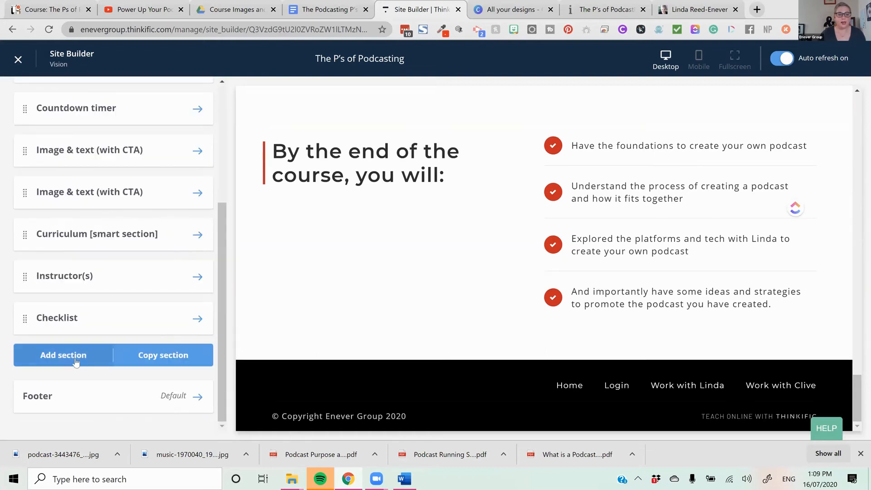
pyautogui.click(62, 354)
pyautogui.write('call')
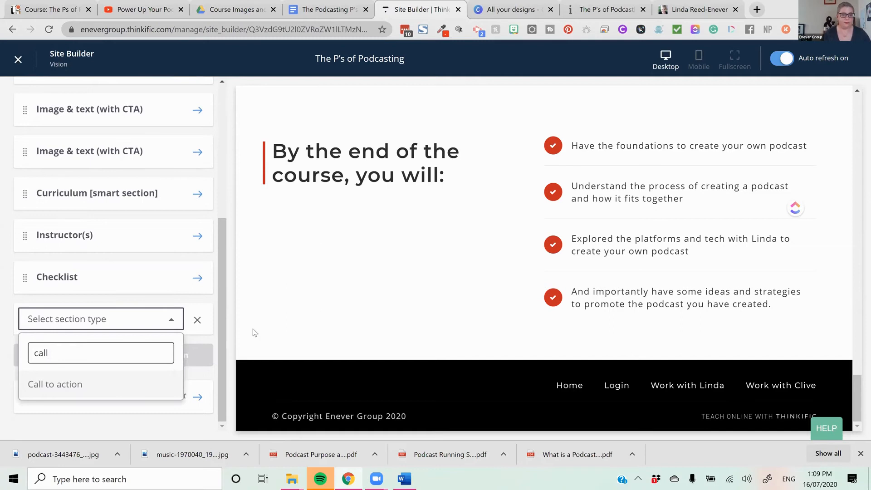
pyautogui.click(107, 386)
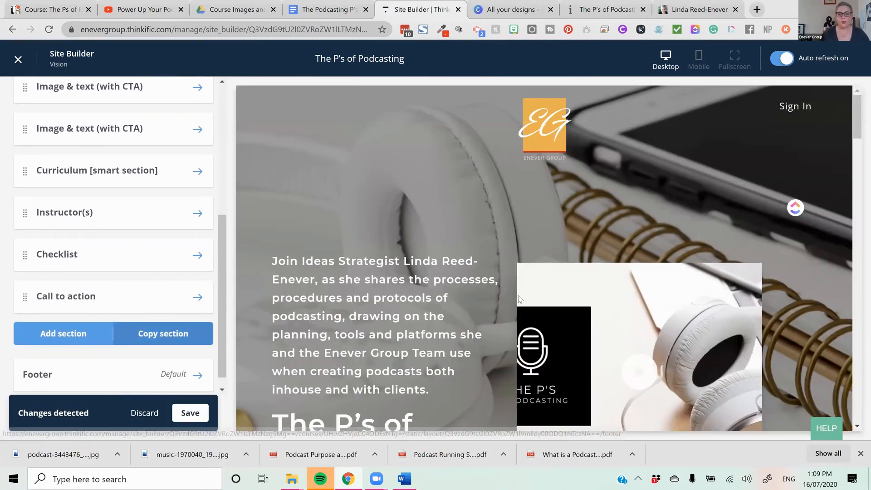
pyautogui.scroll(-5, 585, 349)
pyautogui.scroll(-15, 589, 364)
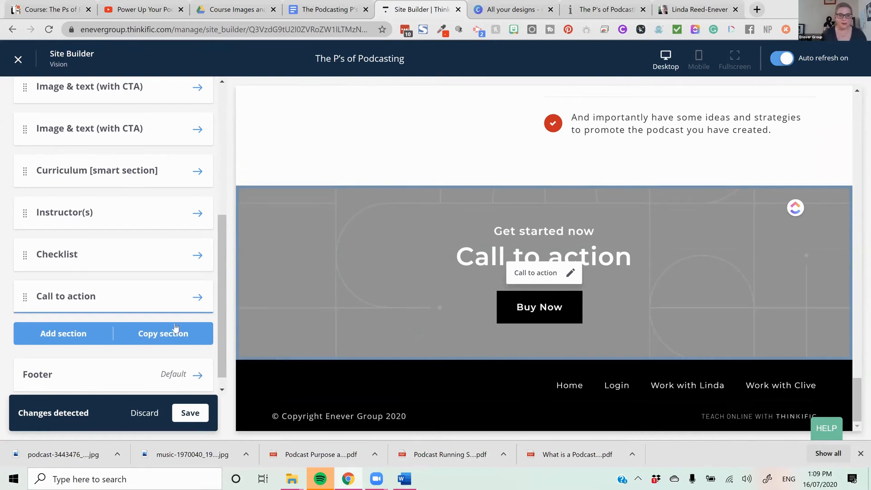
# - Replace the call-to-action section's heading with the "Enroll Now" line copied from the end of the course copy document
pyautogui.click(145, 305)
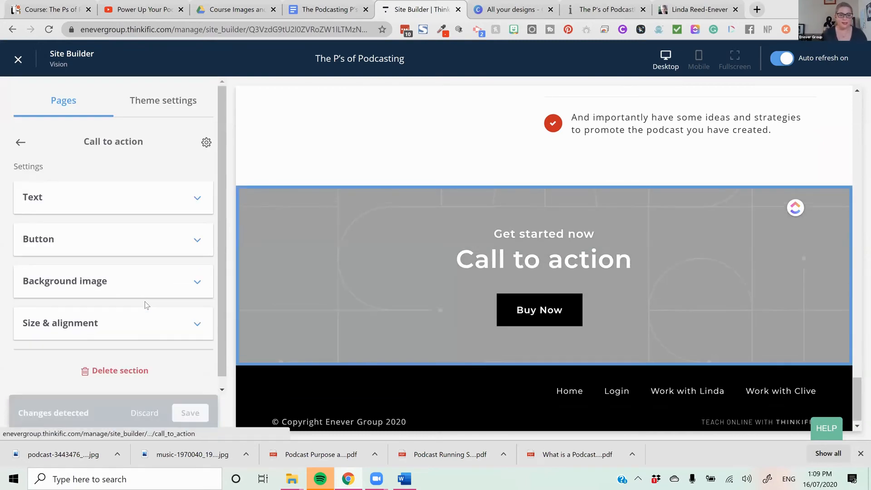
pyautogui.click(150, 204)
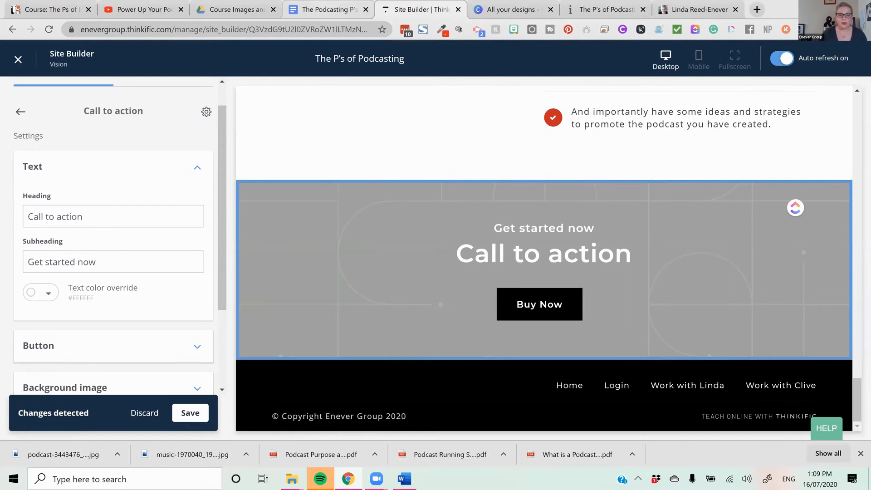
pyautogui.click(324, 10)
pyautogui.moveTo(484, 180); pyautogui.dragTo(233, 170)
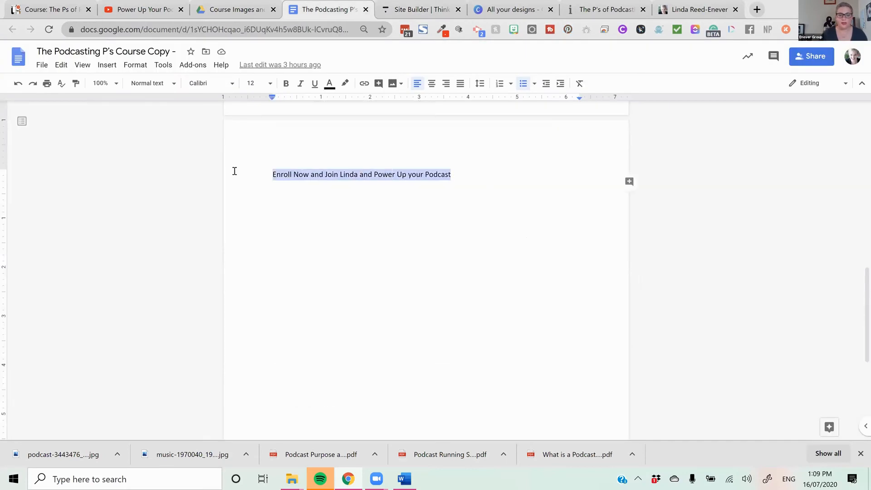
pyautogui.rightClick(311, 177)
pyautogui.click(358, 203)
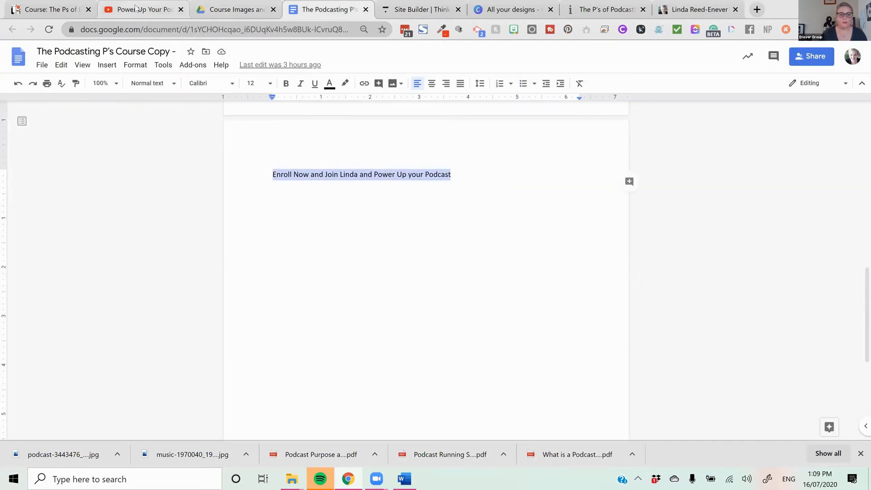
pyautogui.click(150, 7)
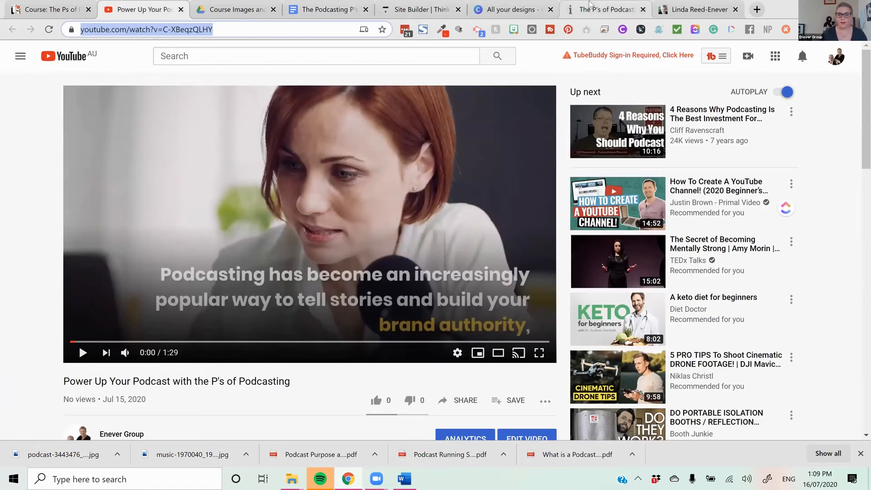
pyautogui.click(589, 5)
pyautogui.click(421, 9)
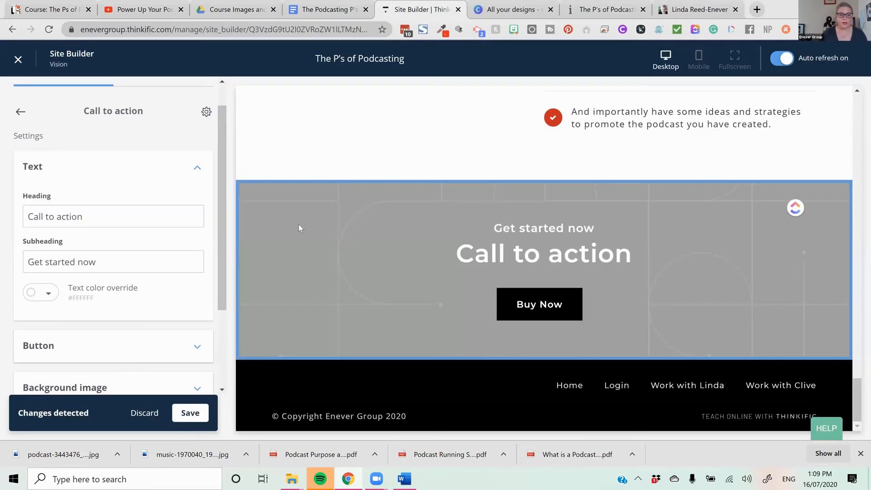
pyautogui.click(107, 221)
pyautogui.hotkey('ctrl', 'a')
pyautogui.hotkey('ctrl', 'v')
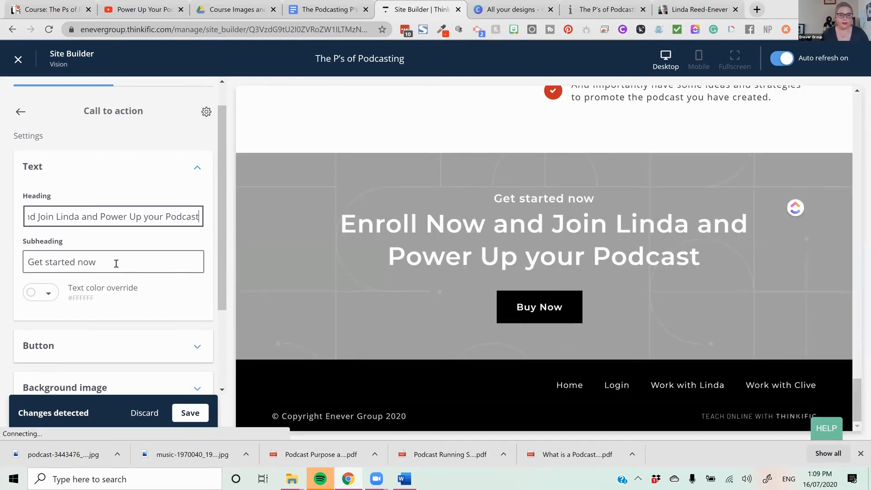
# - Clear the "Get started now" subheading of the call-to-action section
pyautogui.moveTo(116, 264); pyautogui.dragTo(8, 262)
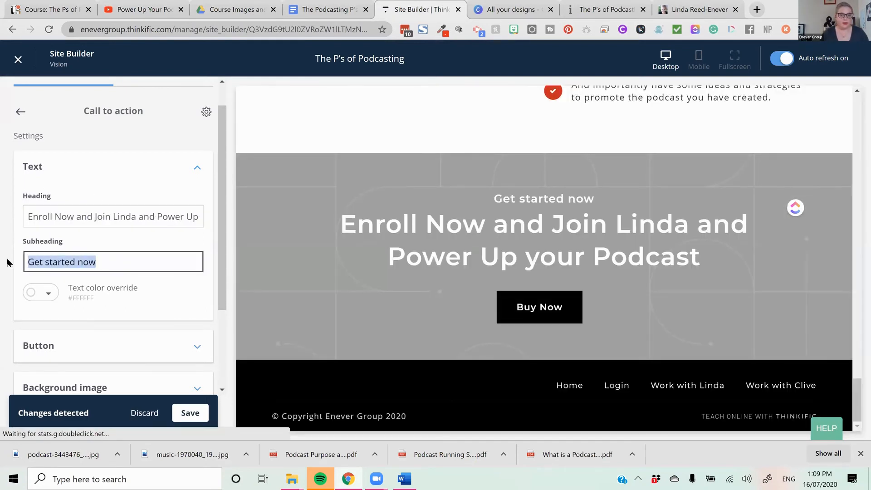
pyautogui.moveTo(103, 263); pyautogui.dragTo(4, 260)
pyautogui.hotkey('ctrl', 'c')
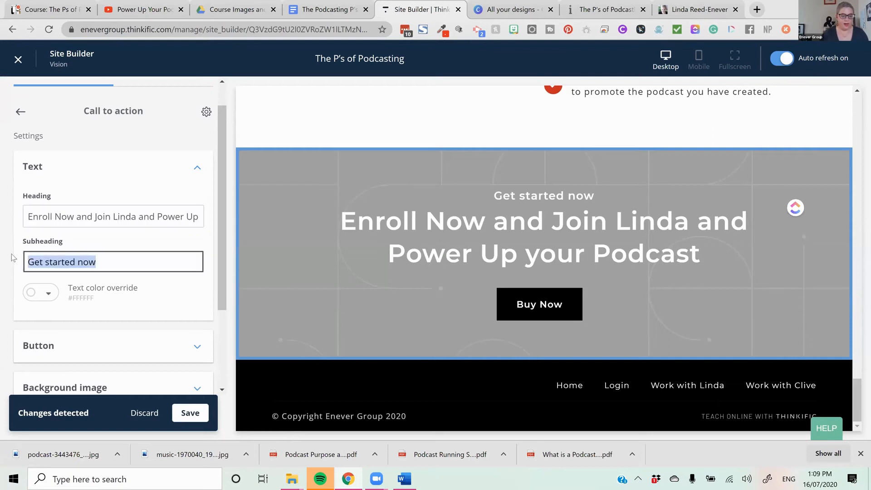
pyautogui.press('BackSpace')
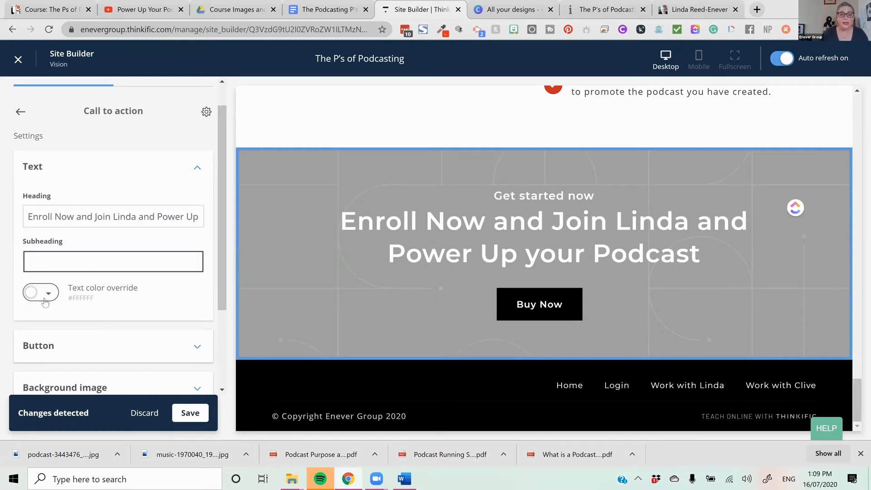
# - Set the call-to-action section's button text to "Get Started Now"
pyautogui.scroll(-3, 64, 309)
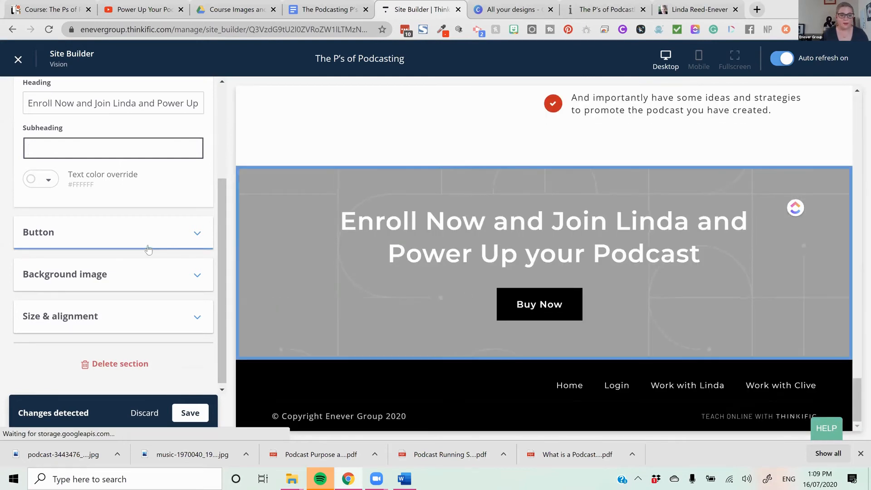
pyautogui.click(148, 232)
pyautogui.moveTo(103, 194); pyautogui.dragTo(38, 146)
pyautogui.hotkey('ctrl', 'v')
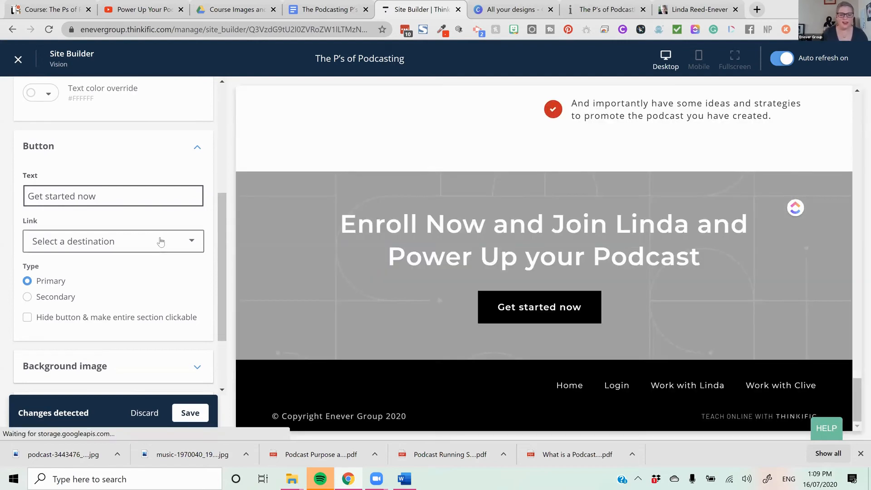
pyautogui.click(53, 196)
pyautogui.press('BackSpace')
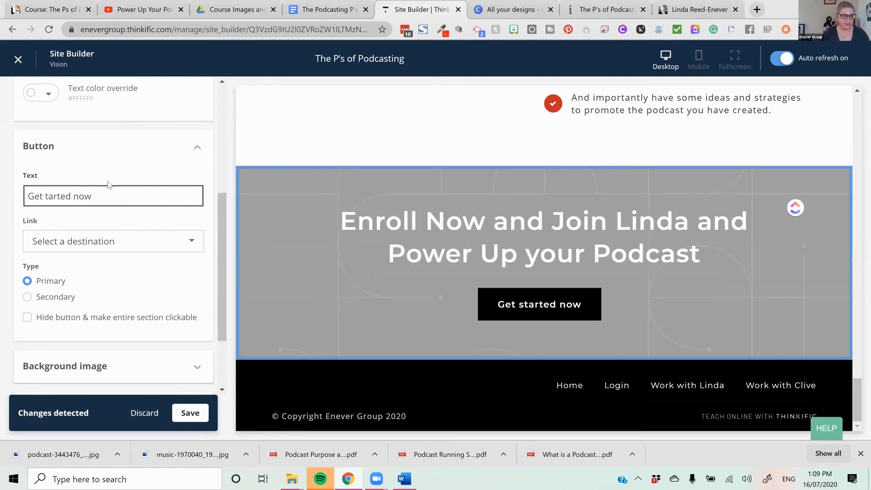
pyautogui.write('S')
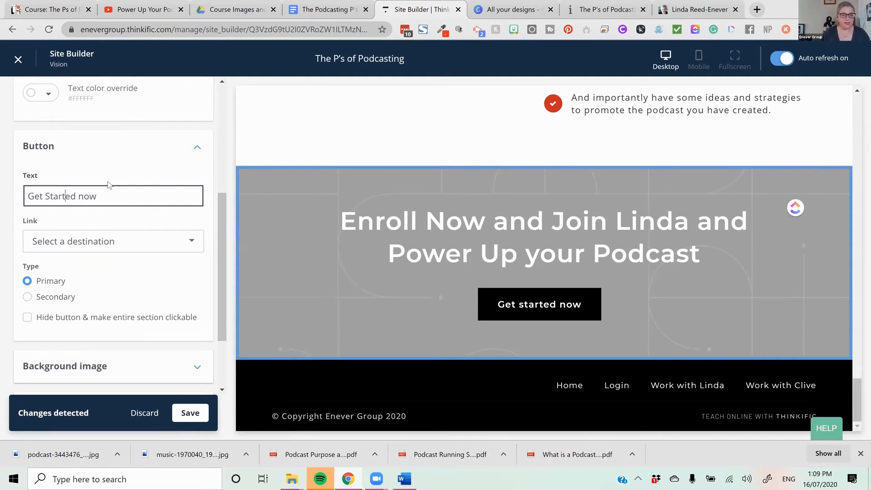
pyautogui.press('Right')
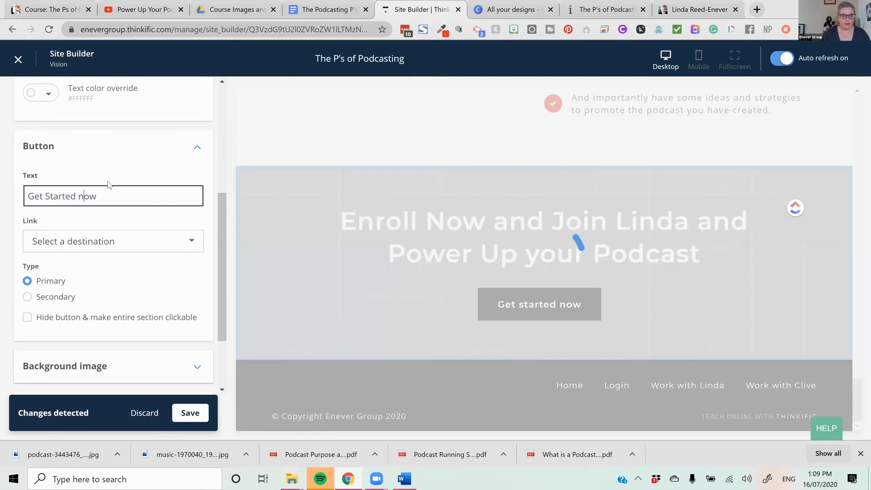
pyautogui.press('BackSpace')
pyautogui.write('N')
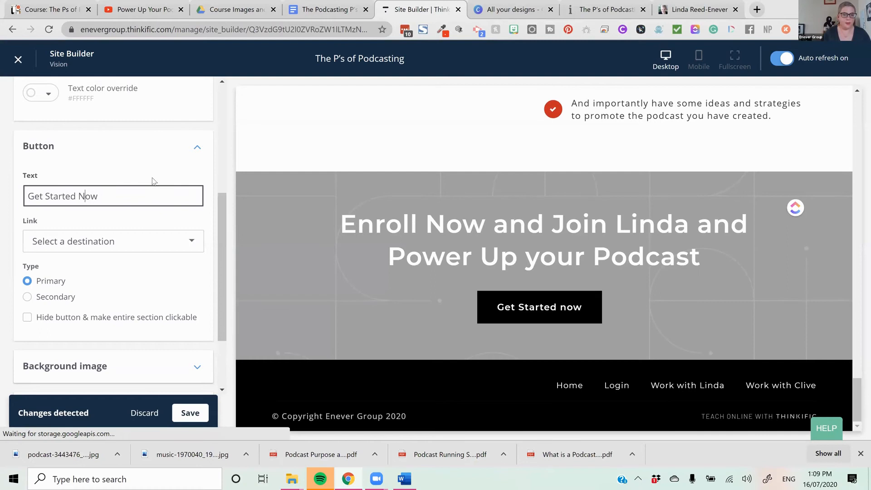
# - Link the call-to-action button to the product checkout for "The P's of Podcasting (pre-order)" at the default $197.00 price
pyautogui.click(176, 249)
pyautogui.click(123, 302)
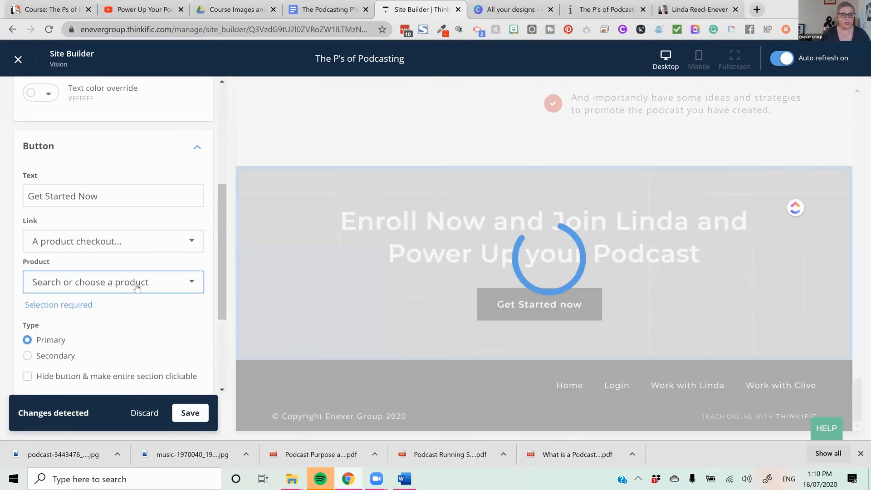
pyautogui.click(135, 284)
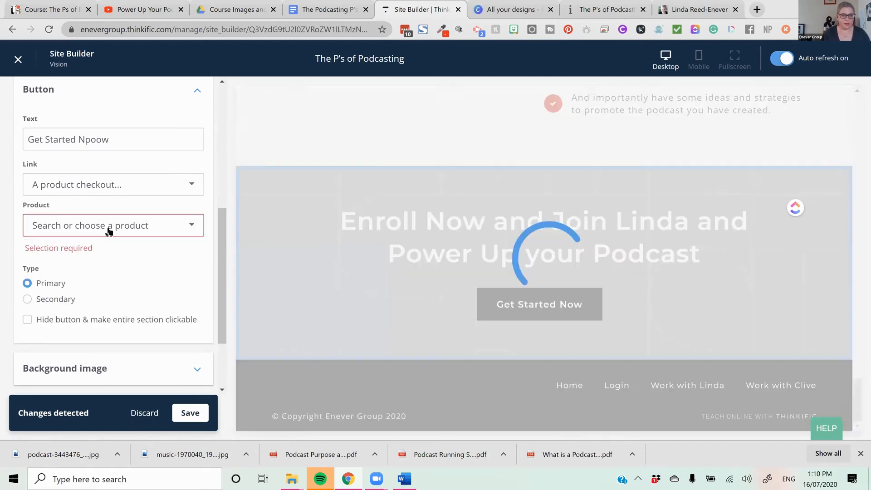
pyautogui.click(107, 230)
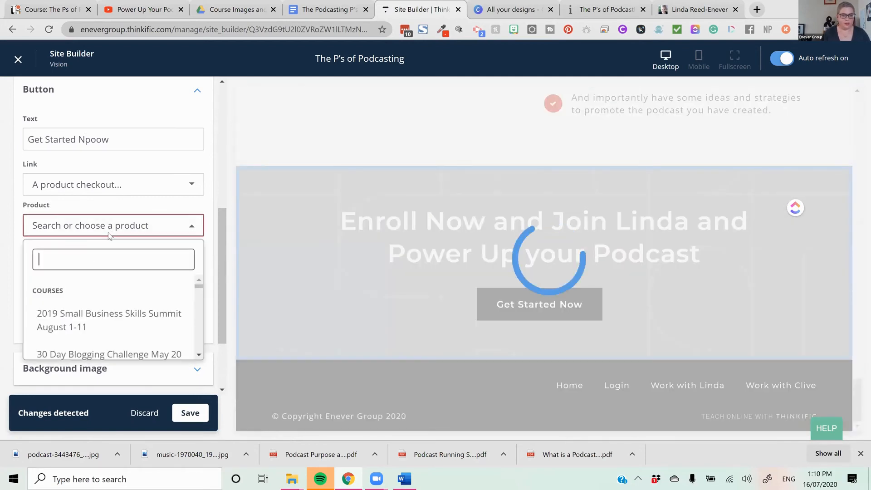
pyautogui.write('pod')
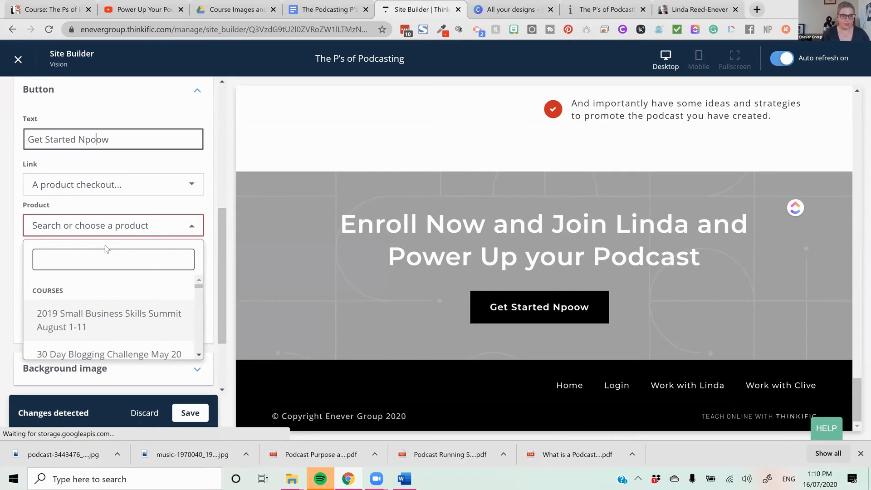
pyautogui.click(104, 249)
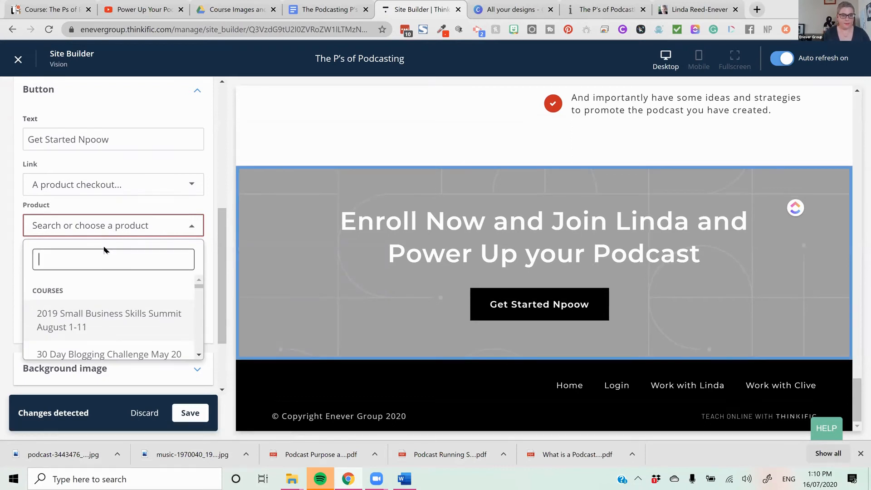
pyautogui.write('pod')
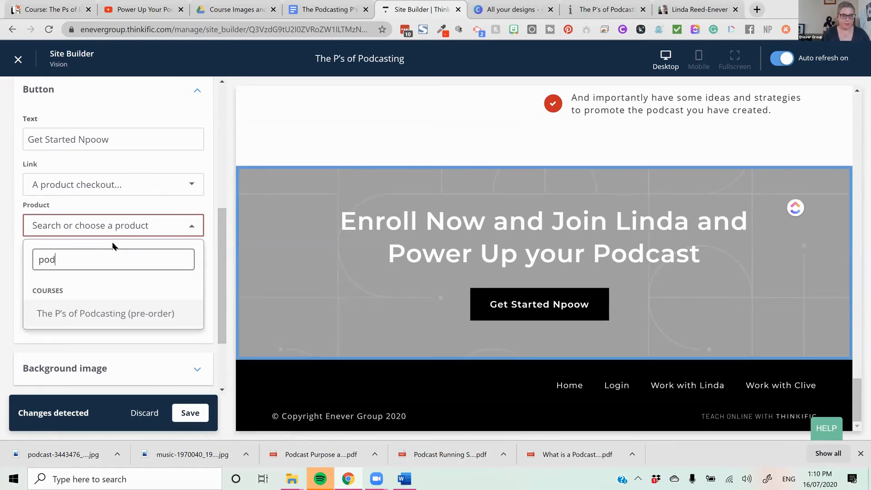
pyautogui.click(128, 313)
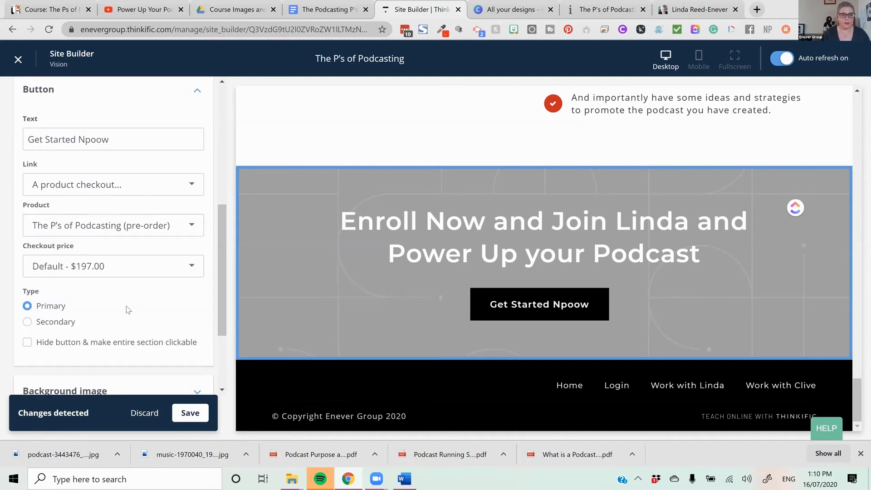
pyautogui.click(145, 272)
pyautogui.click(115, 331)
# - Switch the call-to-action button to the Secondary type and correct its misspelled text to "Get Started Now"
pyautogui.scroll(-3, 171, 306)
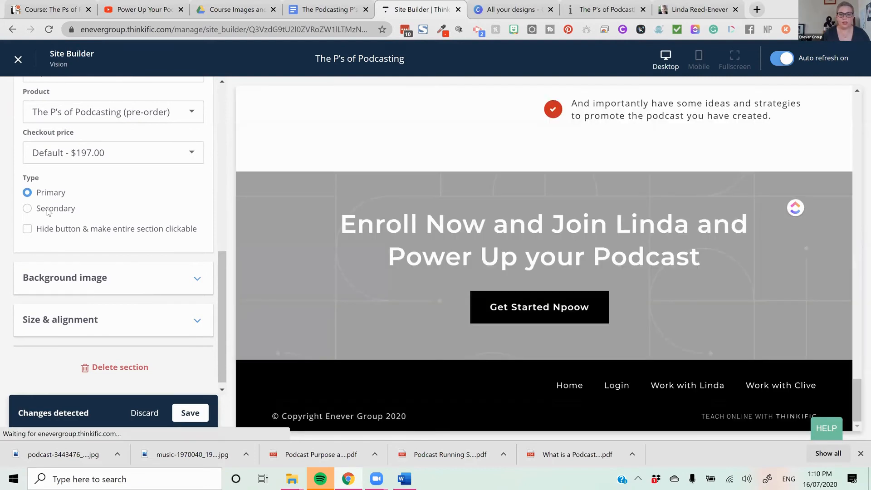
pyautogui.click(49, 210)
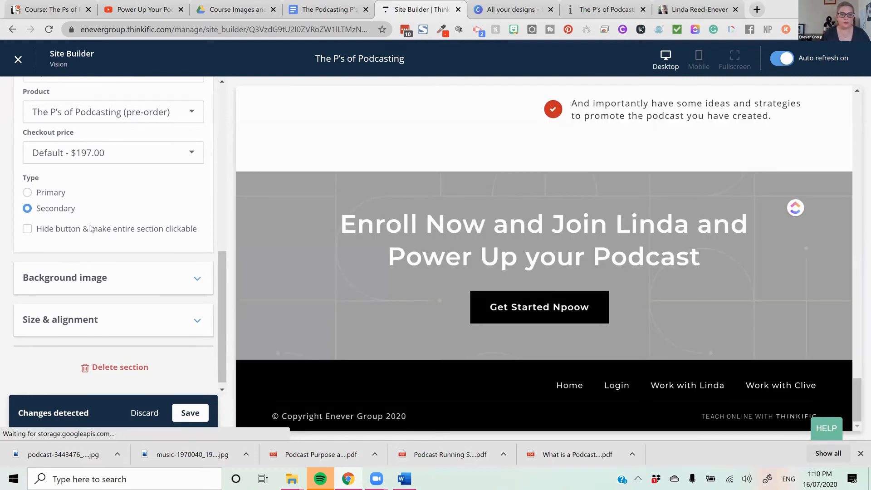
pyautogui.scroll(7, 114, 213)
pyautogui.scroll(-4, 134, 245)
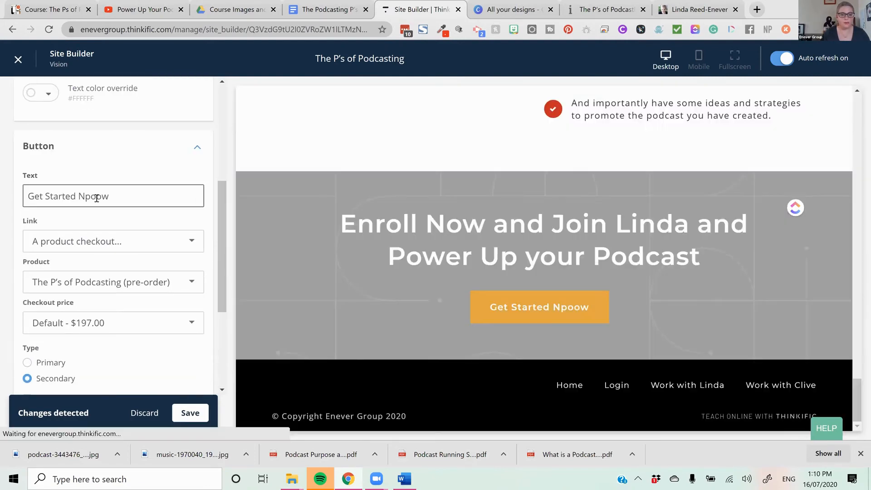
pyautogui.click(96, 196)
pyautogui.press('BackSpace')
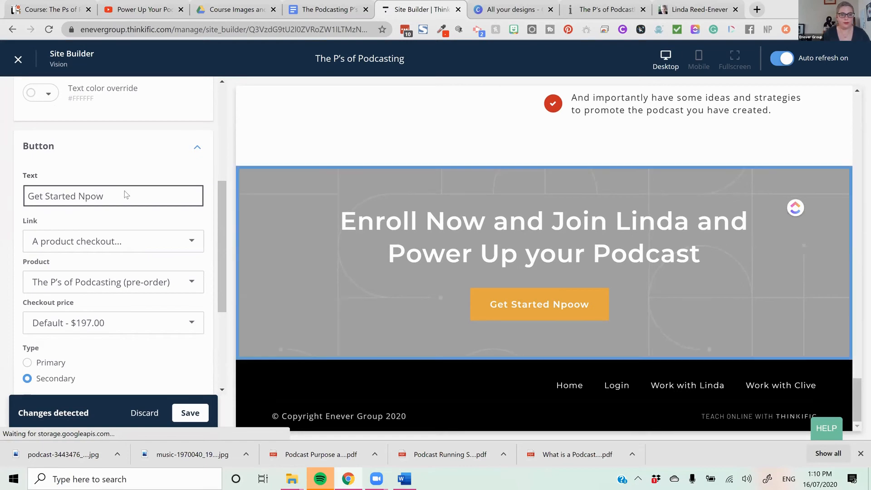
pyautogui.press('Left')
pyautogui.press('BackSpace')
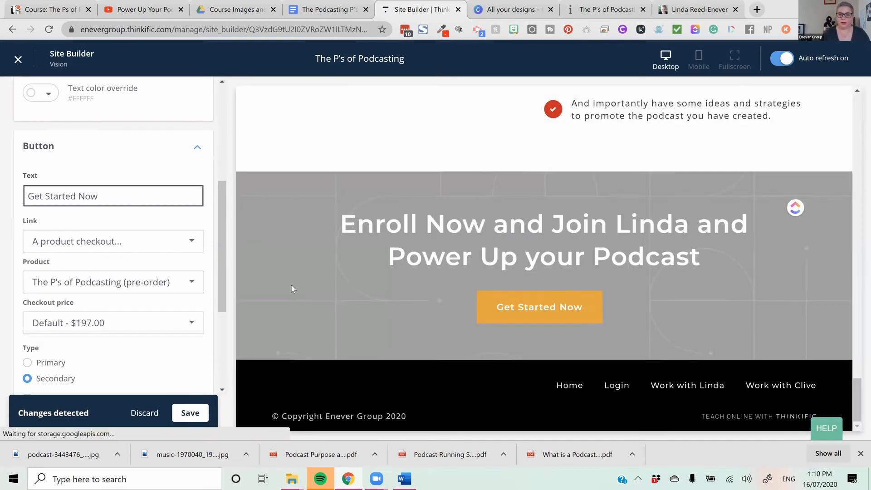
# - Set the call-to-action section's height to Small
pyautogui.scroll(-4, 186, 280)
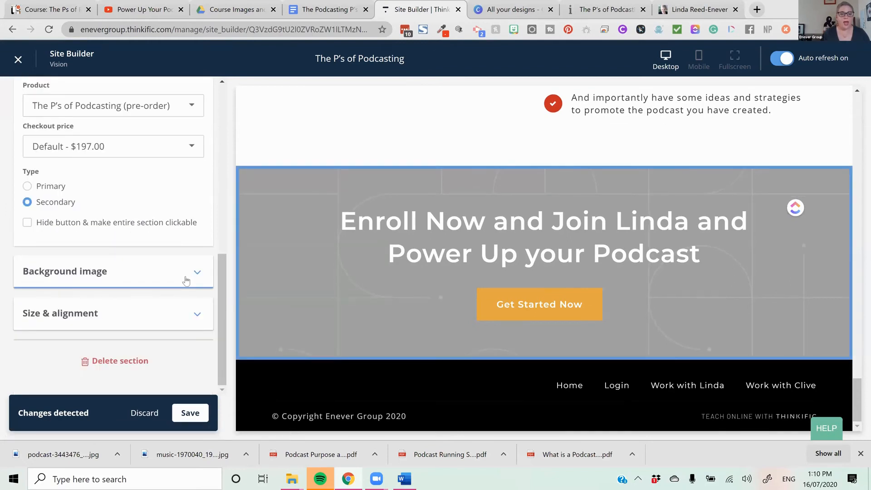
pyautogui.click(178, 323)
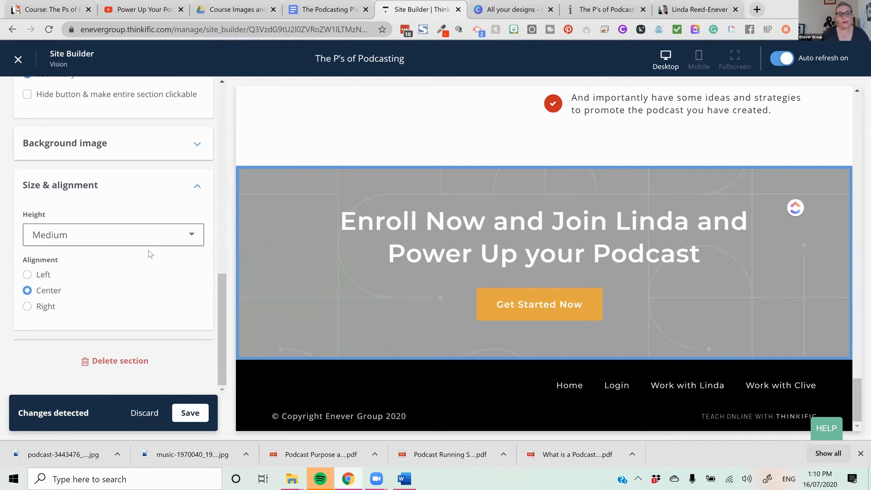
pyautogui.click(75, 243)
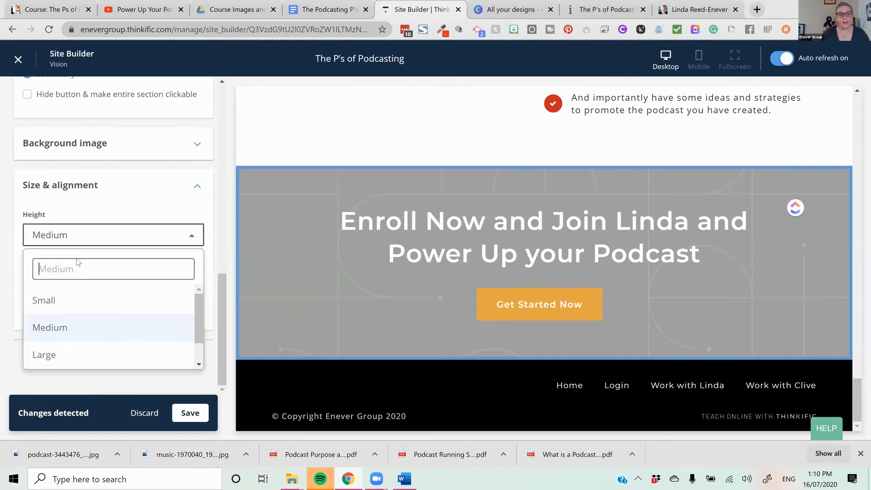
pyautogui.click(81, 298)
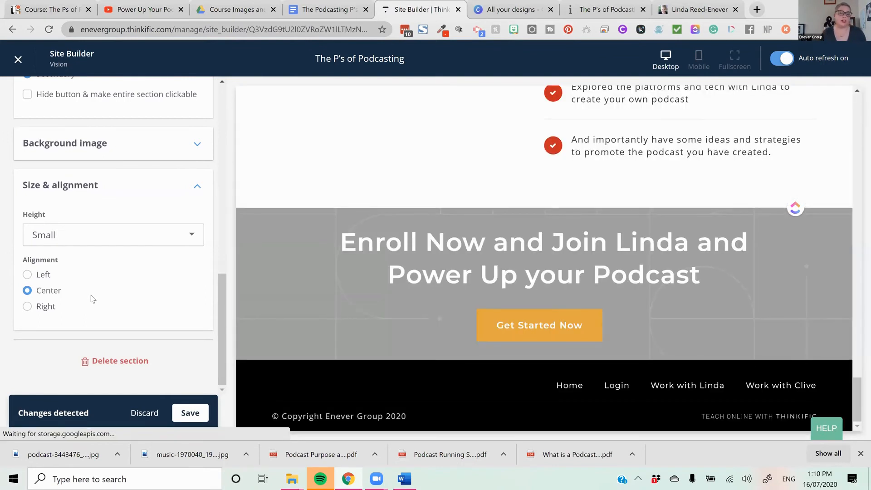
# - Upload the studio microphone hero image as the call-to-action background and raise its overlay opacity to slightly over half
pyautogui.click(192, 154)
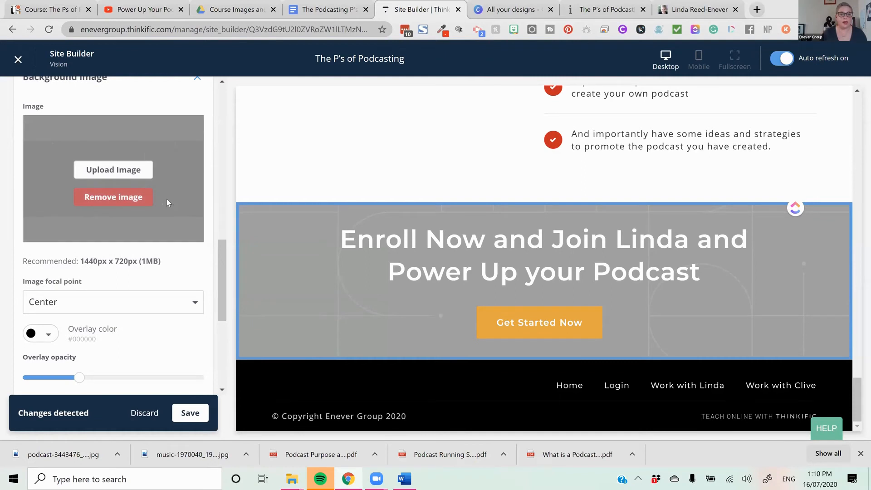
pyautogui.click(128, 173)
pyautogui.click(517, 278)
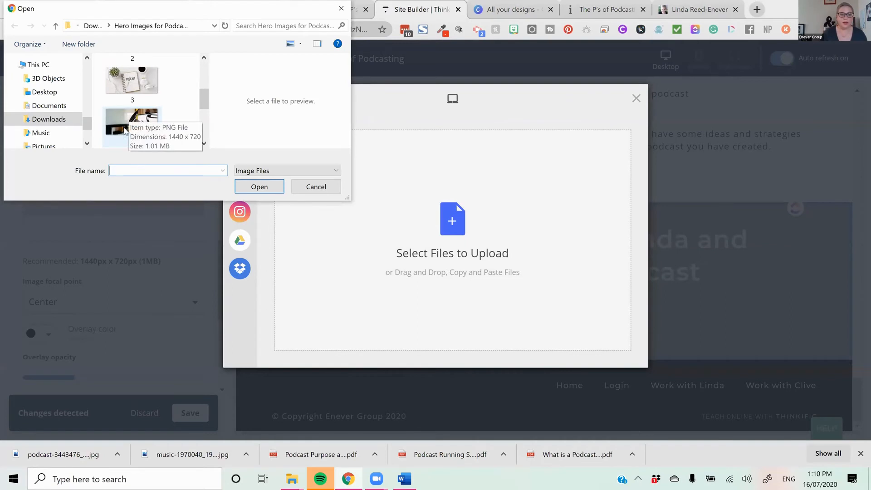
pyautogui.click(124, 130)
pyautogui.click(265, 190)
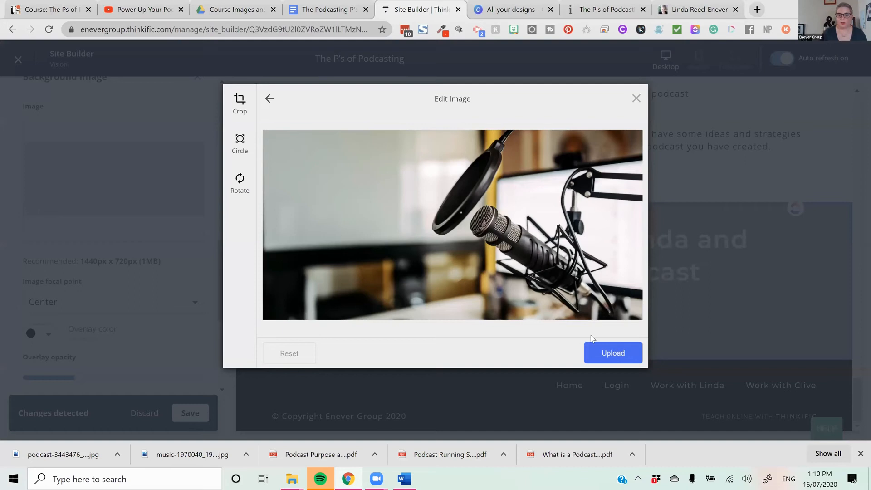
pyautogui.click(610, 353)
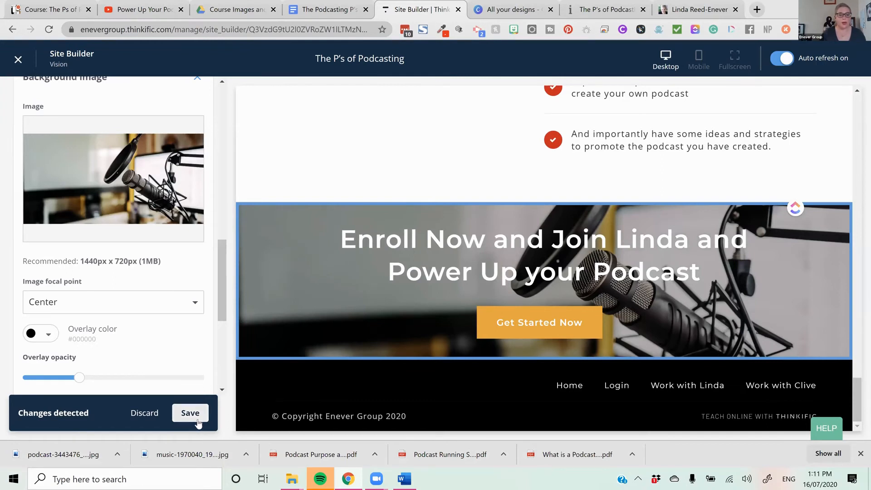
pyautogui.moveTo(78, 378); pyautogui.dragTo(99, 377)
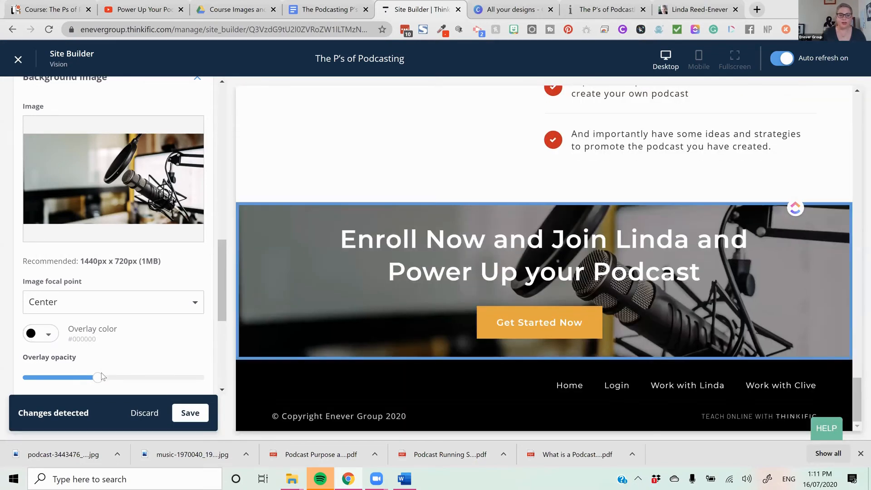
pyautogui.moveTo(99, 377); pyautogui.dragTo(123, 377)
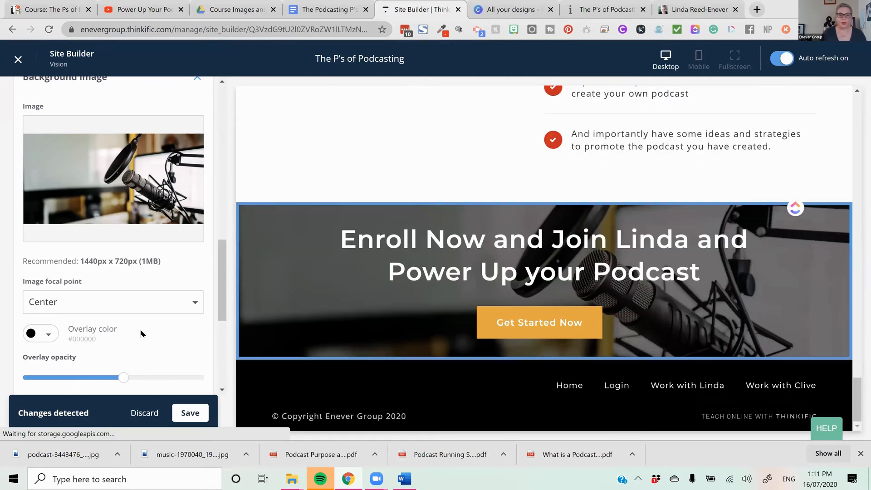
# - Shorten the call-to-action heading by removing "Enroll Now and", replace its remaining "and" with "&", and save the page
pyautogui.scroll(6, 180, 322)
pyautogui.scroll(7, 180, 321)
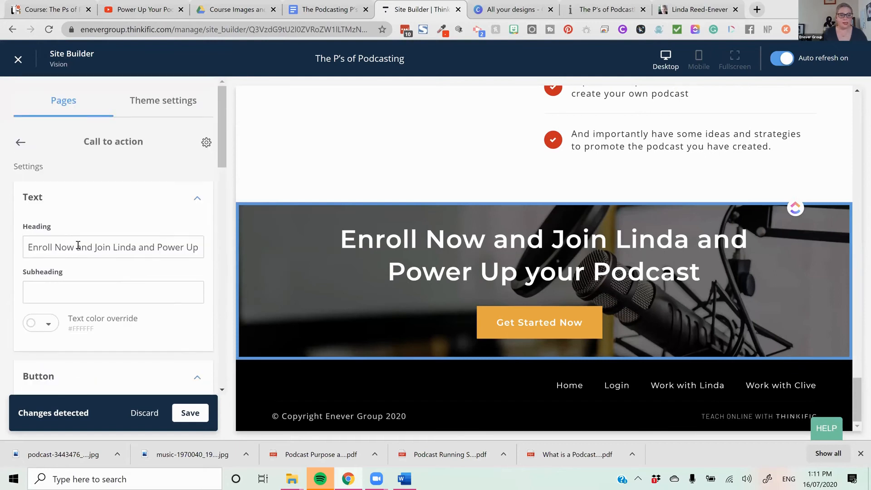
pyautogui.moveTo(94, 247); pyautogui.dragTo(40, 234)
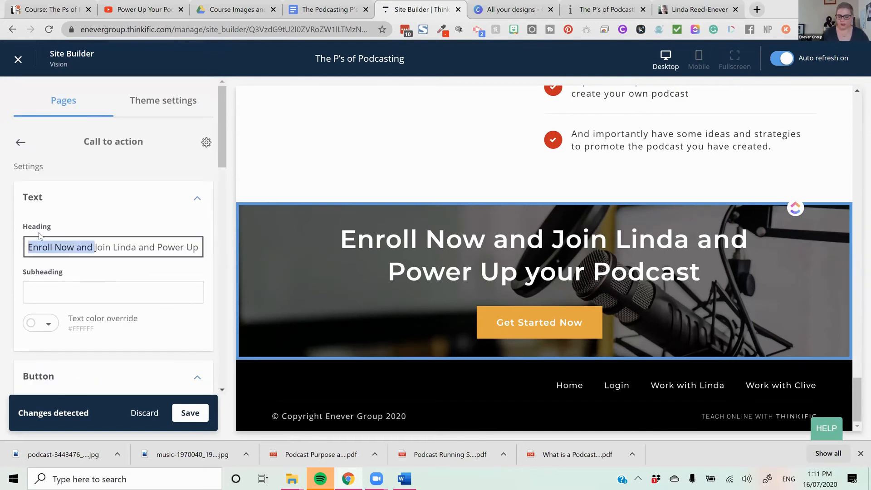
pyautogui.press('BackSpace')
pyautogui.doubleClick(80, 247)
pyautogui.write('&')
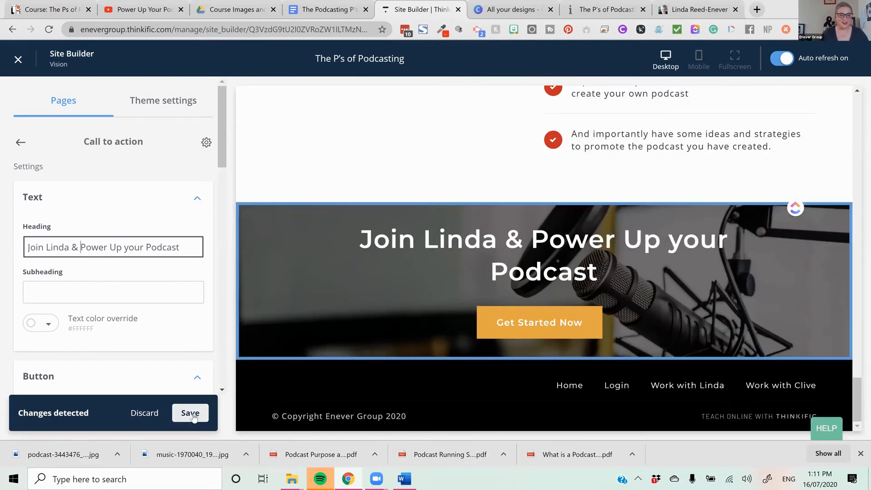
pyautogui.click(191, 413)
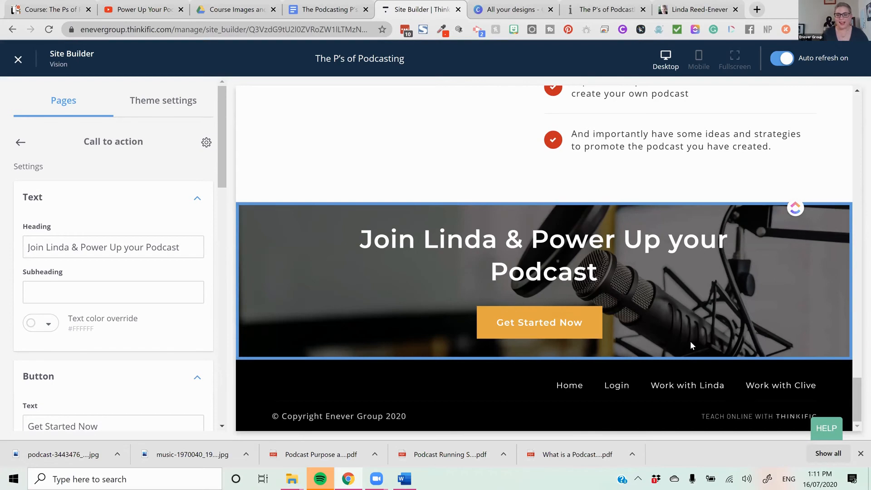
# - Review the finished sections in the page preview and return to the landing page's section list
pyautogui.scroll(9, 690, 341)
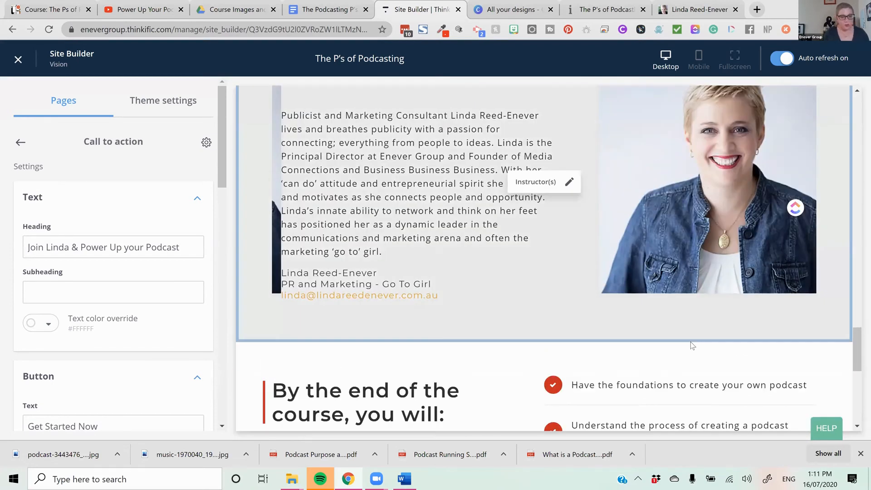
pyautogui.scroll(-8, 576, 272)
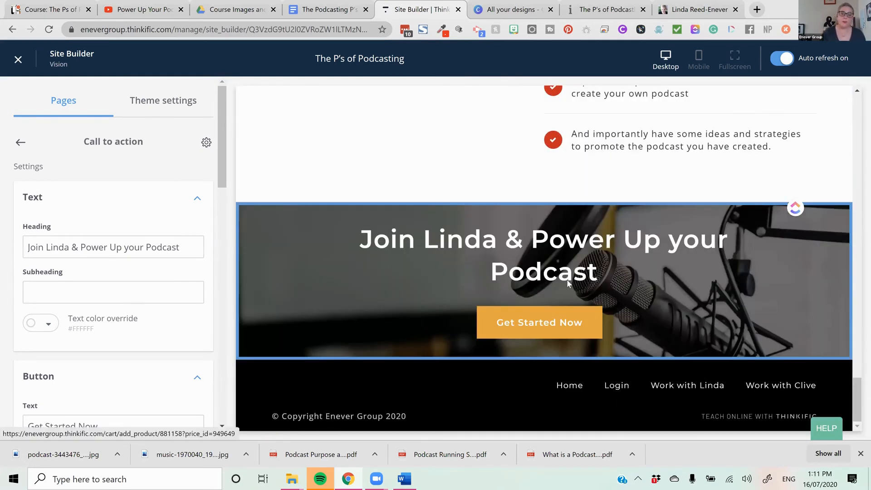
pyautogui.scroll(12, 575, 283)
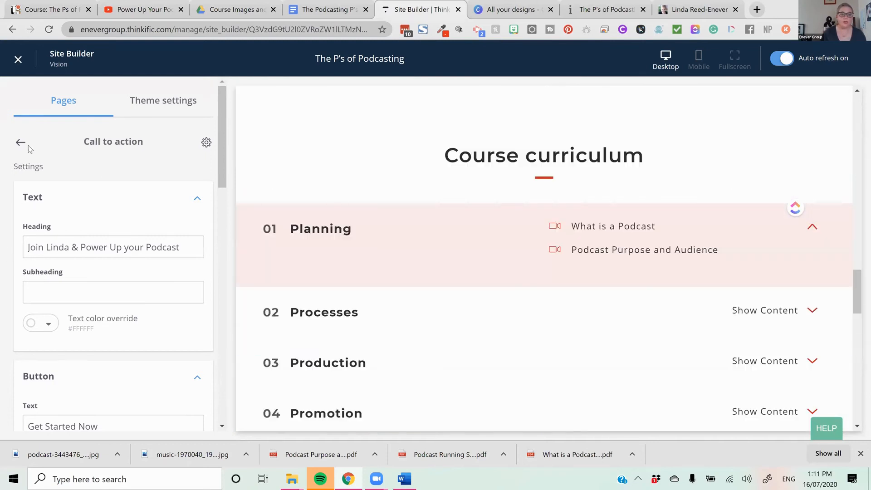
pyautogui.click(22, 144)
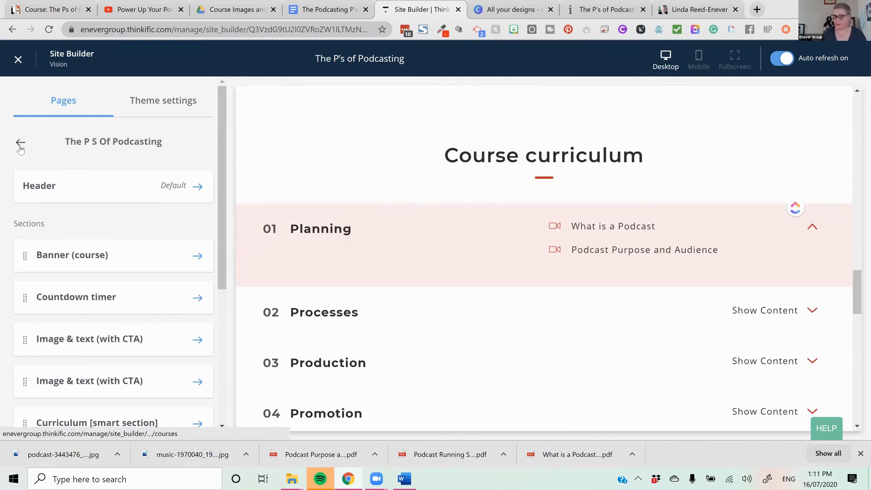
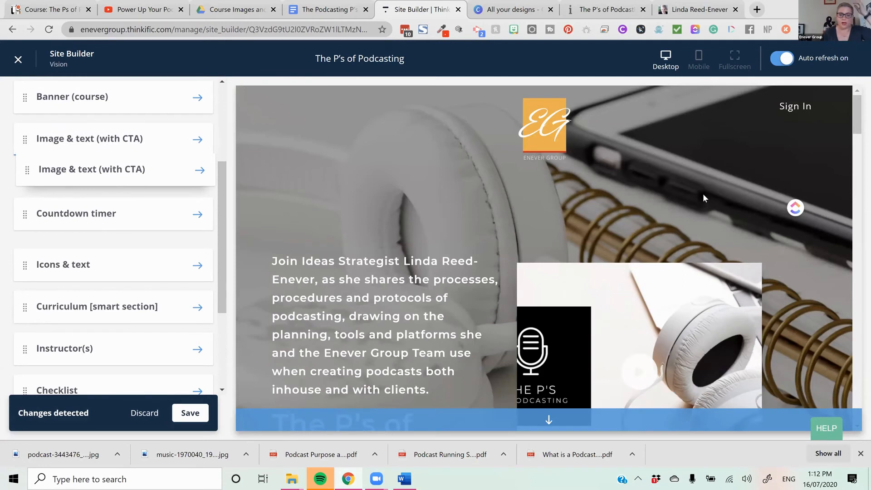
# - Review the reordered landing page sections in the preview and section list, and save the page
pyautogui.scroll(-5, 687, 252)
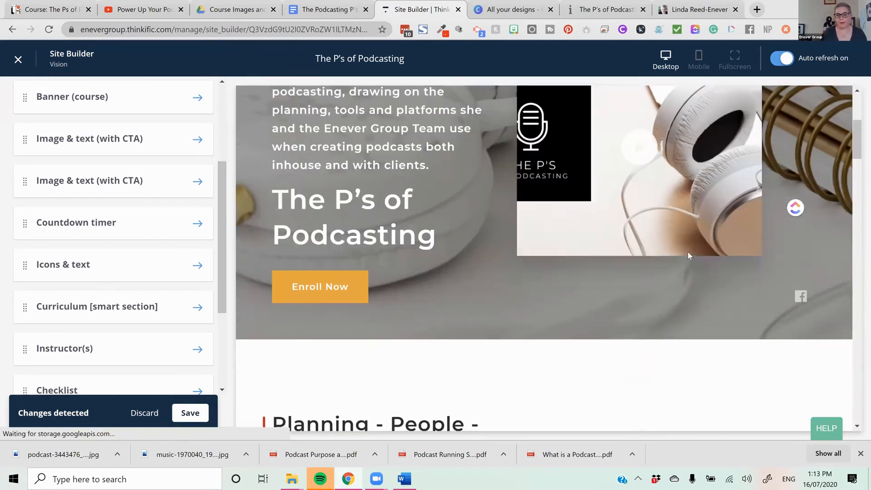
pyautogui.scroll(-10, 689, 269)
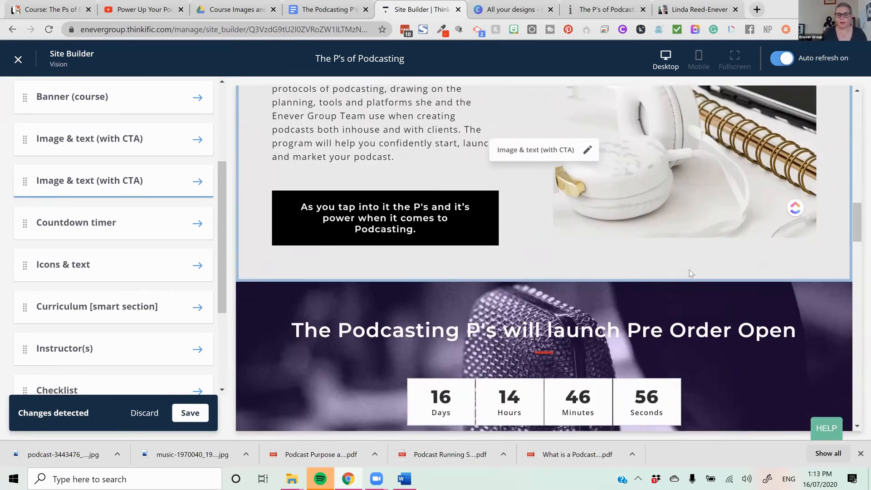
pyautogui.scroll(-8, 689, 272)
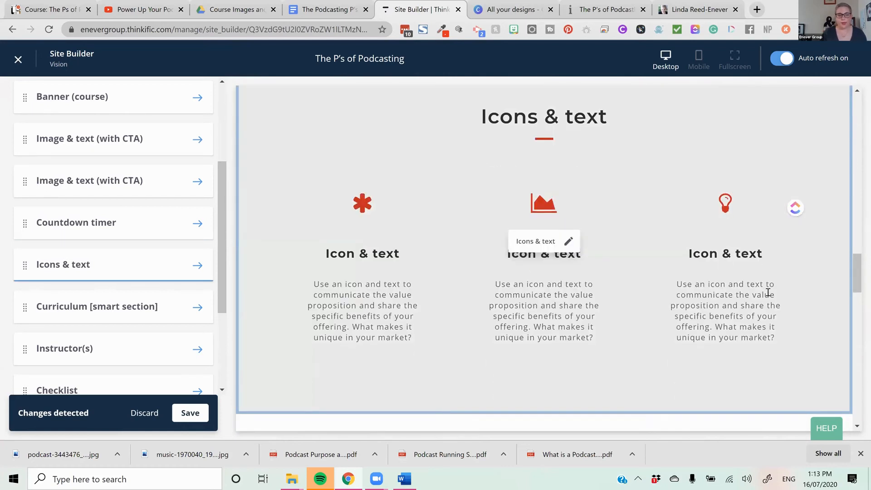
pyautogui.scroll(4, 787, 341)
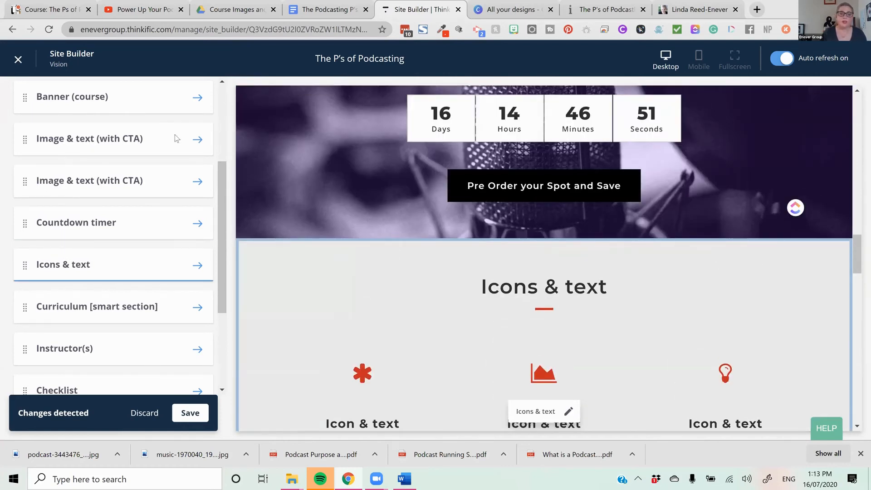
pyautogui.scroll(4, 142, 125)
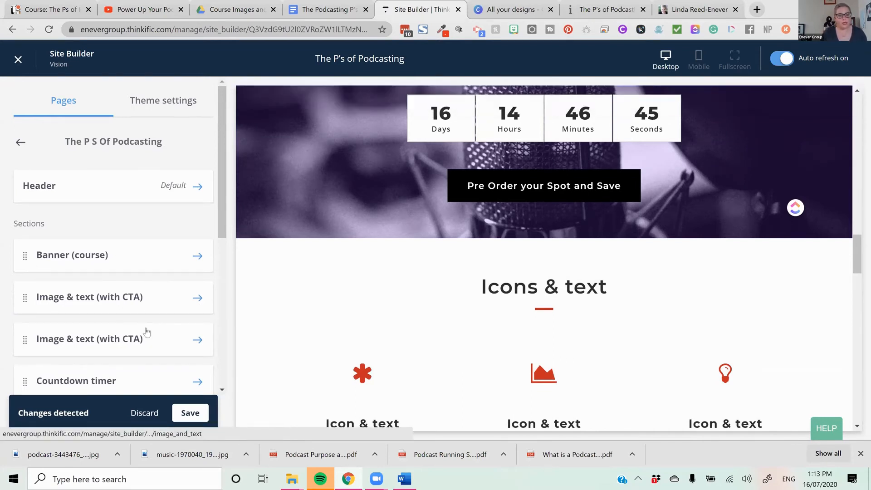
pyautogui.scroll(-2, 145, 331)
pyautogui.scroll(-2, 148, 333)
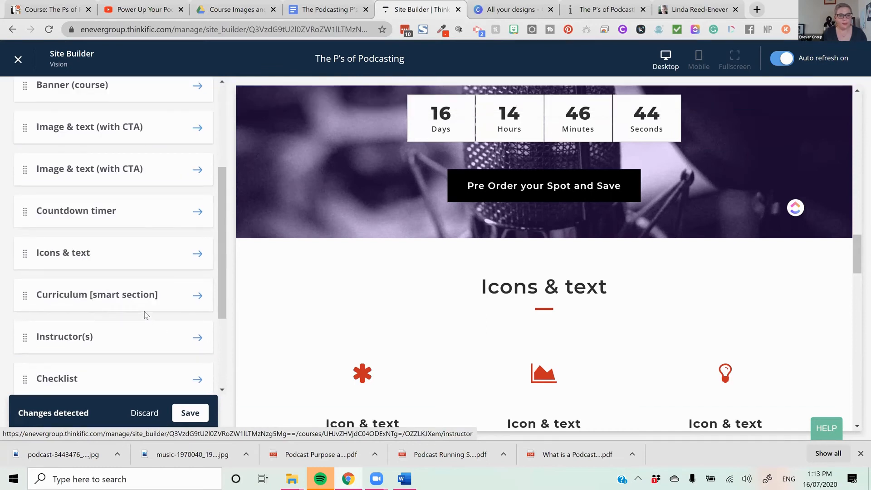
pyautogui.scroll(3, 145, 311)
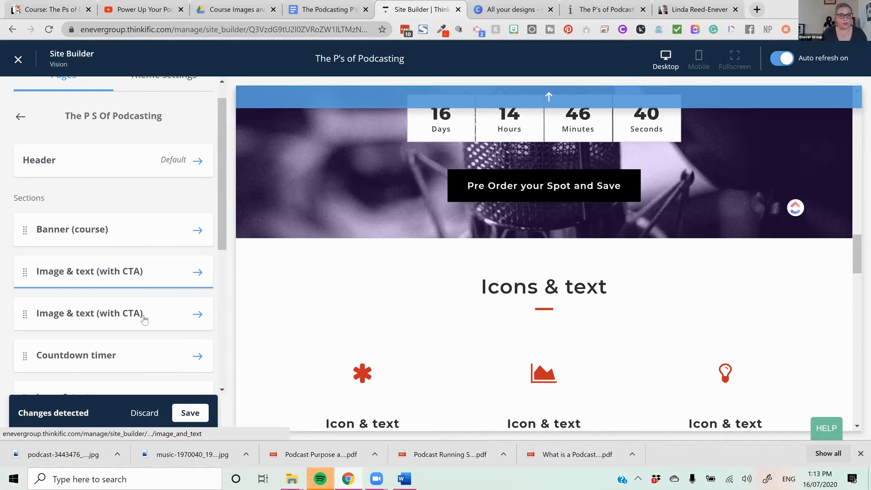
pyautogui.scroll(-6, 144, 319)
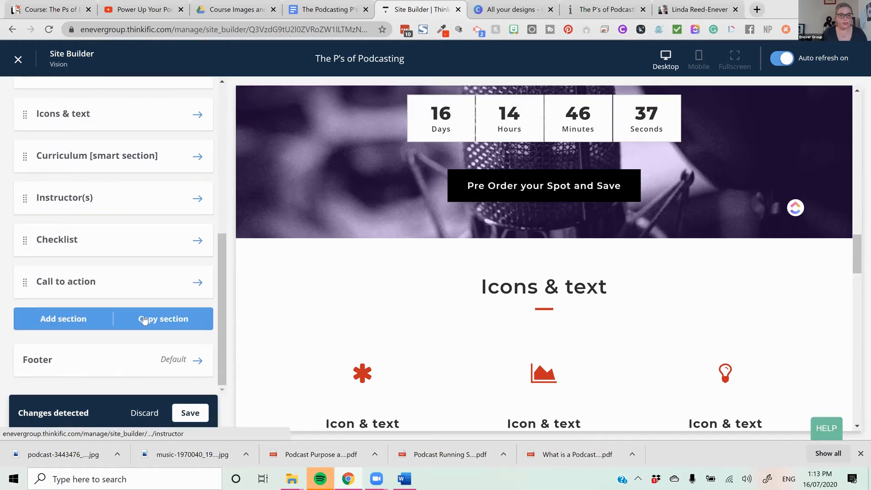
pyautogui.scroll(6, 144, 320)
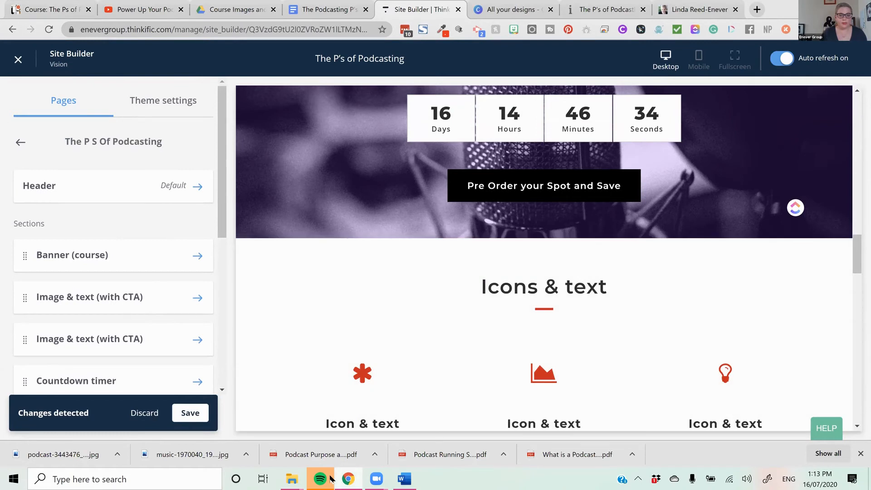
pyautogui.click(196, 413)
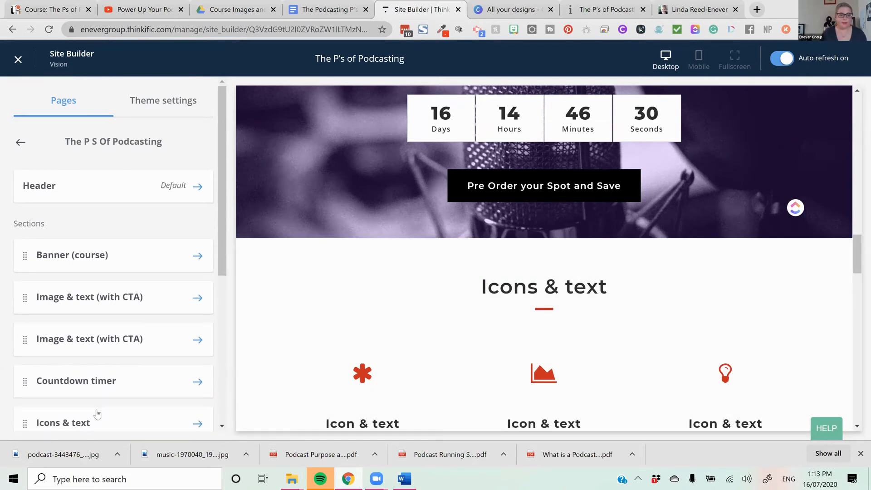
# - Move the Icons & text section up between the two Image & text (with CTA) sections
pyautogui.moveTo(79, 418); pyautogui.dragTo(19, 273)
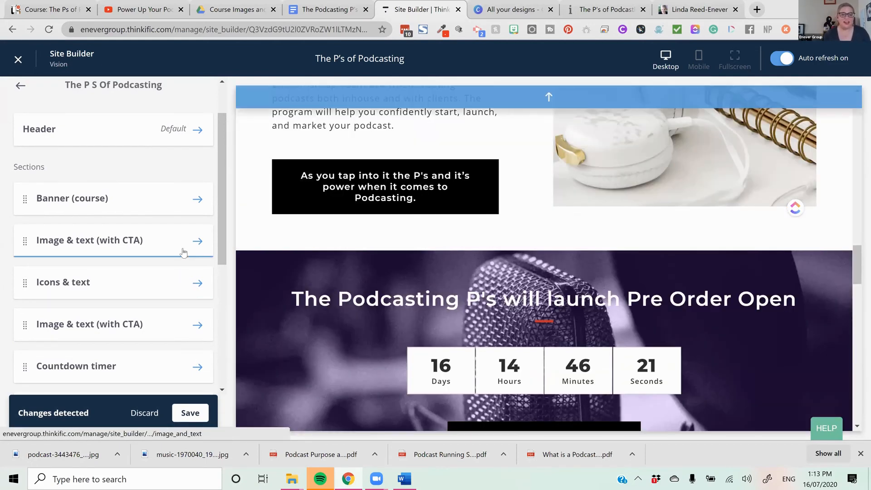
pyautogui.click(185, 245)
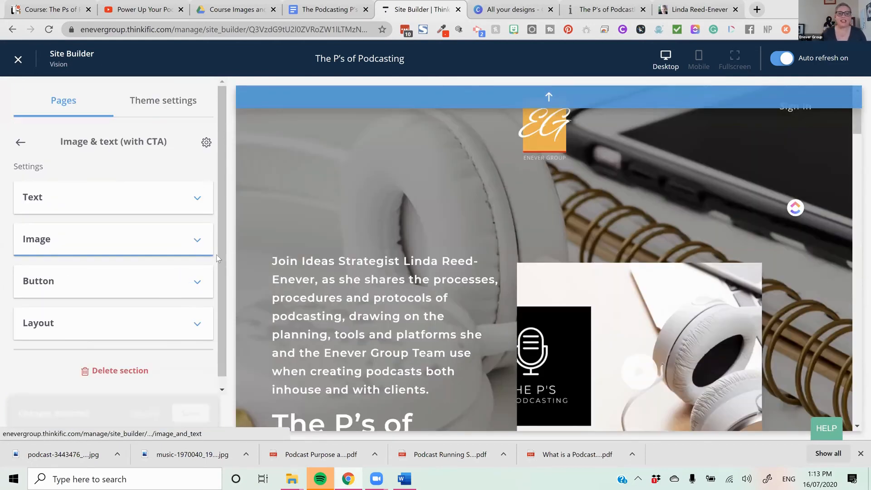
pyautogui.scroll(3, 800, 172)
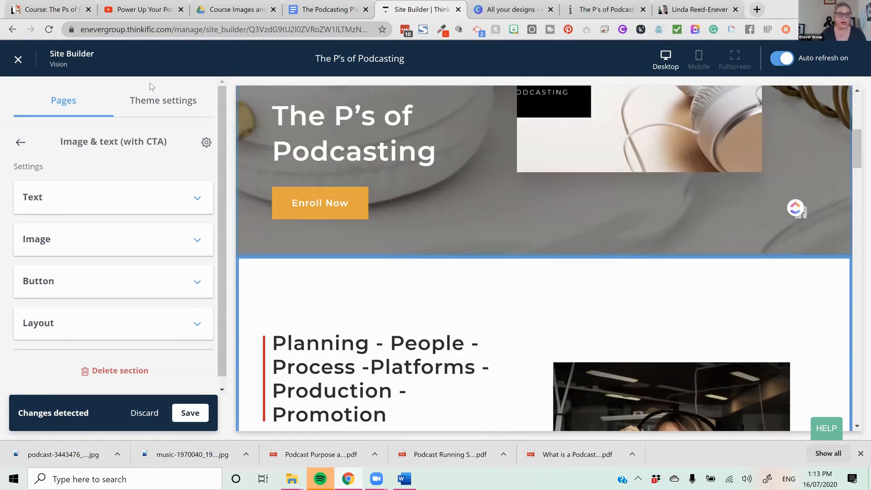
pyautogui.click(19, 143)
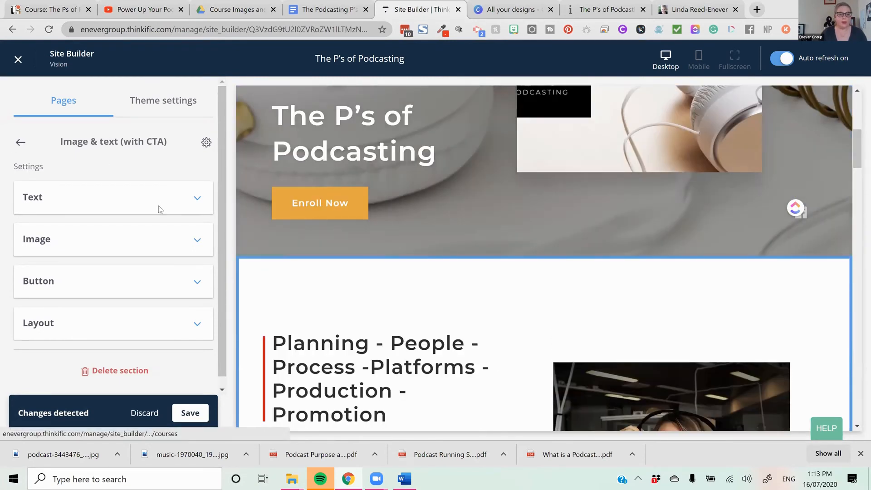
# - Open the Icons & text section's settings and clear its default heading
pyautogui.scroll(-3, 188, 254)
pyautogui.click(196, 234)
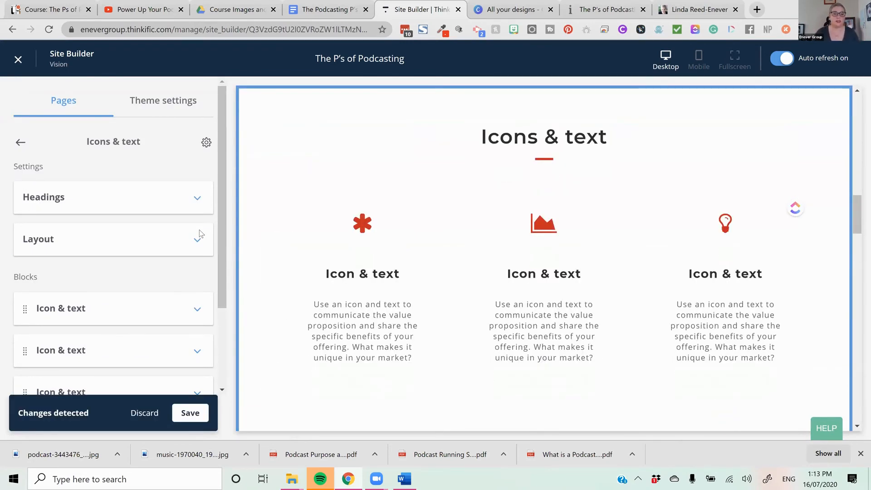
pyautogui.click(71, 209)
pyautogui.click(75, 198)
pyautogui.hotkey('ctrl', 'a')
pyautogui.press('BackSpace')
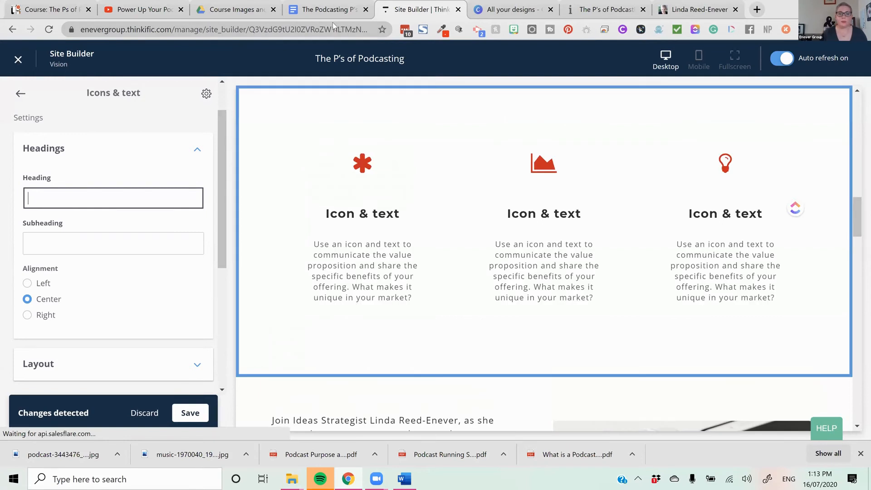
# - Copy the bold sentence ending "taking an in-depth look into:" from the Google Docs course copy and return to the Site Builder
pyautogui.click(331, 9)
pyautogui.scroll(10, 396, 238)
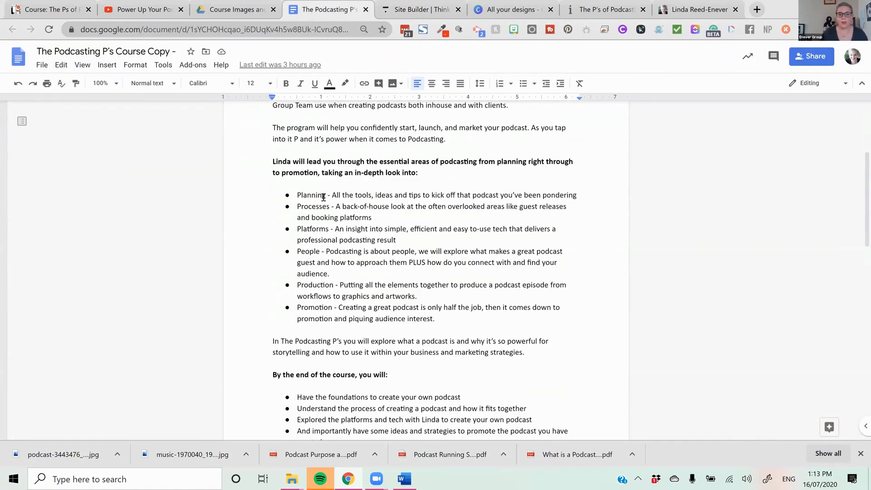
pyautogui.moveTo(326, 196); pyautogui.dragTo(302, 194)
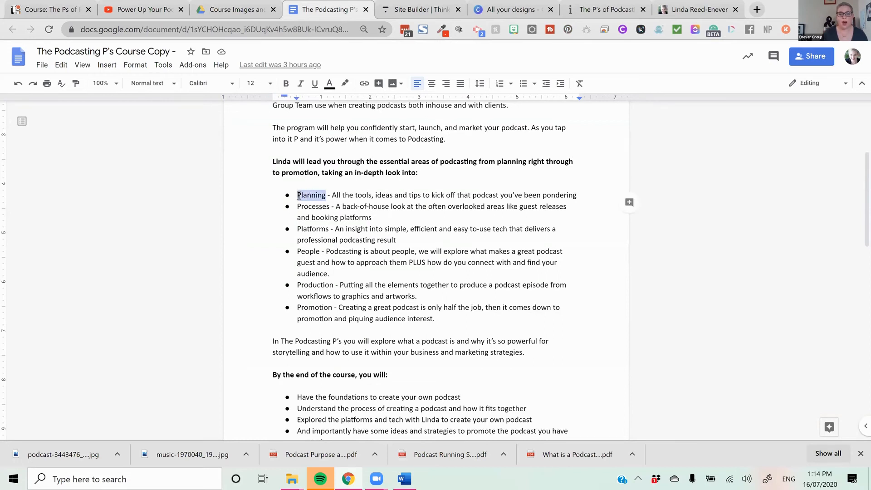
pyautogui.rightClick(305, 198)
pyautogui.click(268, 183)
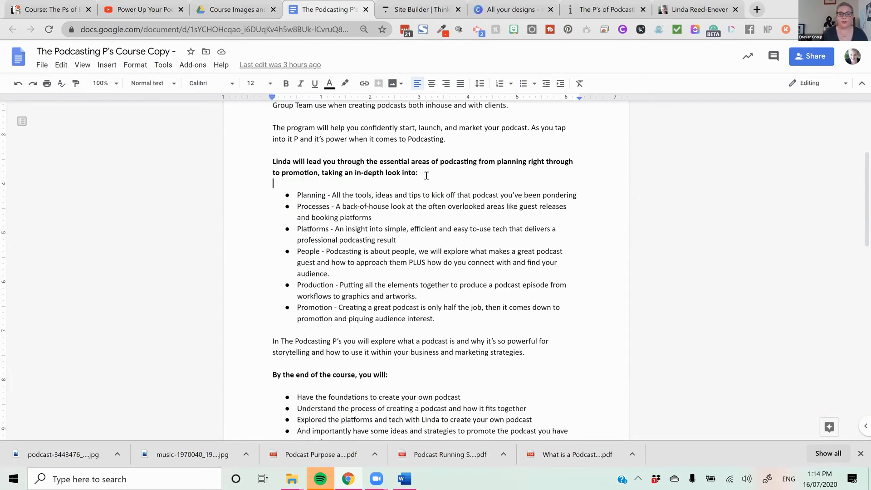
pyautogui.keyDown('shift'); pyautogui.click(238, 164); pyautogui.keyUp('shift')
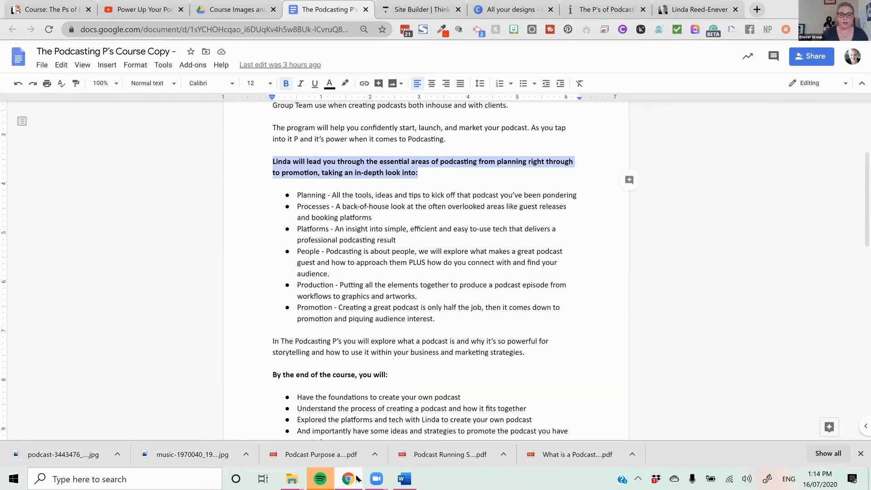
pyautogui.click(606, 9)
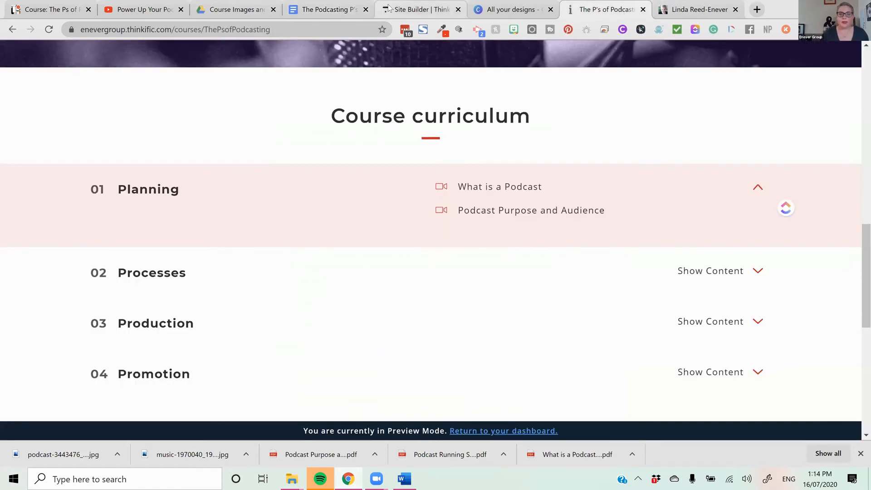
pyautogui.click(420, 9)
# - Try the copied sentence as the Icons & text section's subheading, and clear that subheading
pyautogui.scroll(1, 117, 254)
pyautogui.click(105, 285)
pyautogui.hotkey('ctrl', 'v')
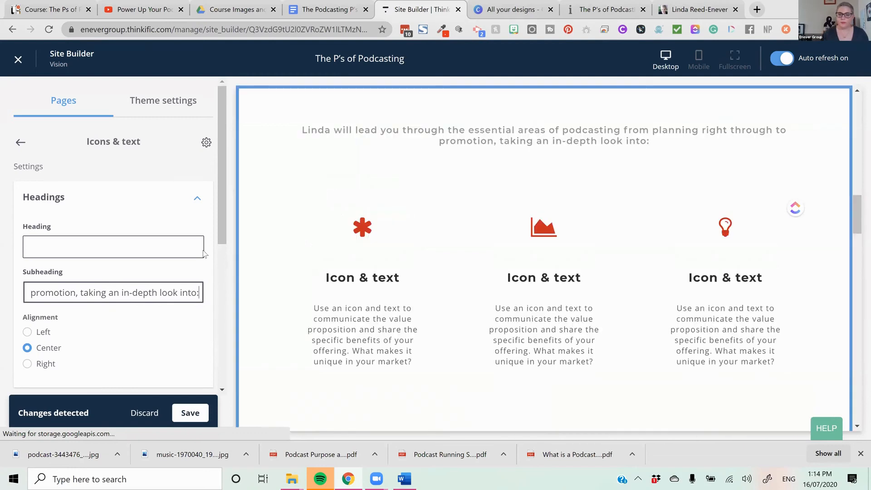
pyautogui.scroll(3, 308, 292)
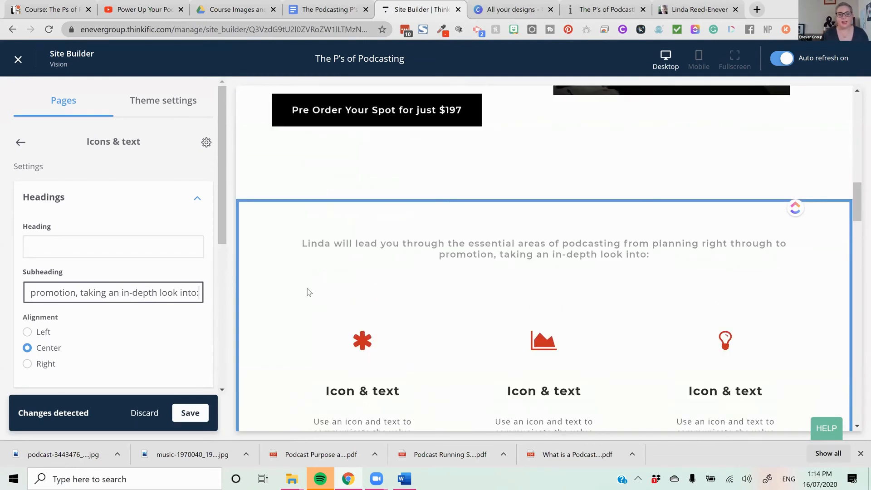
pyautogui.scroll(-3, 53, 333)
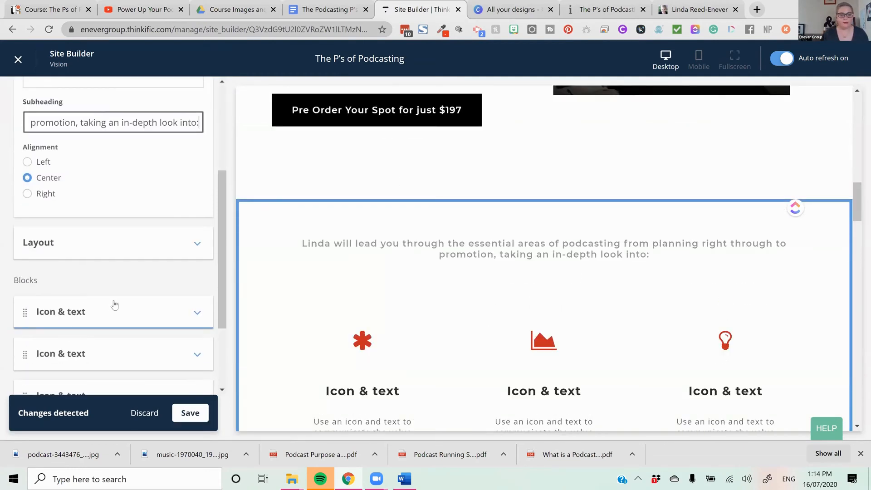
pyautogui.scroll(2, 155, 257)
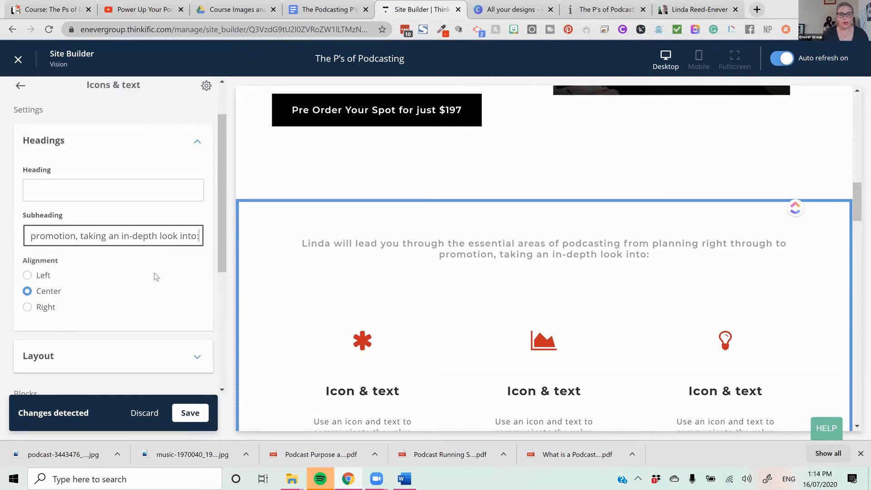
pyautogui.scroll(-2, 156, 276)
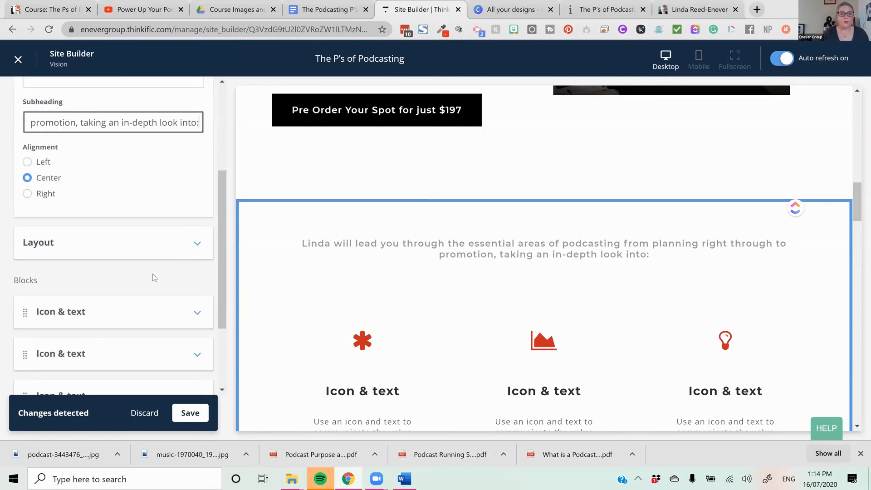
pyautogui.scroll(2, 154, 273)
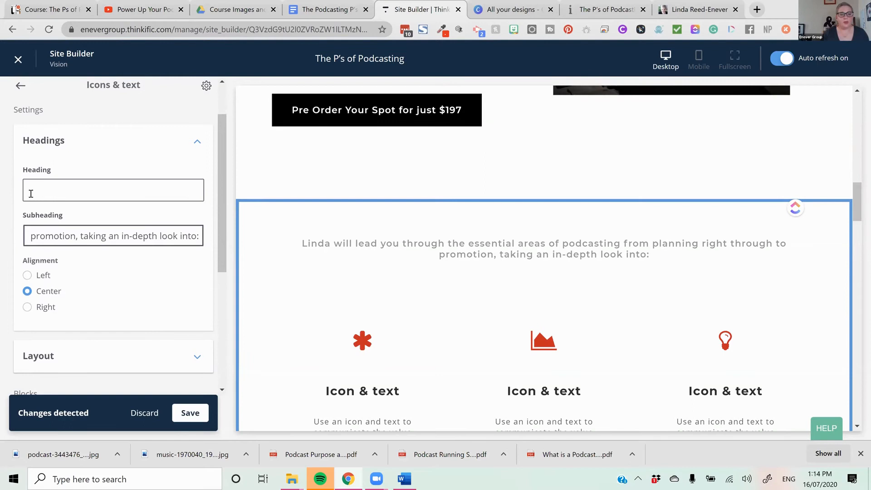
pyautogui.hotkey('ctrl', 'a')
pyautogui.press('BackSpace')
# - Paste the copied sentence as the Icons & text section's heading and remove its trailing colon
pyautogui.click(82, 190)
pyautogui.hotkey('ctrl', 'v')
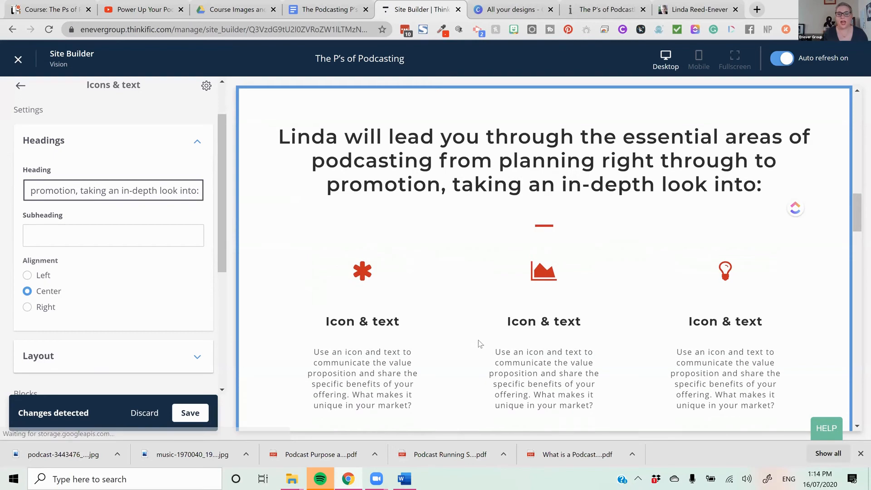
pyautogui.press('BackSpace')
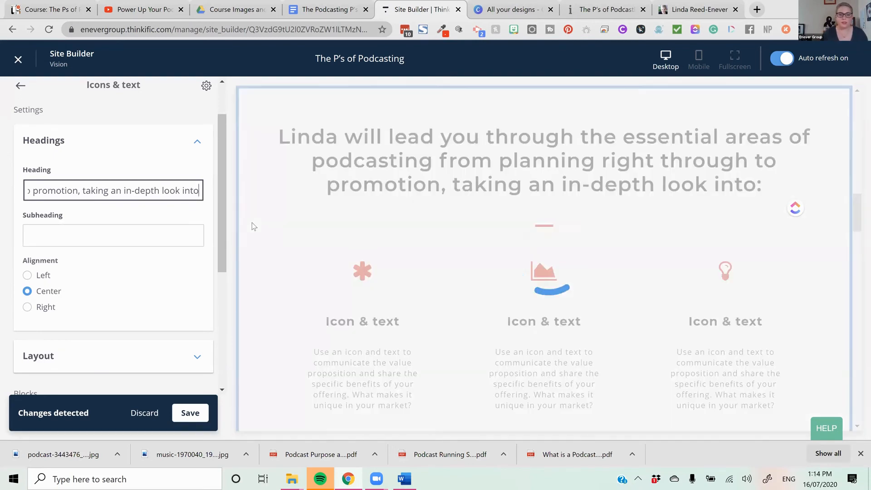
pyautogui.scroll(-2, 501, 350)
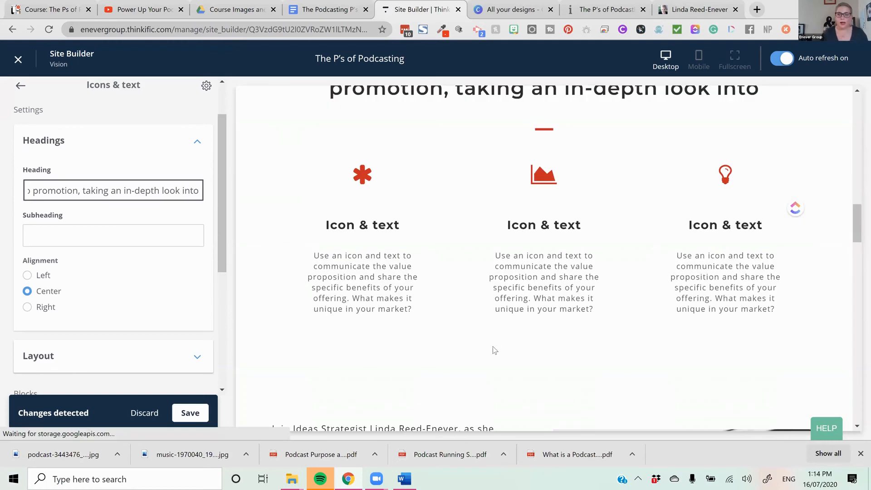
# - Open the first Icon & text block and look through the icons available for it
pyautogui.scroll(-4, 93, 304)
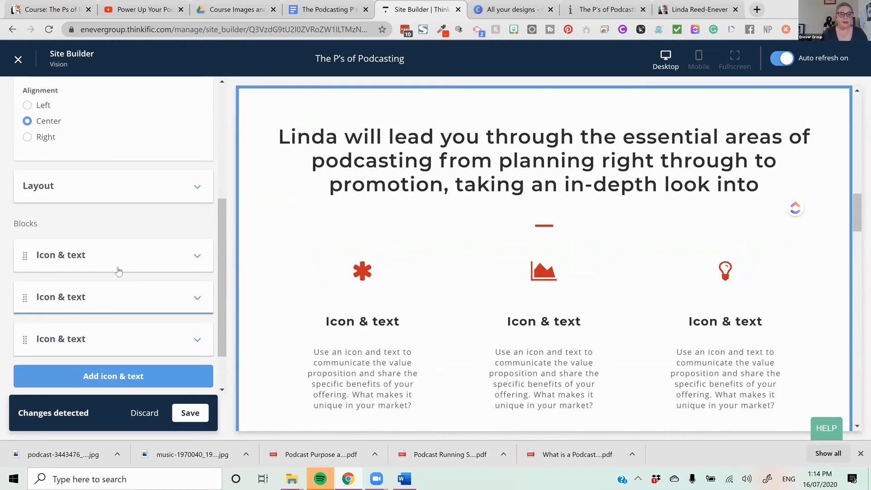
pyautogui.click(119, 265)
pyautogui.scroll(-3, 124, 241)
pyautogui.click(118, 160)
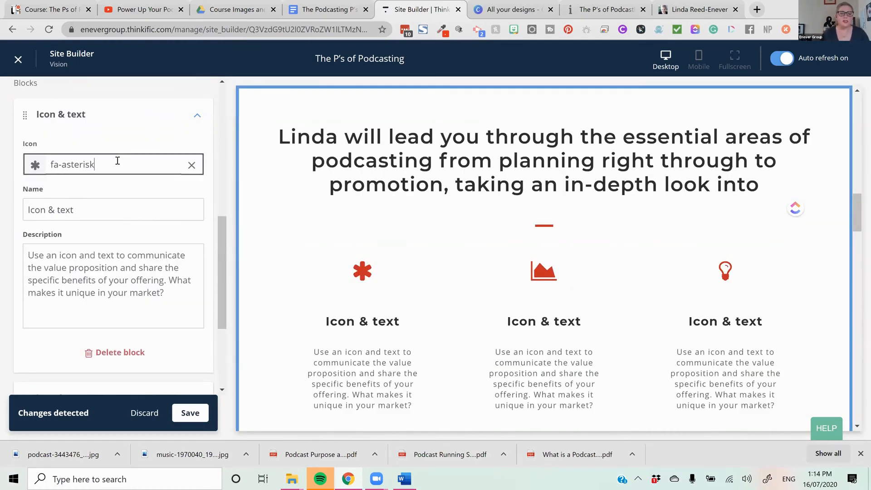
pyautogui.click(120, 164)
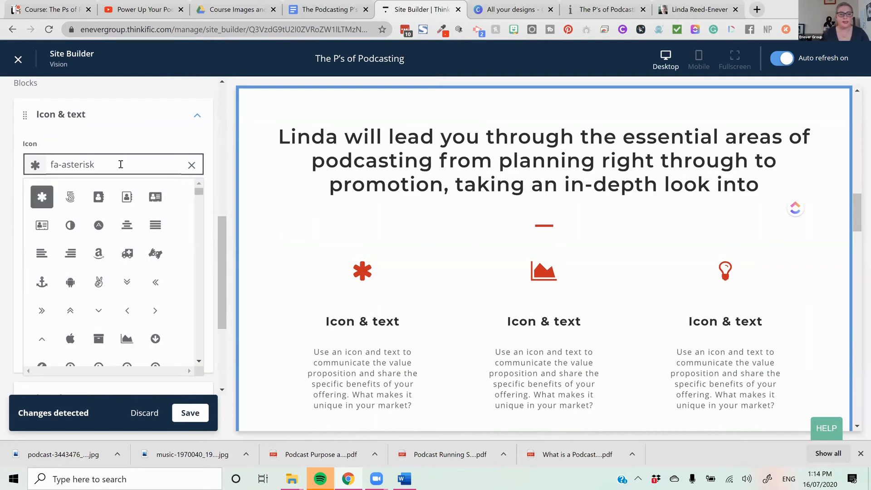
pyautogui.click(269, 234)
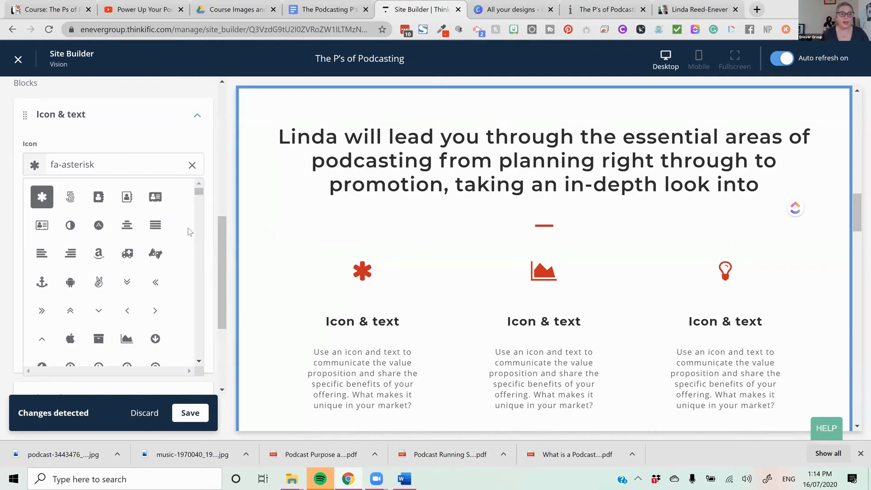
pyautogui.click(172, 148)
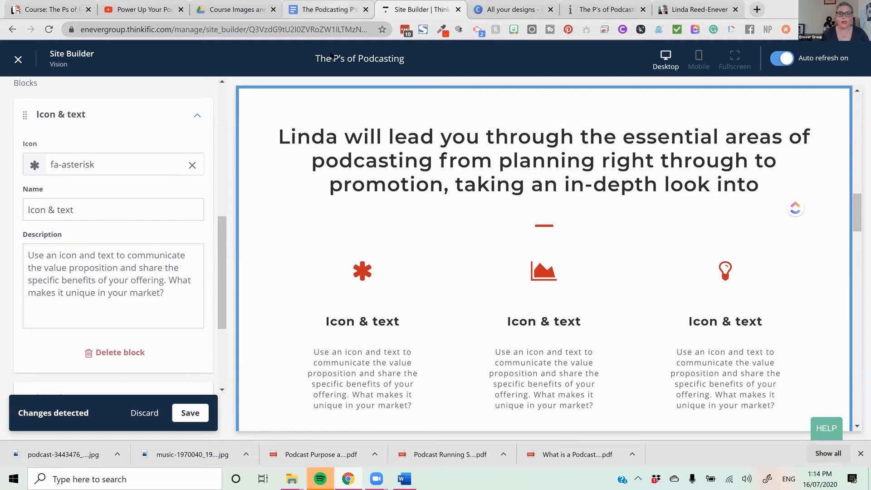
# - Copy the word "Planning" from the Google Docs course copy and paste it as the first Icon & text block's name in the Site Builder
pyautogui.click(330, 9)
pyautogui.click(339, 194)
pyautogui.click(328, 194)
pyautogui.moveTo(325, 194); pyautogui.dragTo(297, 194)
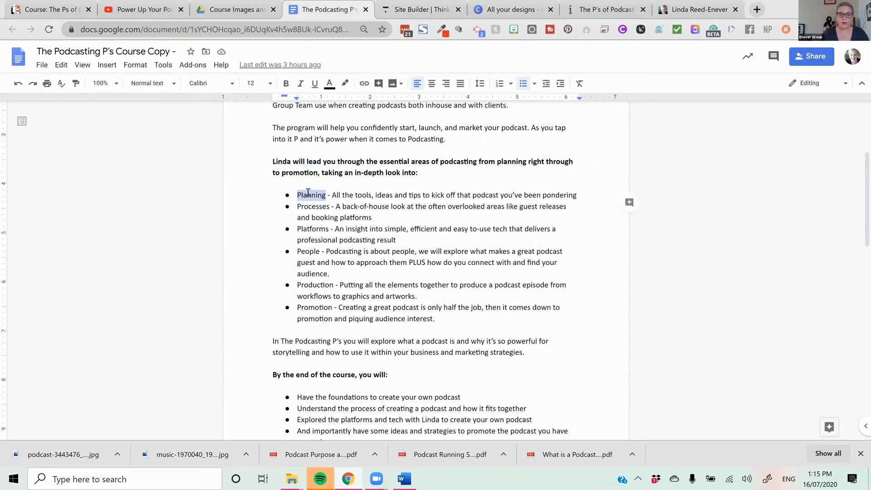
pyautogui.rightClick(307, 195)
pyautogui.click(338, 189)
pyautogui.click(414, 5)
pyautogui.moveTo(74, 209); pyautogui.dragTo(5, 188)
pyautogui.hotkey('ctrl', 'v')
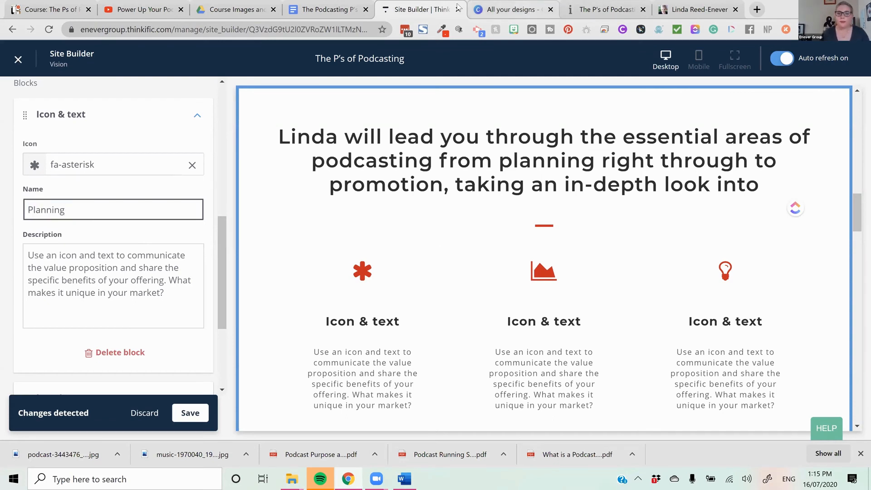
# - Copy the course copy from "All the tools, ideas and tips" through "booking platforms" and paste it as the Planning block's description
pyautogui.click(303, 10)
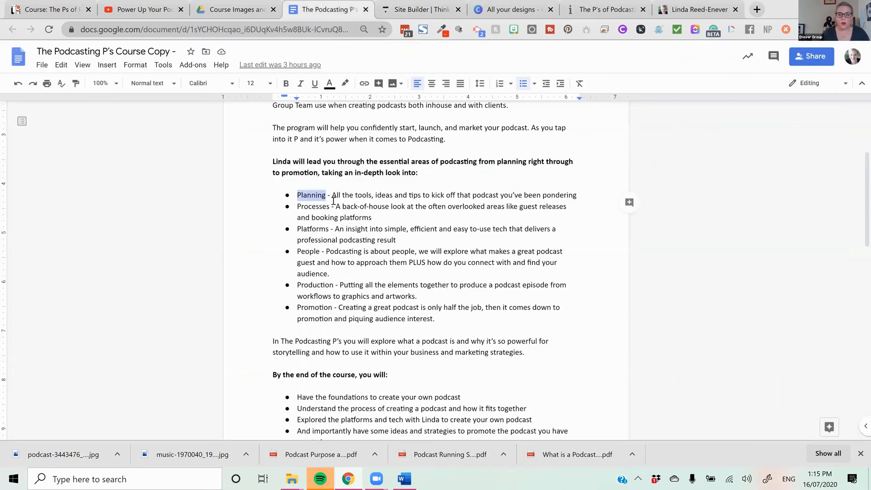
pyautogui.moveTo(388, 222); pyautogui.dragTo(340, 194)
pyautogui.rightClick(349, 191)
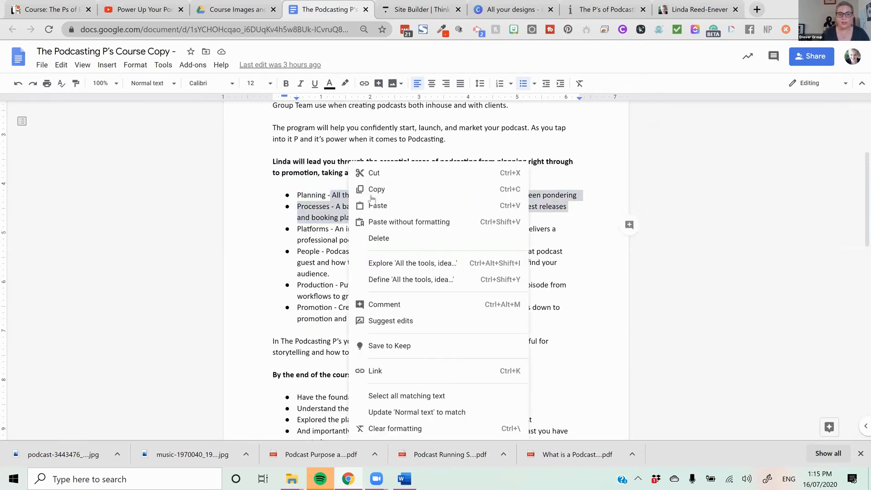
pyautogui.click(377, 189)
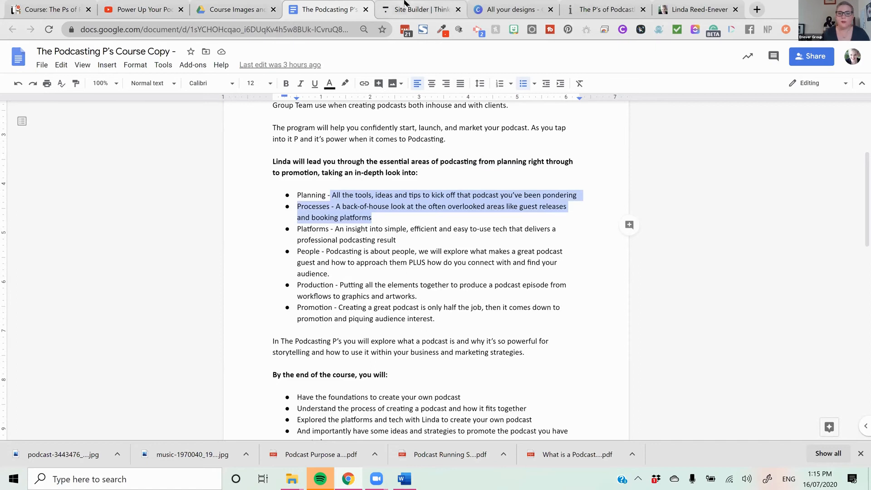
pyautogui.click(421, 9)
pyautogui.click(155, 208)
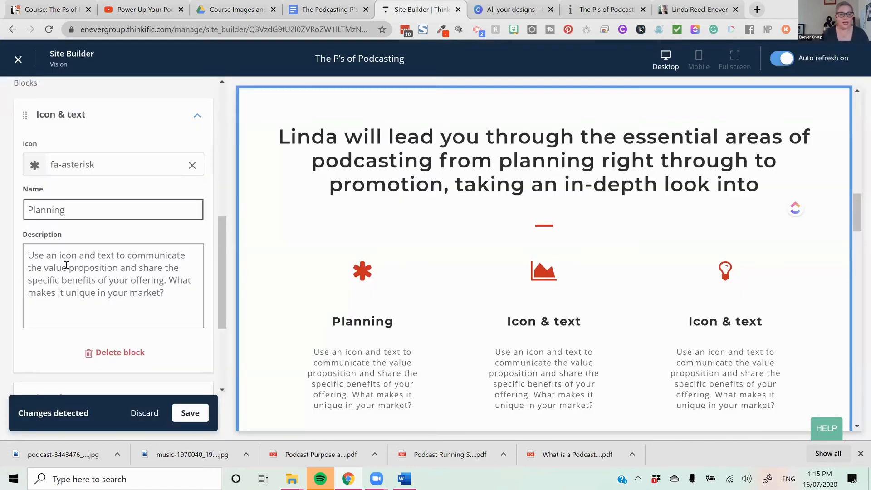
pyautogui.press('Tab')
pyautogui.hotkey('ctrl', 'v')
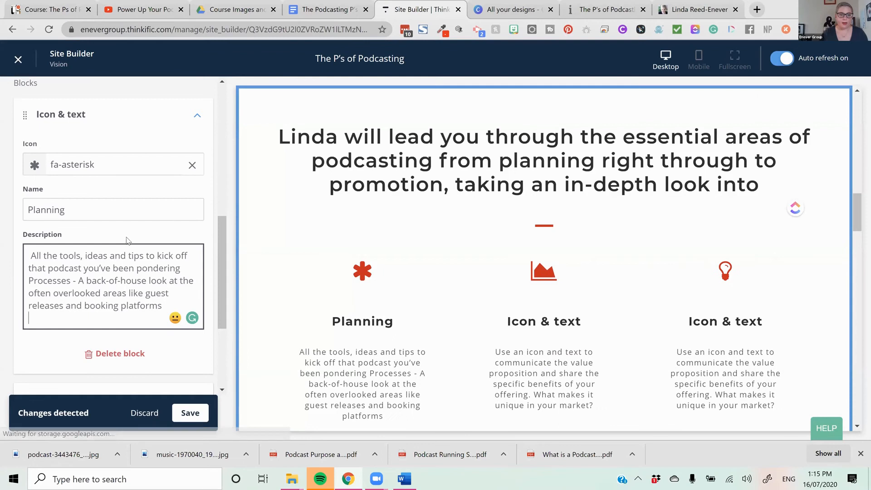
# - Open the second Icon & text block and copy the word "Processes" from the Google Docs course copy
pyautogui.scroll(-3, 137, 272)
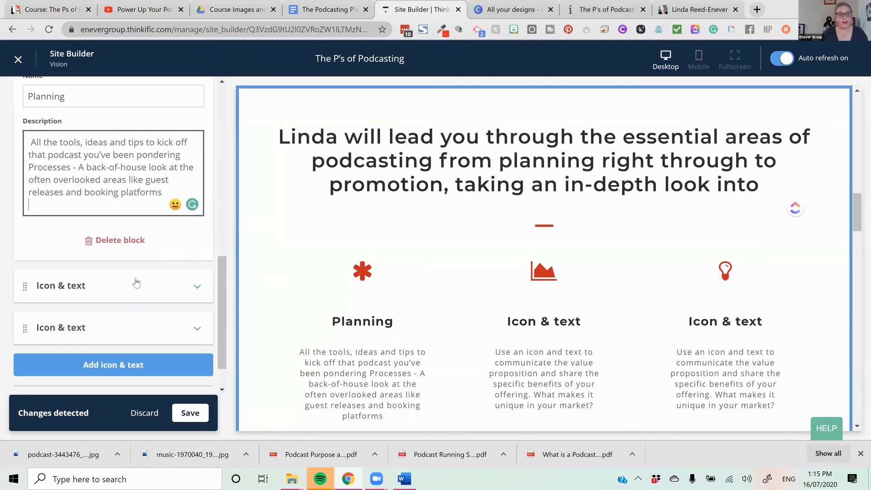
pyautogui.click(136, 287)
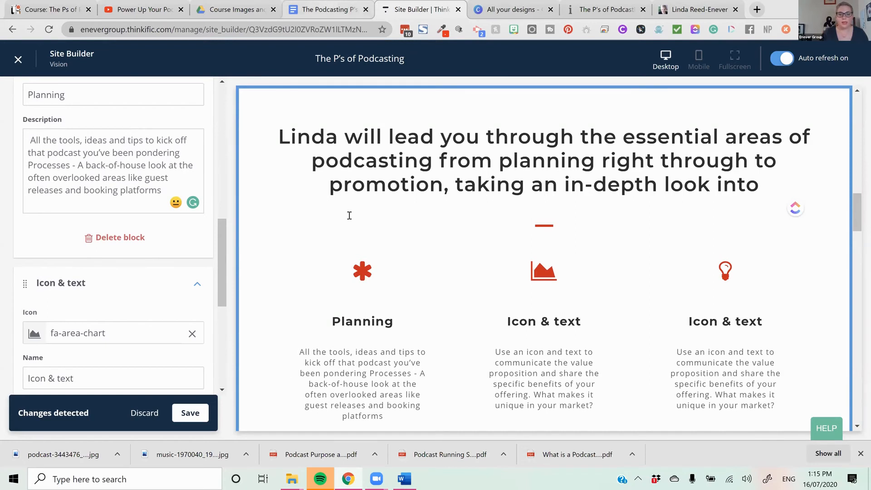
pyautogui.hotkey('ctrl', 'shift', 'Tab')
pyautogui.rightClick(301, 228)
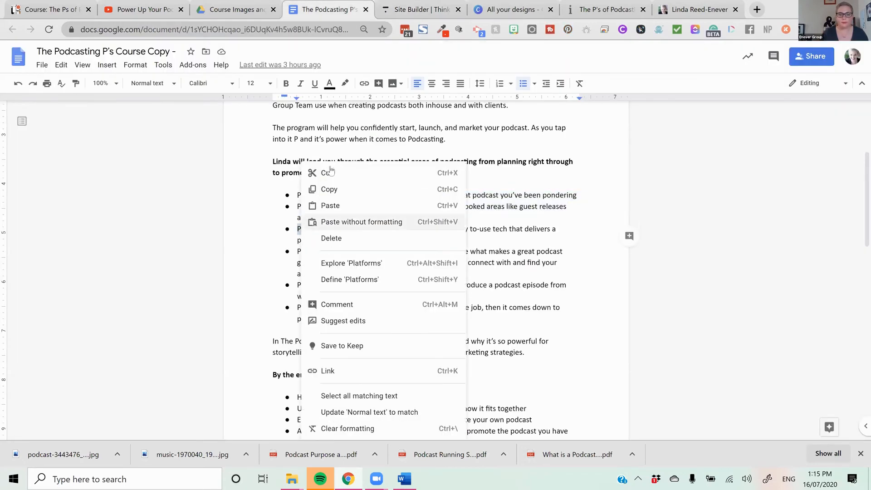
pyautogui.click(350, 188)
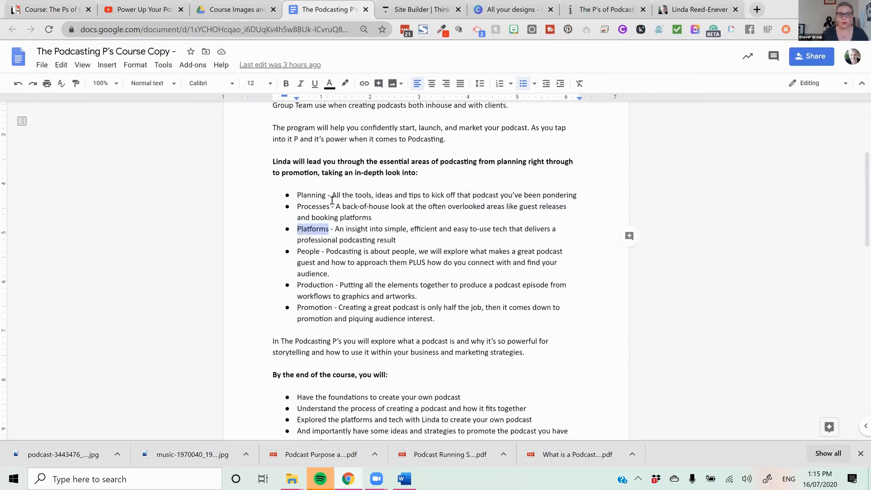
pyautogui.doubleClick(300, 207)
pyautogui.rightClick(304, 208)
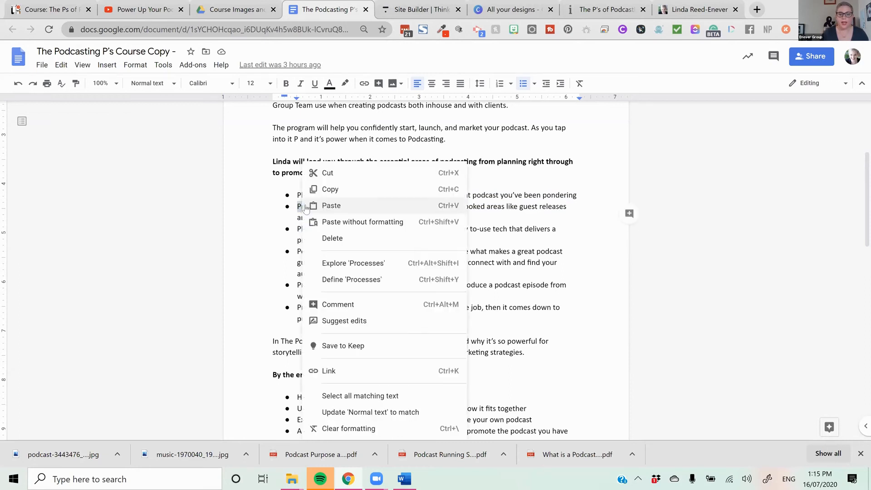
pyautogui.click(351, 188)
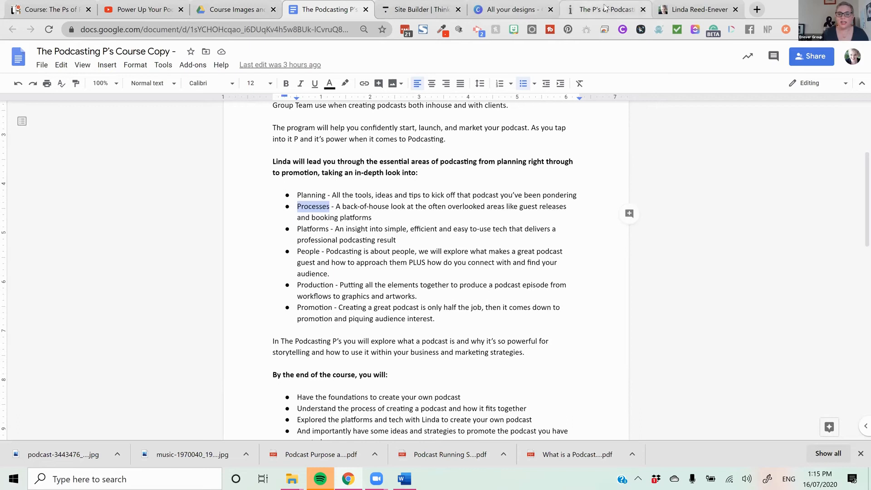
# - Return to the Site Builder and set the second Icon & text block's name to "Processes"
pyautogui.click(592, 12)
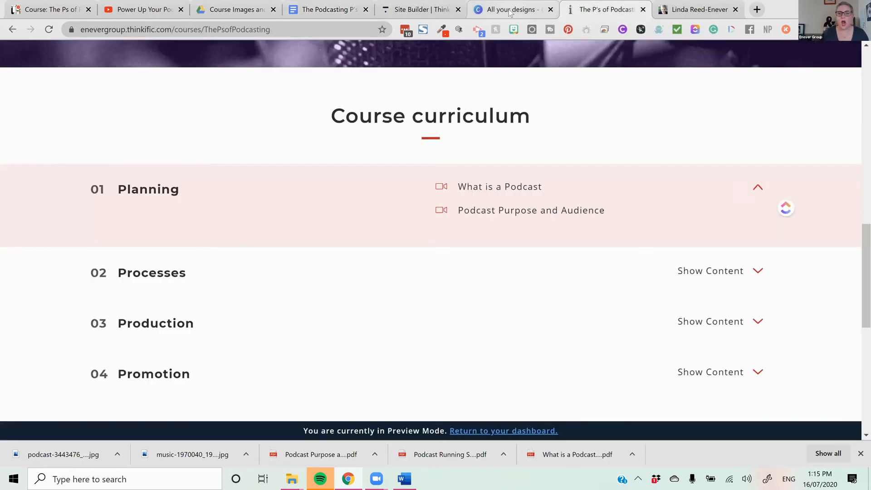
pyautogui.click(509, 10)
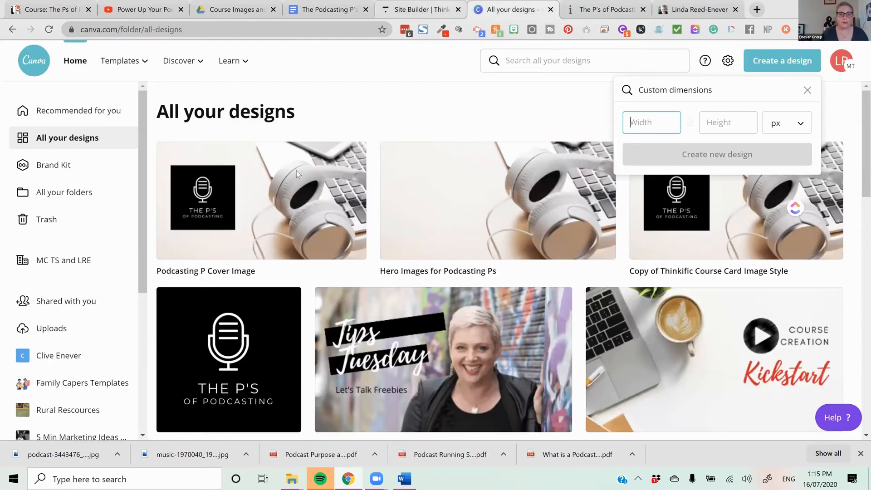
pyautogui.hotkey('ctrl', 'shift', 'Tab')
pyautogui.scroll(-2, 104, 290)
pyautogui.tripleClick(103, 266)
pyautogui.write('Processes')
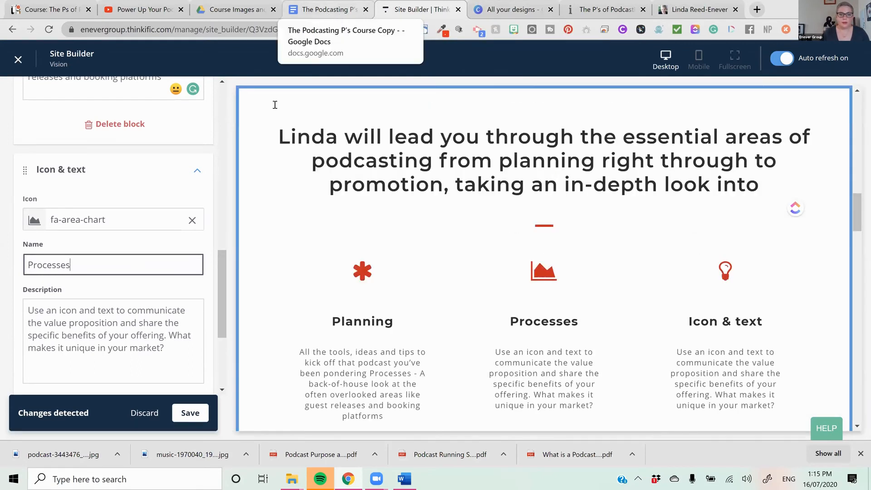
# - Replace the Processes block's description with the course copy text "A back-of-house look at the often overlooked areas like guest releases and booking platforms"
pyautogui.click(325, 10)
pyautogui.moveTo(381, 221); pyautogui.dragTo(338, 209)
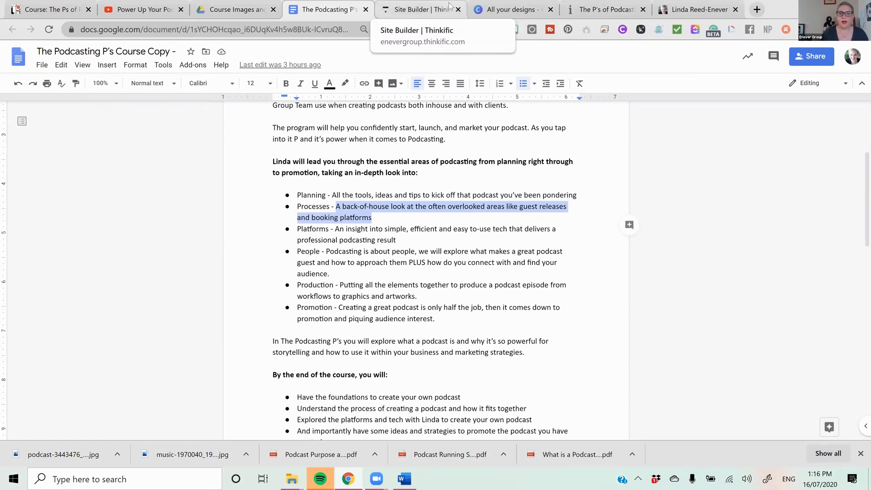
pyautogui.click(421, 9)
pyautogui.moveTo(182, 356); pyautogui.dragTo(35, 299)
pyautogui.hotkey('ctrl', 'v')
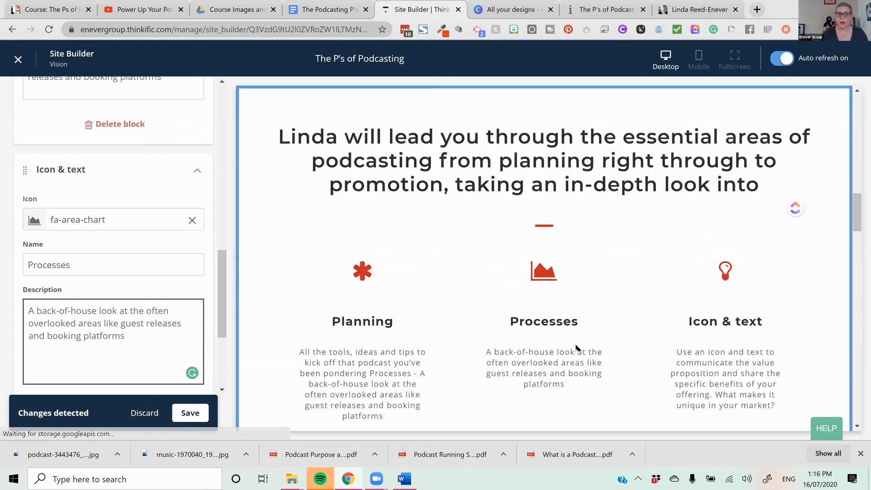
# - Open the third Icon & text block and set its name to "Platforms", copied from the Google Docs course copy
pyautogui.scroll(-4, 94, 325)
pyautogui.click(124, 286)
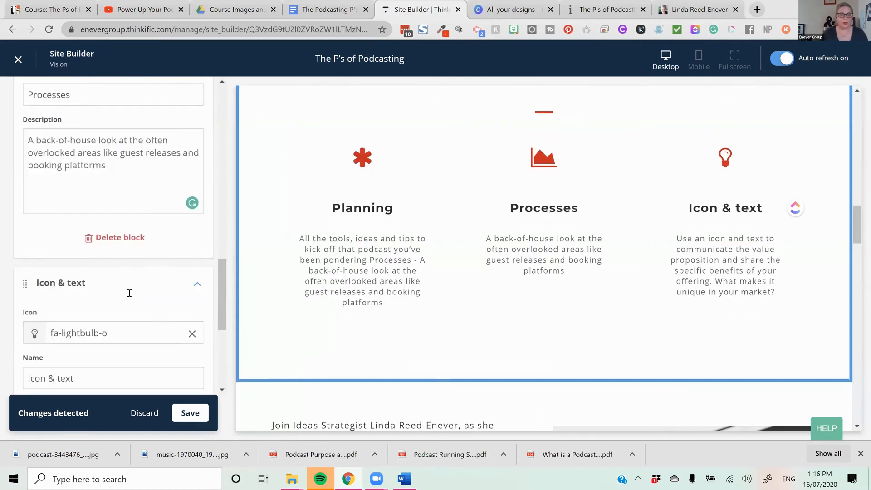
pyautogui.scroll(-4, 155, 272)
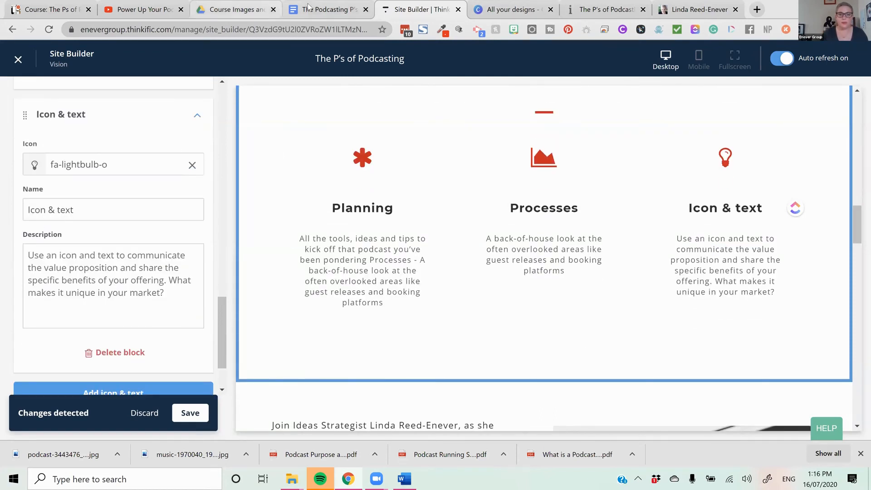
pyautogui.moveTo(329, 231); pyautogui.dragTo(301, 229)
pyautogui.rightClick(308, 230)
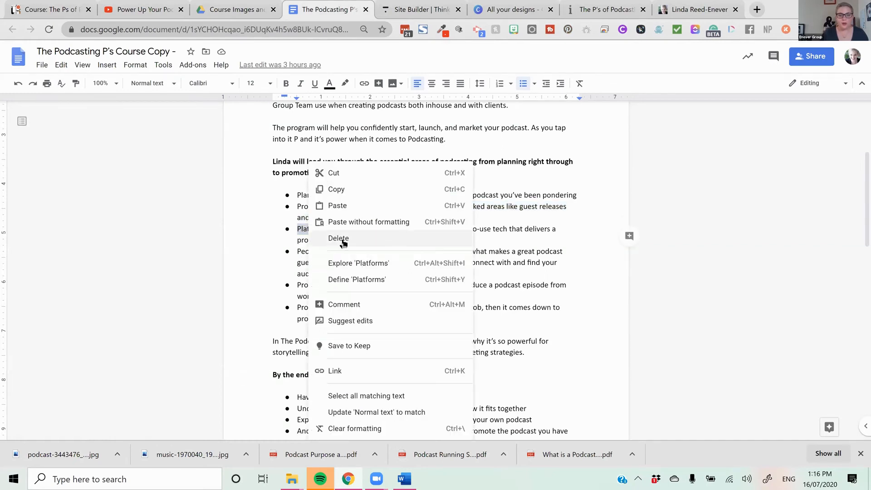
pyautogui.click(345, 190)
pyautogui.click(228, 5)
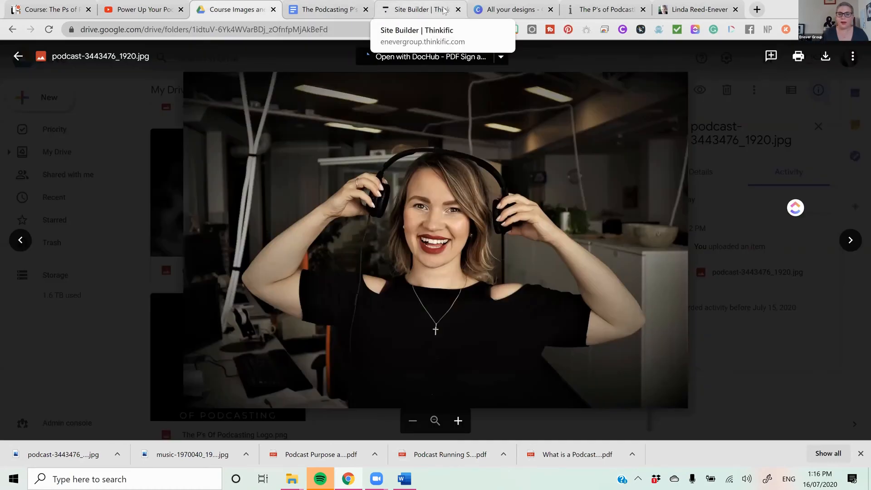
pyautogui.click(418, 12)
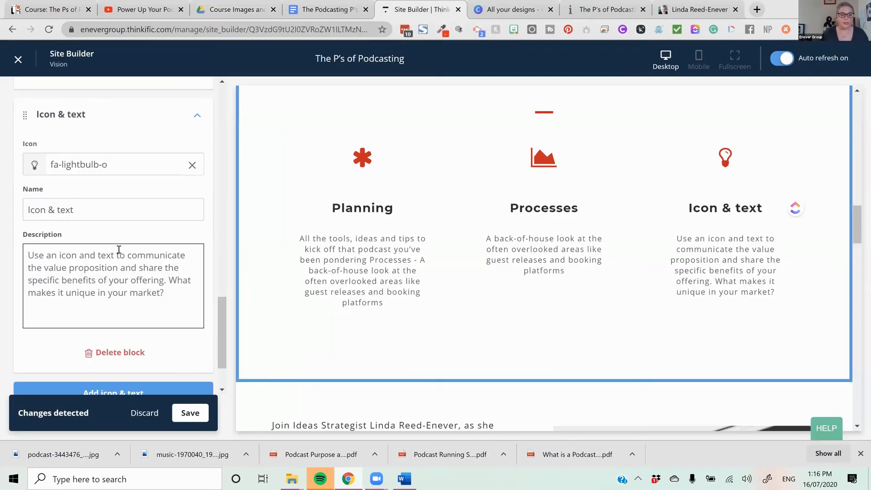
pyautogui.moveTo(121, 217); pyautogui.dragTo(45, 183)
pyautogui.hotkey('ctrl', 'v')
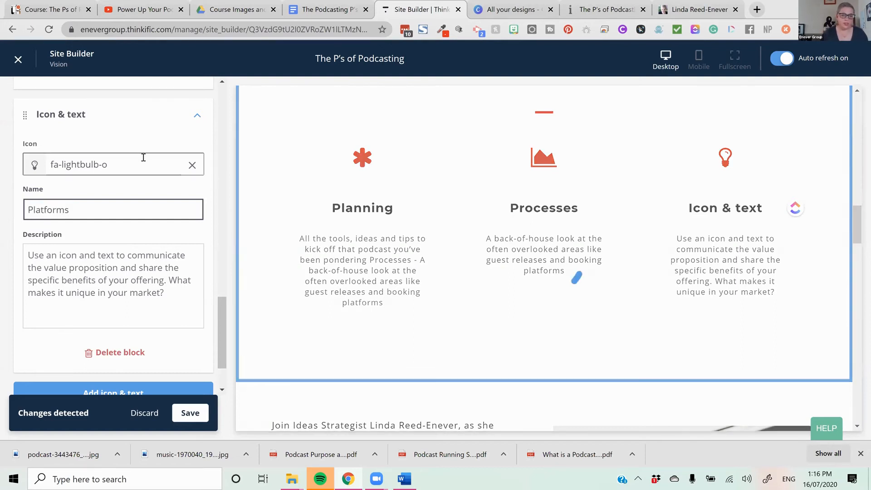
# - Replace the Platforms block's description with the course copy text beginning "An insight into simple, efficient and easy to-use tech"
pyautogui.click(316, 8)
pyautogui.moveTo(335, 229)
pyautogui.mouseDown()
pyautogui.moveTo(398, 240)
pyautogui.moveTo(337, 231)
pyautogui.mouseUp()
pyautogui.rightClick(360, 244)
pyautogui.click(399, 188)
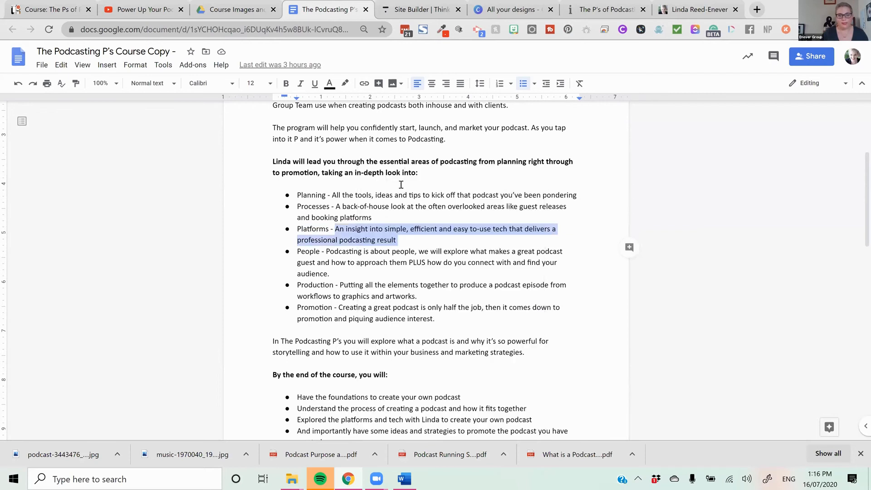
pyautogui.click(405, 14)
pyautogui.moveTo(165, 294); pyautogui.dragTo(0, 215)
pyautogui.hotkey('ctrl', 'a')
pyautogui.hotkey('ctrl', 'v')
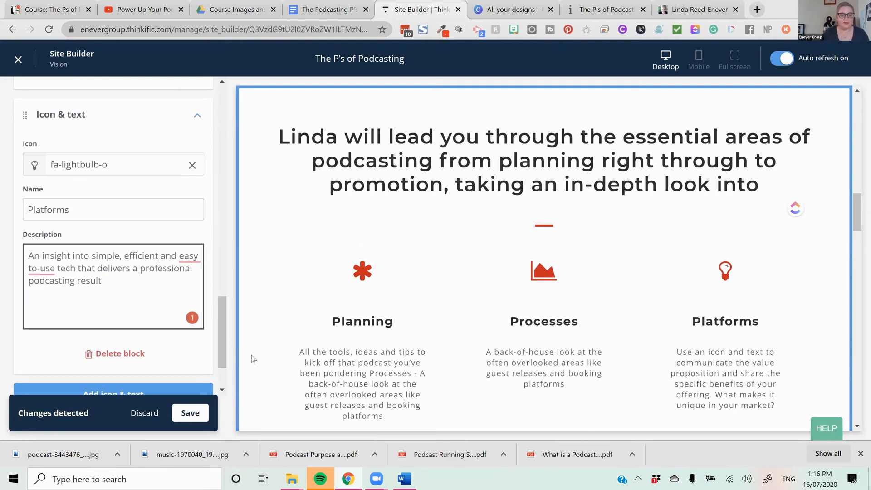
# - Add a fourth Icon & text block to the section, expand it and bring up its icon choices
pyautogui.scroll(-2, 119, 323)
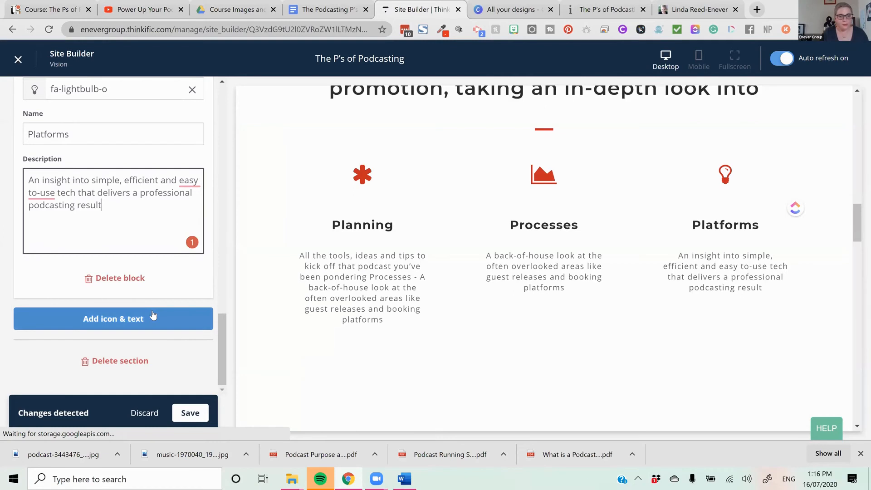
pyautogui.scroll(4, 152, 309)
pyautogui.scroll(-4, 151, 310)
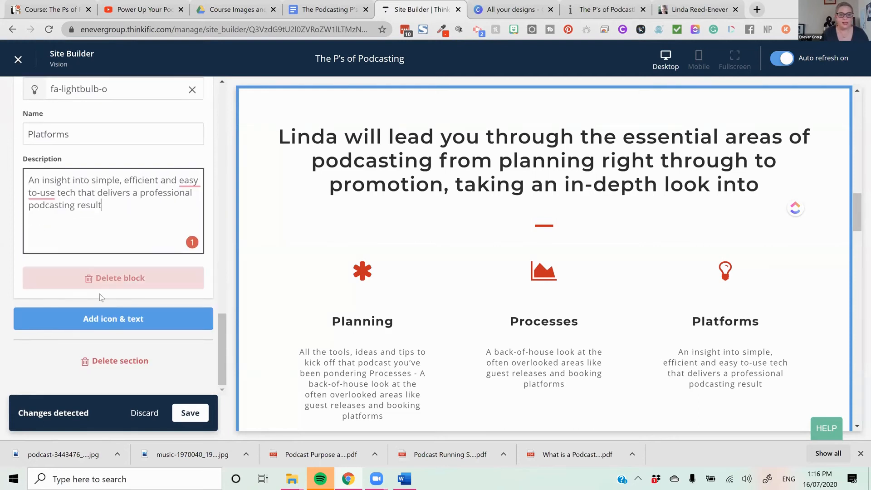
pyautogui.click(128, 332)
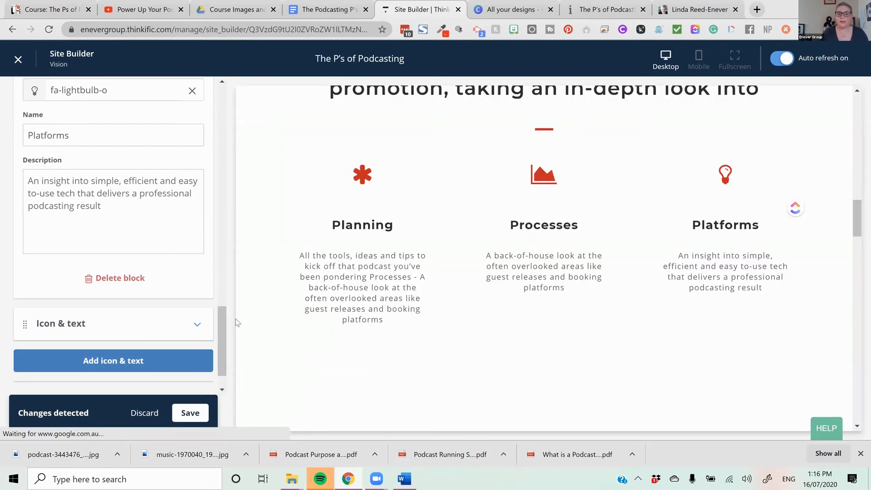
pyautogui.click(196, 324)
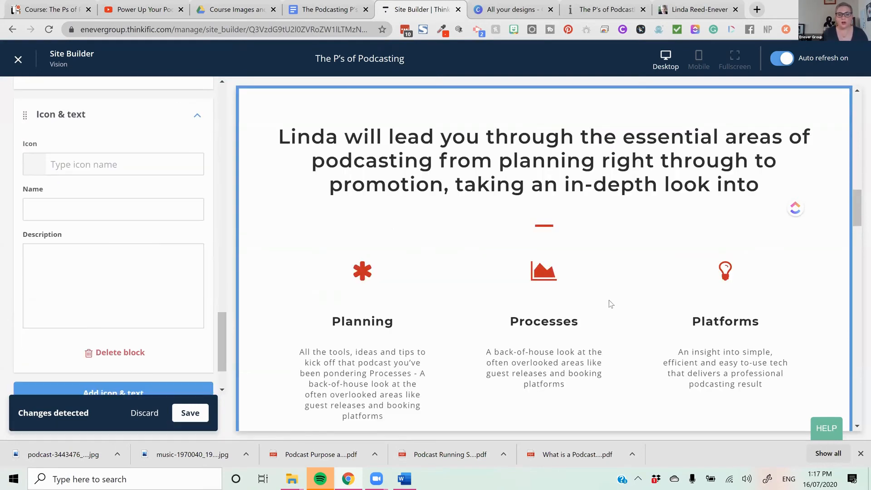
pyautogui.scroll(-5, 610, 303)
pyautogui.click(143, 173)
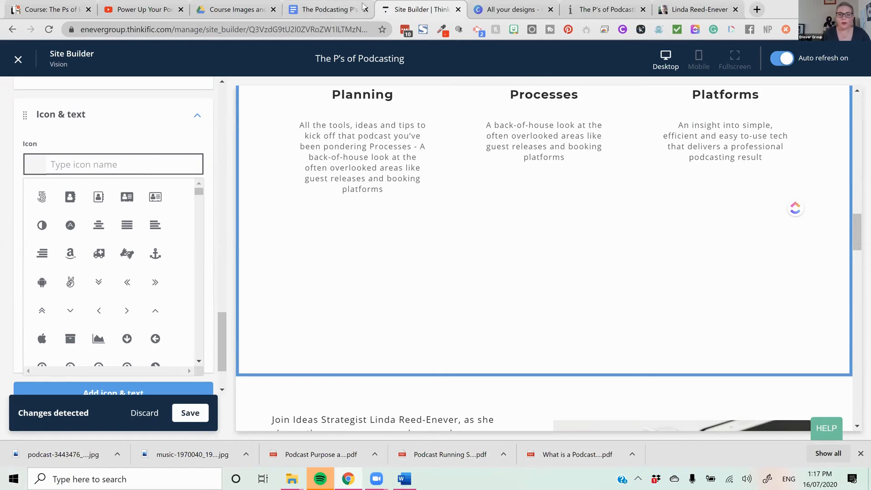
# - Copy the word "People" from the Google Docs course copy and return to the Site Builder
pyautogui.moveTo(321, 253); pyautogui.dragTo(301, 249)
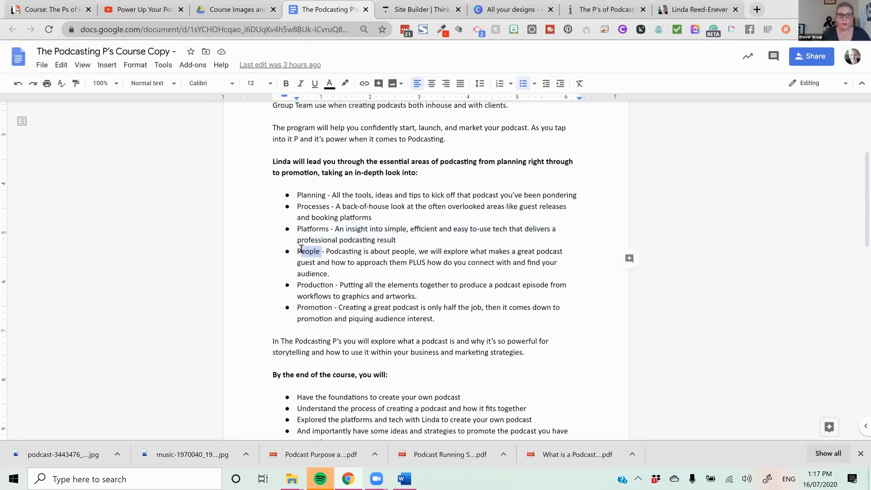
pyautogui.rightClick(304, 253)
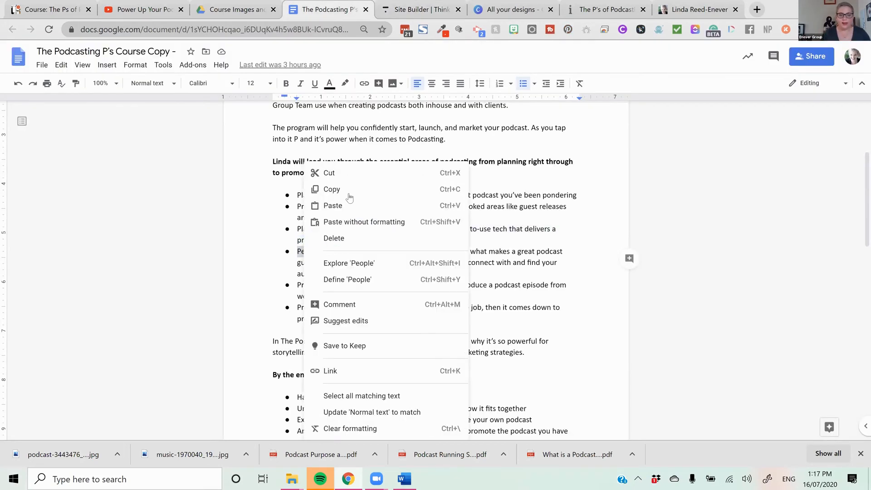
pyautogui.click(346, 189)
pyautogui.click(375, 7)
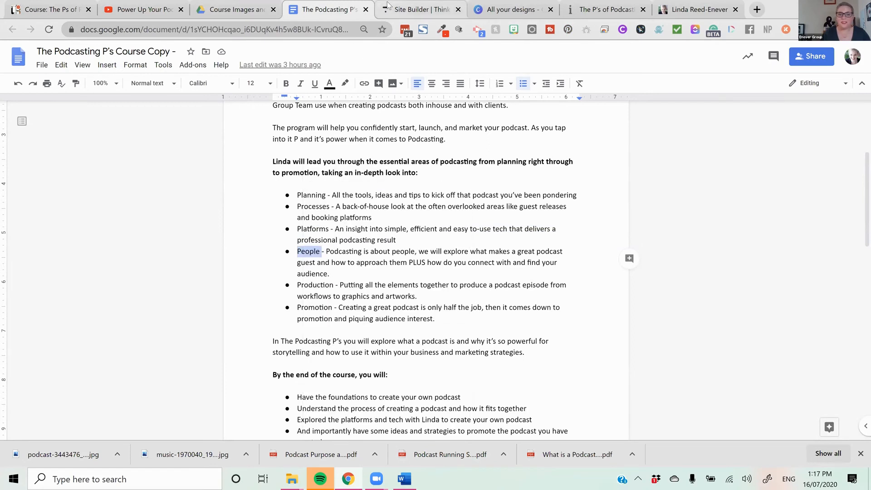
# - Give the fourth Icon & text block the fa-user-plus icon and the name "People"
pyautogui.write('p')
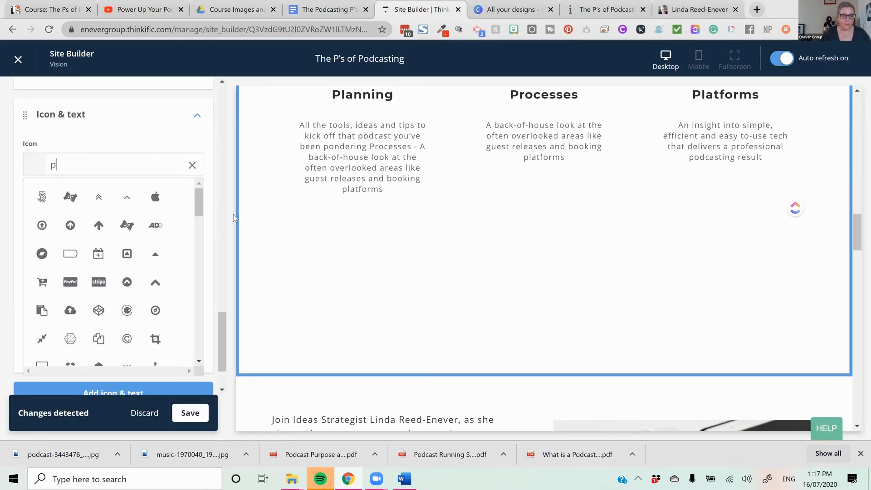
pyautogui.press('BackSpace')
pyautogui.scroll(-10, 130, 271)
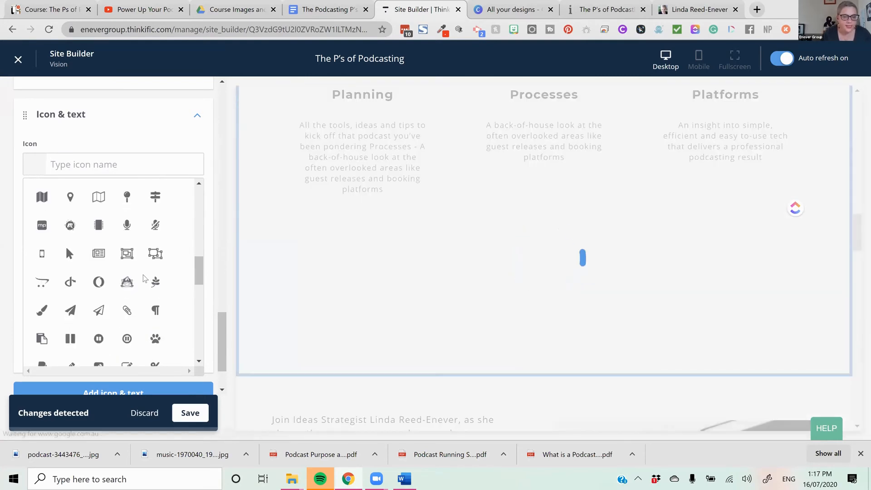
pyautogui.scroll(-3, 152, 299)
pyautogui.scroll(-3, 152, 299)
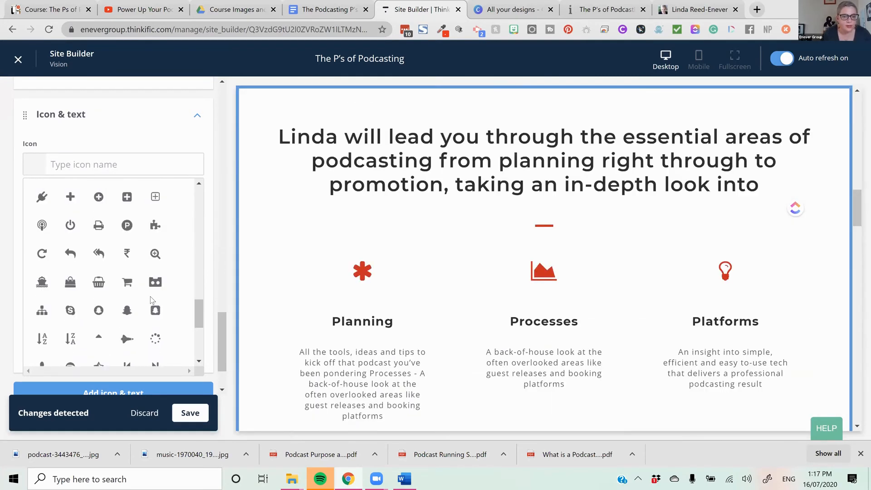
pyautogui.scroll(-4, 152, 299)
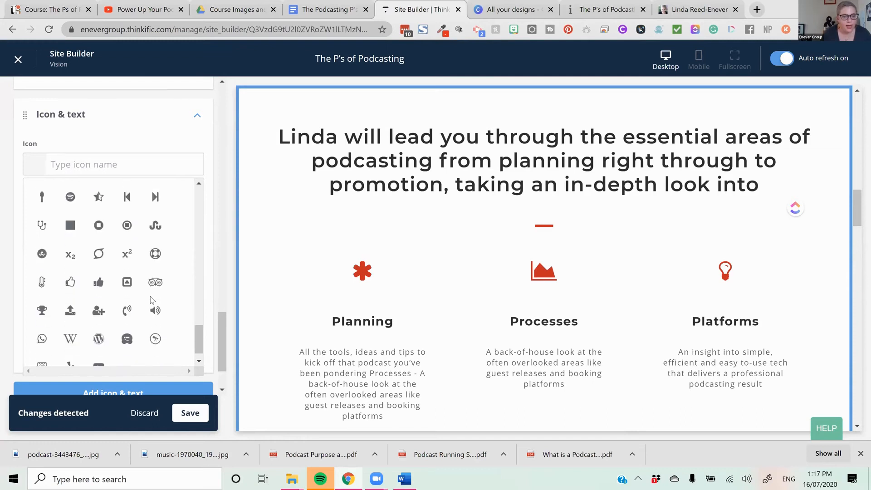
pyautogui.scroll(7, 152, 300)
pyautogui.scroll(8, 152, 300)
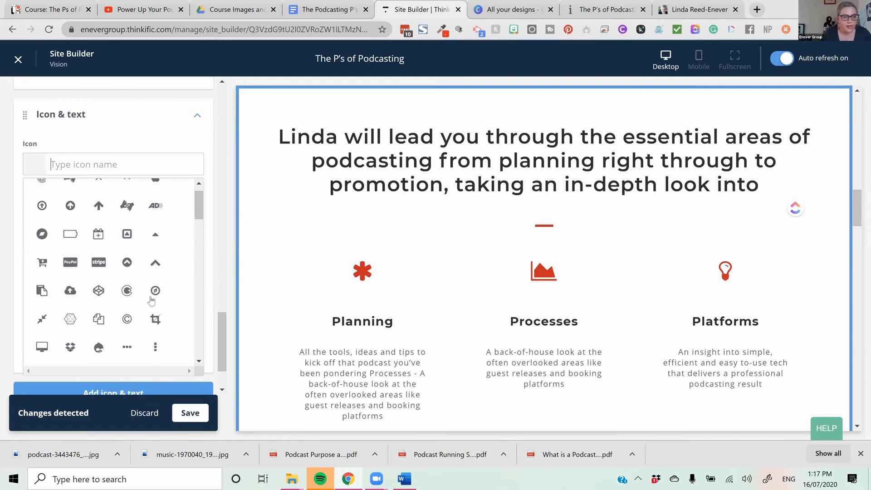
pyautogui.scroll(-5, 152, 300)
pyautogui.scroll(-3, 152, 300)
pyautogui.scroll(-5, 152, 300)
pyautogui.scroll(-8, 152, 300)
pyautogui.scroll(-3, 152, 300)
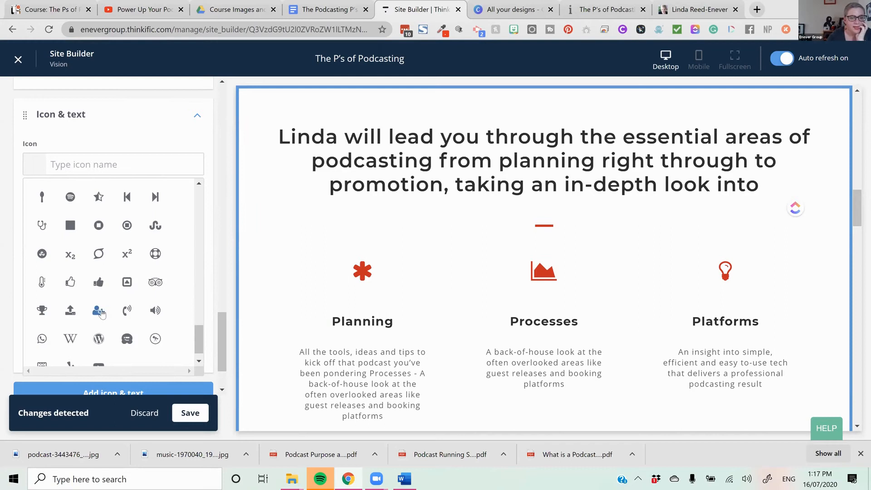
pyautogui.click(98, 311)
pyautogui.click(120, 209)
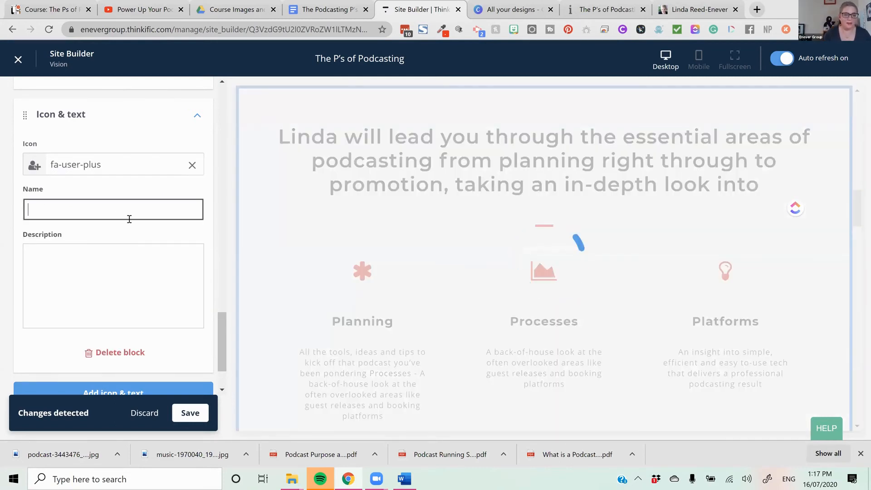
pyautogui.write('People')
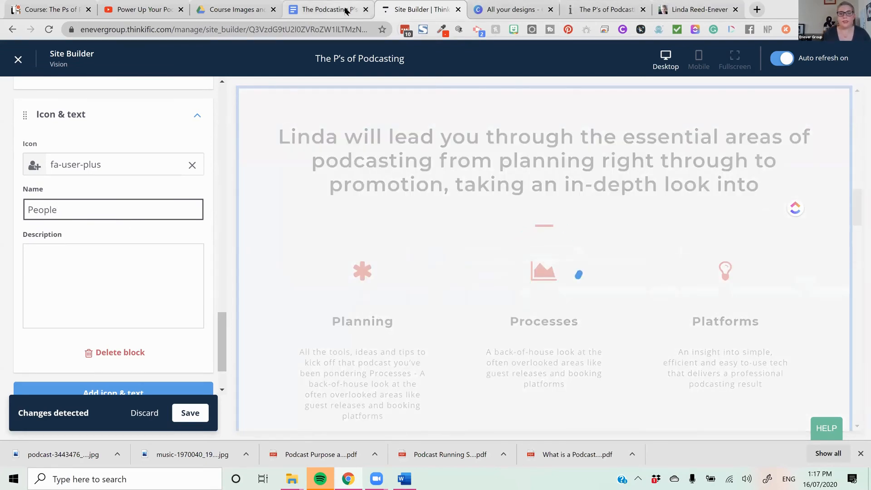
# - Fill the People block's description with the Google Docs course copy text beginning "Podcasting is about people" and save the page
pyautogui.hotkey('ctrl', 'shift', 'Tab')
pyautogui.moveTo(372, 273); pyautogui.dragTo(326, 252)
pyautogui.rightClick(337, 252)
pyautogui.click(361, 188)
pyautogui.click(417, 10)
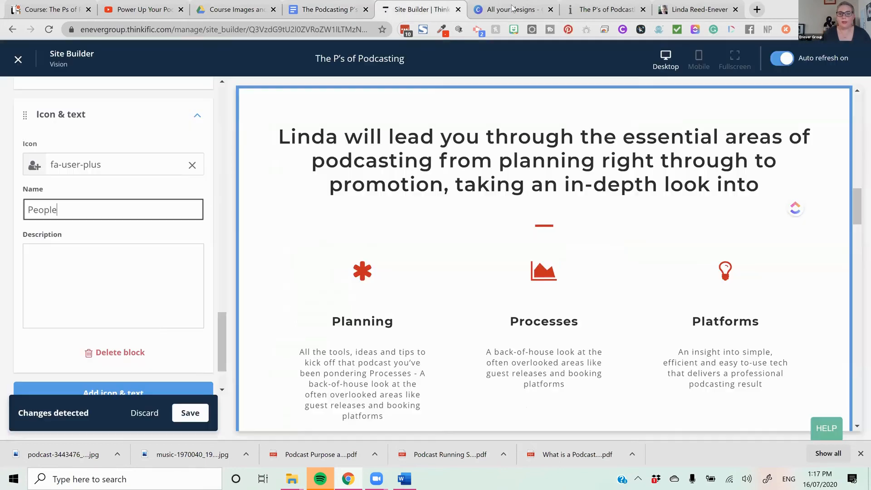
pyautogui.click(83, 265)
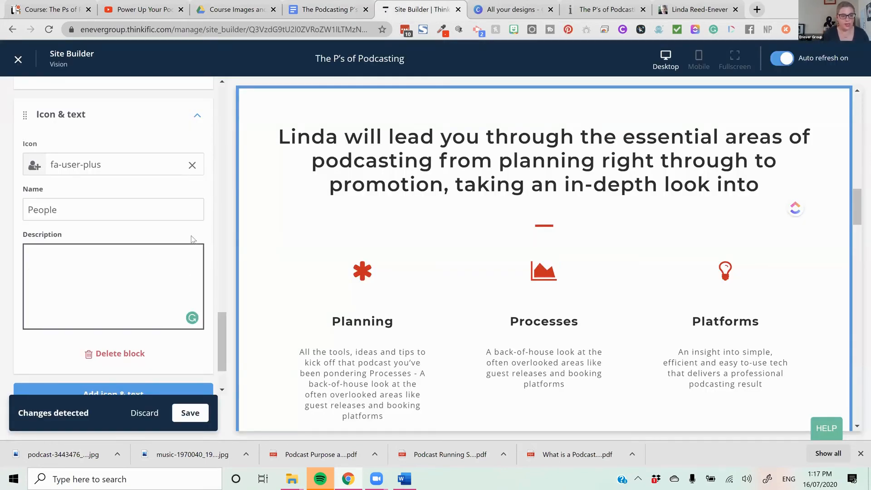
pyautogui.hotkey('ctrl', 'v')
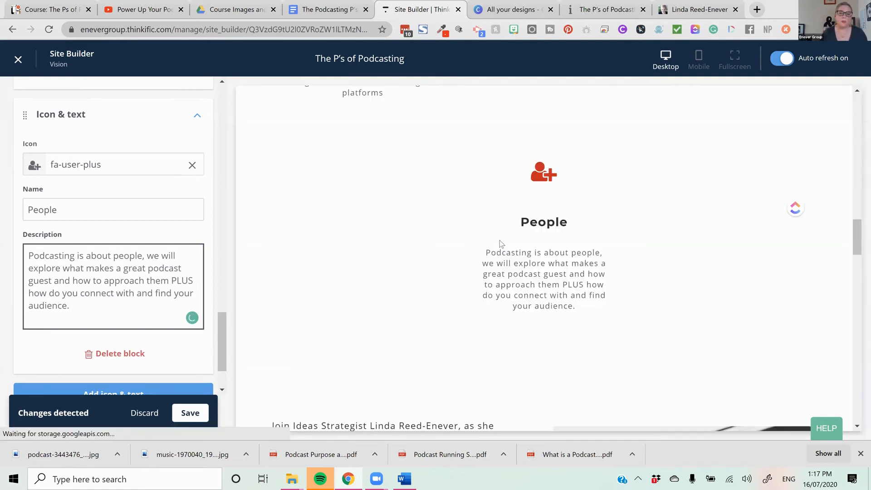
pyautogui.click(191, 414)
# - Remove the top and bottom section padding from the Icons & text section and save the page
pyautogui.scroll(-7, 669, 308)
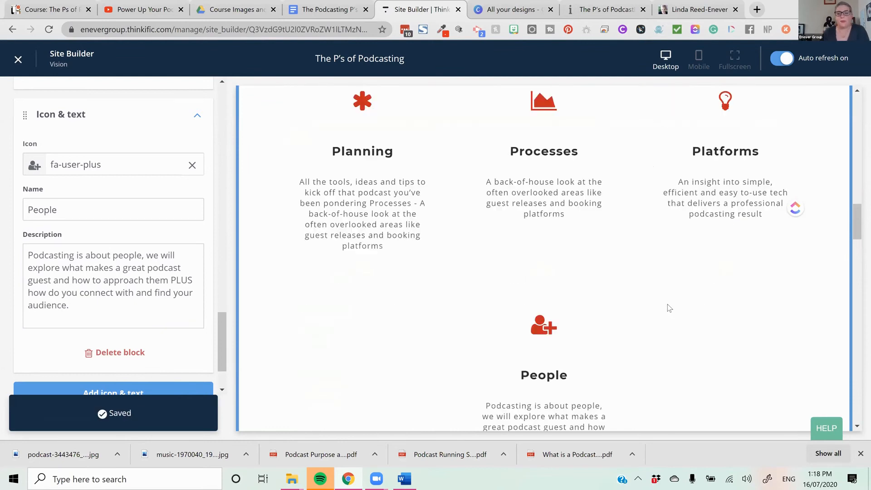
pyautogui.scroll(5, 666, 307)
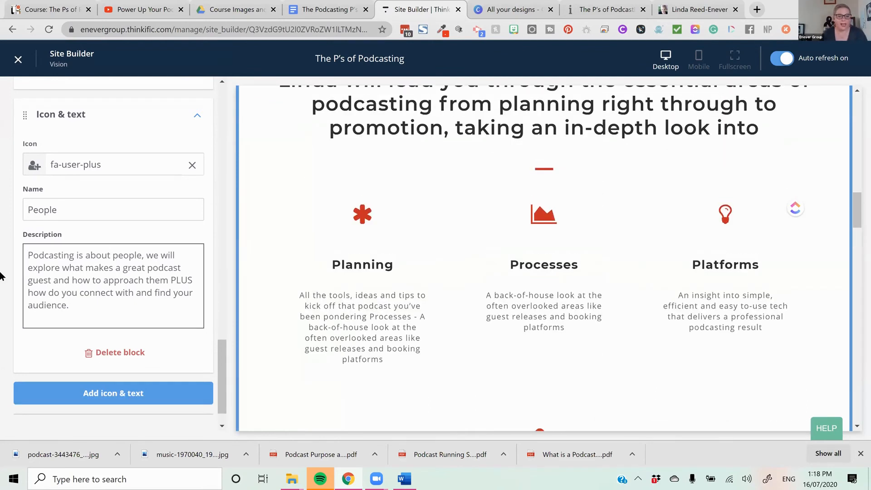
pyautogui.scroll(-7, 701, 321)
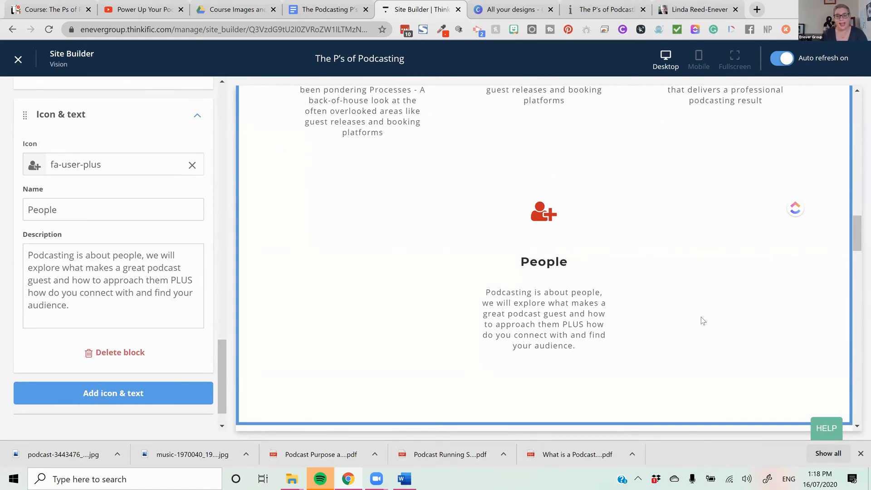
pyautogui.scroll(1, 702, 321)
pyautogui.scroll(-1, 72, 307)
pyautogui.scroll(8, 84, 210)
pyautogui.scroll(10, 84, 210)
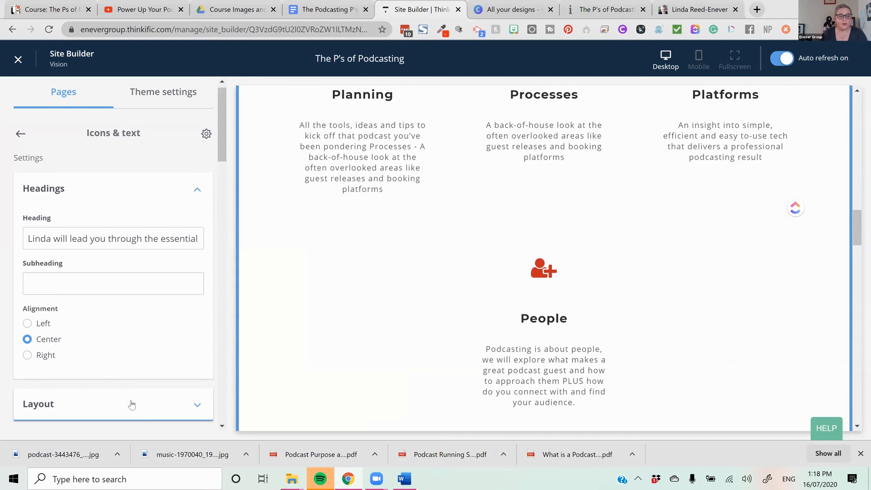
pyautogui.click(131, 405)
pyautogui.scroll(-3, 99, 289)
pyautogui.click(111, 258)
pyautogui.click(111, 275)
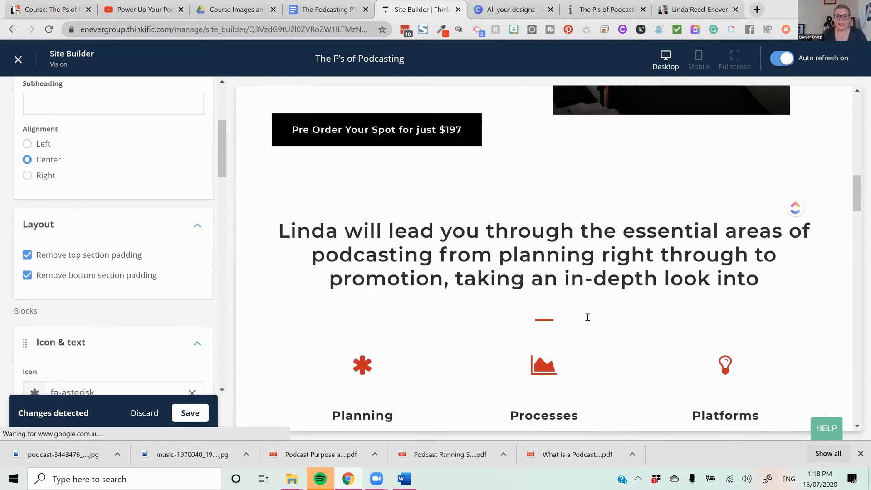
pyautogui.scroll(4, 183, 301)
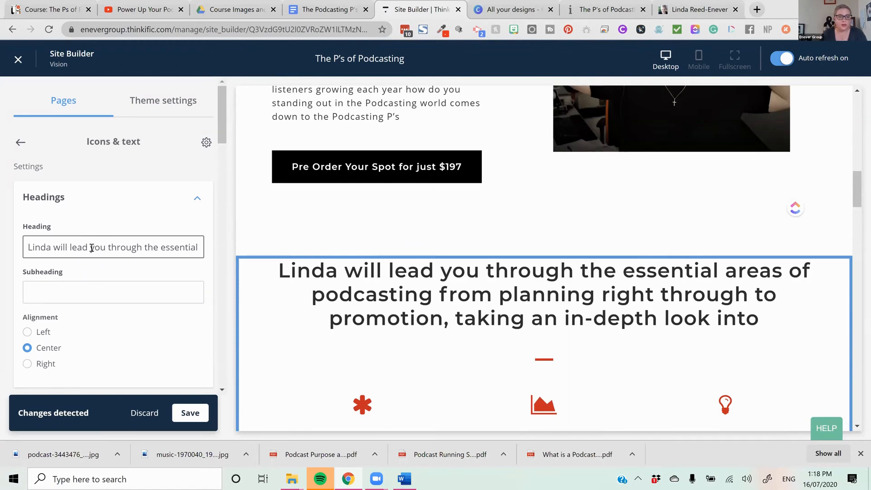
pyautogui.click(190, 412)
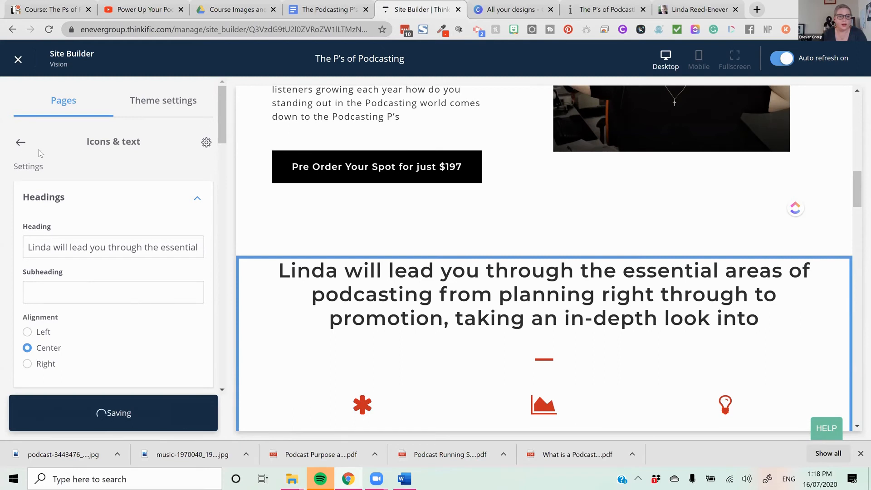
# - Return to the page's section list and review the order of the landing page sections in the preview
pyautogui.click(88, 151)
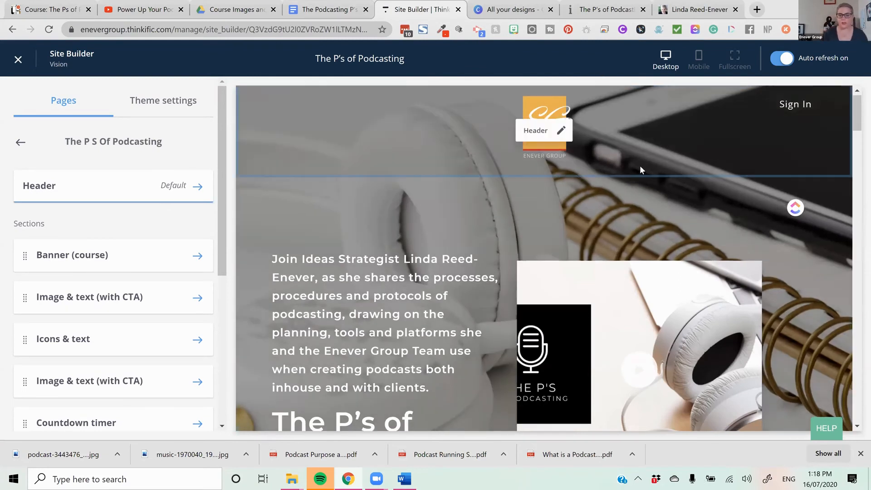
pyautogui.scroll(-12, 640, 165)
pyautogui.scroll(-8, 641, 177)
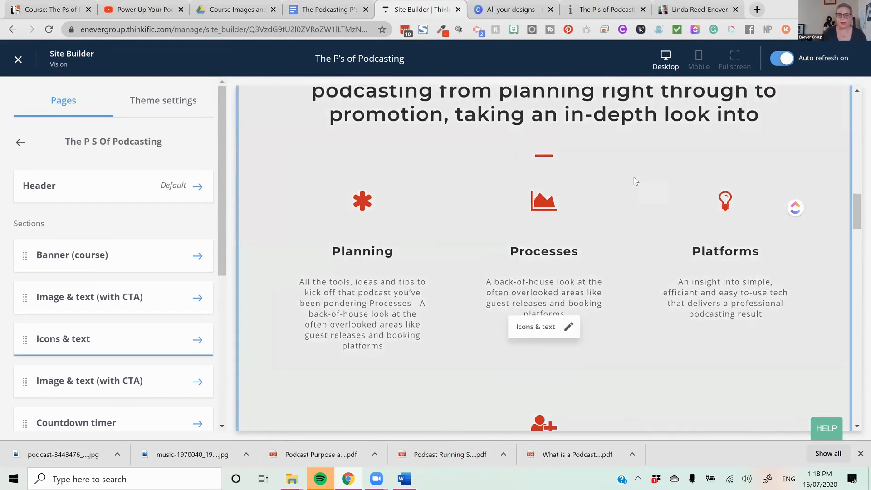
pyautogui.scroll(-5, 146, 271)
pyautogui.scroll(-1, 146, 271)
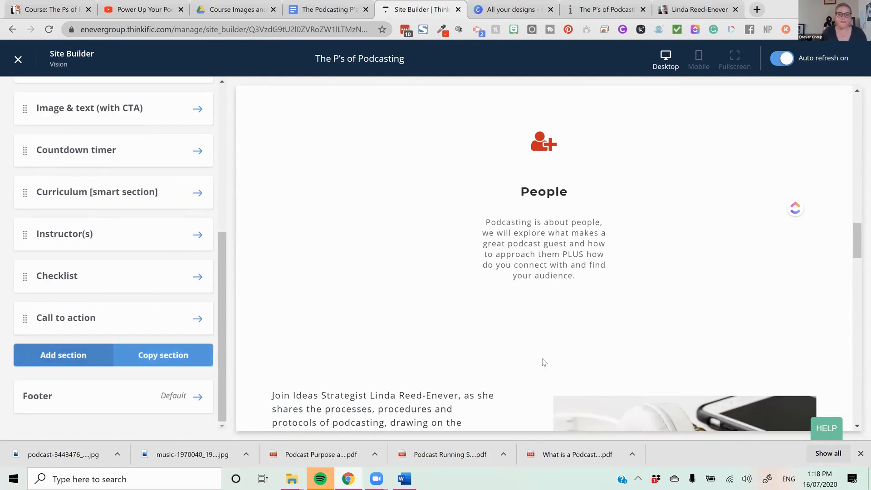
pyautogui.scroll(5, 588, 345)
pyautogui.scroll(-15, 589, 346)
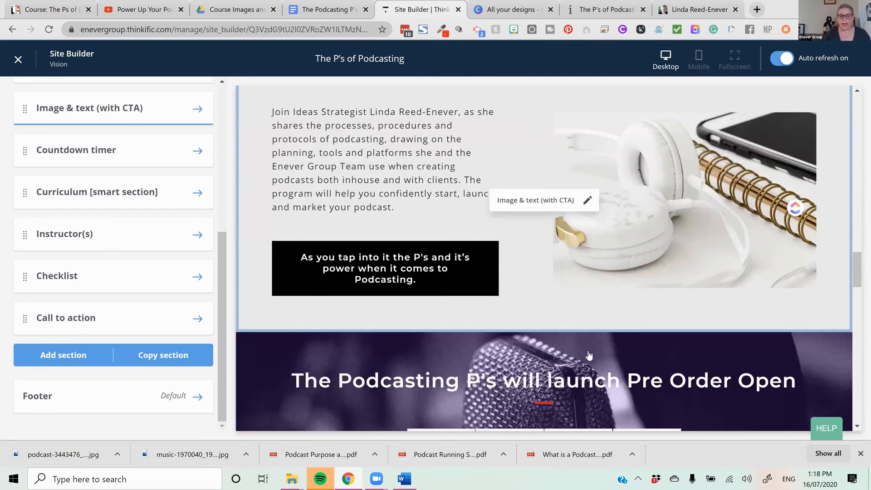
pyautogui.scroll(11, 588, 350)
pyautogui.scroll(10, 590, 354)
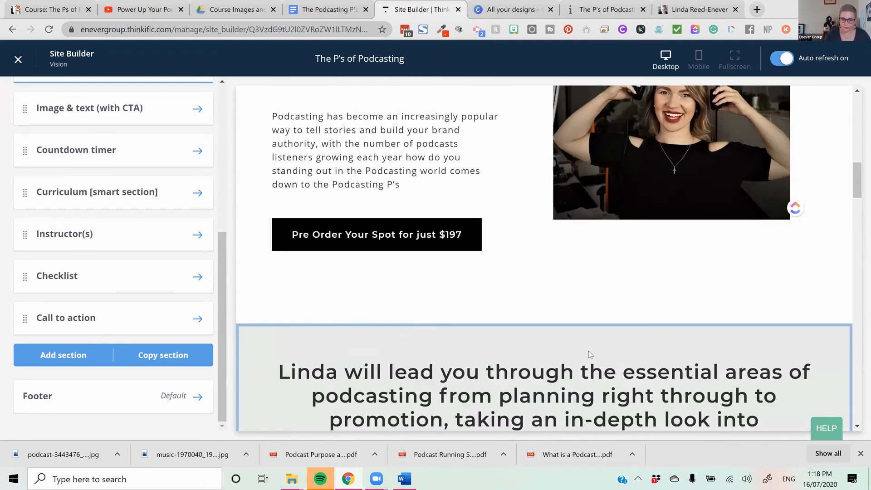
pyautogui.scroll(4, 585, 353)
pyautogui.scroll(-10, 585, 354)
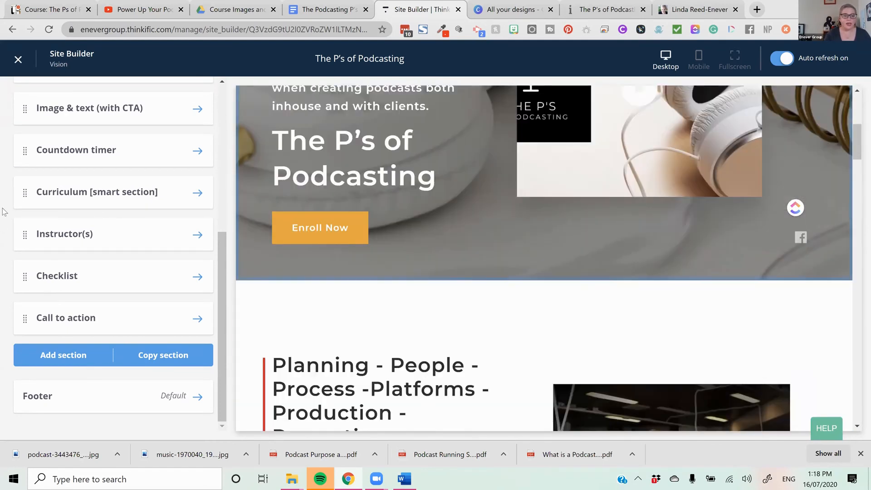
# - Move the Countdown timer section directly below the first Image & text (with CTA) section, above Icons & text
pyautogui.scroll(3, 16, 257)
pyautogui.moveTo(20, 261)
pyautogui.mouseDown()
pyautogui.moveTo(25, 230)
pyautogui.moveTo(26, 261)
pyautogui.mouseUp()
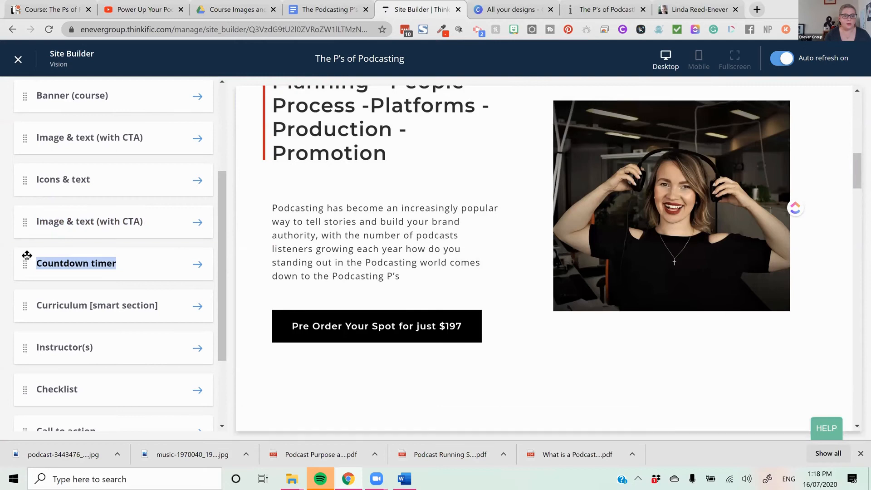
pyautogui.moveTo(31, 220); pyautogui.dragTo(24, 169)
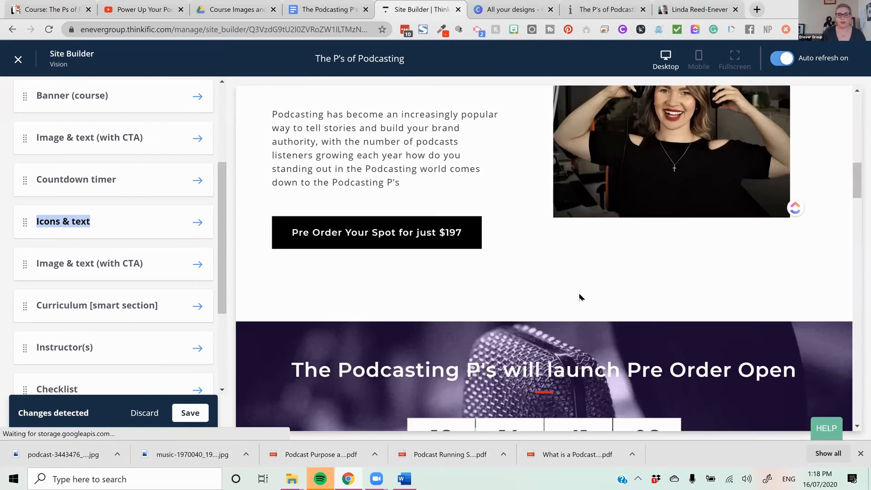
pyautogui.scroll(-5, 580, 303)
pyautogui.scroll(18, 577, 307)
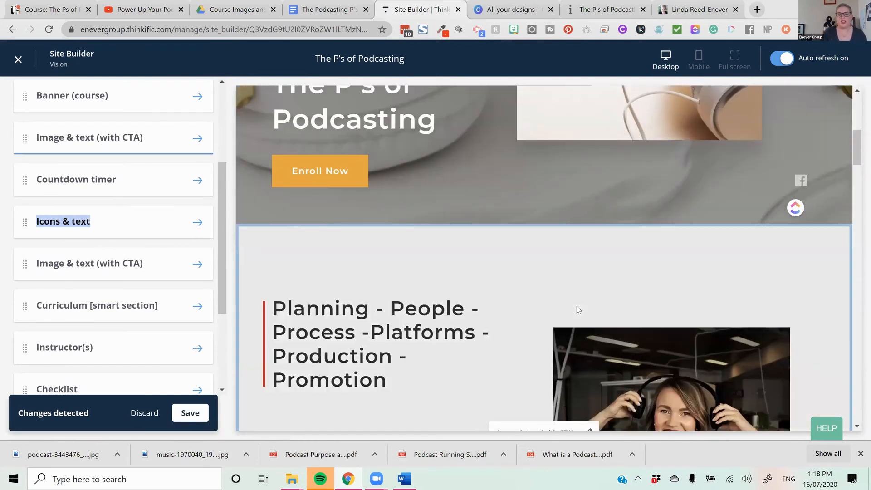
pyautogui.scroll(-15, 575, 313)
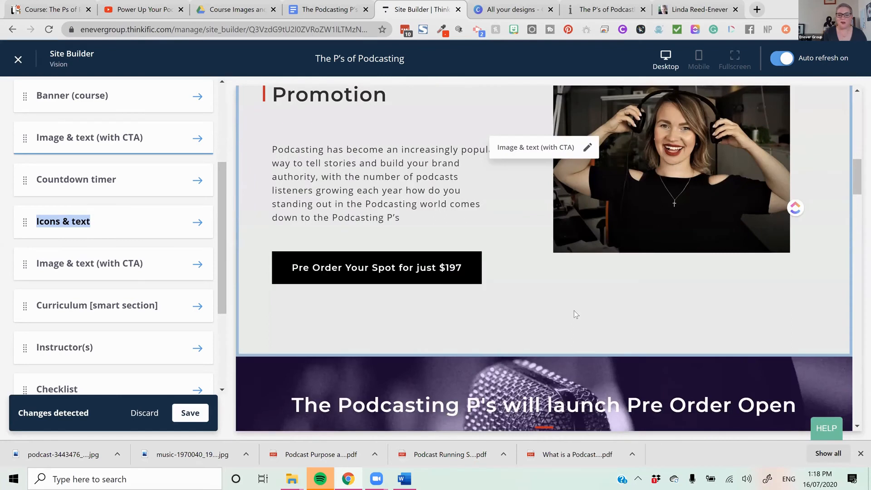
# - Add a "Social proof: reviews" section to the end of the landing page and open its settings
pyautogui.scroll(-12, 573, 310)
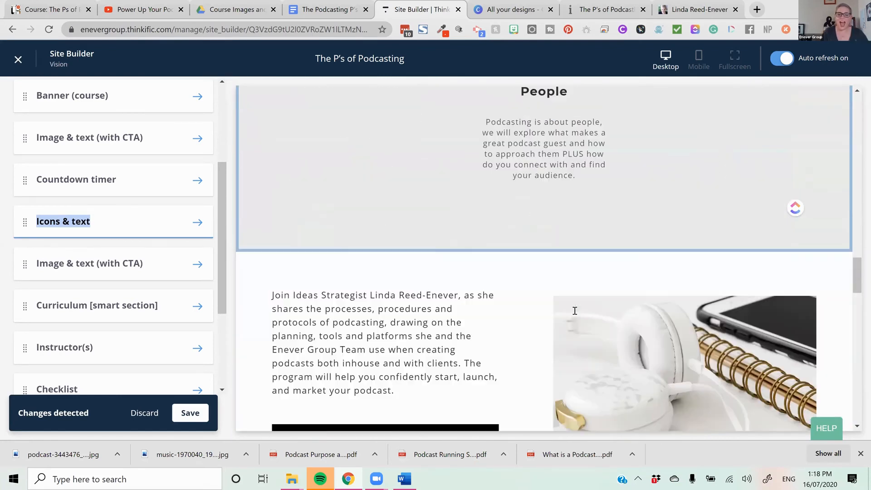
pyautogui.scroll(-10, 573, 312)
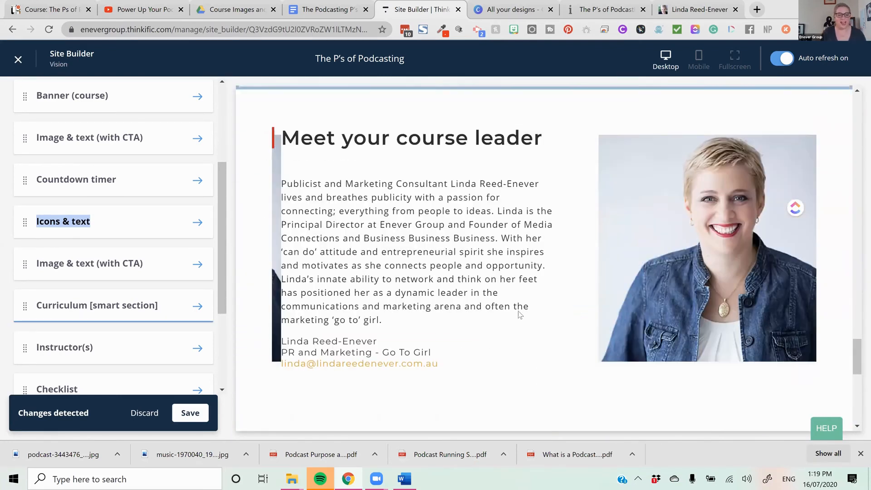
pyautogui.scroll(-3, 113, 355)
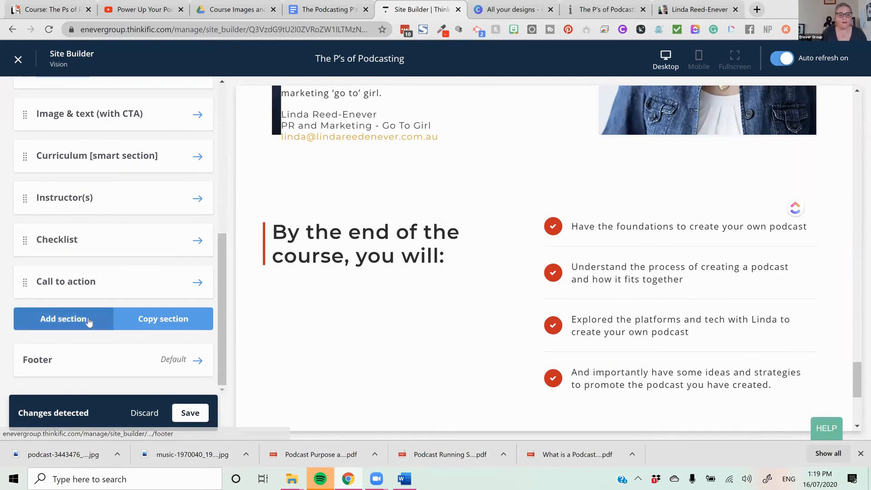
pyautogui.click(87, 321)
pyautogui.click(140, 324)
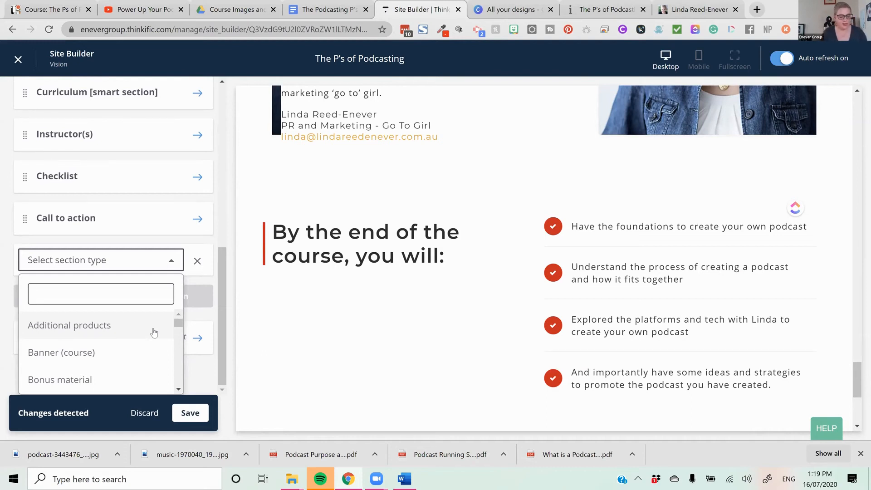
pyautogui.write('rev')
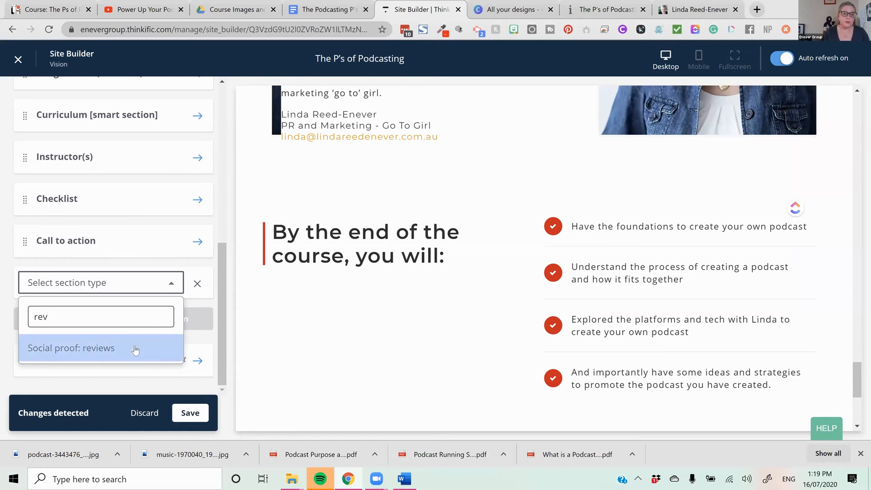
pyautogui.click(138, 345)
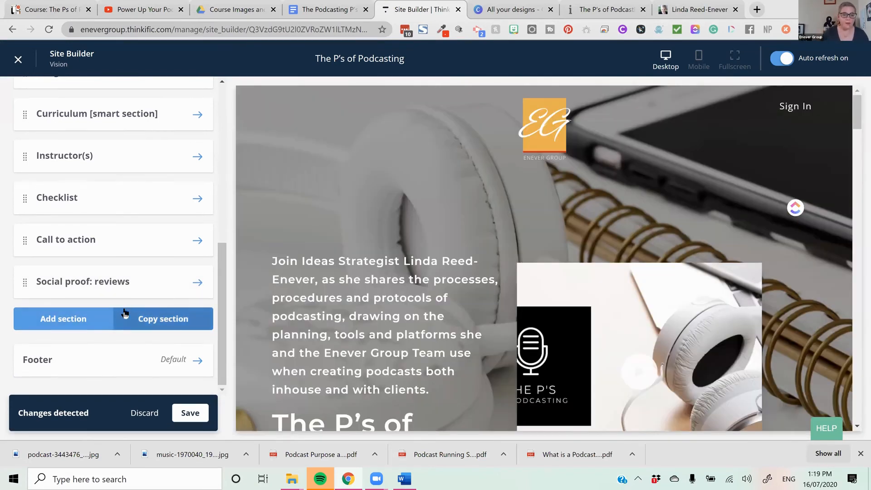
pyautogui.click(196, 282)
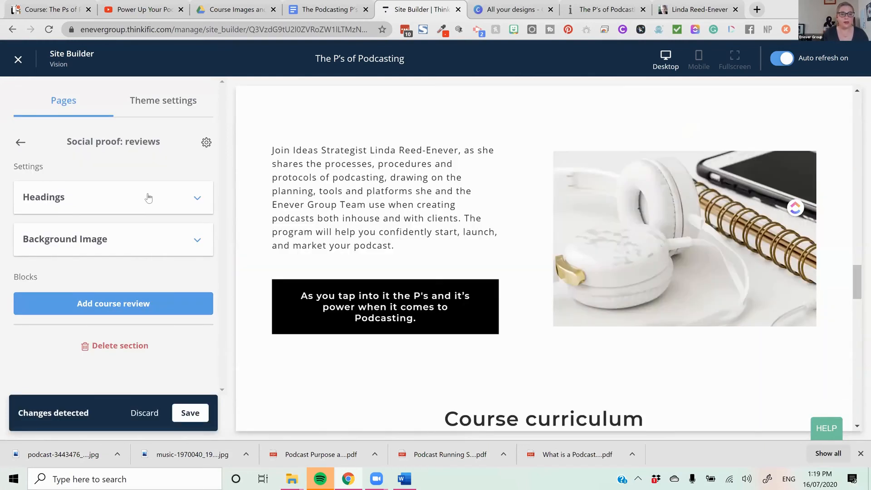
# - Set the reviews section's heading to "What others say about learning with" followed by the instructor's first name
pyautogui.click(148, 193)
pyautogui.scroll(-1, 148, 194)
pyautogui.moveTo(140, 196); pyautogui.dragTo(26, 196)
pyautogui.write('What others say about learnin')
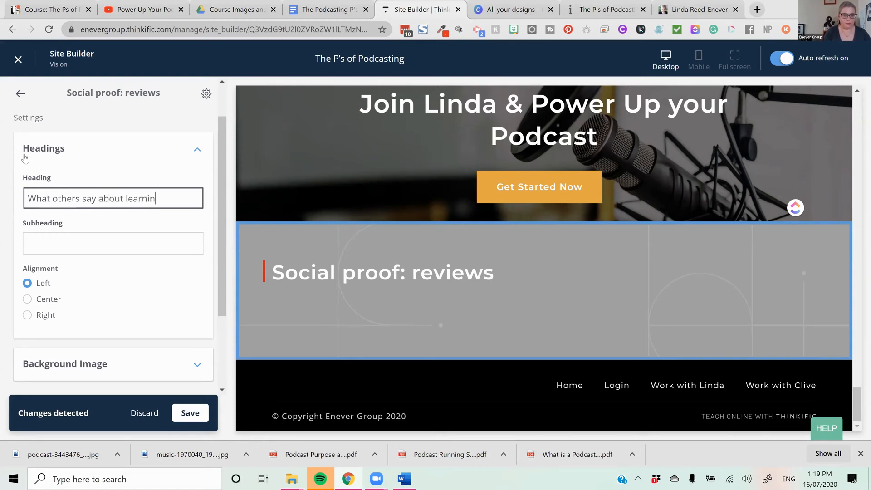
pyautogui.write('da')
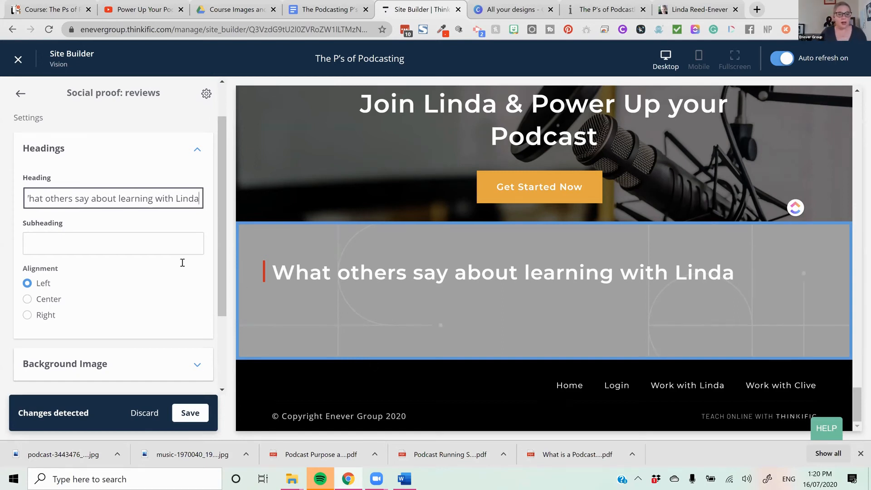
pyautogui.scroll(-1, 182, 263)
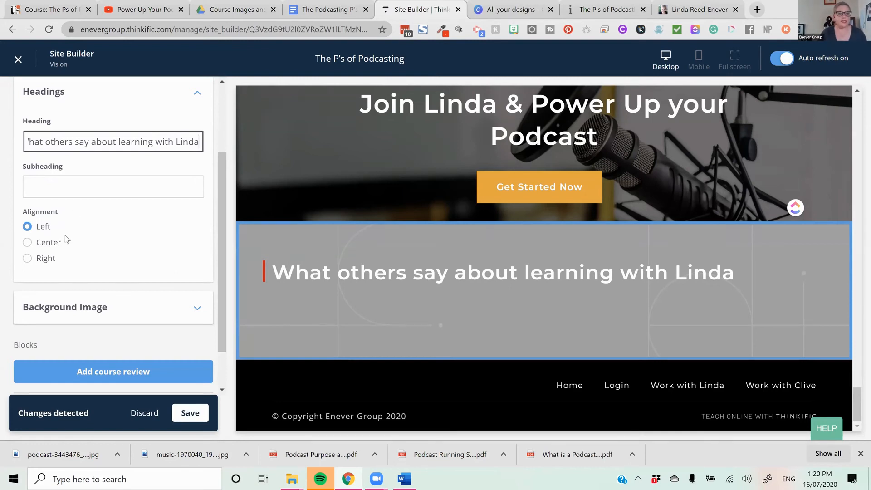
# - Remove the background image from the reviews section
pyautogui.click(93, 190)
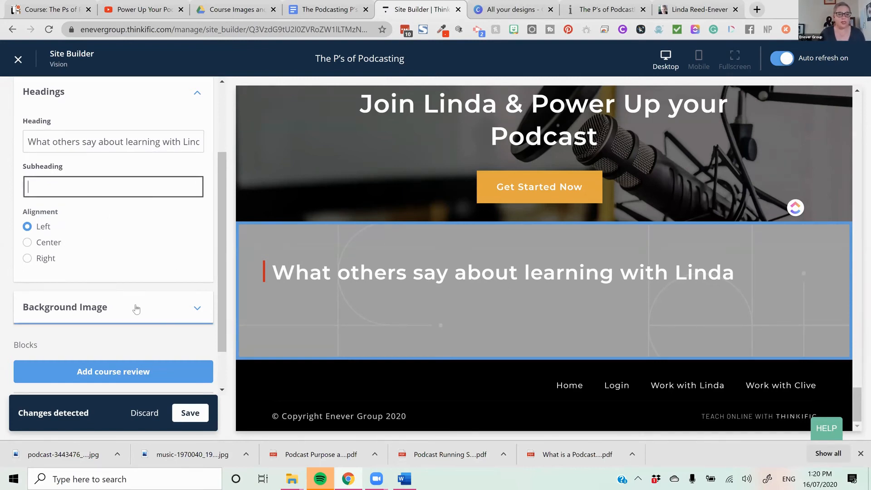
pyautogui.click(171, 320)
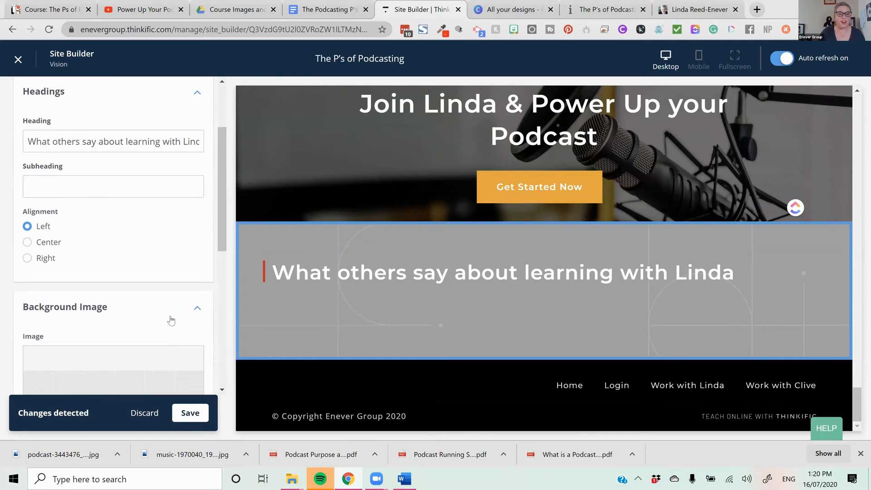
pyautogui.click(139, 213)
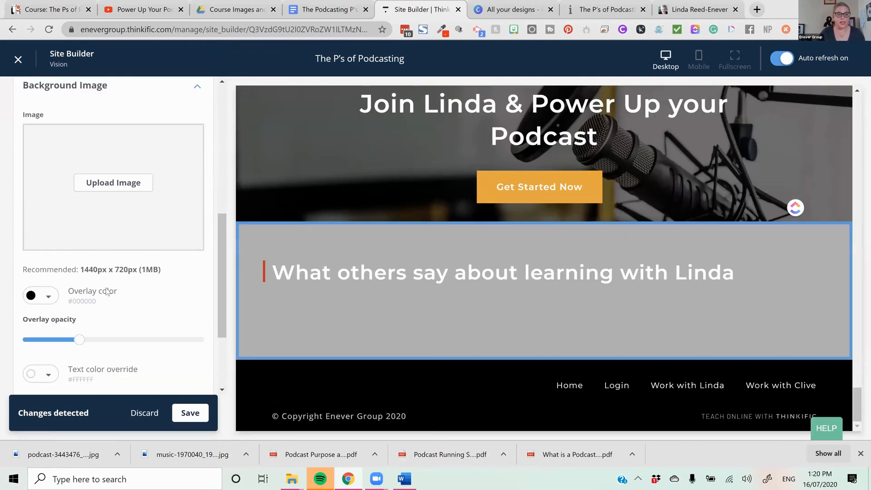
pyautogui.scroll(-1, 107, 291)
pyautogui.click(50, 242)
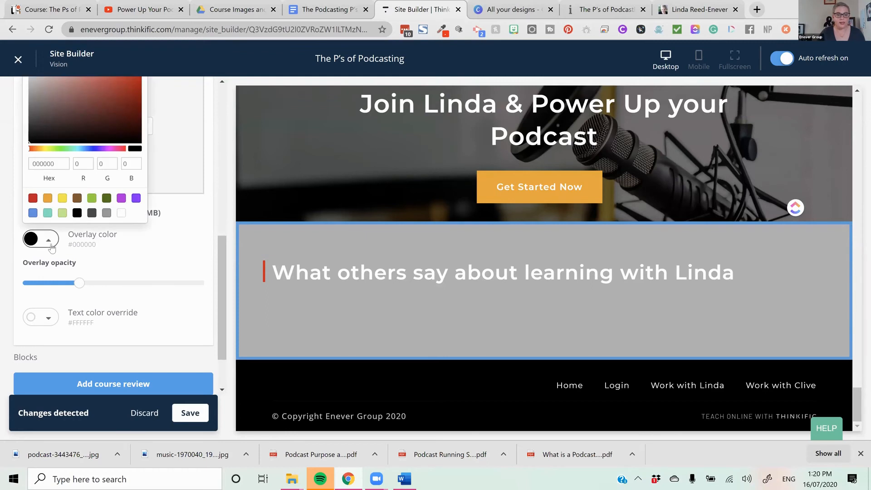
pyautogui.click(140, 270)
pyautogui.scroll(4, 138, 272)
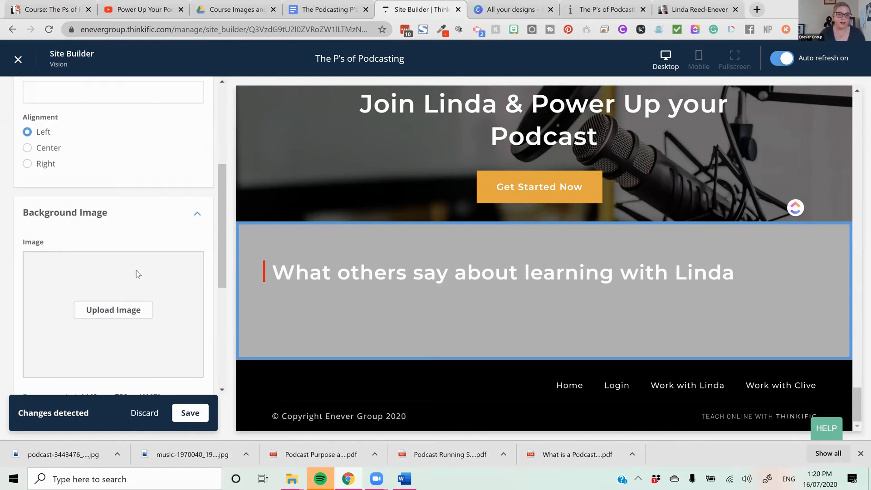
pyautogui.scroll(4, 136, 274)
# - Add a course review block using the course "Content Creation Tools and Tips" and its "A fantastic resource, jam-packed" review
pyautogui.scroll(-9, 134, 280)
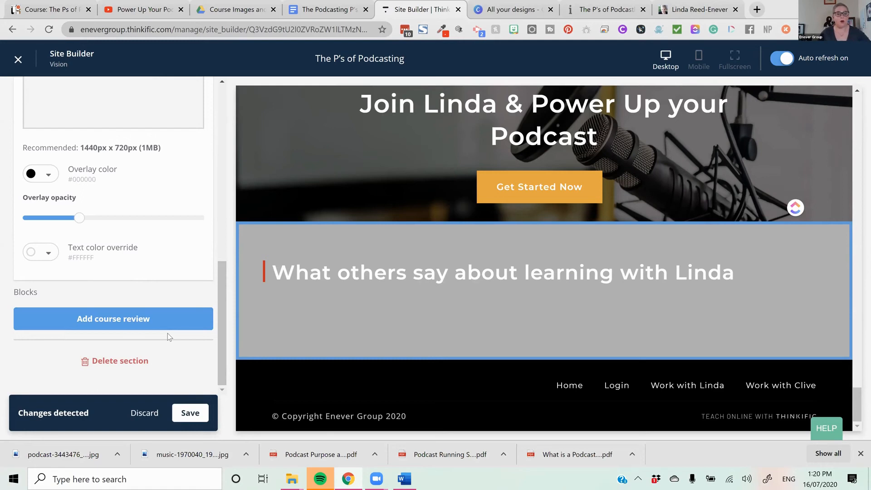
pyautogui.click(152, 318)
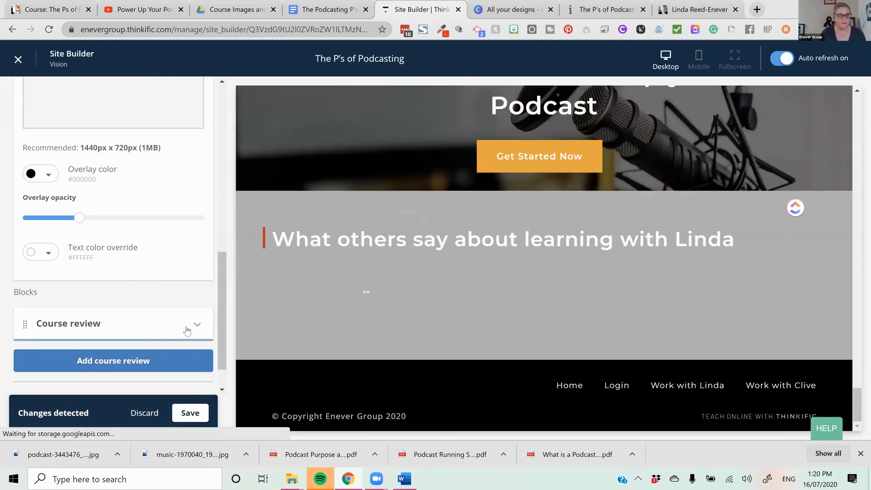
pyautogui.click(187, 329)
pyautogui.scroll(-1, 136, 272)
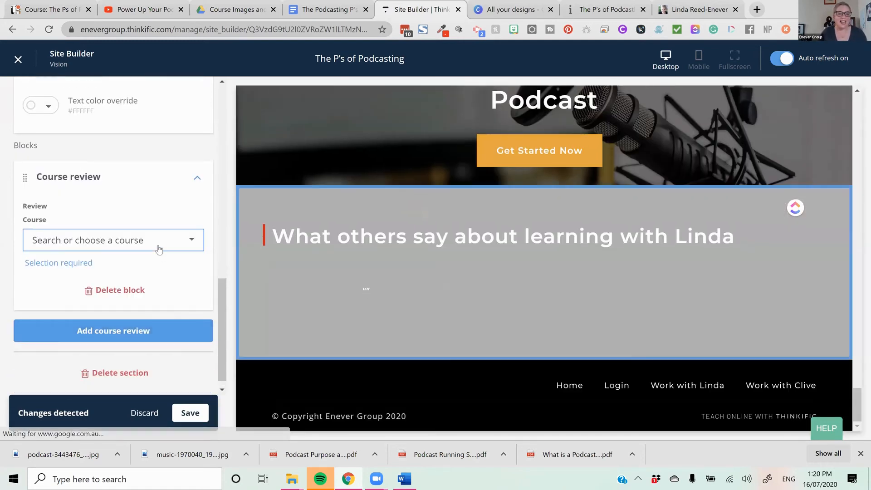
pyautogui.click(152, 240)
pyautogui.write('con')
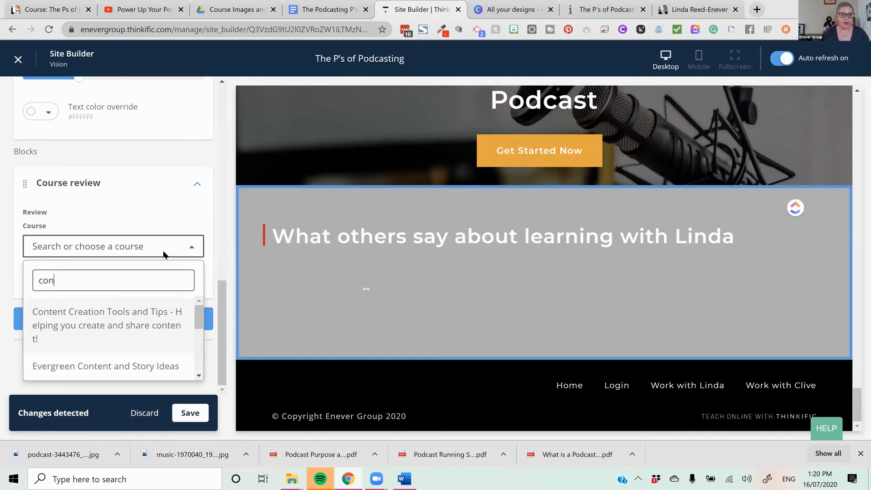
pyautogui.click(88, 322)
pyautogui.click(141, 278)
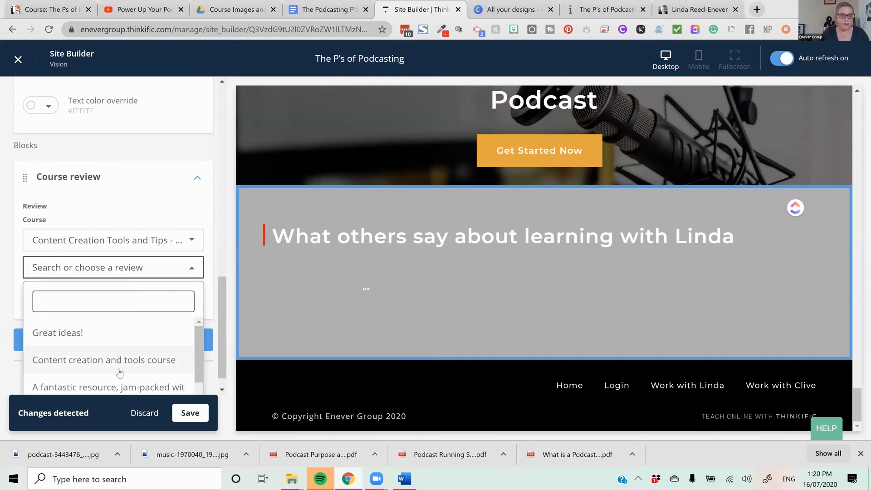
pyautogui.click(120, 385)
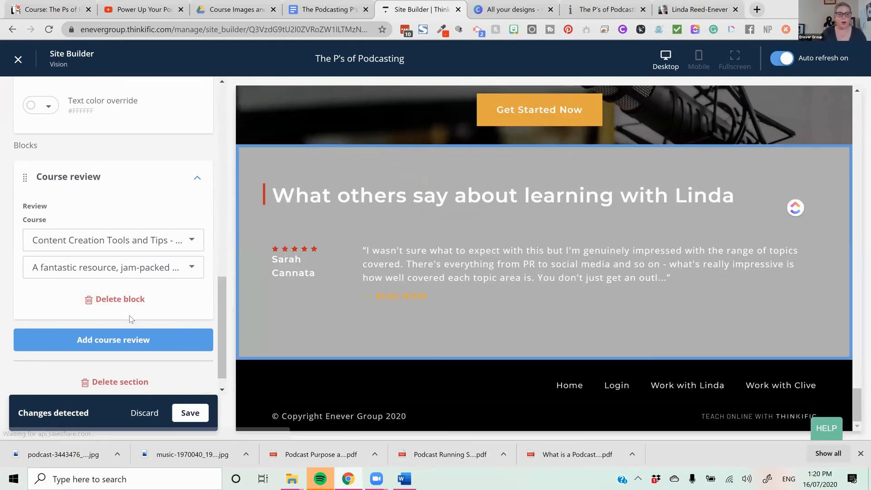
# - Add a second course review block and change the first block's review to "Great ideas!"
pyautogui.click(129, 341)
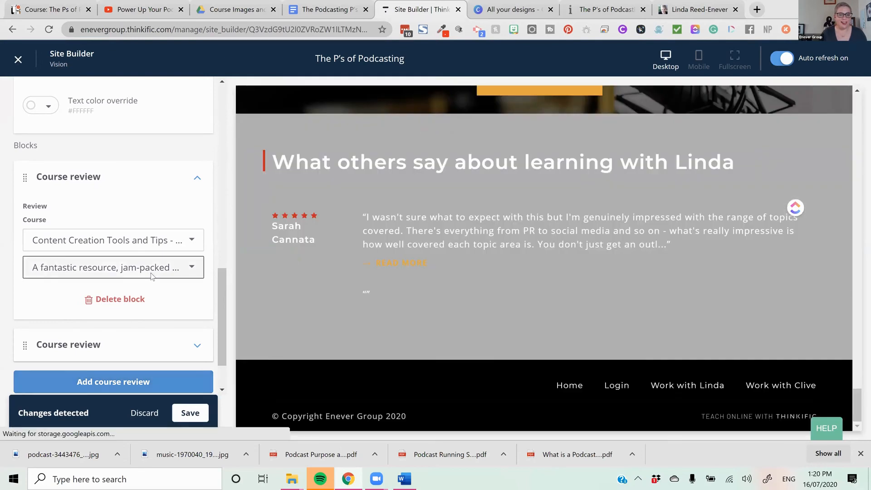
pyautogui.click(152, 276)
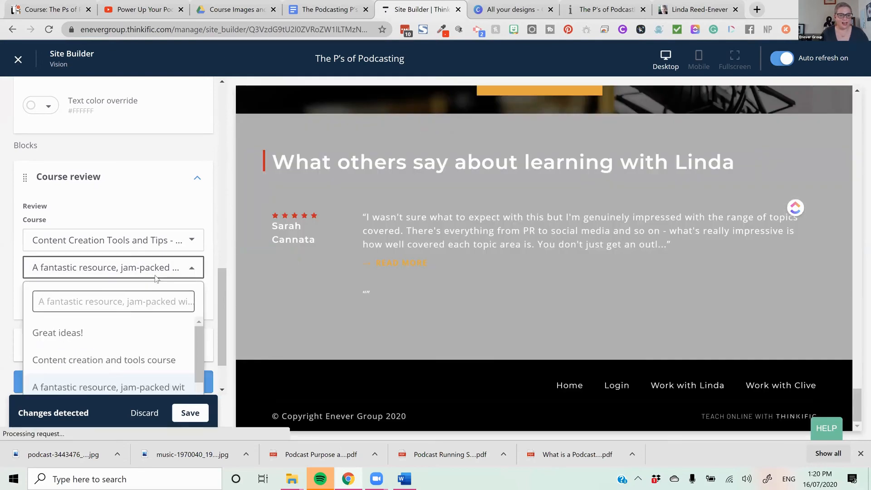
pyautogui.click(121, 333)
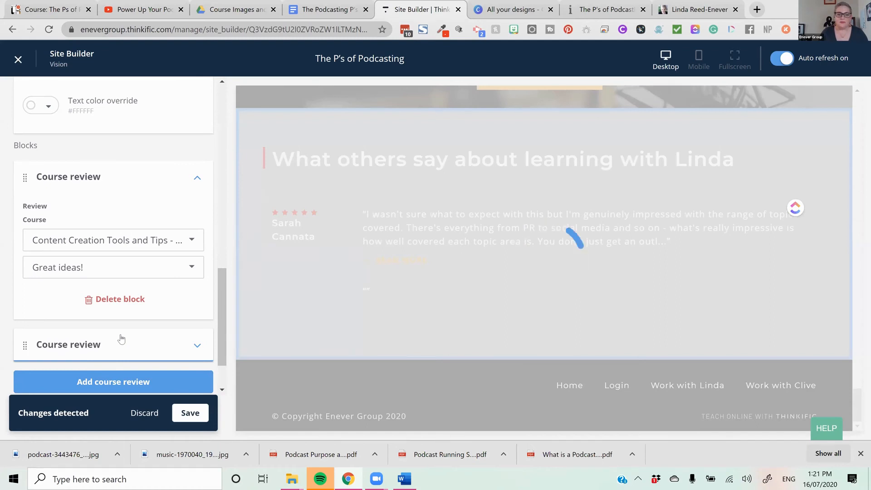
# - Open the colour choices for the reviews section's text color override
pyautogui.scroll(-2, 165, 313)
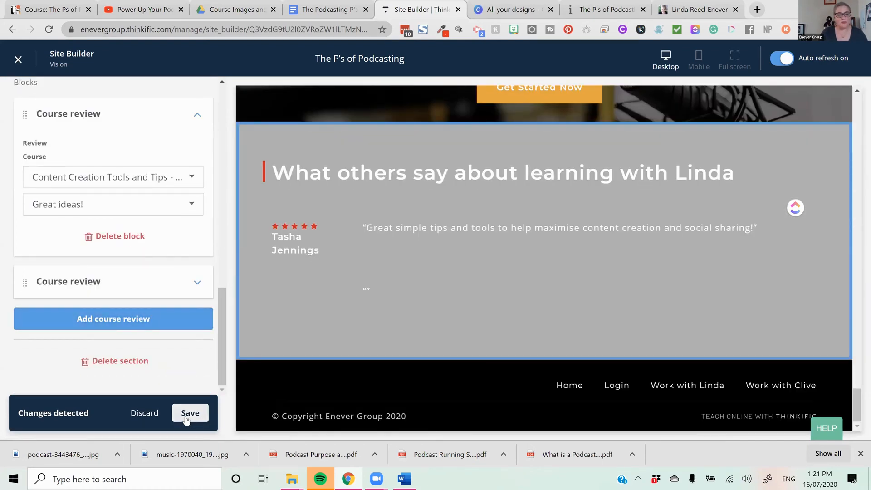
pyautogui.scroll(10, 176, 374)
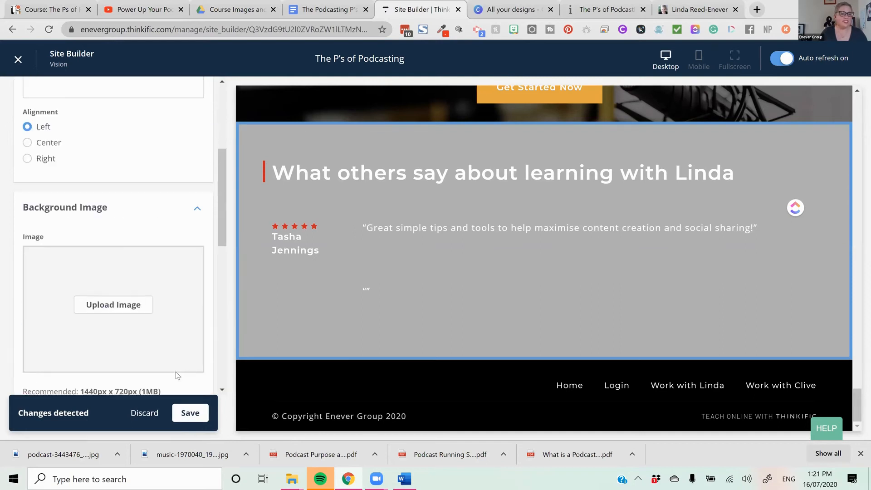
pyautogui.scroll(-8, 148, 332)
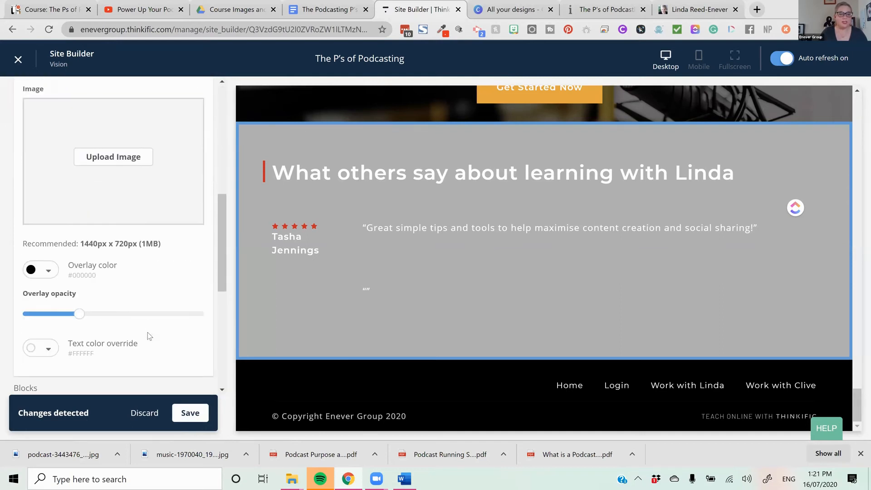
pyautogui.scroll(-3, 144, 336)
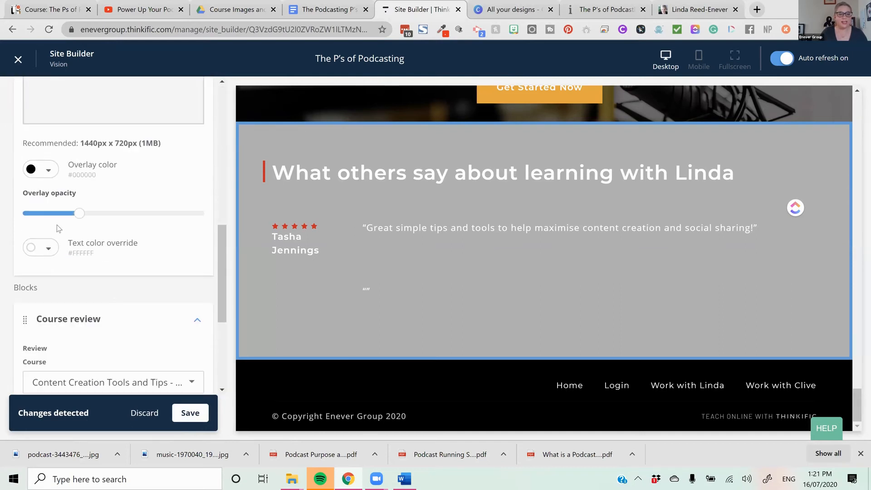
pyautogui.click(50, 249)
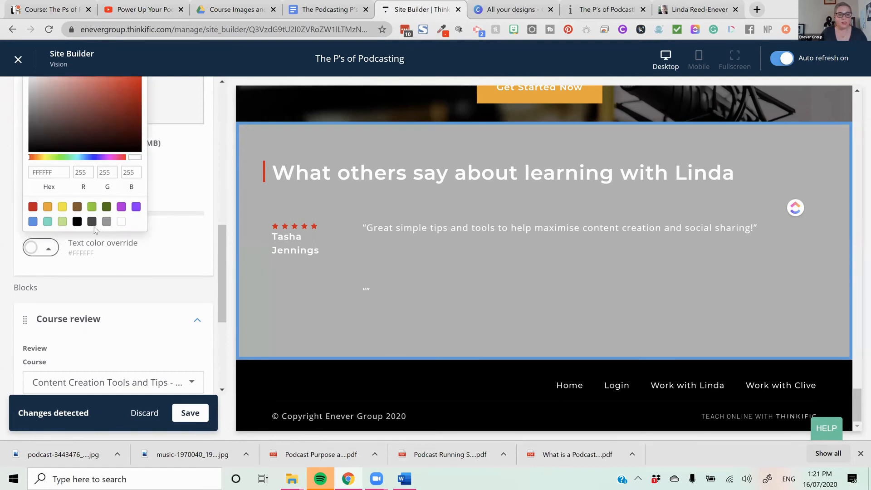